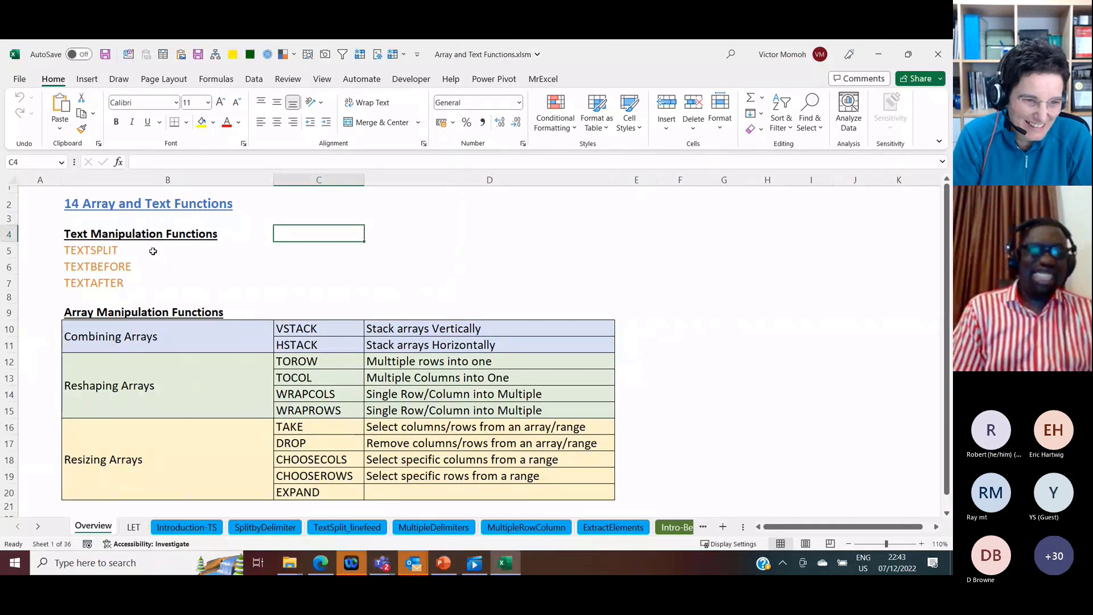
Step: Review the TEXTSPLIT entry on the Overview sheet and the LET function's syntax and benefits on the LET sheet
left_click(153, 251)
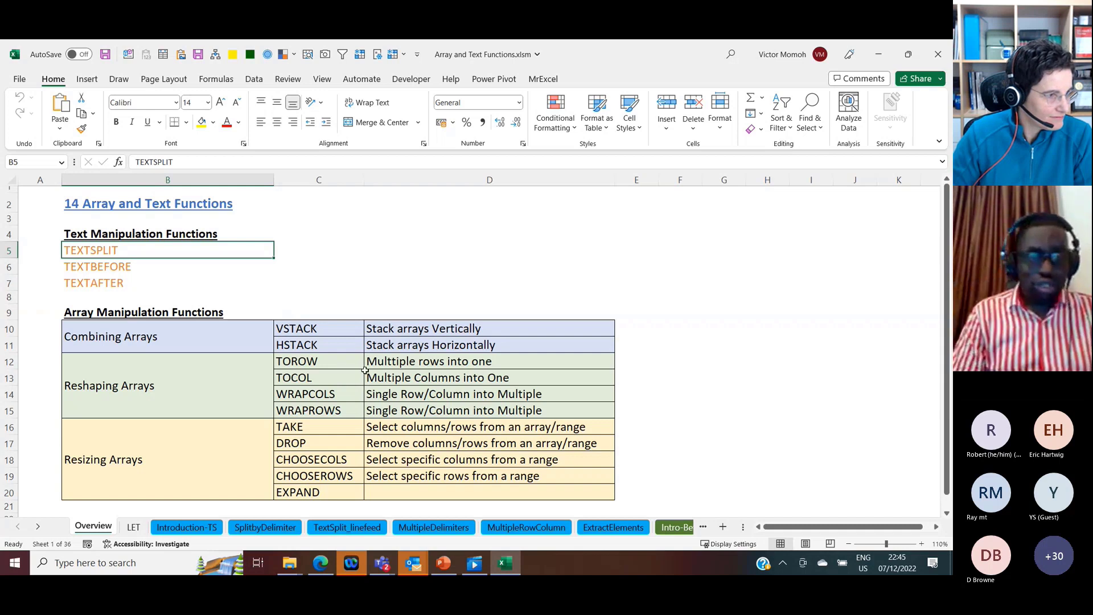
left_click(134, 527)
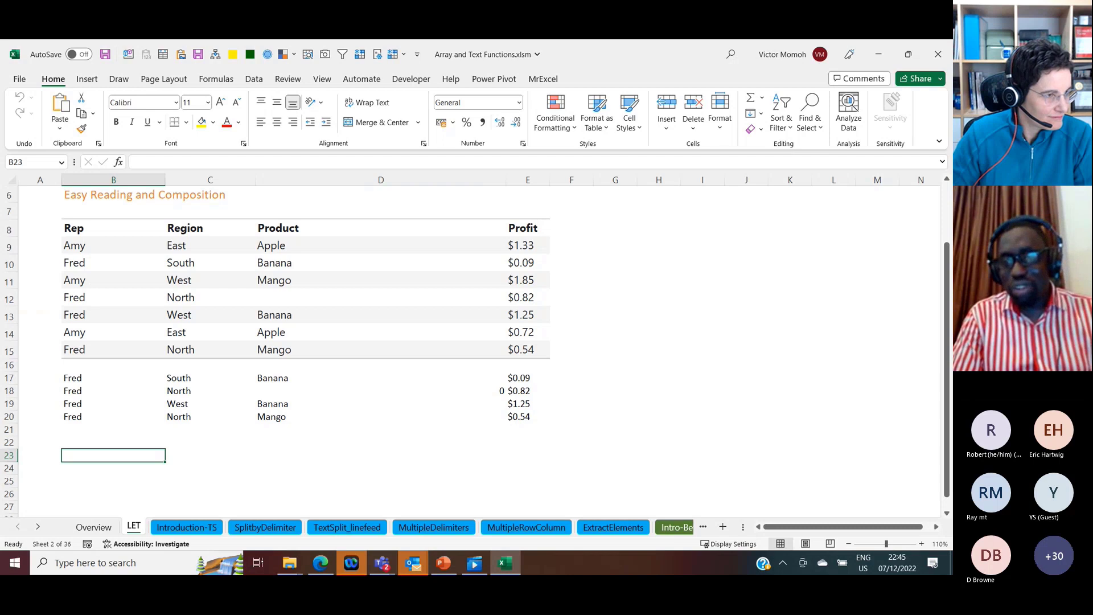
left_click(868, 286)
key("ctrl+Home")
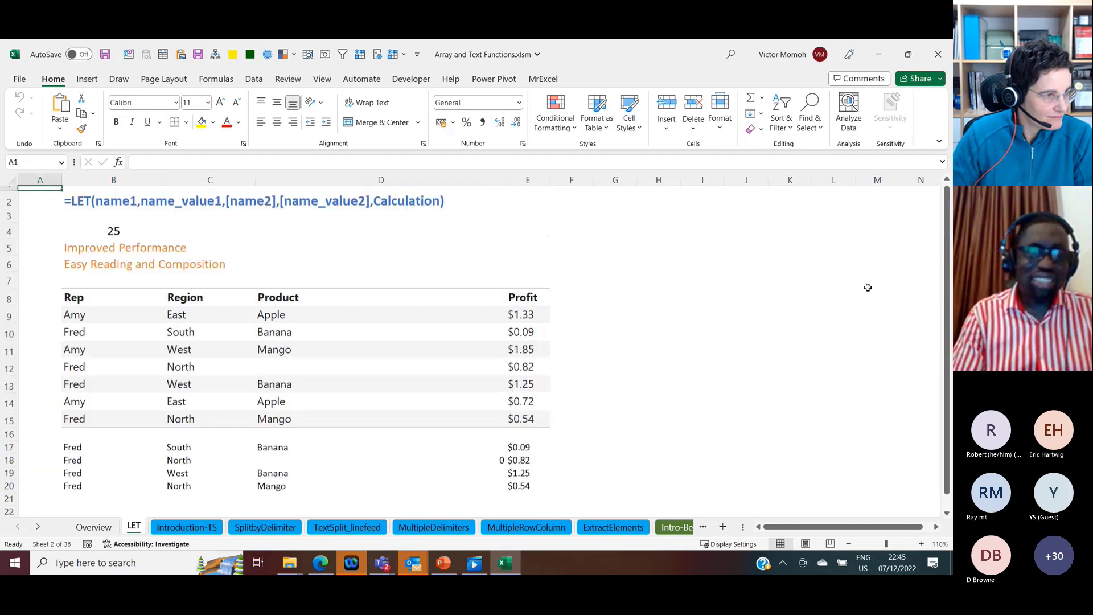
left_click(93, 250)
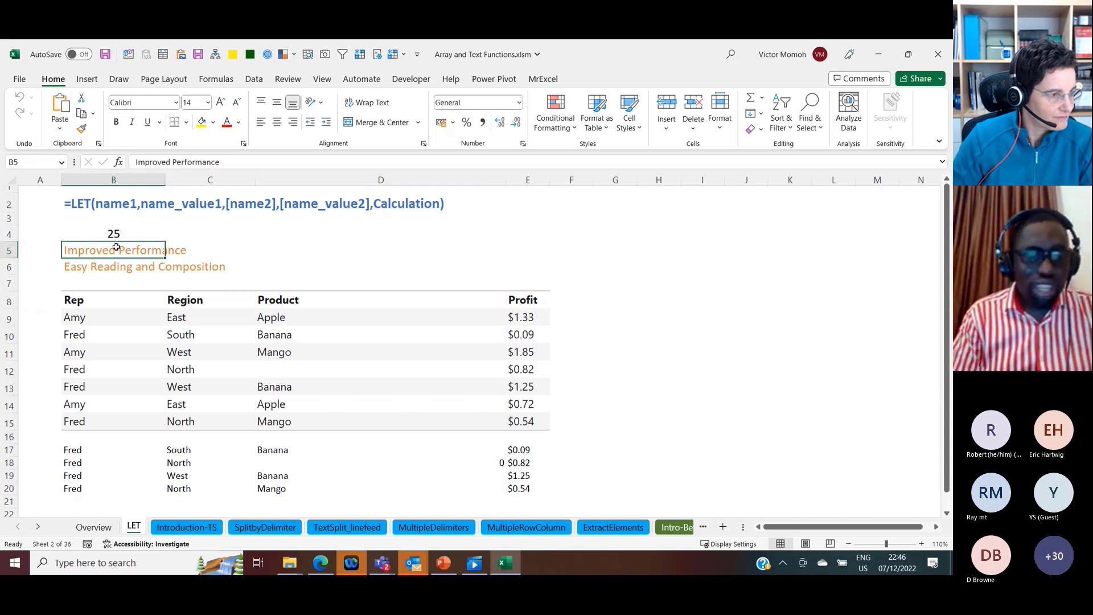
Step: On the Introduction-TS sheet, split the full name in B12 into columns by entering =TEXTSPLIT(B12," ") in C12
left_click(200, 532)
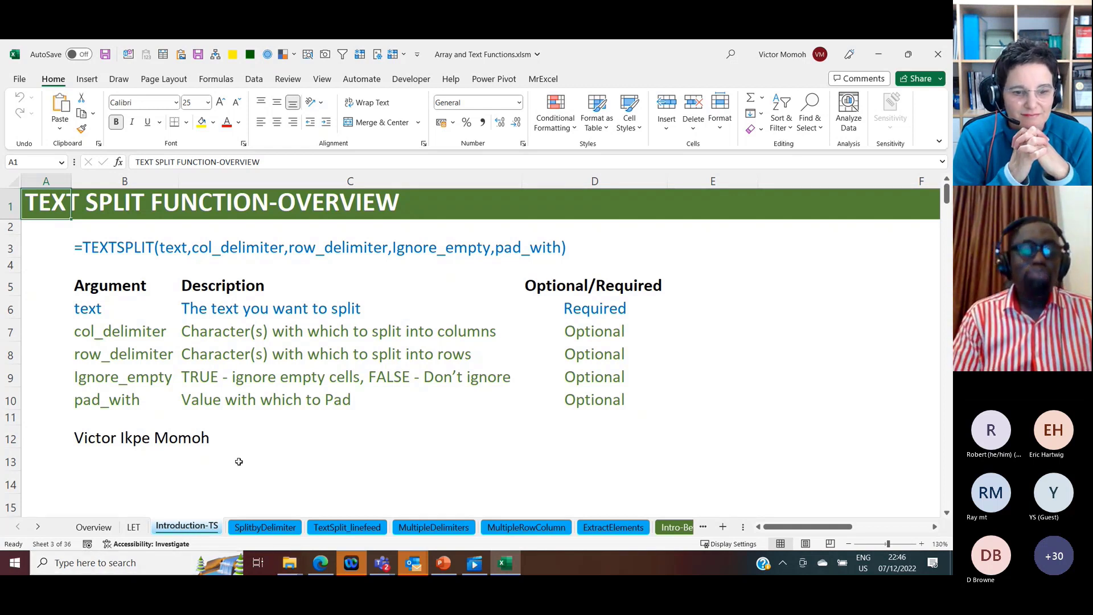
left_click(137, 445)
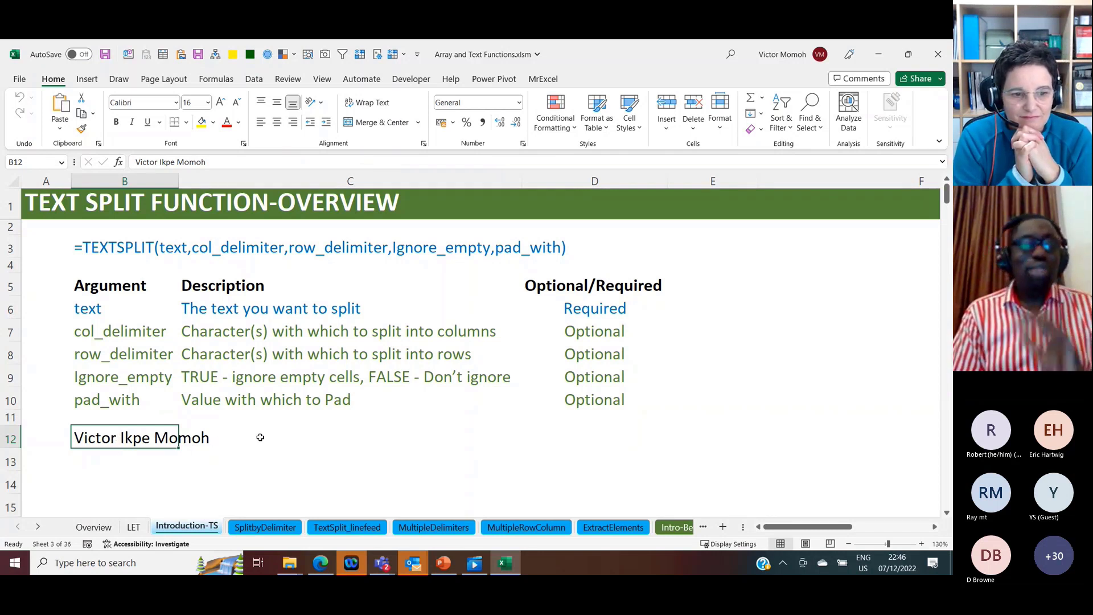
left_click(278, 441)
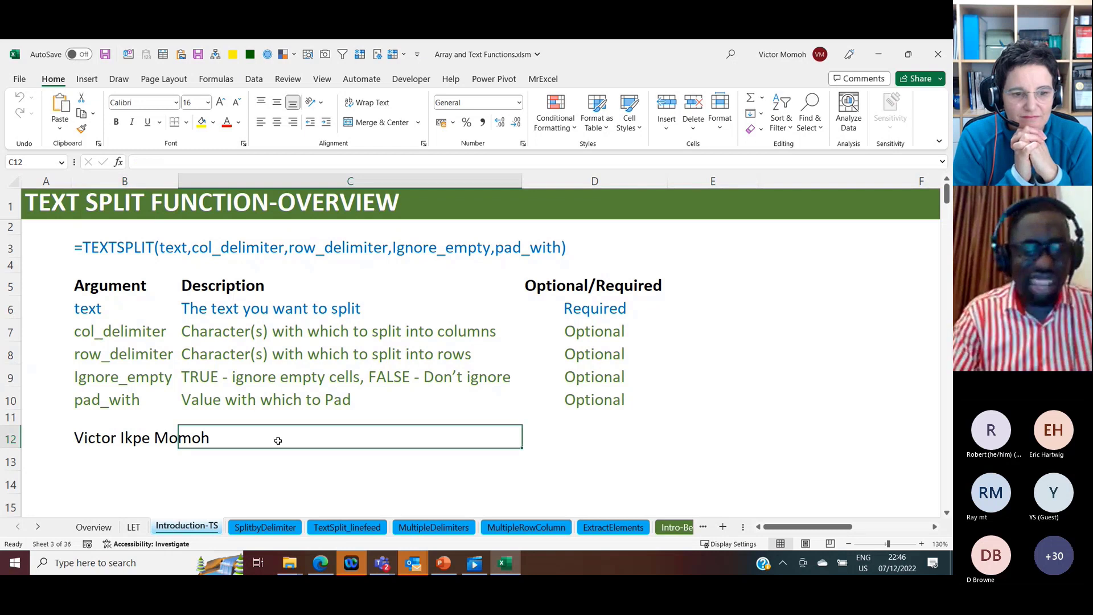
type("=")
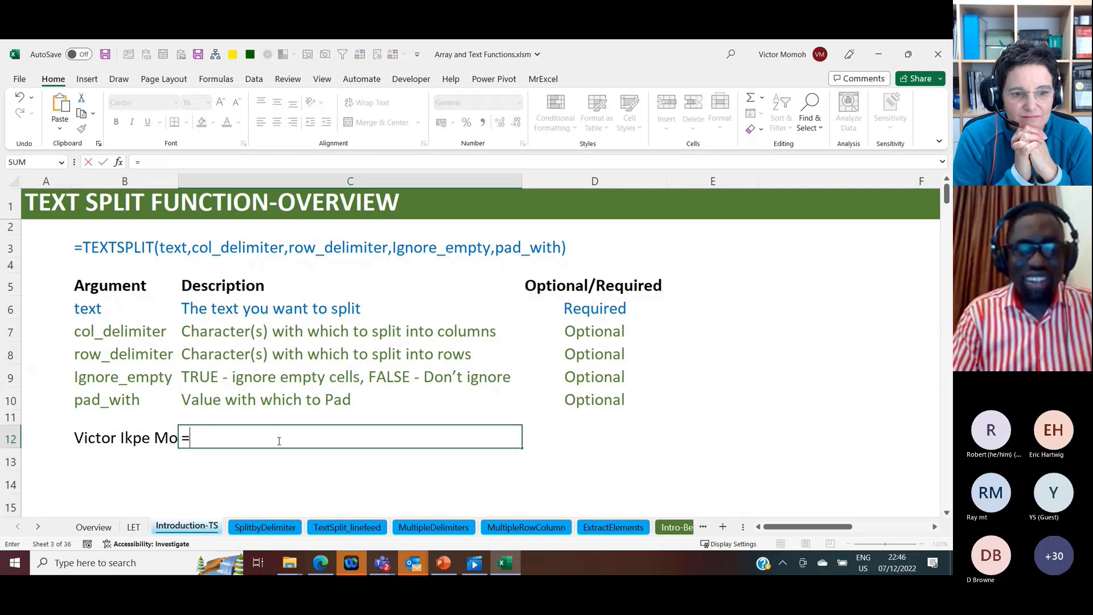
type("textspl")
key("Tab")
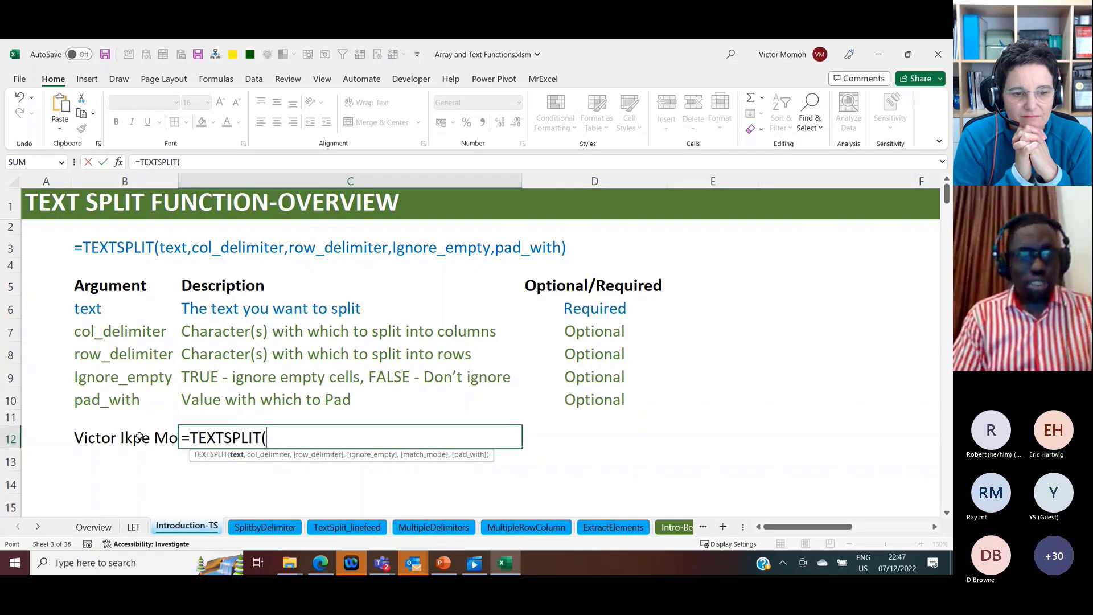
left_click(139, 437)
type(",")
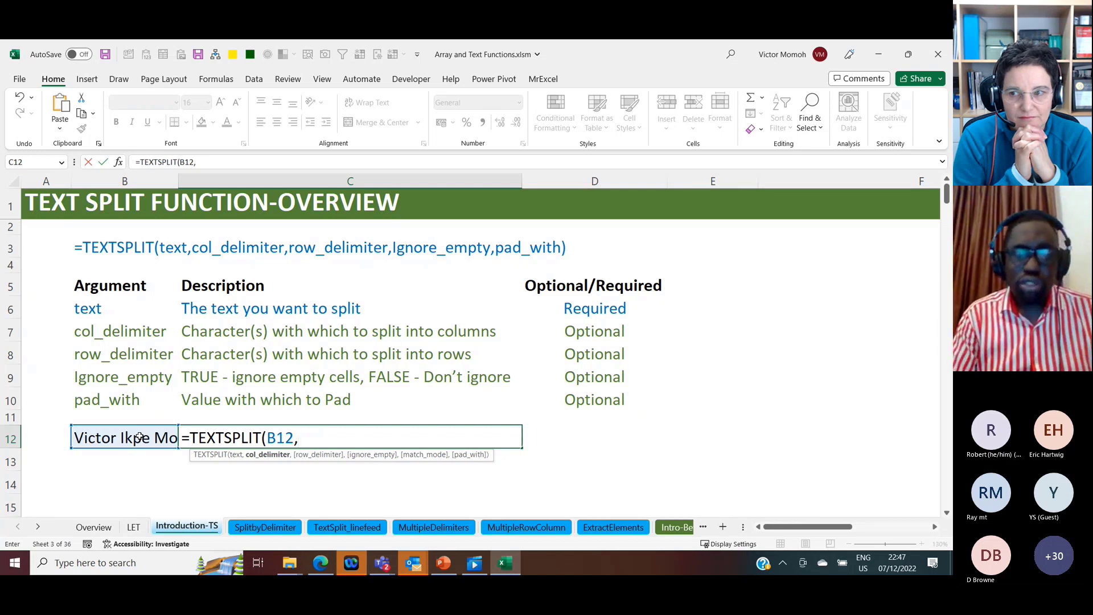
type("\" \"")
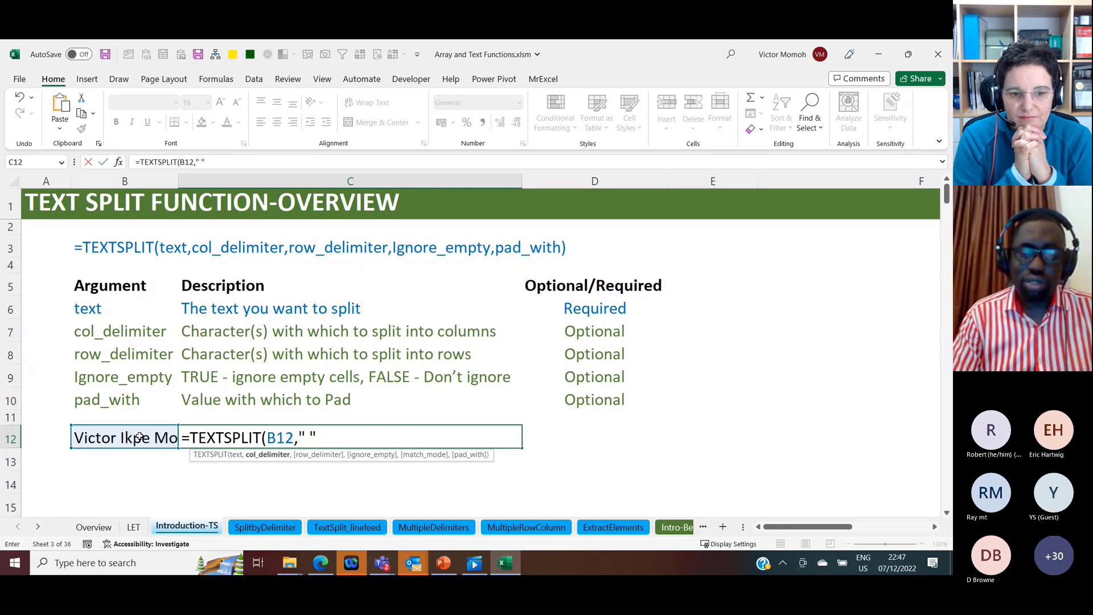
type(")")
key("ctrl+Return")
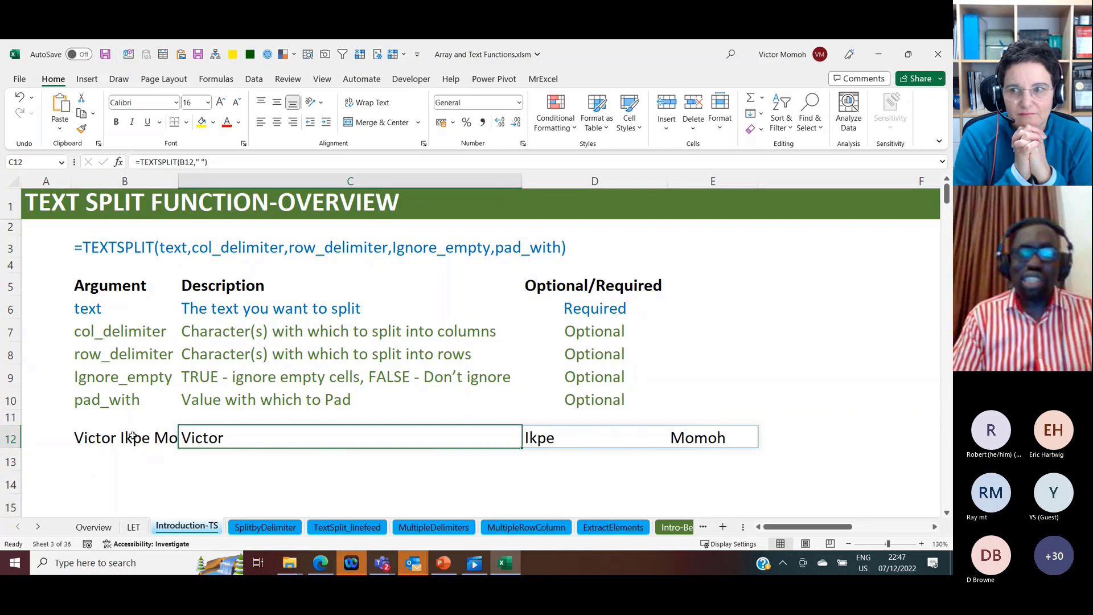
Step: Add the letter "y" to the end of the first name in cell B12
left_click(137, 438)
left_click(216, 162)
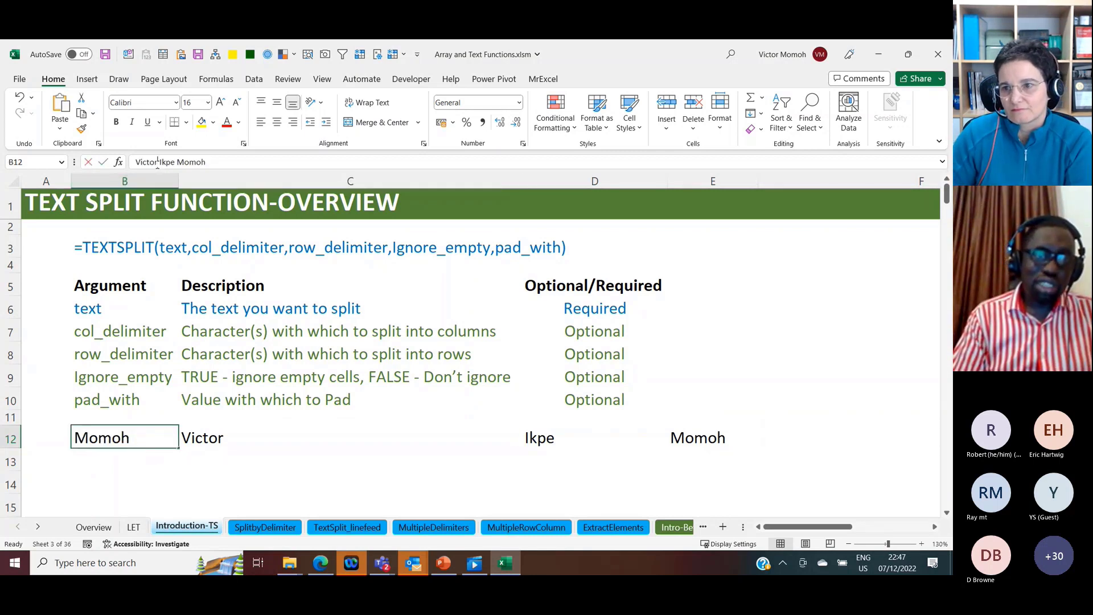
left_click(159, 162)
type("y")
key("Return")
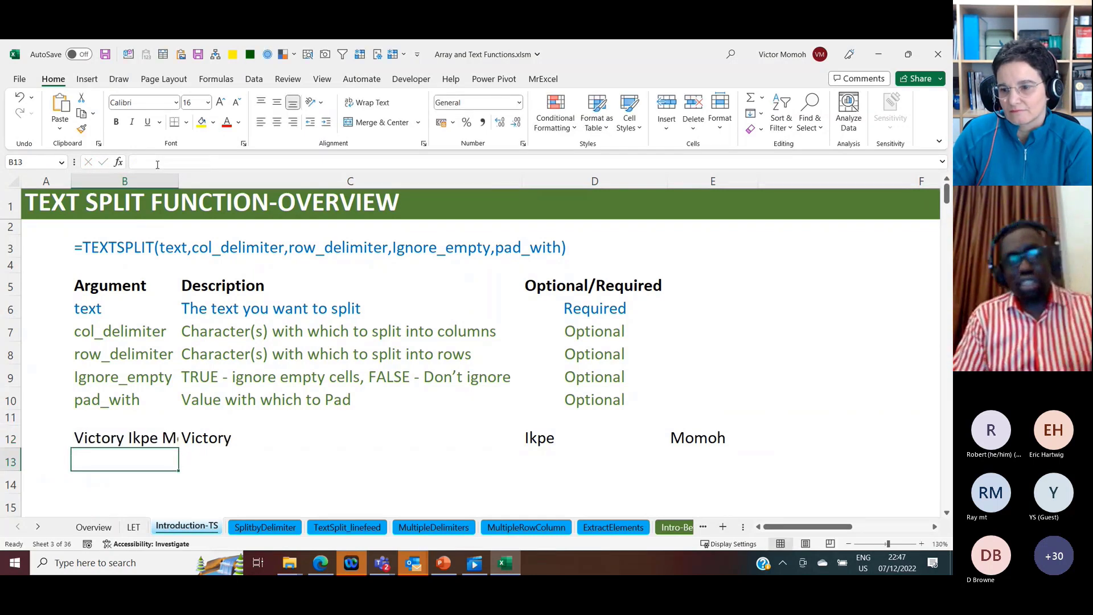
Step: Change the formula in C12 to =TEXTSPLIT(B12,," ") so the name splits into rows
left_click(236, 440)
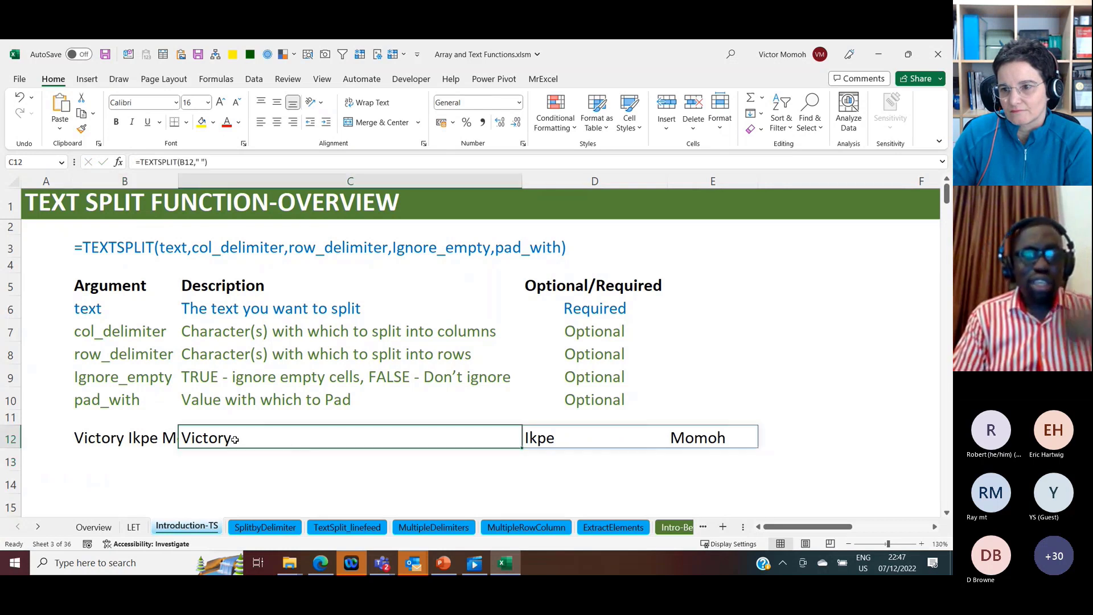
left_click(196, 162)
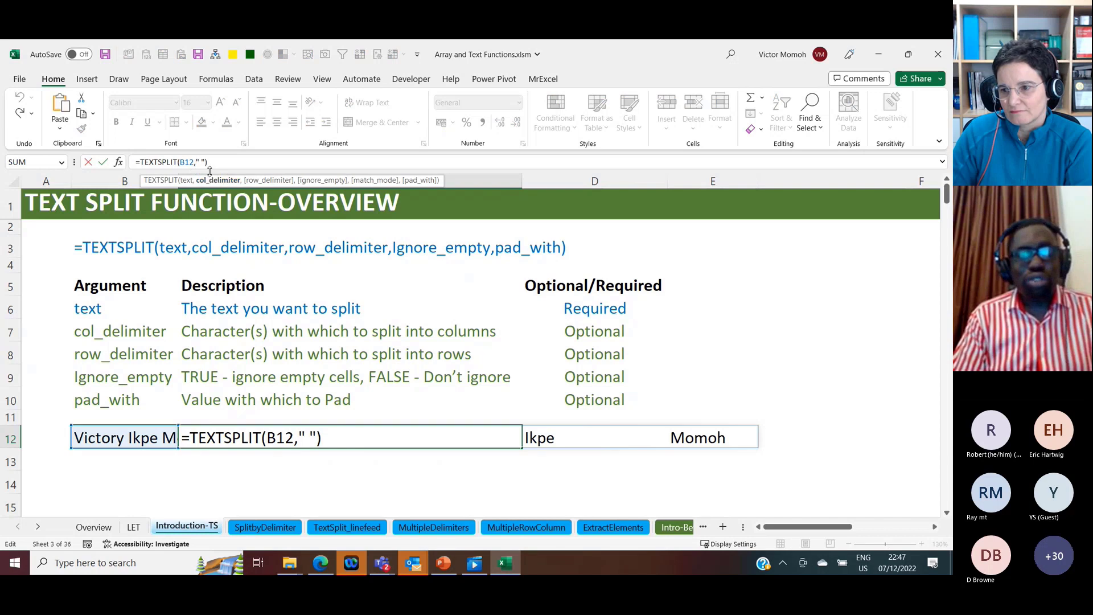
type(",")
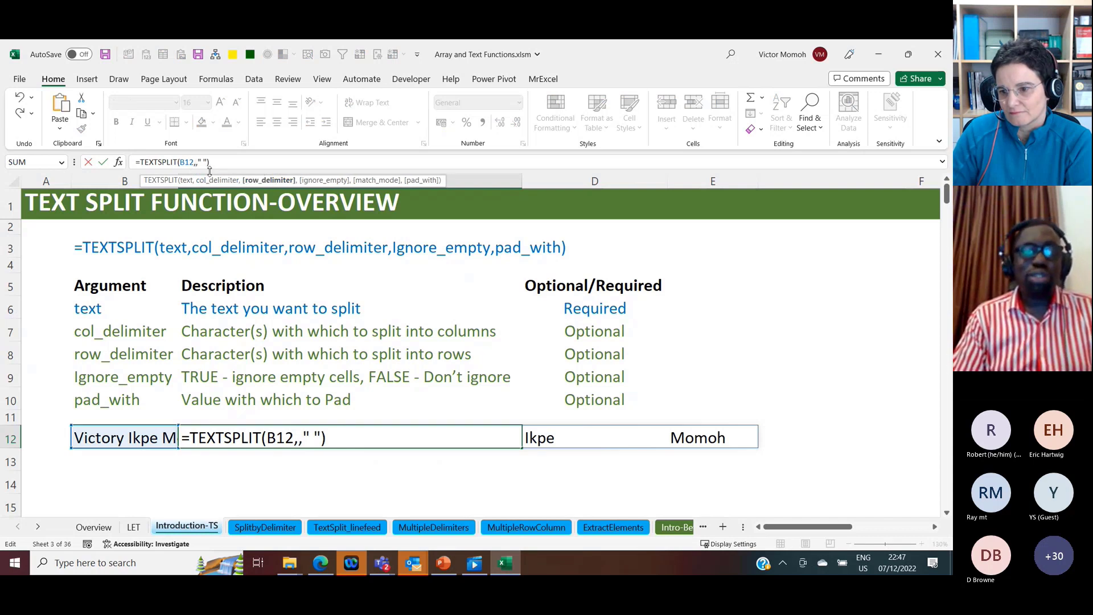
key("ctrl+Return")
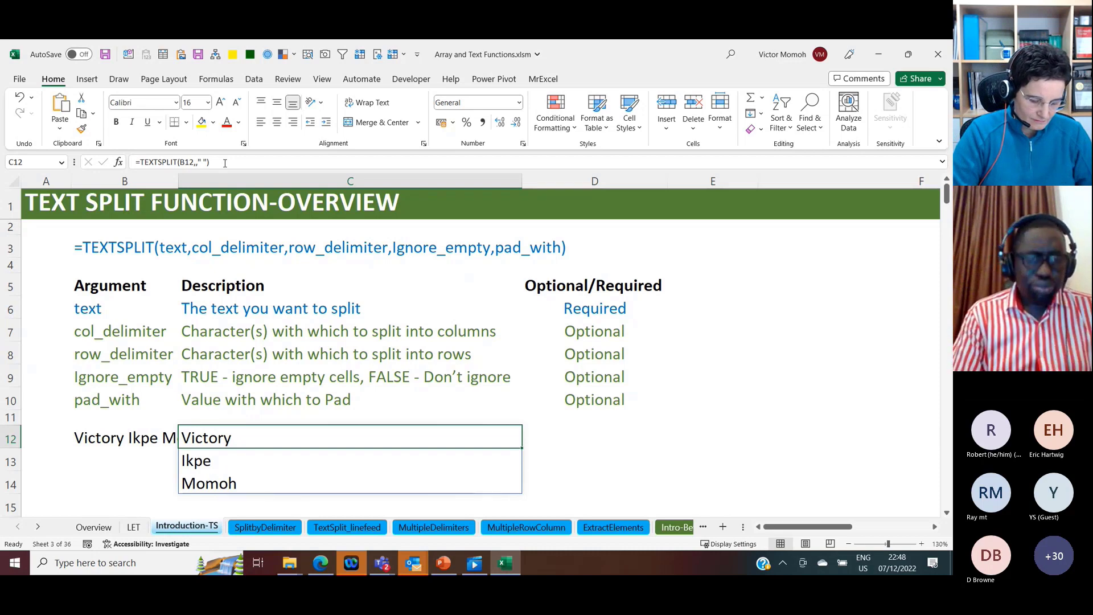
Step: On the SplitbyDelimiter sheet, enter =TEXTSPLIT(A4,"|") in B4 to split the header text into columns
left_click(269, 527)
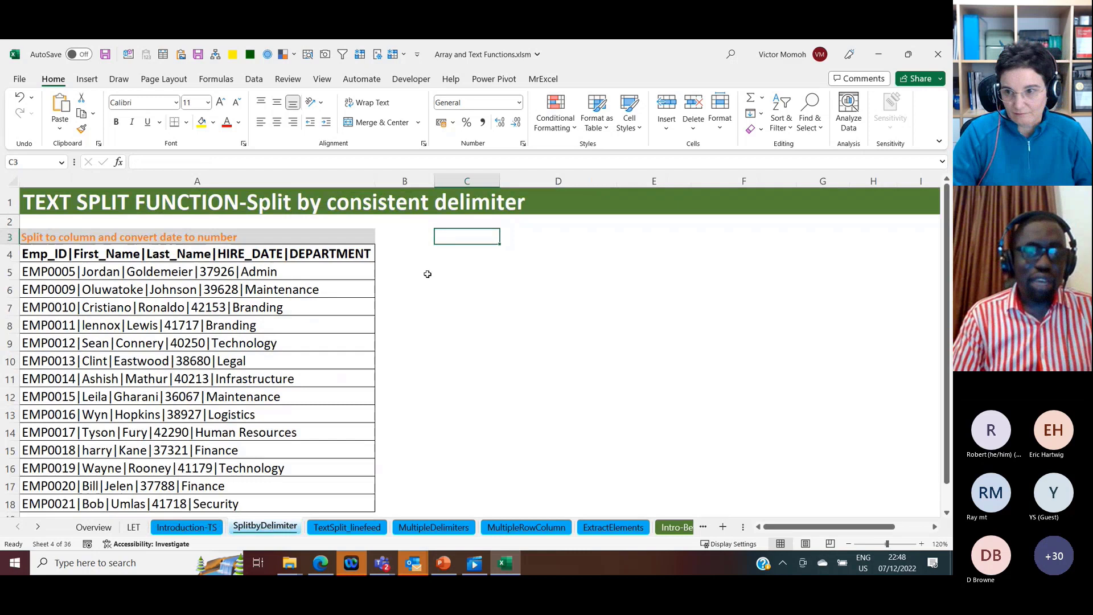
left_click(389, 251)
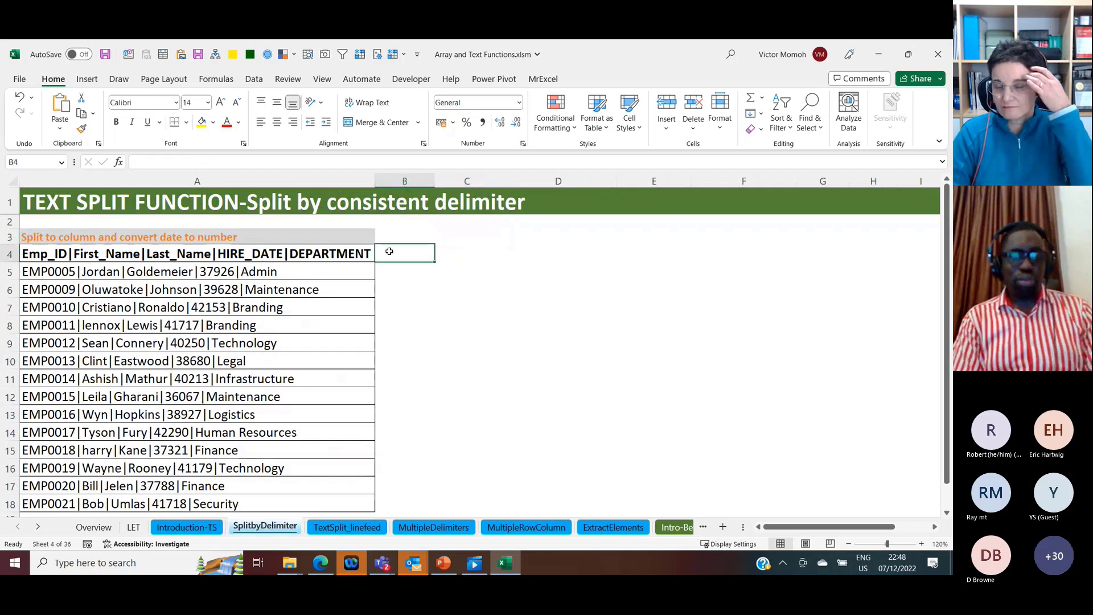
left_click(315, 252)
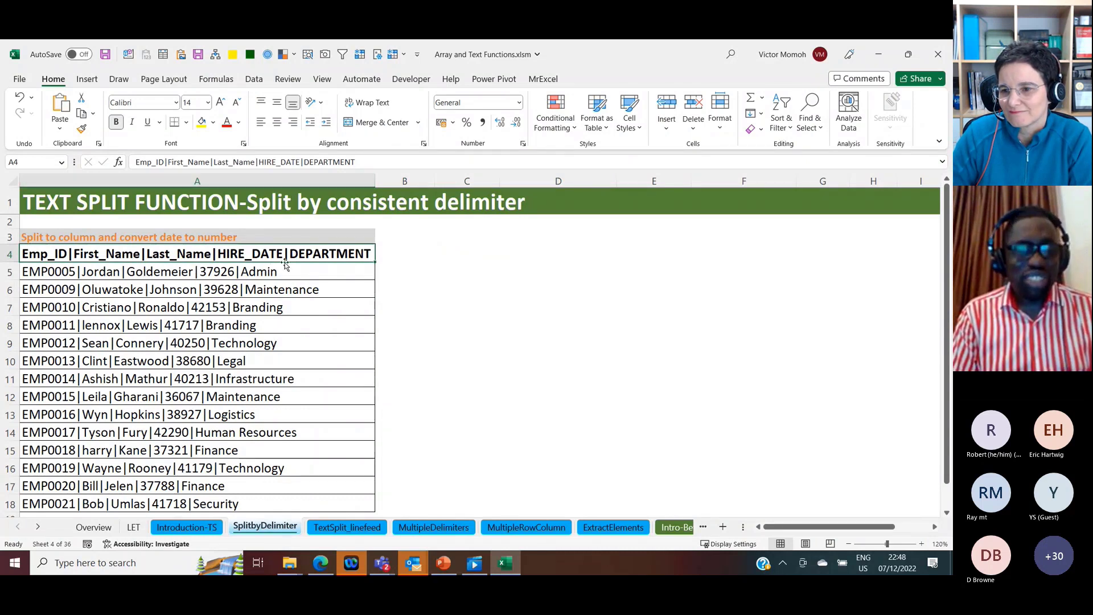
left_click(399, 256)
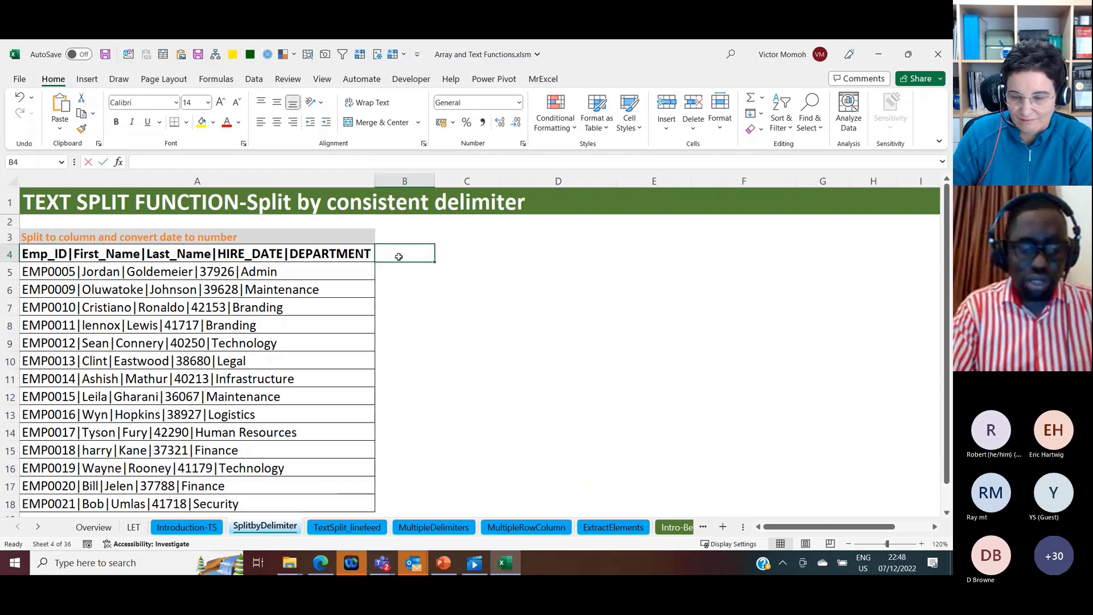
type("=textsplit")
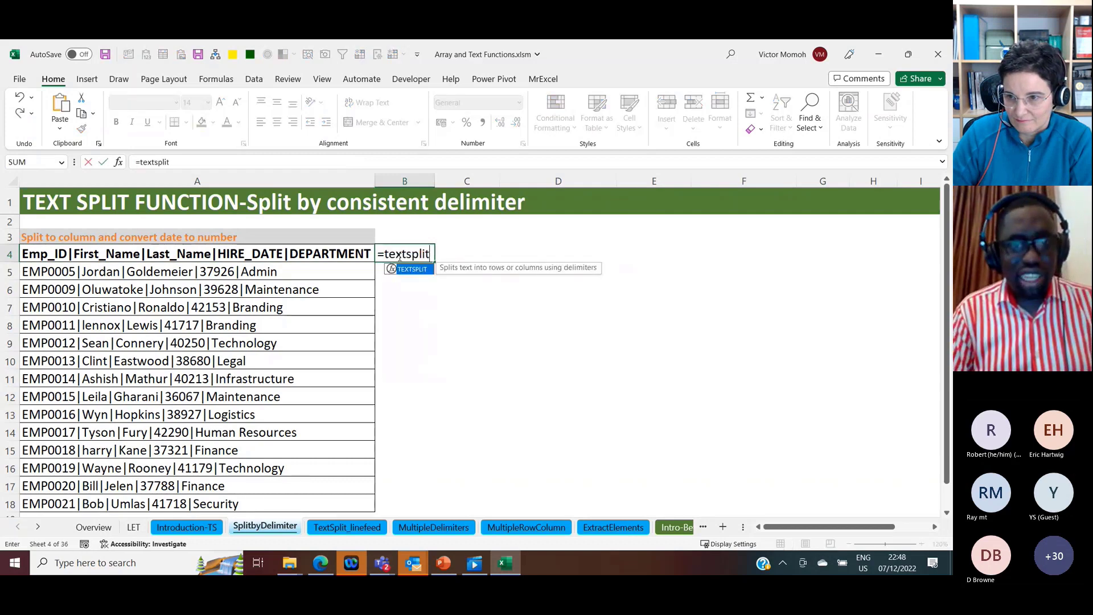
key("Tab")
key("Left")
type(",")
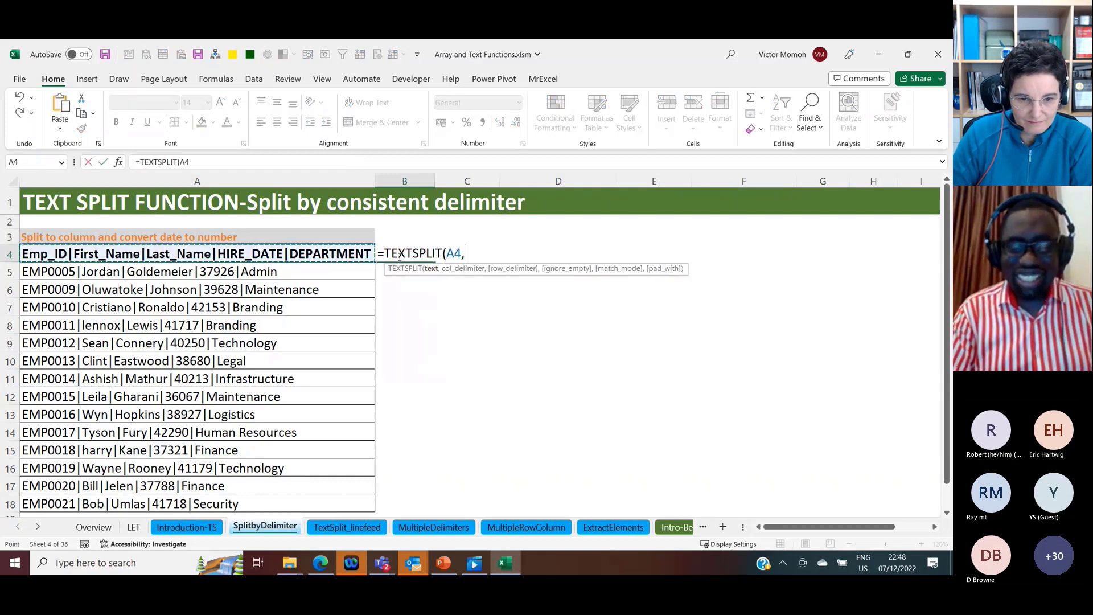
type("\"|")
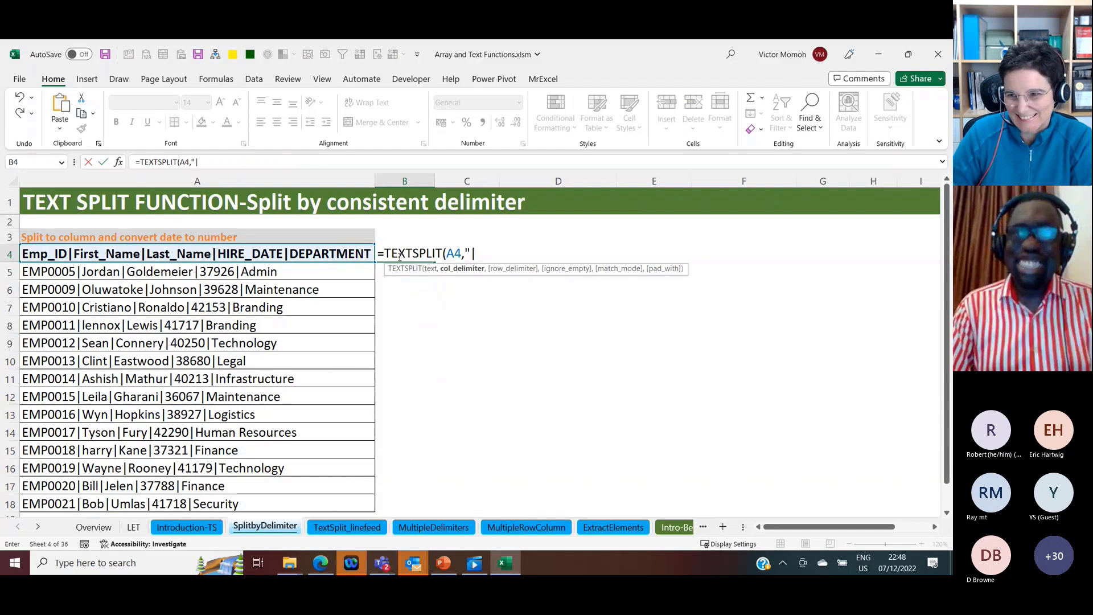
type("\")")
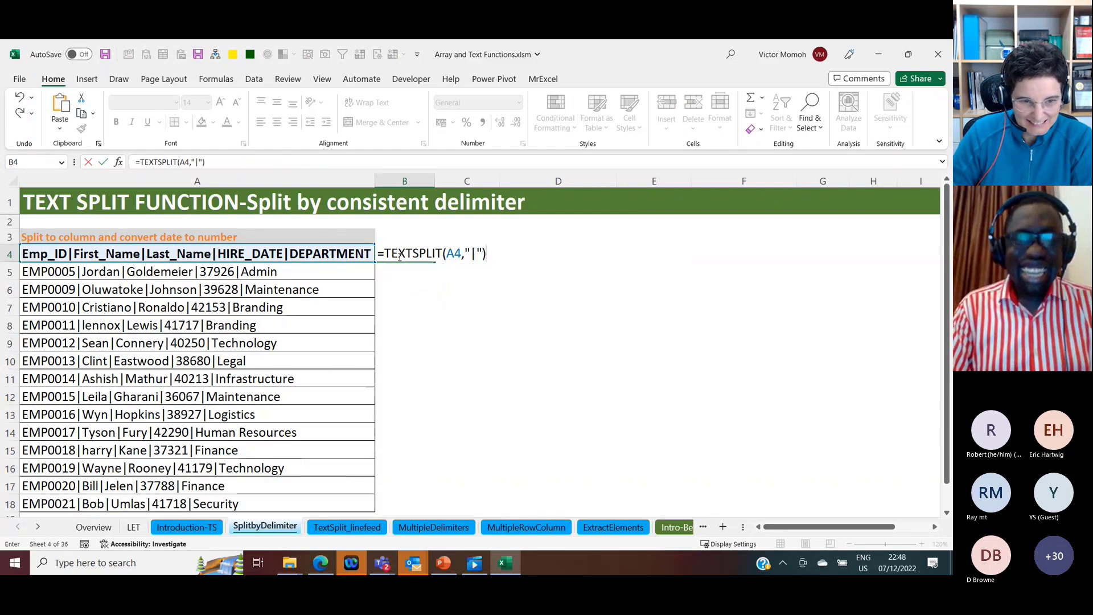
key("ctrl+Return")
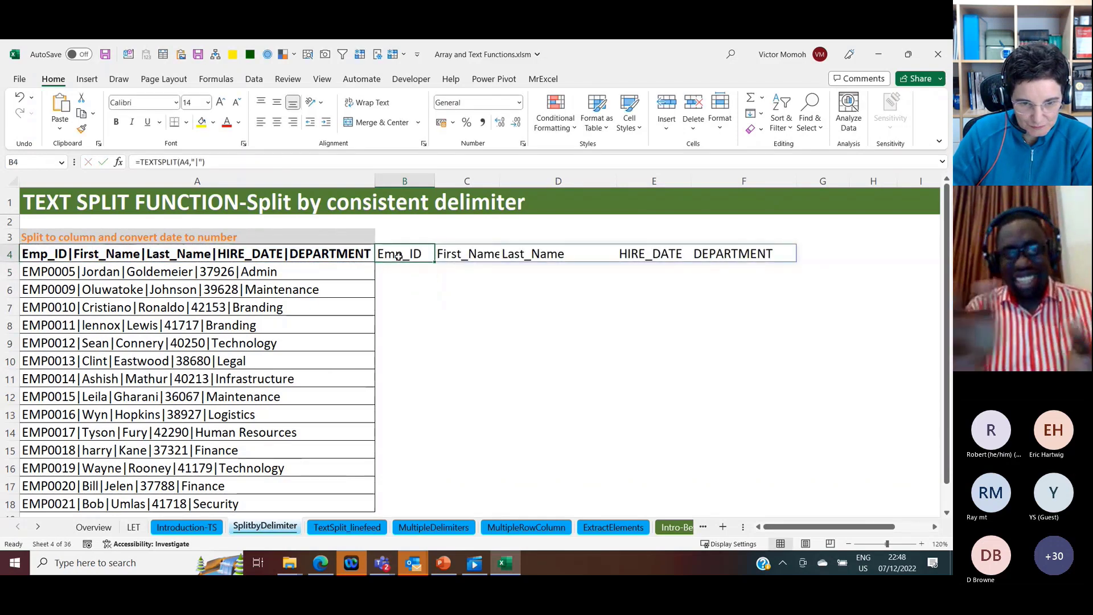
Step: Copy the TEXTSPLIT formula from B4 into B5:B18 to split all the employee records
key("ctrl+c")
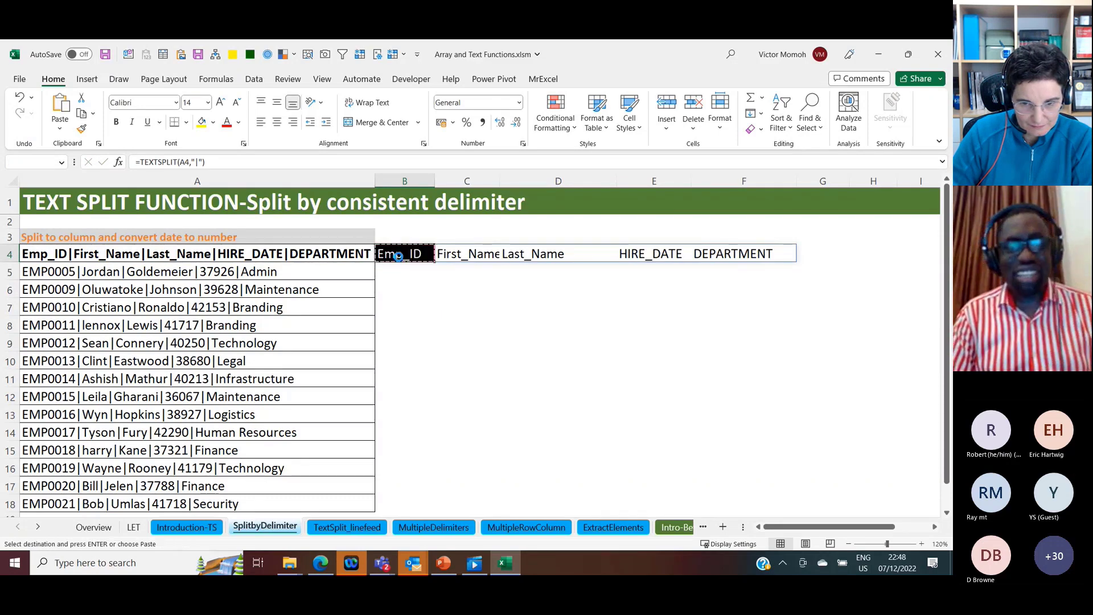
key("Return")
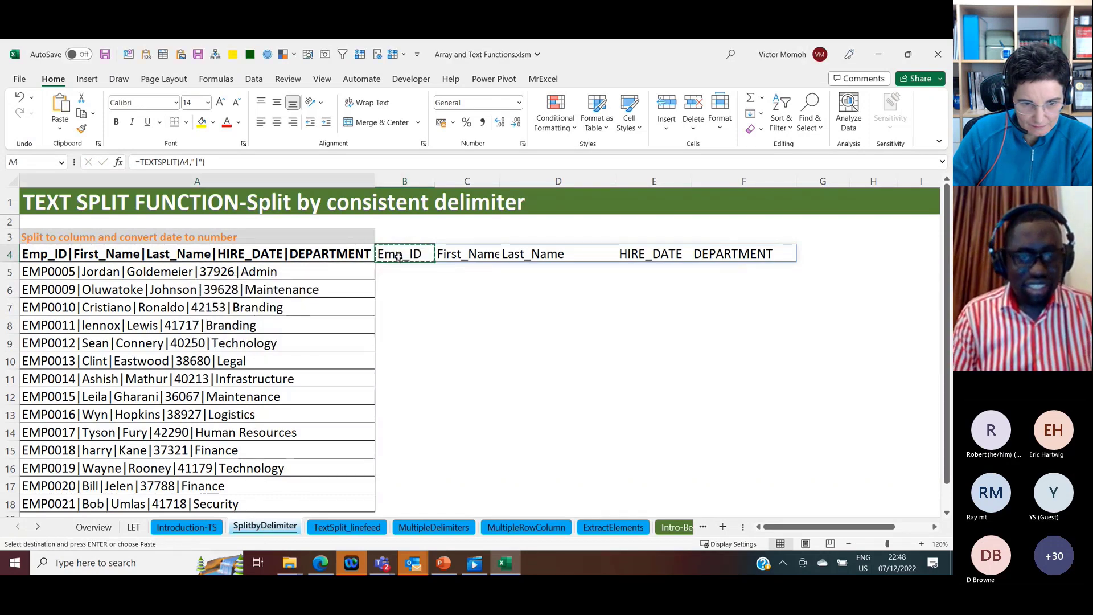
key("ctrl+Down")
key("Right")
key("ctrl+shift+Up")
key("shift+Down")
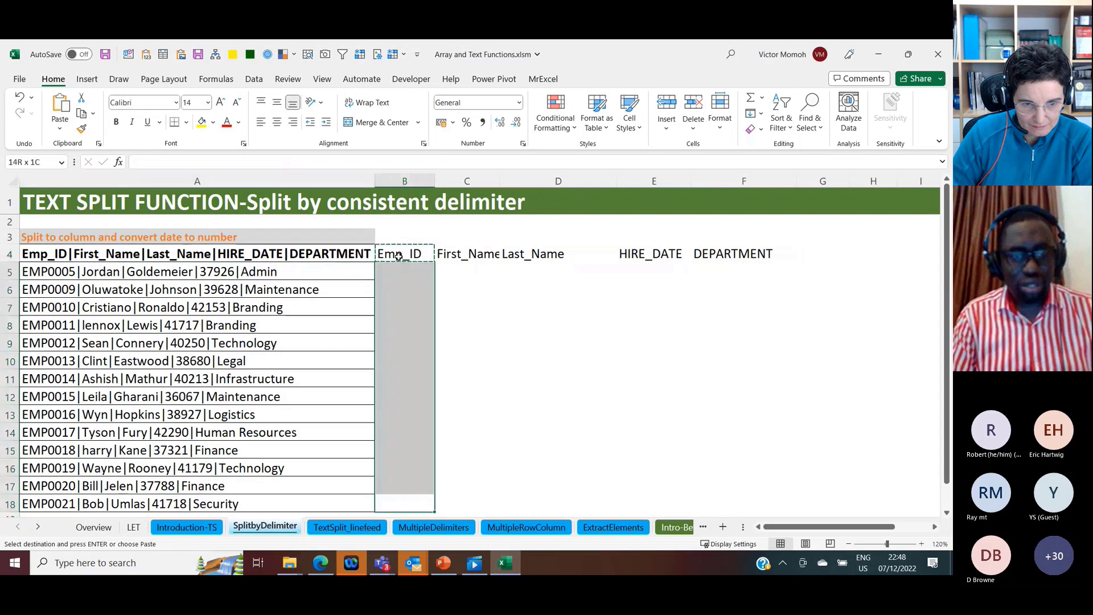
key("Return")
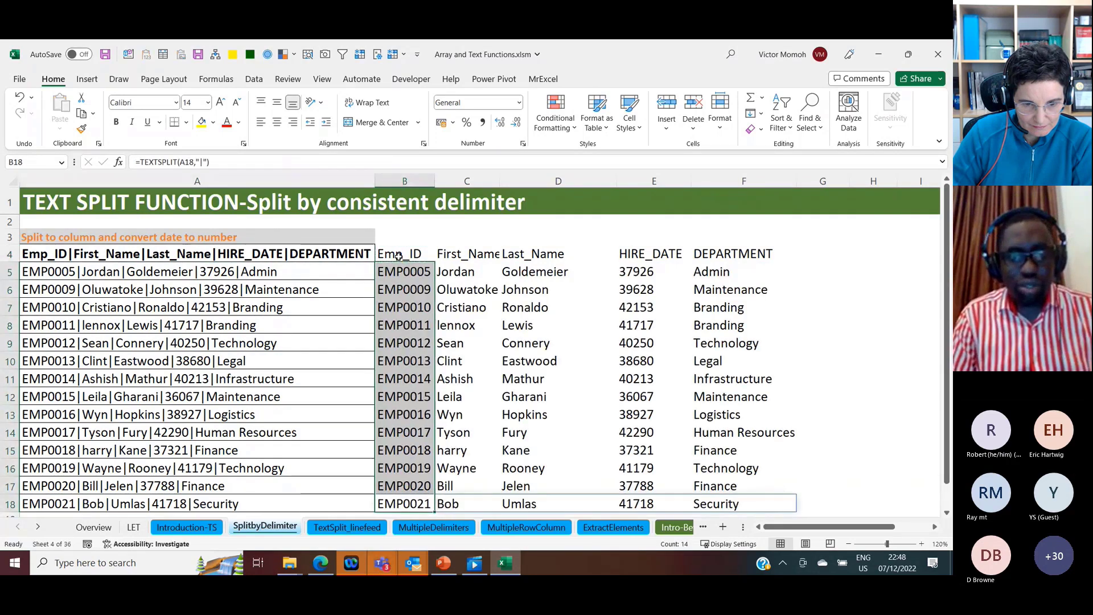
Step: Check the split formulas in column B and the first six HIRE_DATE values in E5:E10
key("Up")
key("Up")
key("Up")
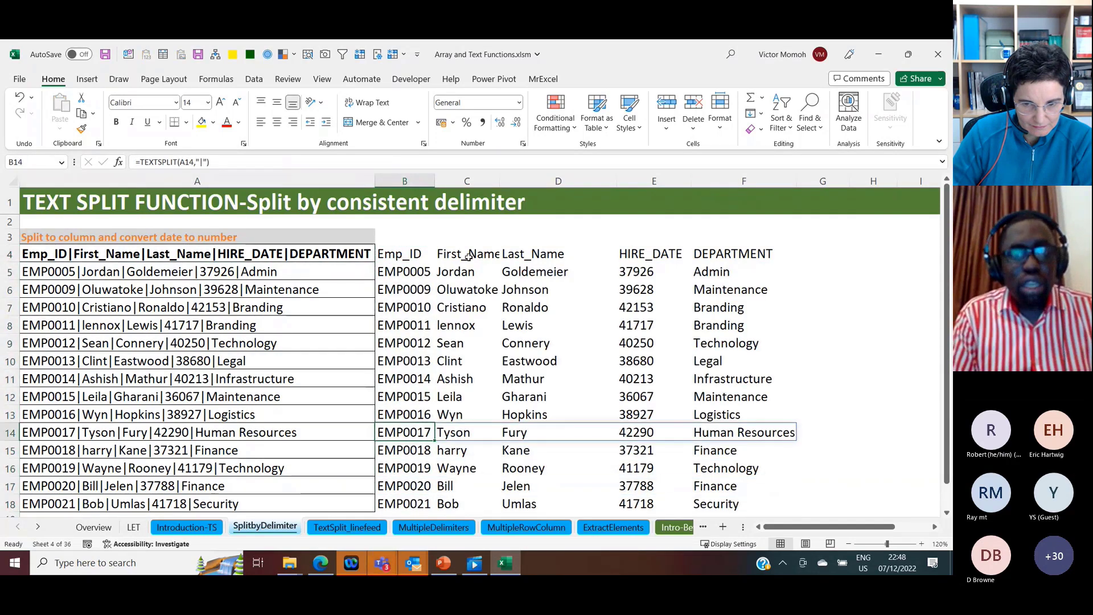
left_click(421, 254)
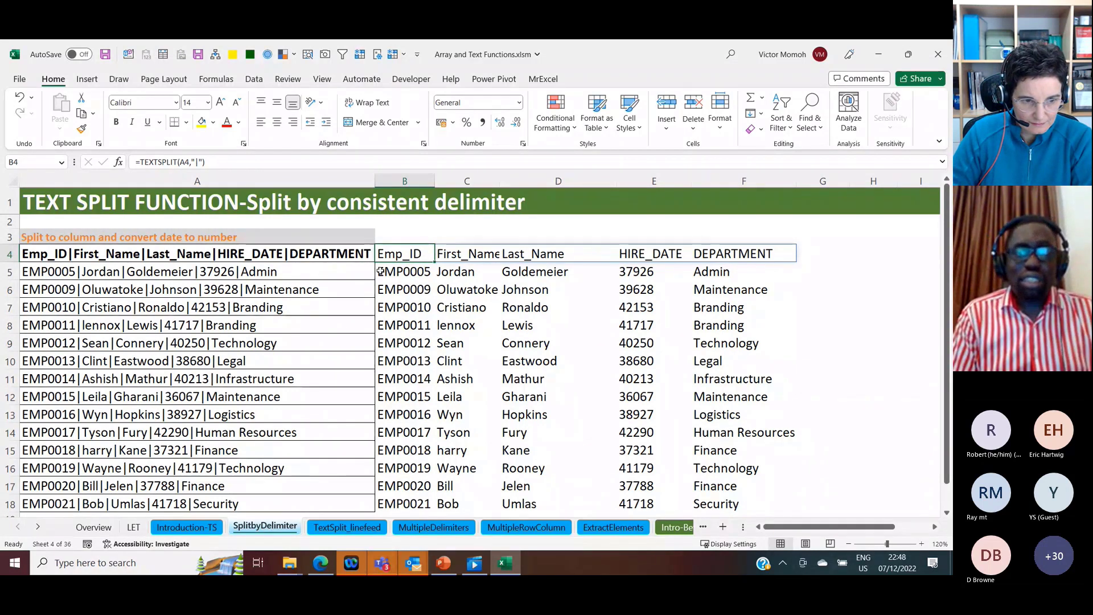
left_click(649, 271)
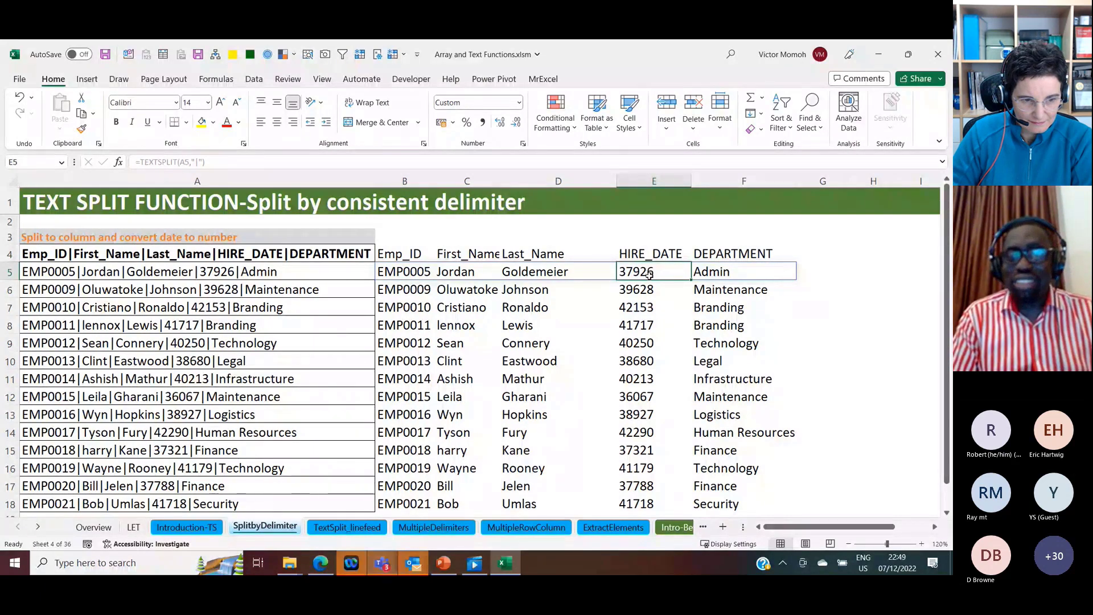
left_click_drag(649, 272, 650, 361)
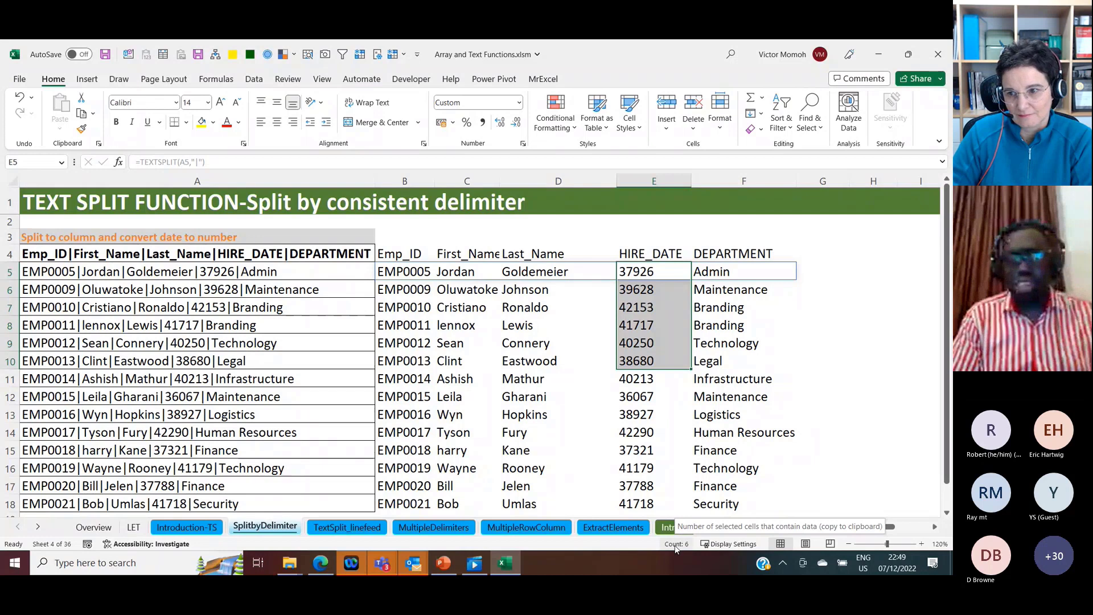
Step: Change the formula in B5 to =0+TEXTSPLIT(A5,"|") to coerce the split hire date into a number
left_click(636, 271)
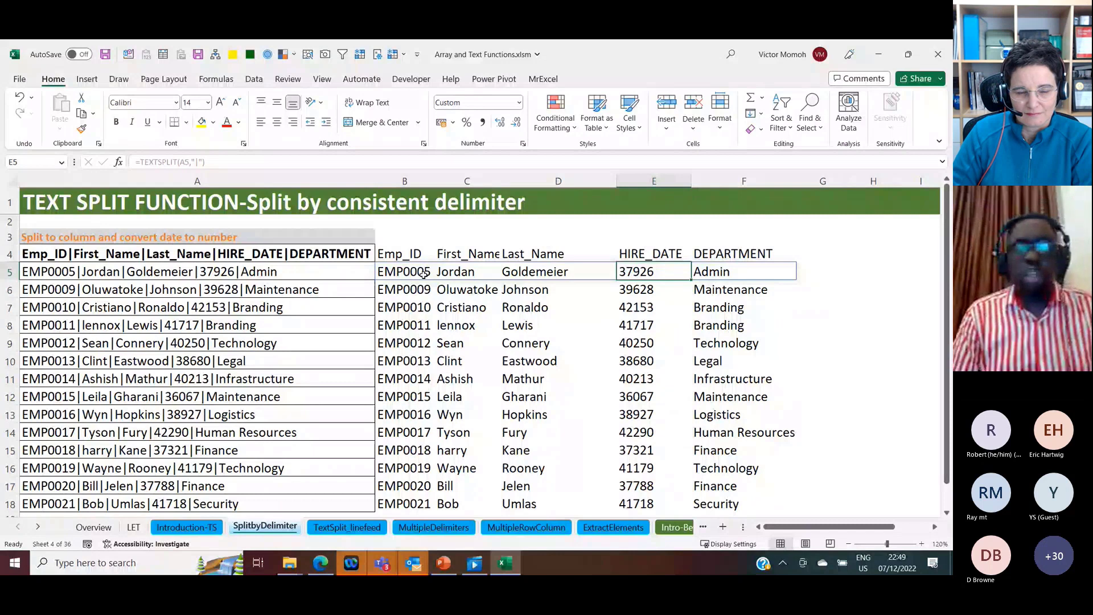
left_click(423, 274)
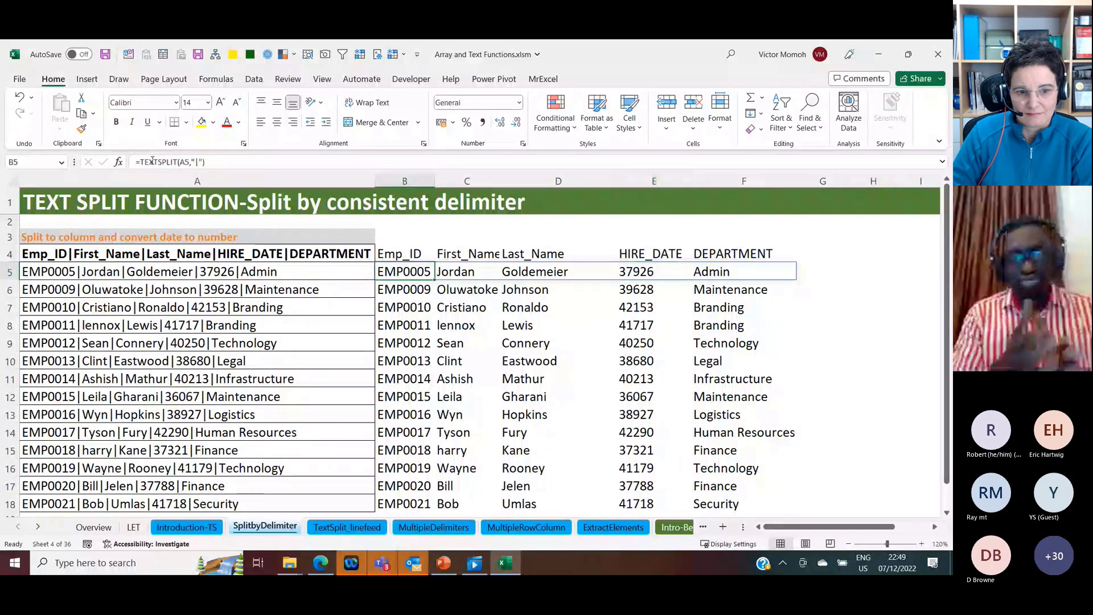
left_click(140, 163)
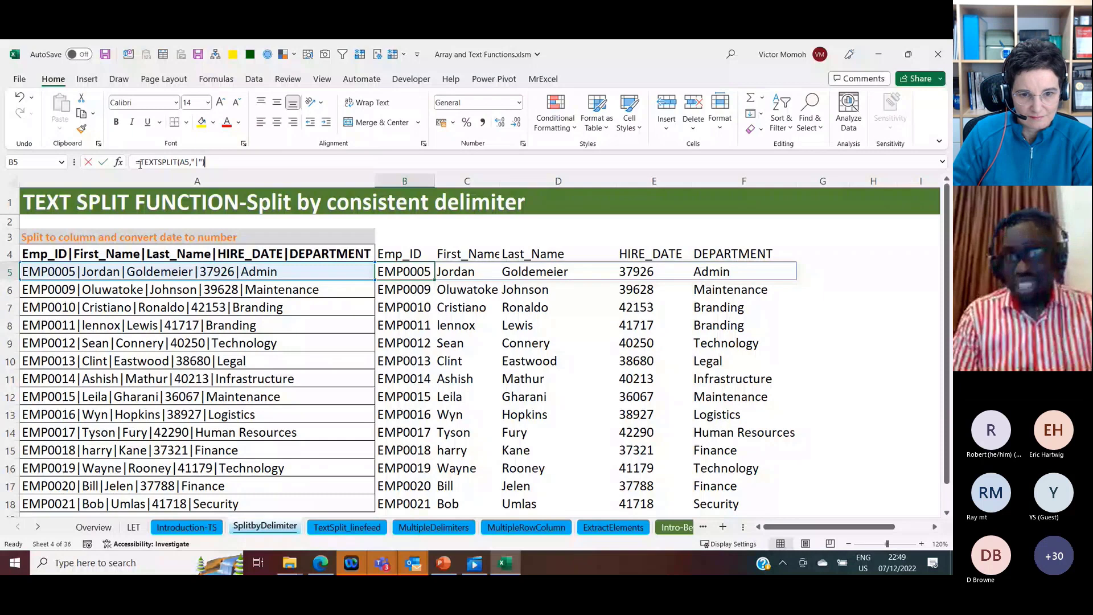
type("0+")
key("ctrl+Return")
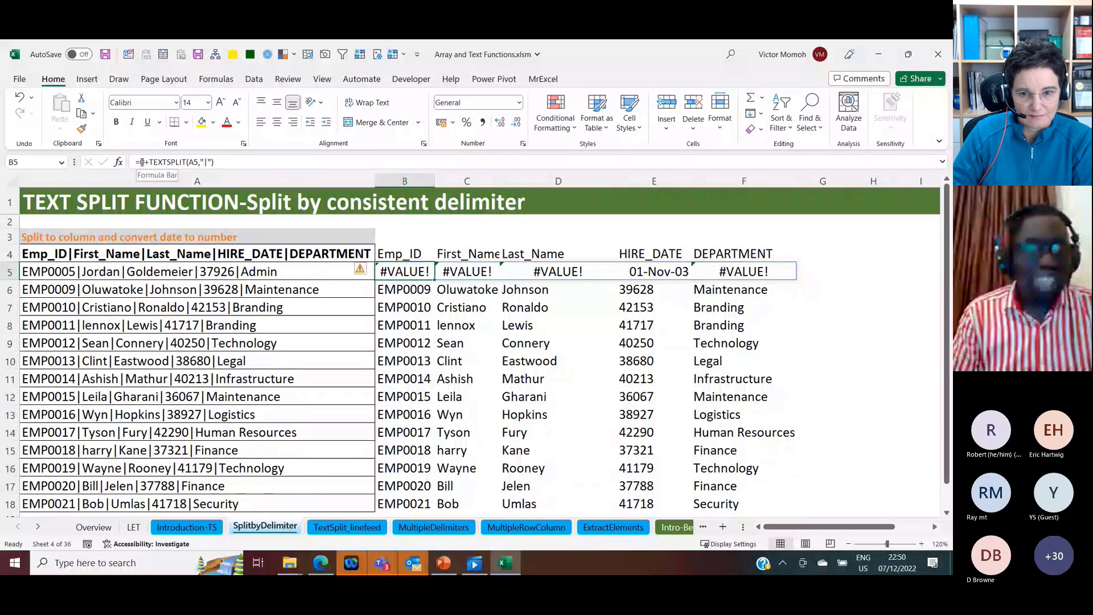
Step: Wrap the B5 formula in IFERROR so it reads =IFERROR(0+TEXTSPLIT(A5,"|"),TEXTSPLIT(A5,"|"))
left_click(142, 163)
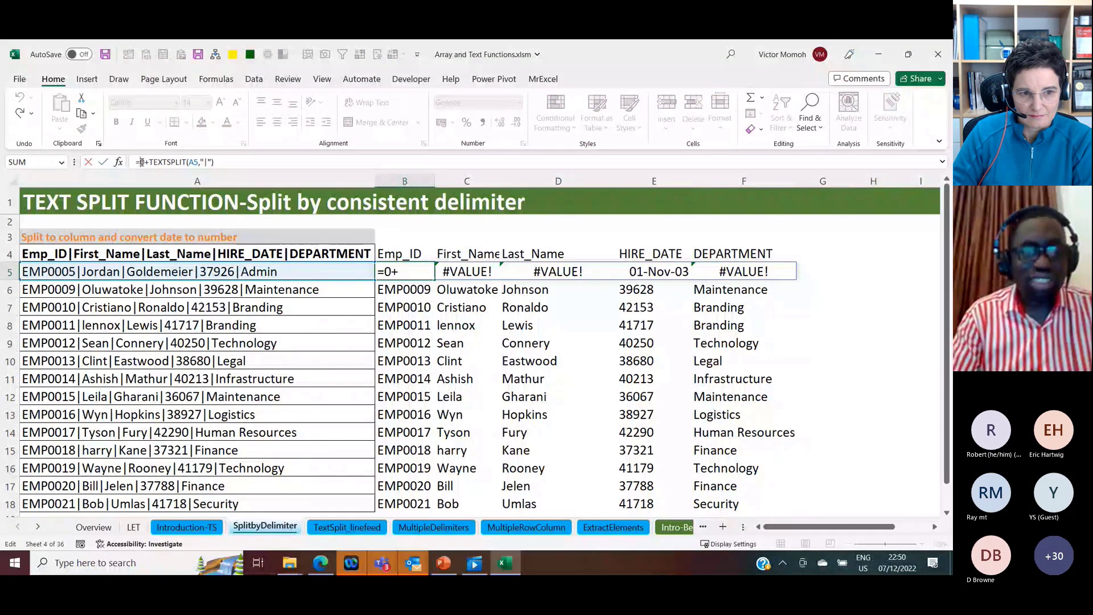
type("ifer")
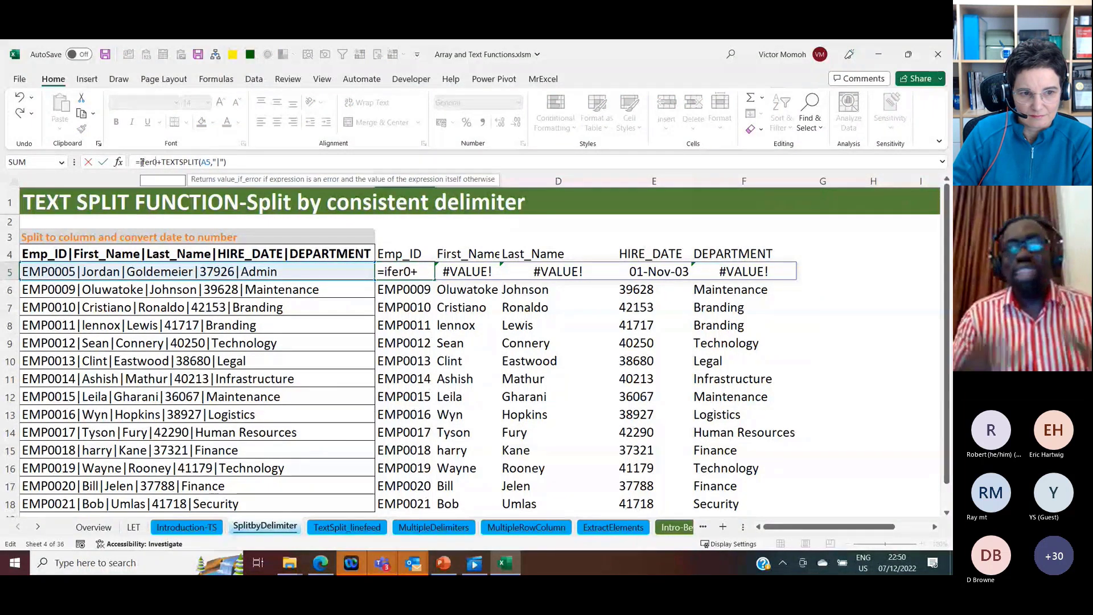
key("Tab")
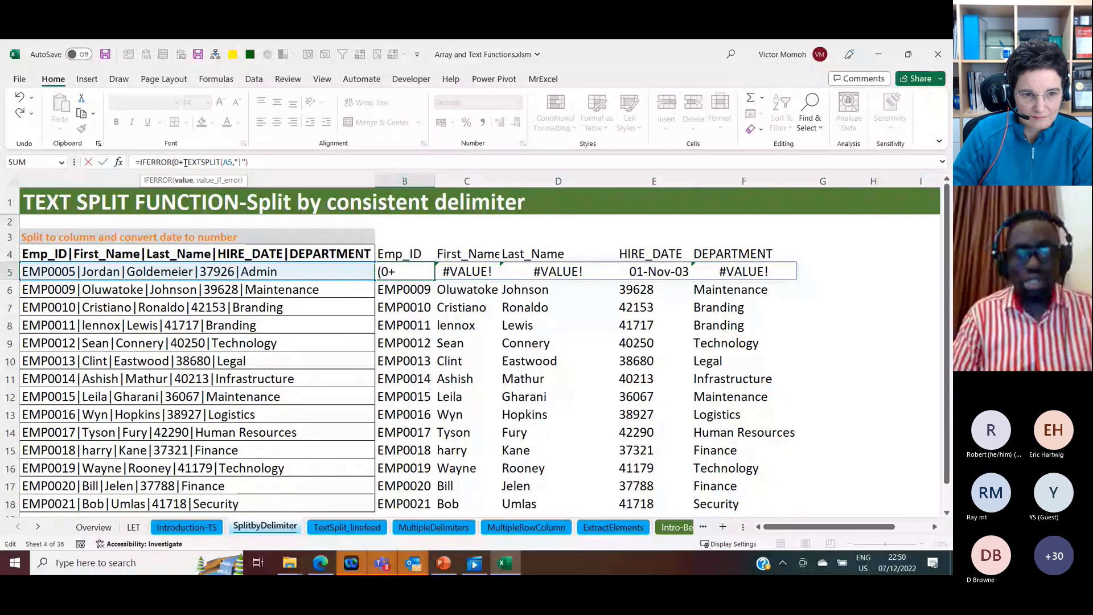
left_click(258, 164)
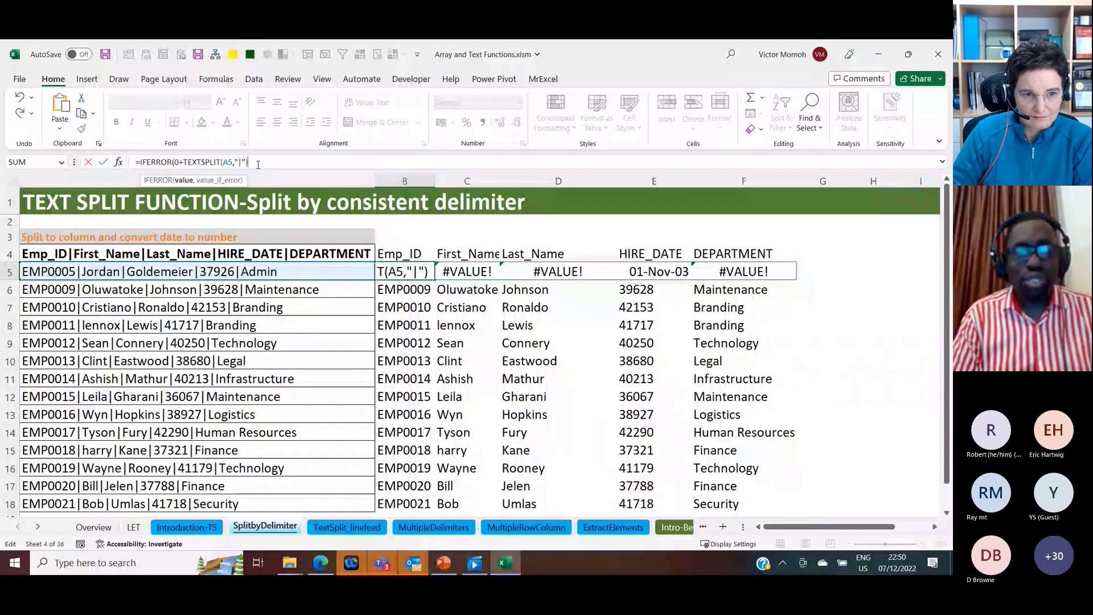
type(",")
type("TEXTSPLIT(A5,\"|\")")
type(")")
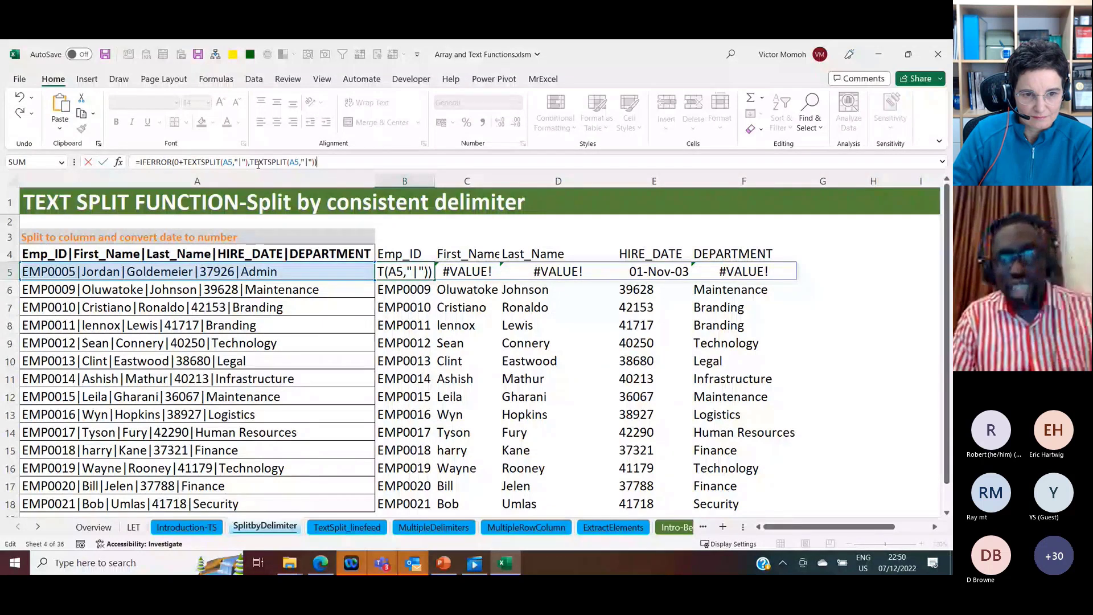
key("ctrl+Return")
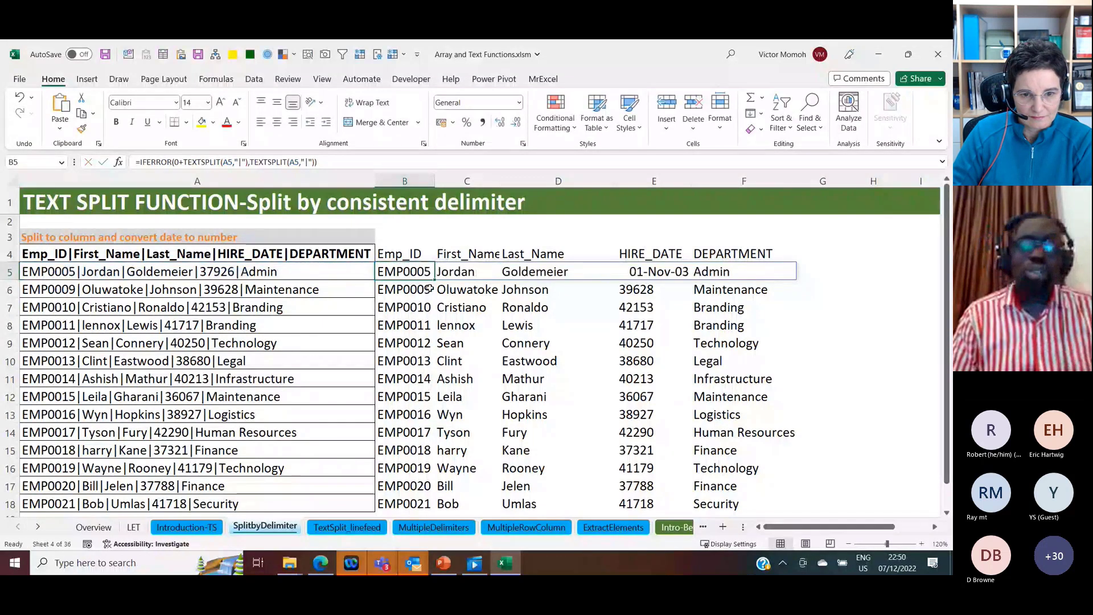
Step: Copy the IFERROR formula from B5 into B6:B18 for the remaining employee records
key("ctrl+c")
left_click(430, 290)
key("ctrl+shift+Down")
key("Return")
key("Up")
key("Right")
key("Right")
key("Right")
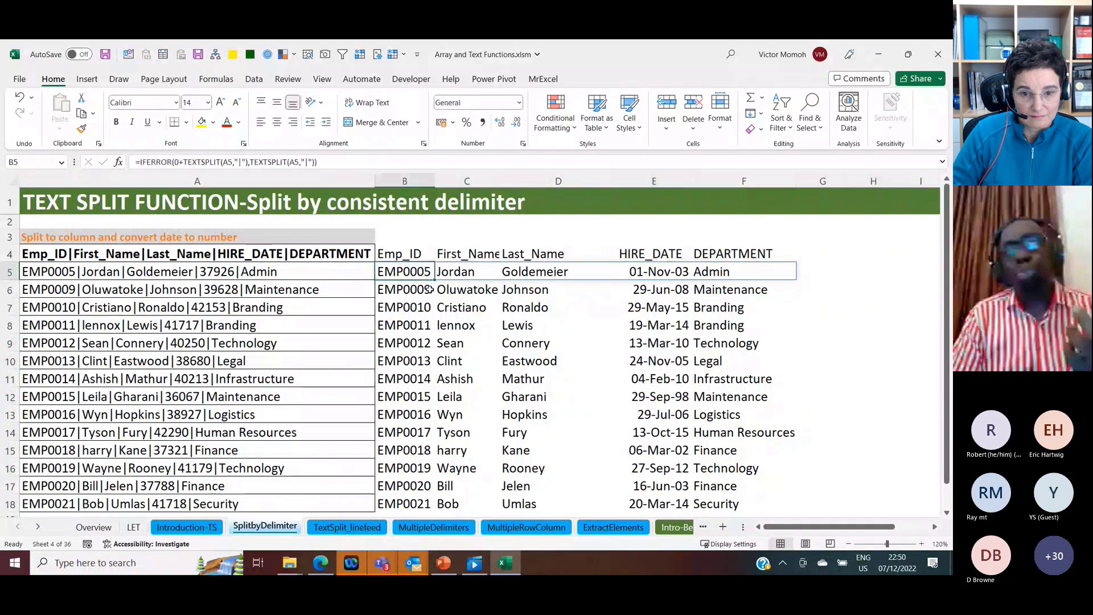
key("Left")
key("Left")
key("Left")
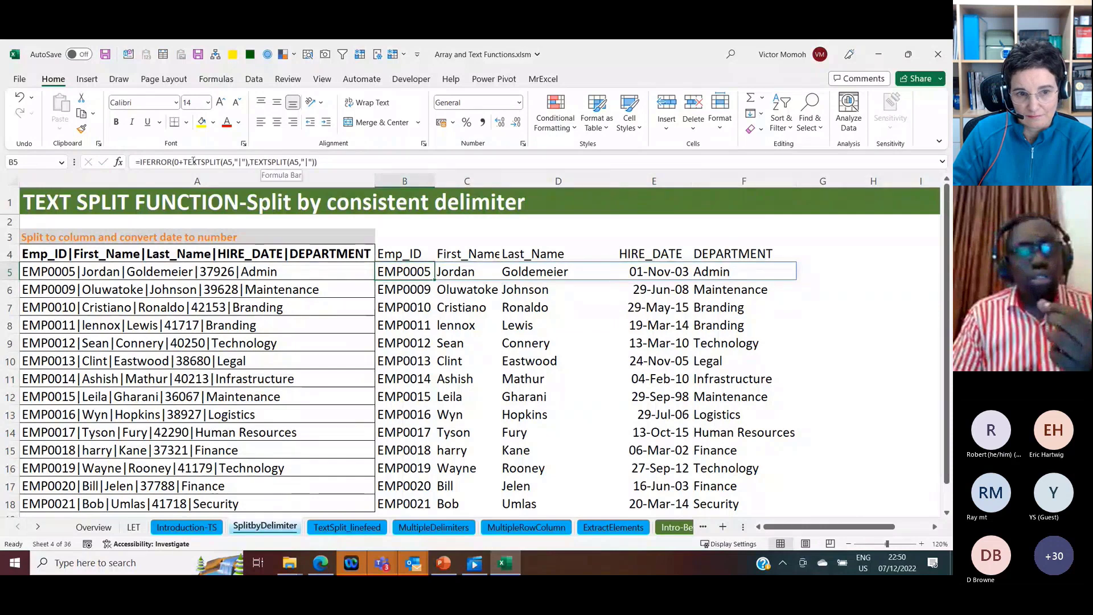
Step: Start the B5 formula with a LET function that defines txt as TEXTSPLIT(A5,"|") ahead of the IFERROR calculation
left_click_drag(185, 163, 249, 167)
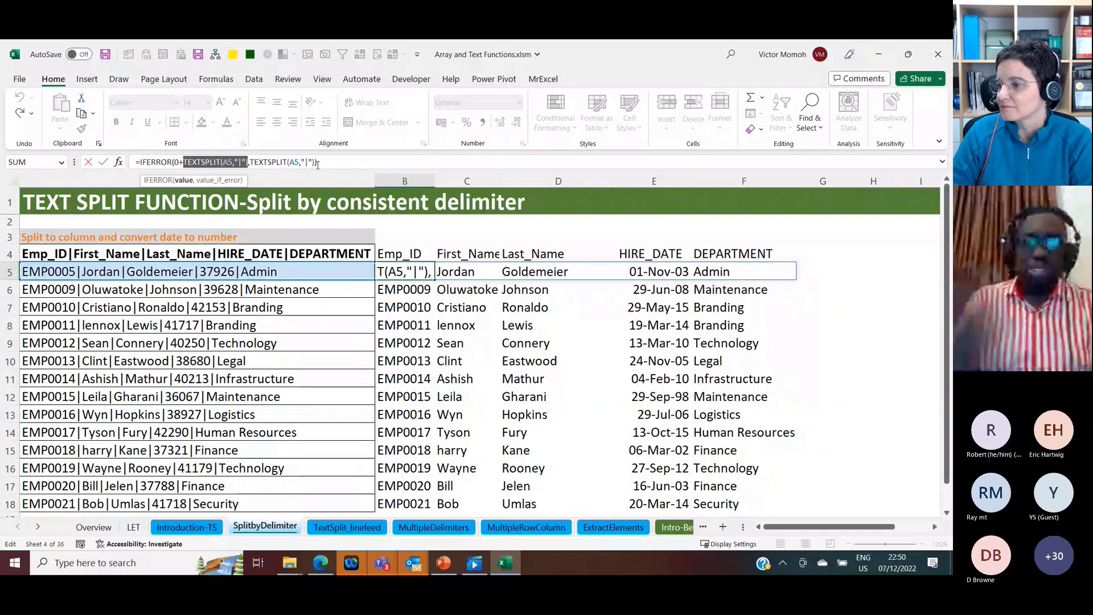
left_click(140, 162)
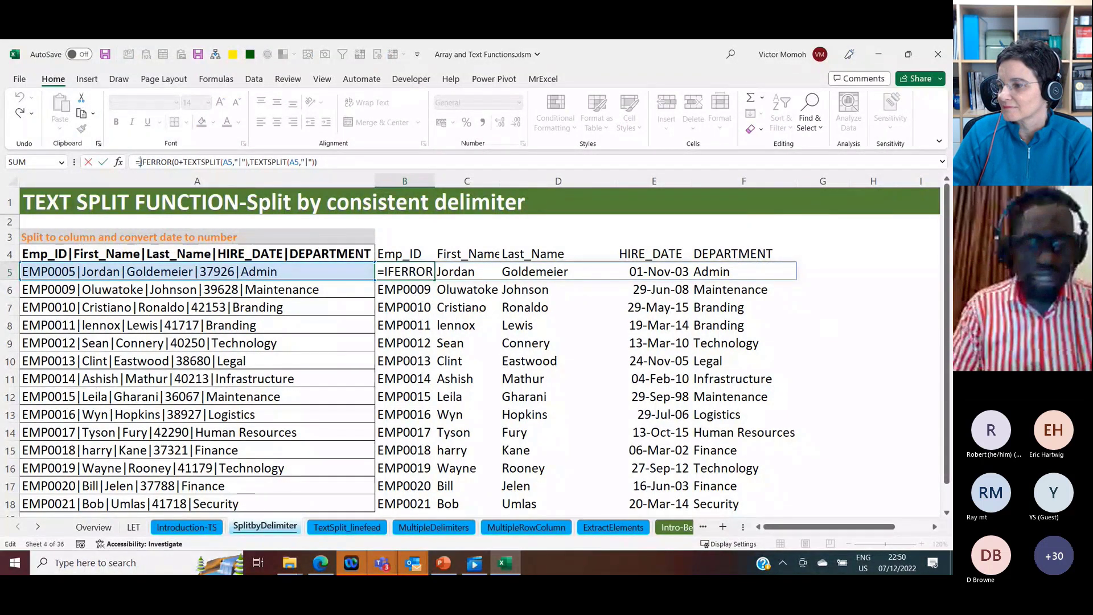
type("Let(")
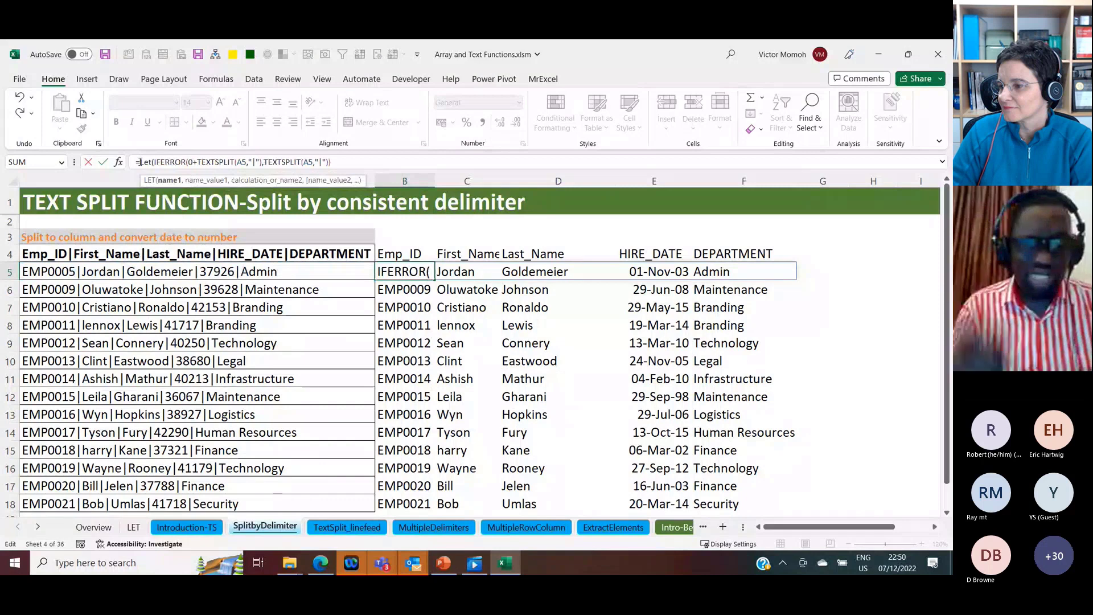
type("txt")
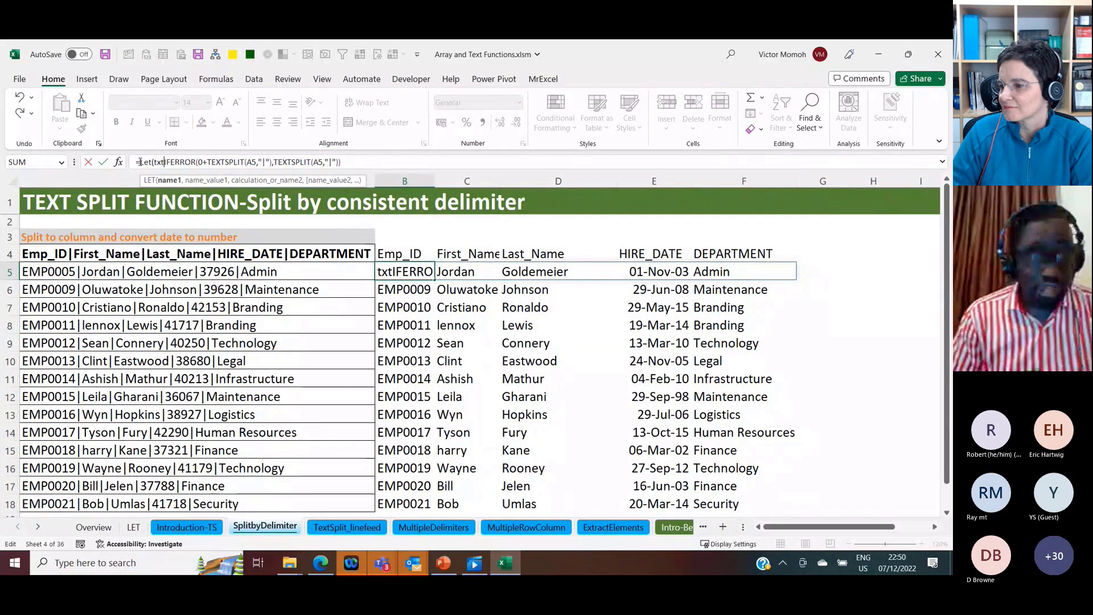
type(",")
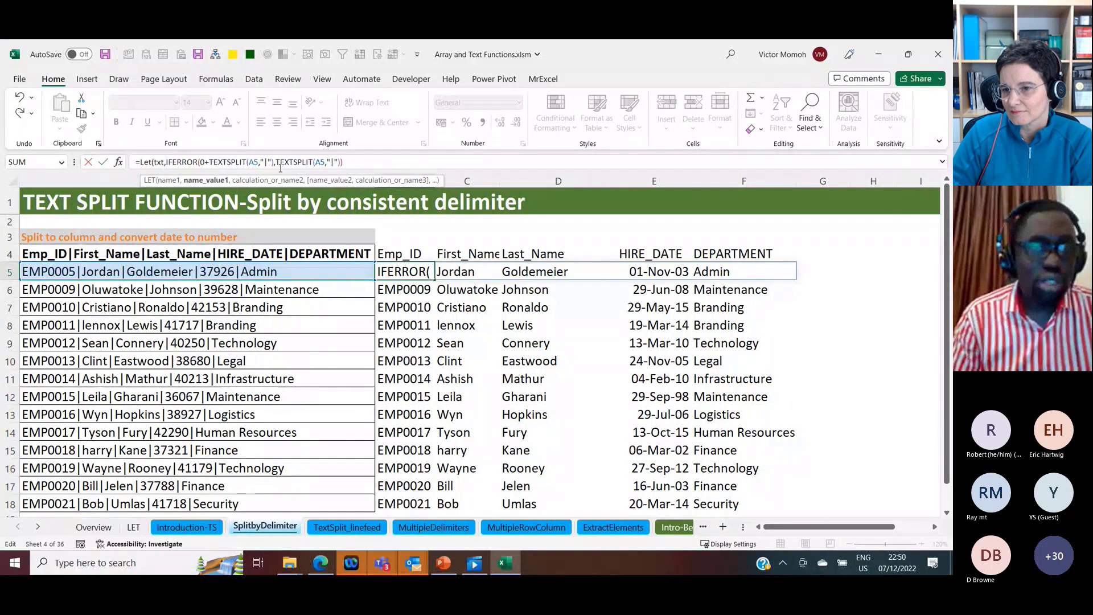
left_click_drag(276, 162, 340, 163)
key("ctrl+c")
left_click(168, 163)
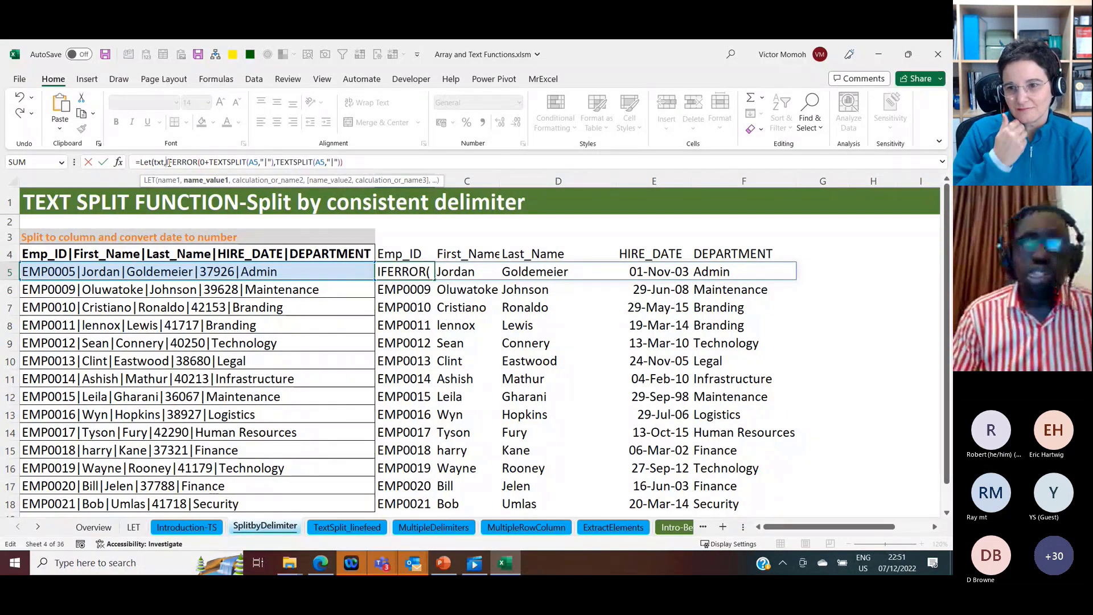
key("ctrl+v")
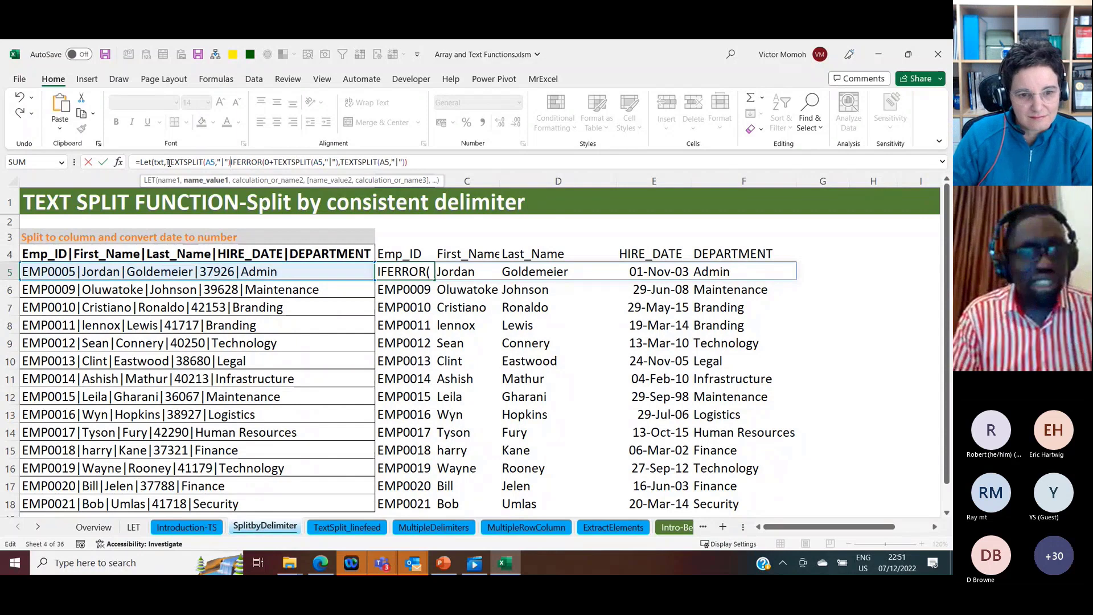
type(",")
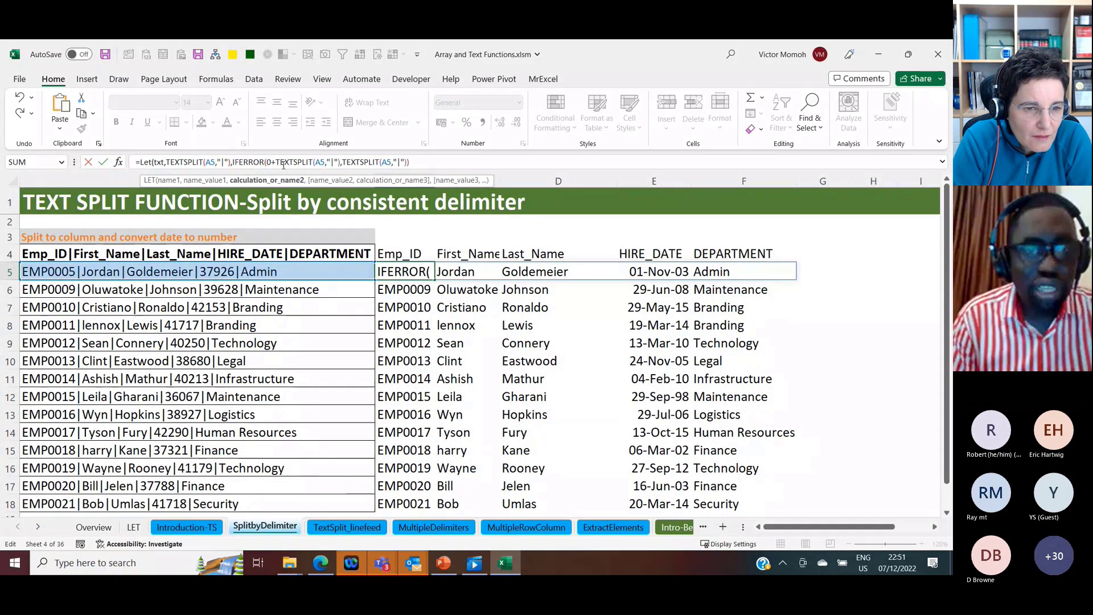
Step: Replace both TEXTSPLIT calls inside IFERROR with txt, making B5 =LET(txt,TEXTSPLIT(A5,"|"),IFERROR(0+txt,txt))
left_click_drag(275, 163, 339, 165)
type("txt")
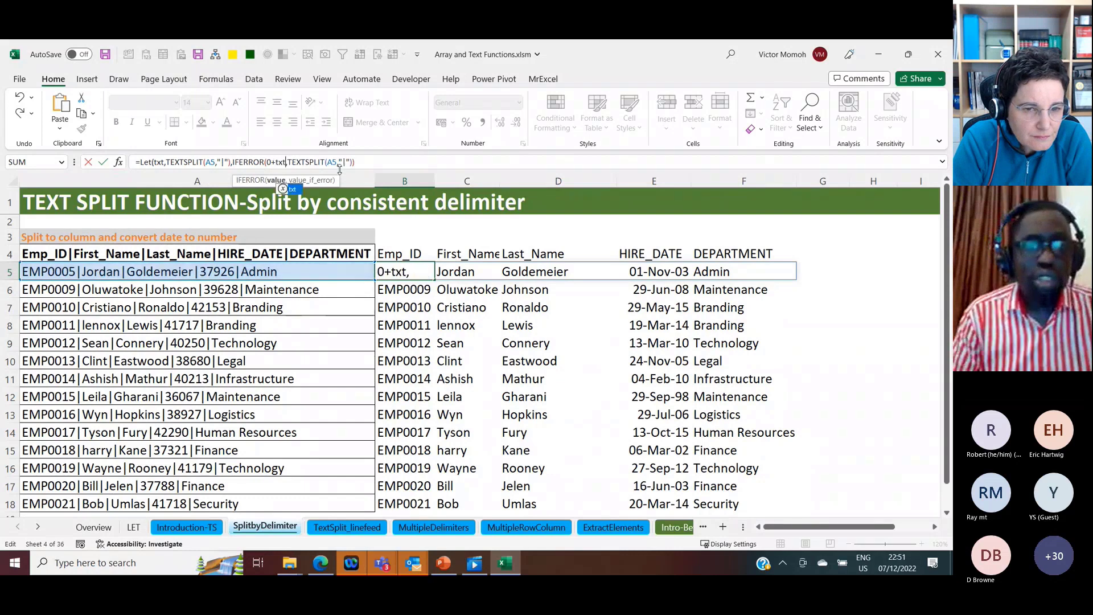
left_click_drag(290, 162, 354, 166)
type("txt")
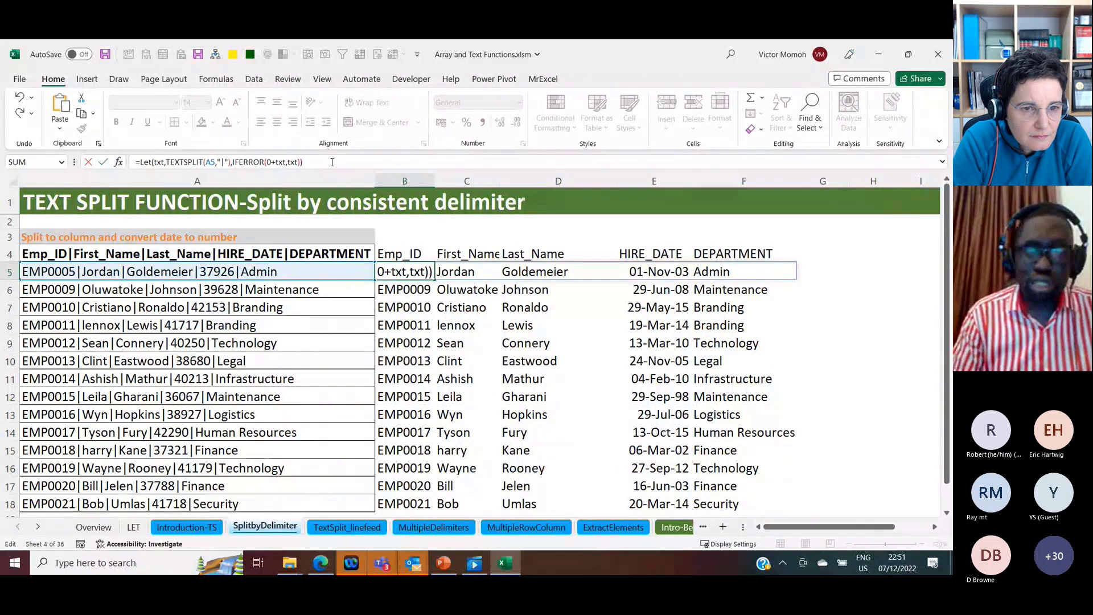
key("Return")
Step: Copy the LET formula from B5 into B6:B18 and reopen B5's formula for review
key("Up")
key("ctrl+c")
key("Down")
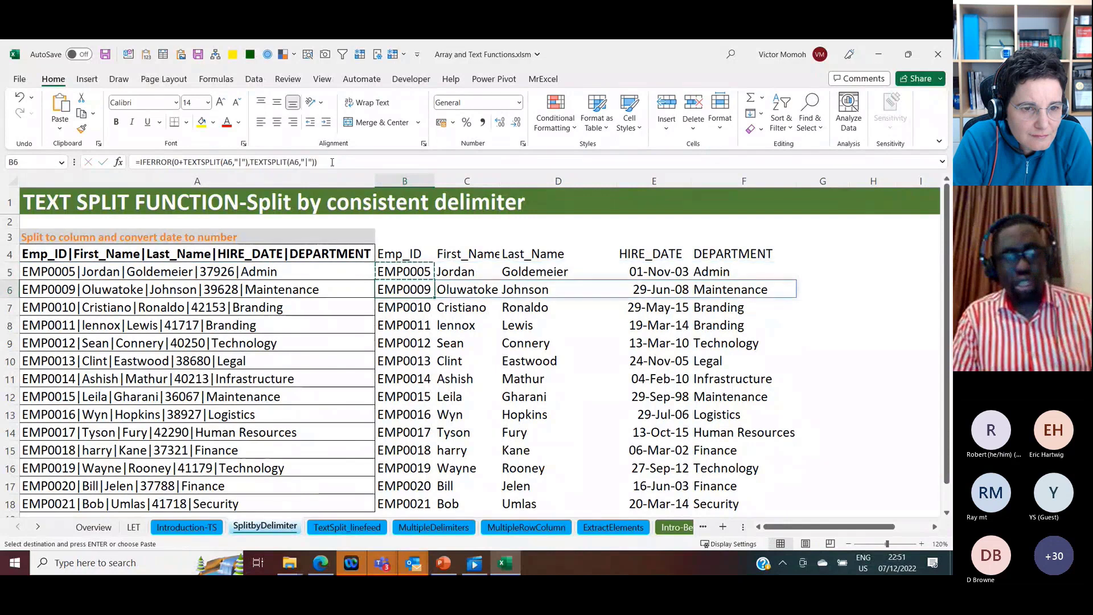
key("ctrl+shift+Down")
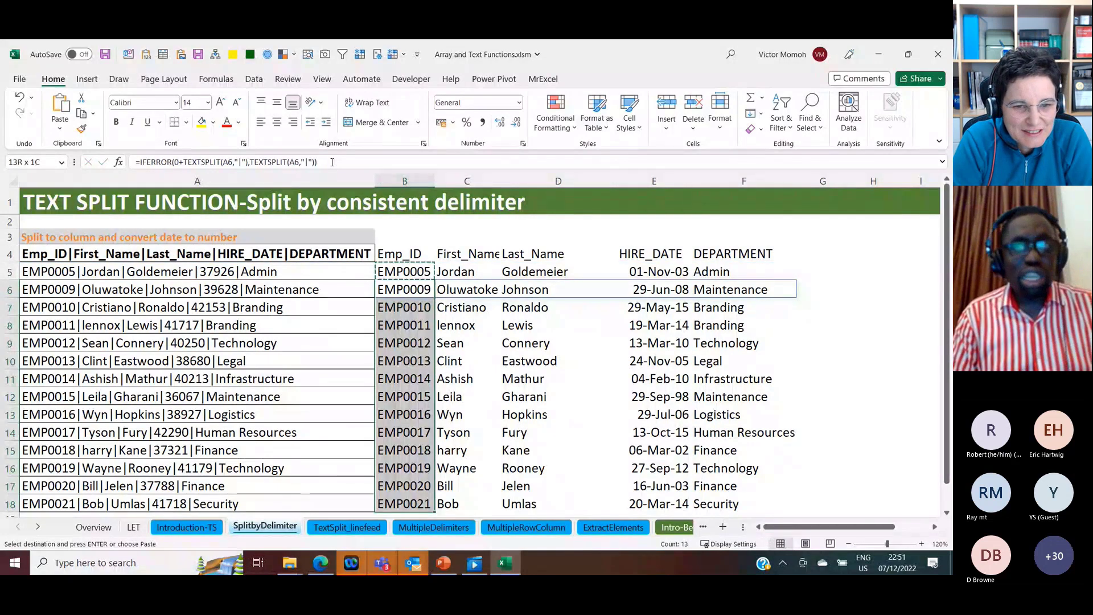
key("ctrl+v")
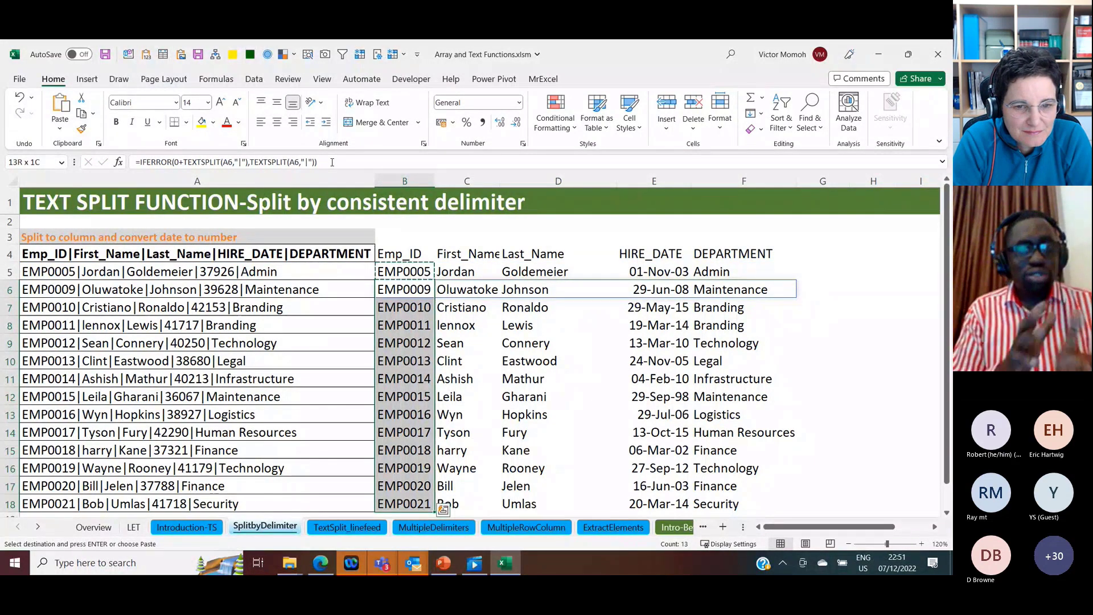
key("Escape")
key("Up")
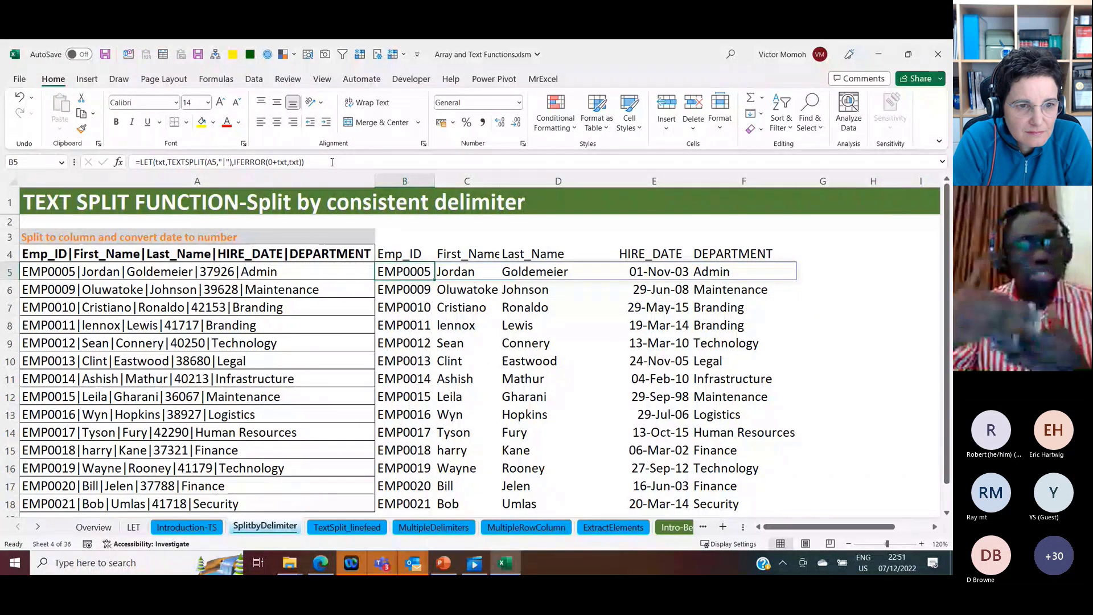
left_click(332, 161)
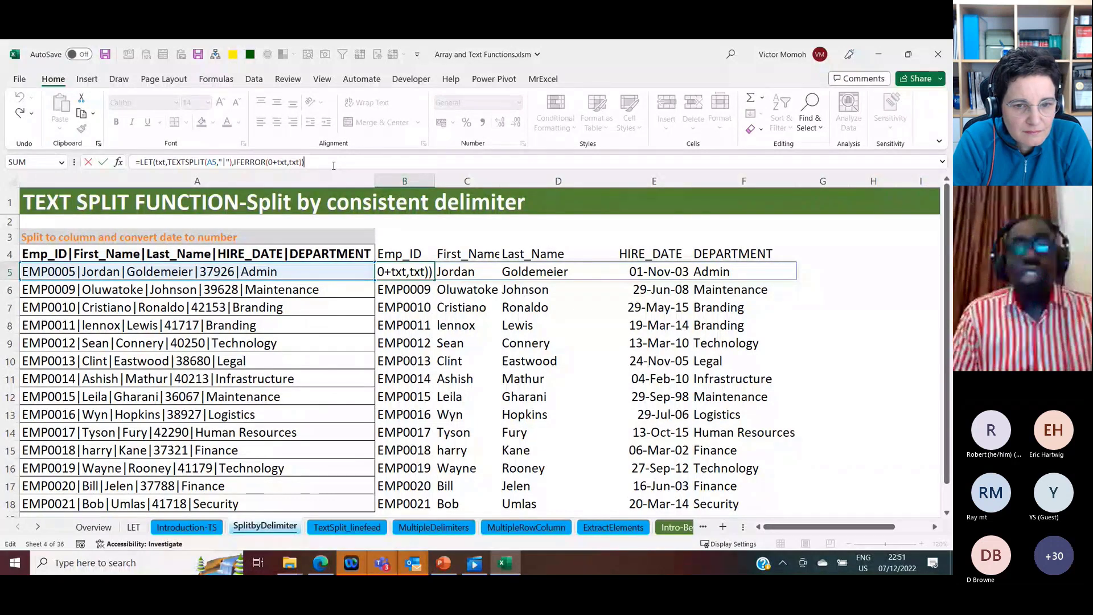
Step: Switch to the TextSplit_linefeed sheet and select the first line-break-separated record in B3
left_click(357, 529)
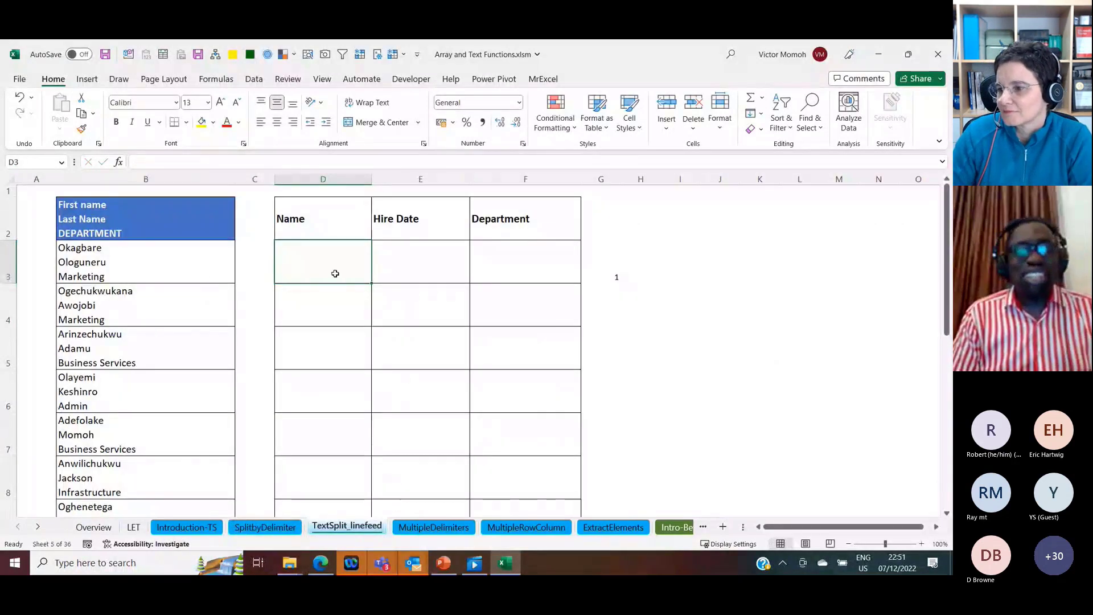
left_click(174, 252)
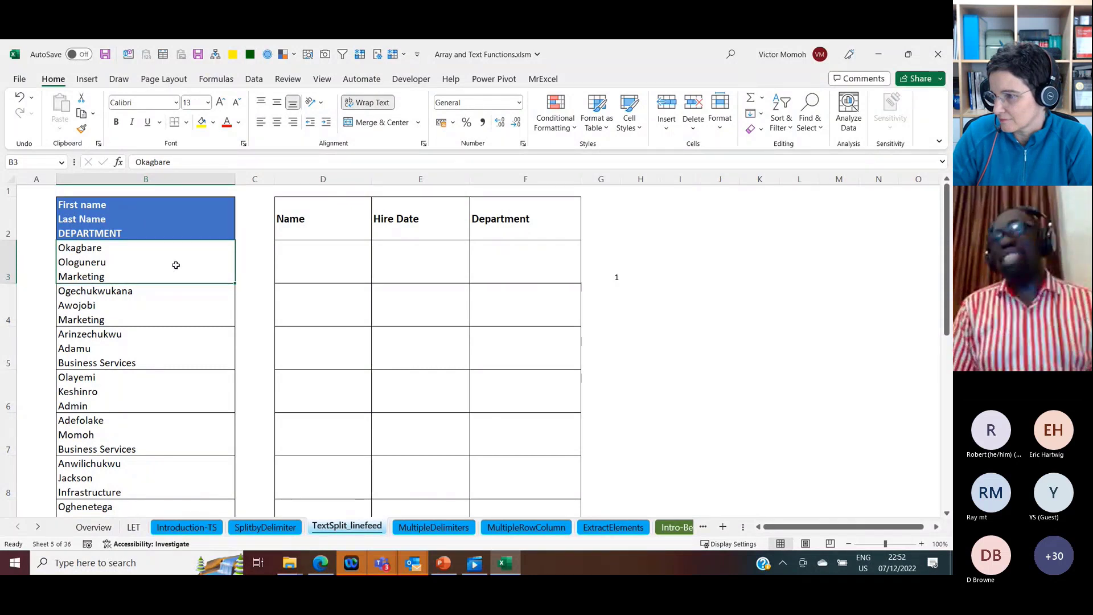
Step: In D3, split B3 into columns with TEXTSPLIT, using a literal line break inside quotes as the column delimiter
left_click(291, 272)
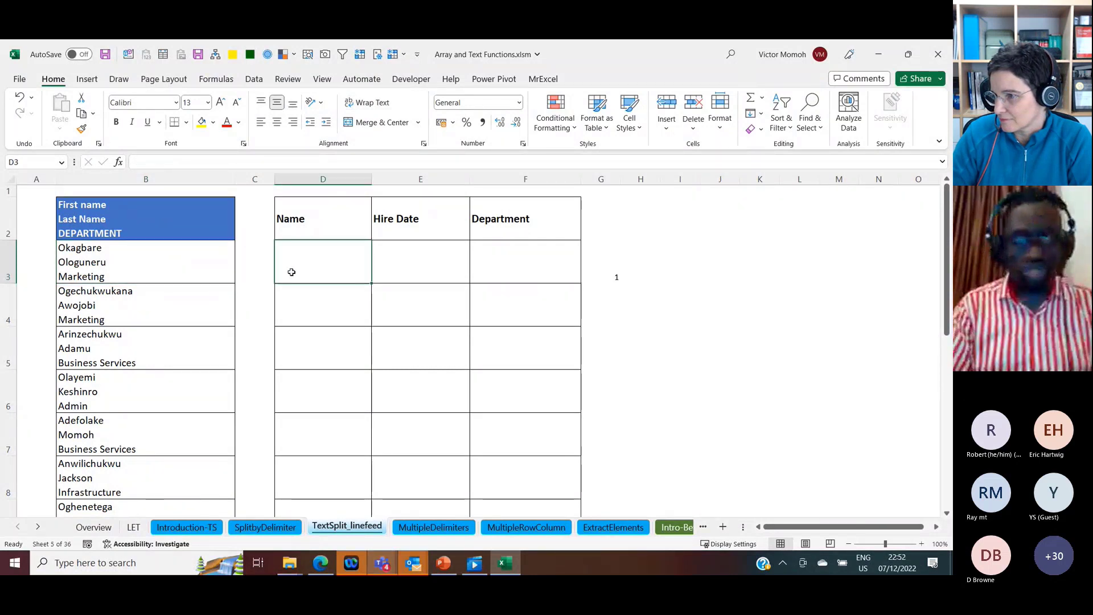
type("=textsp")
key("Tab")
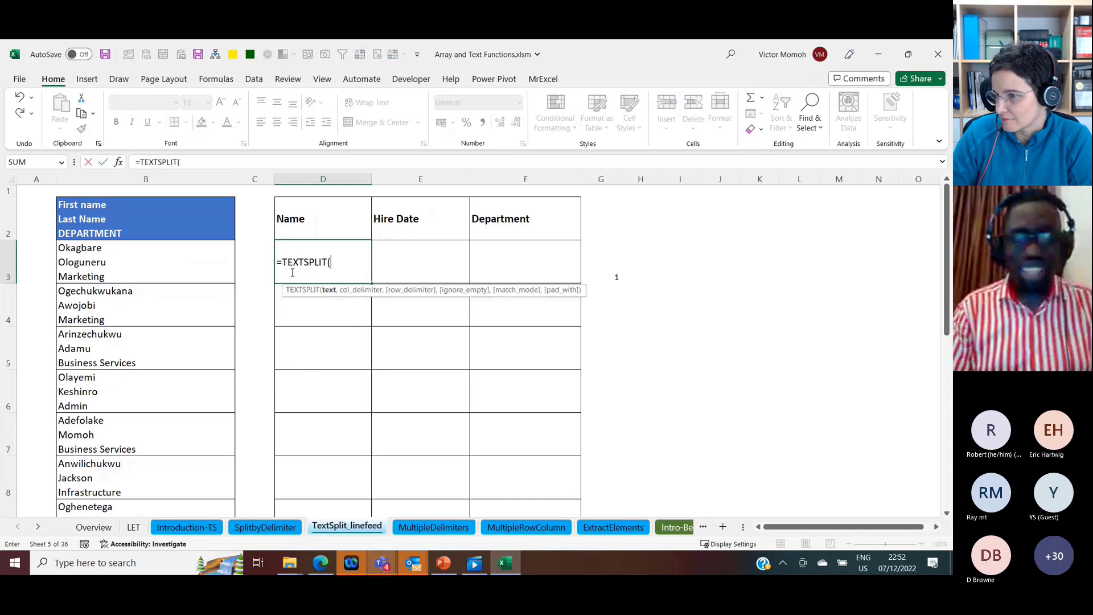
key("Left")
key("Left")
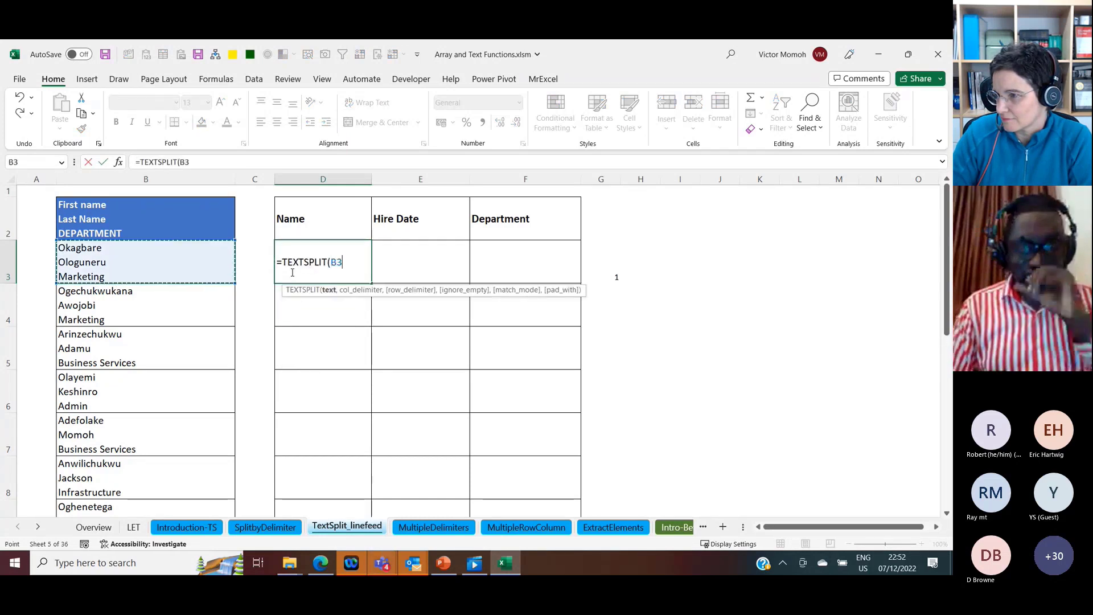
type(",")
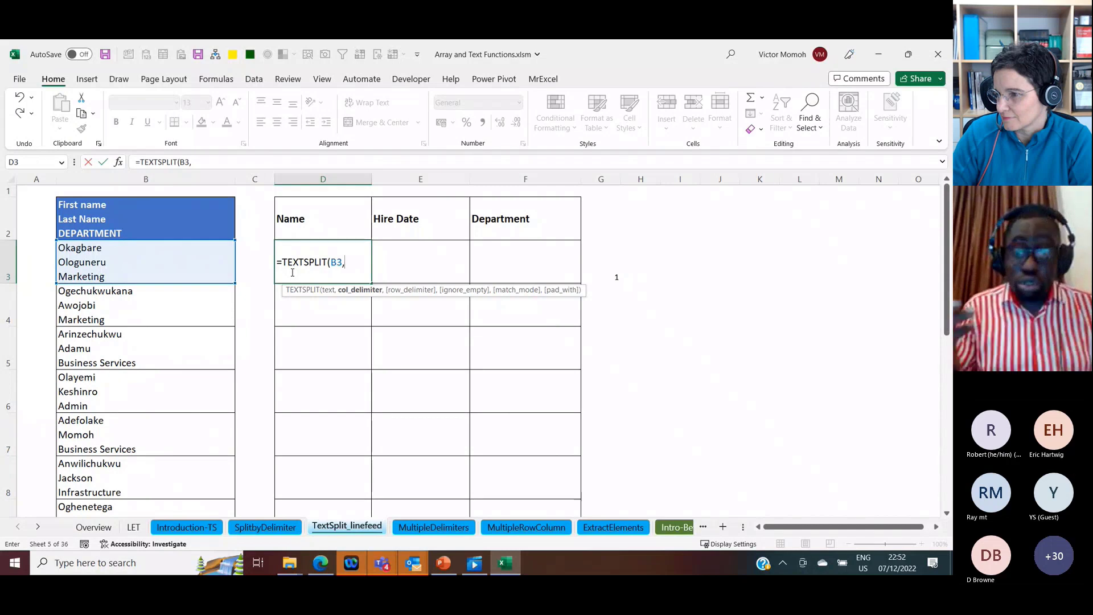
type("\"")
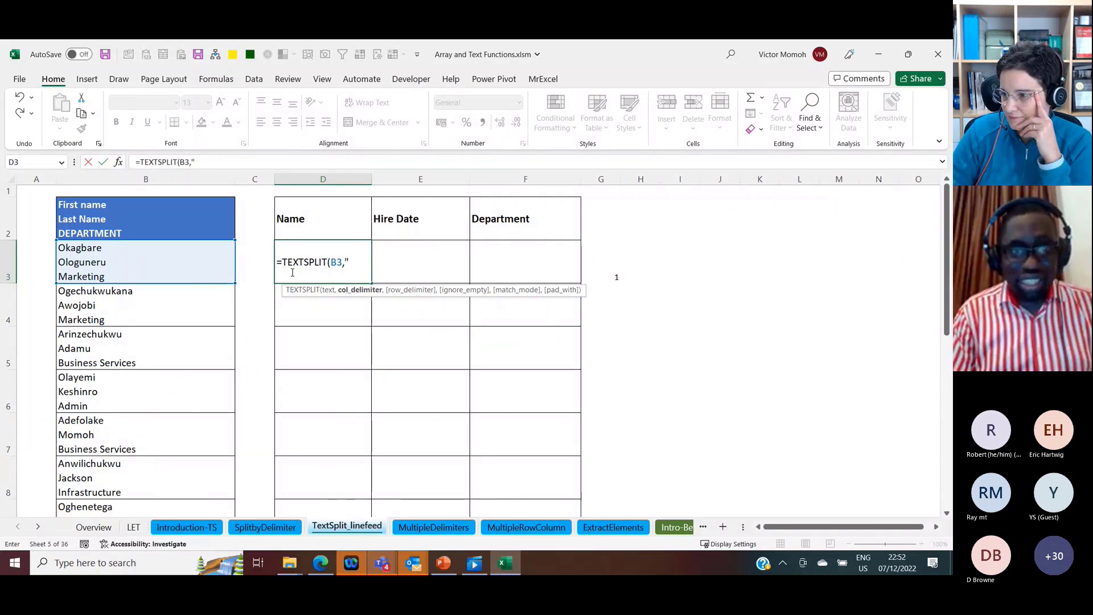
key("alt+Return")
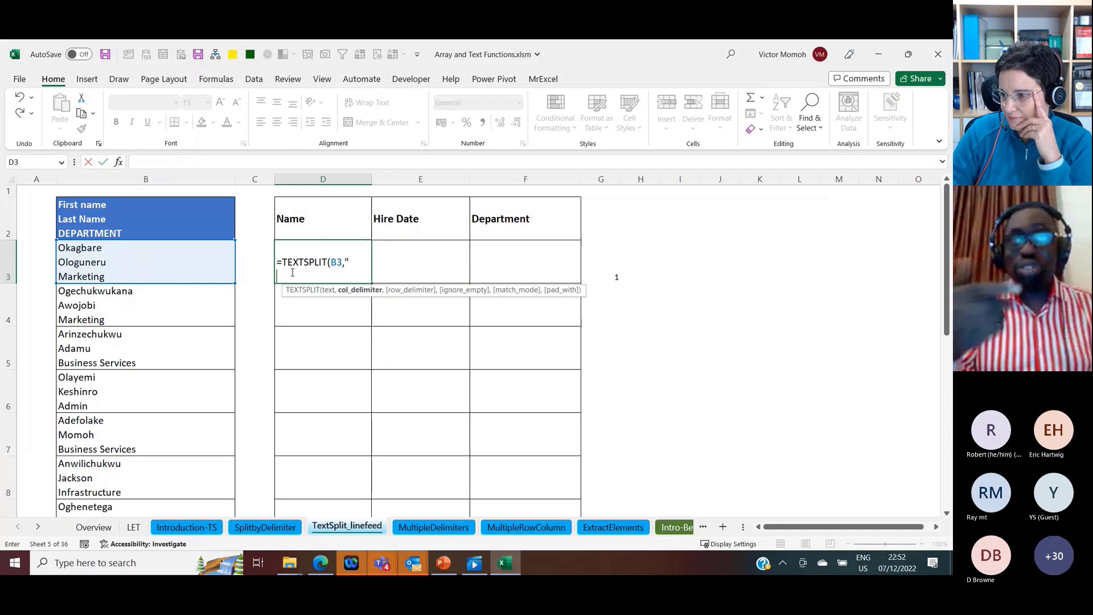
type("\"")
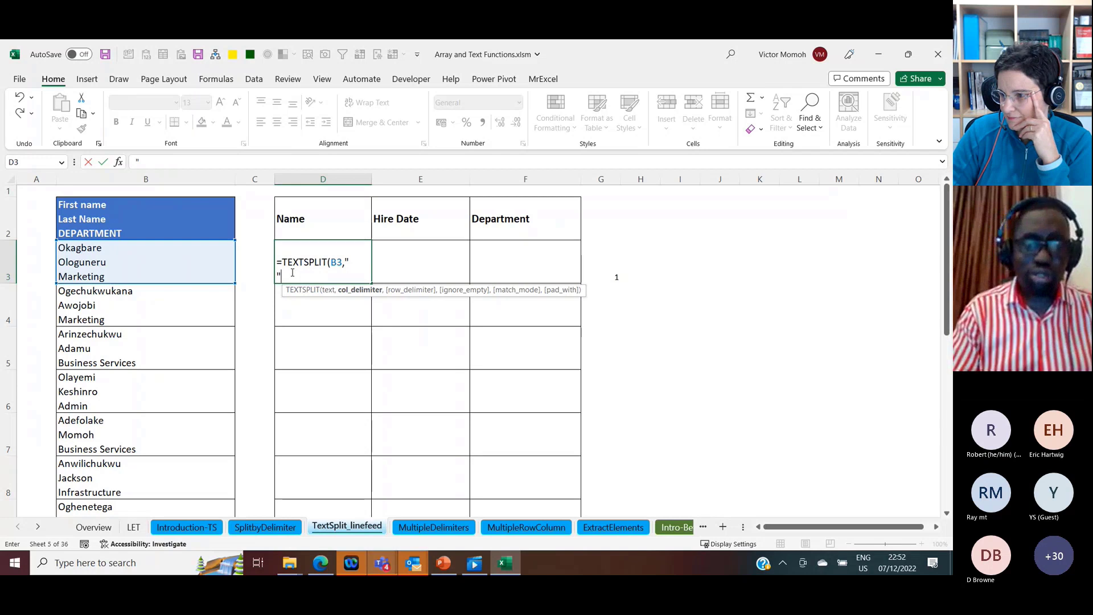
type(")")
key("ctrl+Return")
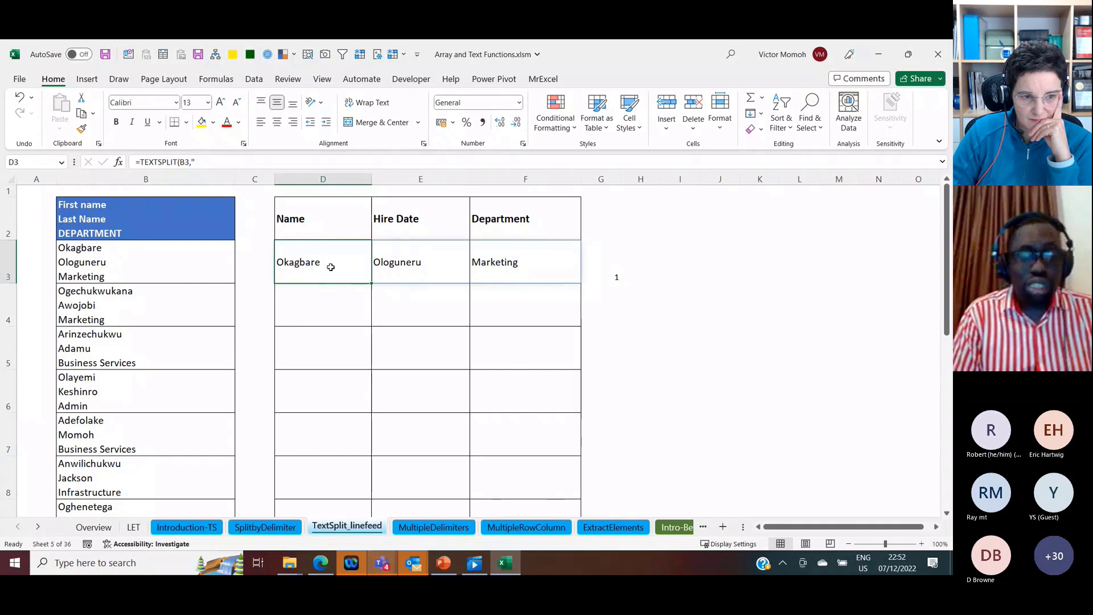
Step: Clear D3 and enter =TEXTSPLIT(B3,CHAR(10)) there instead
key("Delete")
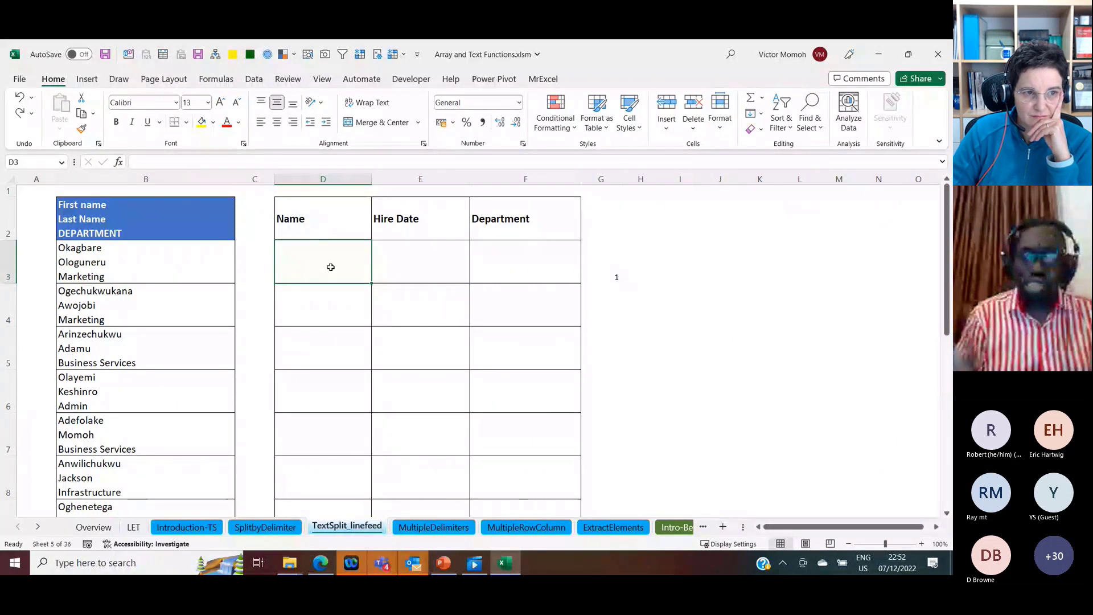
type("=")
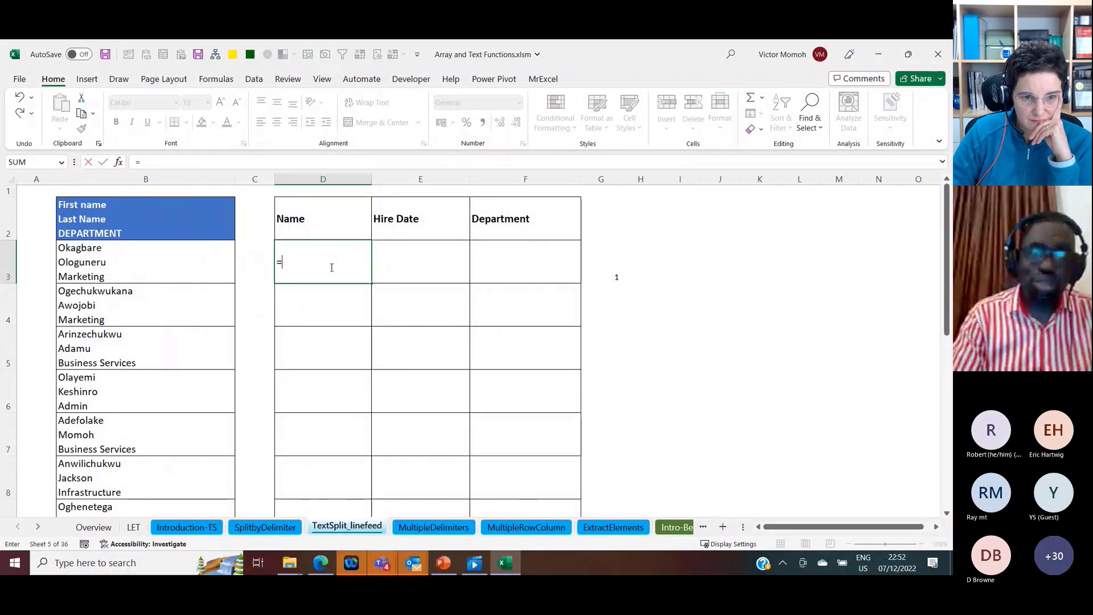
type("texts")
key("Tab")
type("B3,cha")
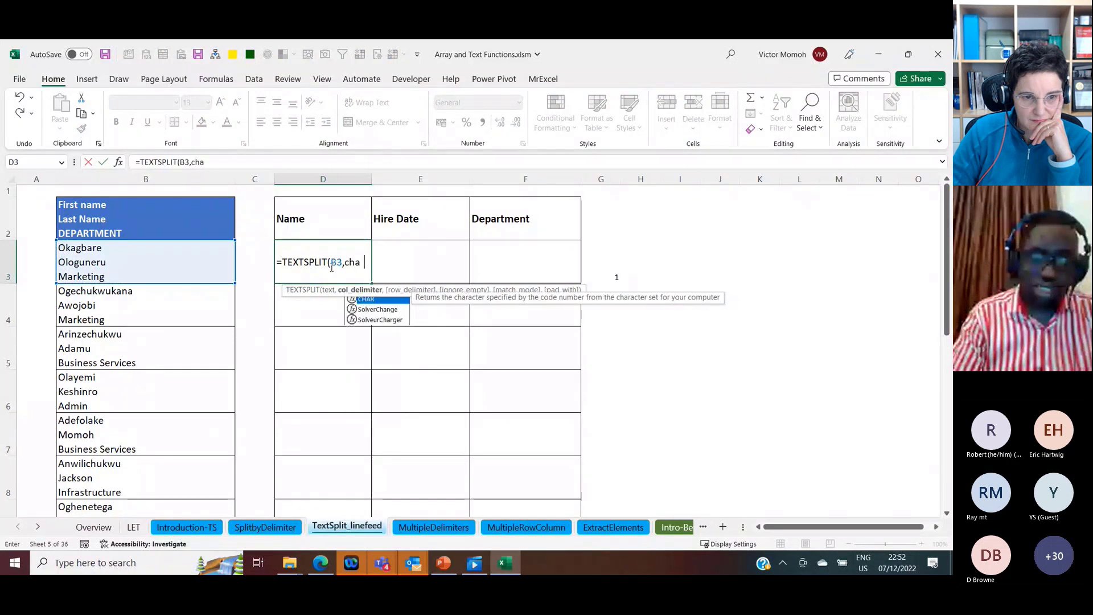
key("Tab")
type("10))")
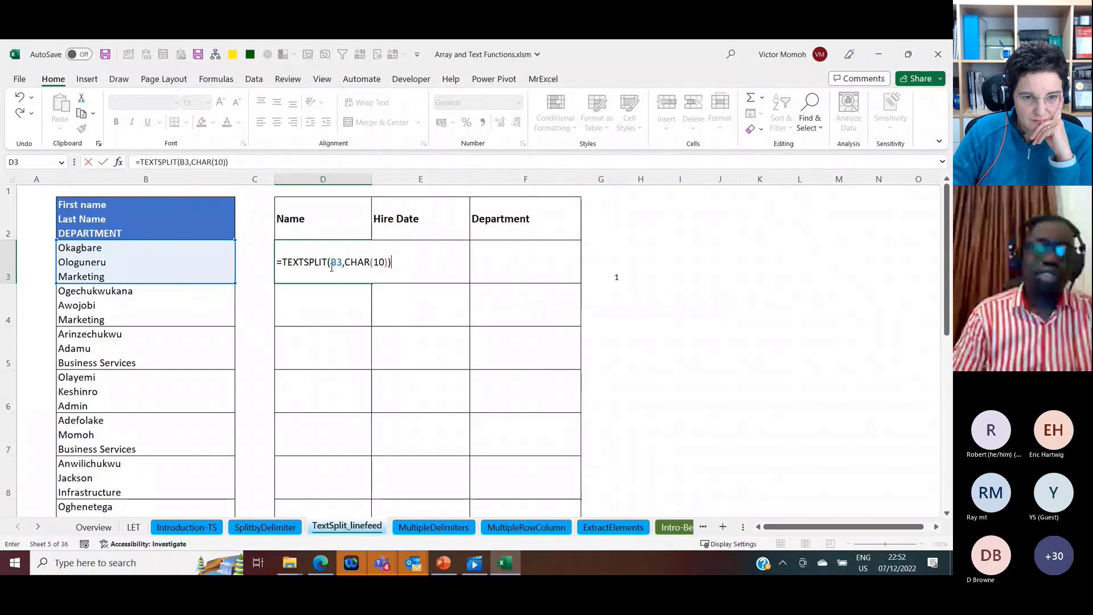
key("Return")
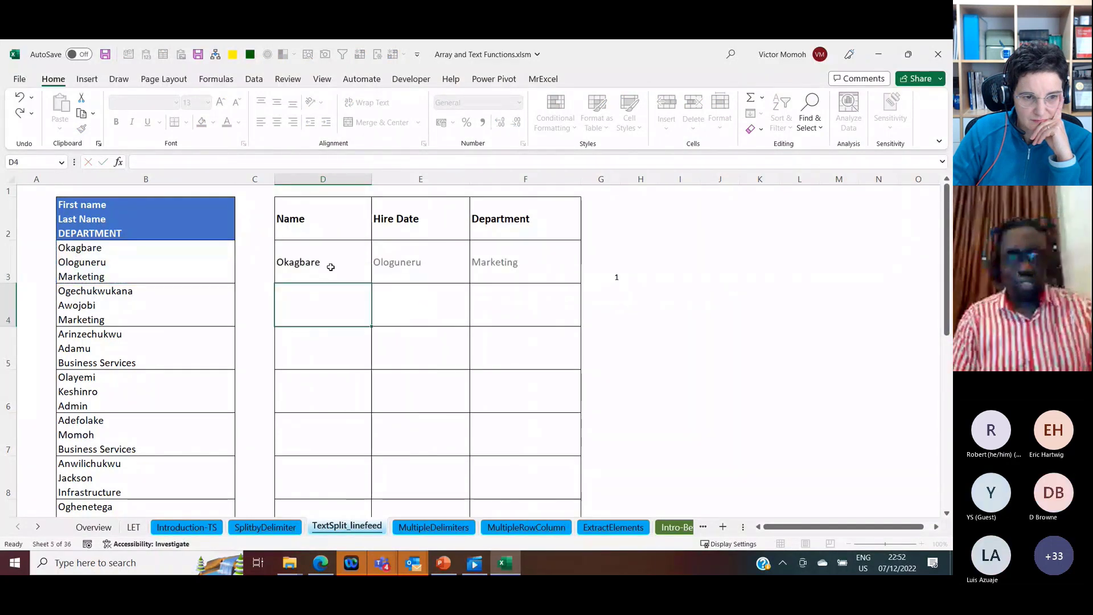
Step: Copy the CHAR(10) TEXTSPLIT formula from D3 down column D for the remaining records, then check the source text in B3
left_click(330, 266)
key("ctrl+c")
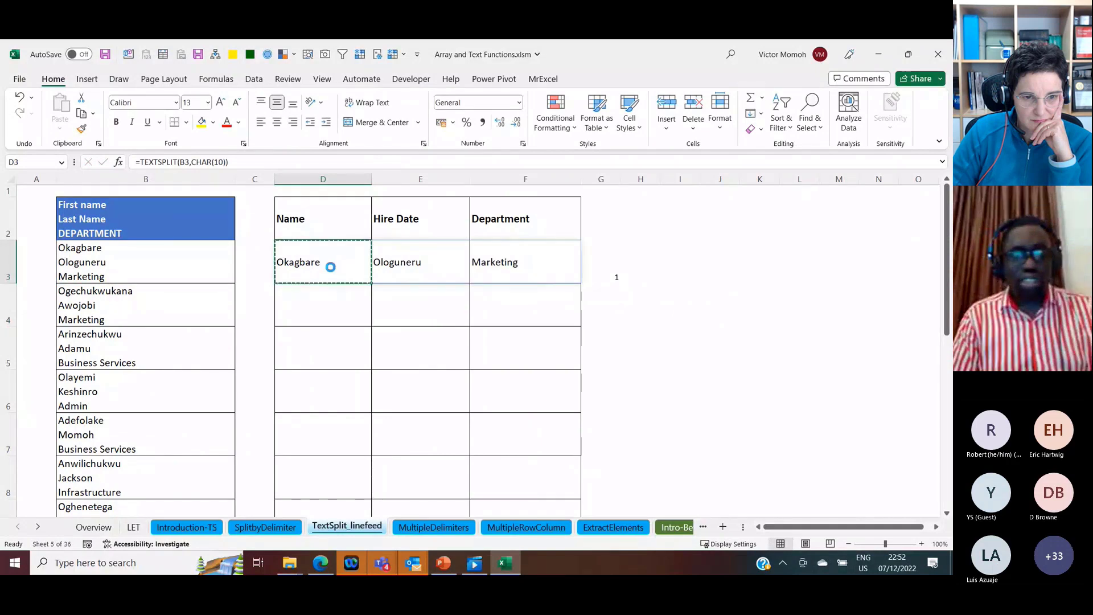
key("Down")
key("ctrl+shift+Down")
key("ctrl+Up")
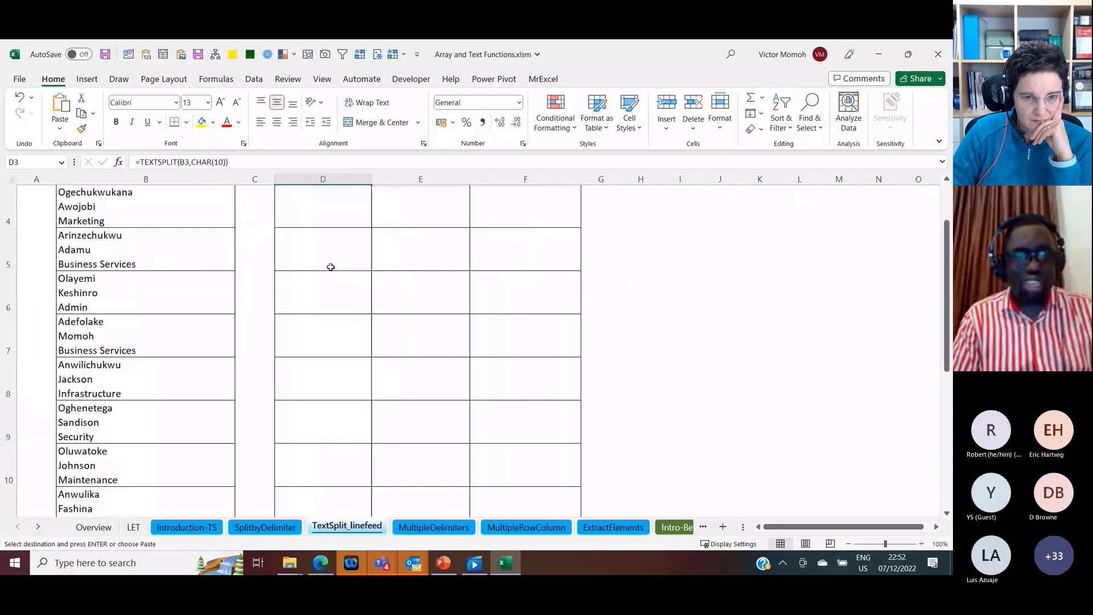
key("Down")
key("shift+Down")
key("shift+Down")
key("shift+Down")
key("shift+Down")
key("shift+Down")
key("shift+Down")
key("shift+Down")
key("shift+Down")
key("shift+Down")
key("shift+Down")
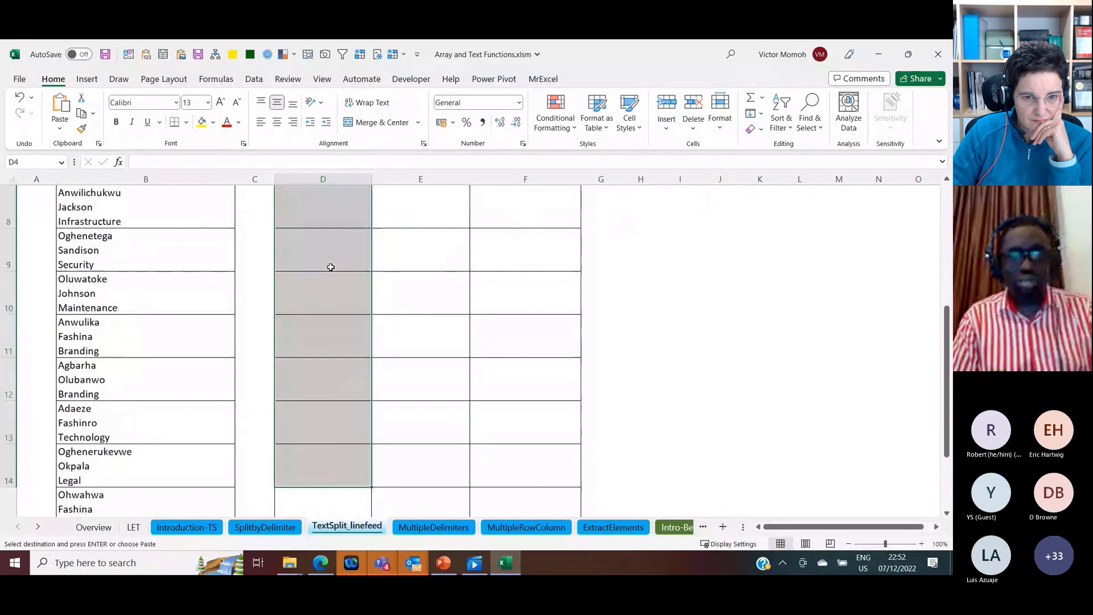
key("Return")
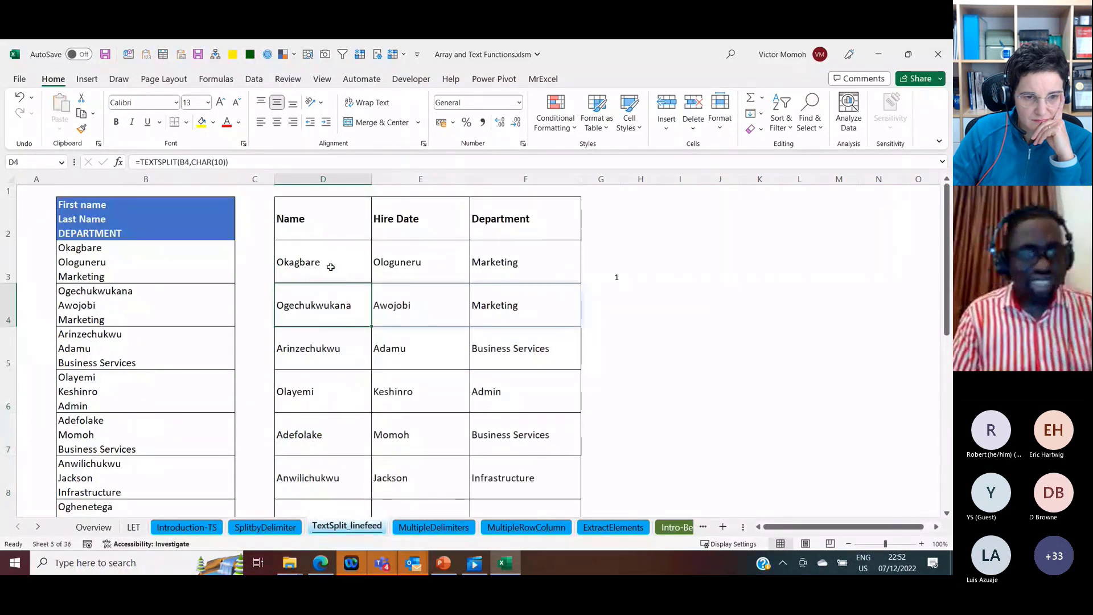
left_click(146, 260)
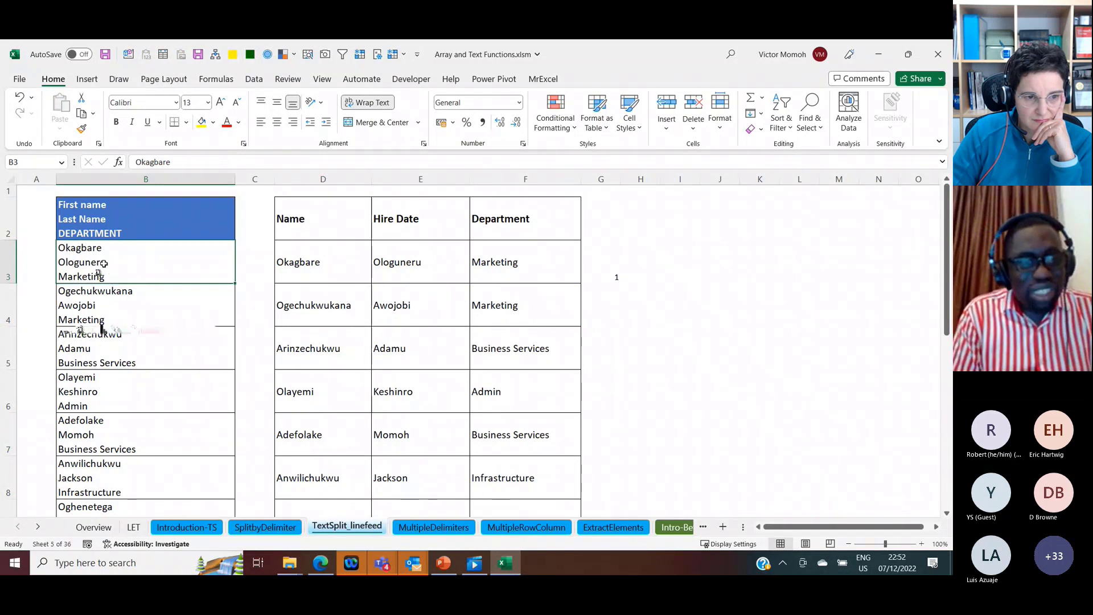
Step: Switch to the MultipleDelimiters sheet and inspect the mixed delimiters in the header and first record, A3 and A4
left_click(444, 527)
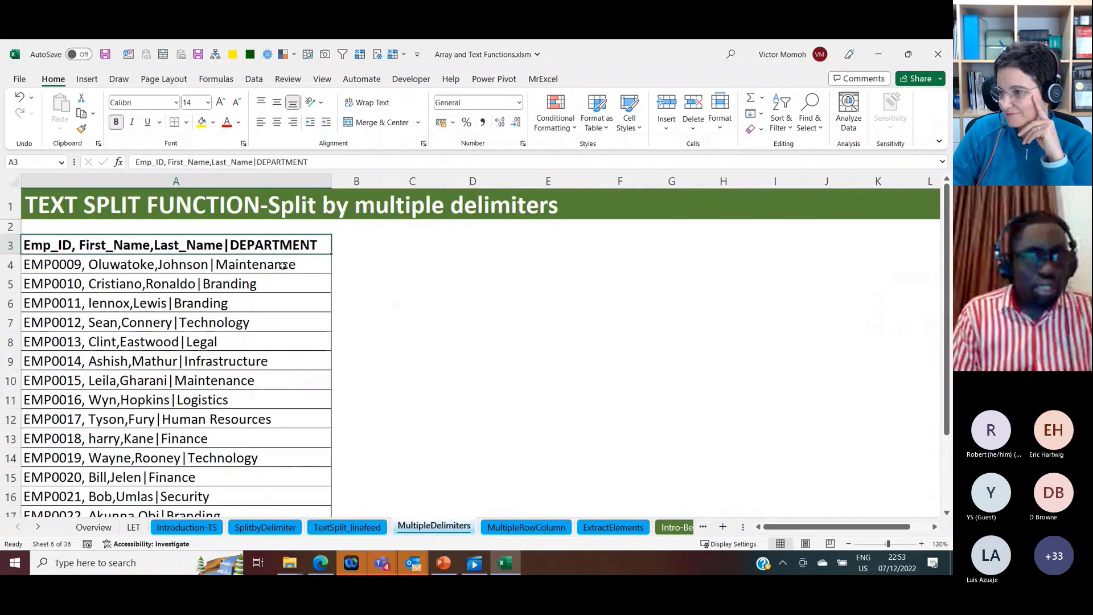
left_click(282, 265)
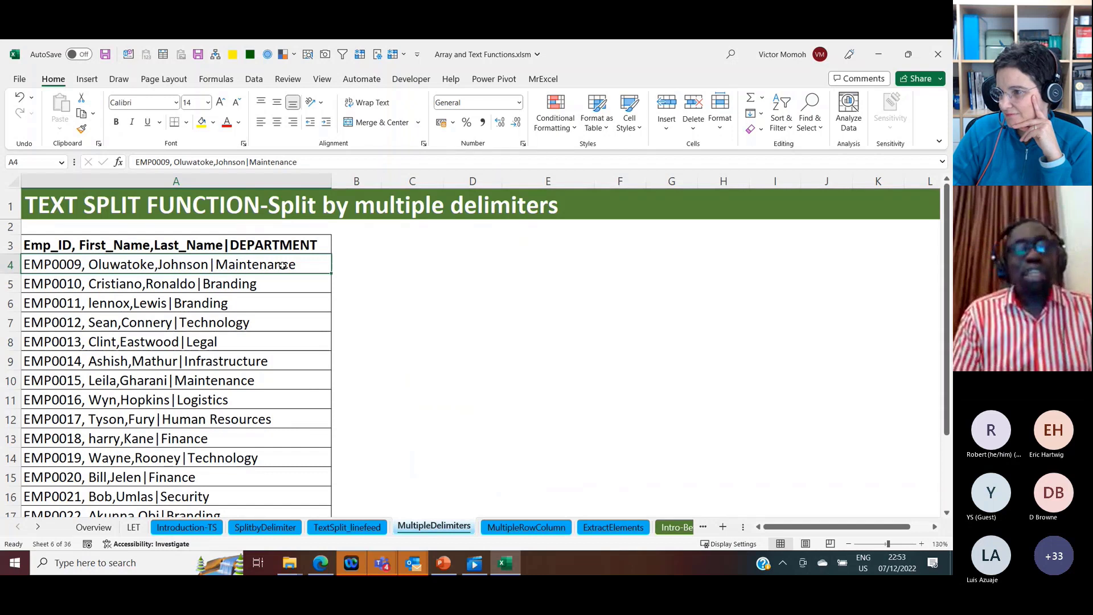
left_click(298, 245)
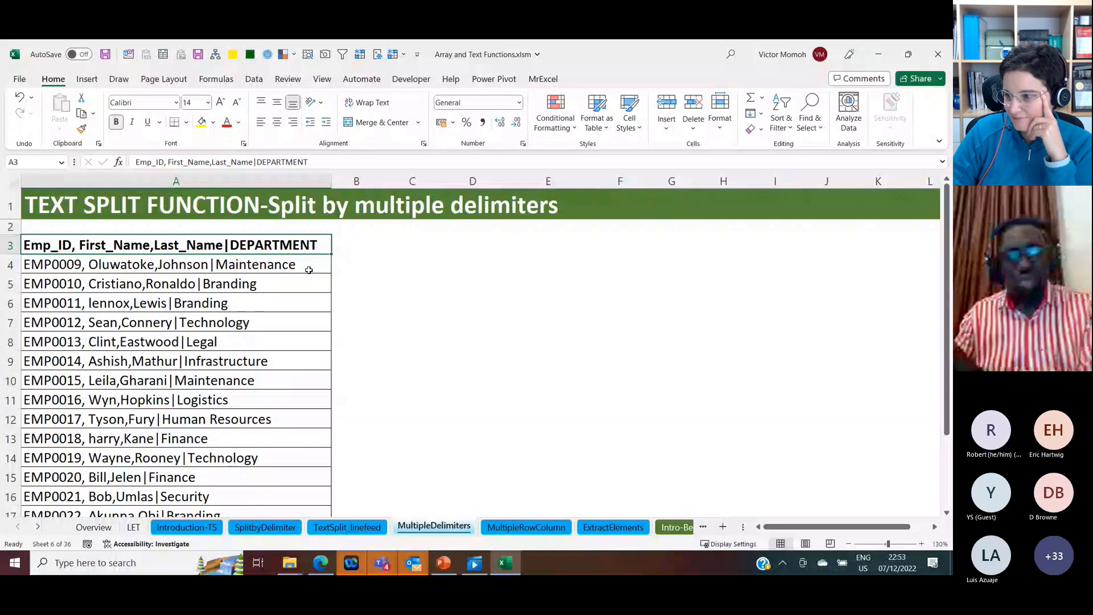
Step: Split A4 by comma, comma-space and pipe by entering =TEXTSPLIT(A4,{",",", ","|"}) in B4
left_click(354, 265)
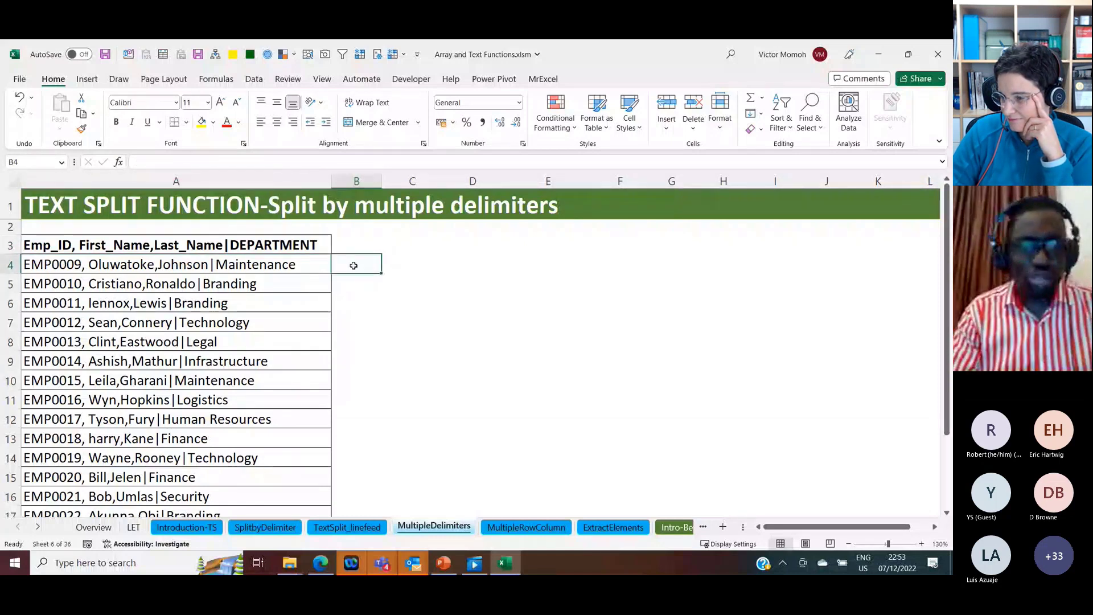
type("=TEXTSPLIT(A4,")
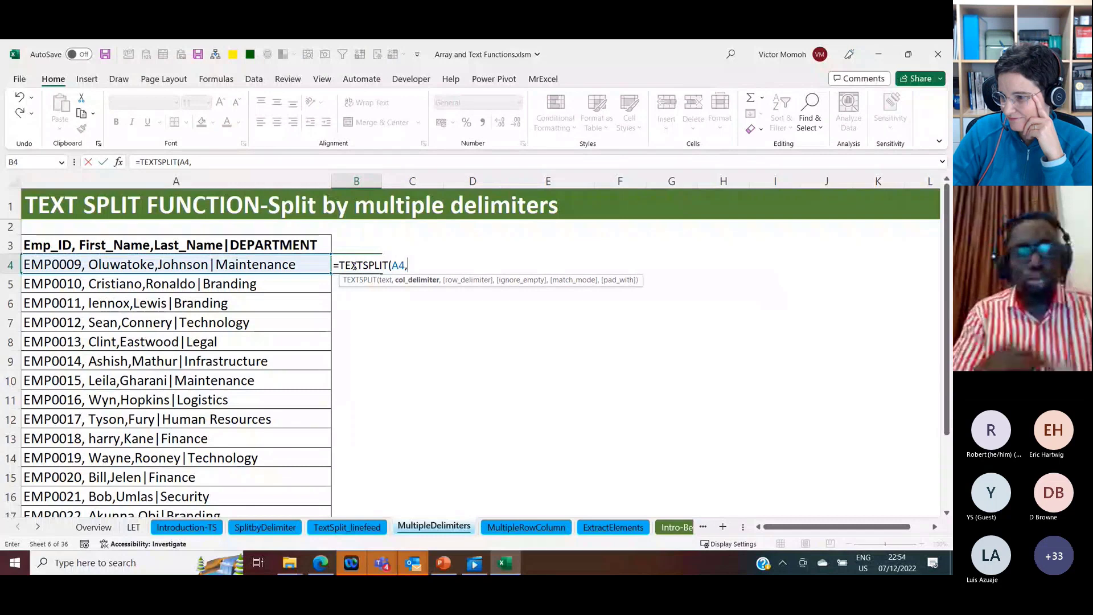
type("{")
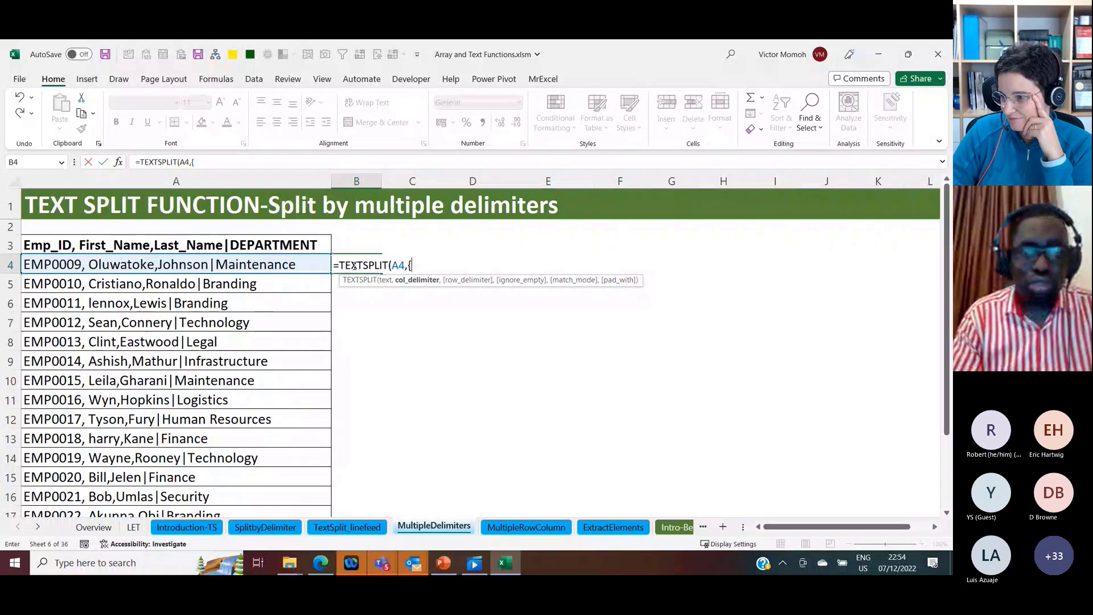
type("\"")
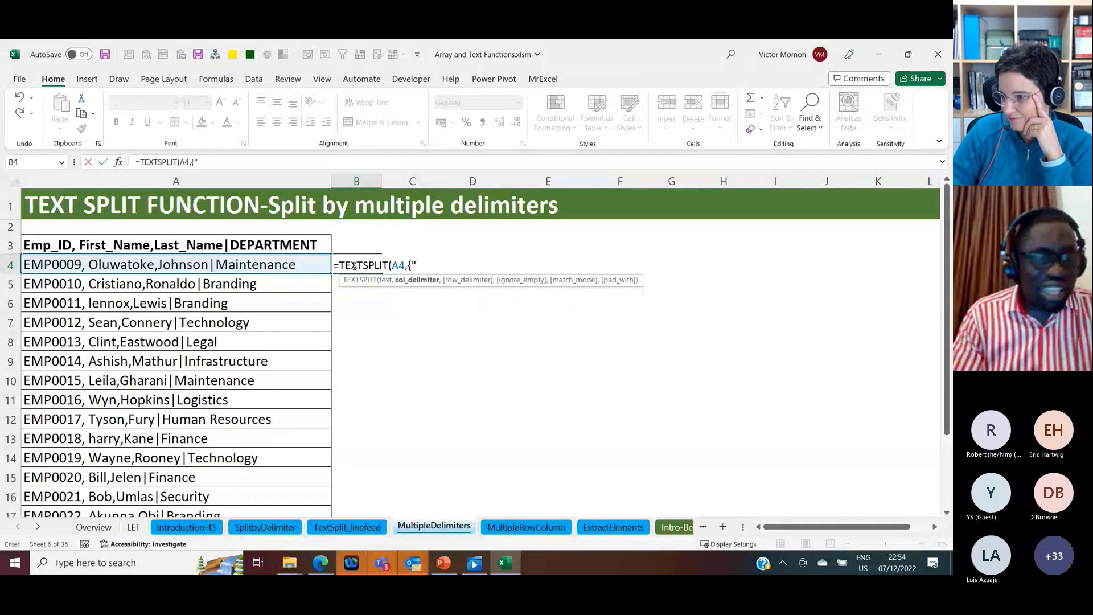
type(",\"")
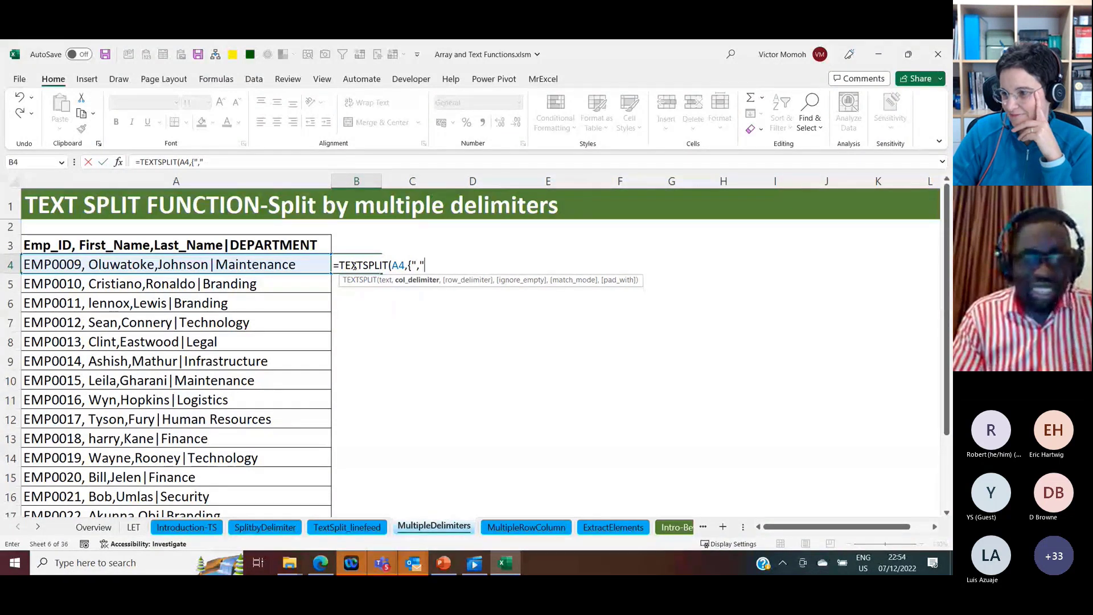
type(",\"")
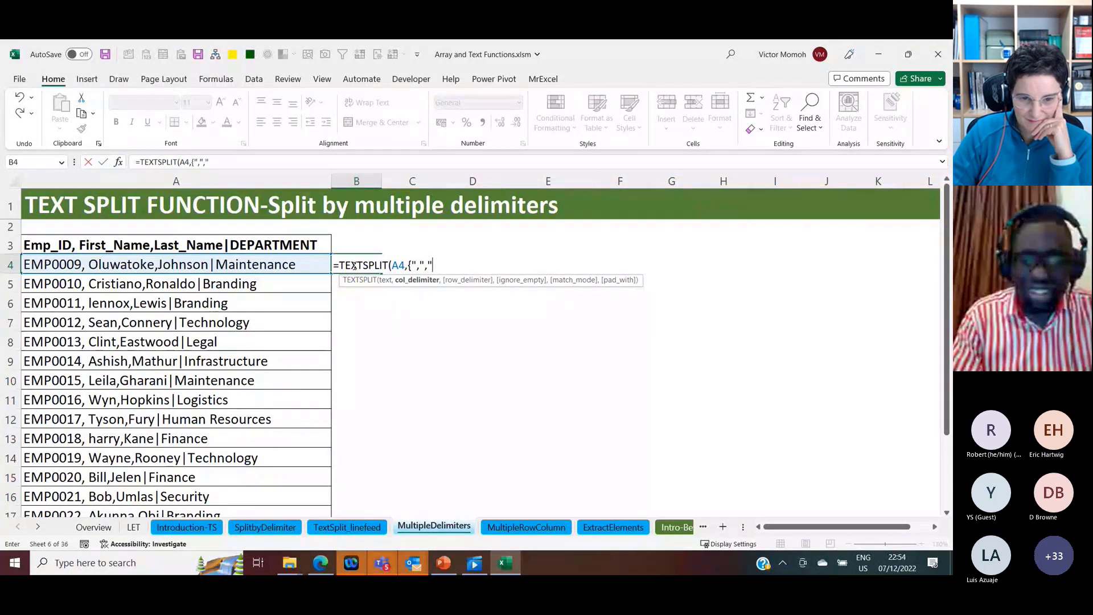
type(", \",\"")
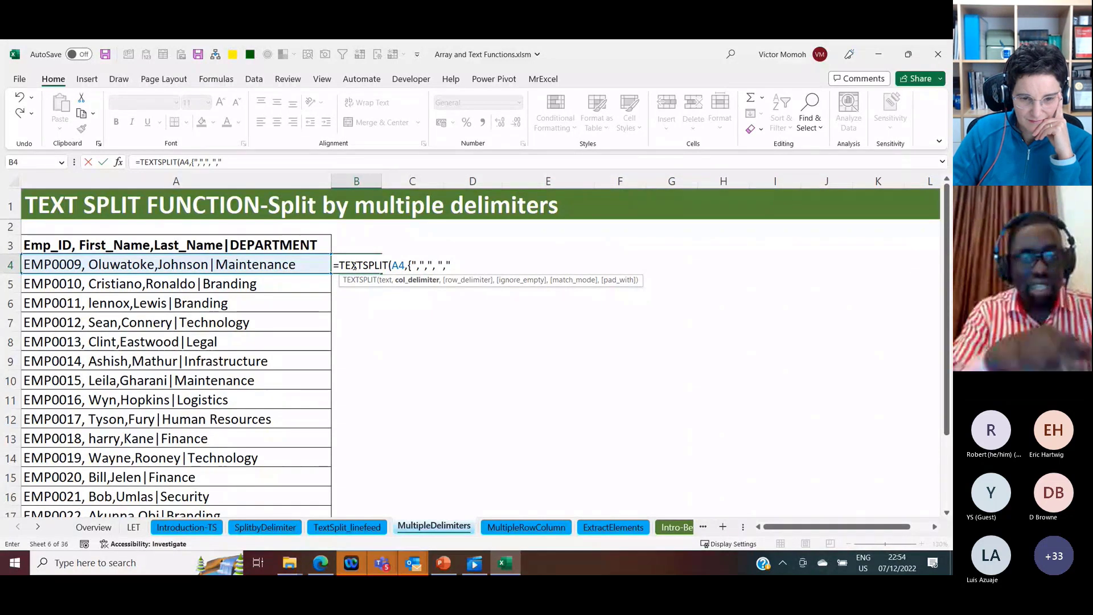
type("|\"")
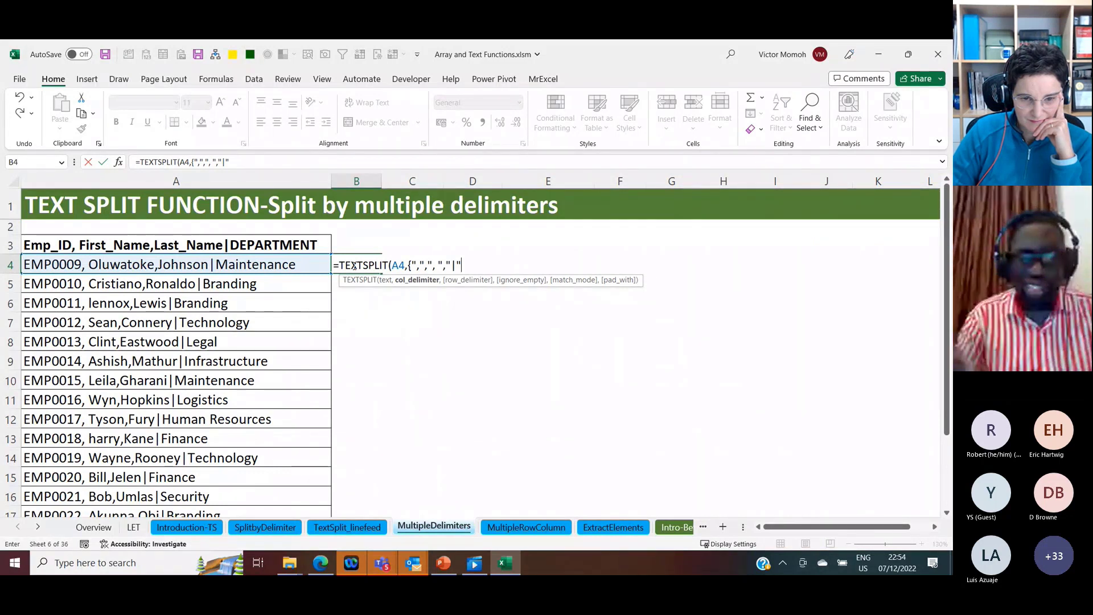
type("}")
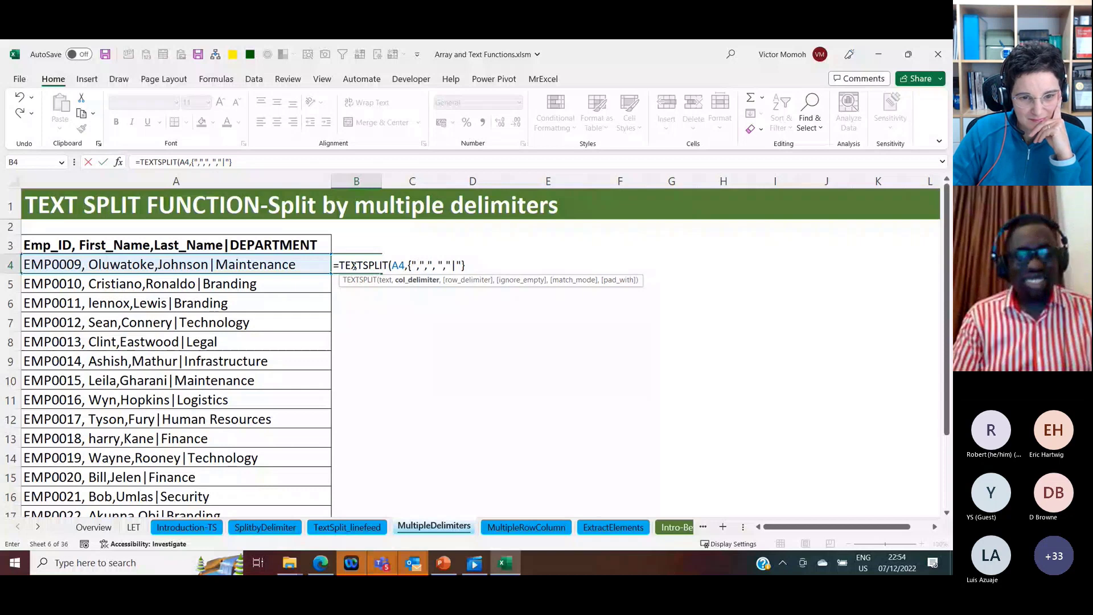
key("ctrl+Return")
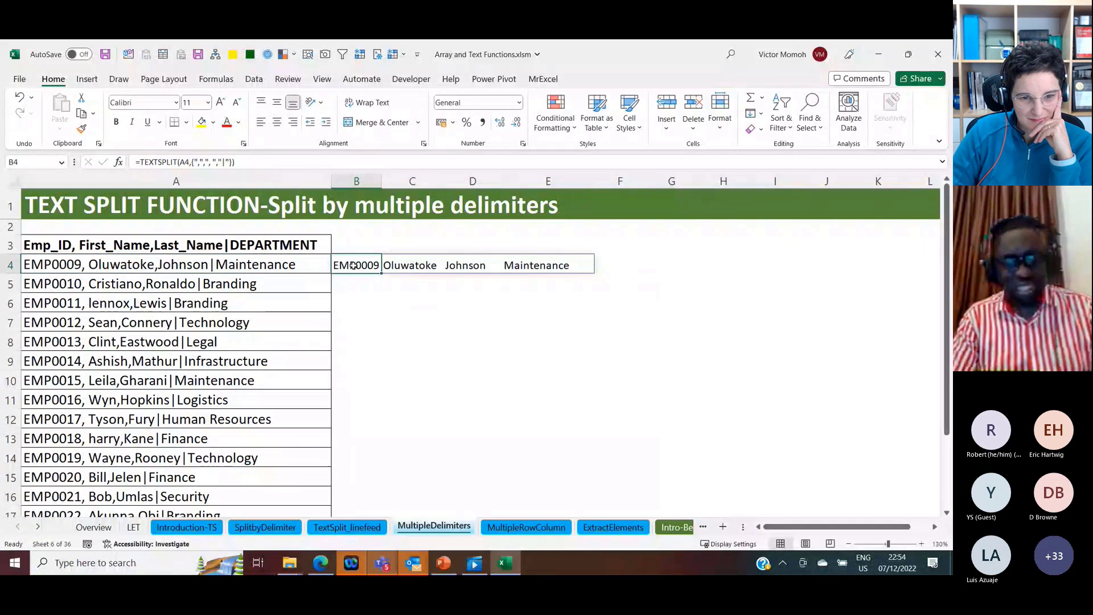
Step: Copy the multiple-delimiter TEXTSPLIT formula from B4 down through B19
key("ctrl+c")
key("Left")
key("ctrl+Down")
key("Right")
key("Up")
key("Up")
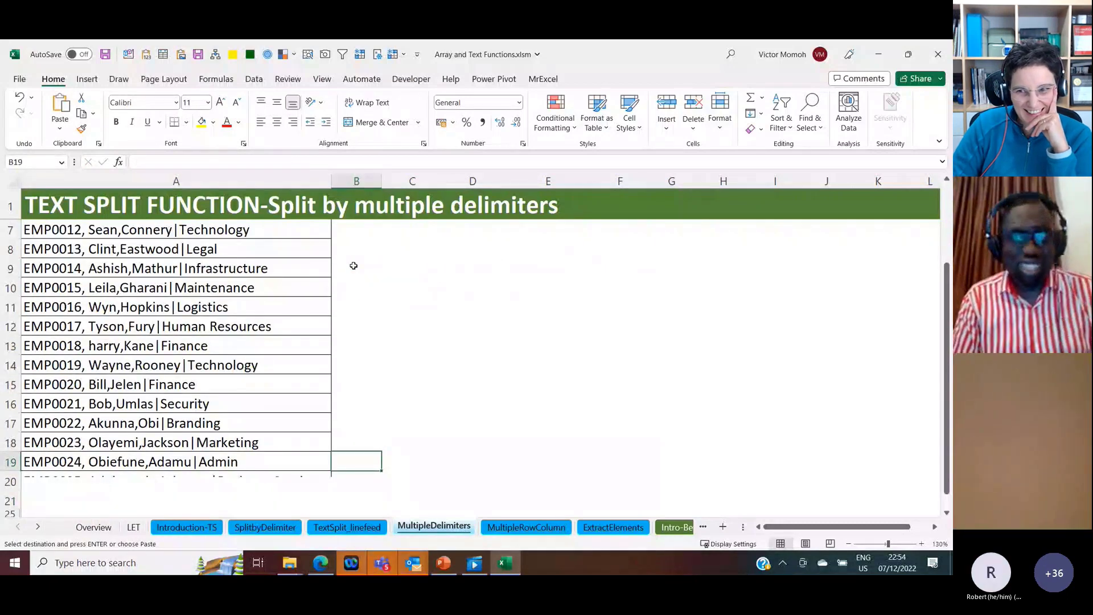
key("ctrl+shift+Up")
key("Return")
key("Up")
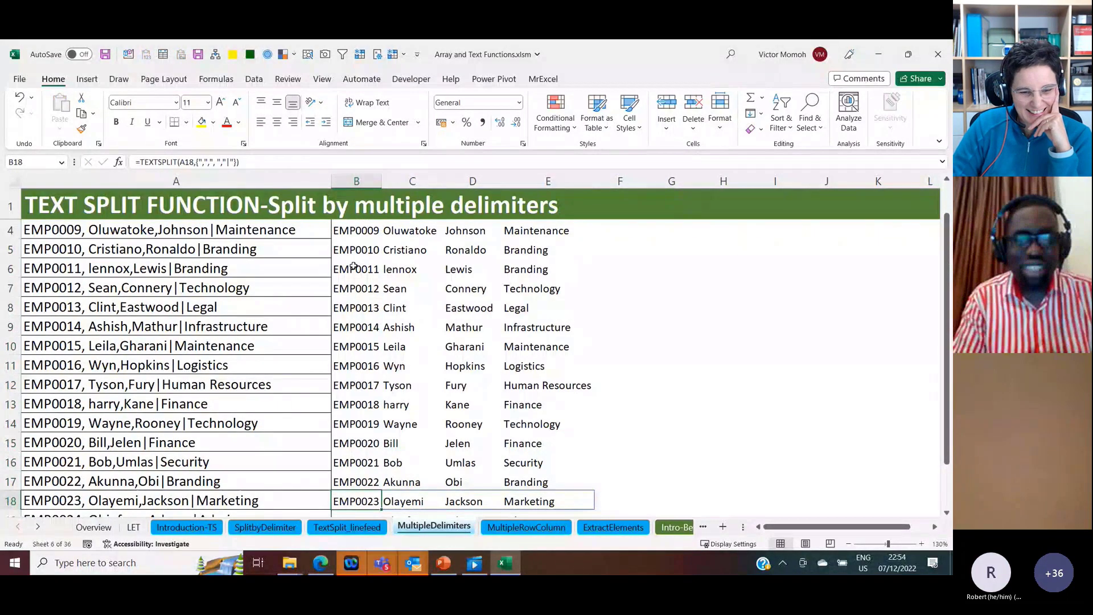
Step: Copy the multiple-delimiter TEXTSPLIT formula from B4 up into B3 to split the header text in A3
key("ctrl+Up")
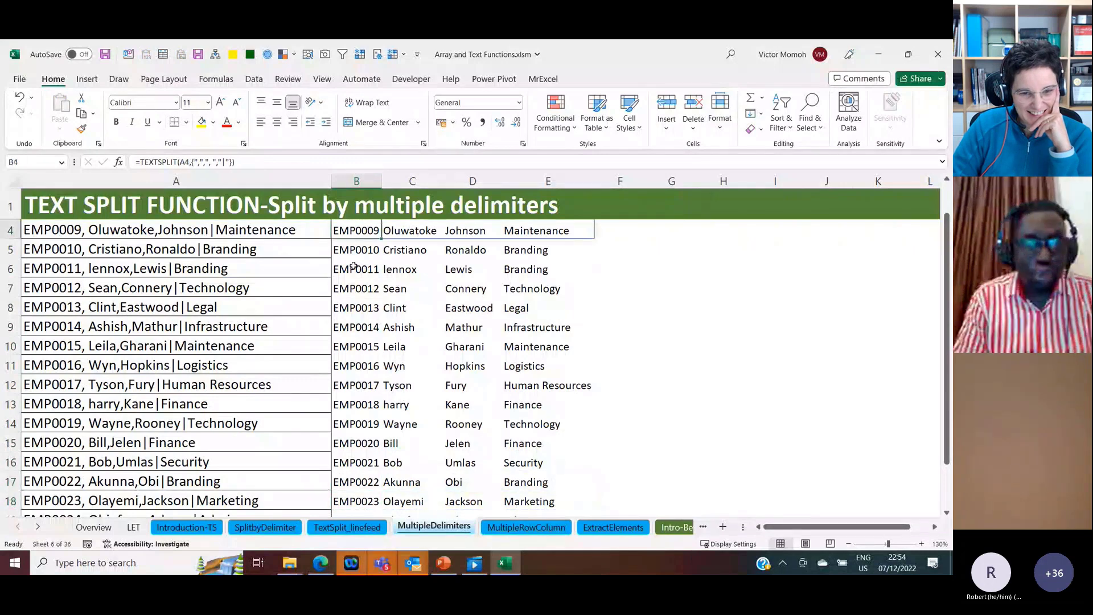
key("Up")
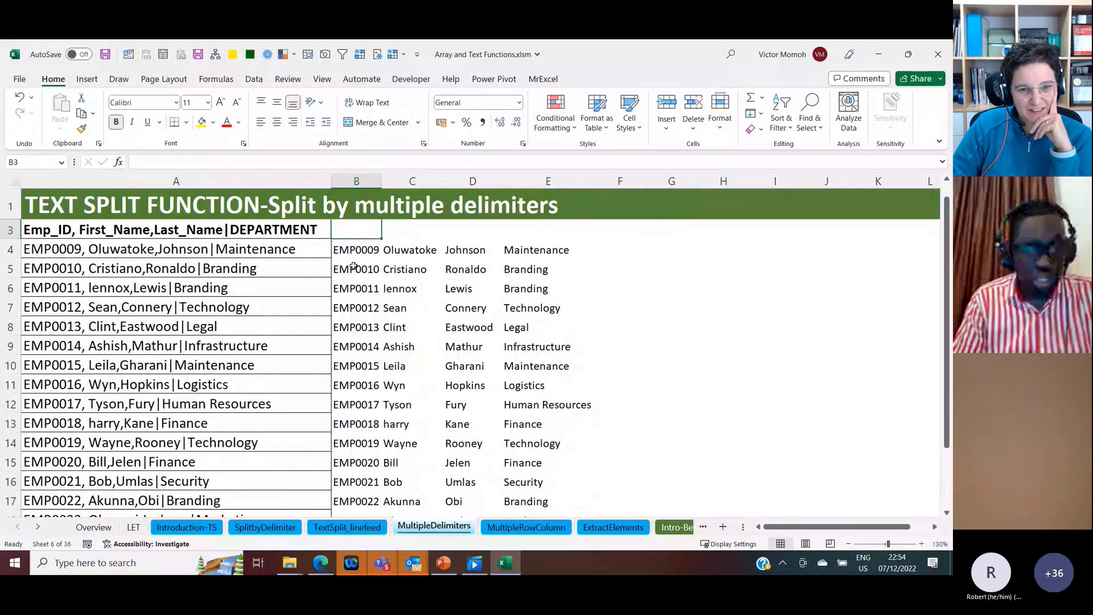
key("Down")
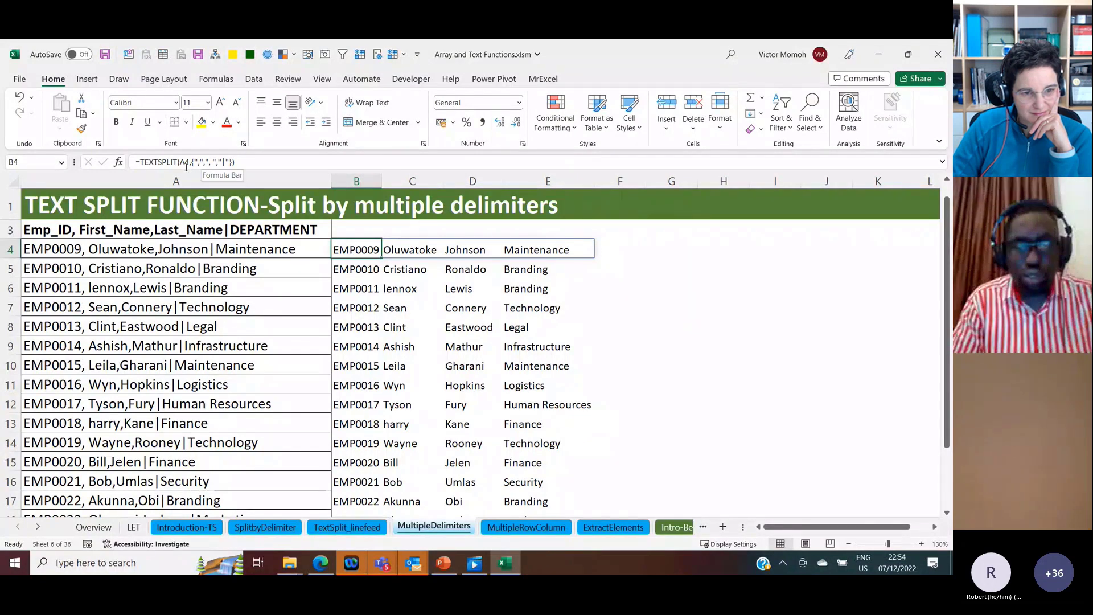
key("ctrl+c")
key("Up")
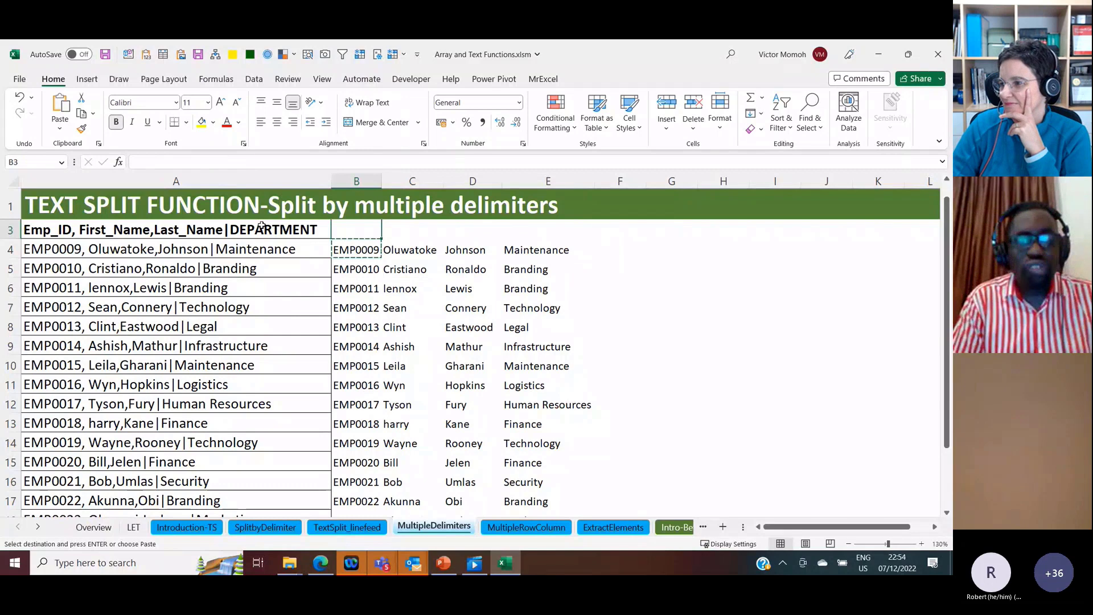
key("ctrl+v")
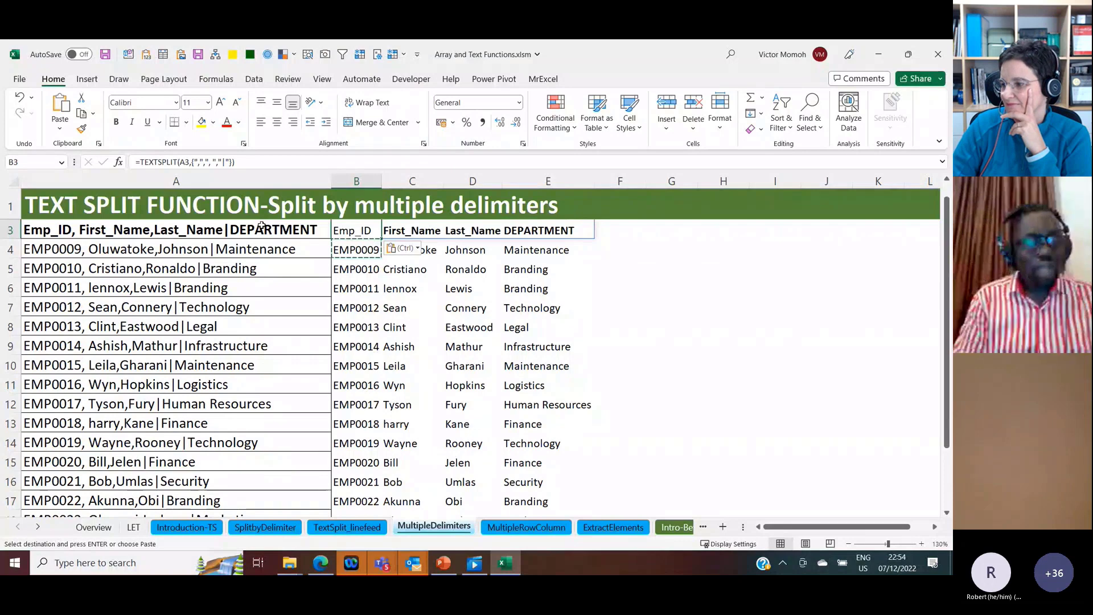
key("Escape")
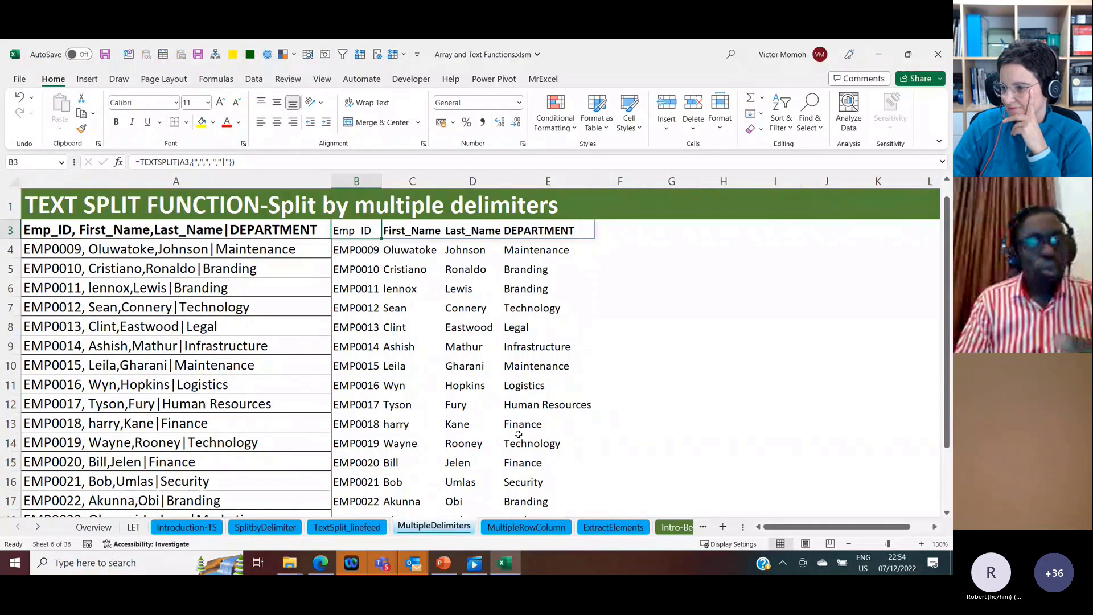
Step: Switch to the MultipleRowColumn sheet and inspect the multi-line source text and its mixed delimiters in A1
key("ctrl+Page_Down")
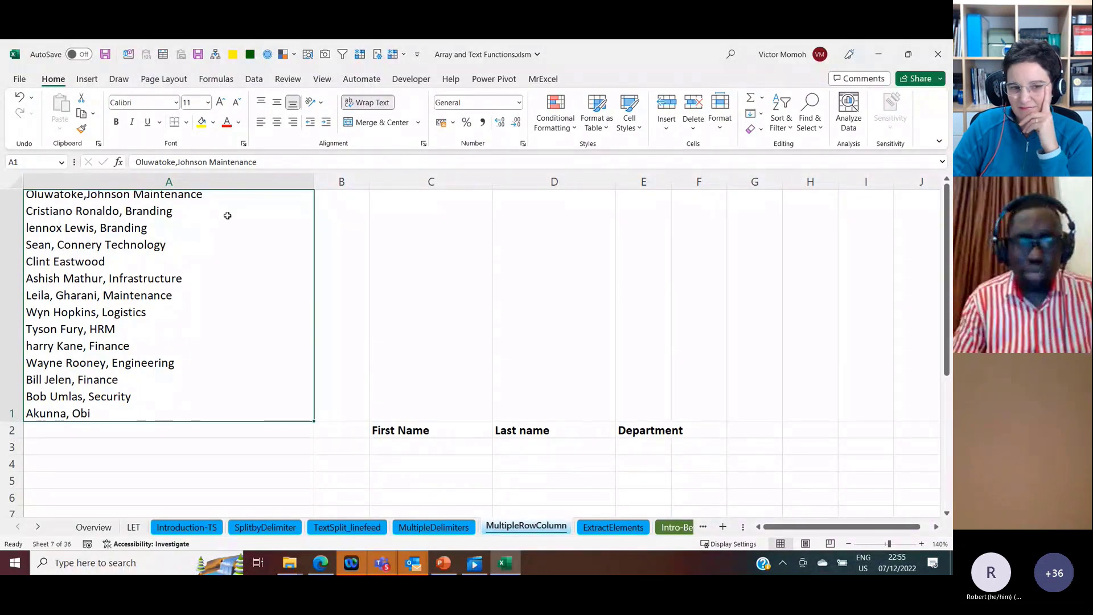
double_click(214, 196)
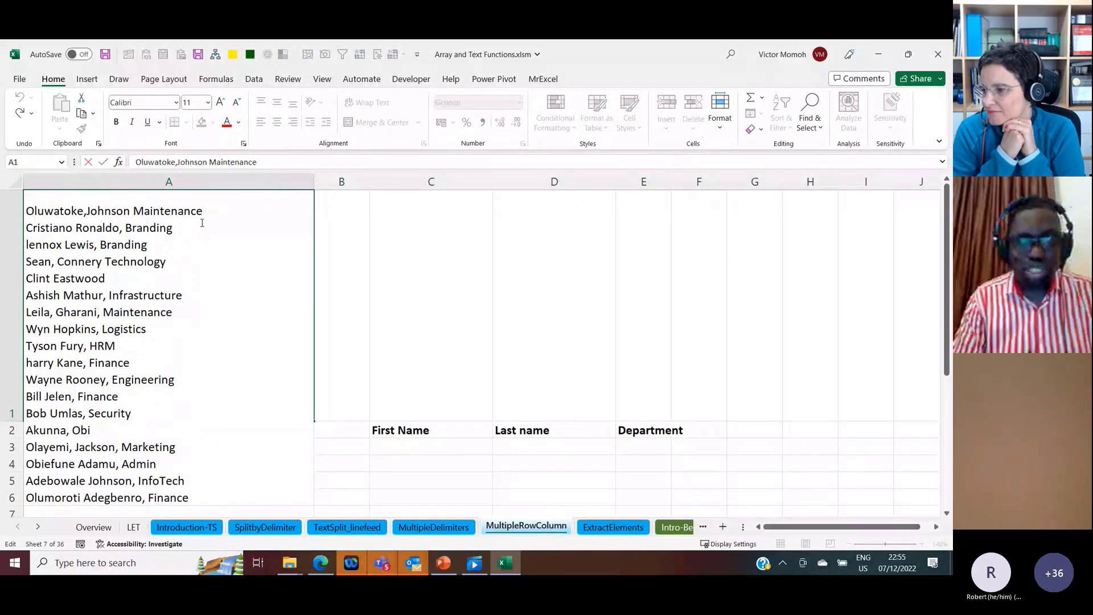
left_click(178, 228)
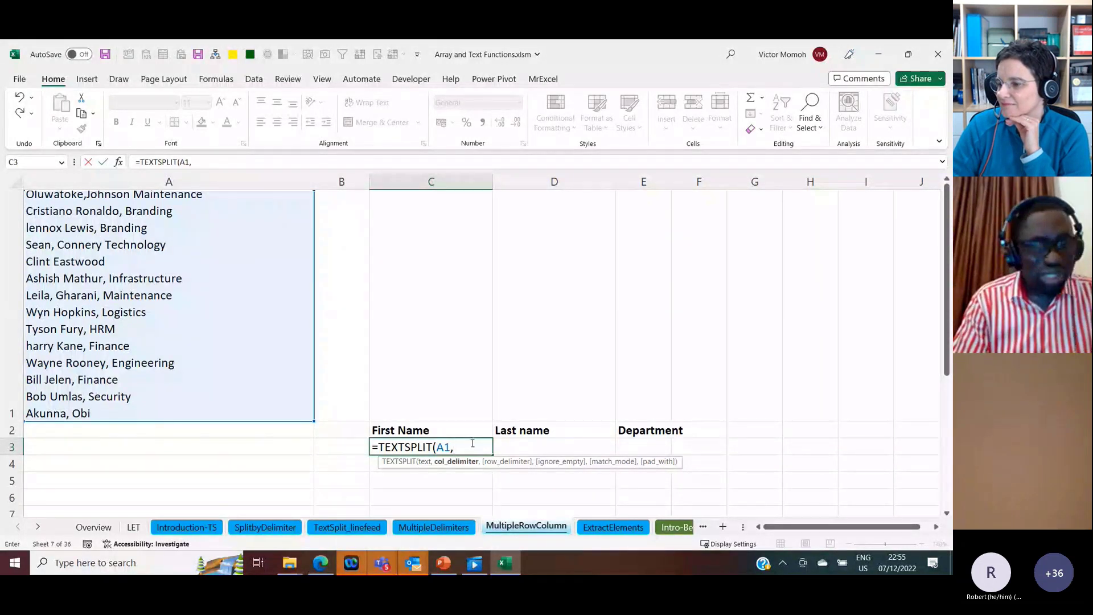
Step: Split A1 into columns and rows by entering =TEXTSPLIT(A1,{",",", "," "},CHAR(10)) in C3
type("\",\"")
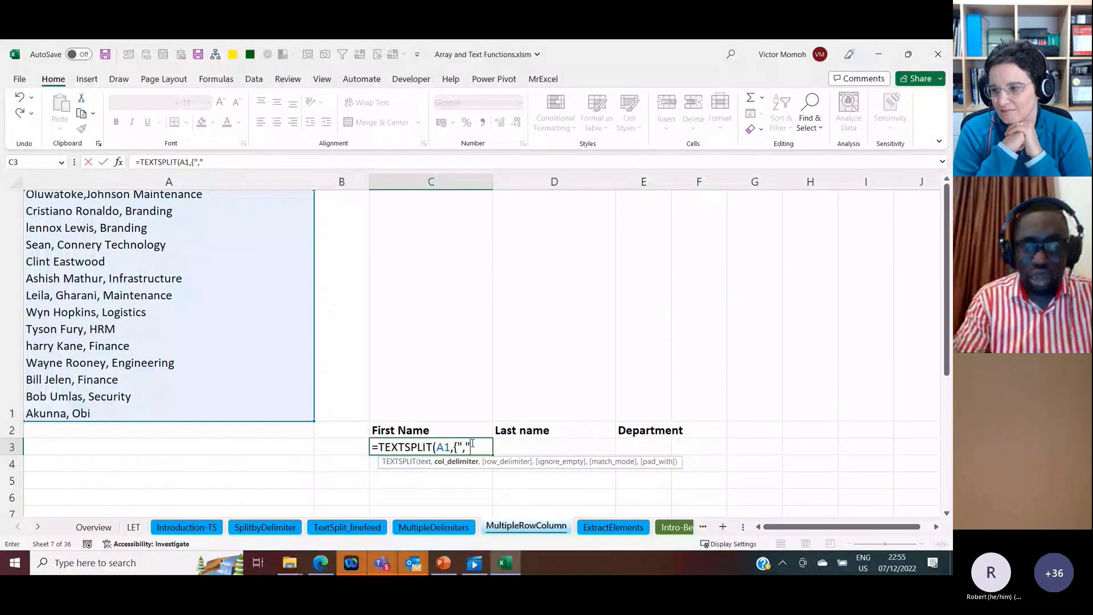
type(",\",")
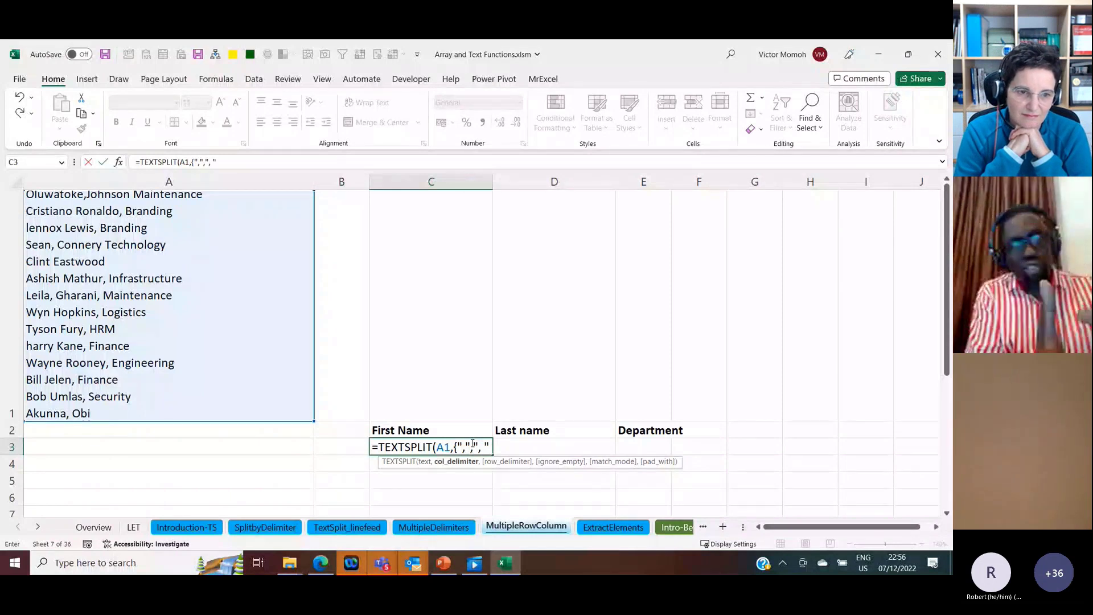
type(" \",")
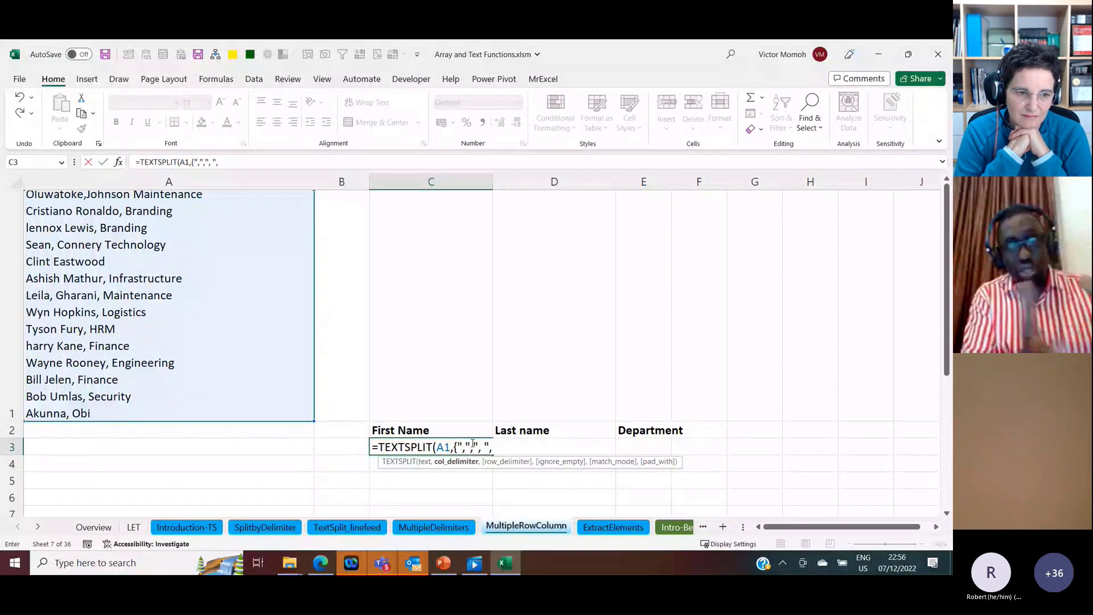
type("\",\" \"")
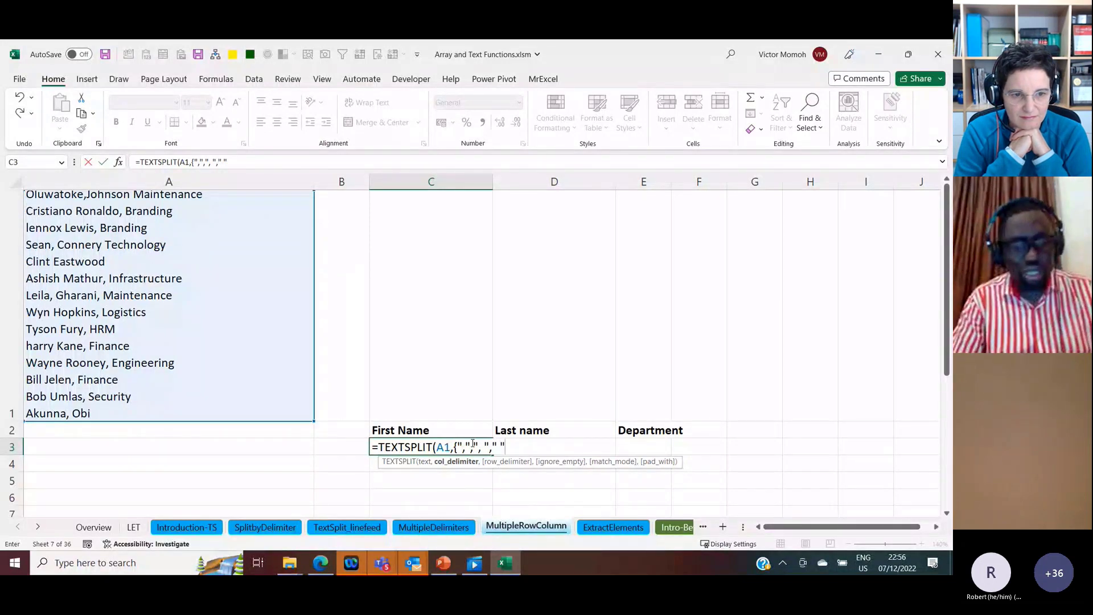
type("},")
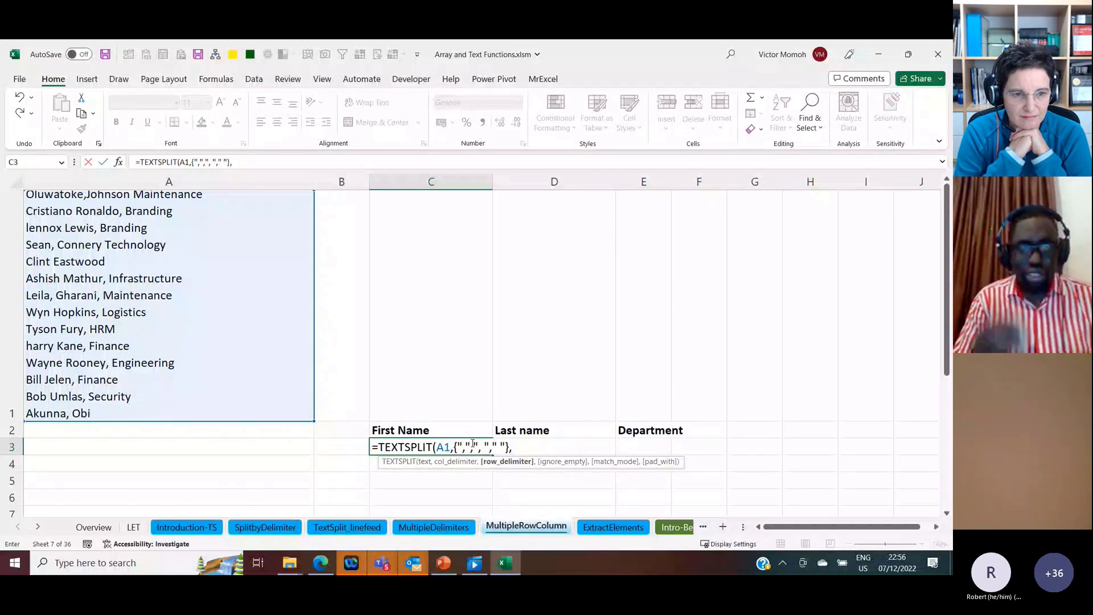
type("char(10)")
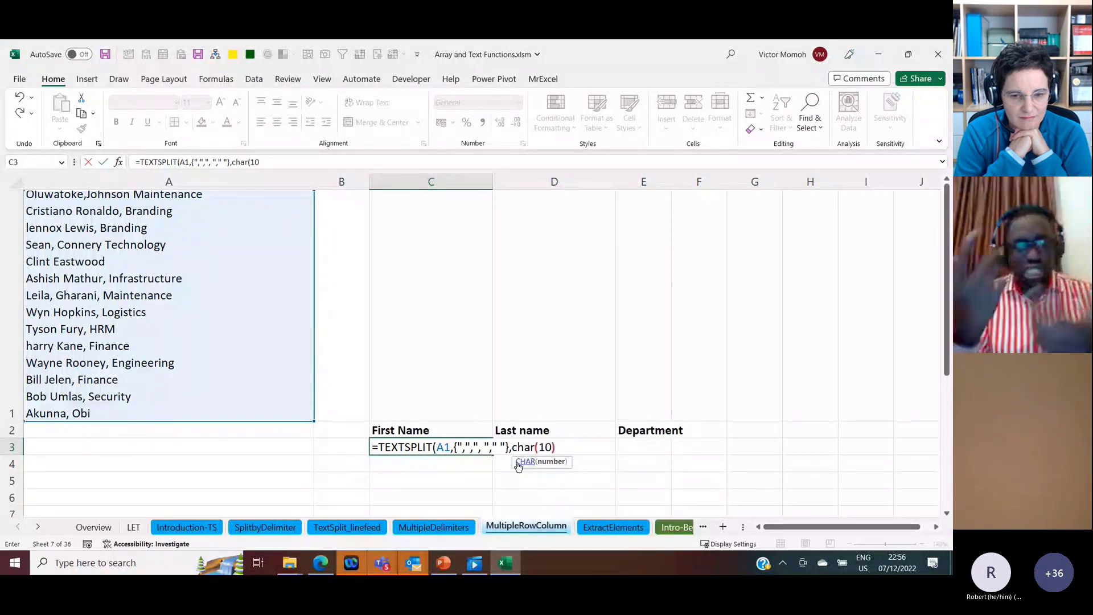
type(")")
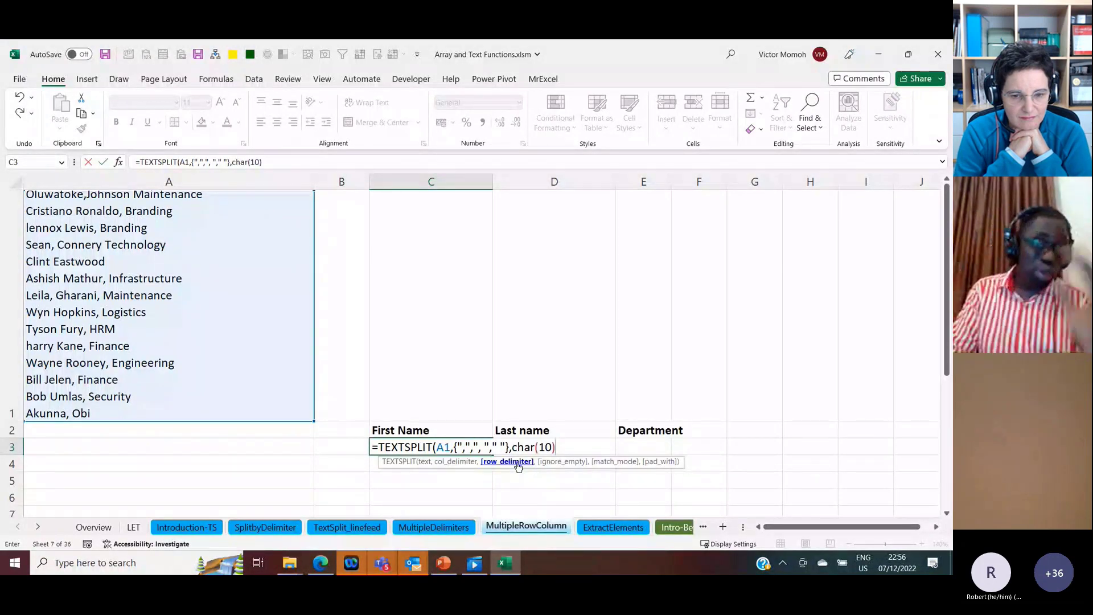
key("Return")
key("Up")
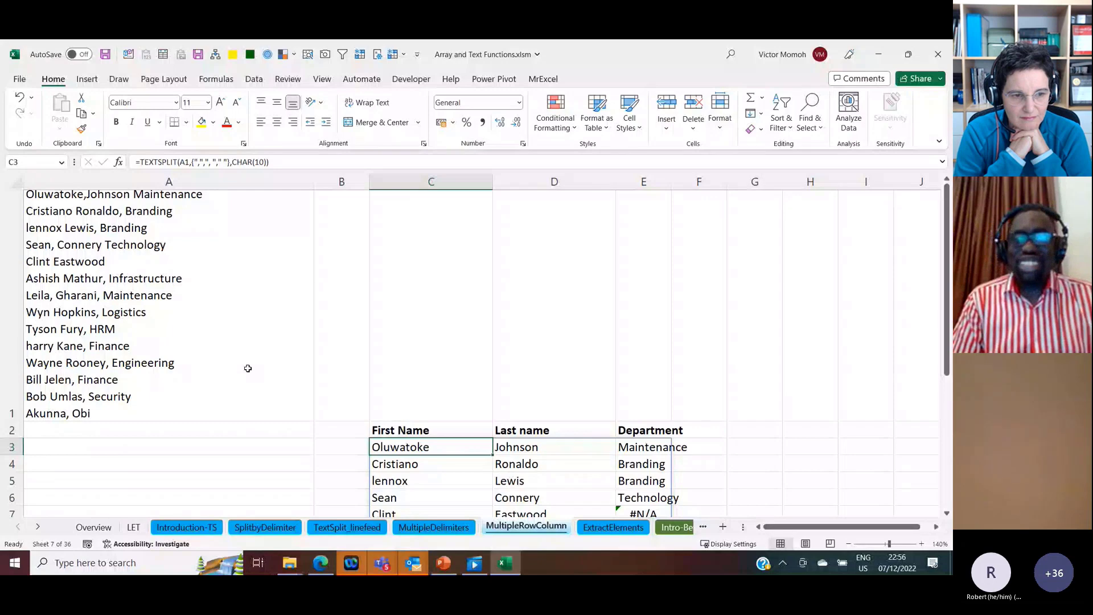
Step: Check the spilled rows for missing departments, and add an empty-text pad_with argument so C3 reads =TEXTSPLIT(A1,{",",", "," "},CHAR(10),,,"")
key("Down")
key("Down")
key("Down")
key("Down")
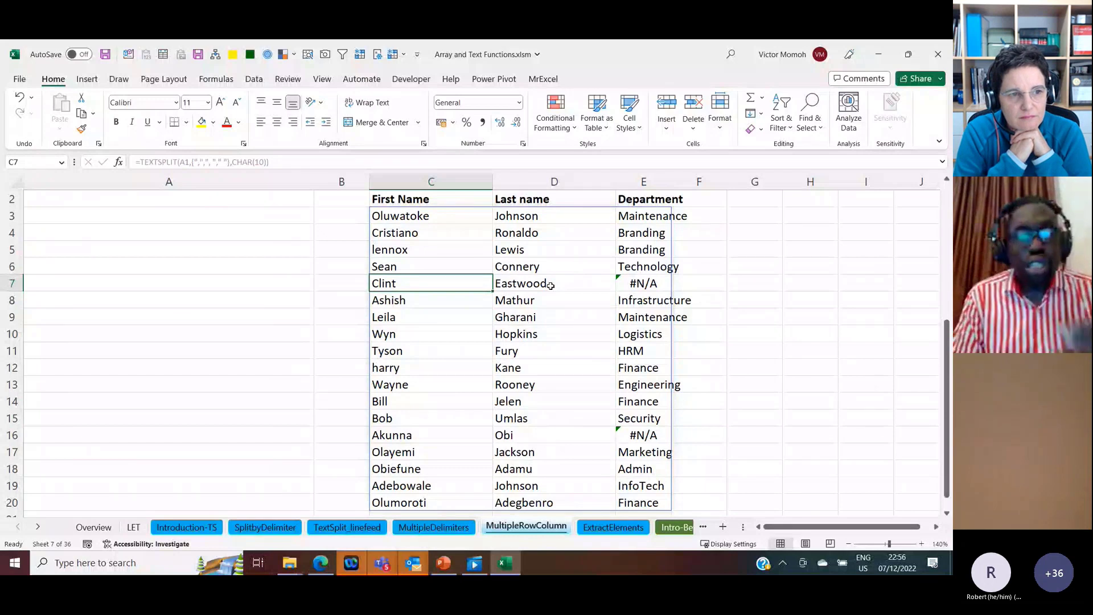
left_click(377, 216)
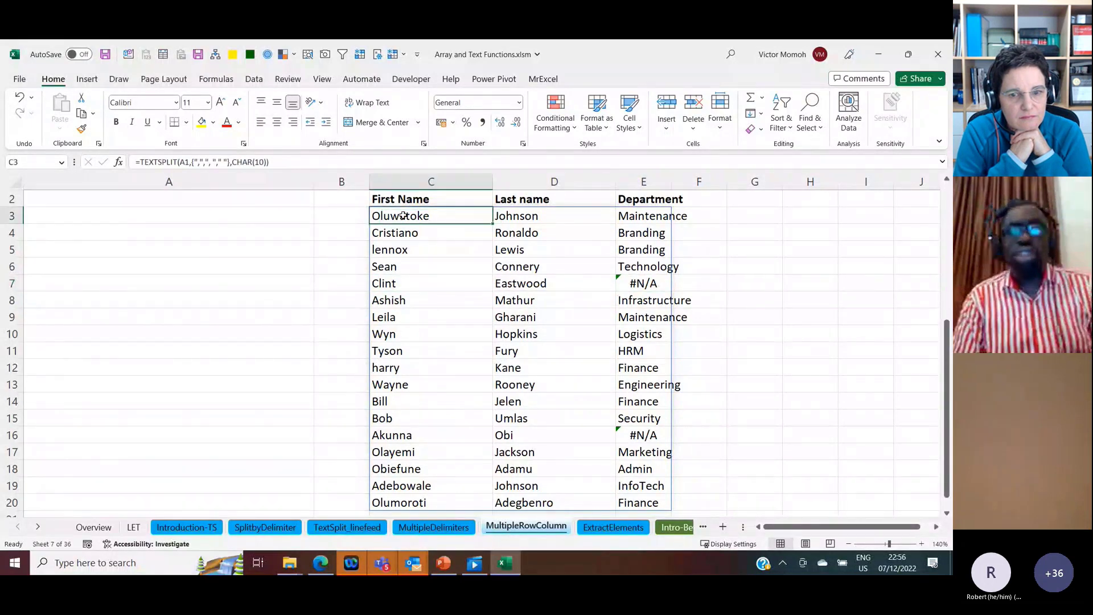
left_click(309, 163)
key("BackSpace")
type(",")
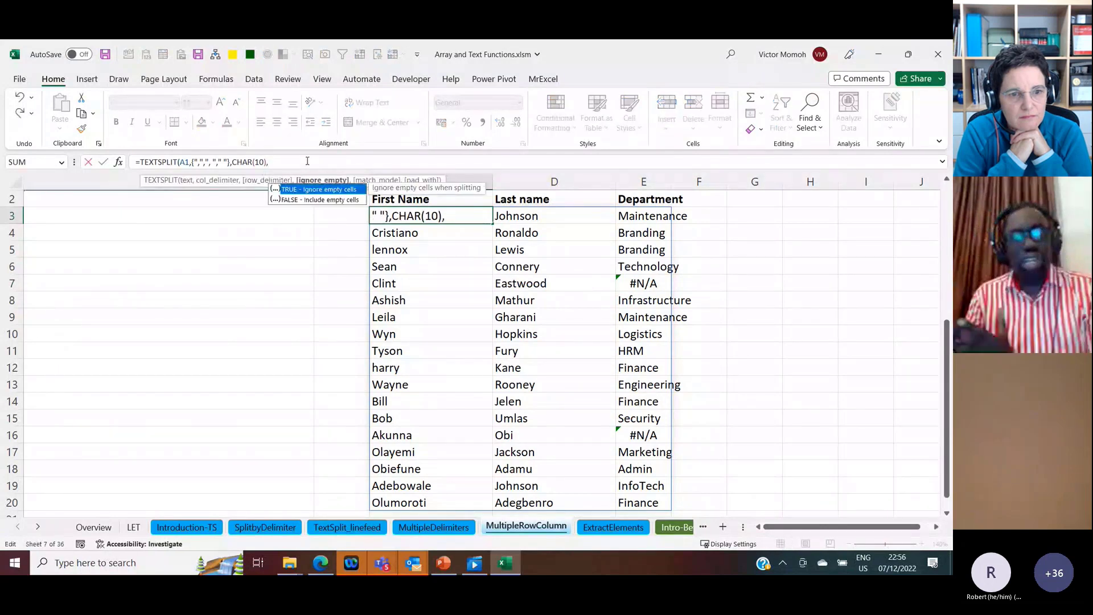
type(",,")
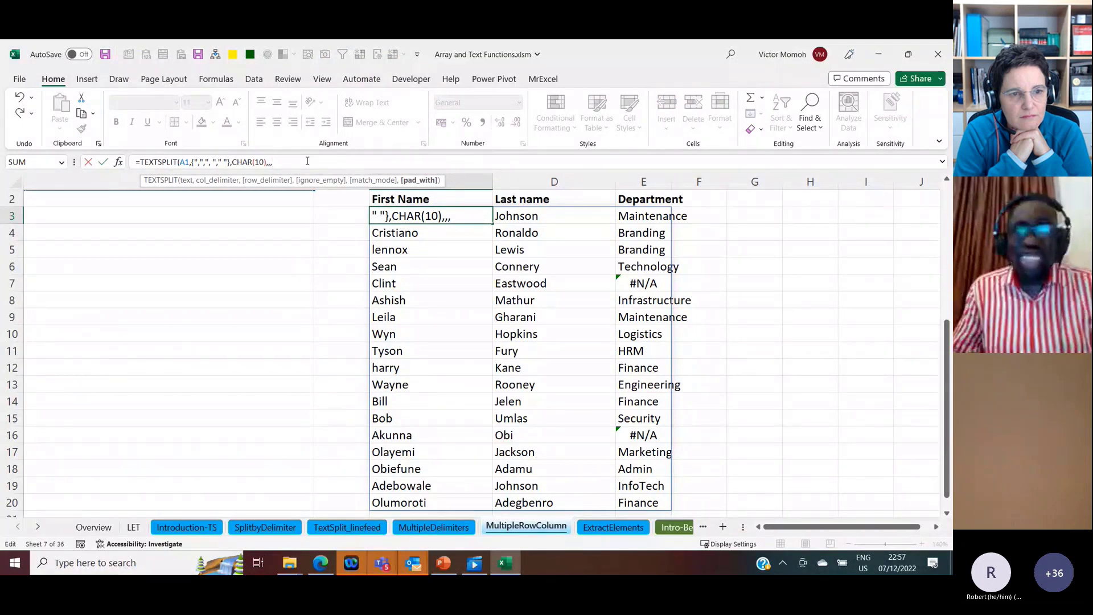
type("\"\"")
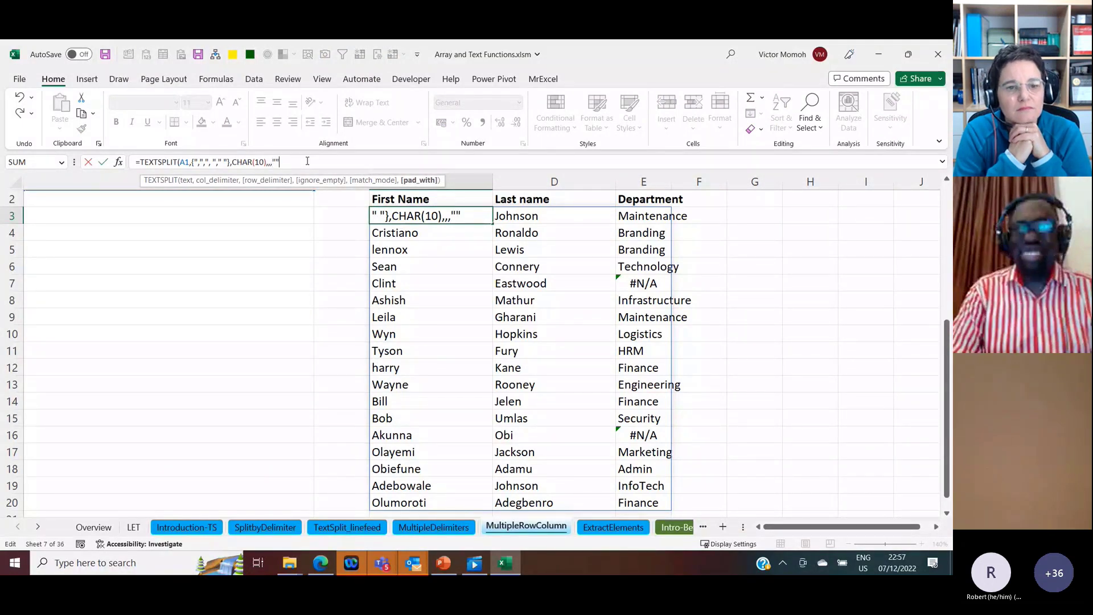
type(")")
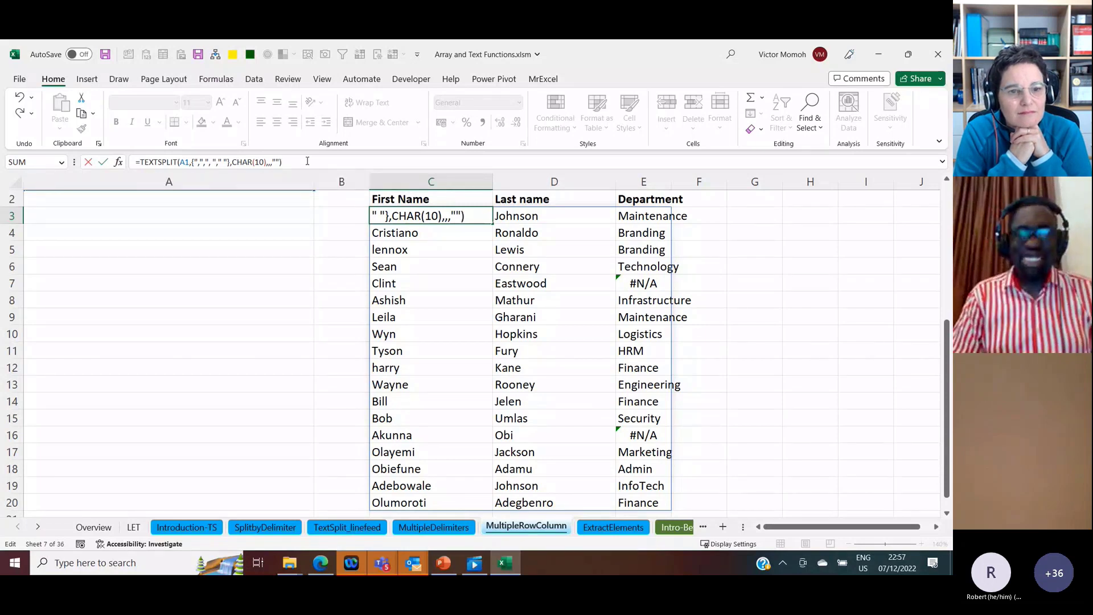
key("ctrl+Return")
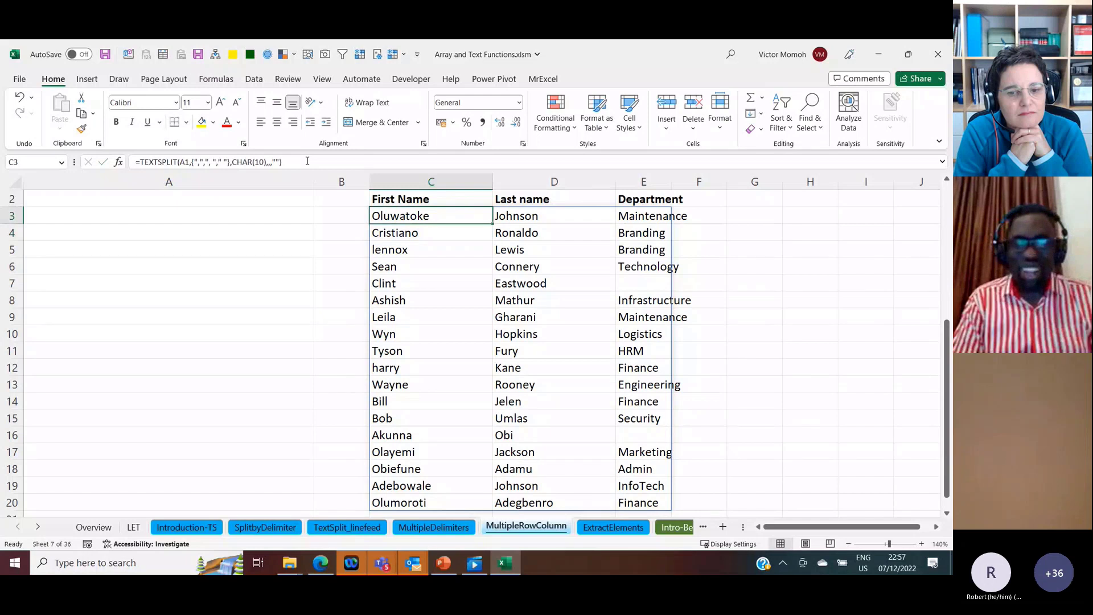
Step: On the ExtractElements sheet, split the names by space with =TEXTSPLIT(A5," ") in B5, filled down to B15
left_click(608, 528)
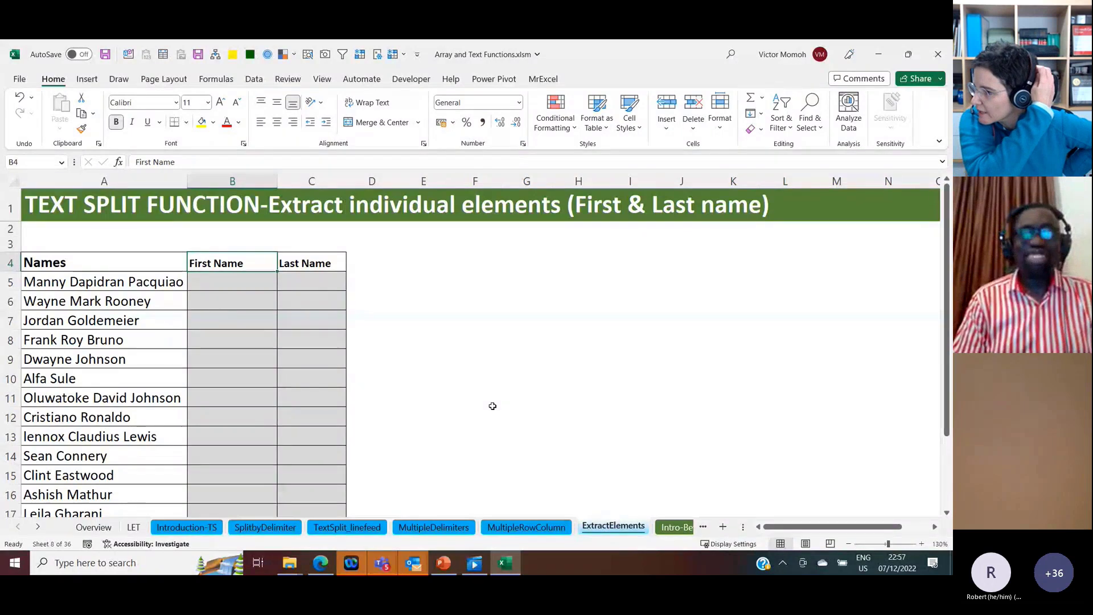
left_click(251, 282)
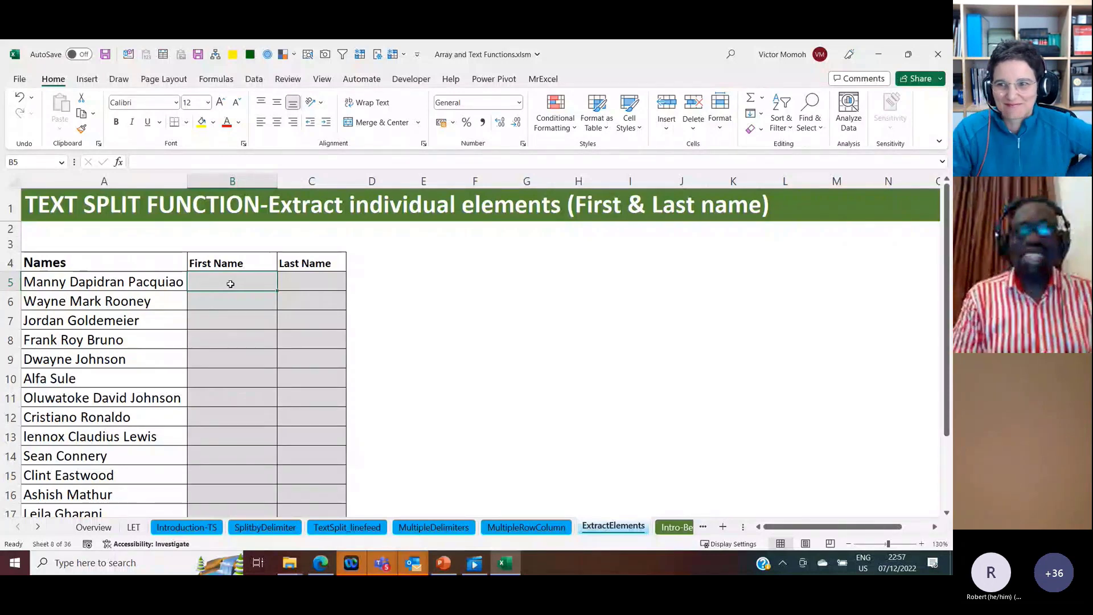
key("ctrl+v")
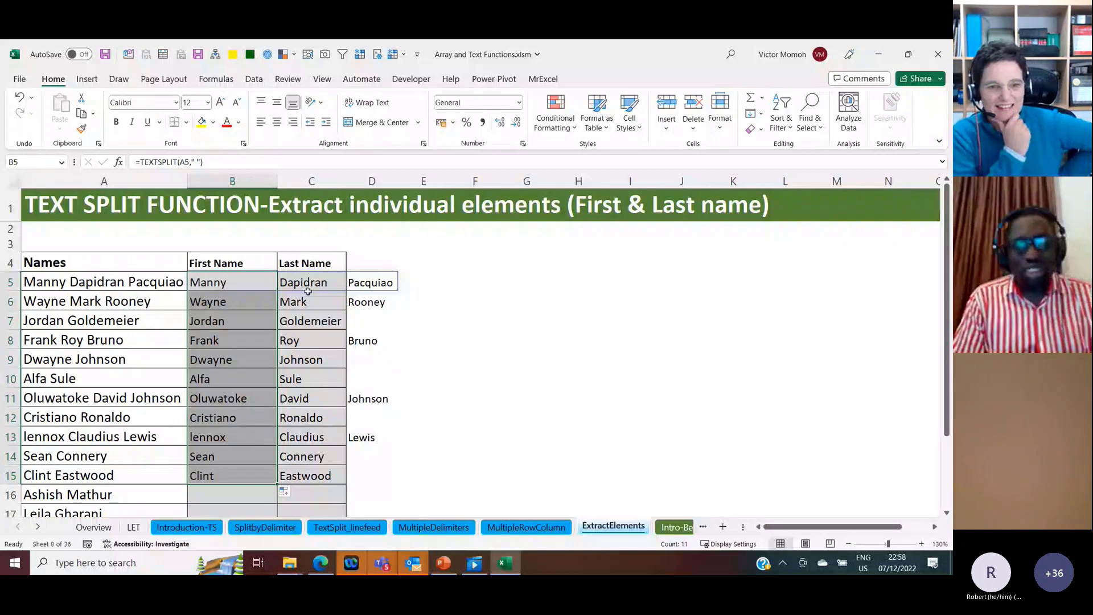
Step: Wrap the B5 formula in INDEX to return only the first element, as =INDEX(TEXTSPLIT(A5," "),1)
left_click(235, 283)
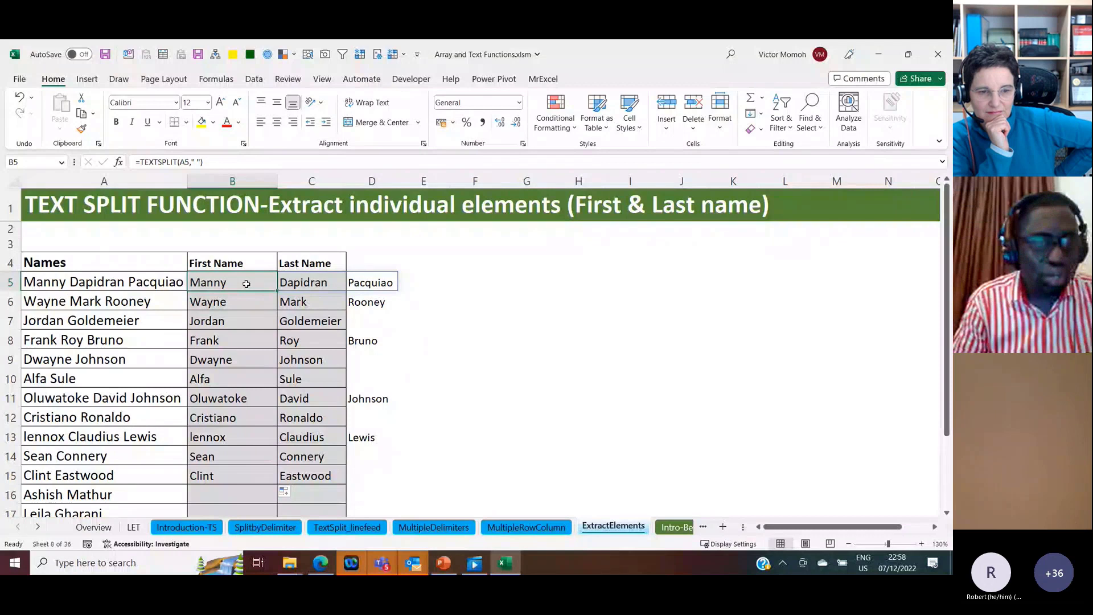
left_click(143, 165)
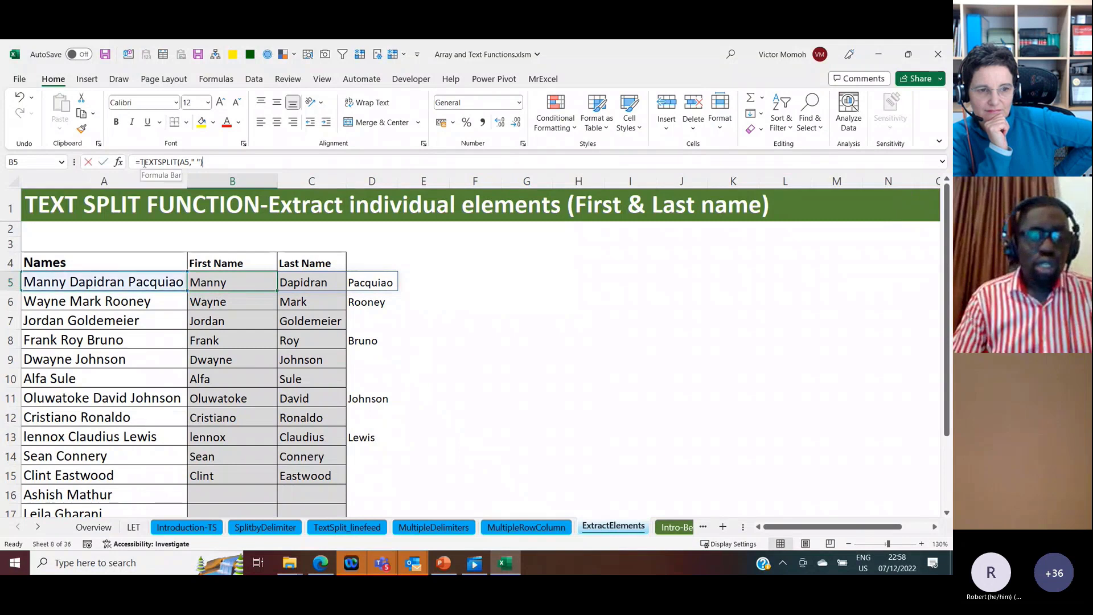
type("Inde")
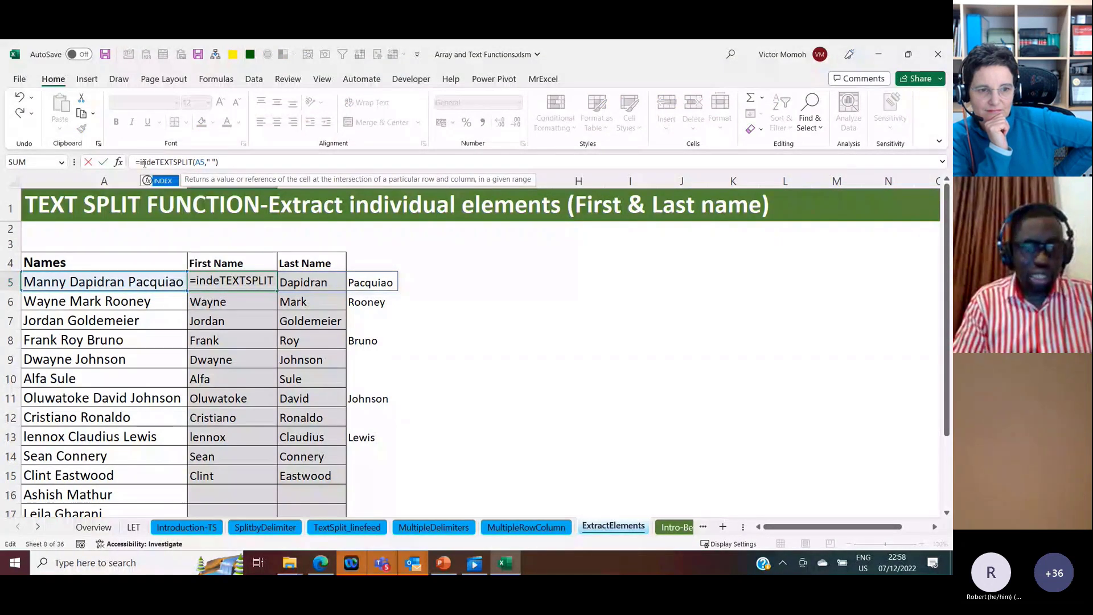
key("Tab")
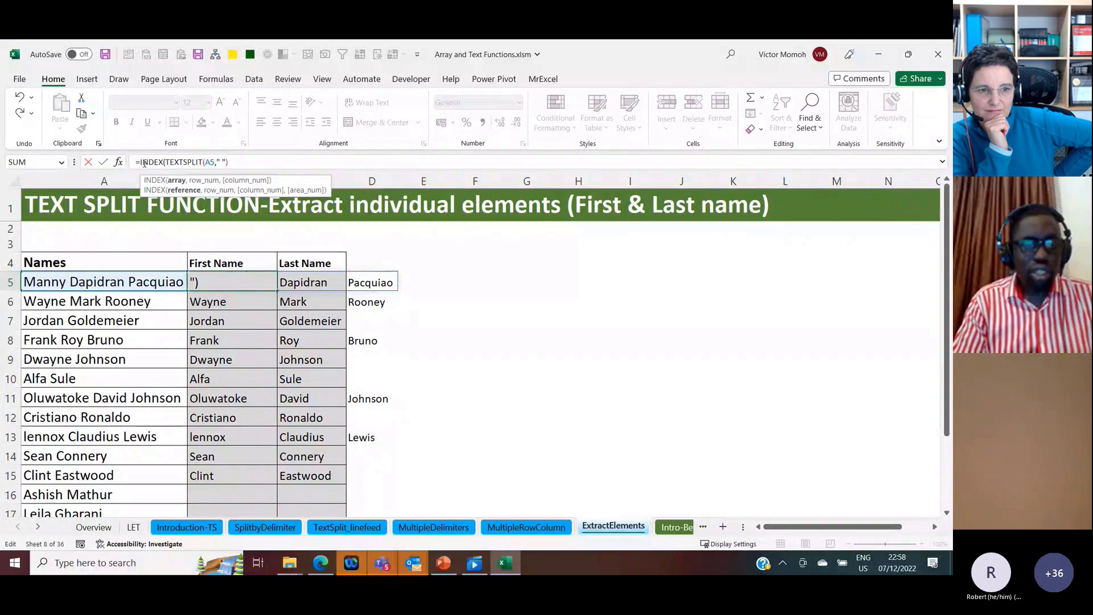
type(",1")
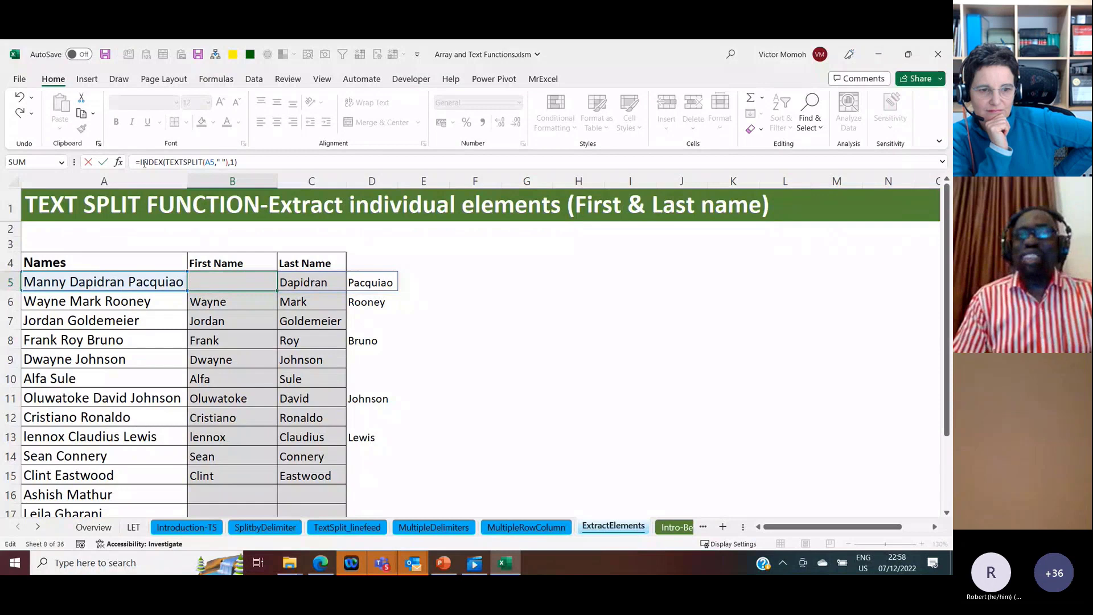
key("Return")
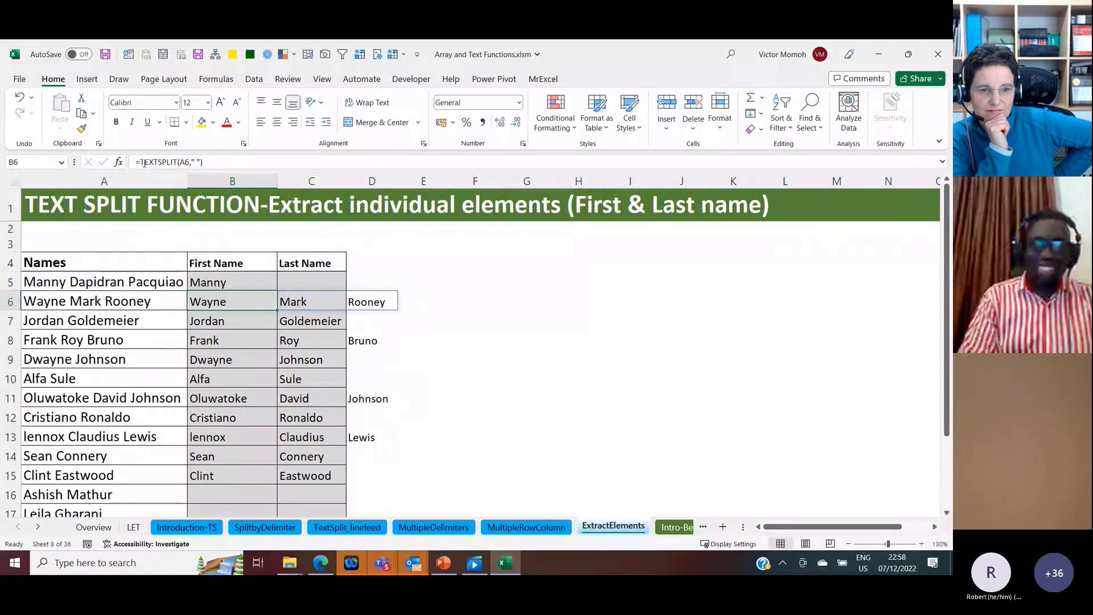
Step: Fill the INDEX and TEXTSPLIT formula from B5 down the First Name column for all the names
left_click(272, 287)
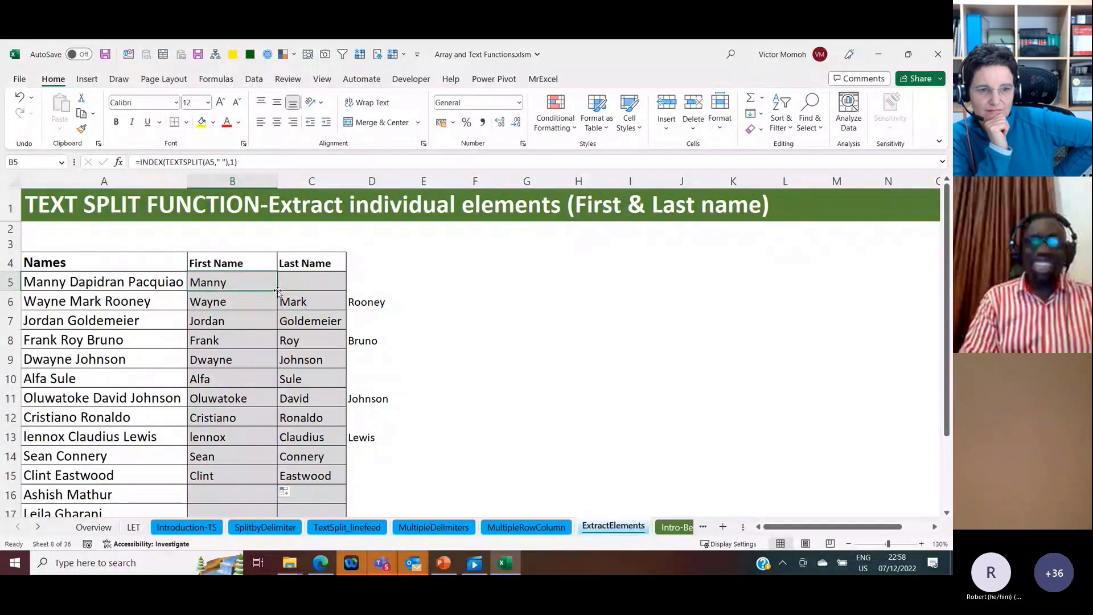
left_click_drag(278, 291, 277, 484)
double_click(277, 484)
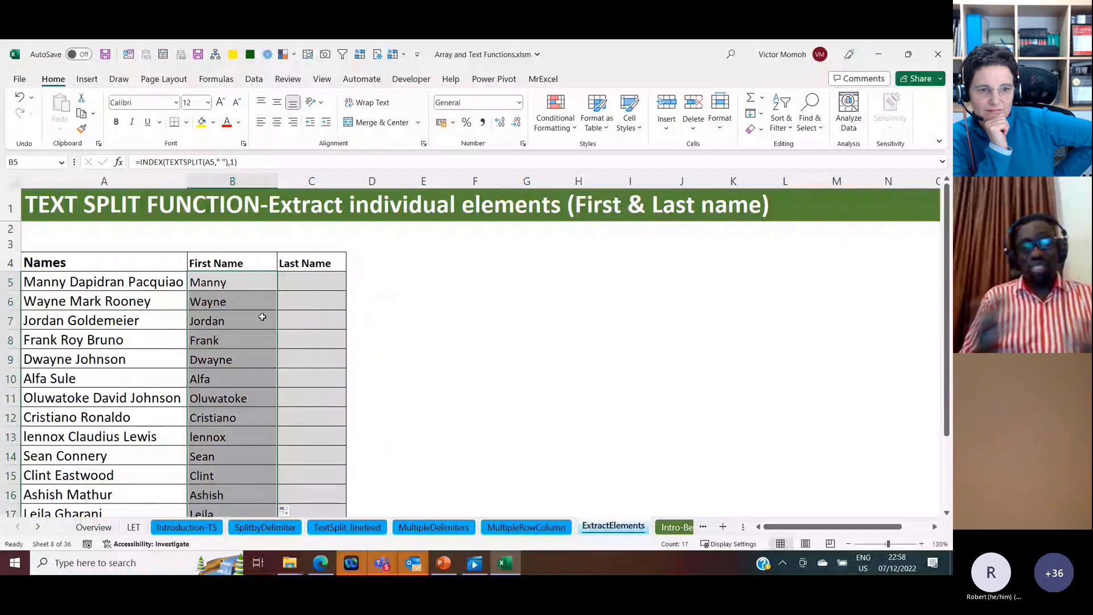
Step: Count the words of each name with =COUNTA(TEXTSPLIT(A5," ")) in C5, filled down the Last Name column
left_click(247, 283)
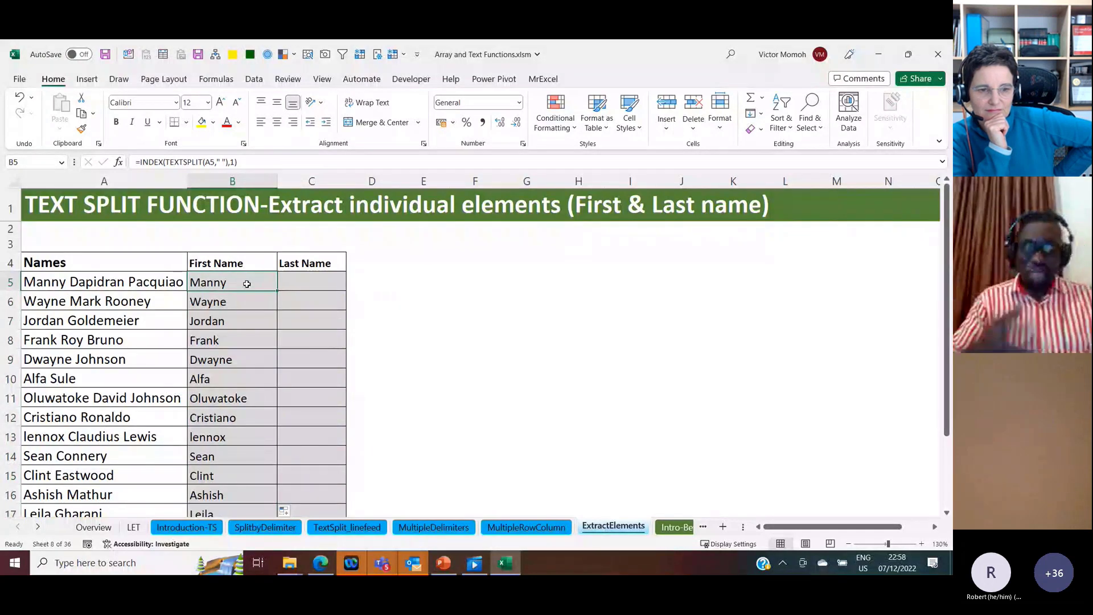
left_click(302, 283)
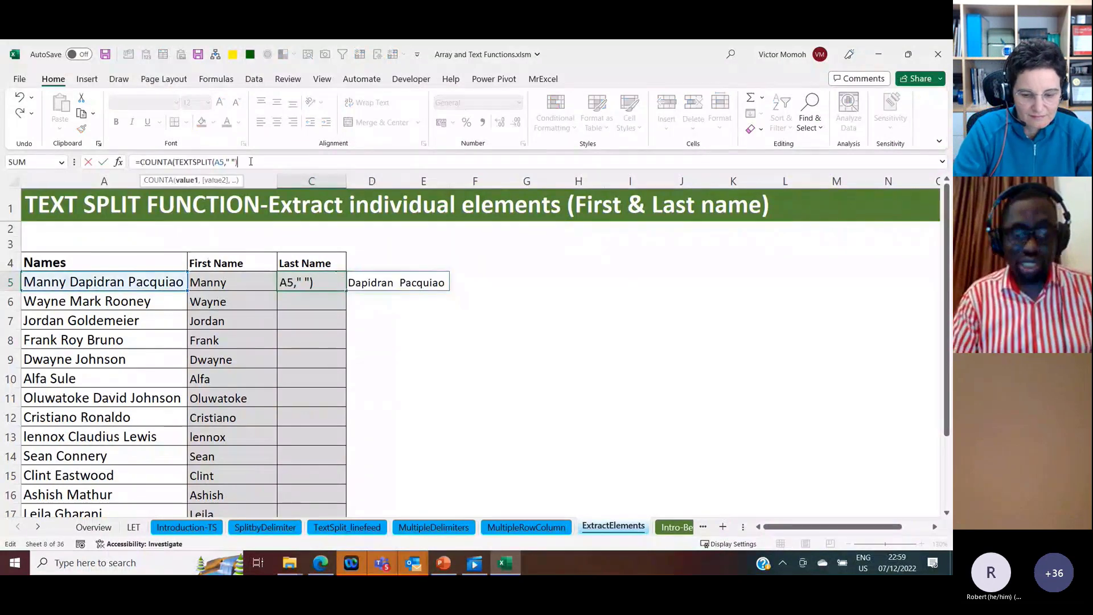
type(")")
key("ctrl+Return")
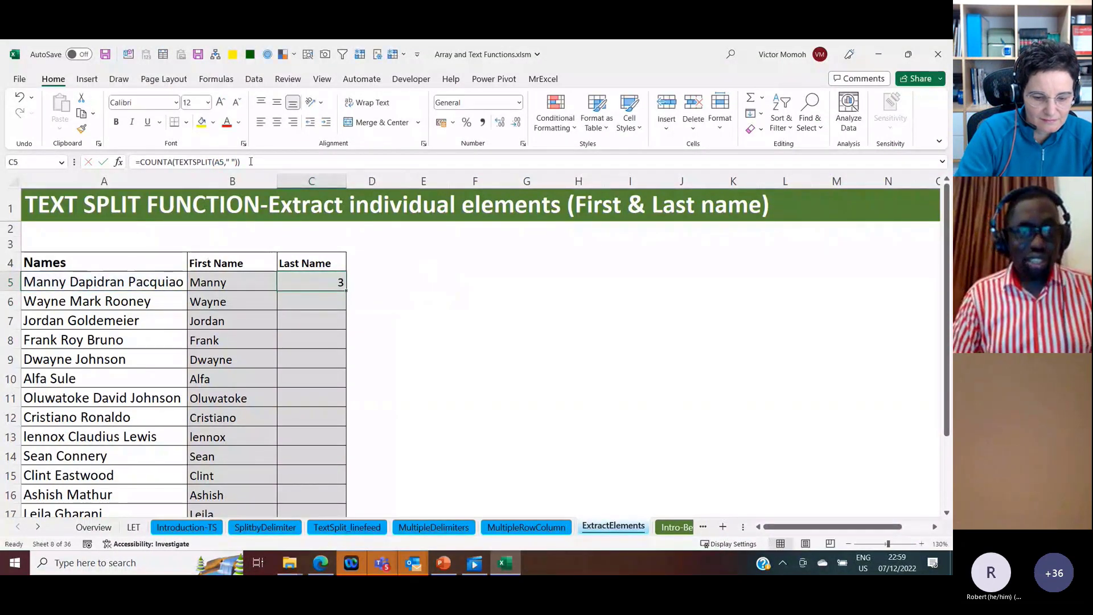
double_click(348, 286)
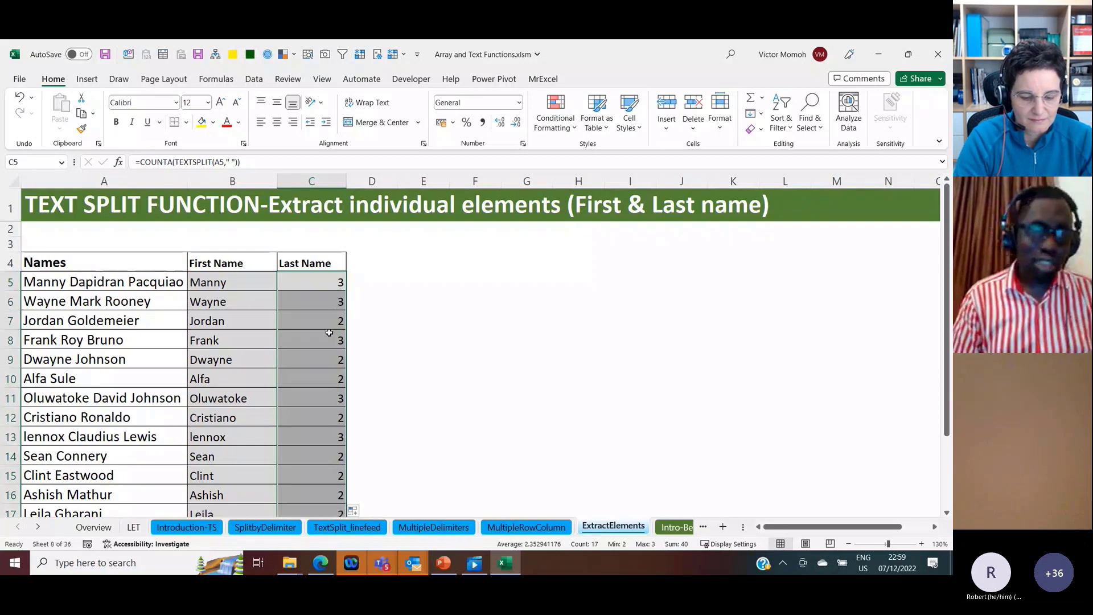
Step: Return each name's last element by changing C5 to =INDEX(TEXTSPLIT(A5," "),COUNTA(TEXTSPLIT(A5," "))) and filling it down the Last Name column
left_click(330, 283)
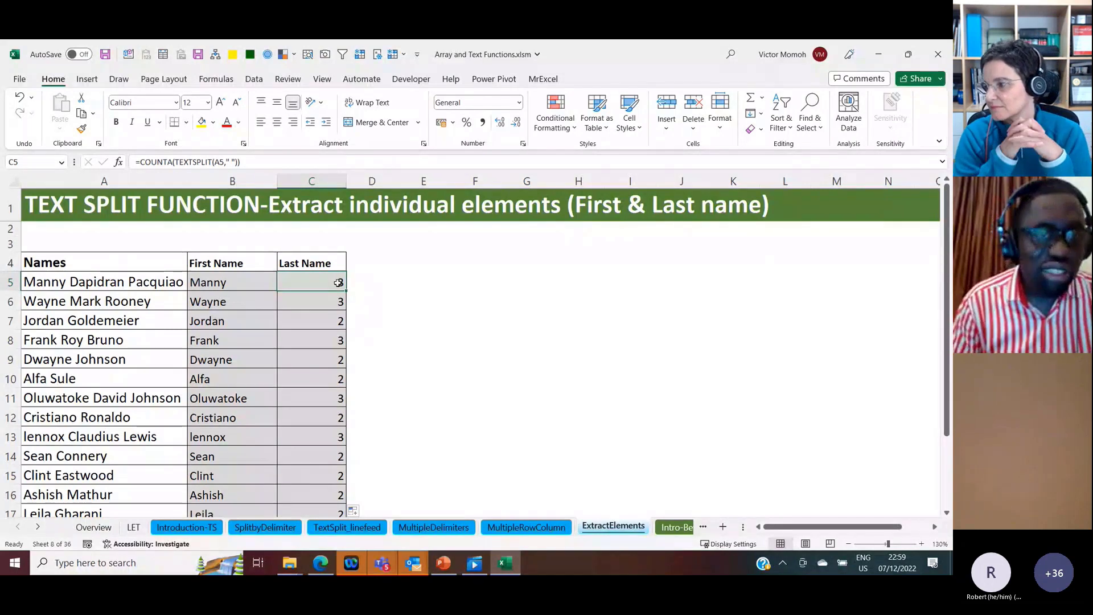
left_click(140, 162)
type("ind")
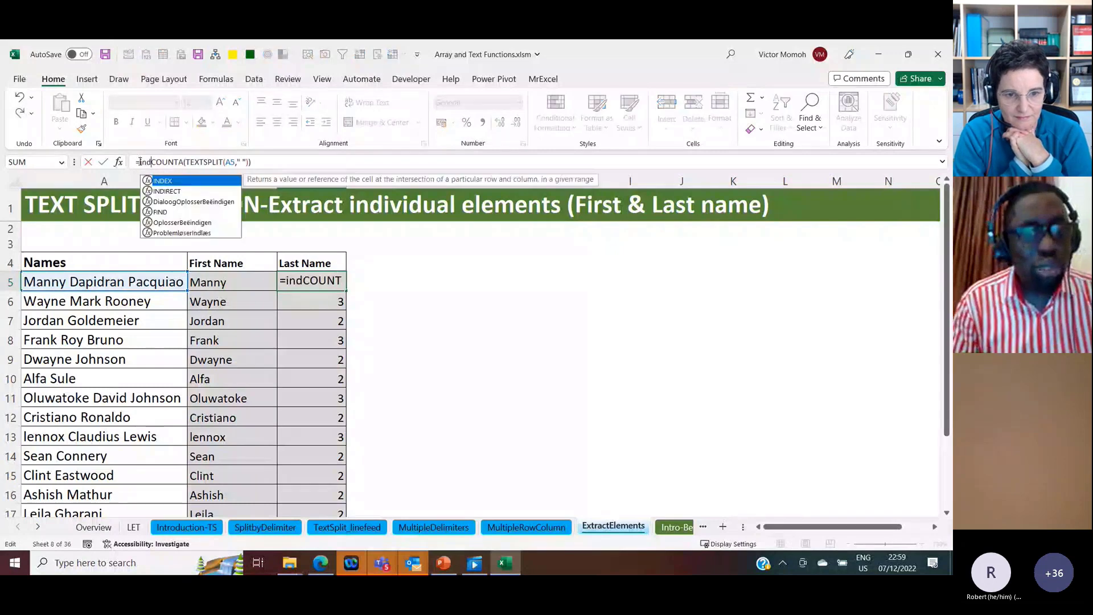
type("ex")
key("Tab")
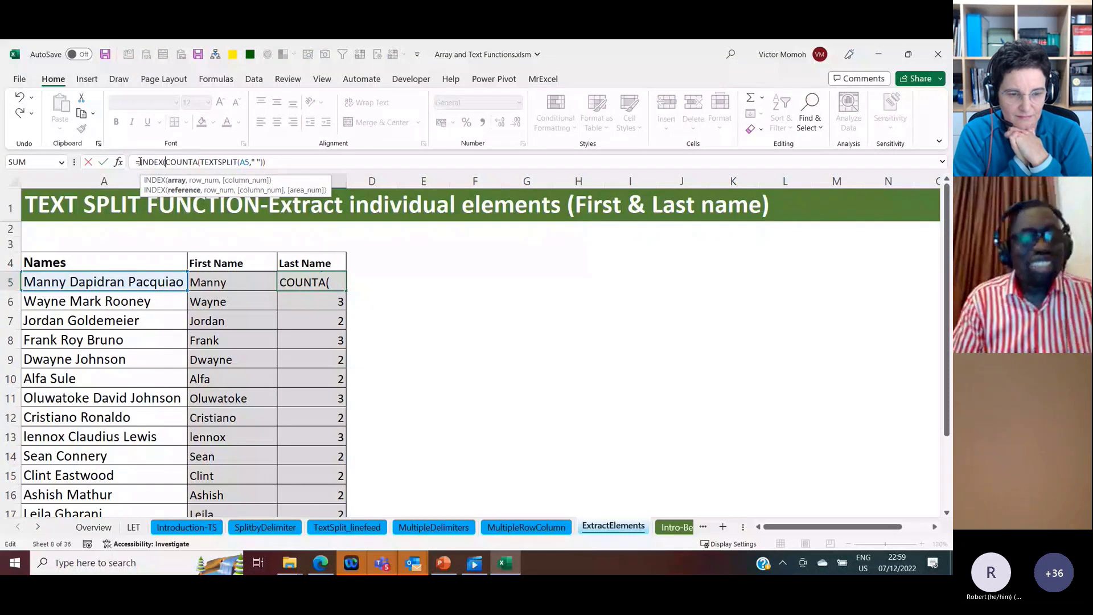
left_click_drag(201, 162, 263, 170)
key("ctrl+c")
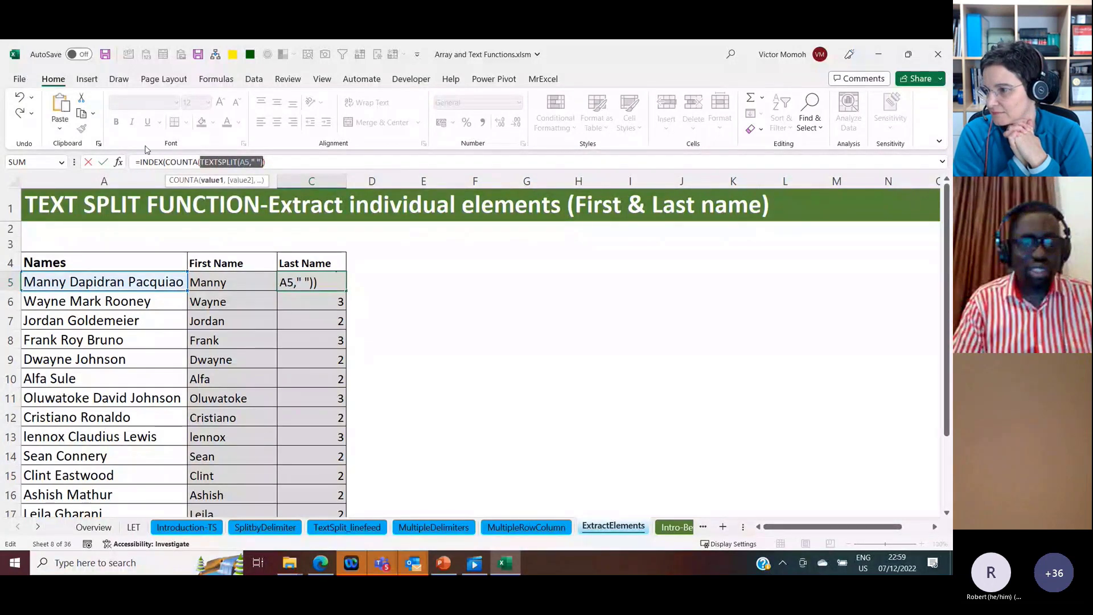
left_click(174, 163)
key("ctrl+v")
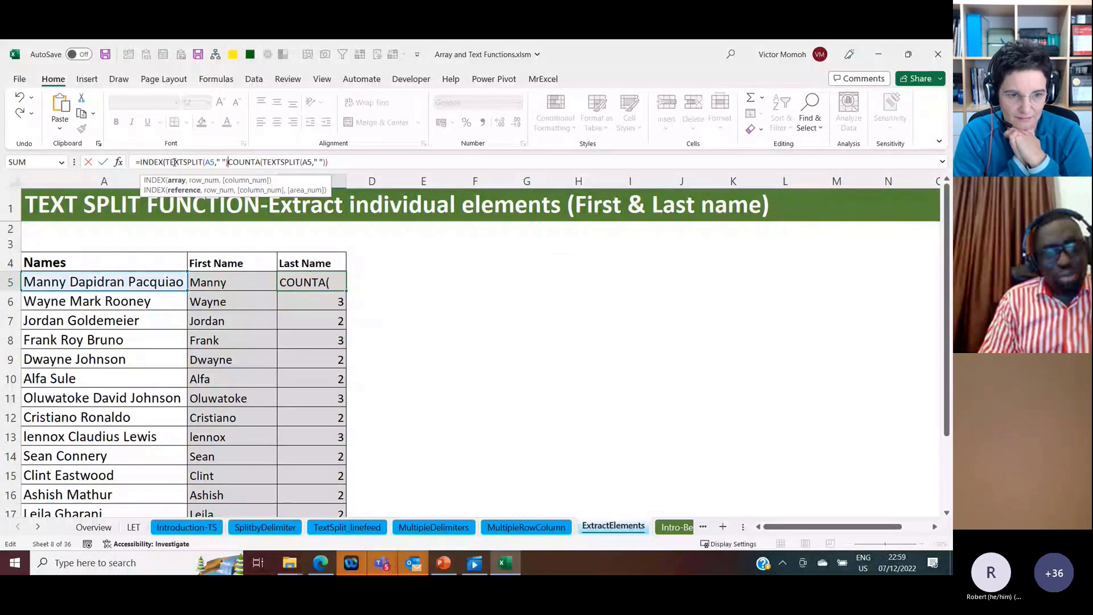
type(",")
key("ctrl+Return")
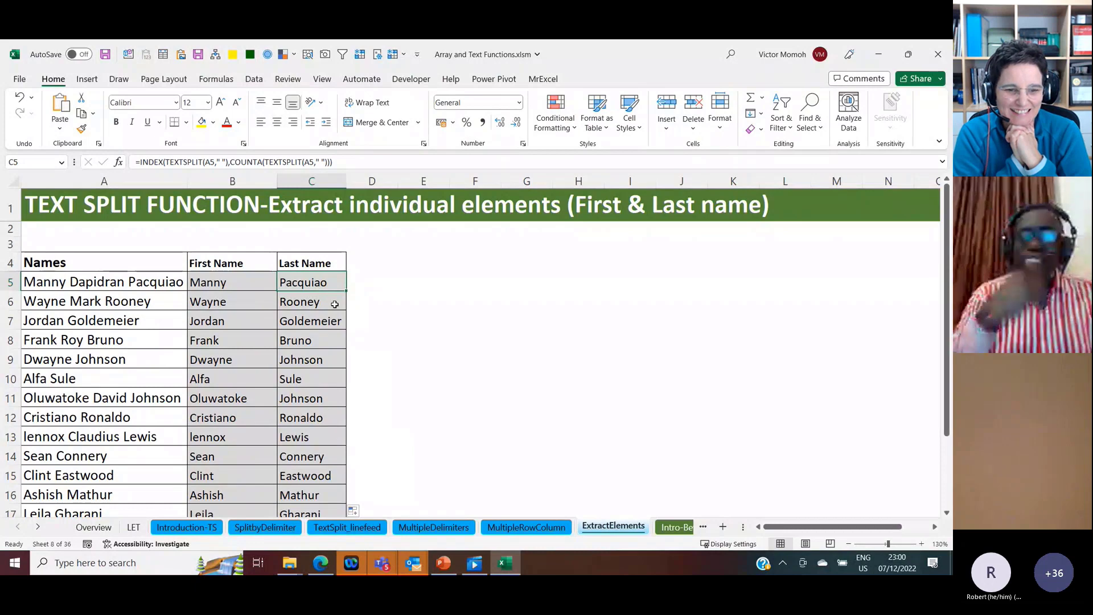
Step: On the Intro-BeforeAfter sheet, enter a sample sentence in B13 stating who is the host of TEM
key("ctrl+Page_Down")
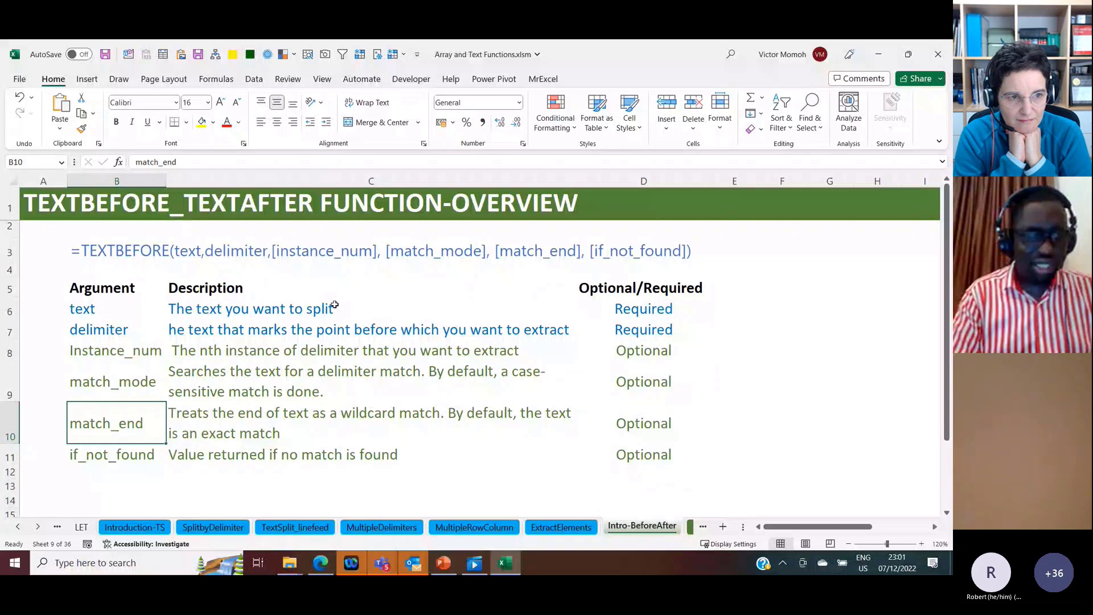
key("Down")
key("Down")
key("Down")
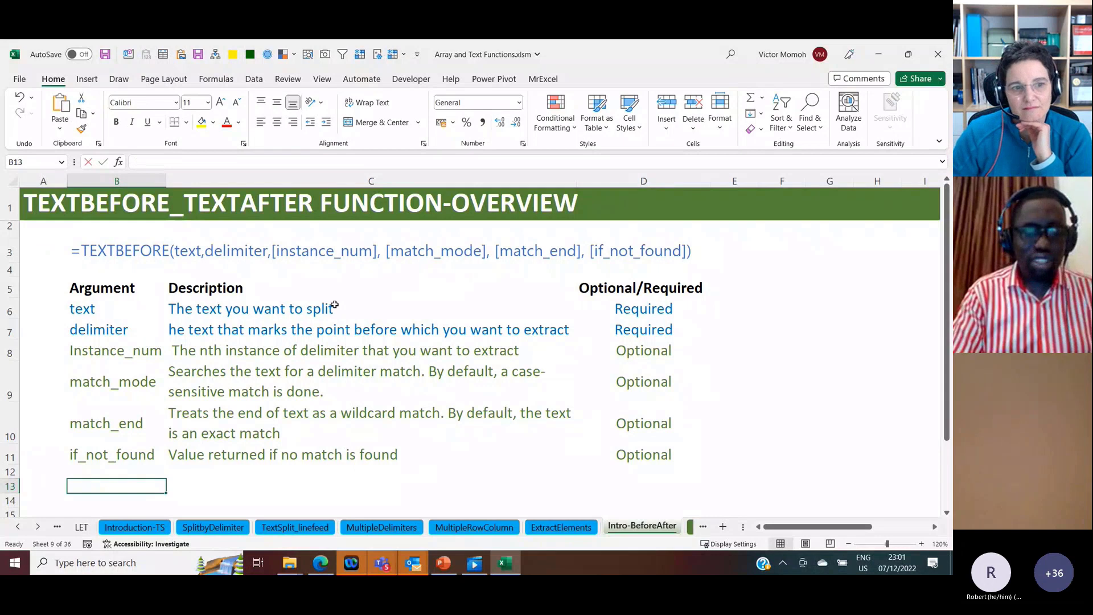
type("Cel")
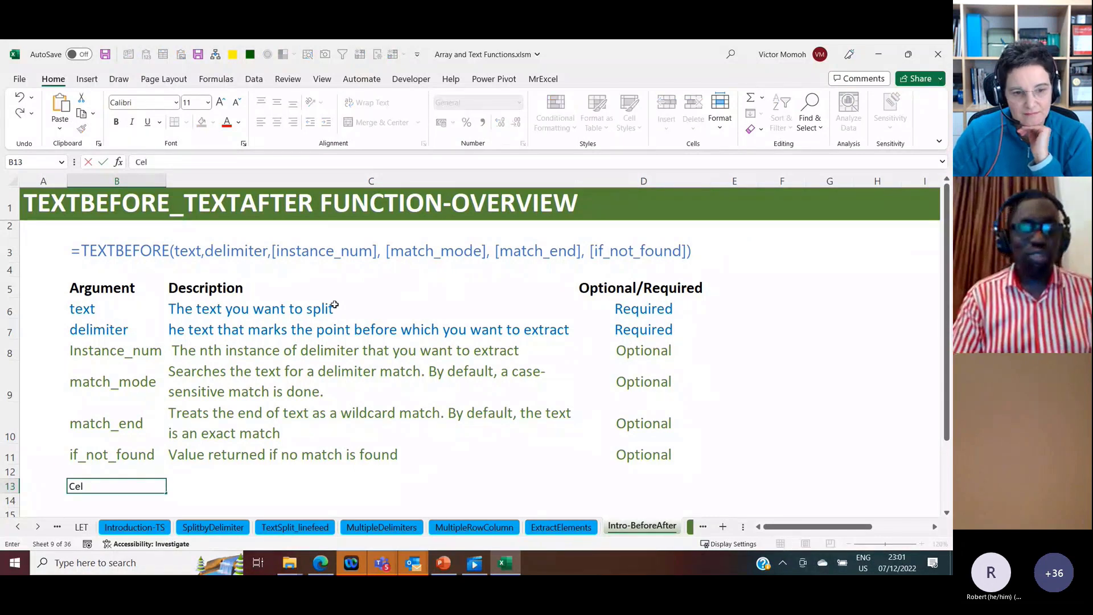
type("ia is th")
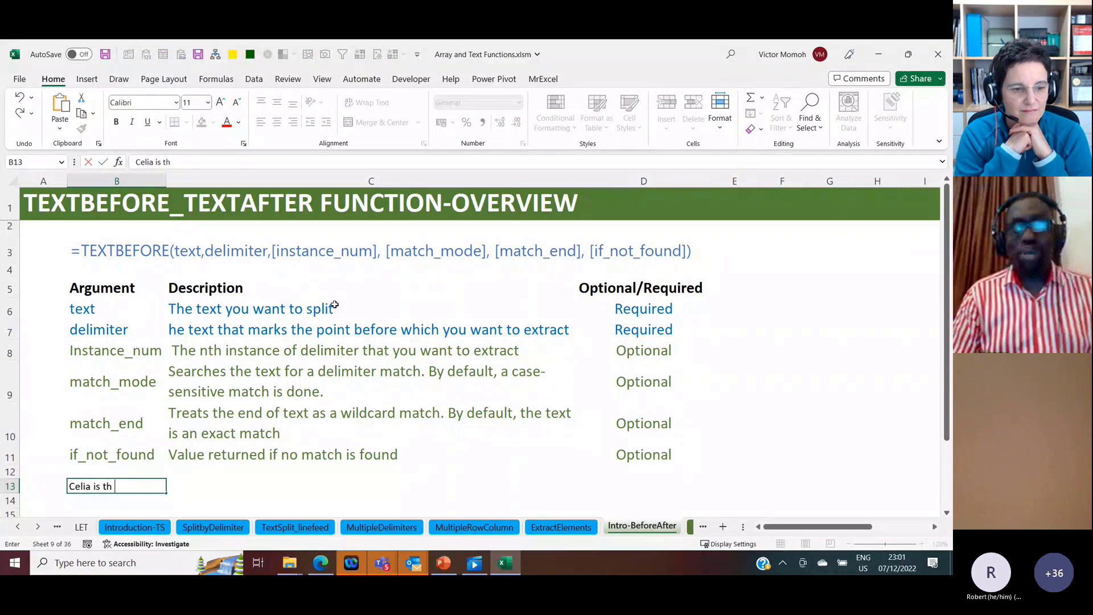
type("e hos of TEM")
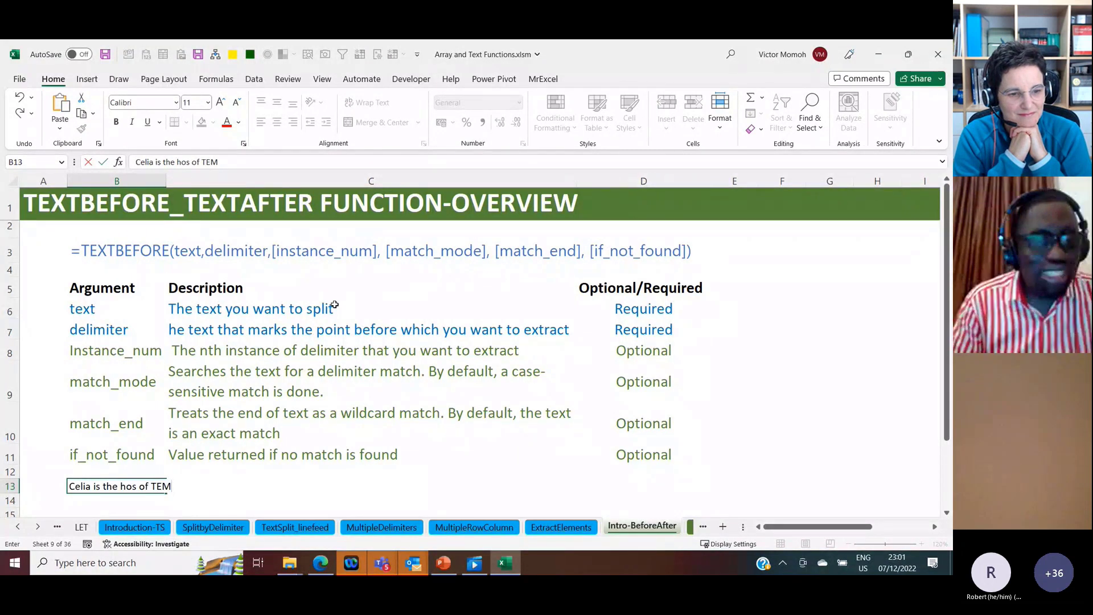
key("Return")
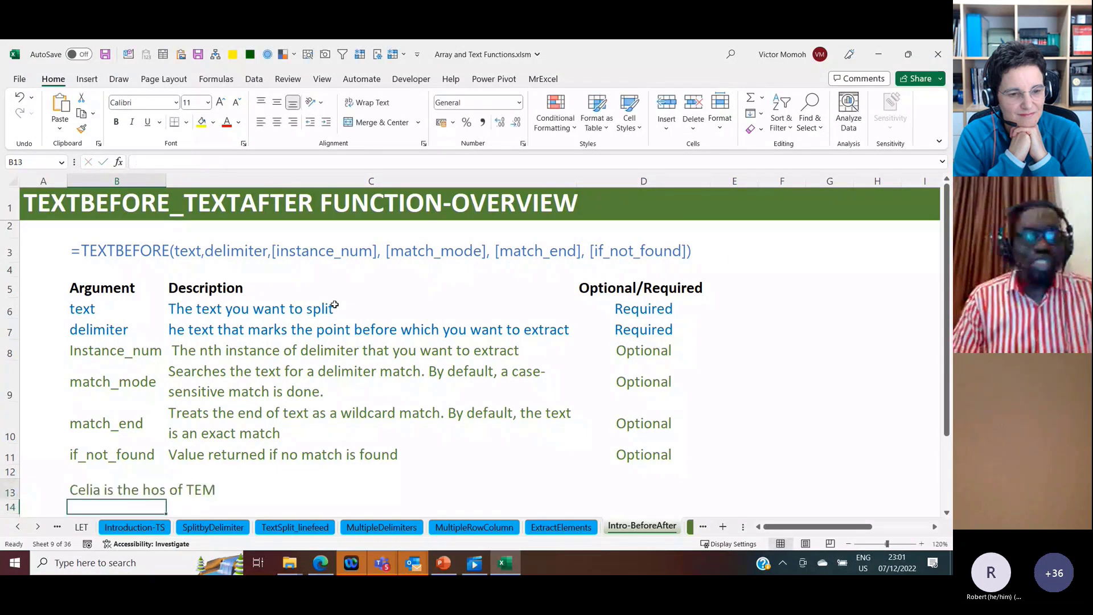
key("Up")
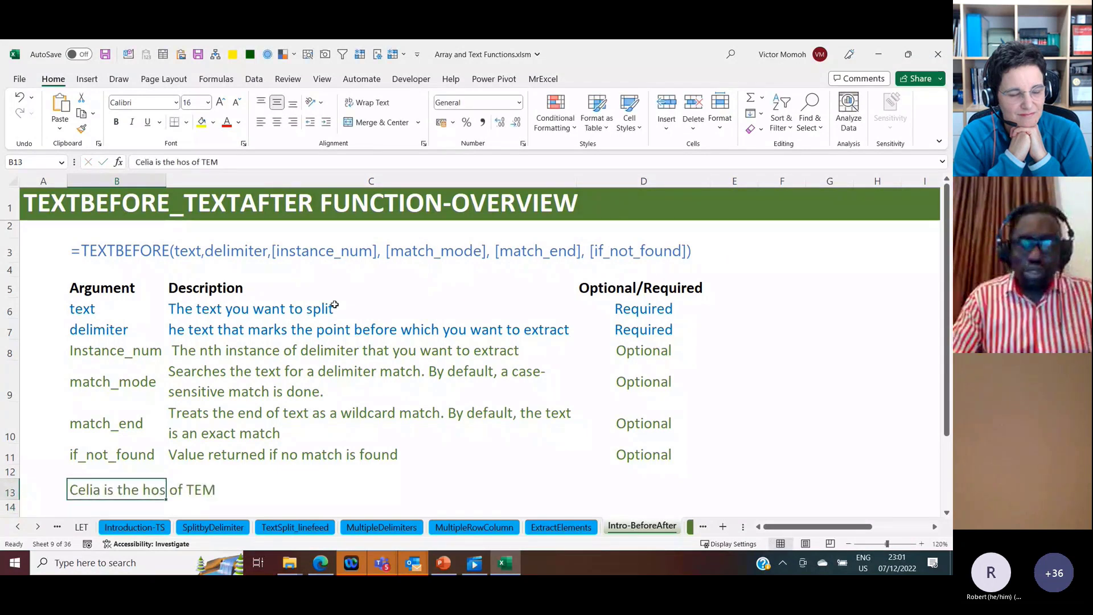
left_click(188, 162)
type("t")
key("Return")
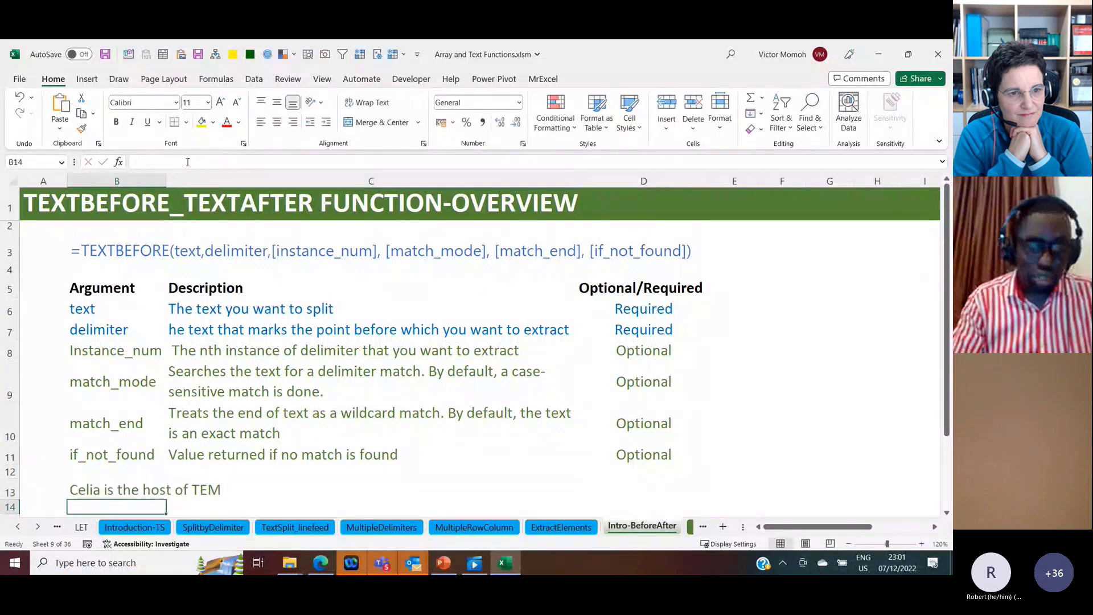
Step: Extract the text before the first space of the sample sentence with =TEXTBEFORE(B13," ",1) in C13
key("Up")
key("Right")
type("=t")
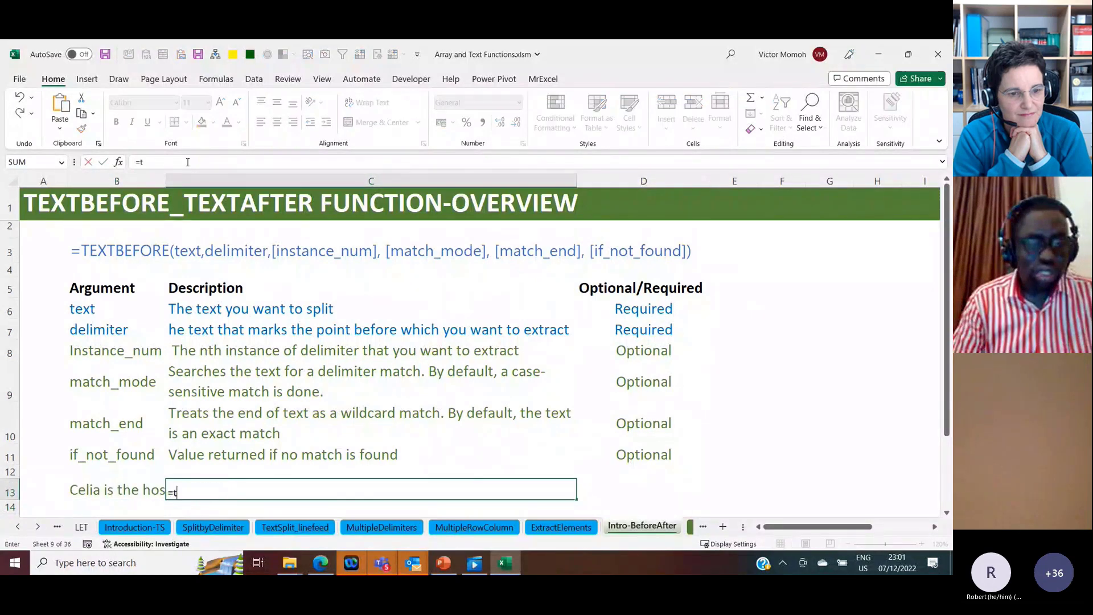
type("ext")
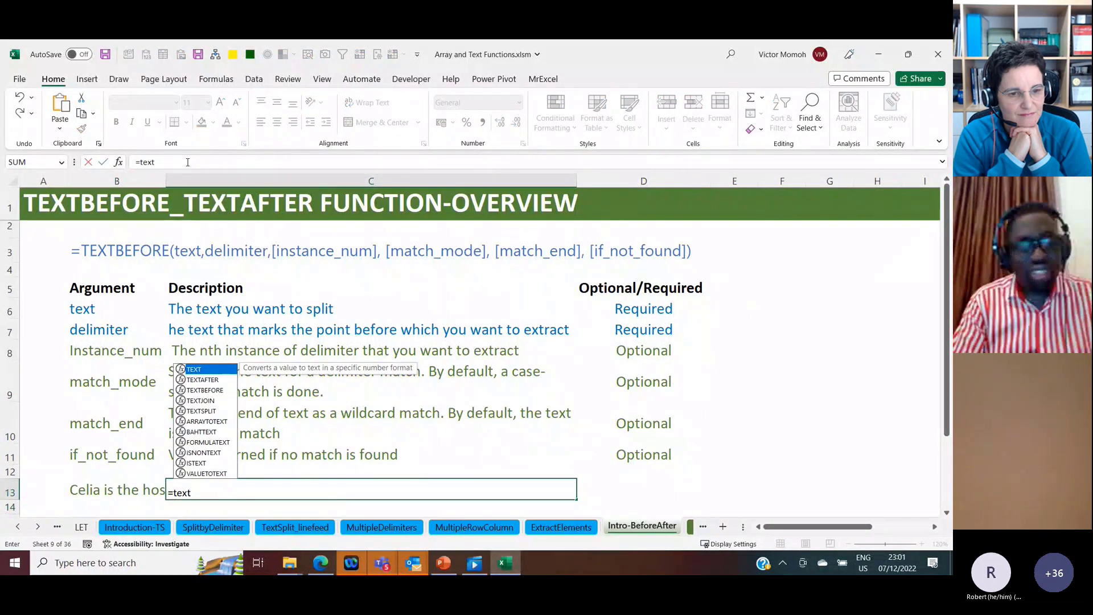
key("Down")
key("Down")
key("Tab")
key("Left")
type(",")
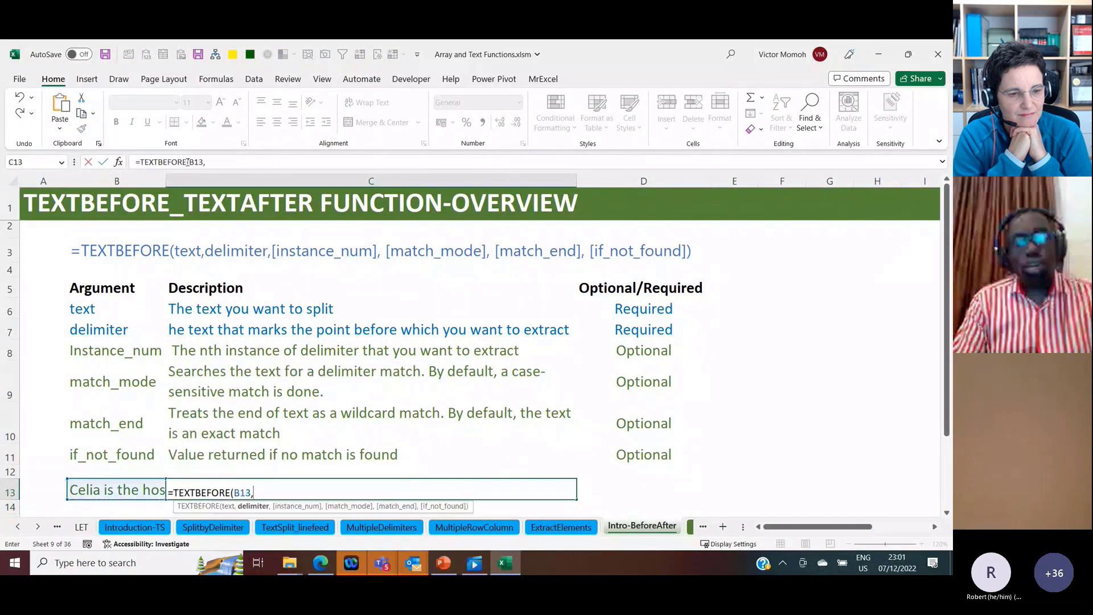
type("\" \"")
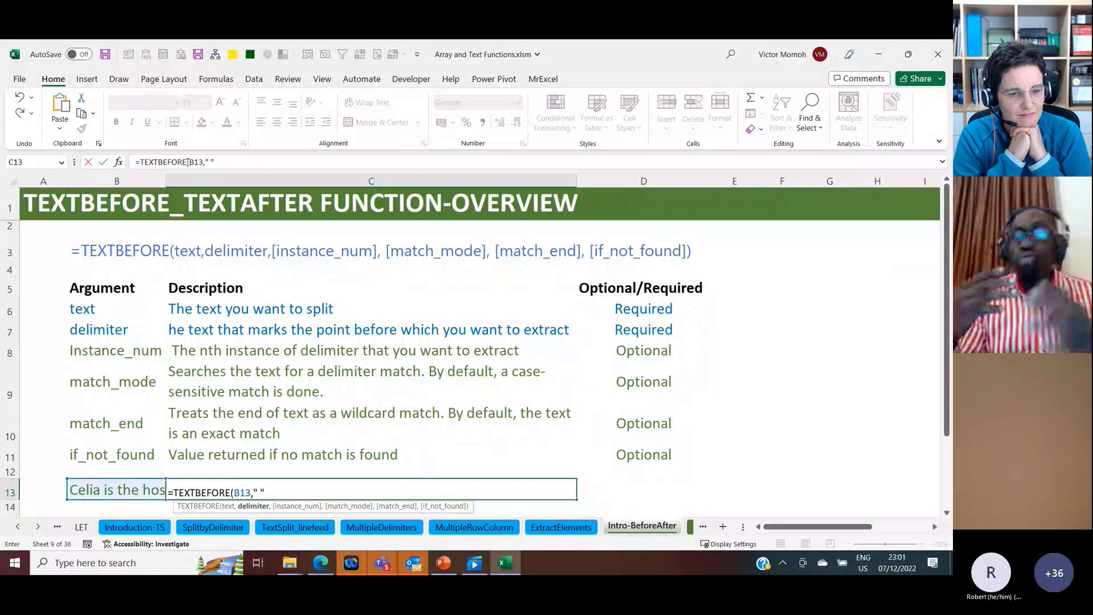
type(",")
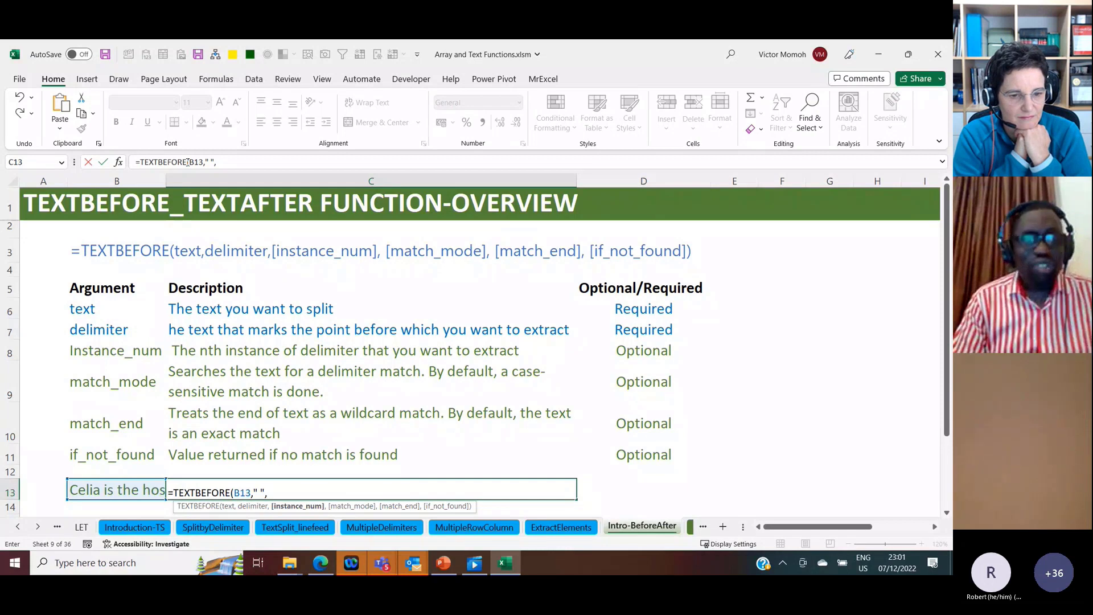
type("1")
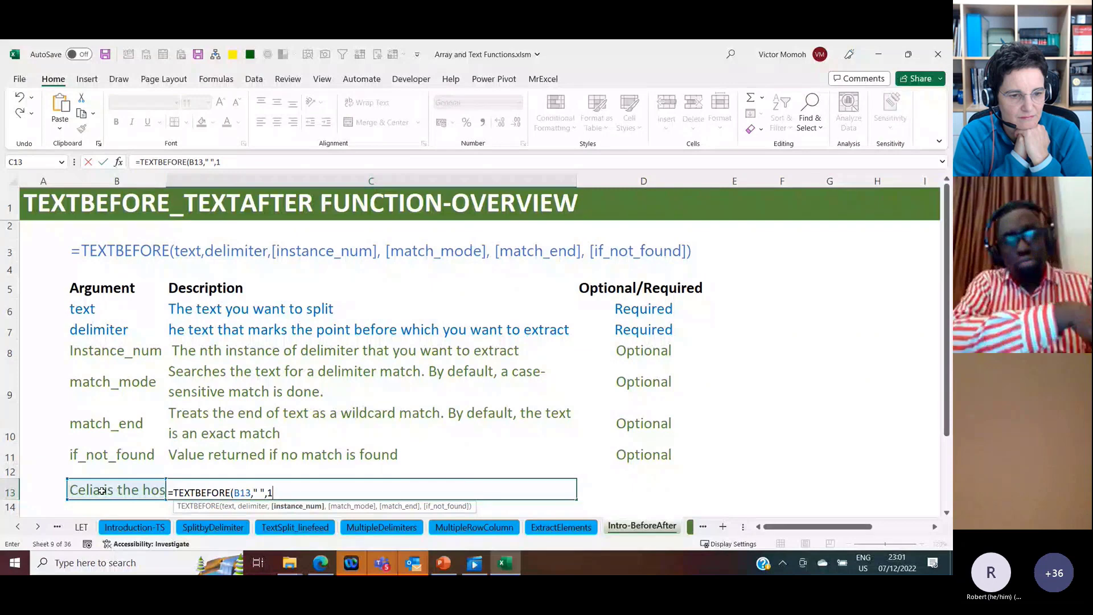
key("Return")
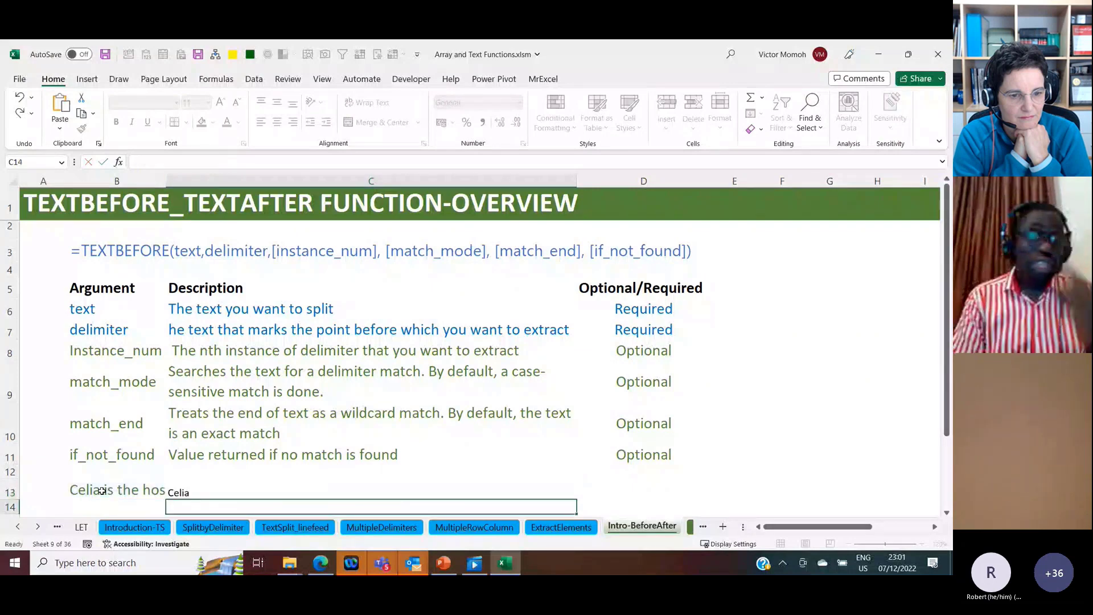
Step: Change the instance number in the C13 TEXTBEFORE formula to 2 and widen column B to fit the sample sentence
key("Up")
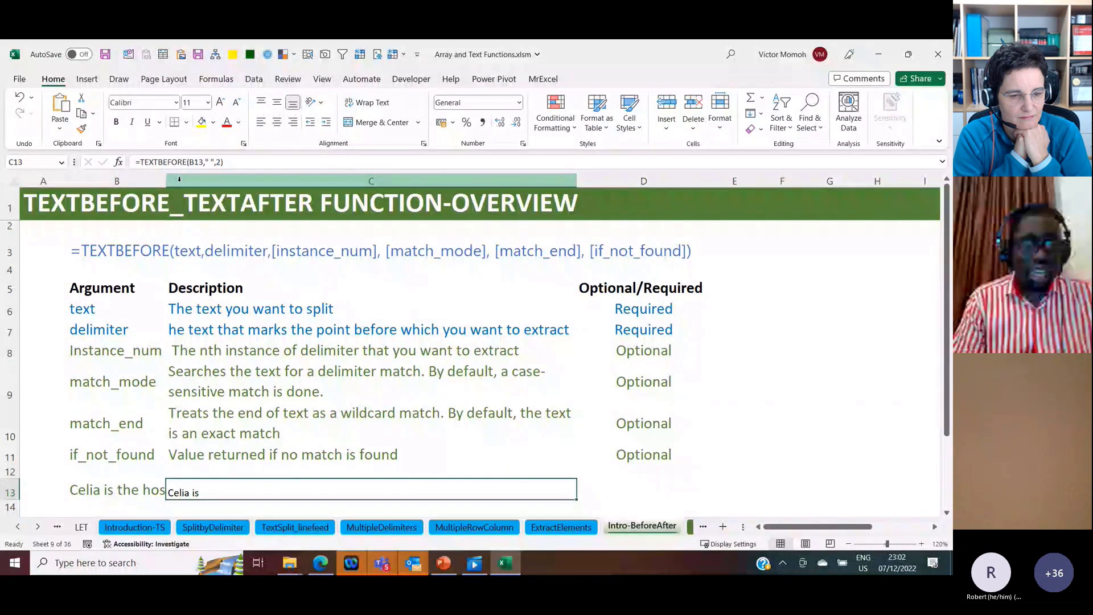
left_click_drag(166, 181, 242, 192)
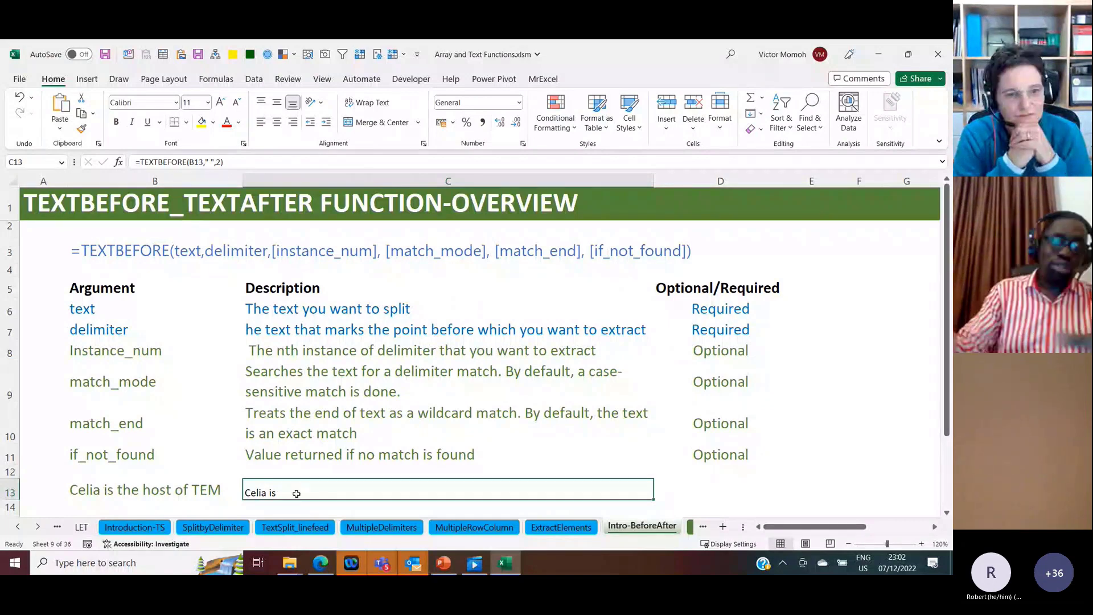
Step: Count the delimiter from the end of the text by setting the C13 formula's instance number to -5
left_click(216, 165)
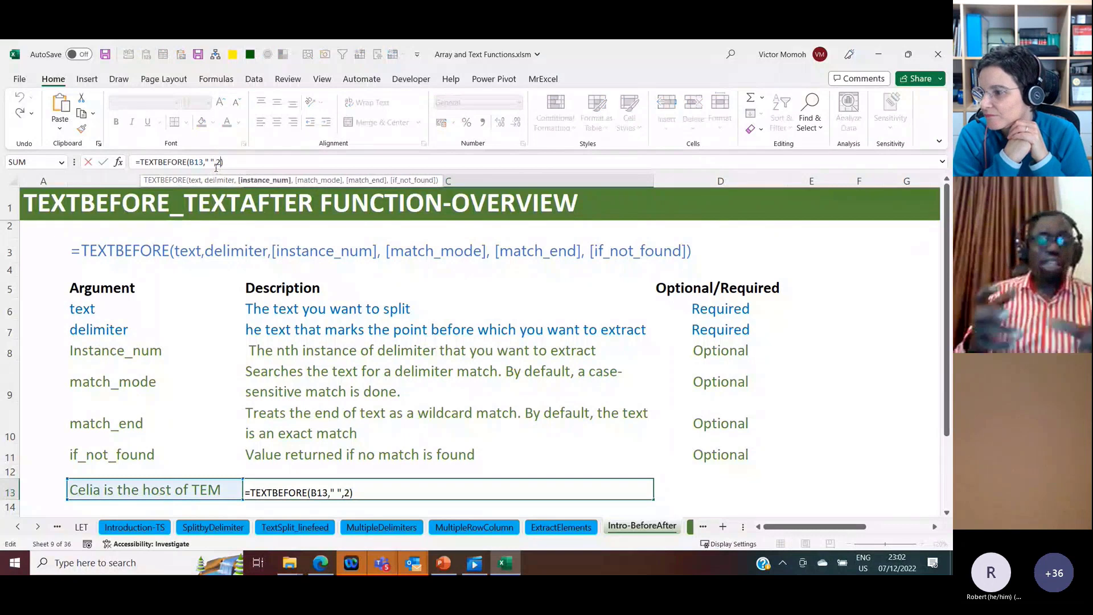
key("BackSpace")
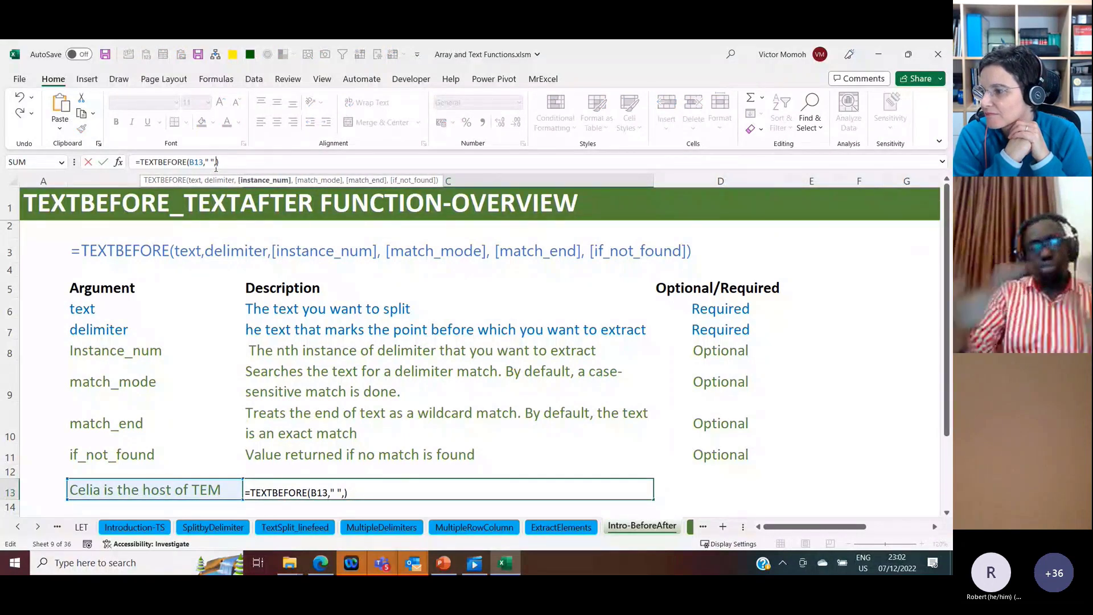
type("-5")
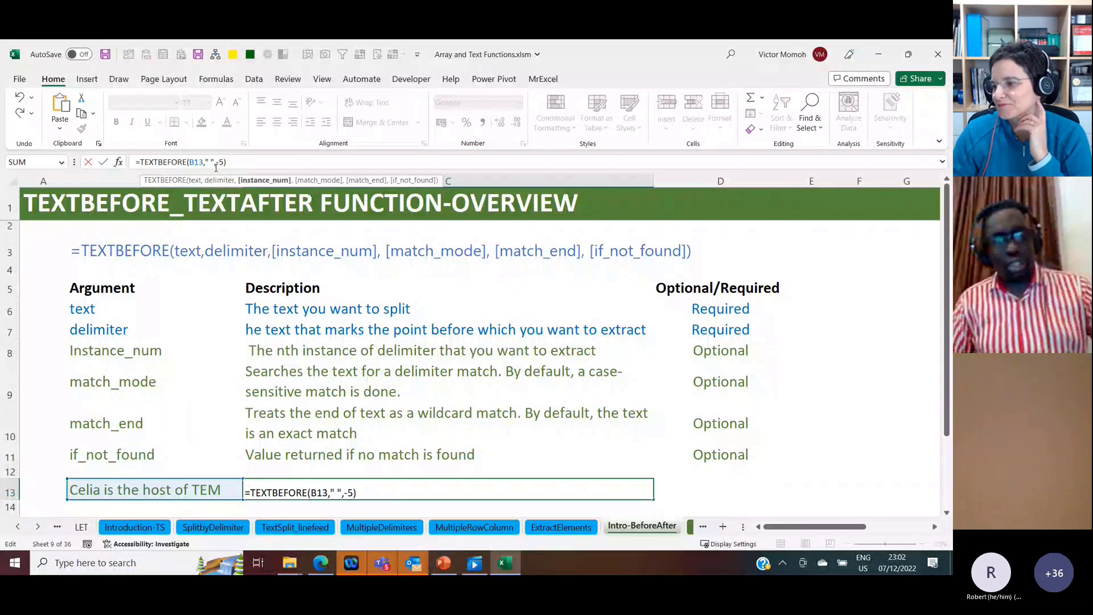
key("ctrl+Return")
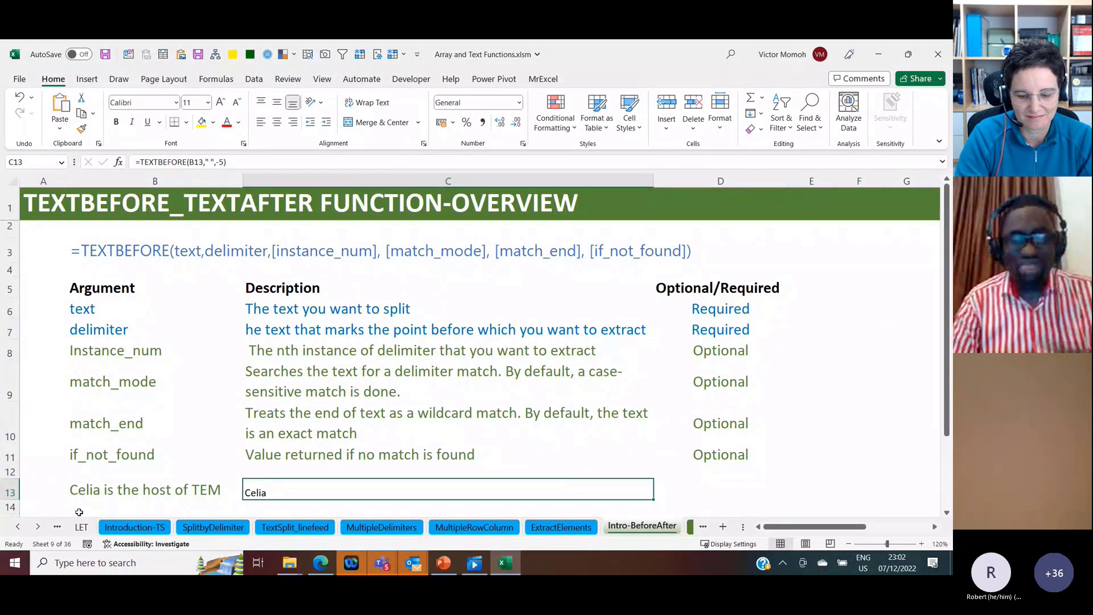
Step: Look over the match mode and match end examples on the IgnoreCase_MatchEnd sheet, and open the FirstLastname sheet
left_click(38, 527)
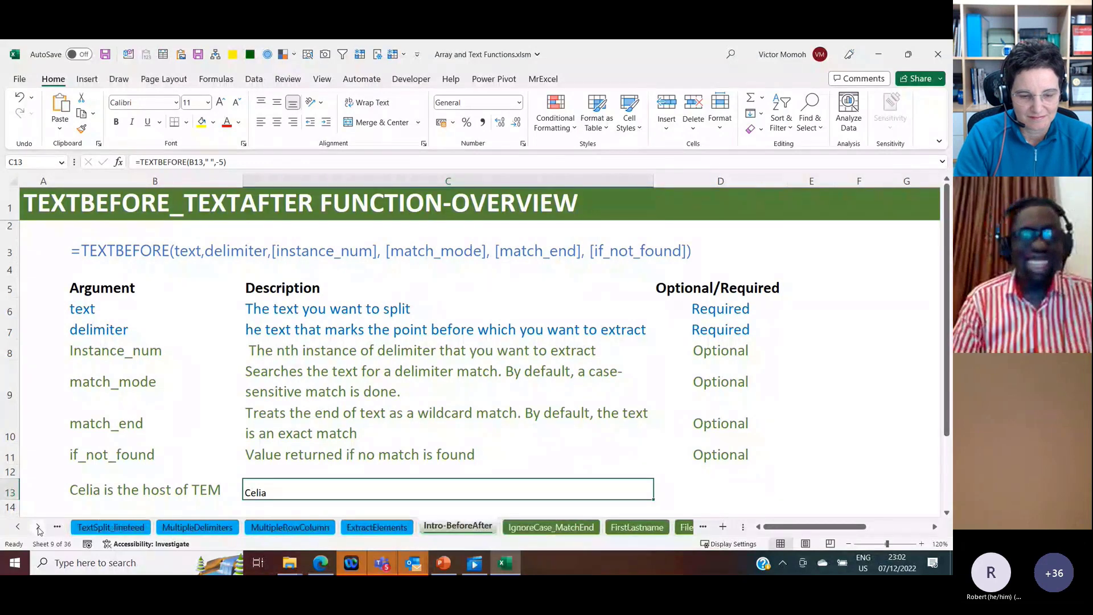
left_click(37, 528)
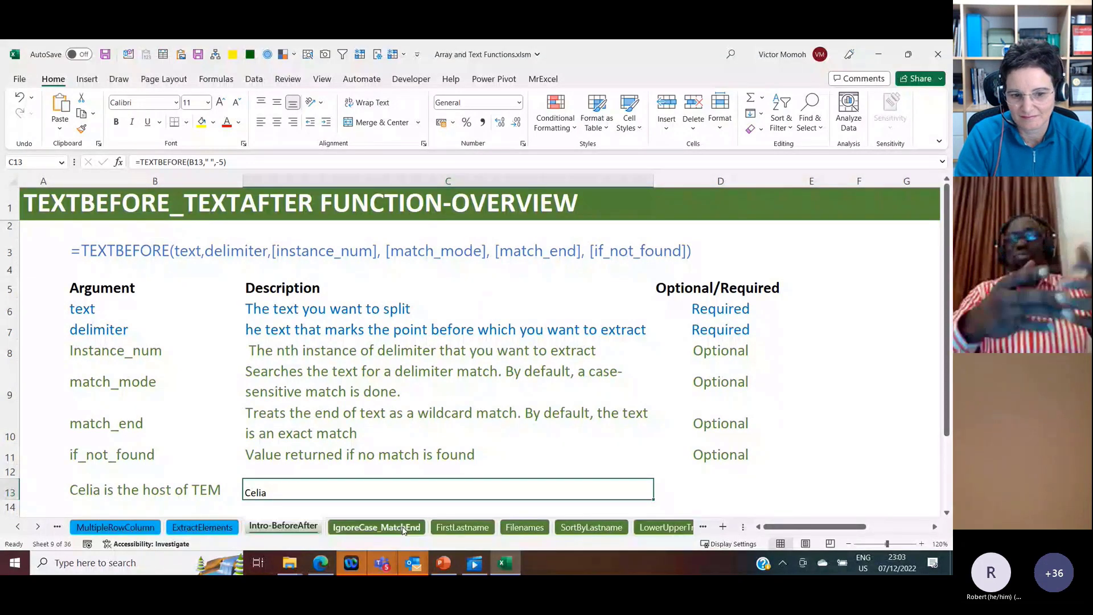
left_click(402, 528)
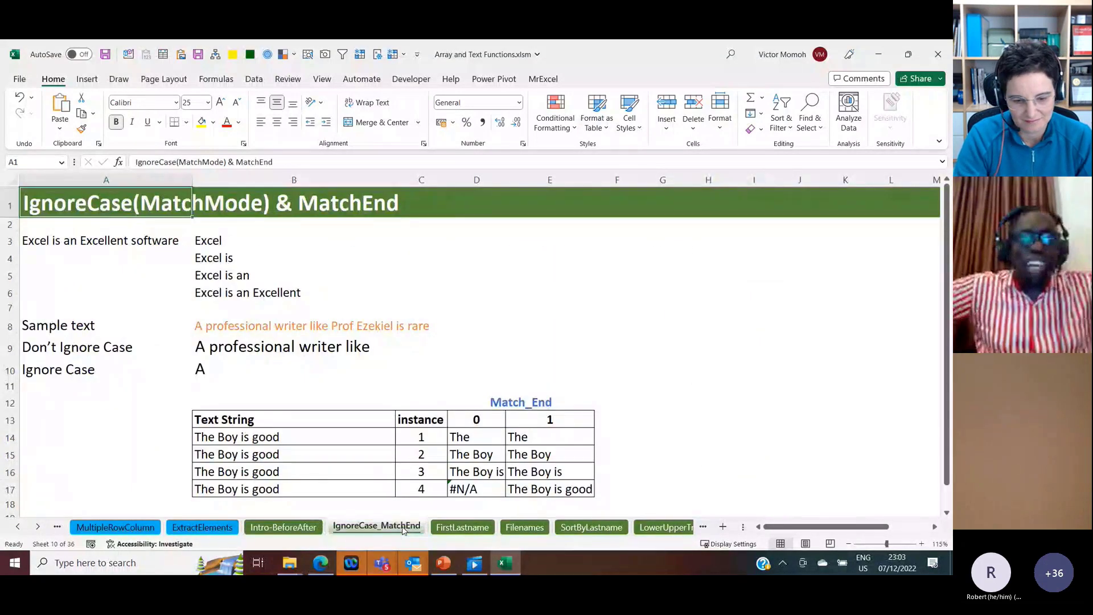
left_click(470, 528)
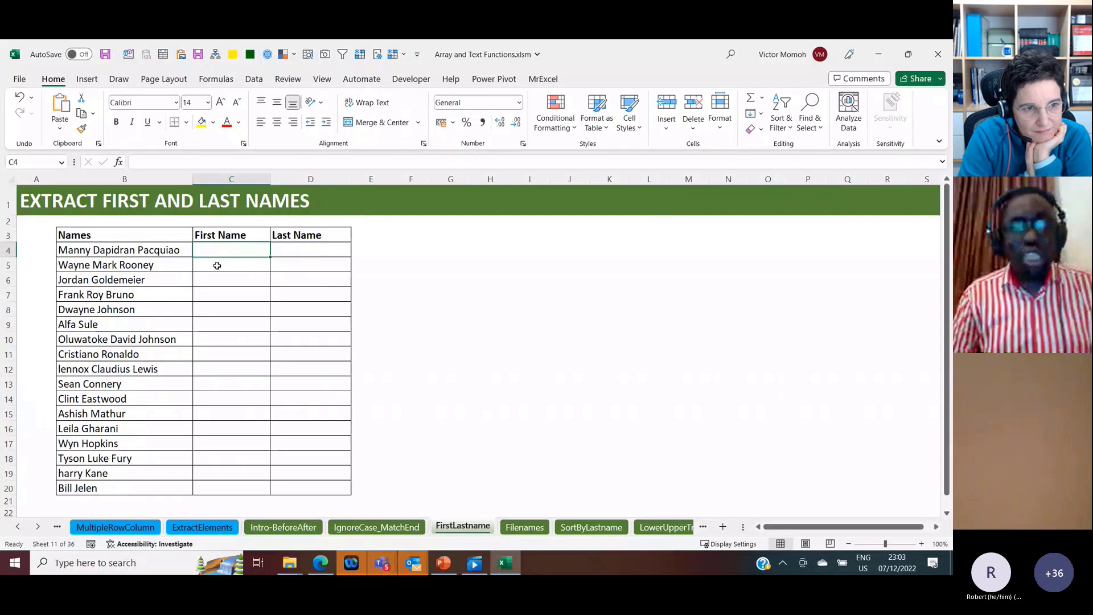
Step: Extract the first name from B4 into C4 with =TEXTBEFORE(B4," ")
type("=")
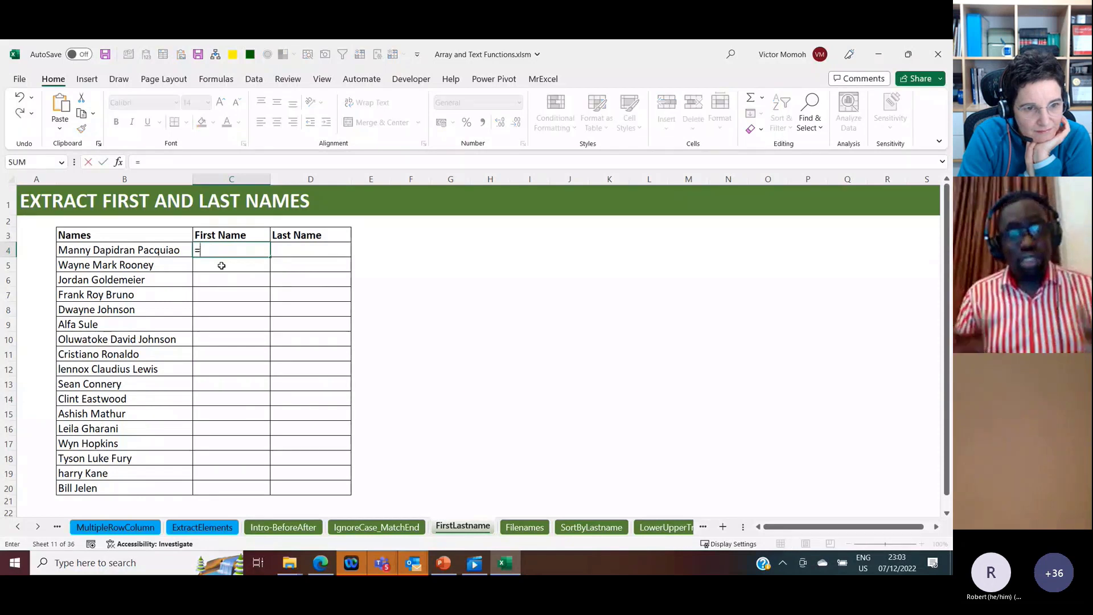
type("textbef")
key("Tab")
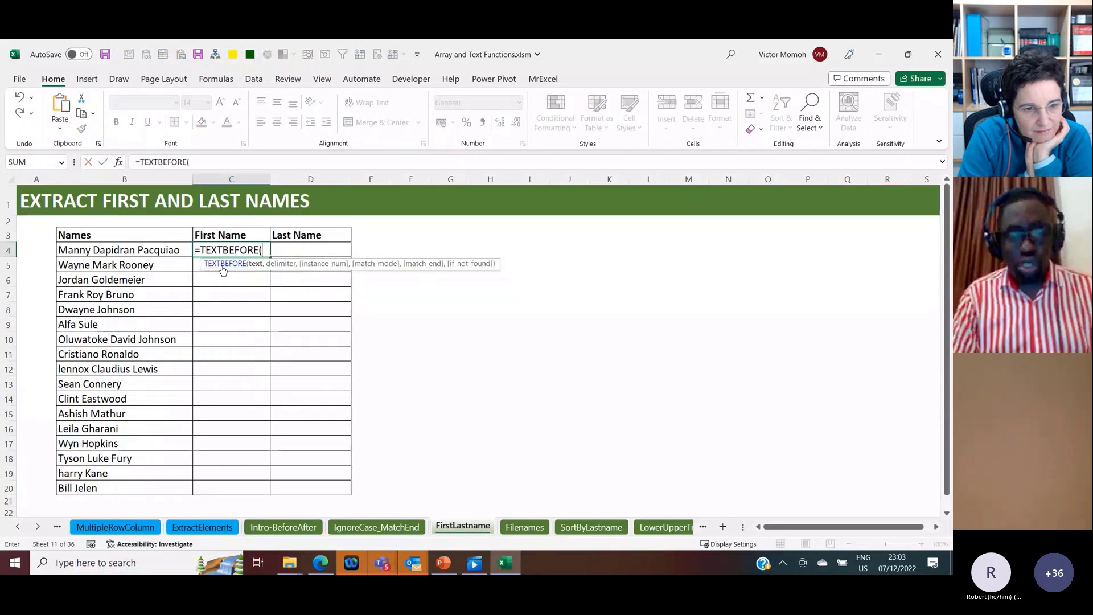
left_click(141, 246)
type(",")
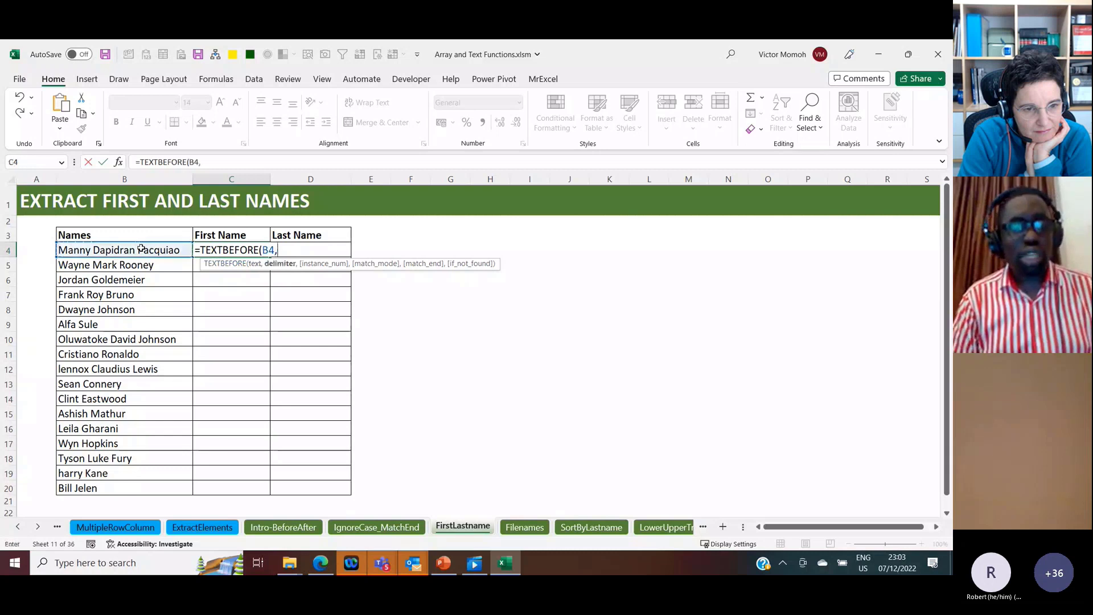
type("\" \"")
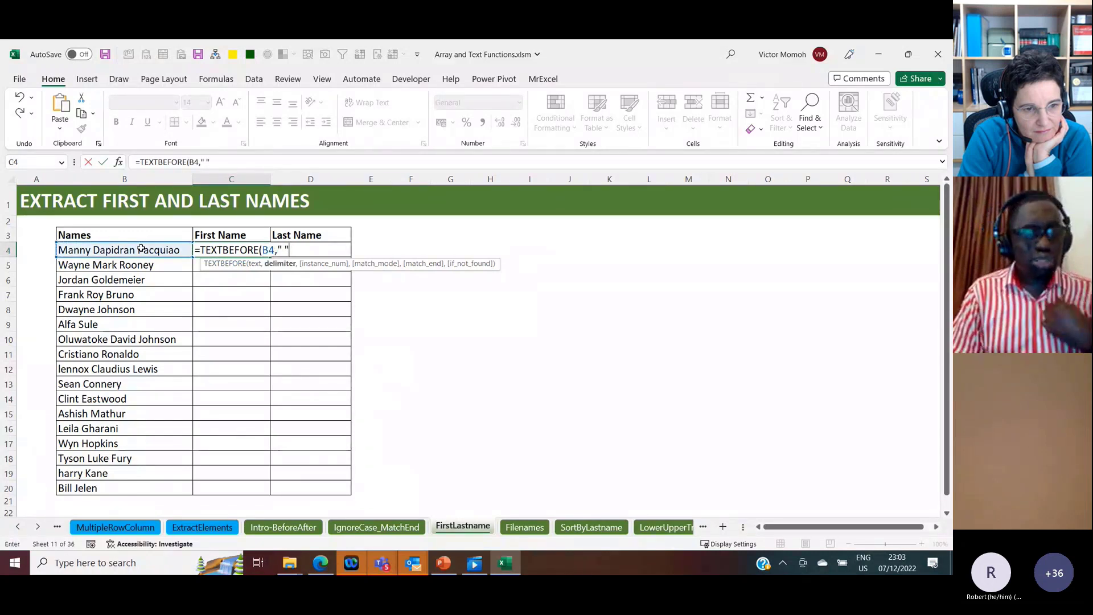
key("ctrl+Return")
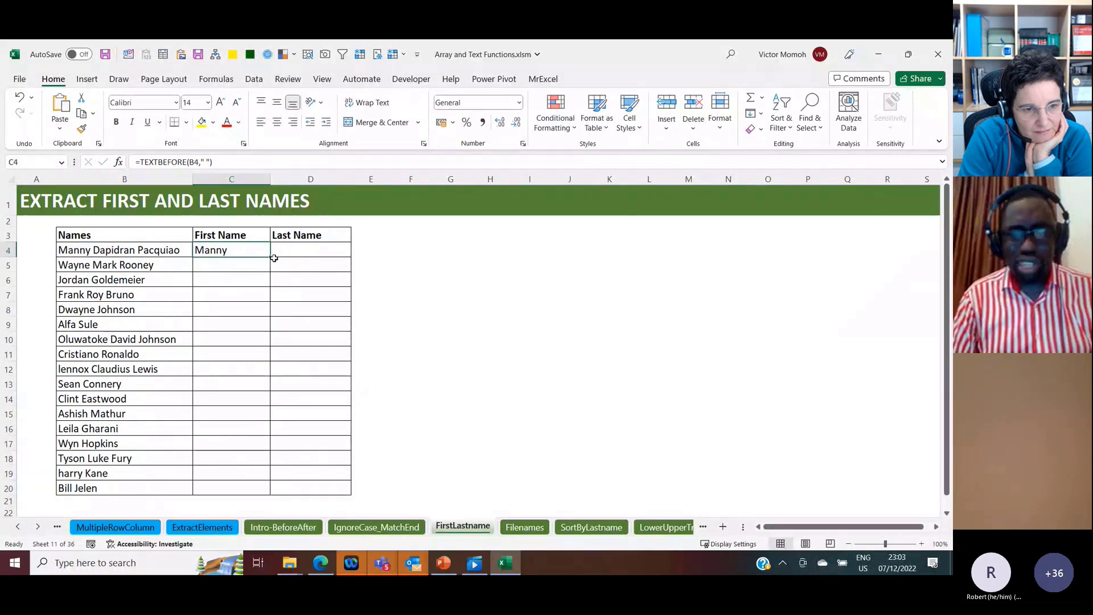
Step: Fill the C4 formula down the First Name column to C20, and clear the copies from C5:C20
double_click(271, 258)
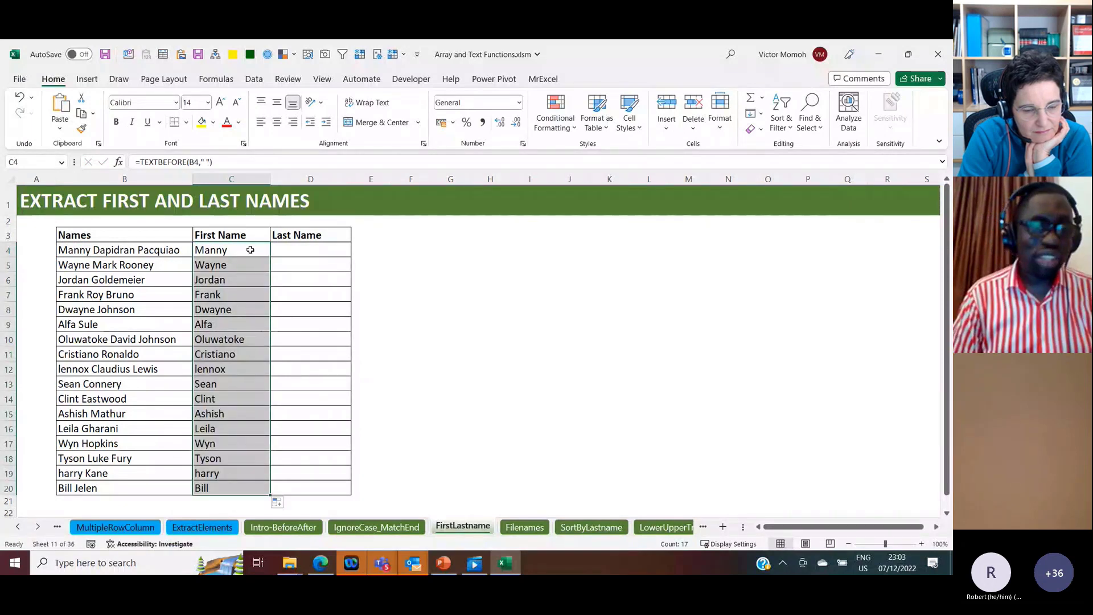
left_click(251, 250)
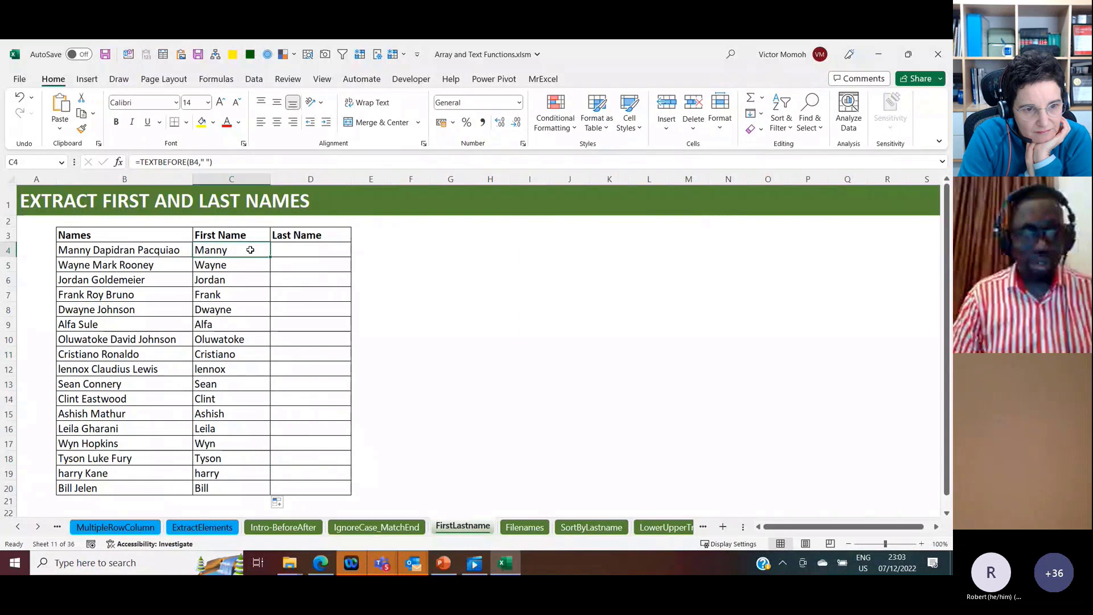
key("Down")
key("ctrl+shift+Down")
key("Delete")
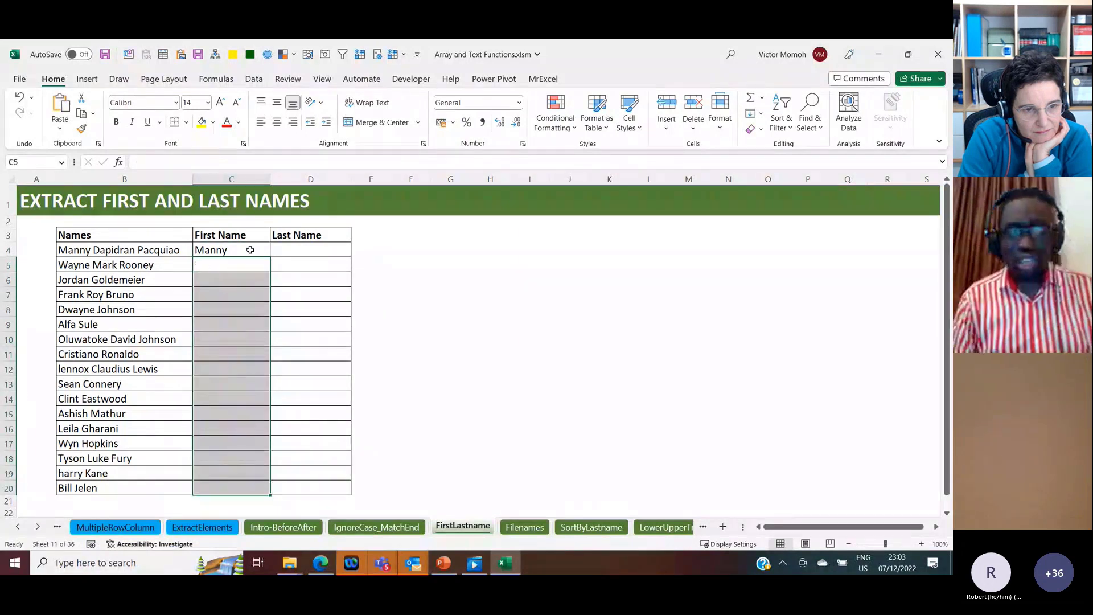
Step: Extend the text argument of the C4 TEXTBEFORE formula to B4:B20 so it spills all first names
left_click(251, 250)
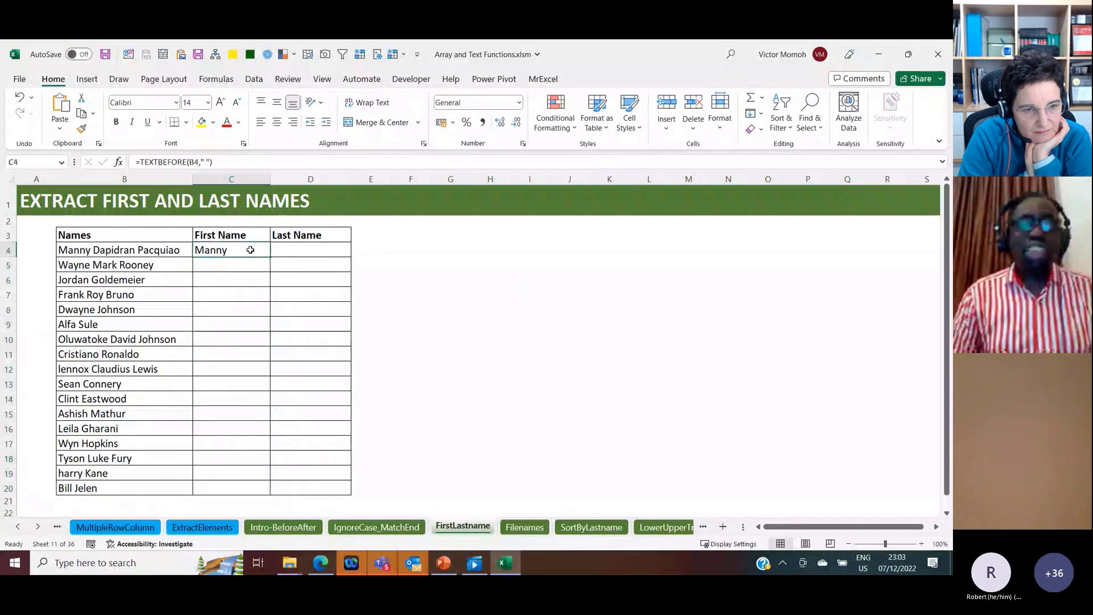
double_click(251, 250)
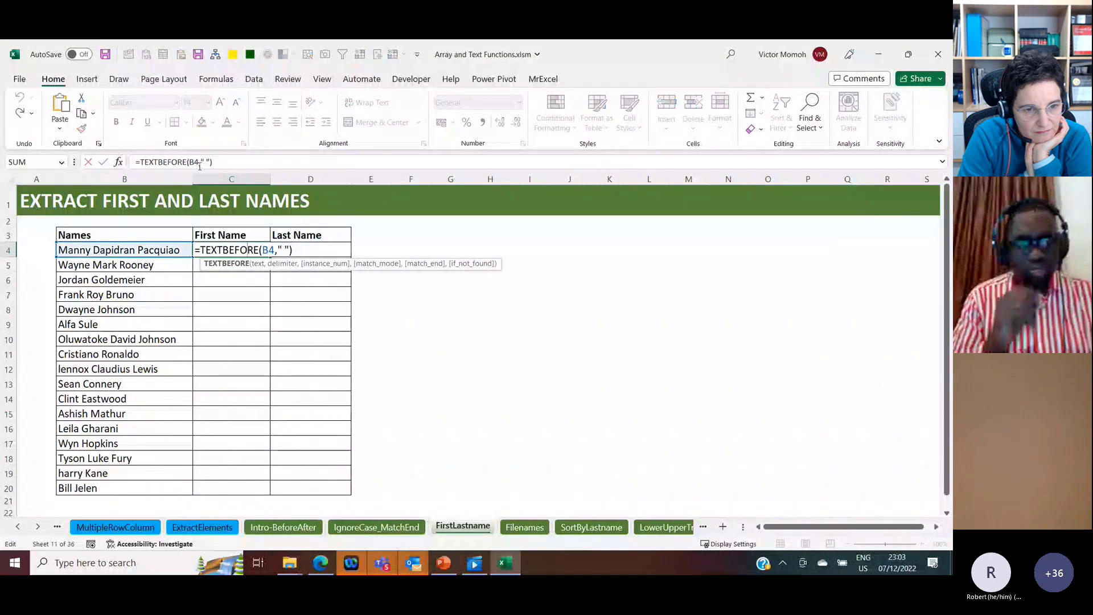
left_click(199, 163)
type(":B20")
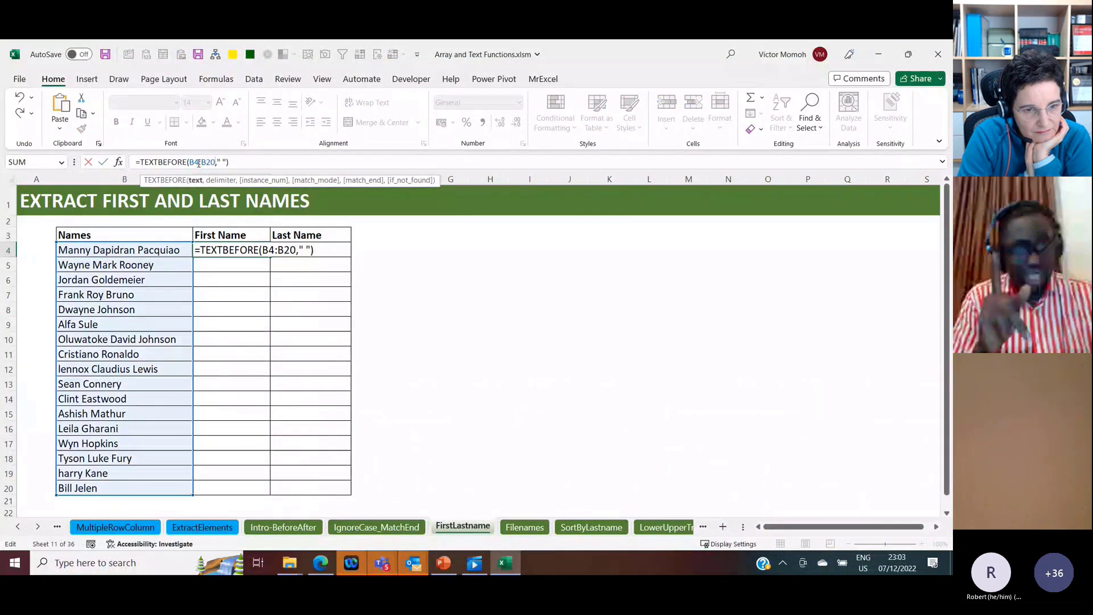
key("ctrl+Return")
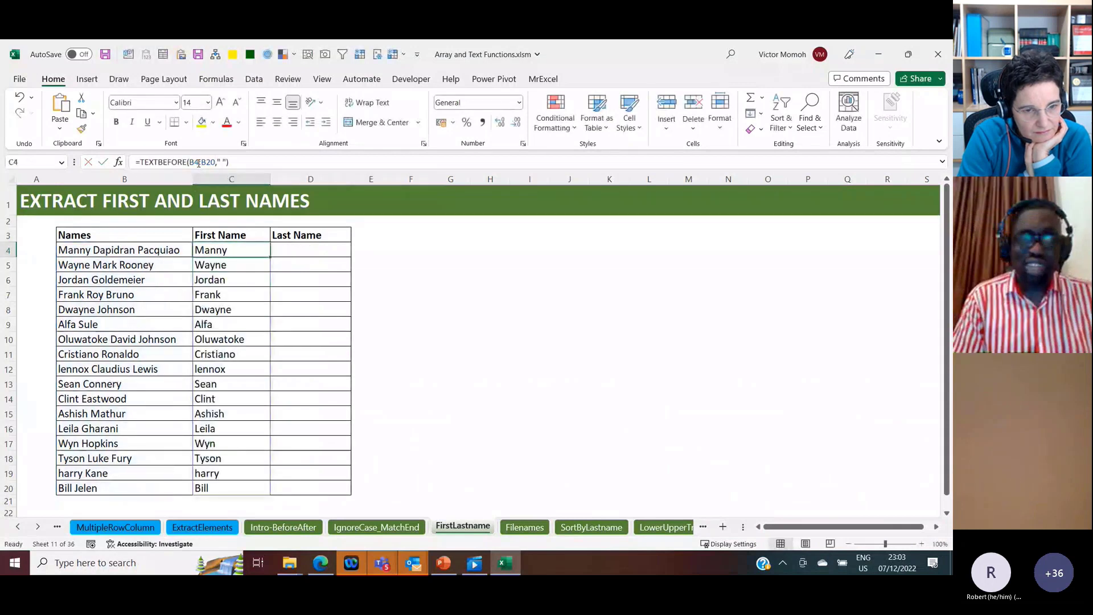
Step: Extract the last name from B4 into D4 with =TEXTAFTER(B4," ",-1)
key("Right")
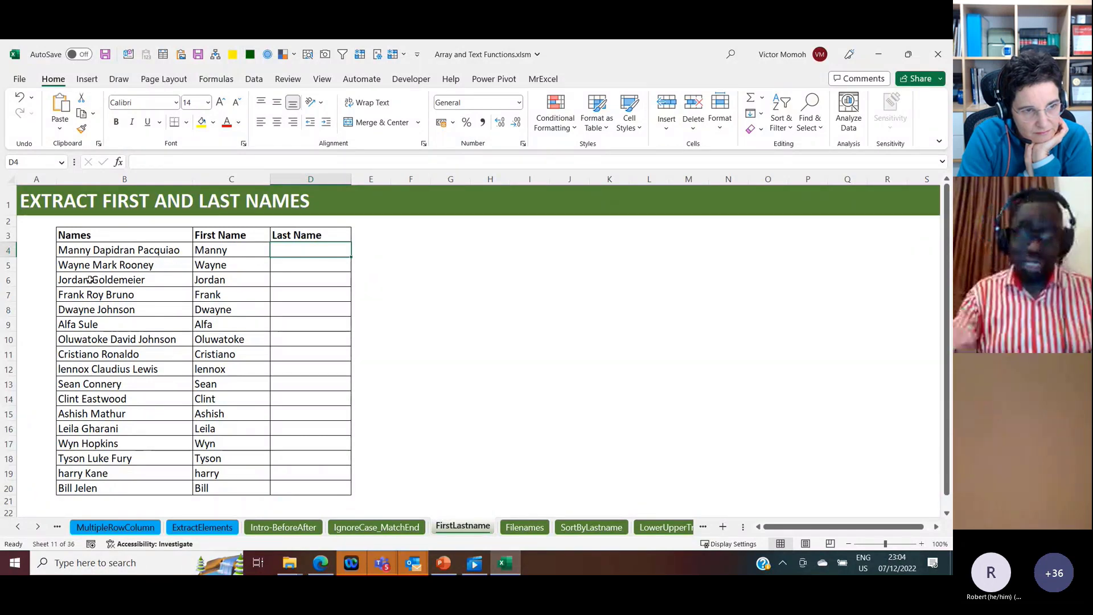
type("=text")
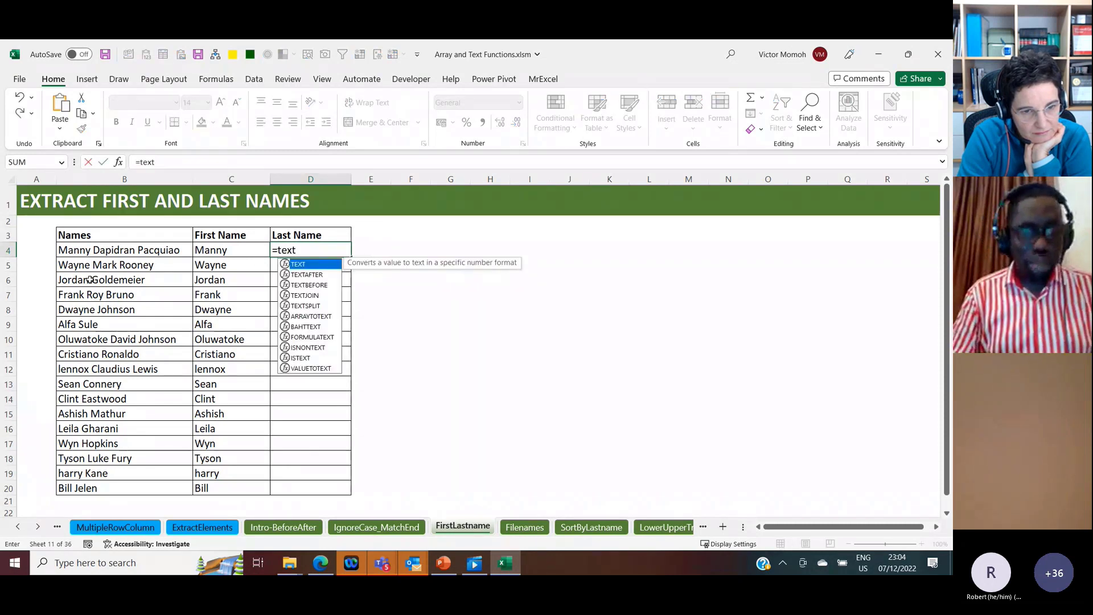
key("Down")
key("Tab")
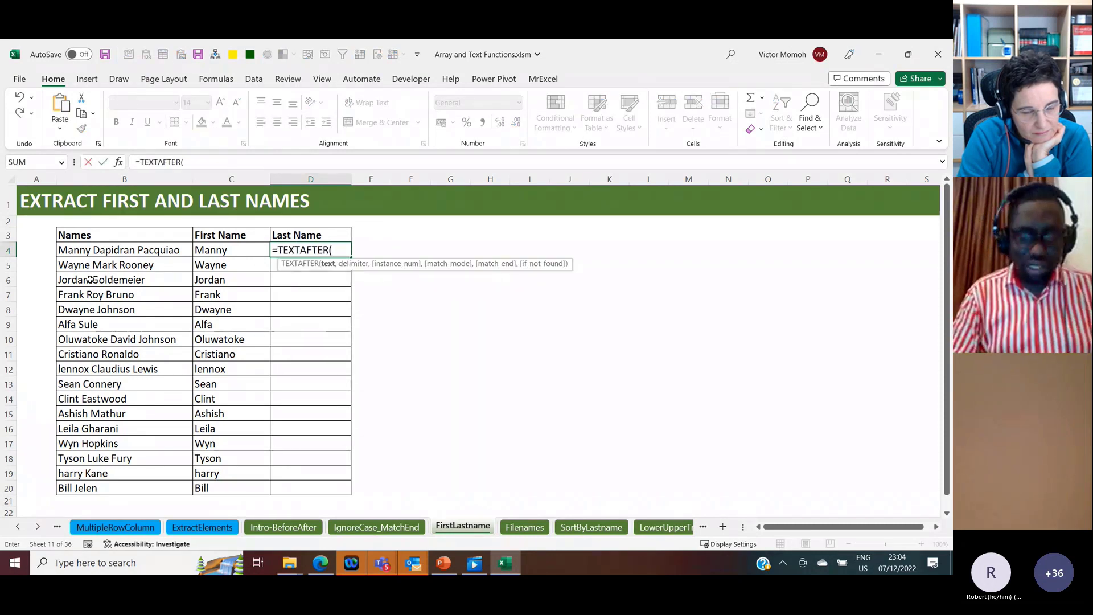
key("Left")
key("Left")
type(",")
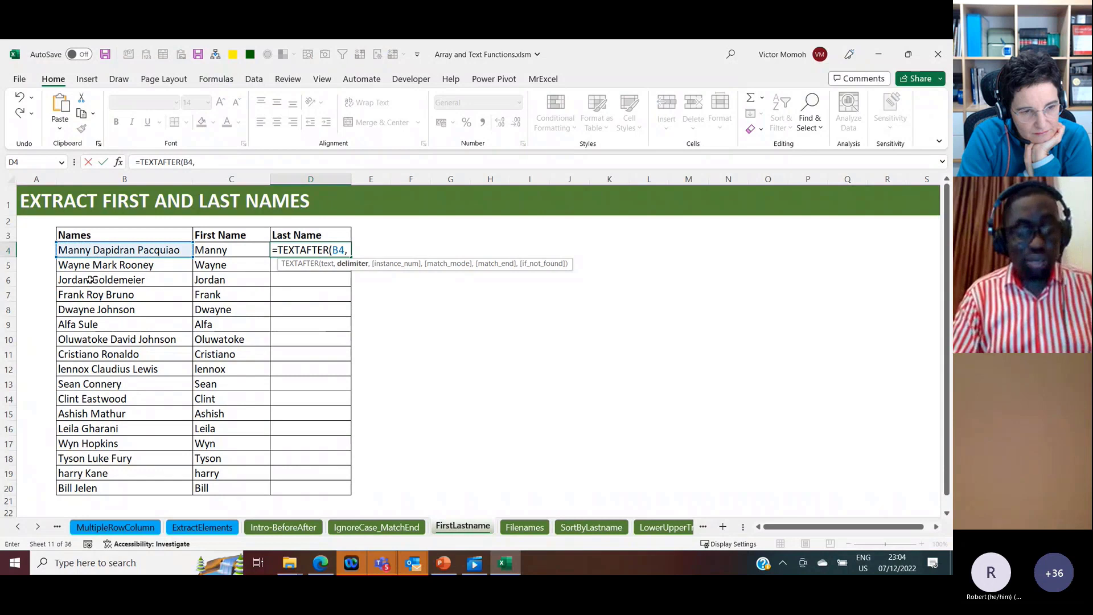
type("\" \",-1)")
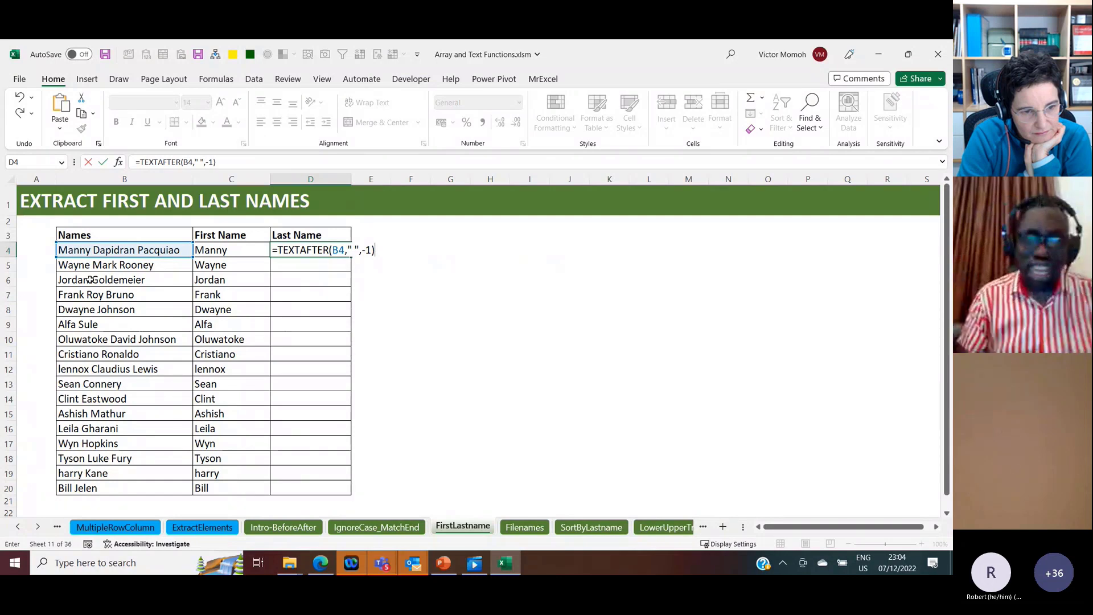
key("ctrl+Return")
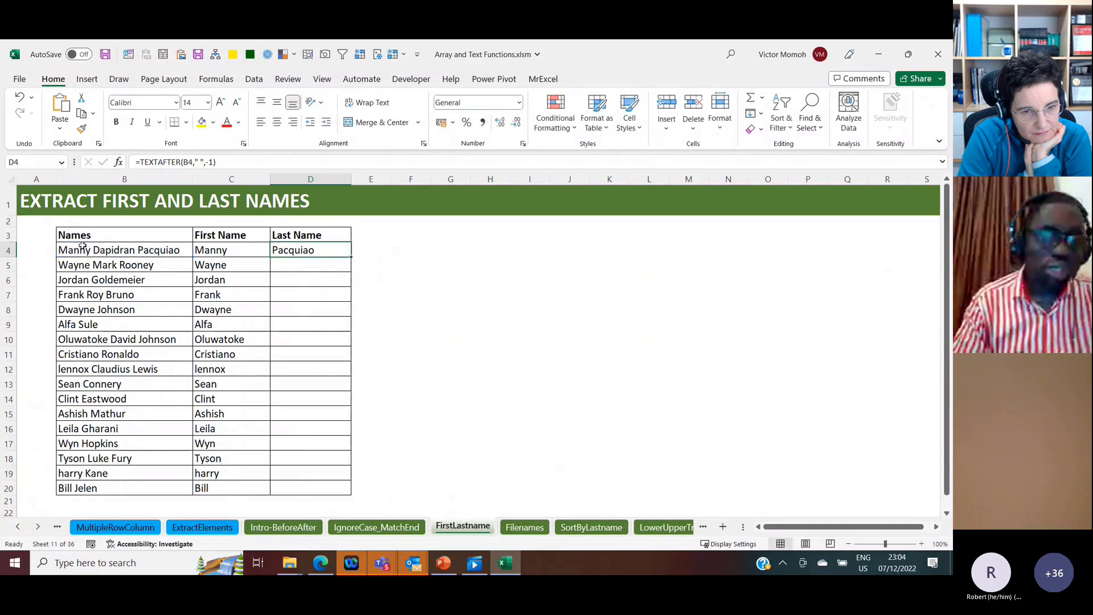
Step: Extend the text argument of the D4 TEXTAFTER formula to B4:B20 so it spills all last names
left_click(193, 164)
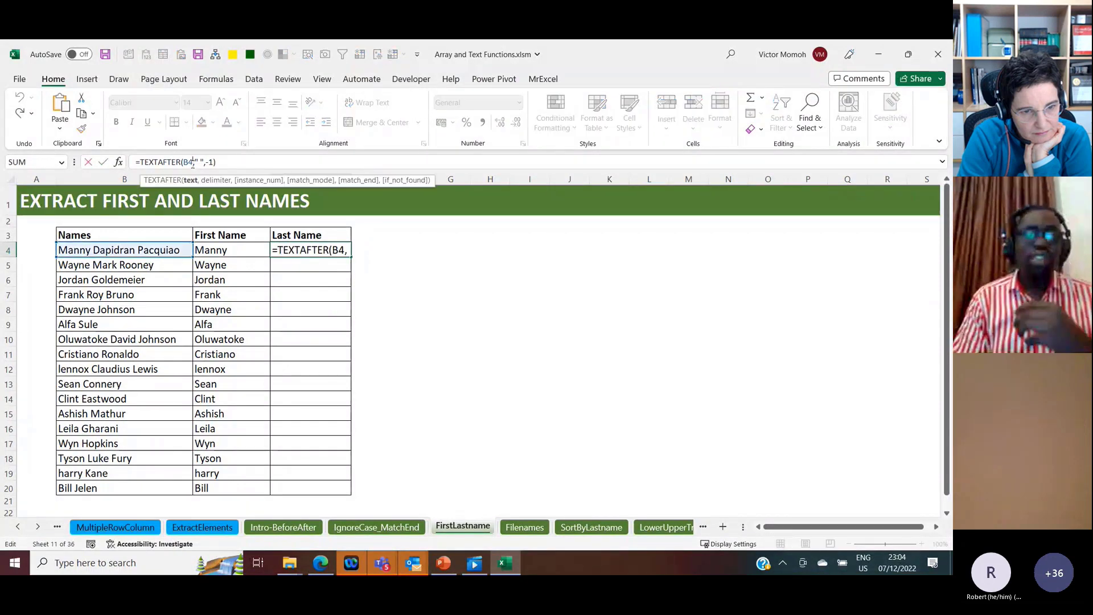
type(":B20")
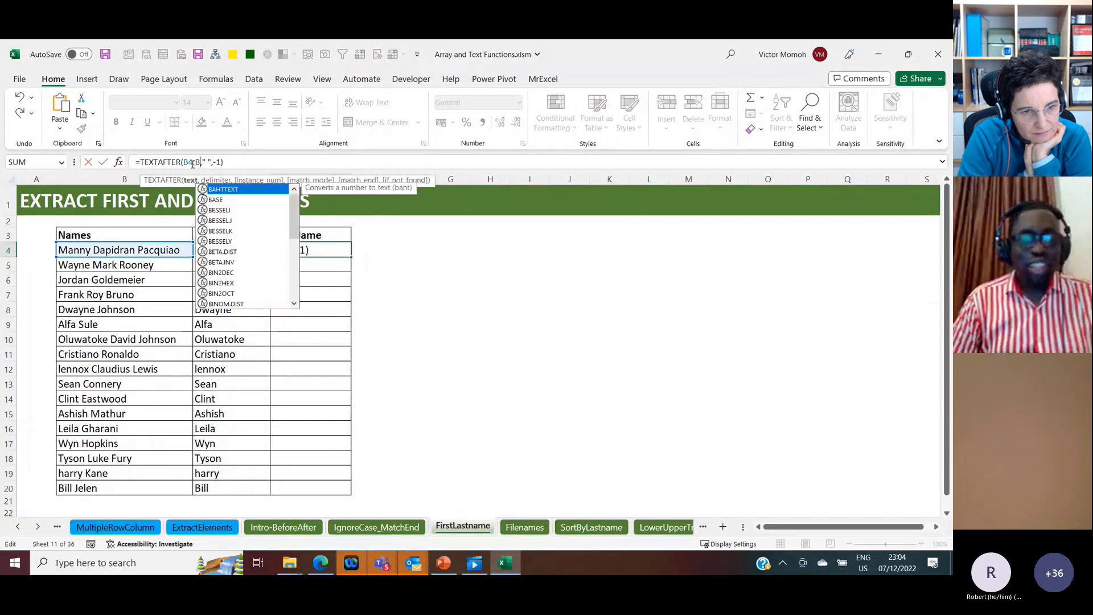
key("ctrl+Return")
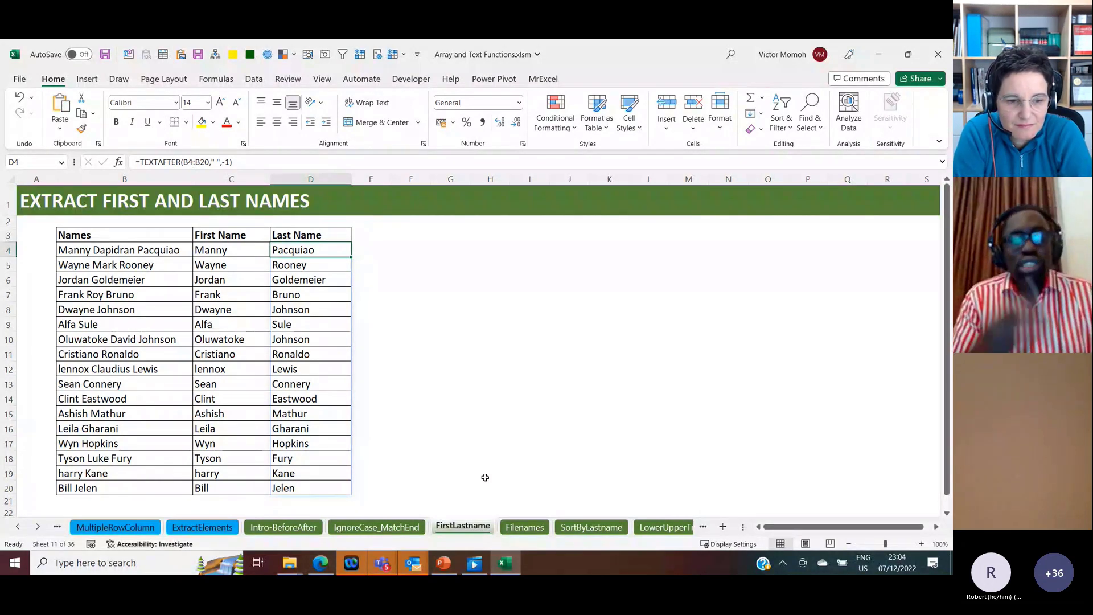
Step: Open the Filenames sheet and return the workbook path in D3 with =CELL("filename")
left_click(524, 527)
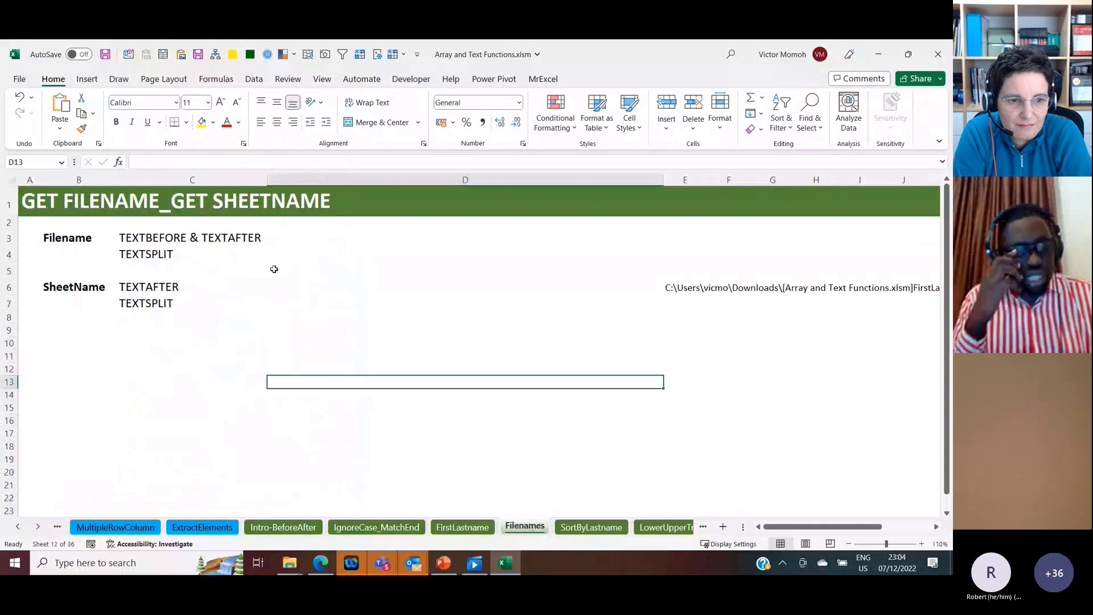
left_click(274, 237)
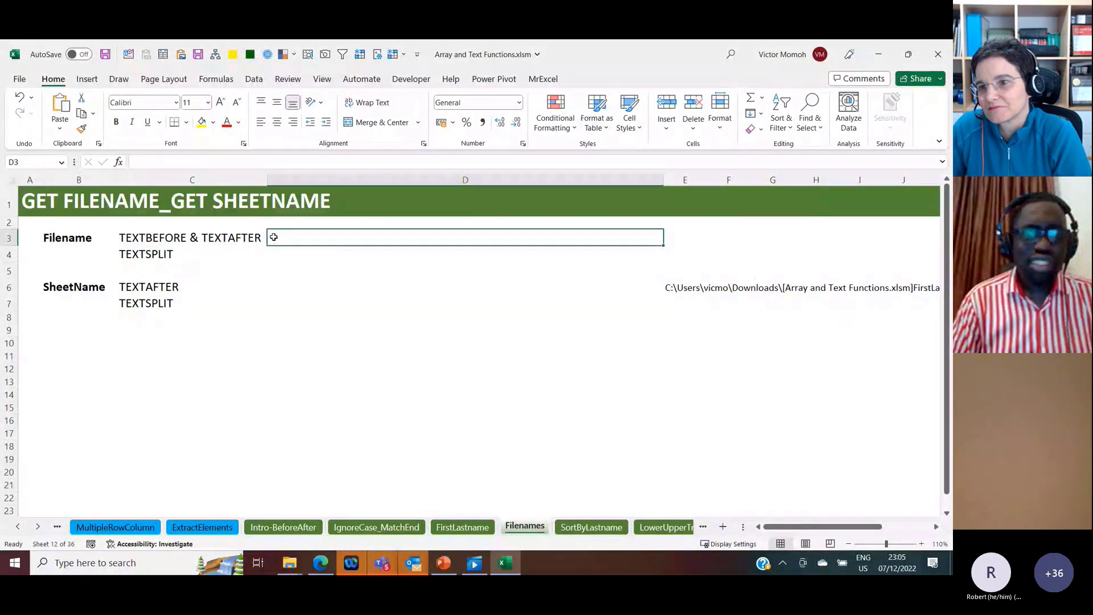
type("=CELL(\"filename\")")
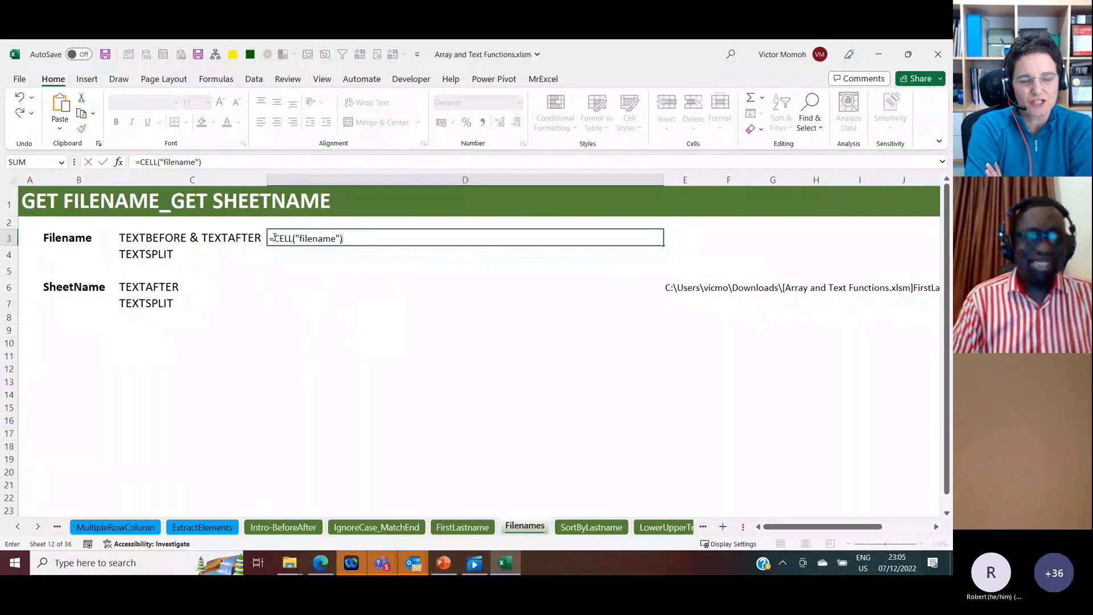
key("ctrl+Return")
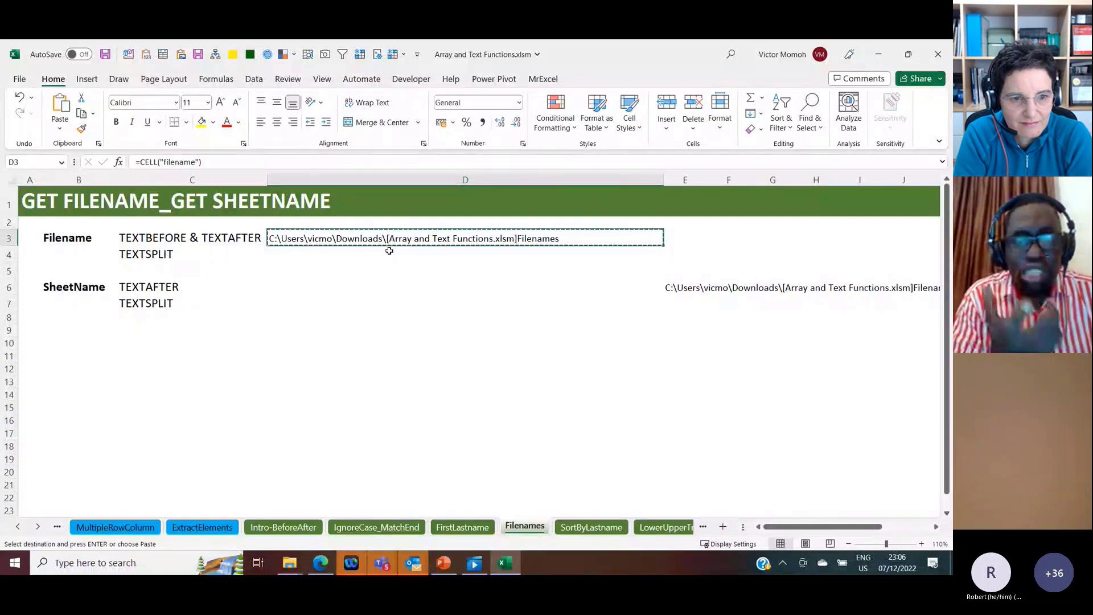
Step: Paste the D3 path as a static value into D2 and clear the formula from D3
key("ctrl+c")
key("Up")
key("ctrl+alt+v")
key("v")
key("Return")
key("Escape")
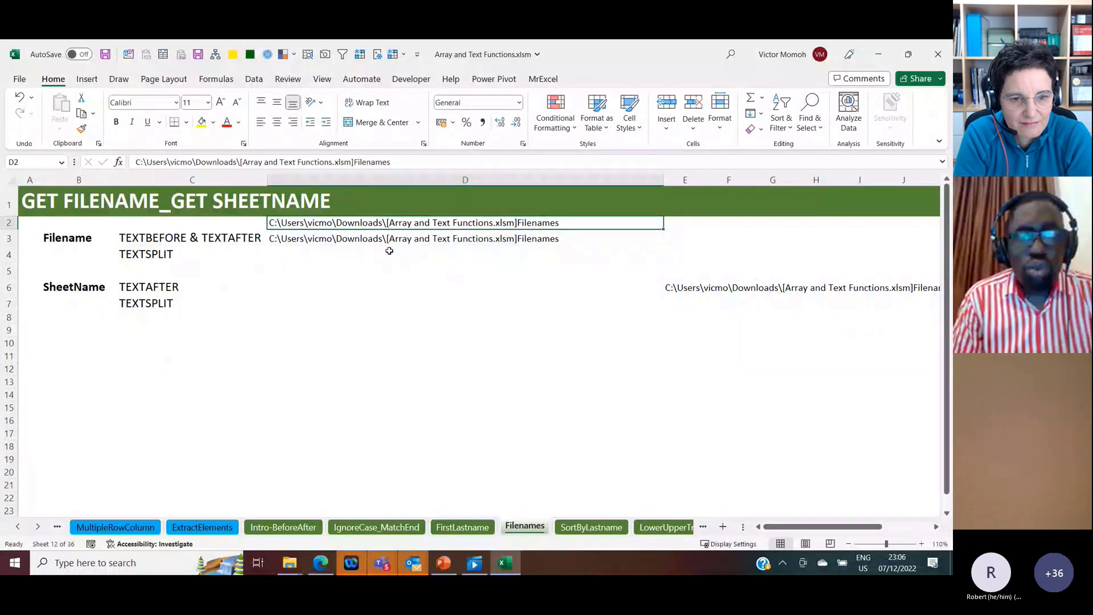
key("Down")
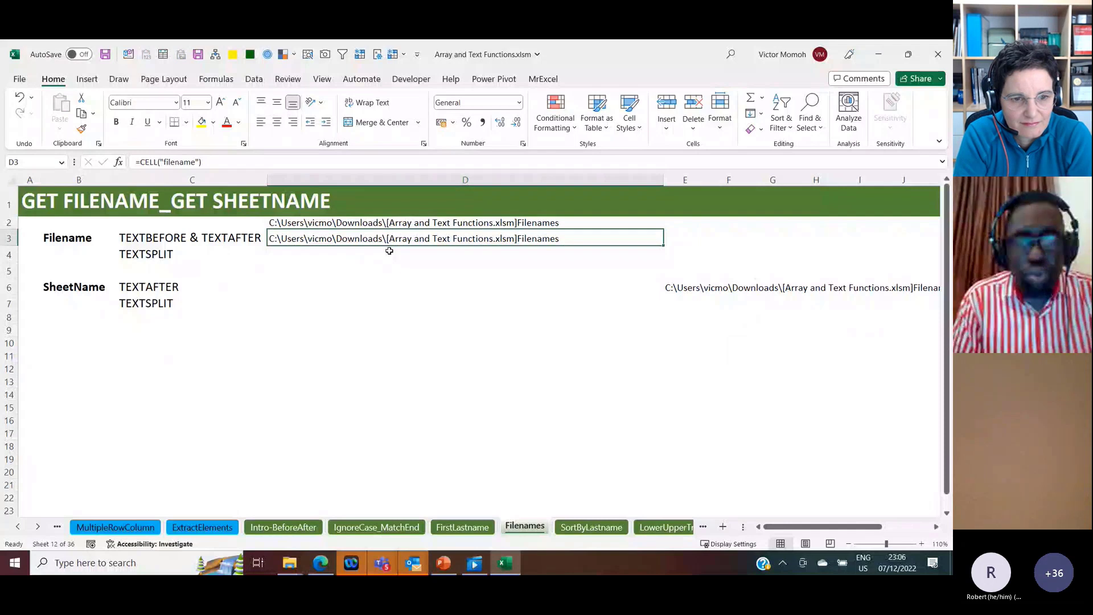
key("Delete")
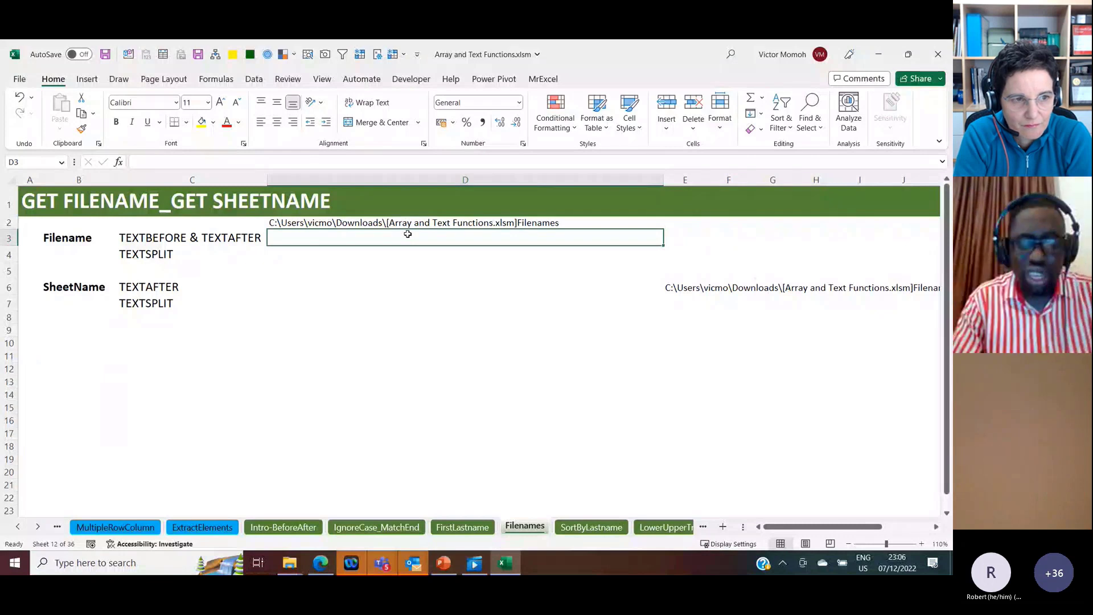
Step: Enter =TEXTBEFORE(D2,"]") in D3 to keep the part of the path before the closing bracket
type("=textb")
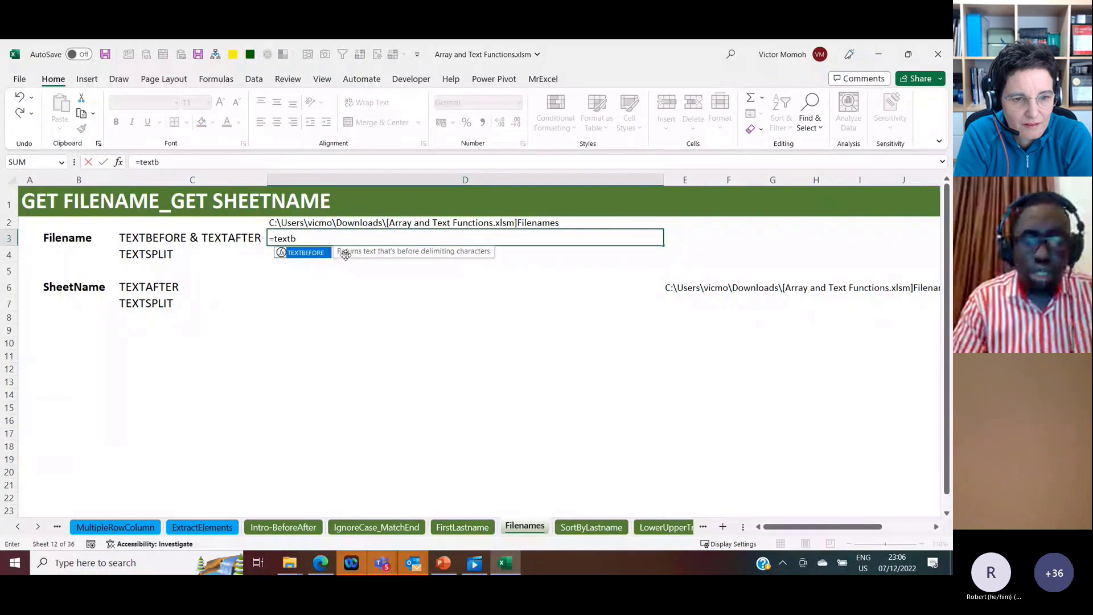
key("Tab")
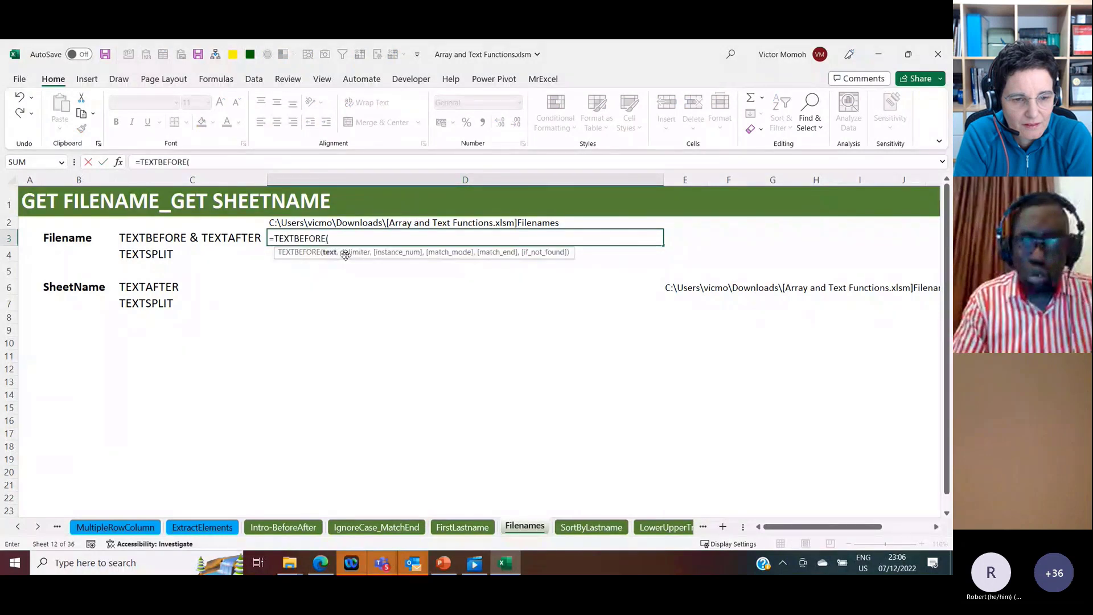
key("Left")
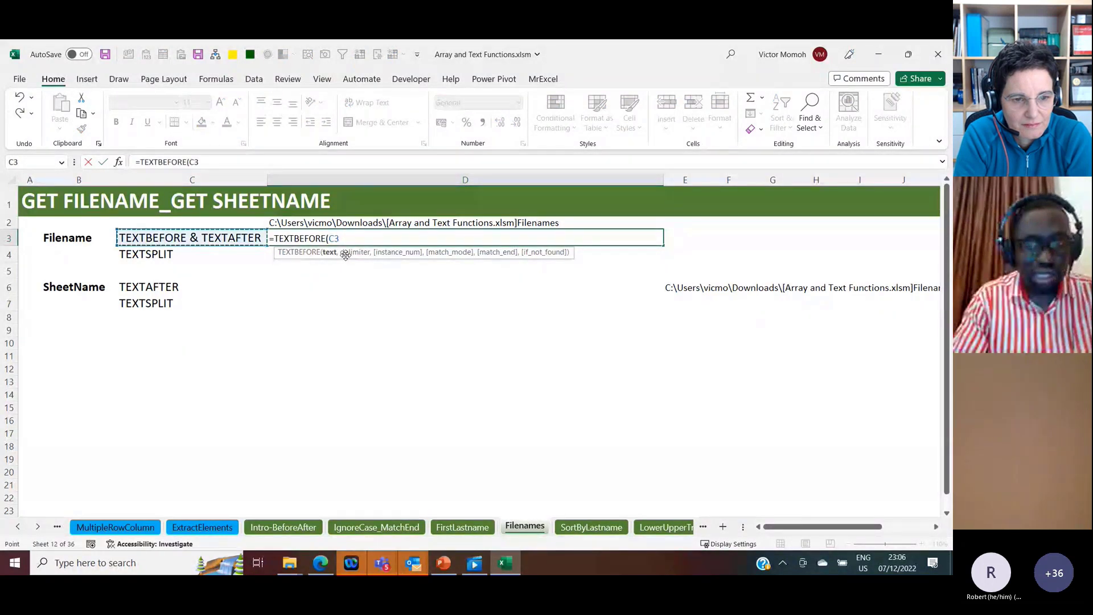
key("Up")
key("Right")
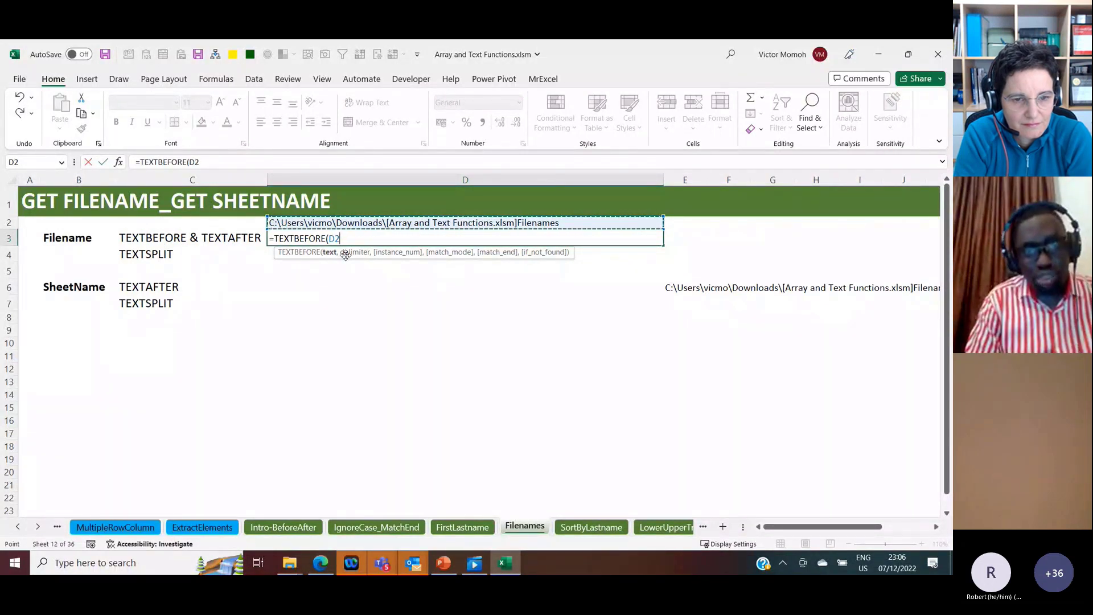
type(",")
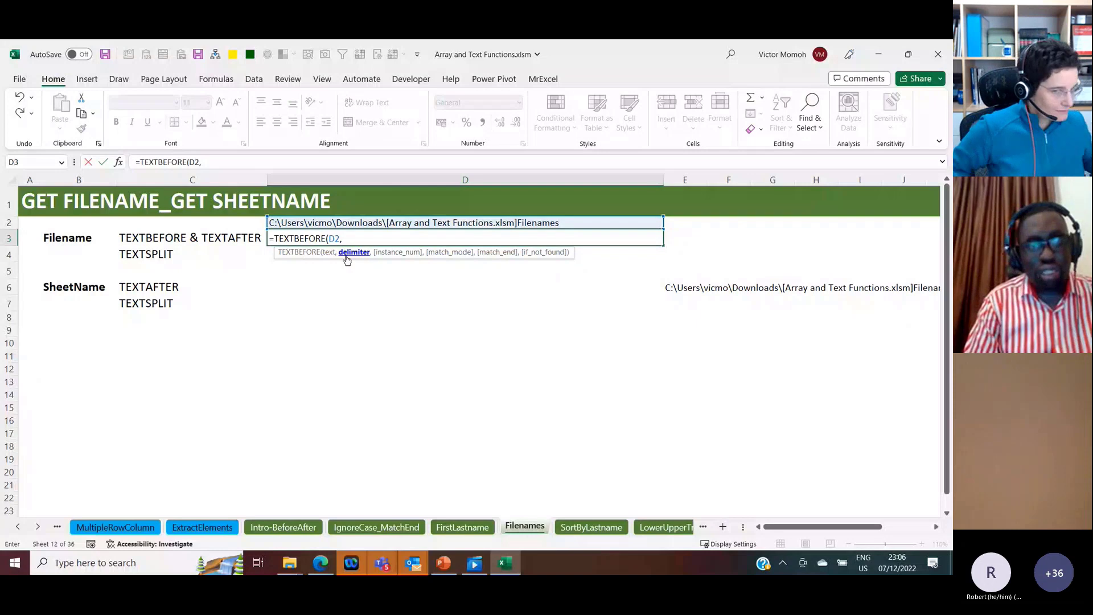
type("\"]")
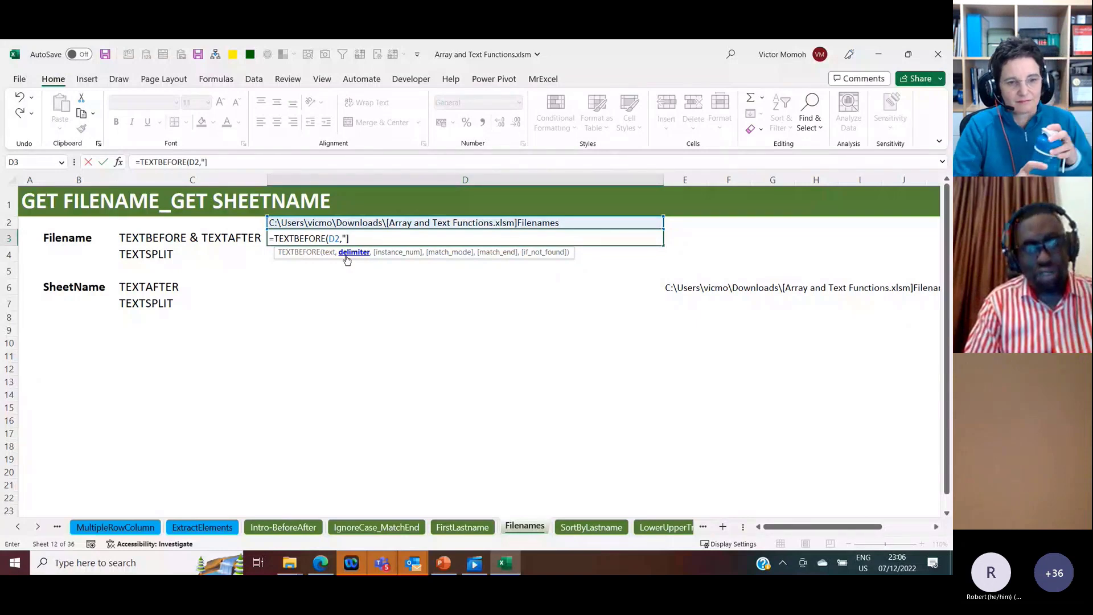
type("\")")
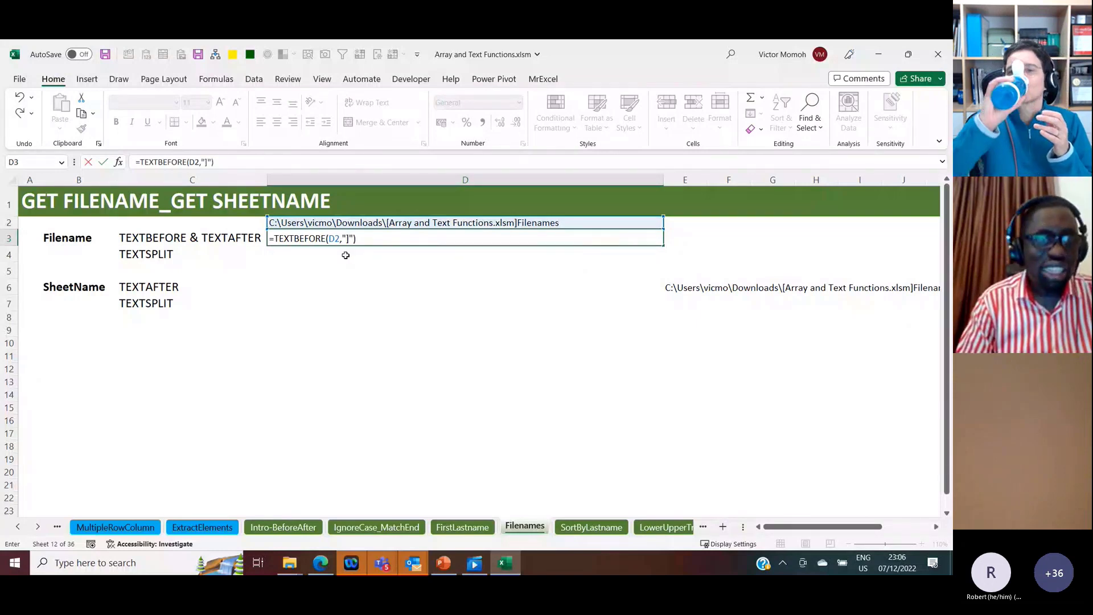
key("ctrl+Return")
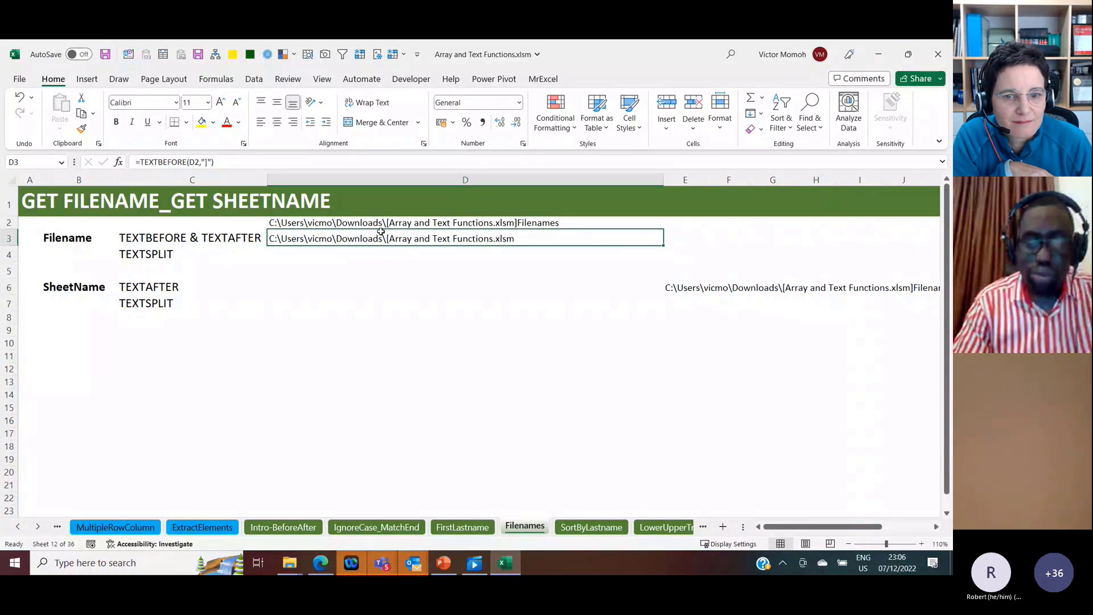
Step: Wrap the D3 TEXTBEFORE formula in TEXTAFTER so it returns only the file name following the opening bracket
left_click(141, 162)
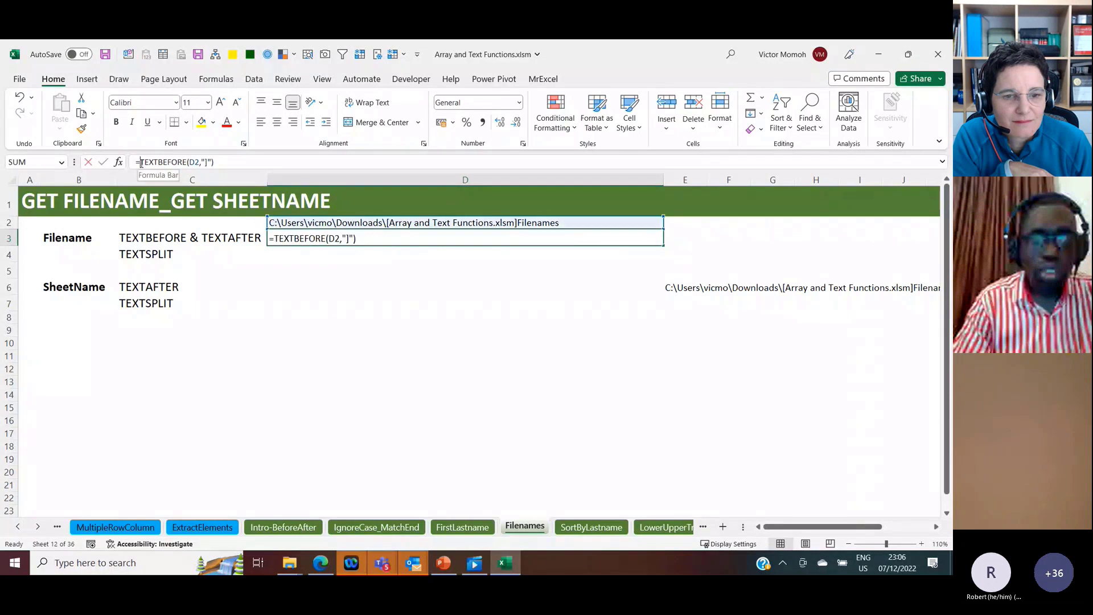
type("te")
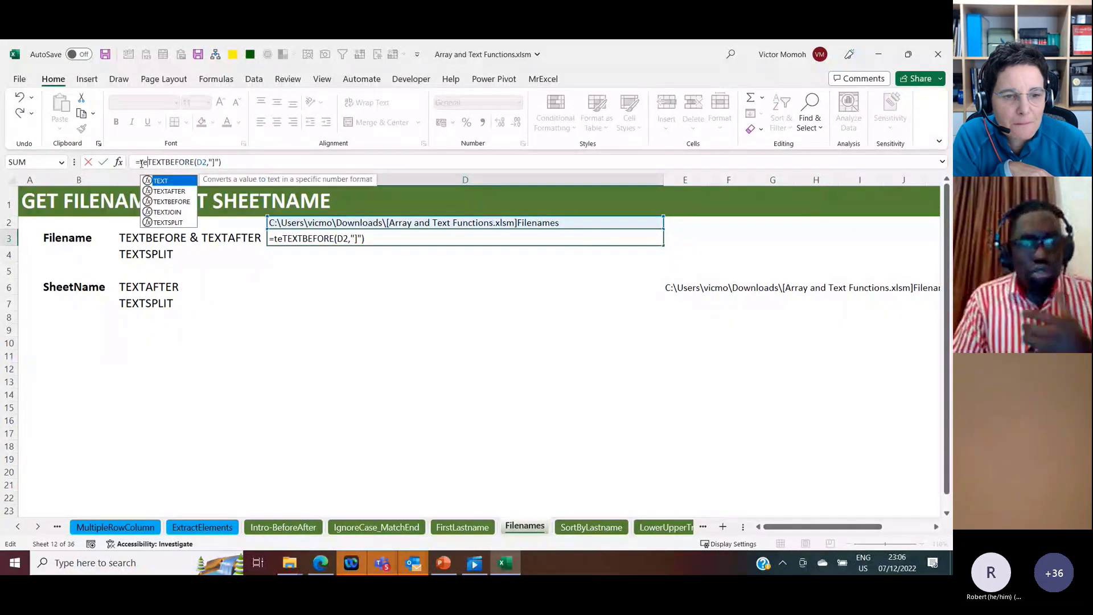
type("xta")
key("Tab")
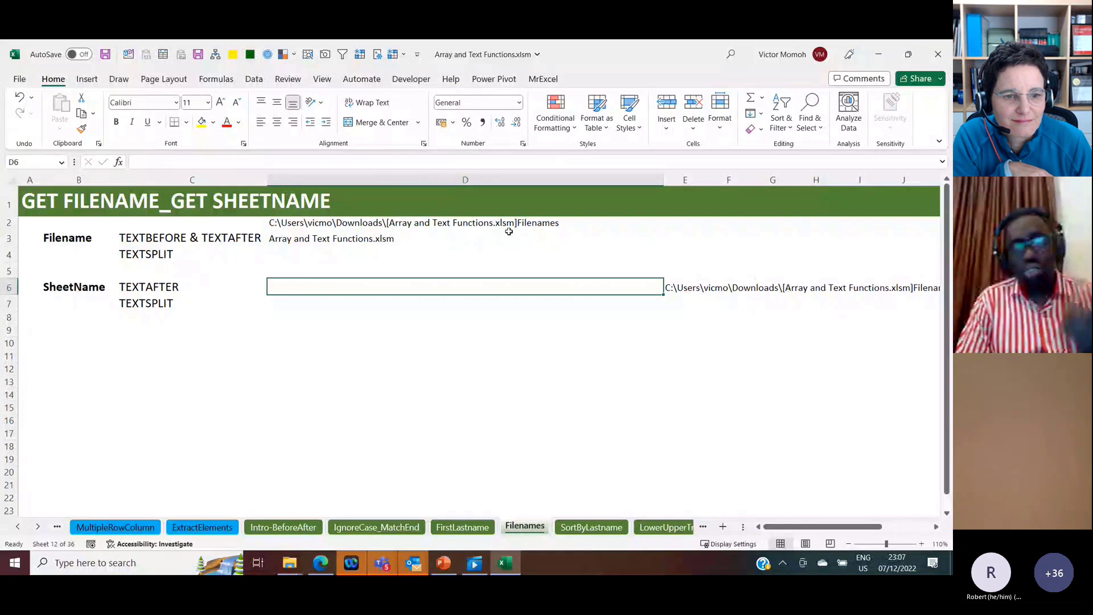
Step: Extract the sheet name from the D2 path into D6 with =TEXTAFTER(D2,"]")
type("=text")
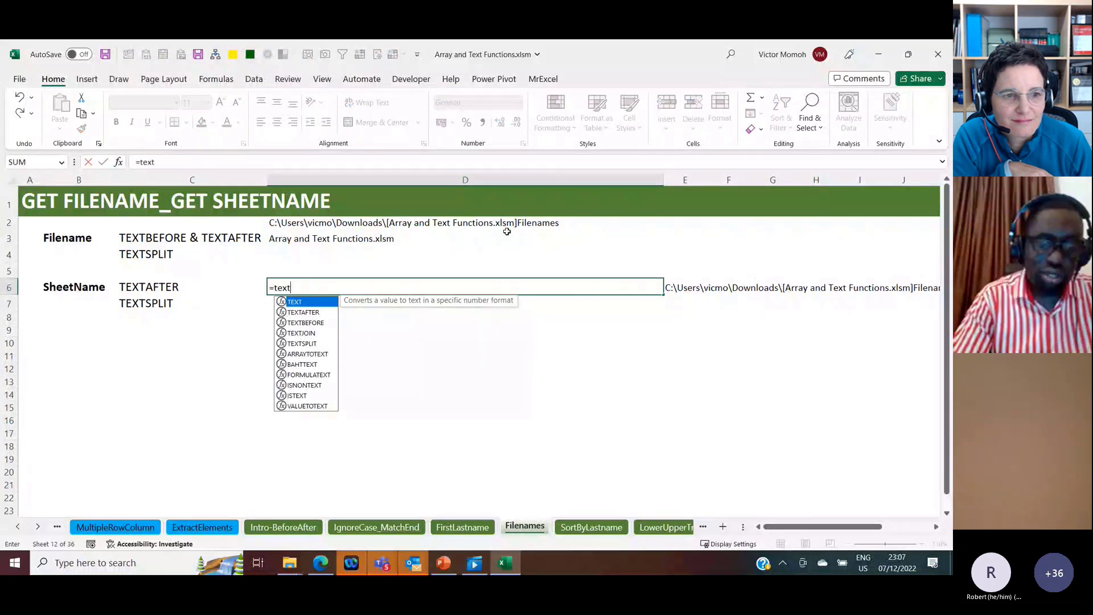
key("Down")
key("Tab")
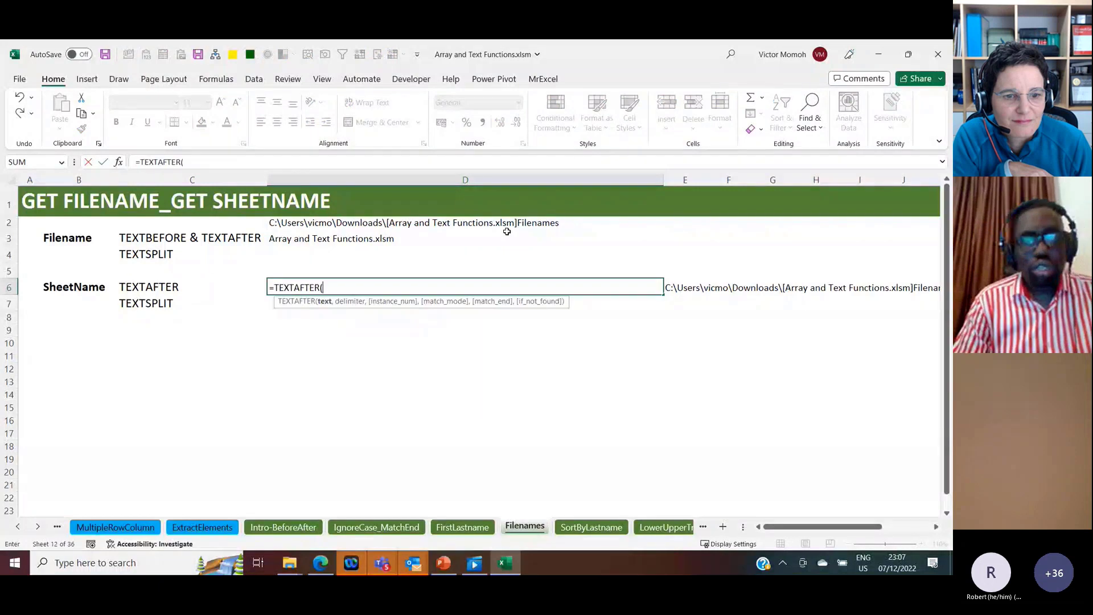
left_click(507, 233)
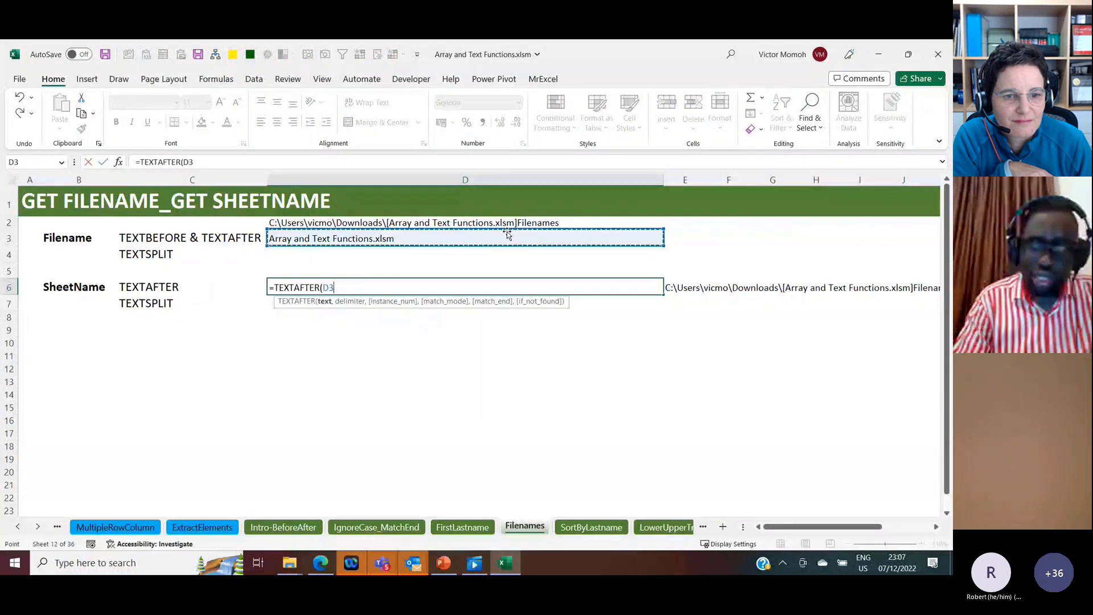
key("Up")
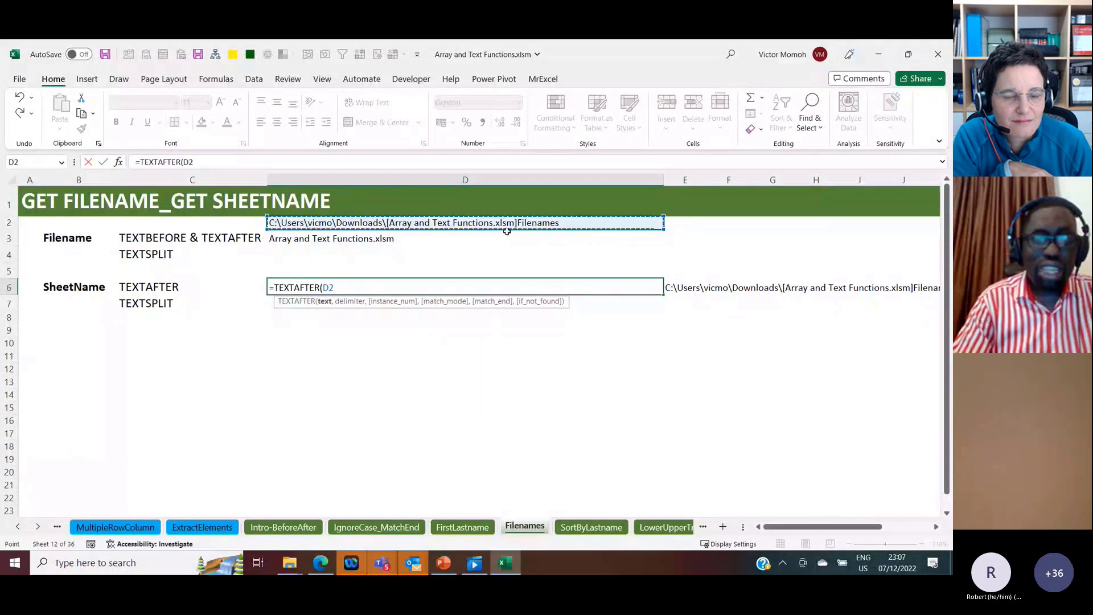
type(",\"]\")")
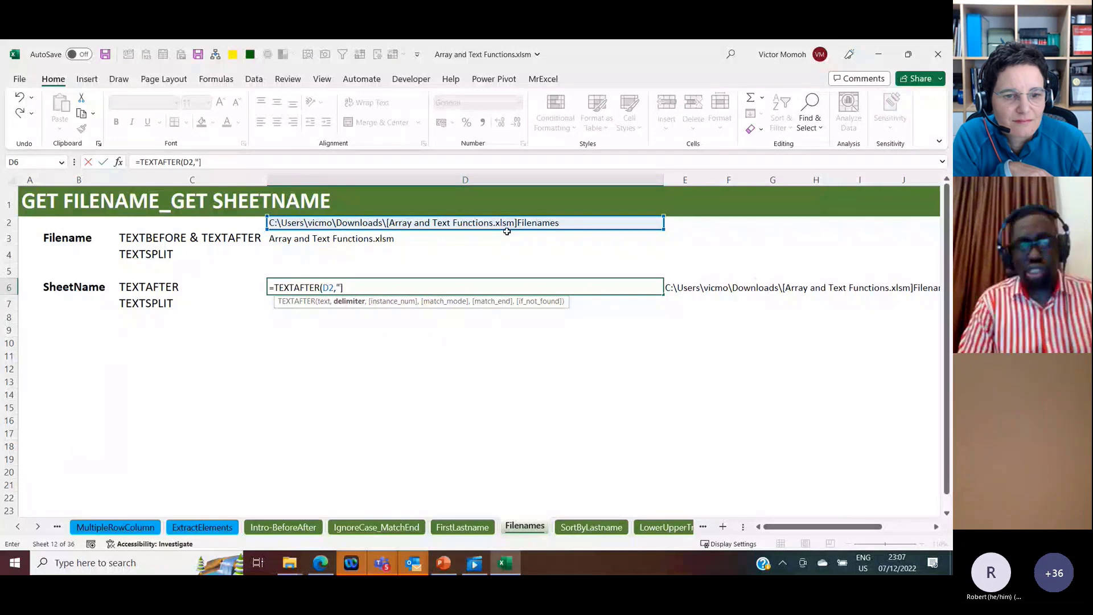
key("ctrl+Return")
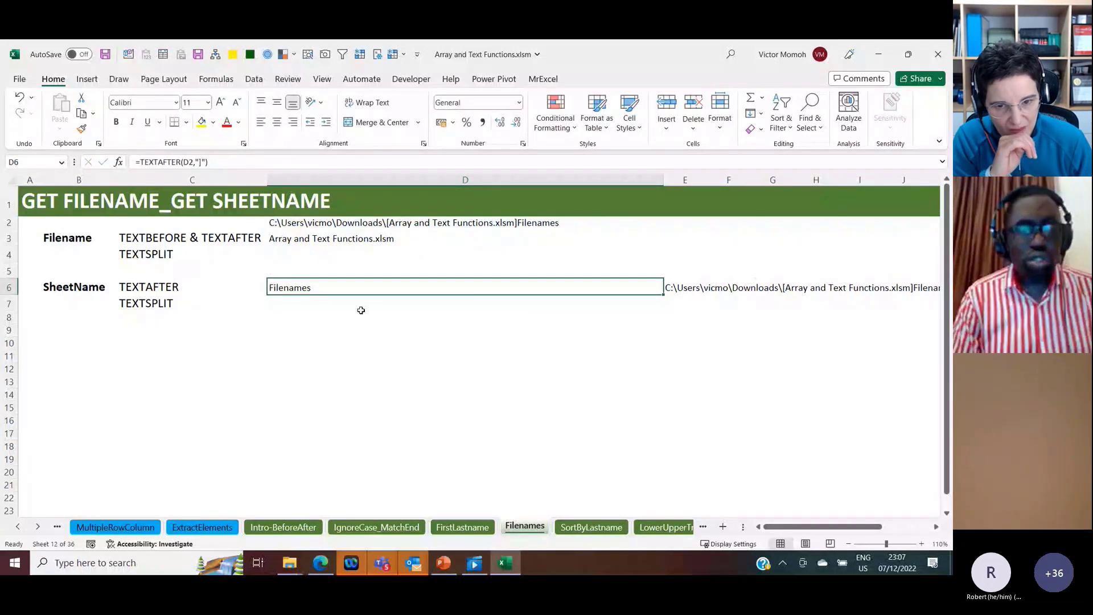
Step: Enter =SheetList in D8 to spill the workbook's sheet references across the row
left_click(333, 317)
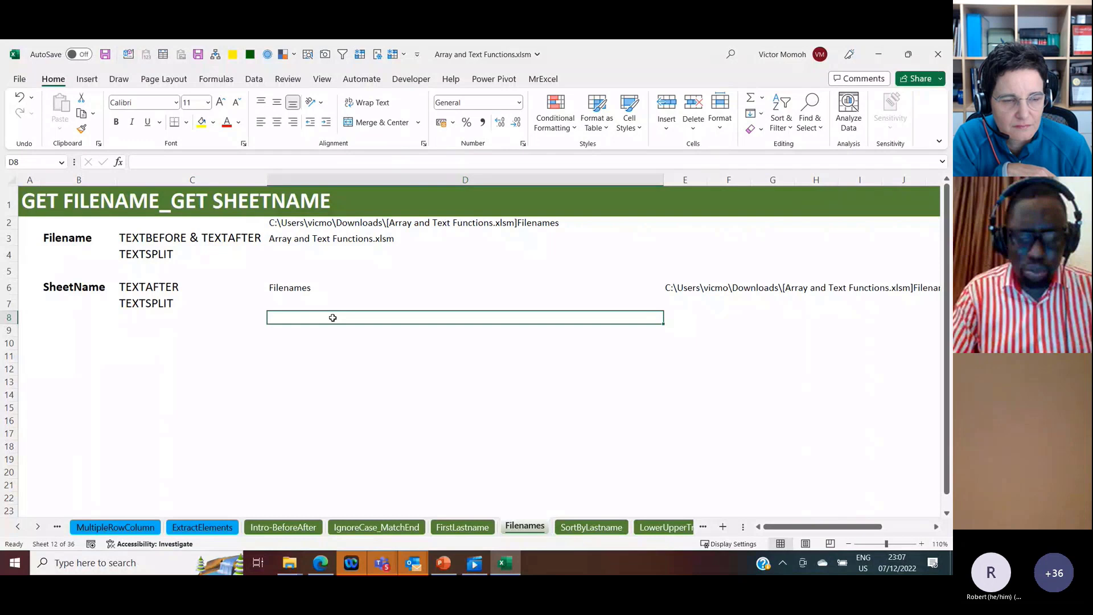
type("=sheet")
key("Tab")
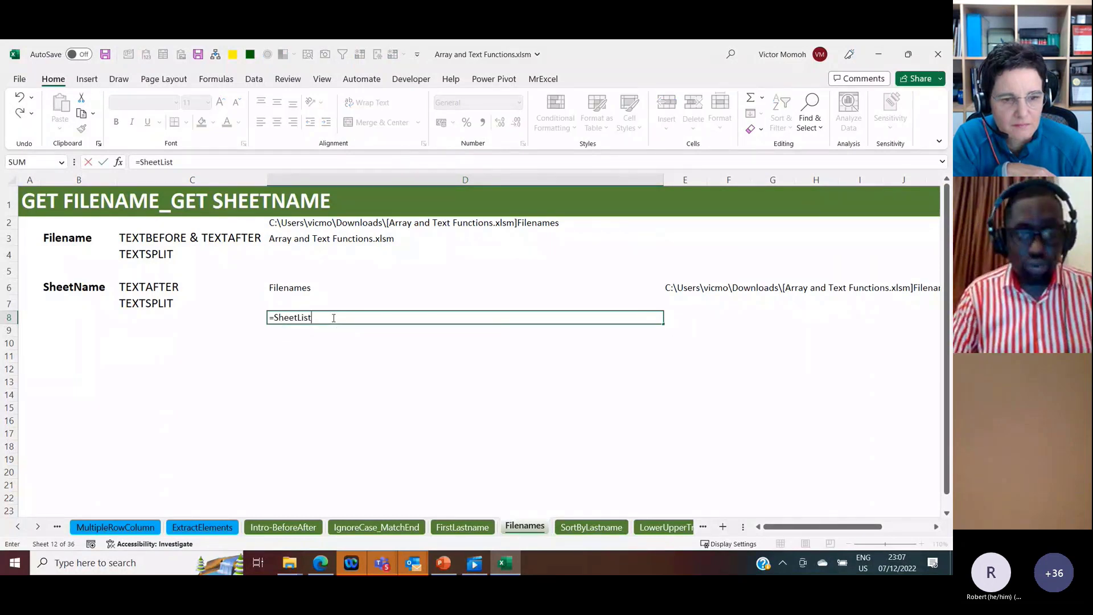
key("ctrl+Return")
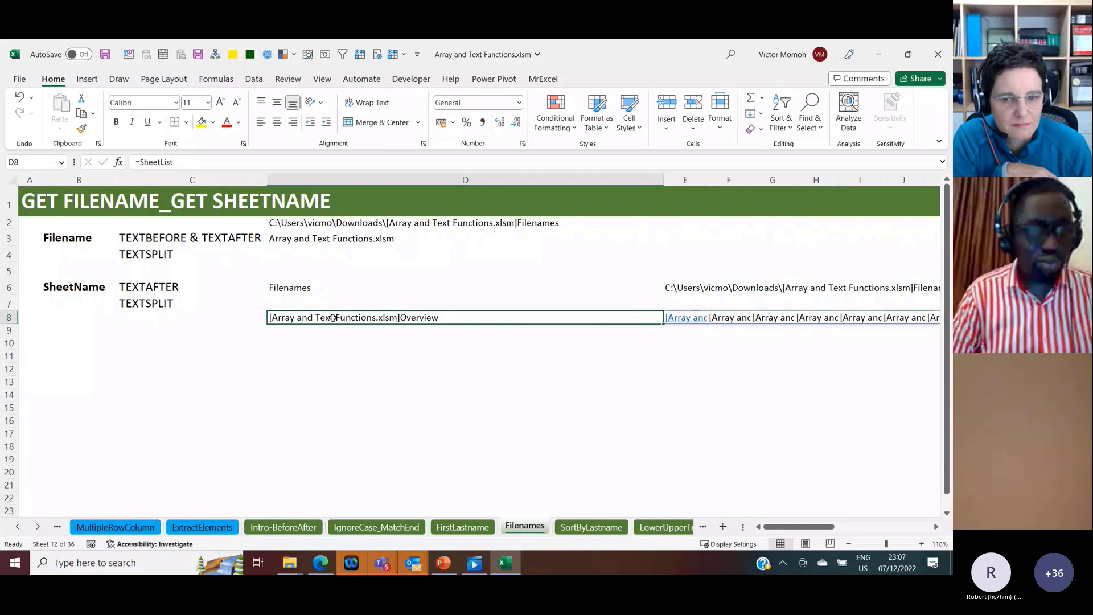
Step: Wrap the D8 formula as =TRANSPOSE(SheetList) so the sheet references spill down the column
left_click(140, 162)
type("transpos")
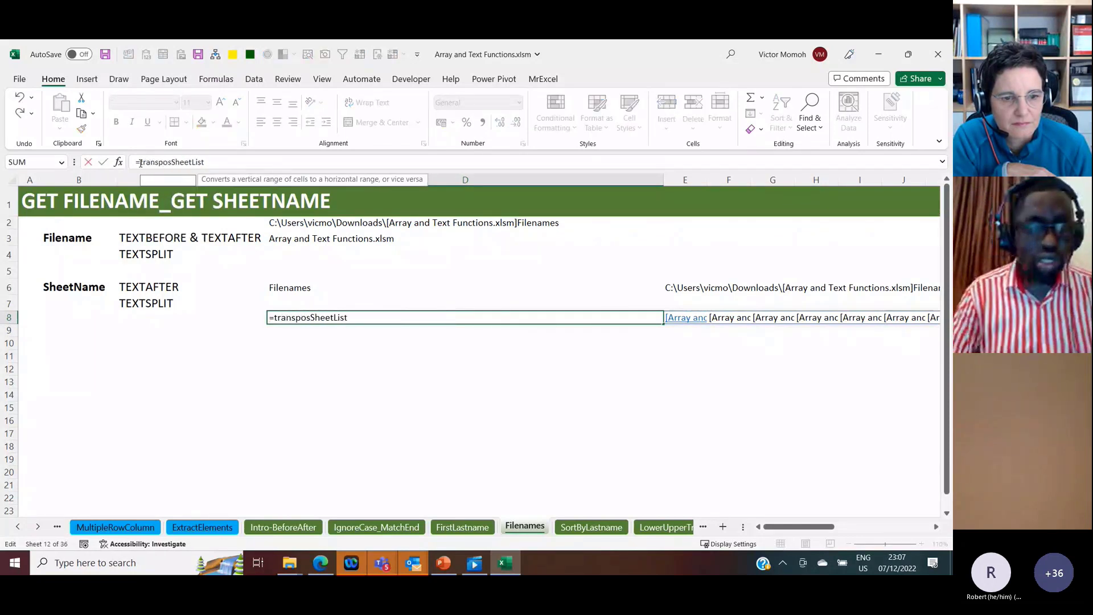
key("Tab")
type(")")
key("ctrl+Return")
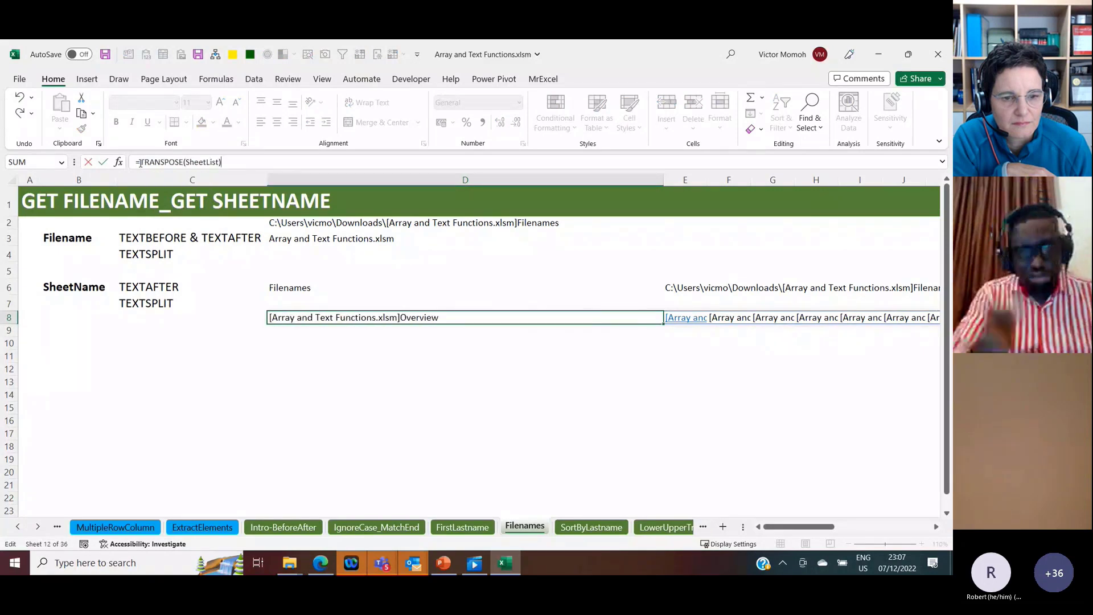
key("ctrl+Return")
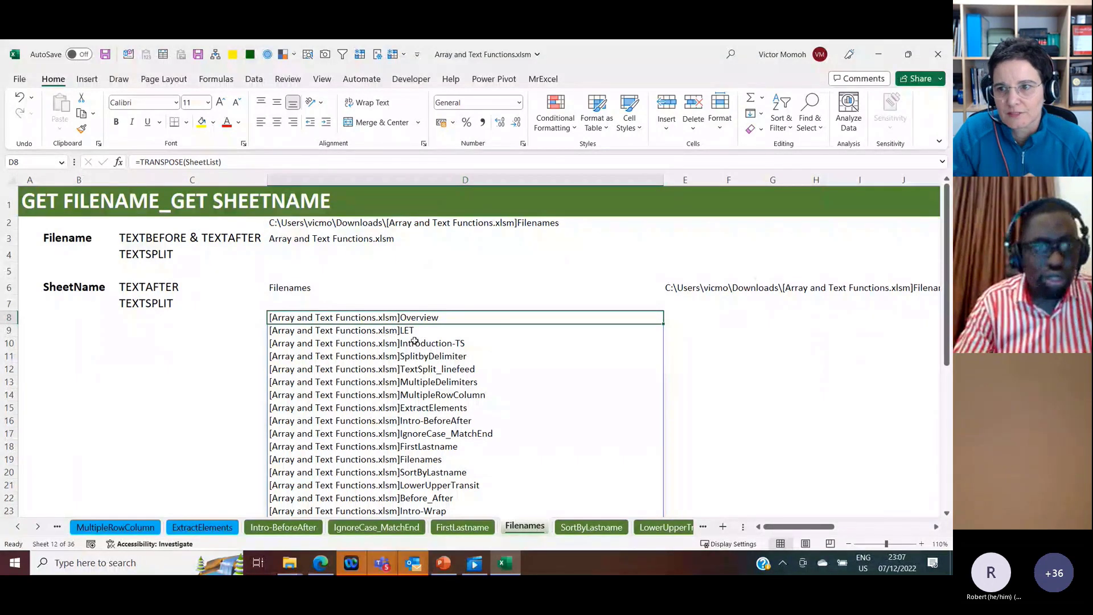
Step: Extend the D8 formula to =TEXTAFTER(TRANSPOSE(SheetList),"]") to list only the sheet names, and clear it from the cell
left_click(140, 163)
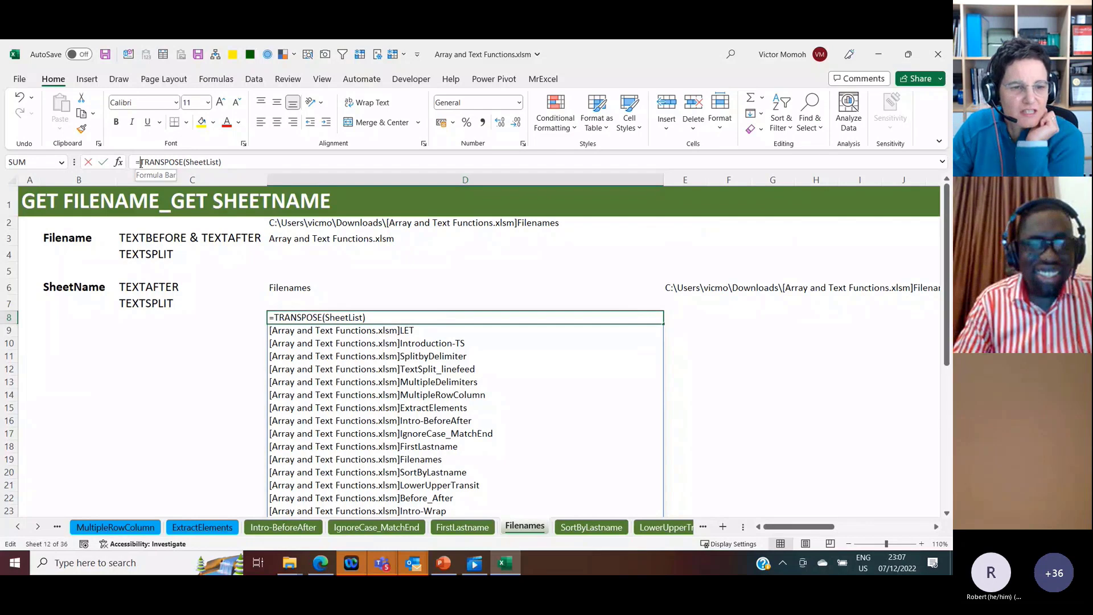
type("te")
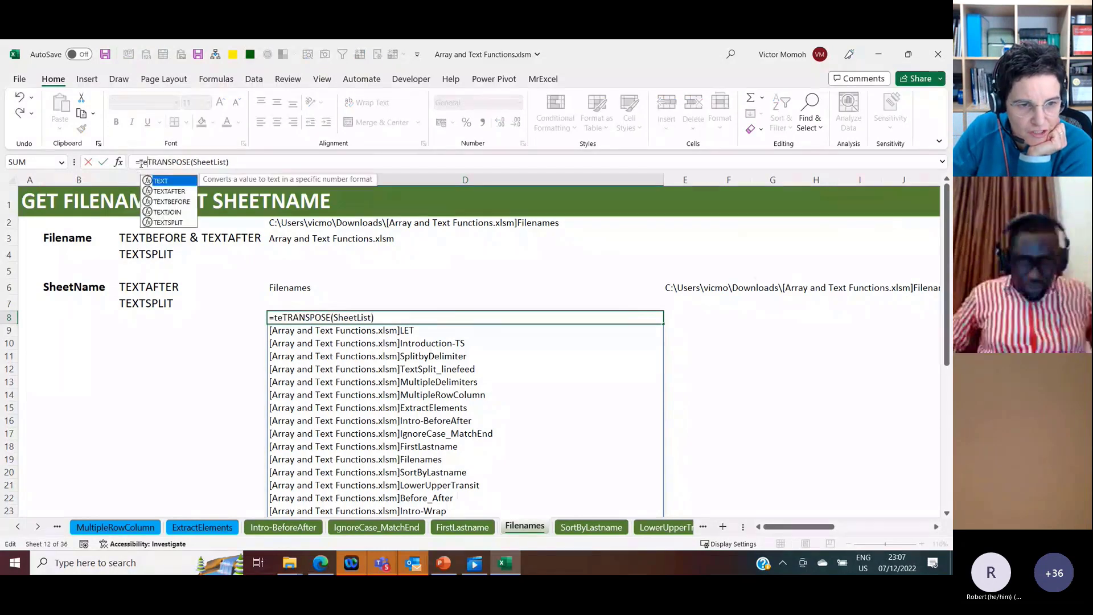
key("Down")
key("Tab")
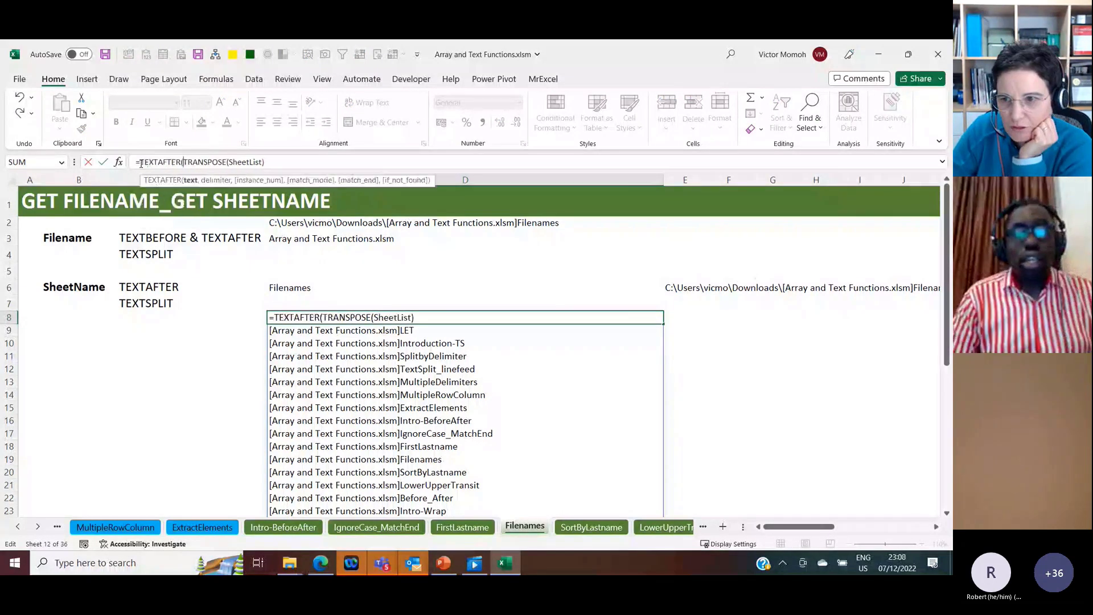
key("End")
type(",")
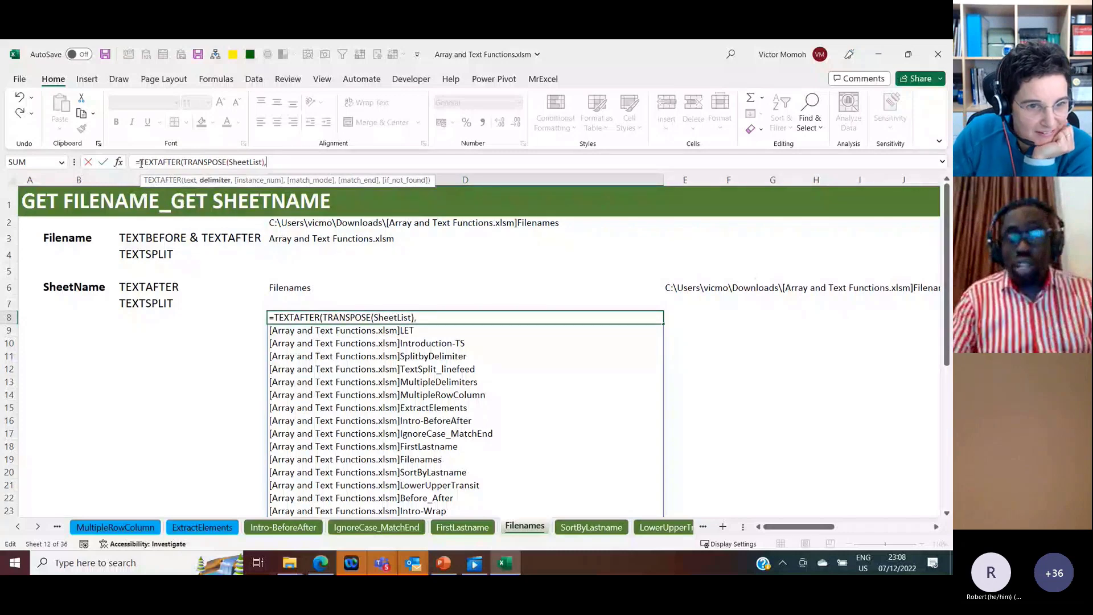
type("\"]")
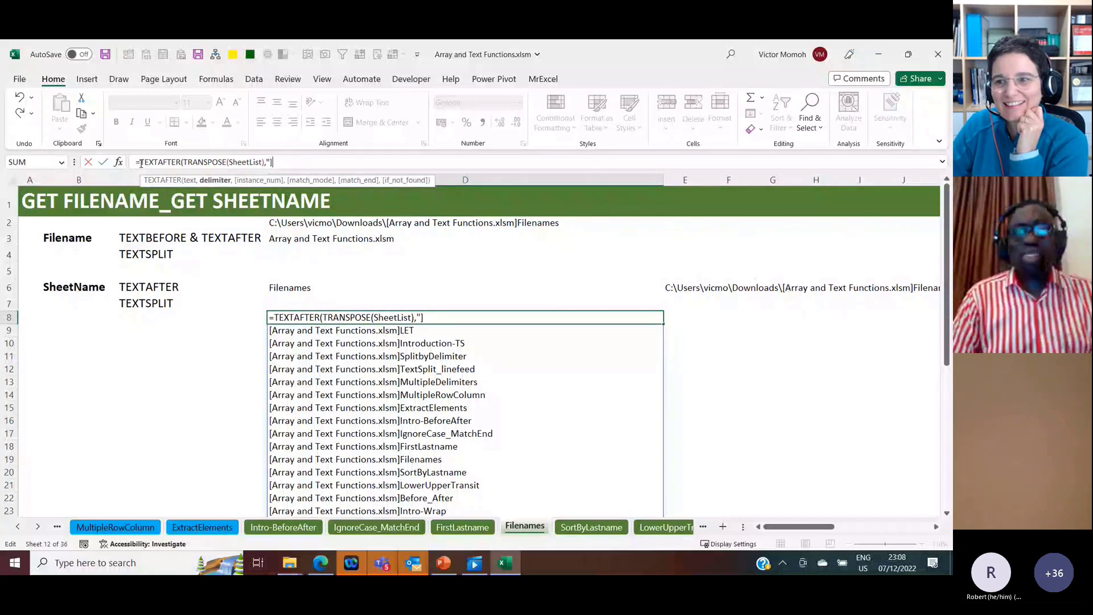
type("\")")
key("ctrl+Return")
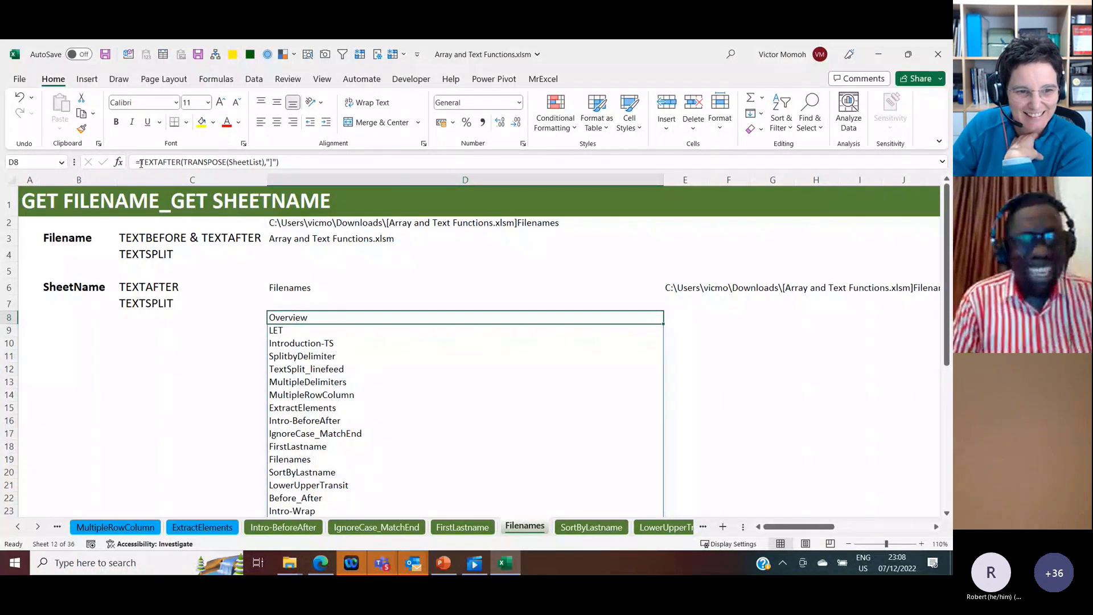
key("Delete")
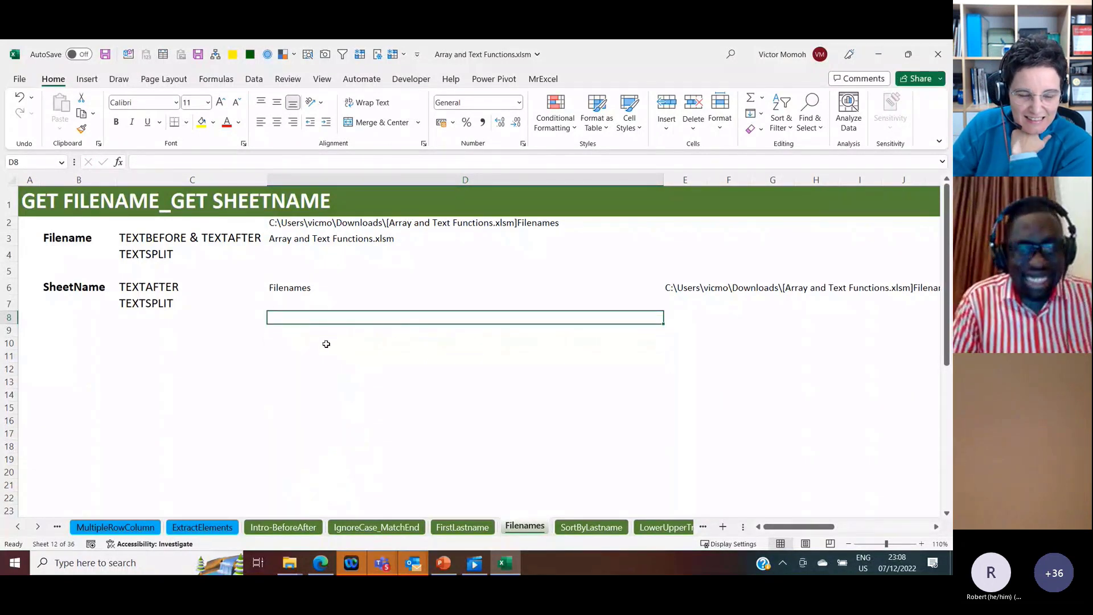
Step: Examine what the defined name SheetList refers to in the Name Manager and close it
left_click(301, 331)
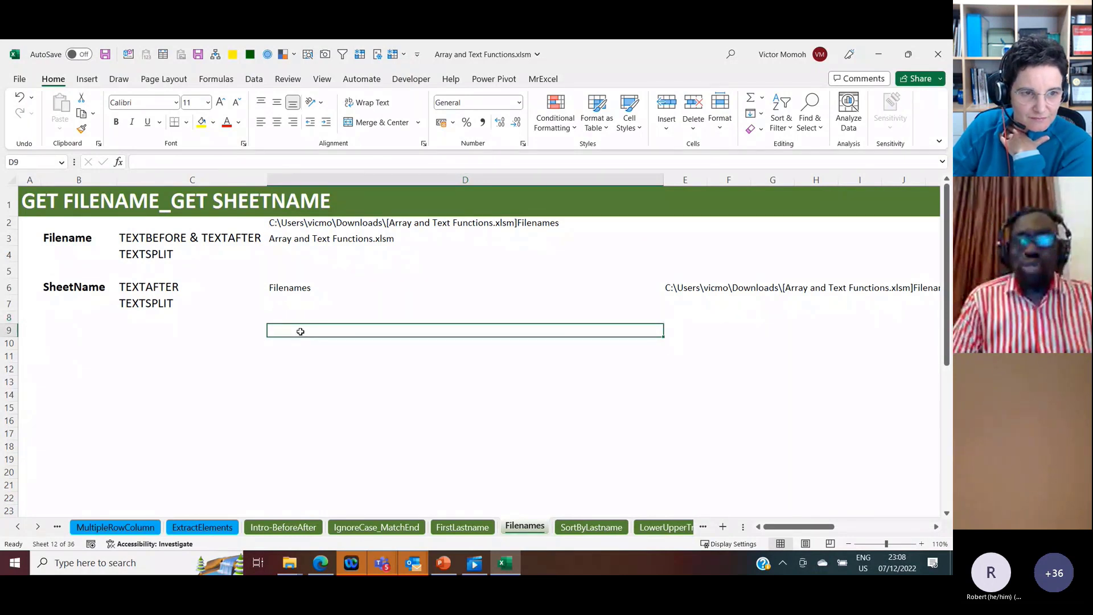
key("ctrl+F3")
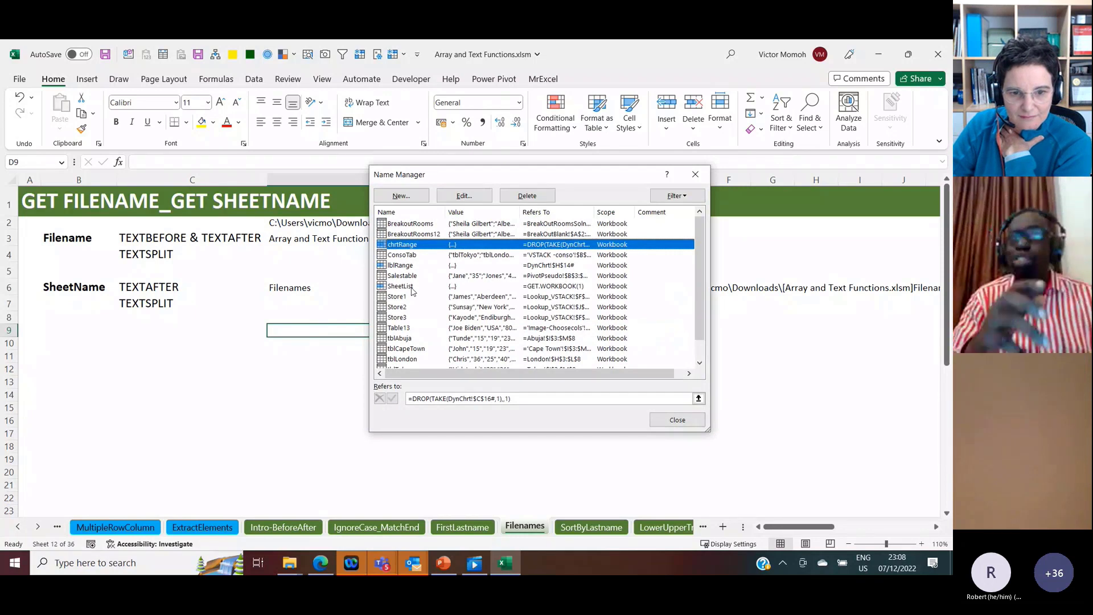
left_click(411, 286)
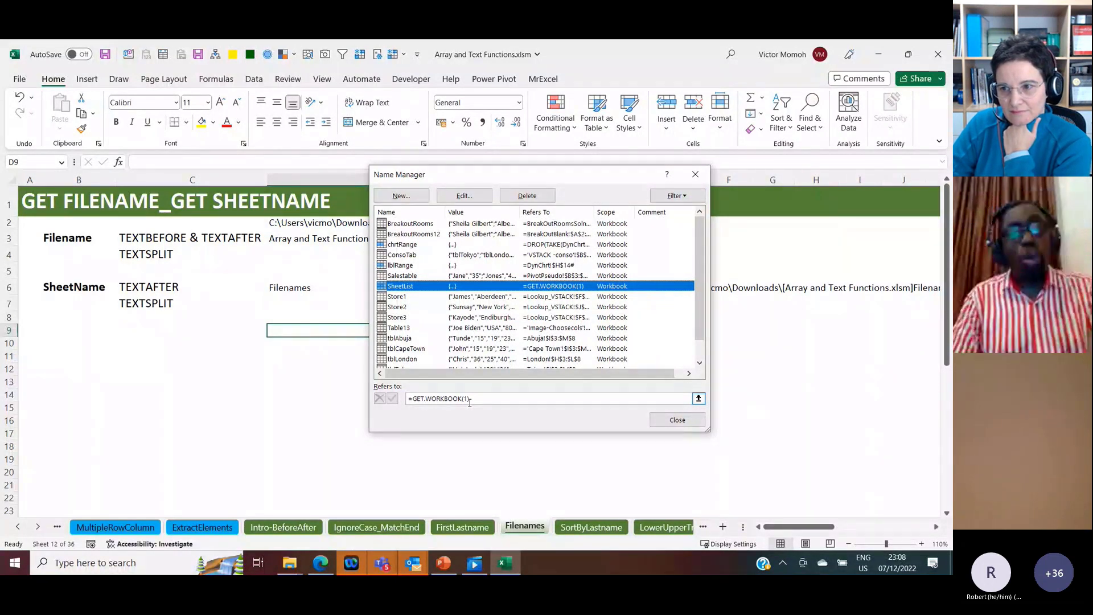
left_click(677, 421)
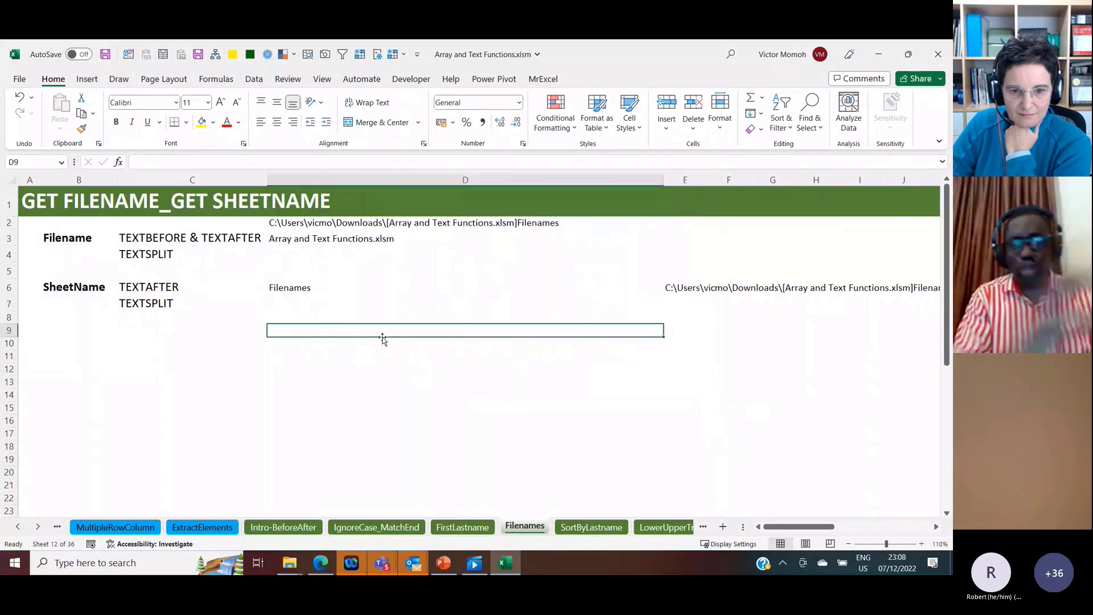
Step: Enter =TRANSPOSE(SheetList) in D9 to spill the workbook's sheet references down the column
type("=tran")
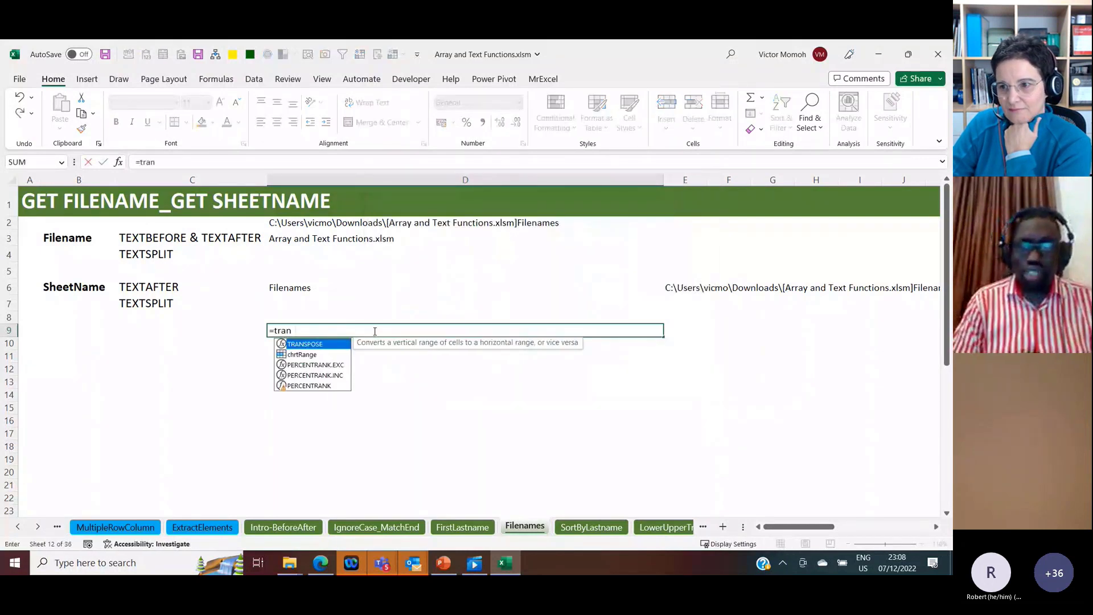
type("s")
key("Tab")
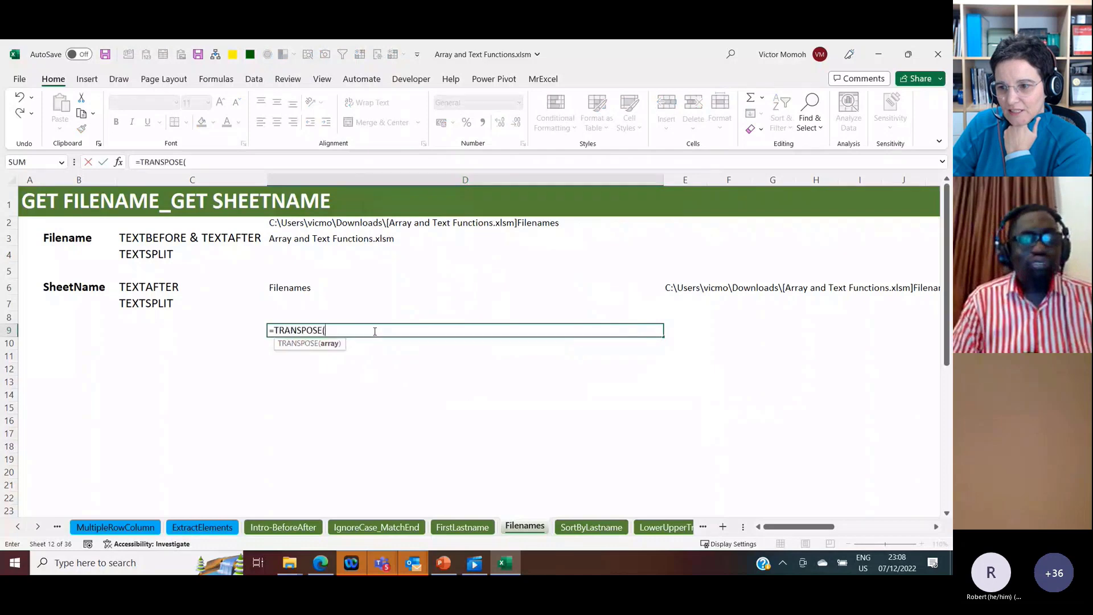
type("sheetl")
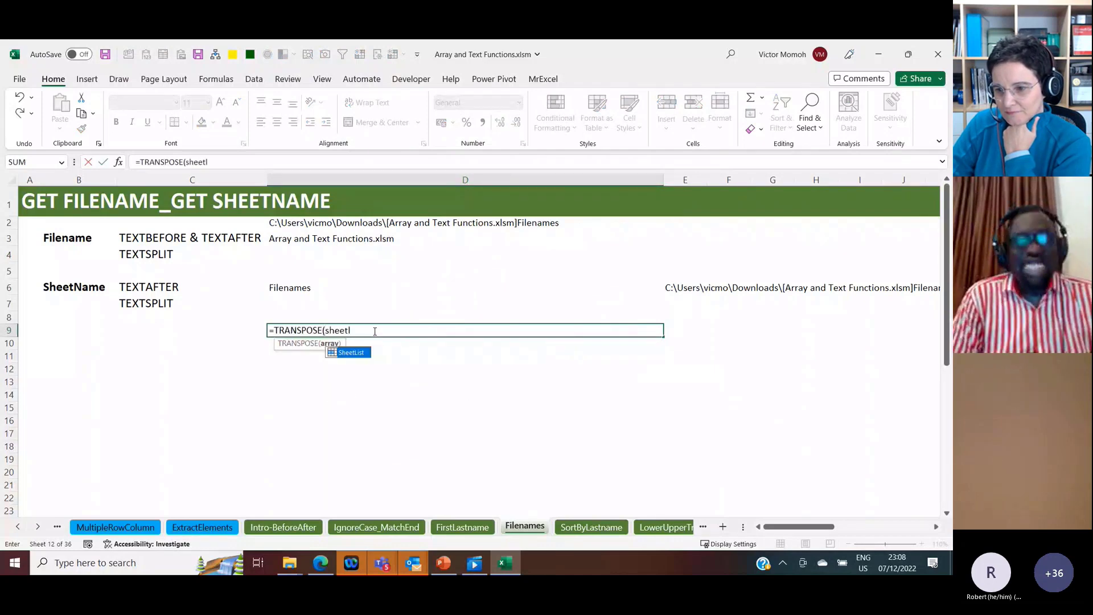
key("Tab")
type(")")
key("ctrl+Return")
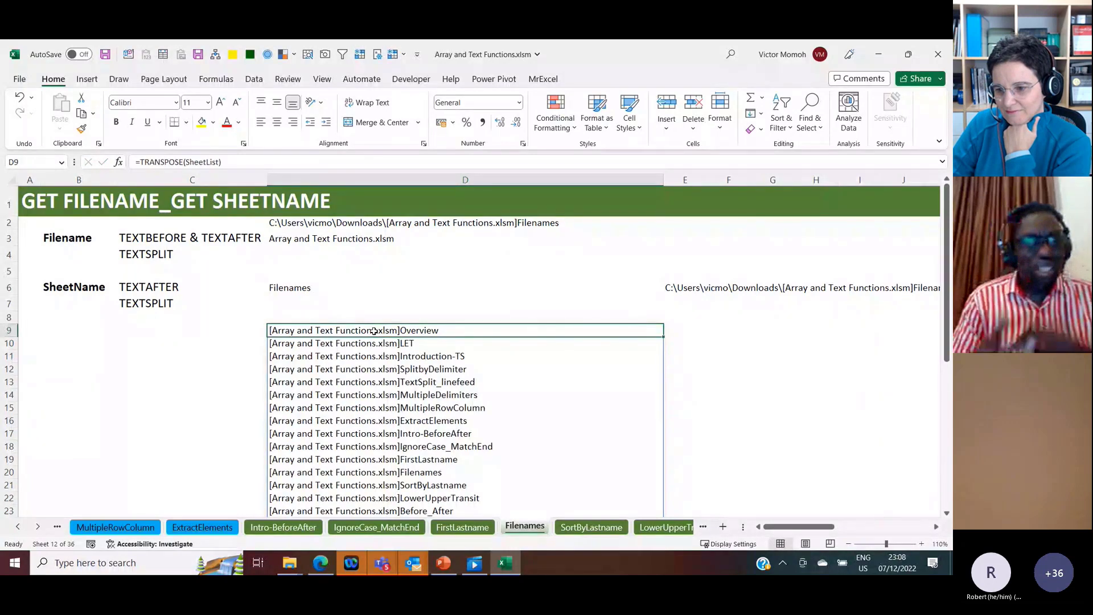
Step: Open the SortByLastname sheet, go over its full names, and select D4 under Sorted by Last Name
left_click(595, 527)
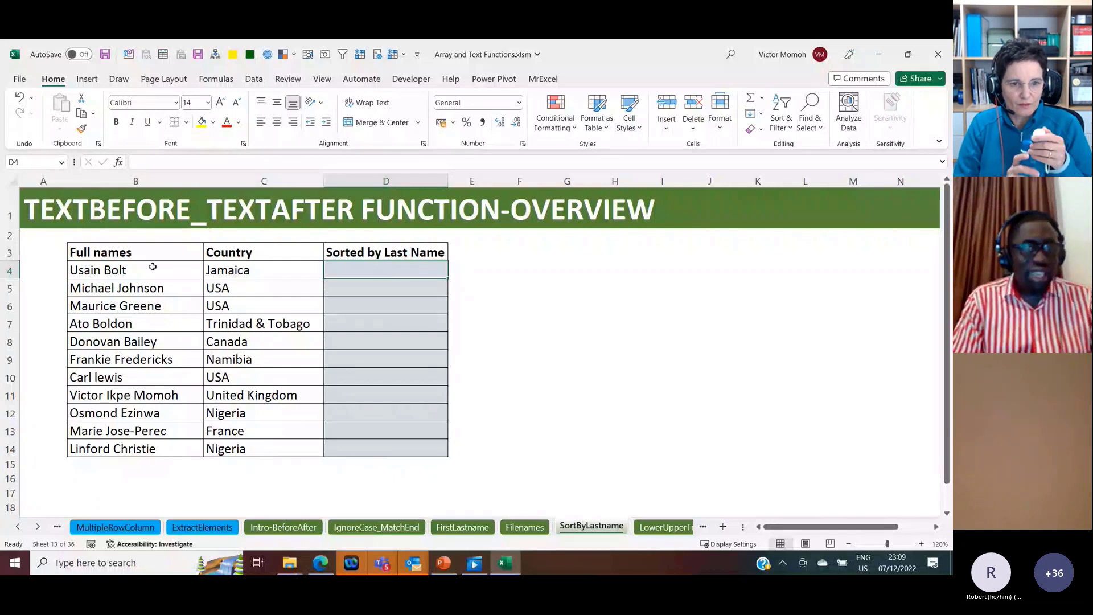
left_click_drag(153, 266, 114, 449)
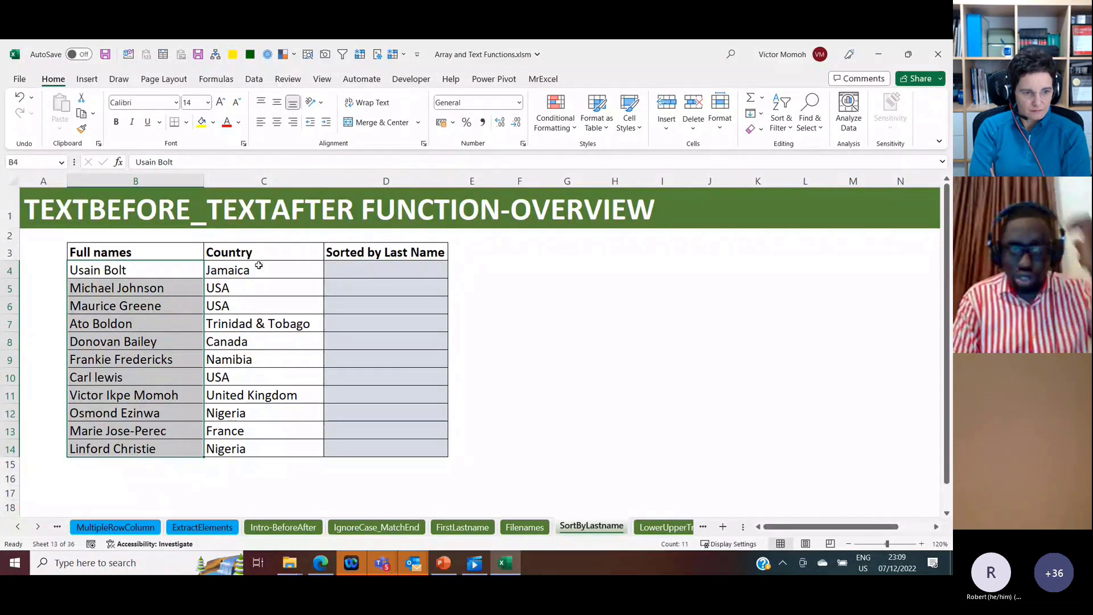
left_click(111, 271)
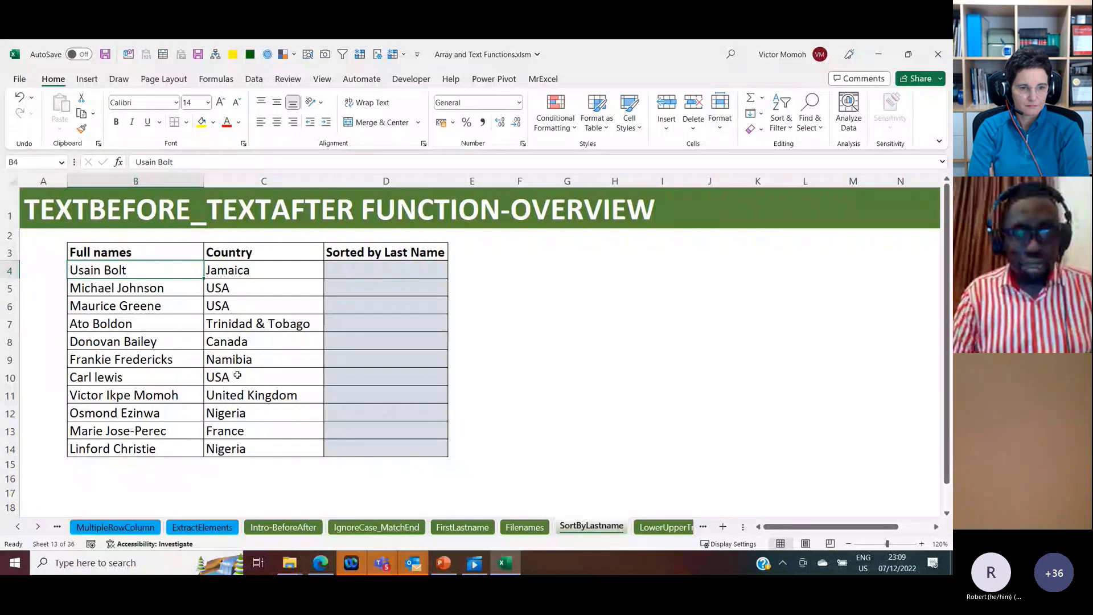
left_click(373, 271)
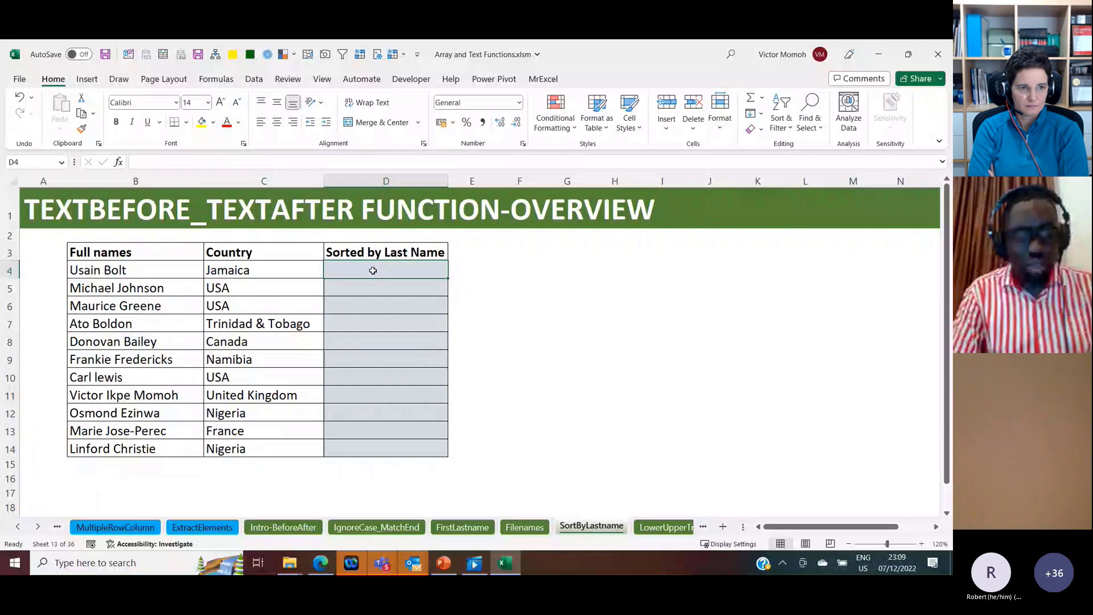
Step: Try to build =SORTBY(B4:B14,TEXTAFTER(B4:B14," ") in D4 to sort the full names by last name
type("=sortb")
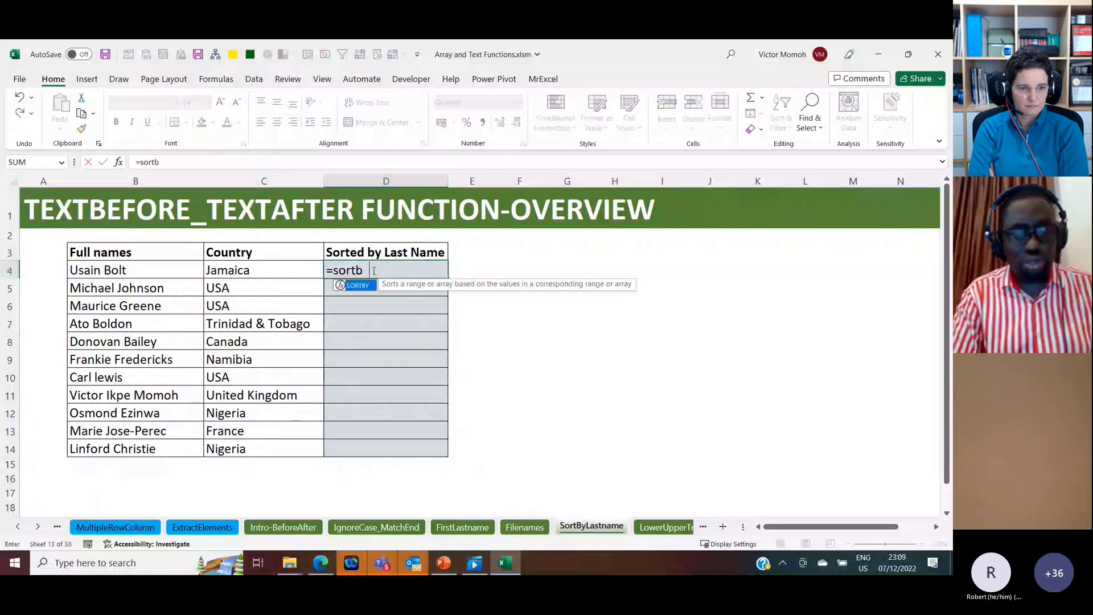
type("y")
key("Tab")
type("B4:B14,")
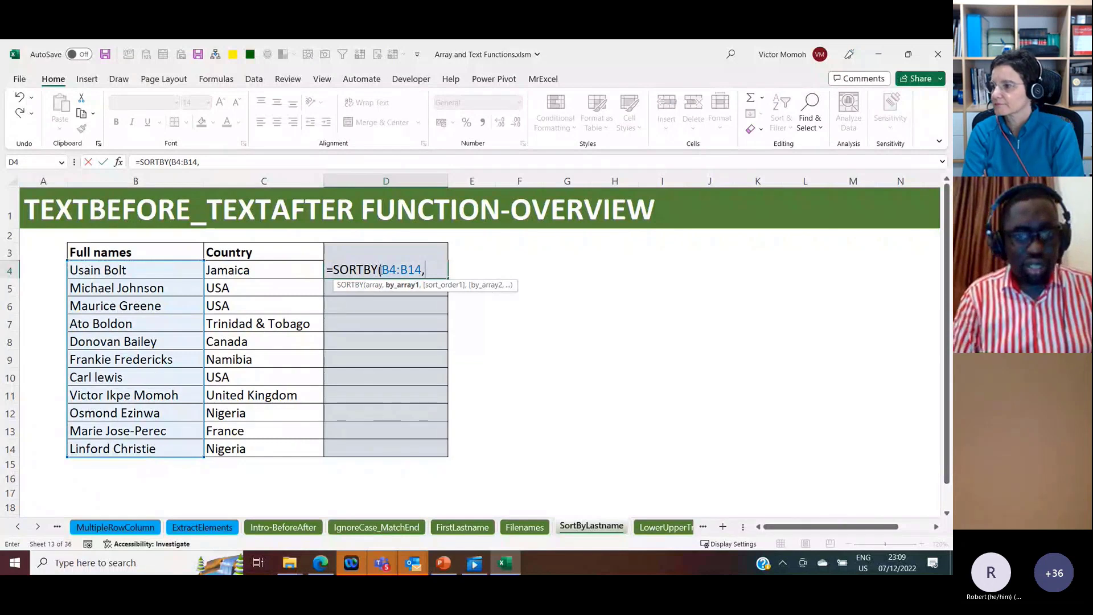
type("tex")
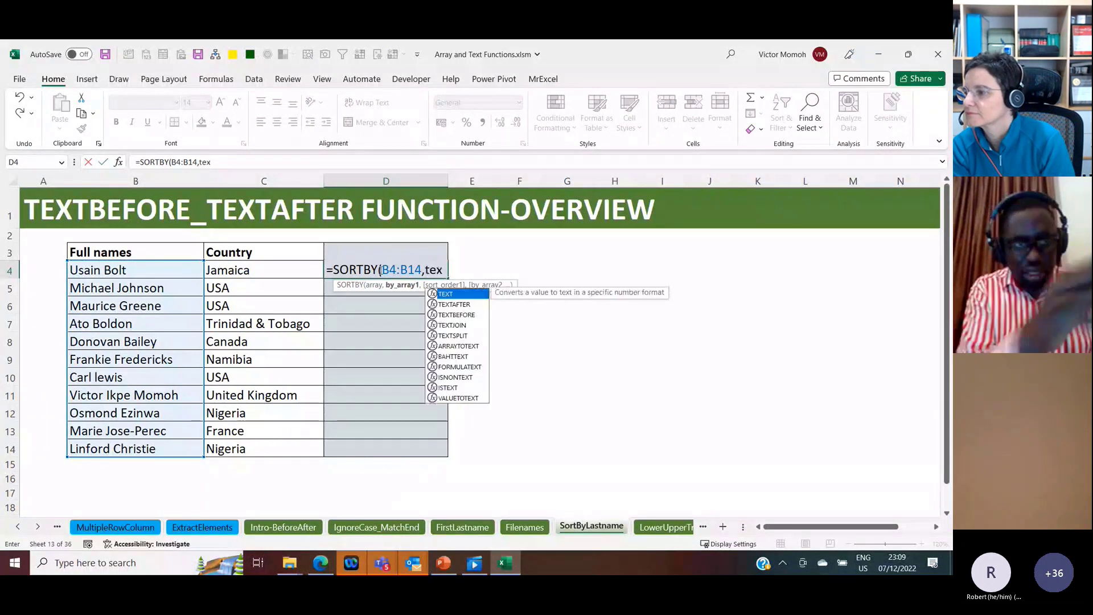
type("tafte")
key("Tab")
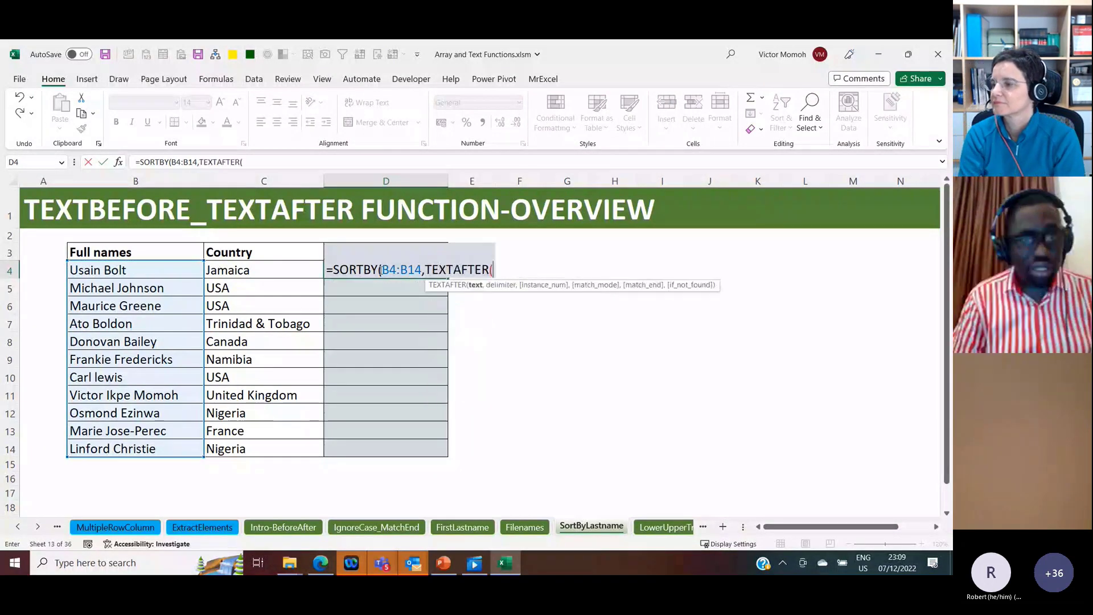
left_click(183, 269)
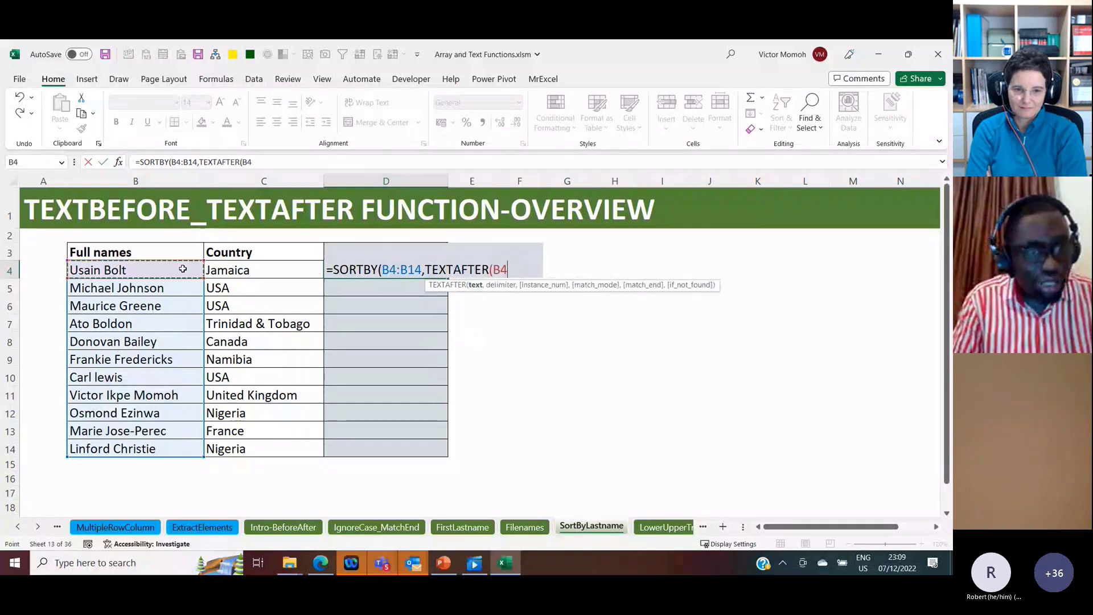
key("ctrl+shift+Down")
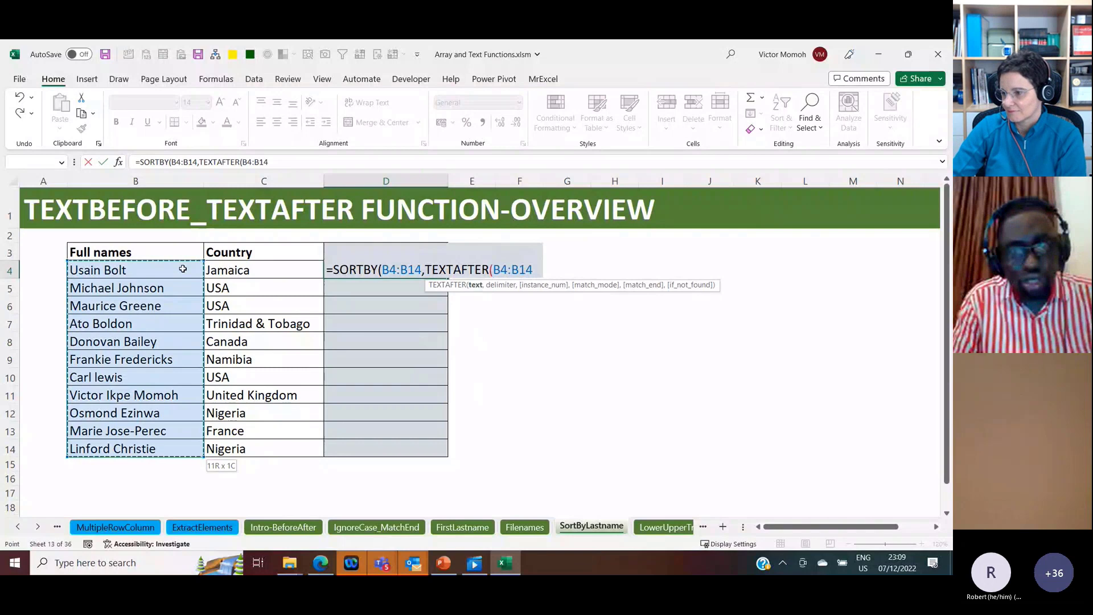
type(",")
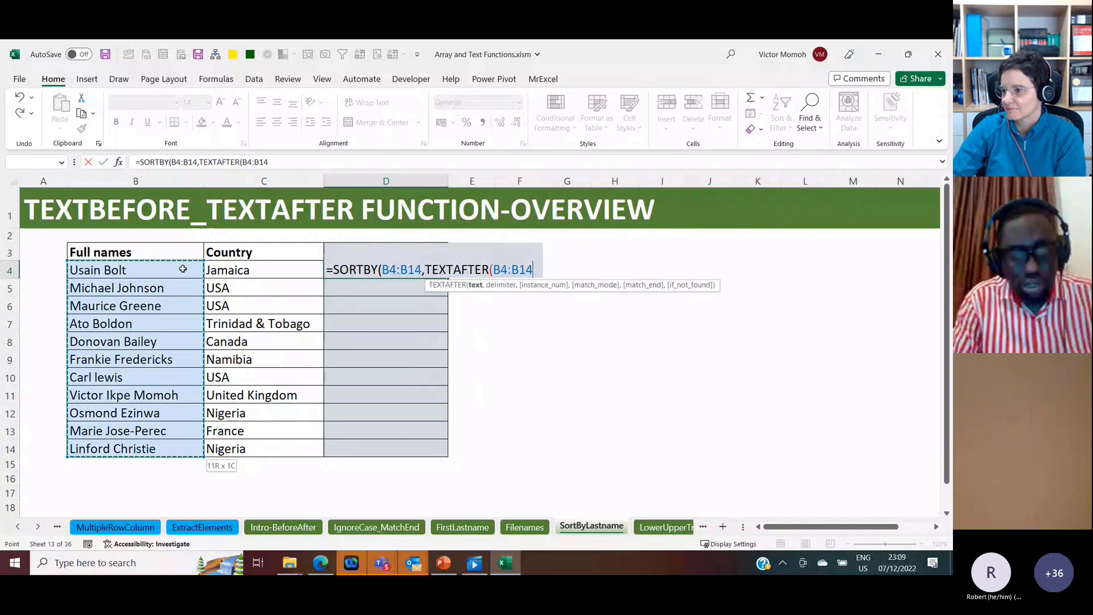
type("\" \")")
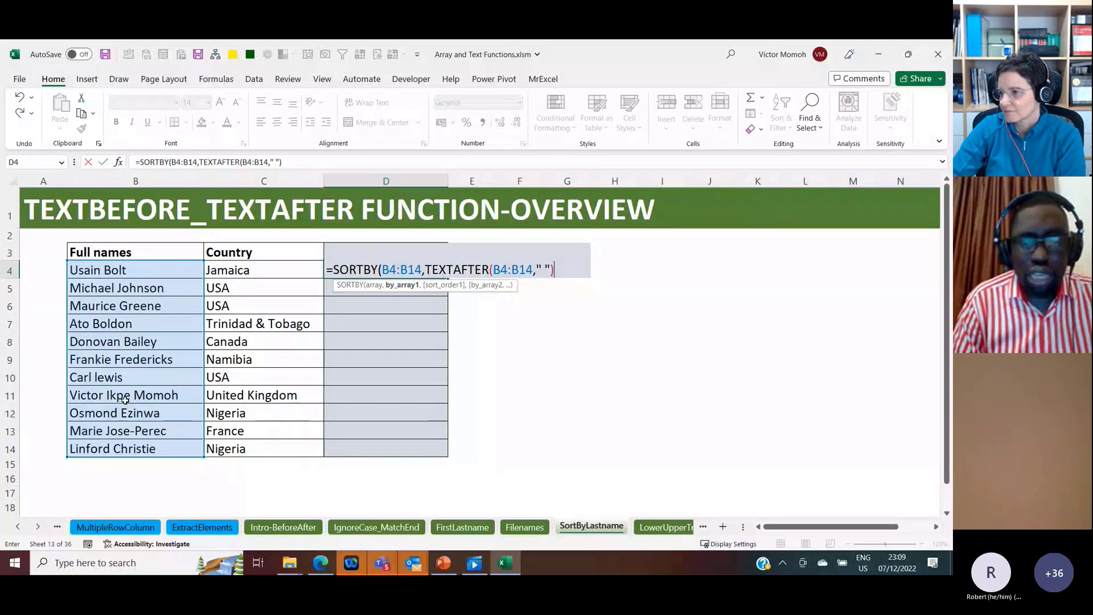
Step: Try the delimiter " ," with instance number -1 in the TEXTAFTER part, and abandon the SORTBY formula
left_click(551, 269)
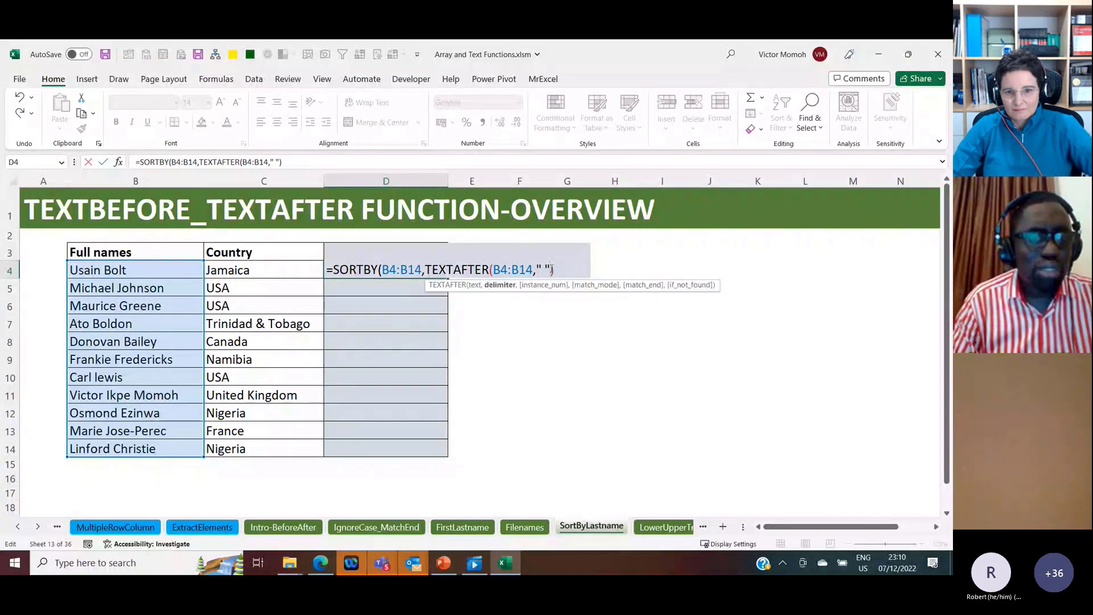
type(",-")
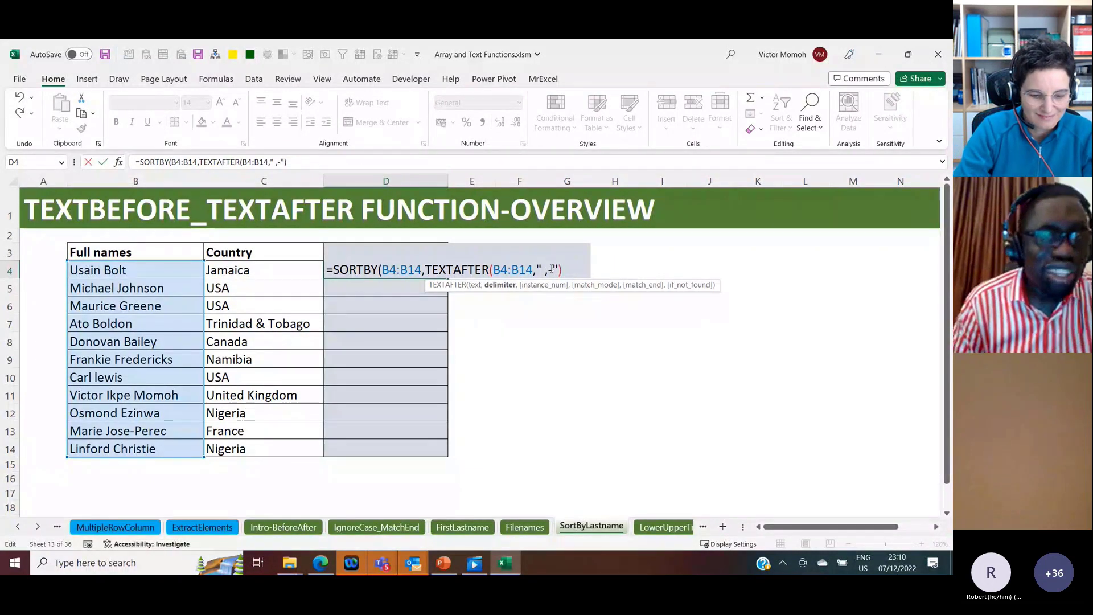
key("BackSpace")
key("Right")
type(",")
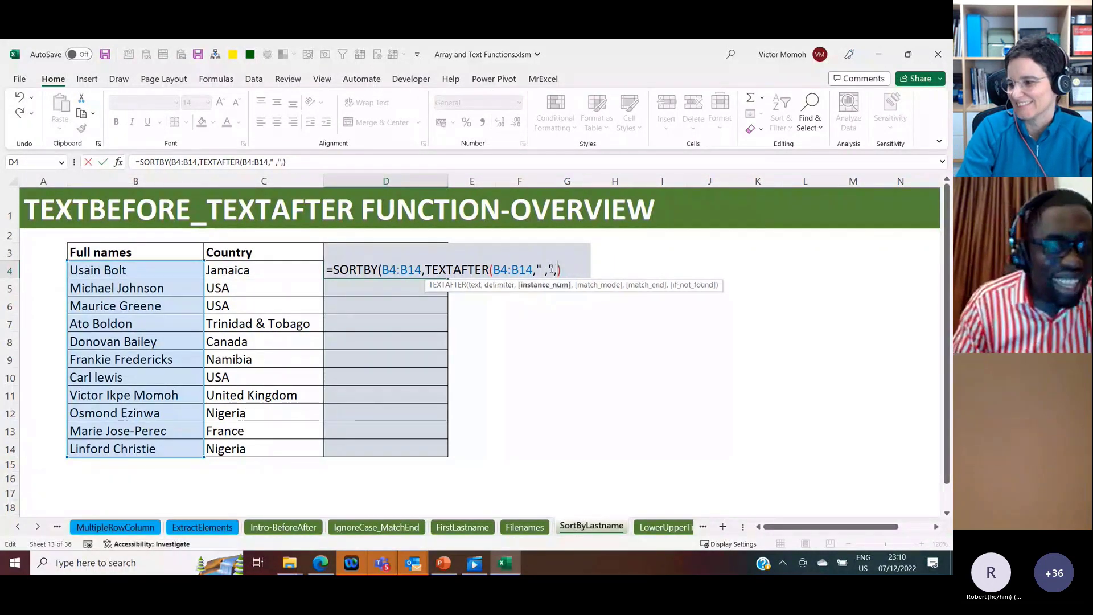
type("-1")
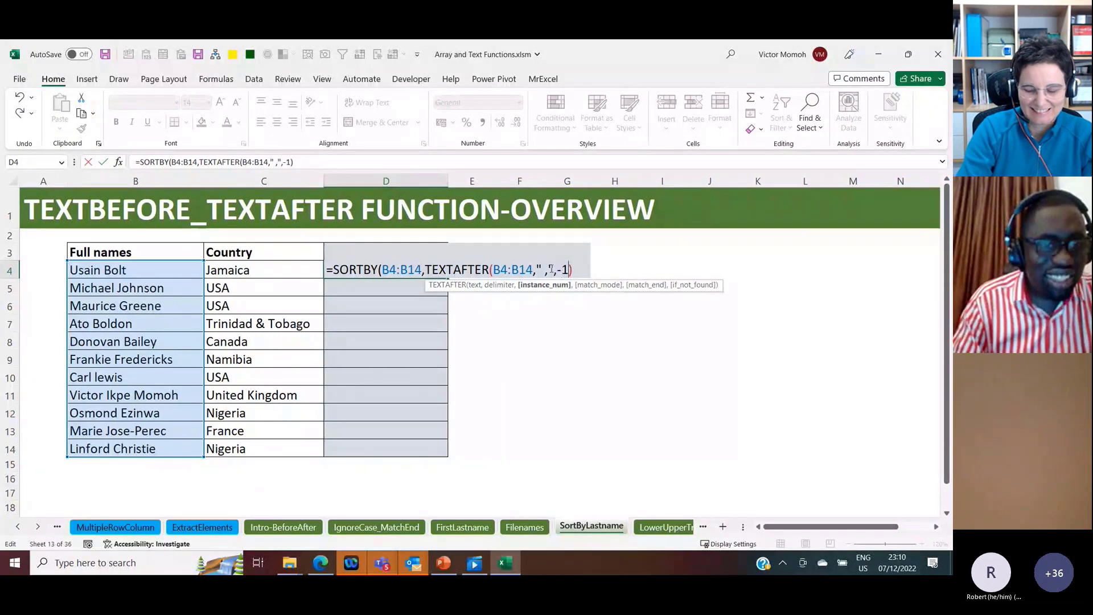
key("Right")
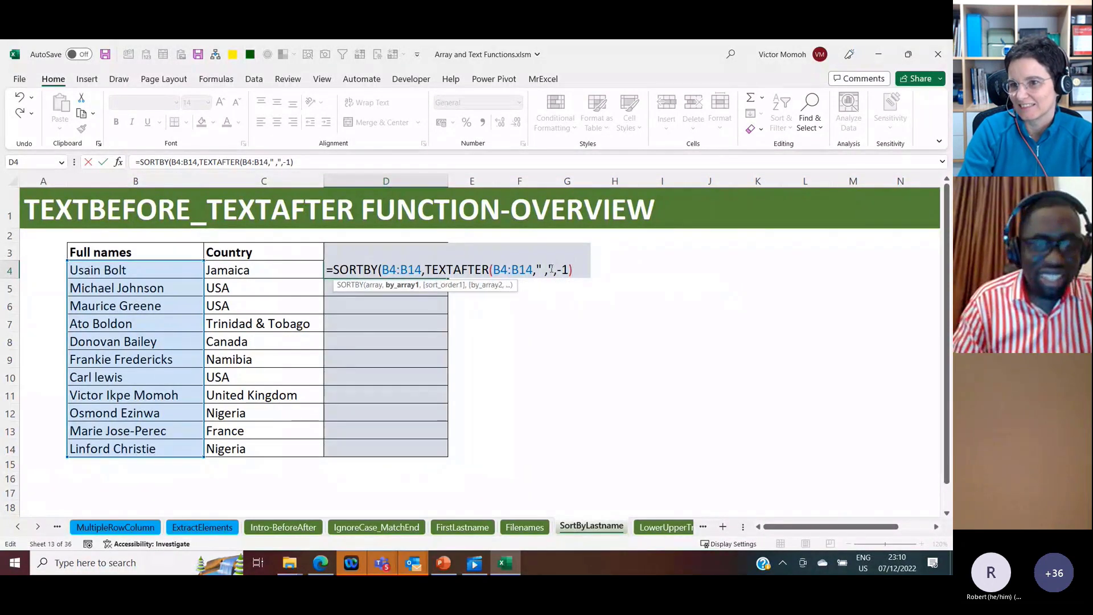
key("Escape")
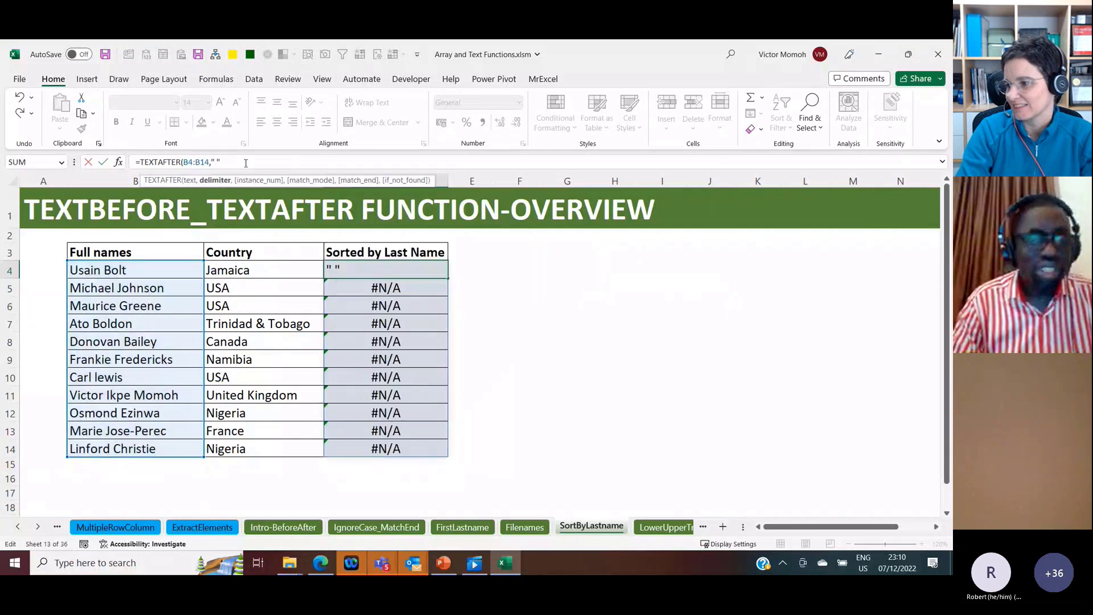
Step: Complete the D4 formula as =TEXTAFTER(B4:B14," ",-1) to extract each full name's last name
left_click(246, 164)
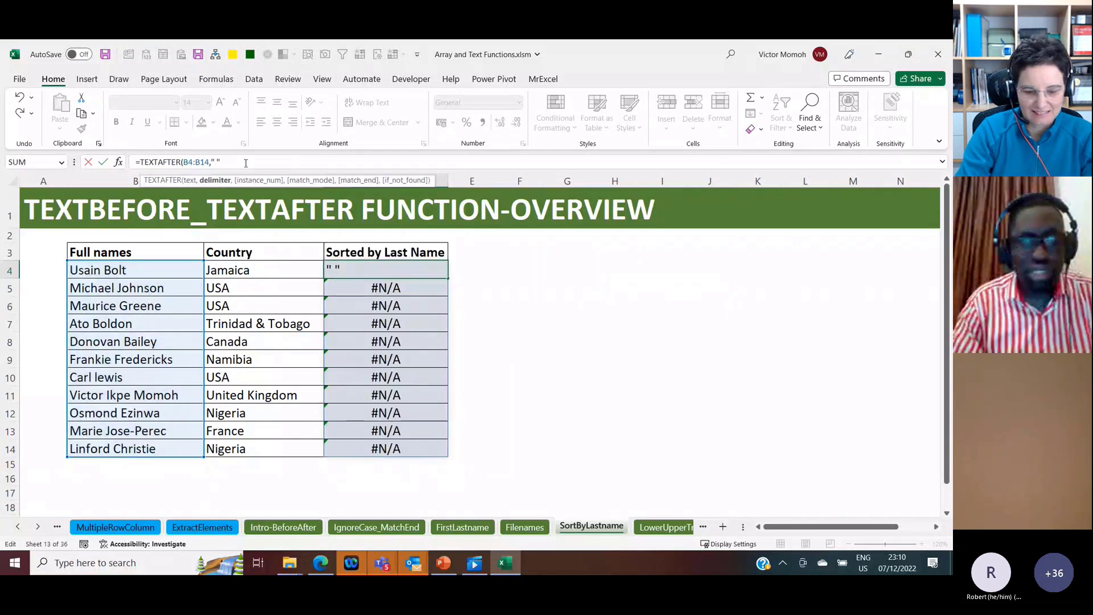
type(",-1)")
key("Return")
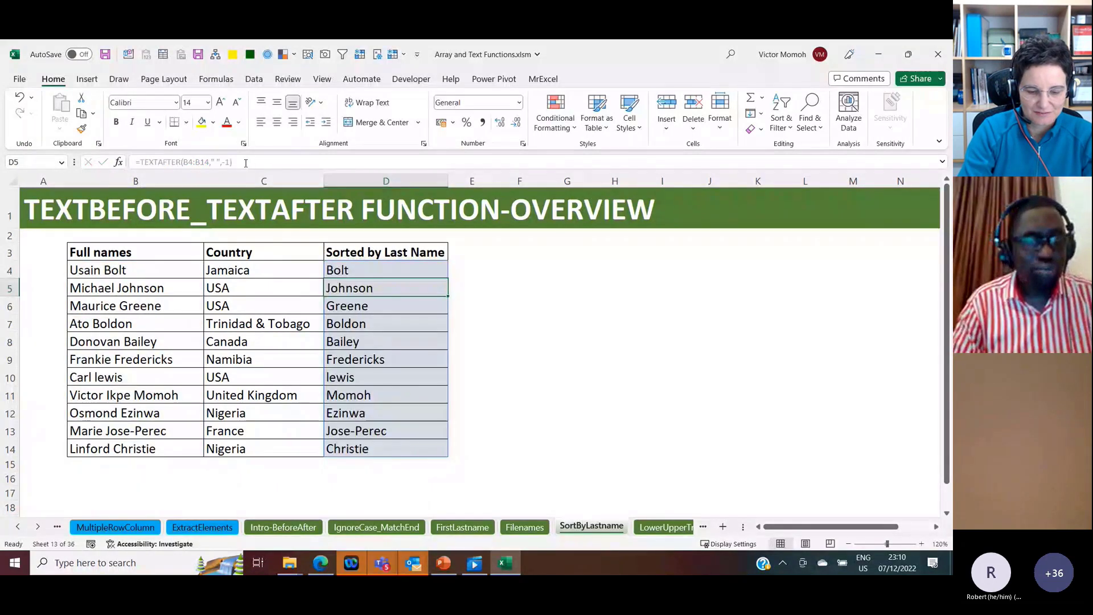
Step: Wrap the D4 formula as =SORTBY(B4:B14,TEXTAFTER(B4:B14," ",-1)) to list the full names sorted by last name
key("Up")
left_click(141, 162)
type("sor")
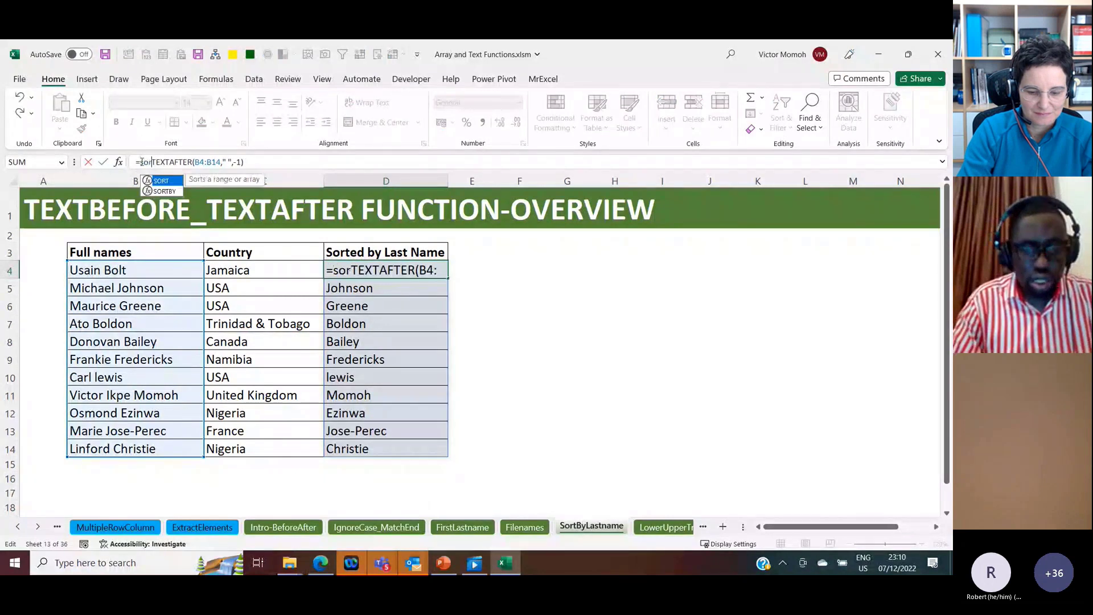
type("tb")
key("Tab")
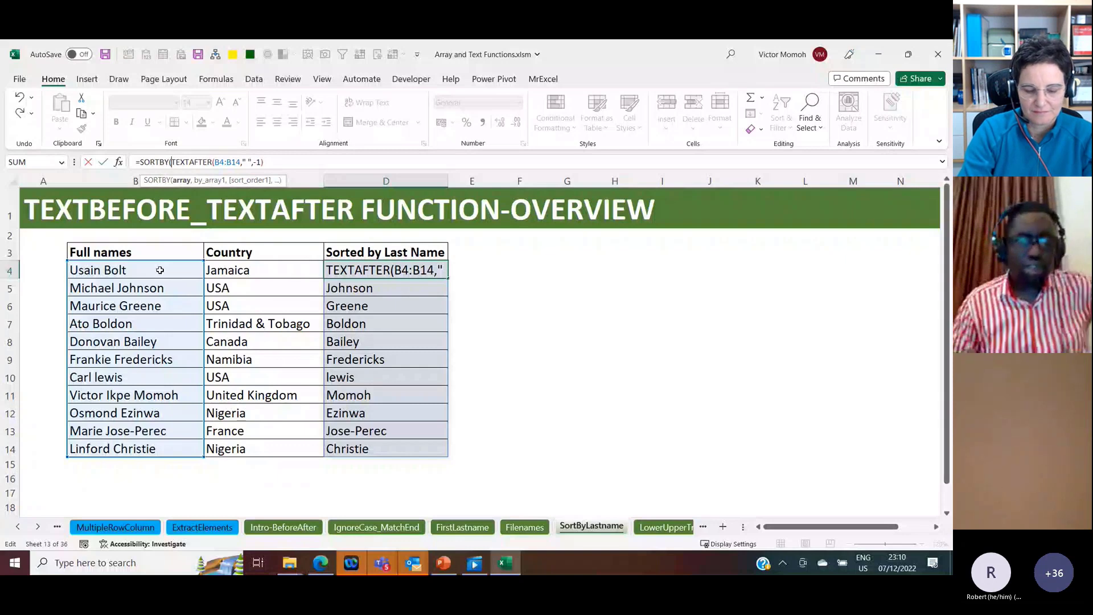
left_click(160, 269)
key("ctrl+shift+Down")
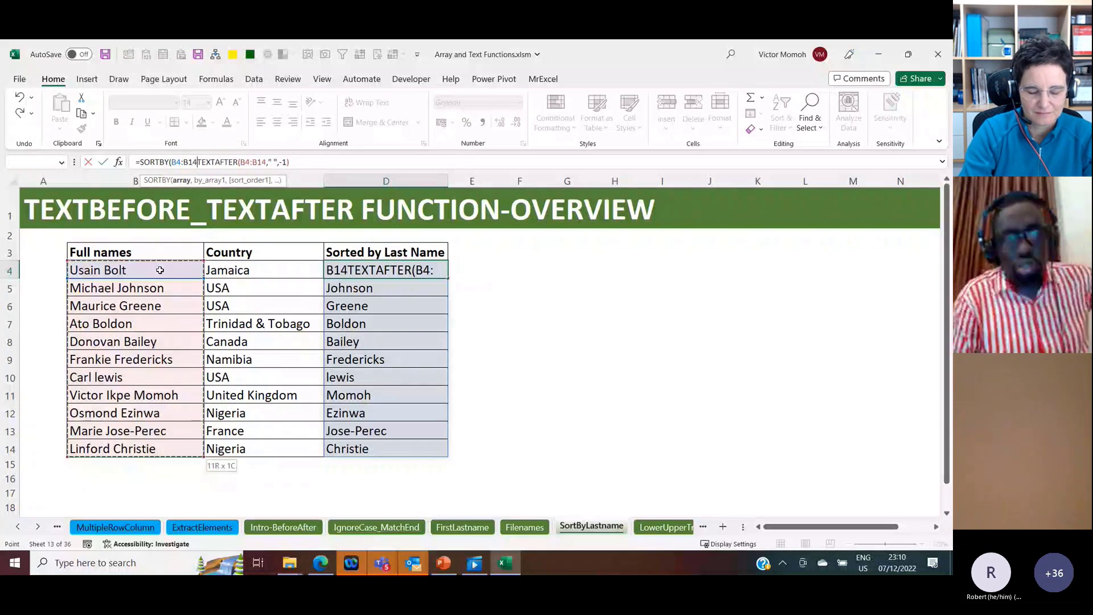
type(",")
key("Return")
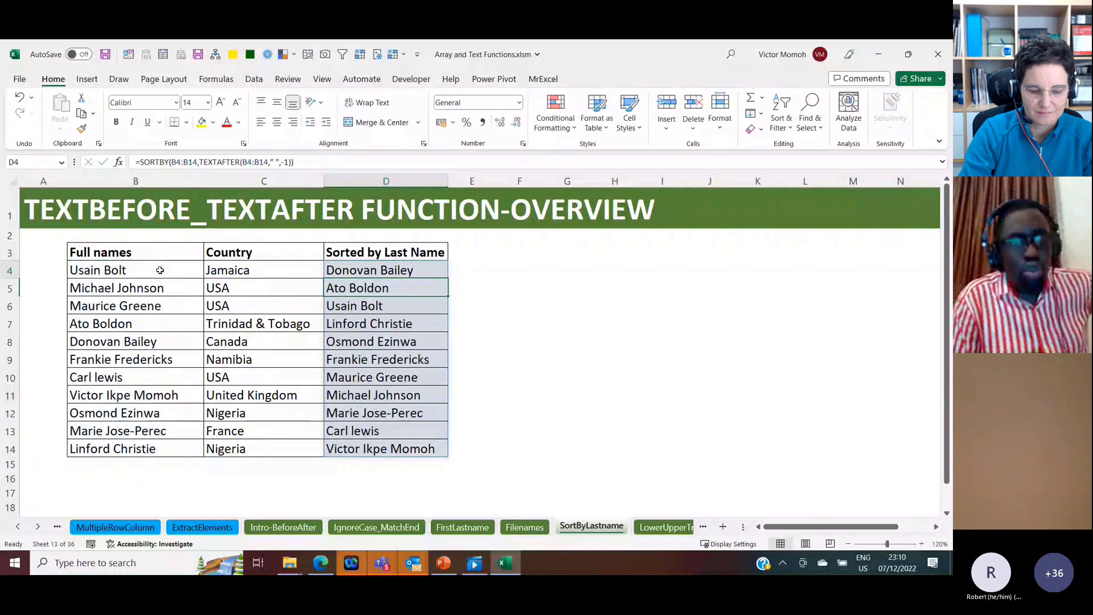
Step: Examine the TEXTAFTER sort argument within the D4 formula and leave the formula unchanged
key("Up")
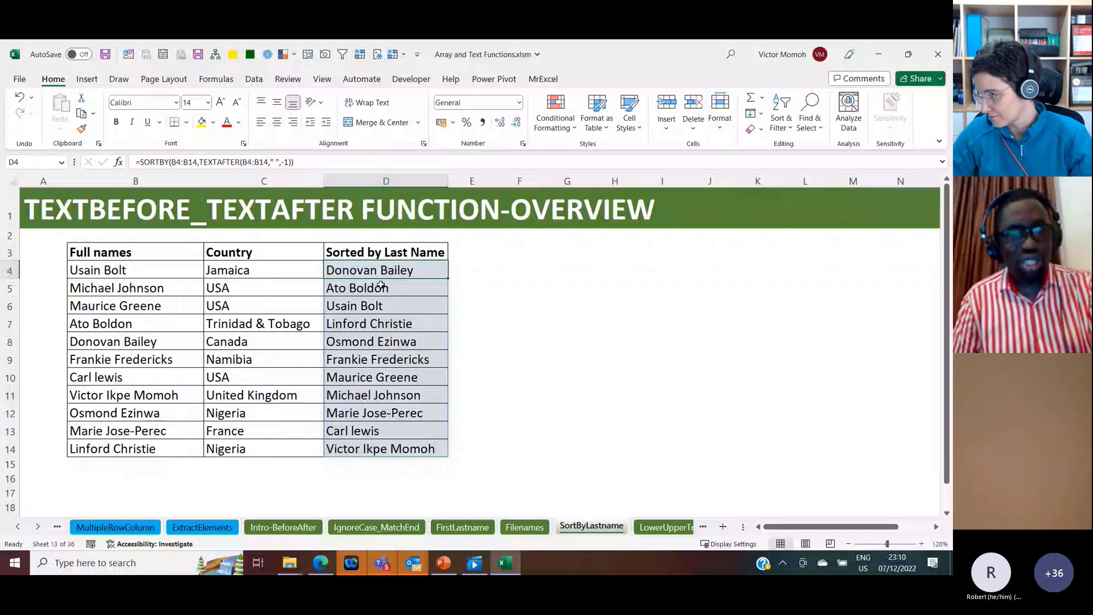
left_click_drag(199, 162, 292, 170)
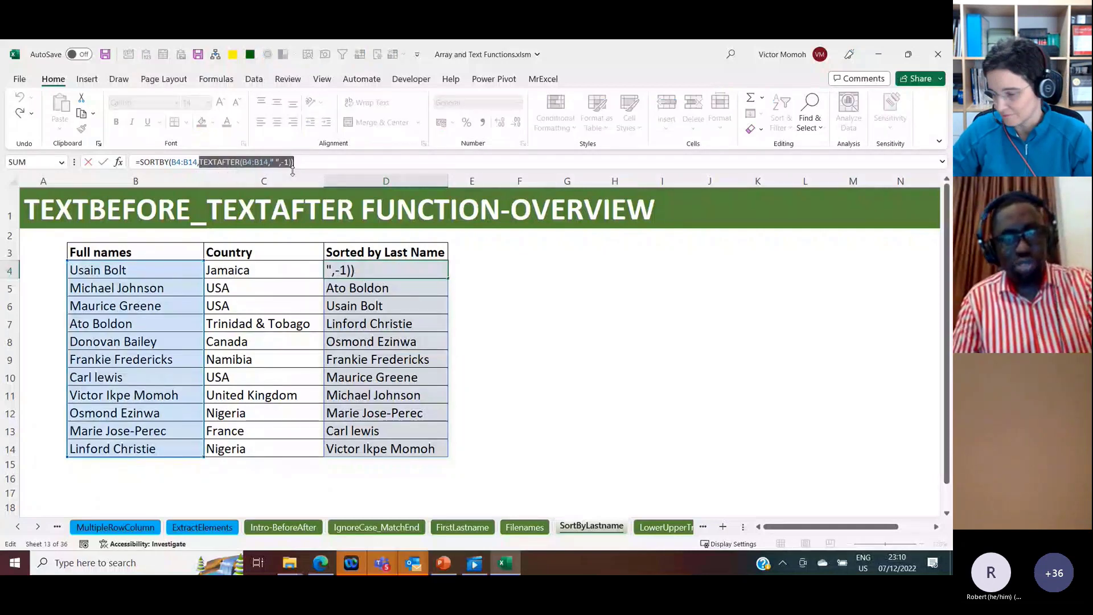
key("Escape")
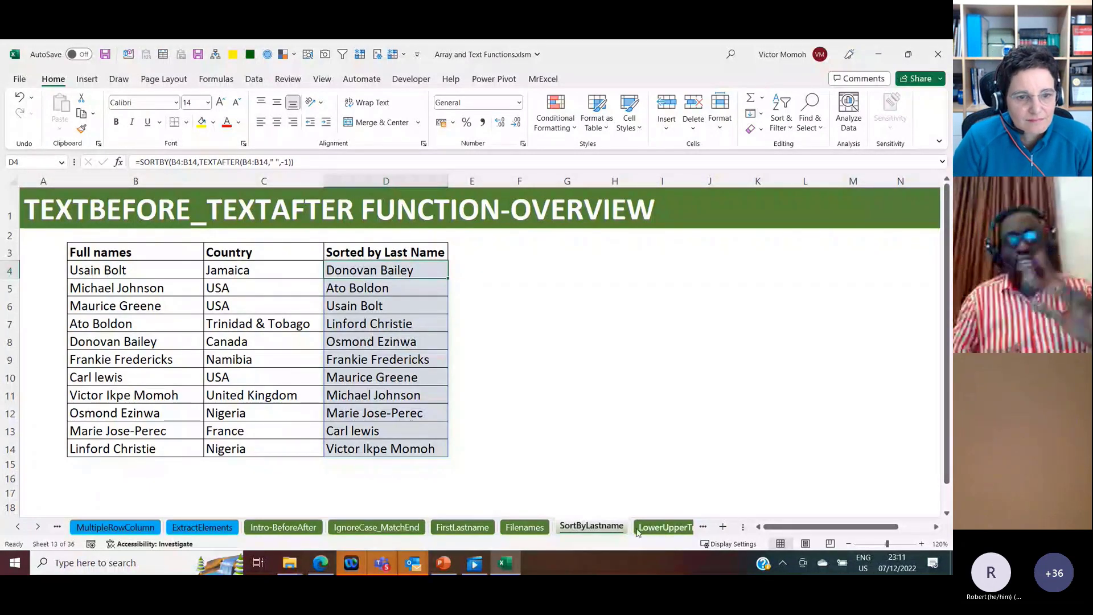
Step: Open the LowerUpperTransit sheet and select C4, the first cell under First Name
left_click(661, 528)
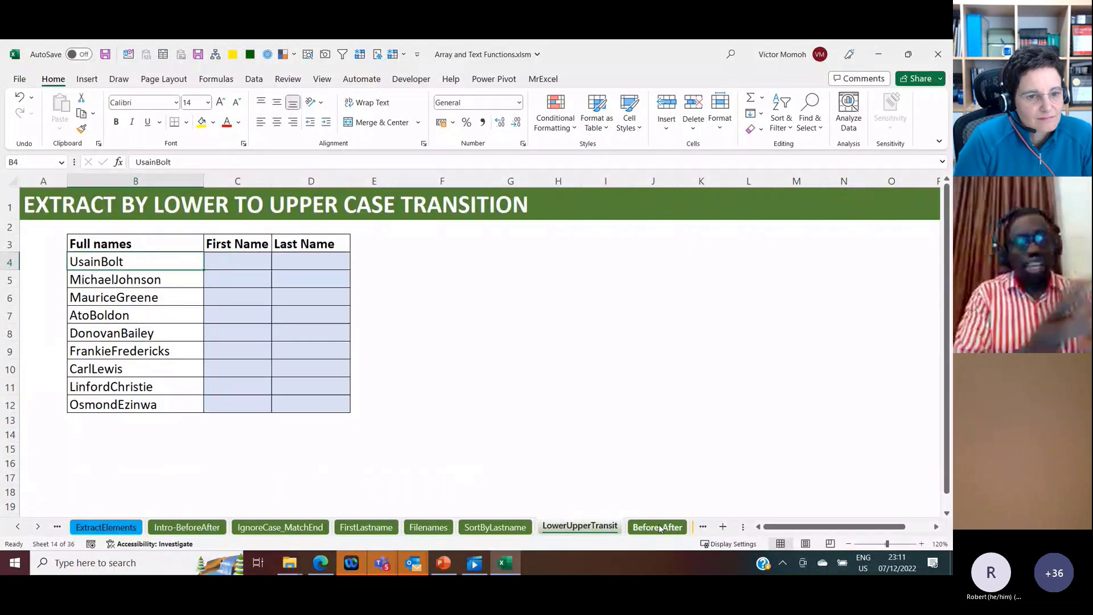
left_click(249, 263)
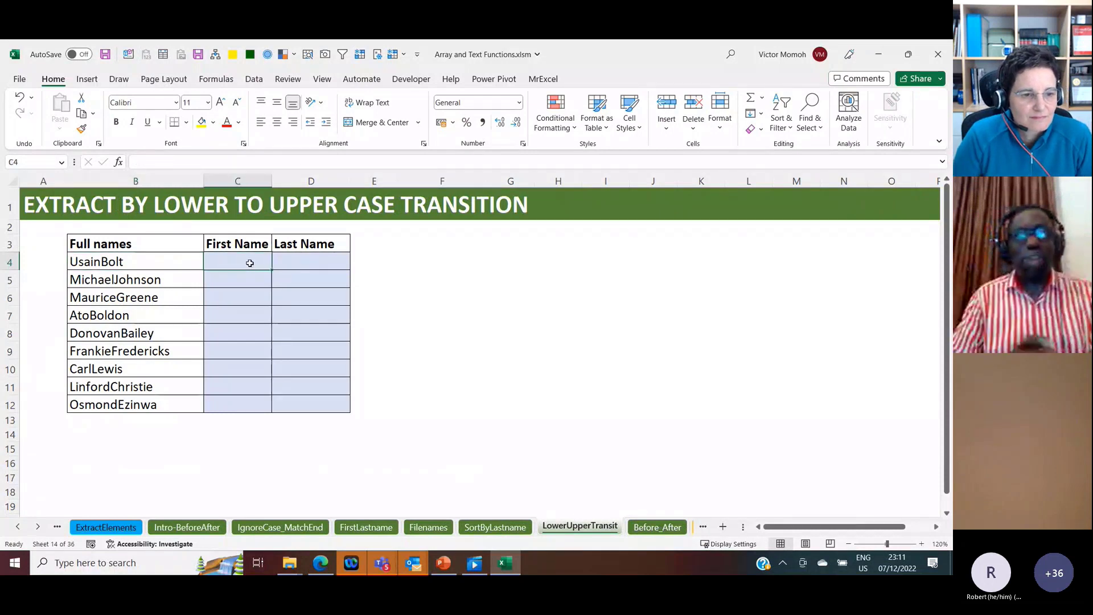
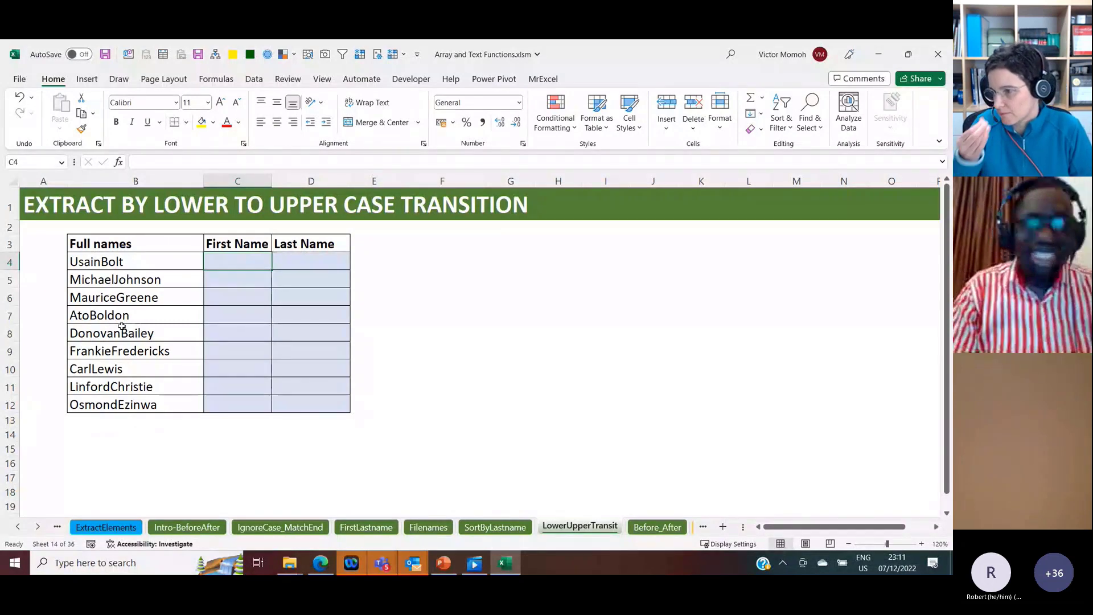
type("=t")
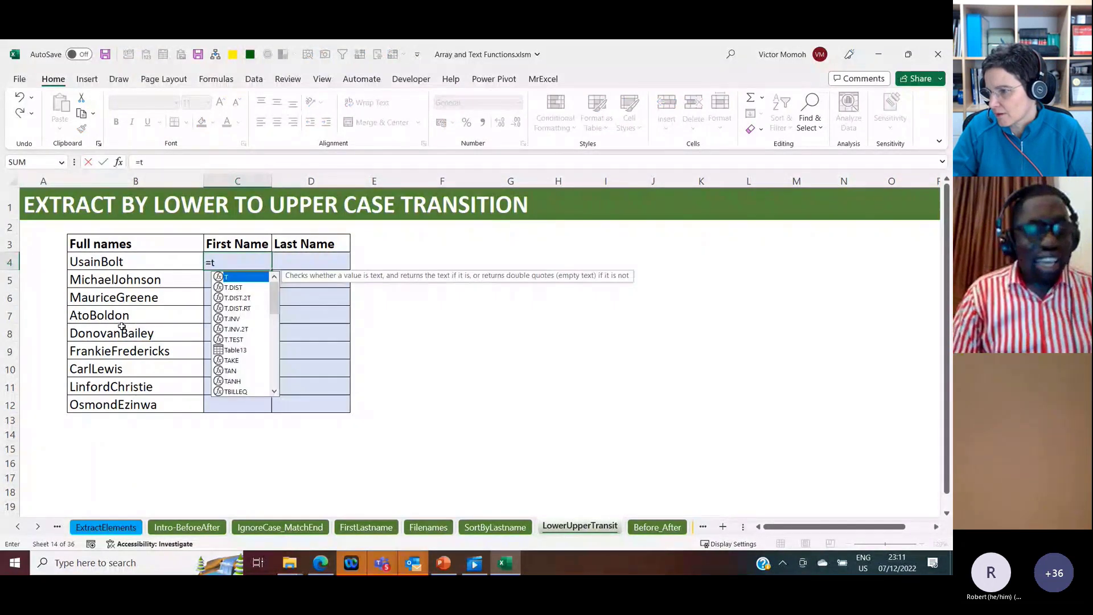
type("extbef")
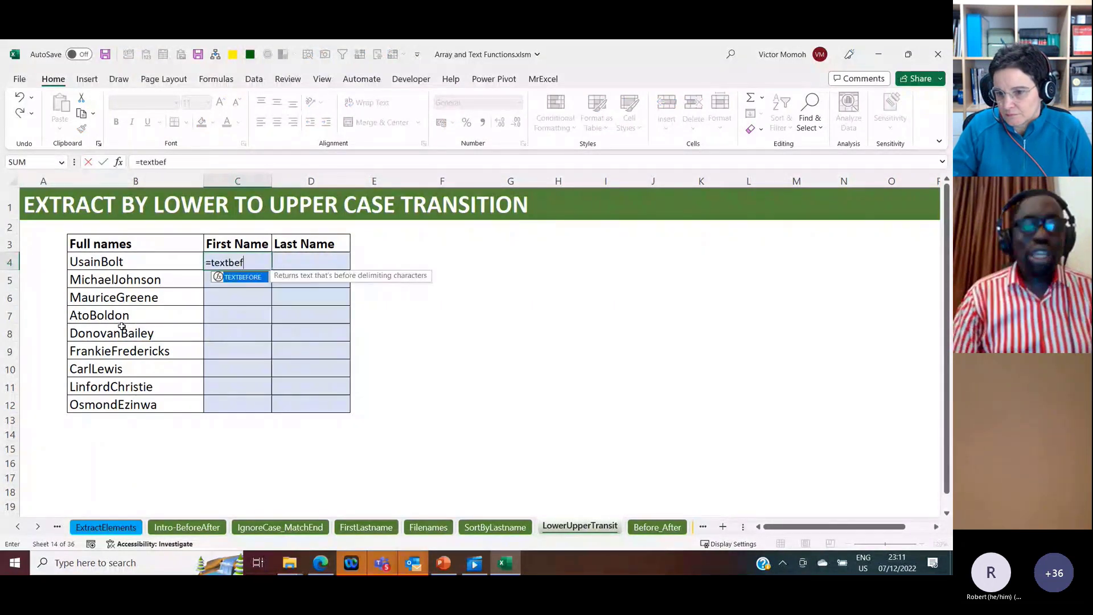
key("Tab")
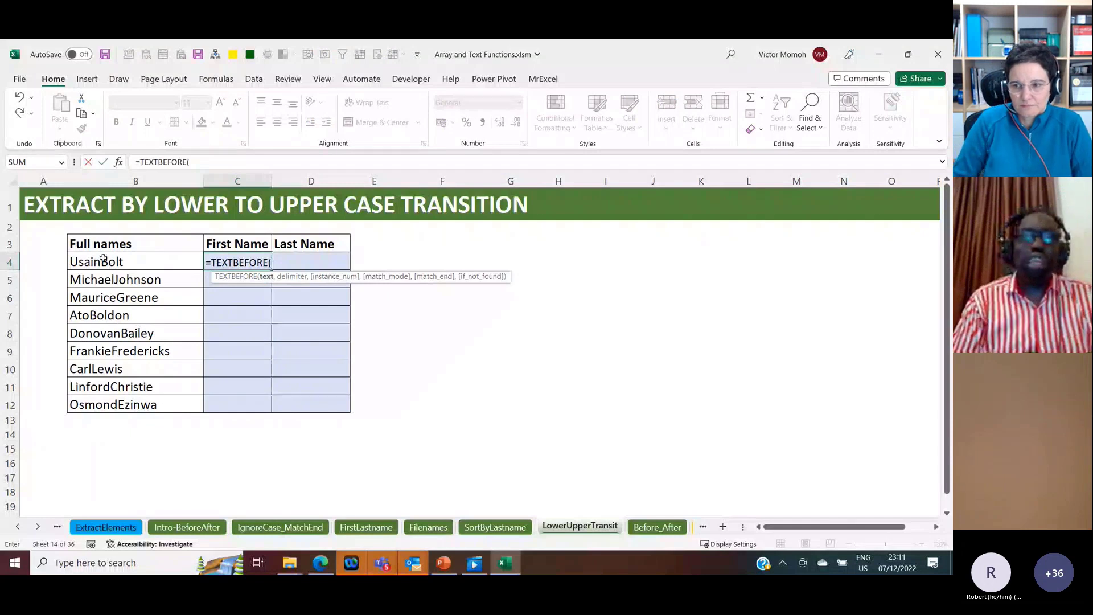
left_click(103, 259)
type(",")
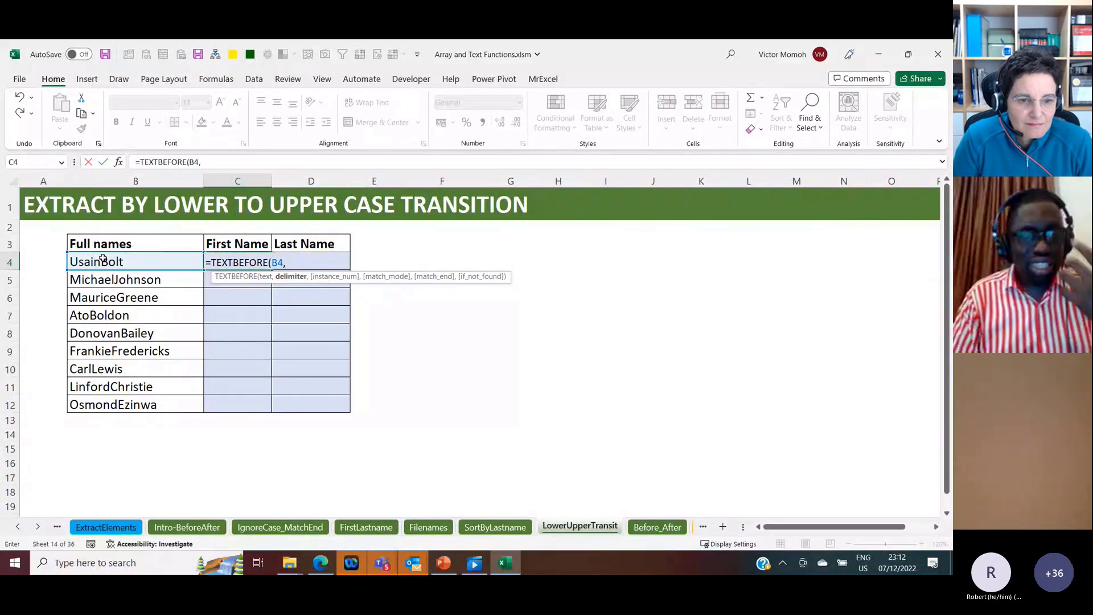
key("Escape")
Step: Enter =CHAR(65) in G4, an empty cell beside the name table
key("Right")
key("Right")
key("Right")
key("Right")
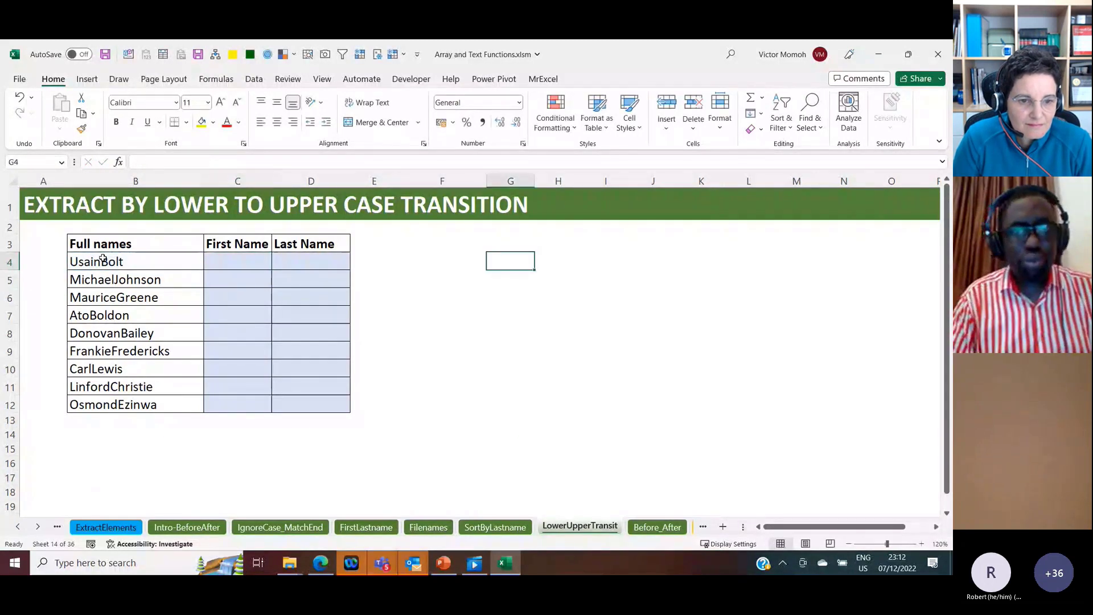
type("=cha")
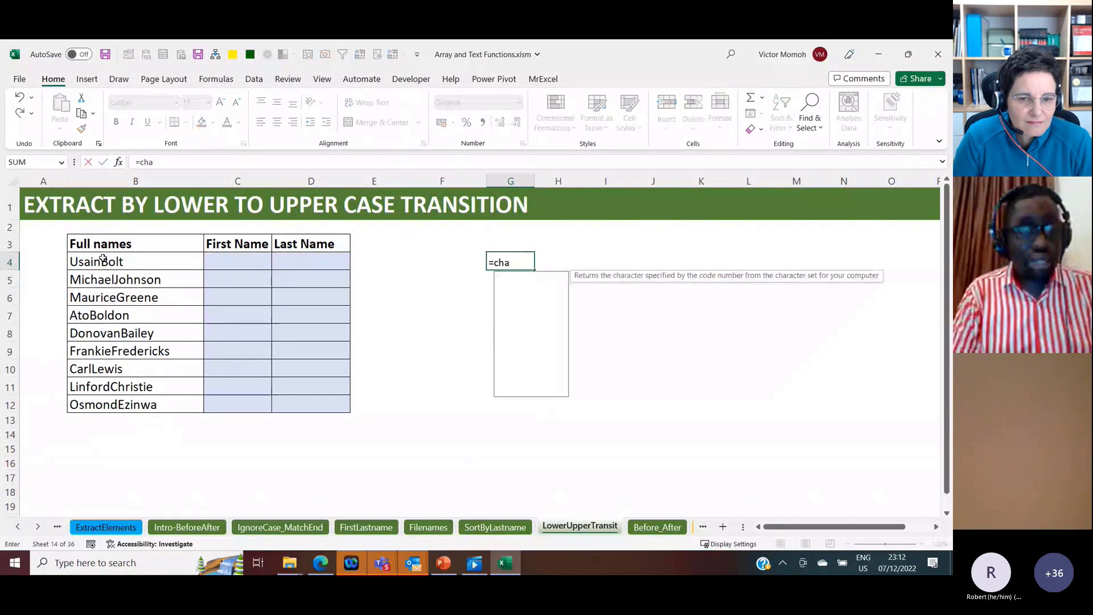
type("r(6")
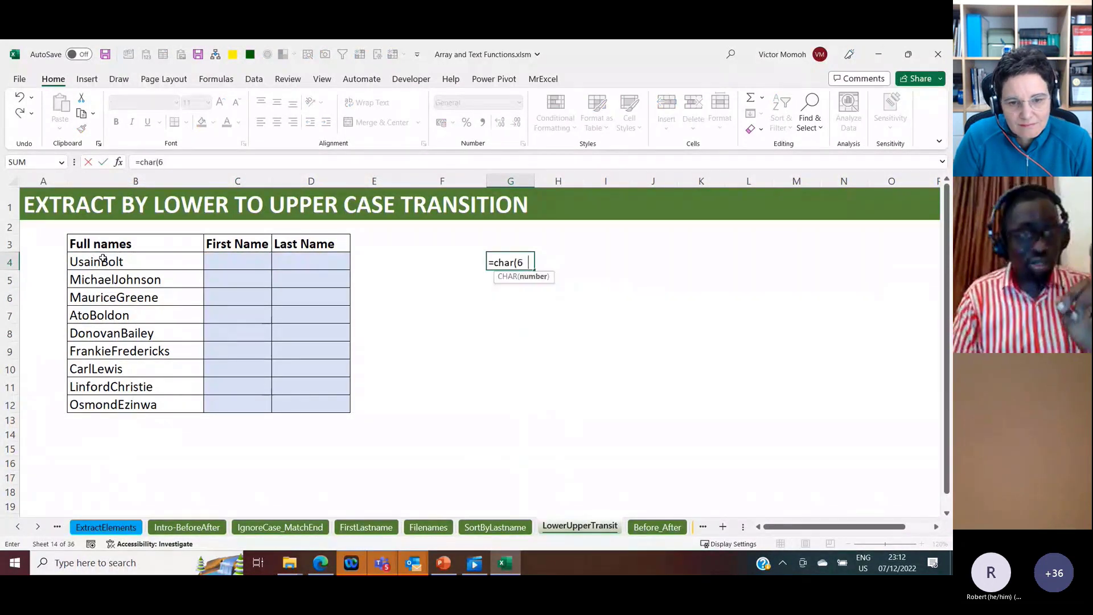
type("5)")
key("Return")
key("Up")
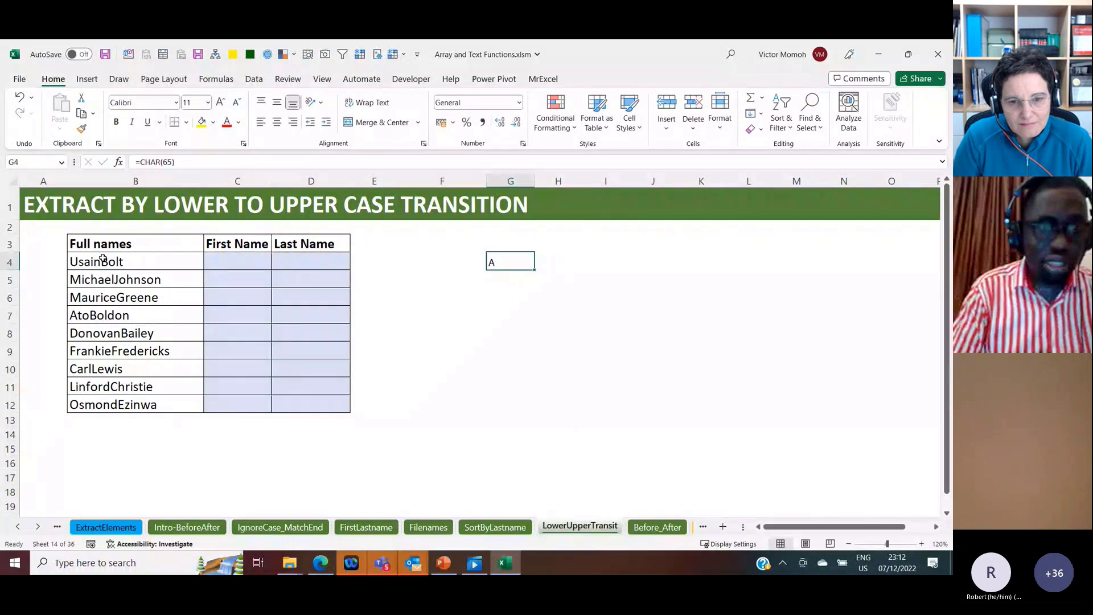
Step: Change the G4 formula to =CHAR(SEQUENCE(26,,65)) to list all the uppercase letters
left_click(202, 161)
key("BackSpace")
key("BackSpace")
key("BackSpace")
type("se")
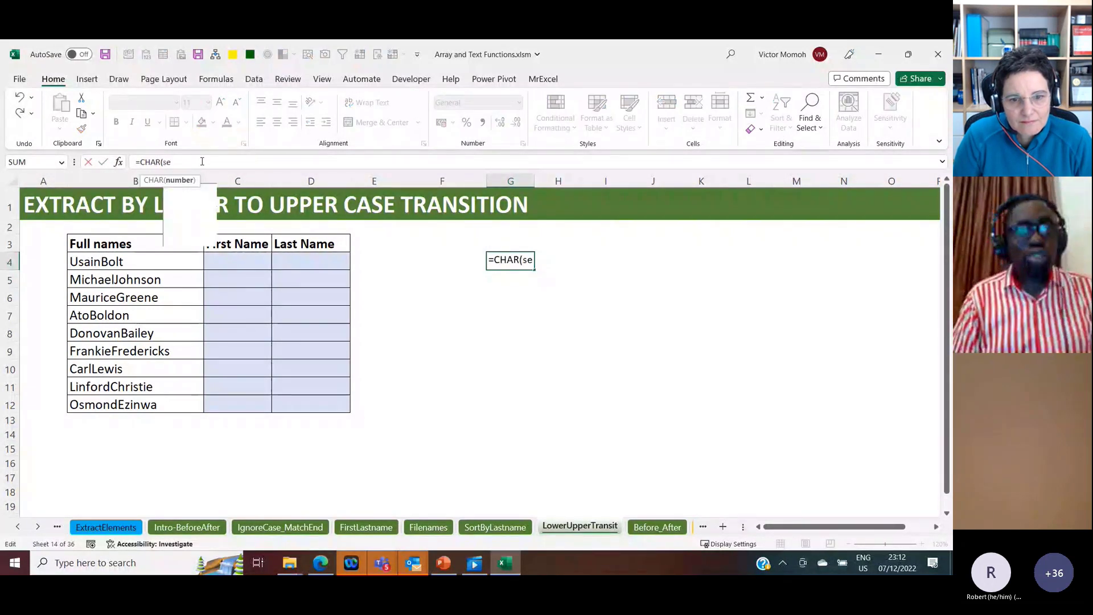
type("q")
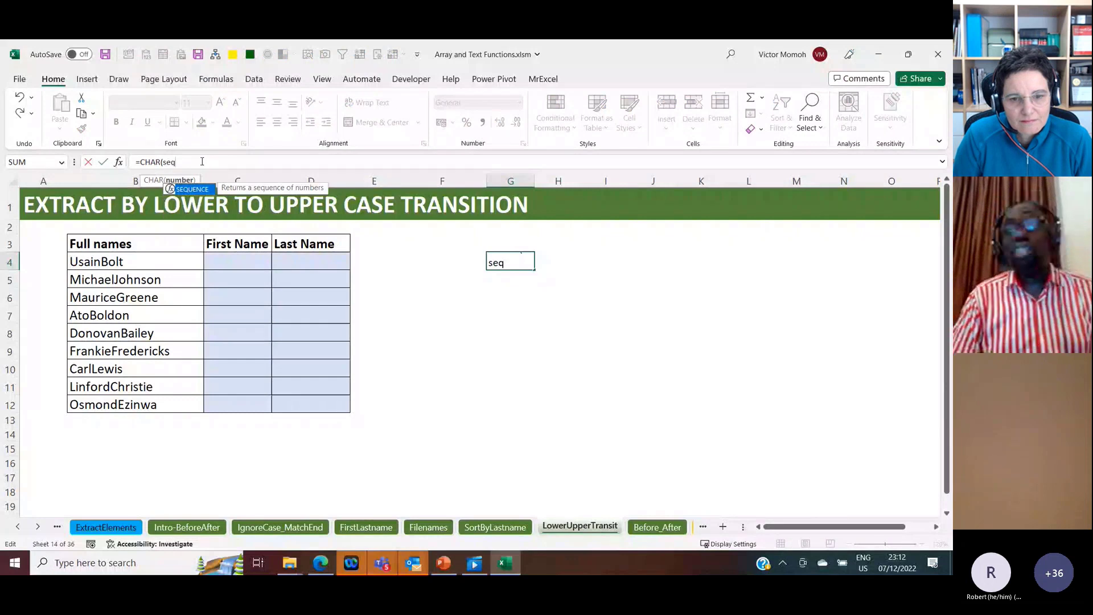
key("Tab")
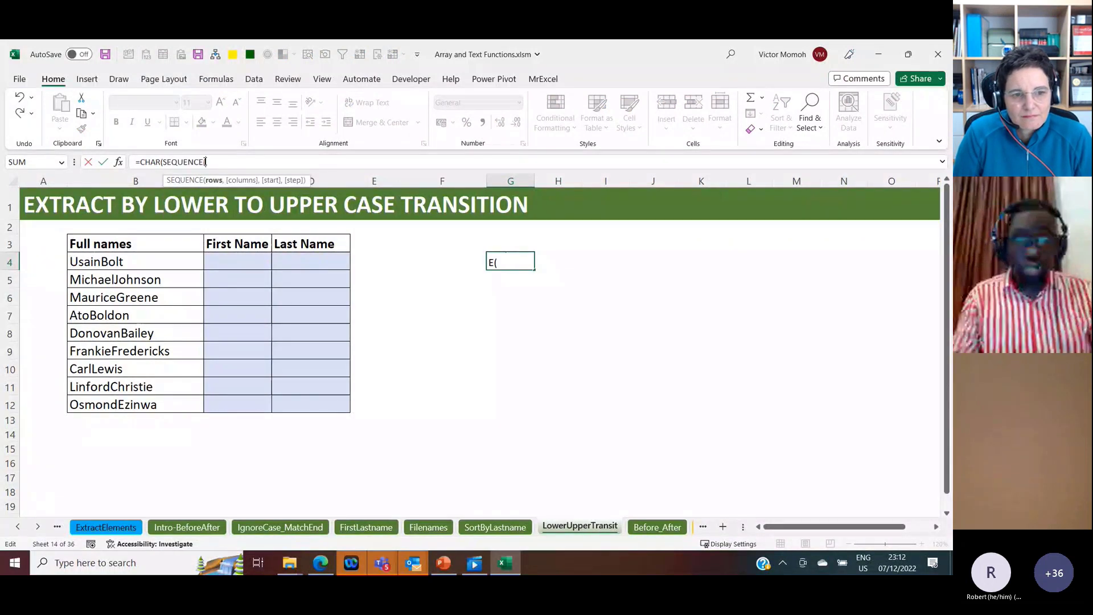
type("26,,")
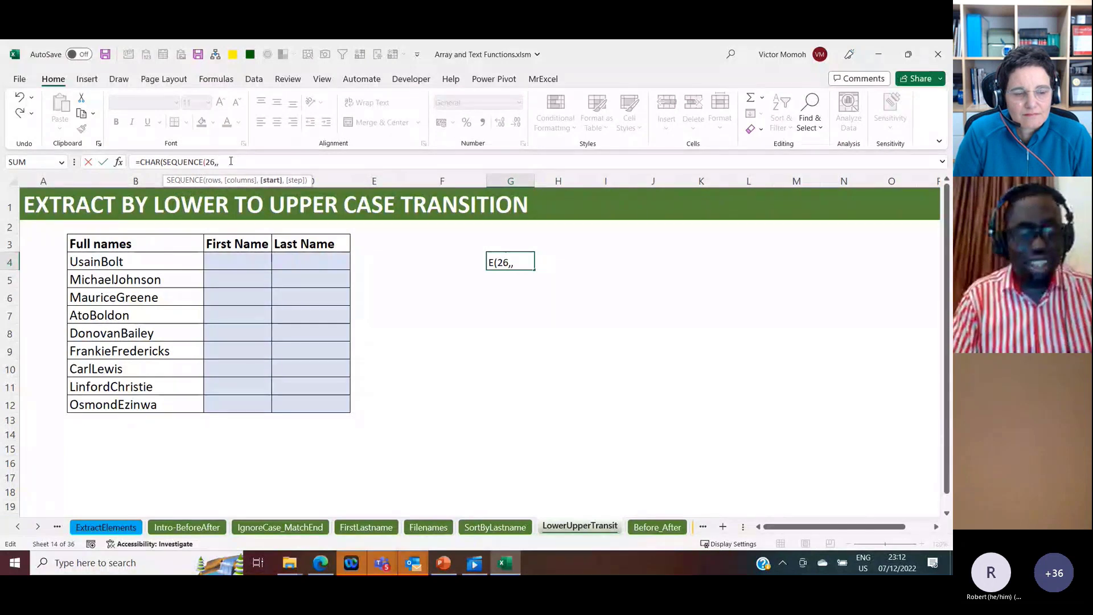
type("65))")
key("Return")
key("Up")
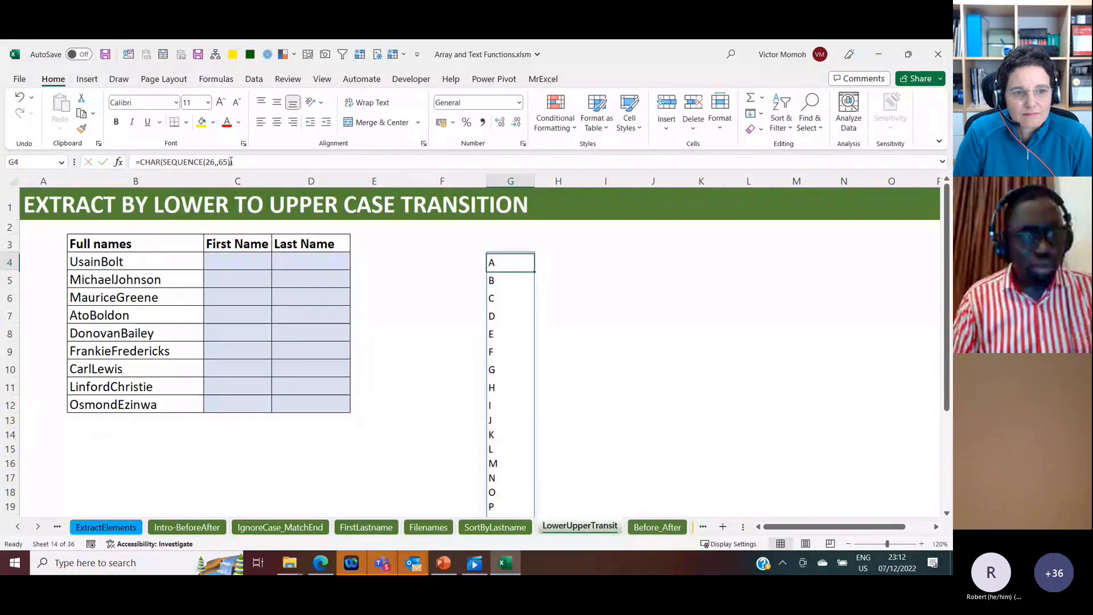
Step: Reuse the G4 letter expression as the delimiter in C4 by entering =TEXTBEFORE(B4,CHAR(SEQUENCE(26,,65)))
left_click_drag(231, 162, 141, 162)
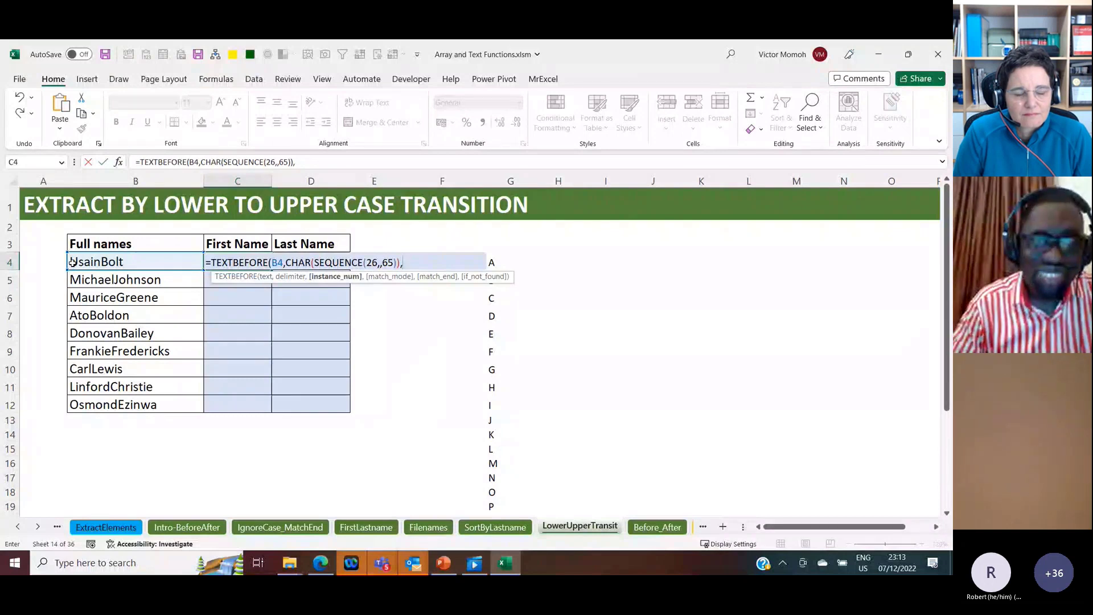
left_click(316, 161)
key("BackSpace")
type(")")
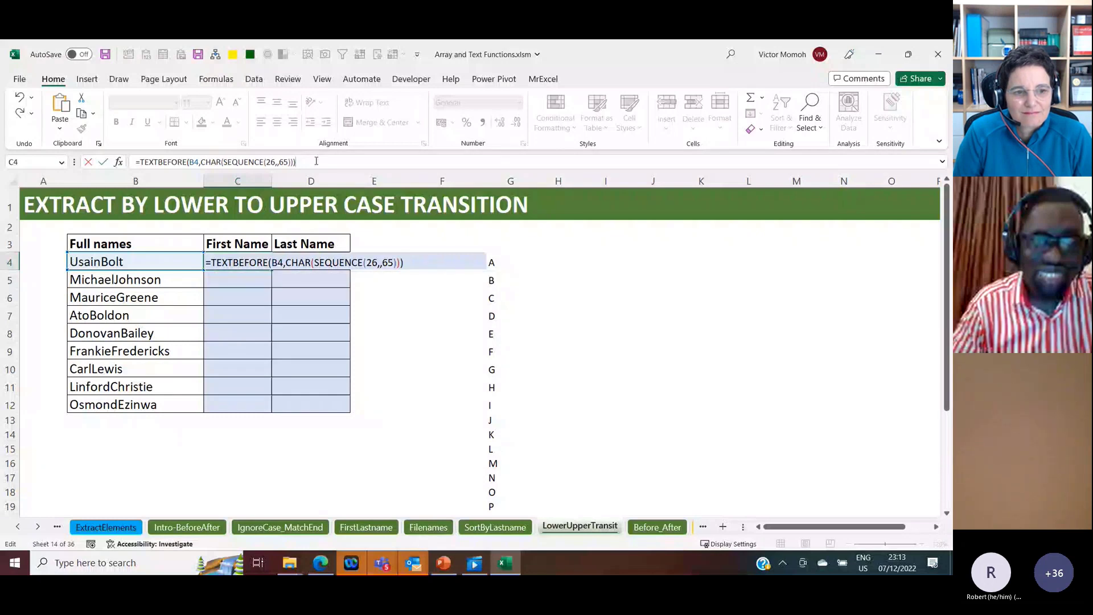
key("ctrl+Return")
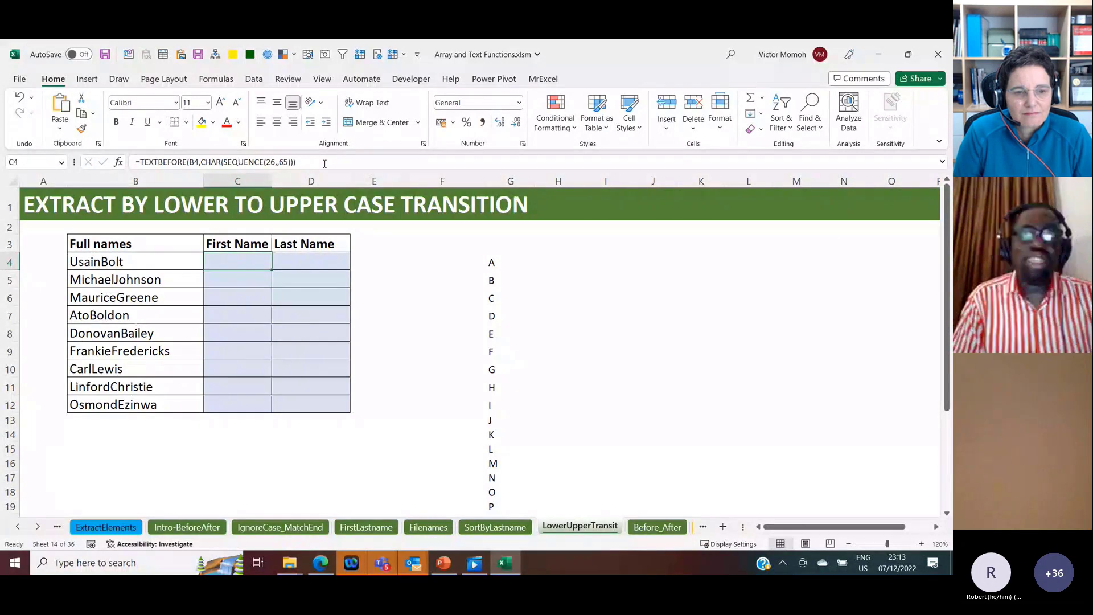
Step: Add instance number 2 to the C4 TEXTBEFORE formula and fill it down the First Name column to C12
left_click(307, 163)
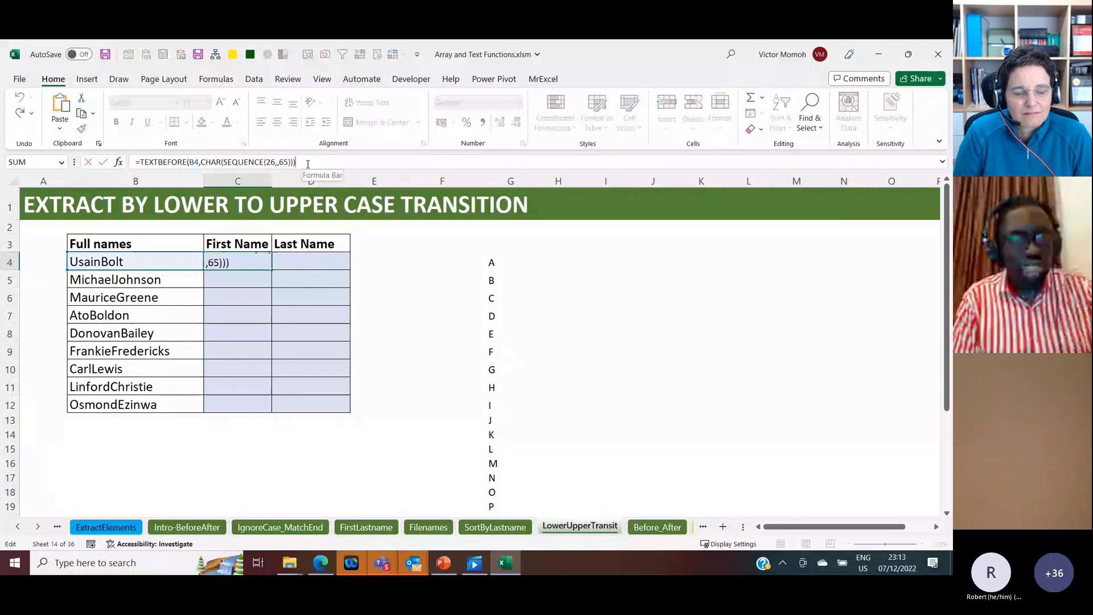
key("BackSpace")
type(",2")
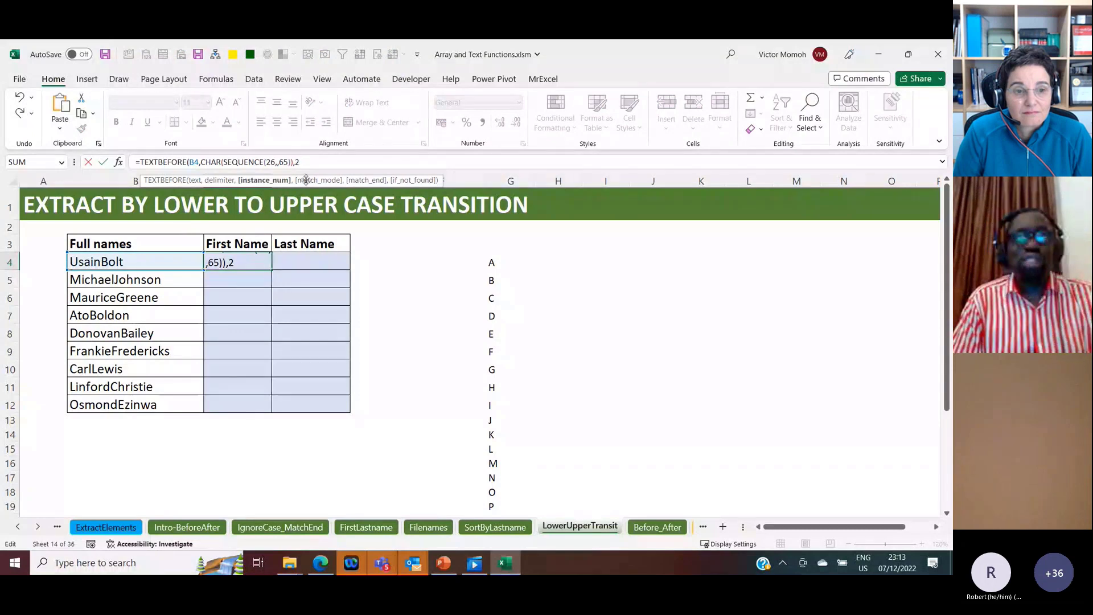
key("ctrl+Return")
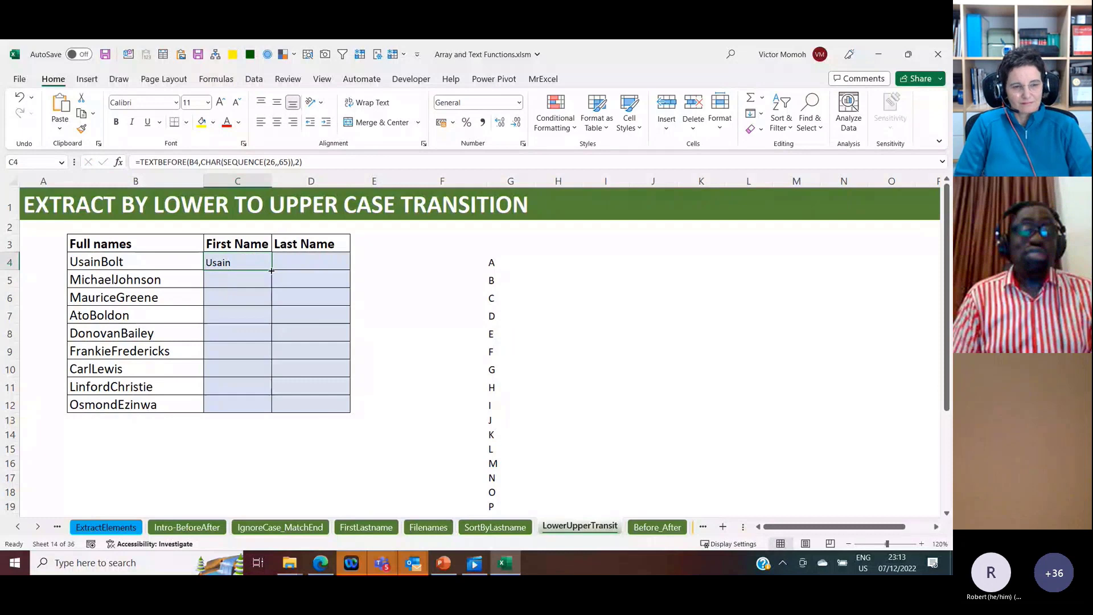
double_click(272, 271)
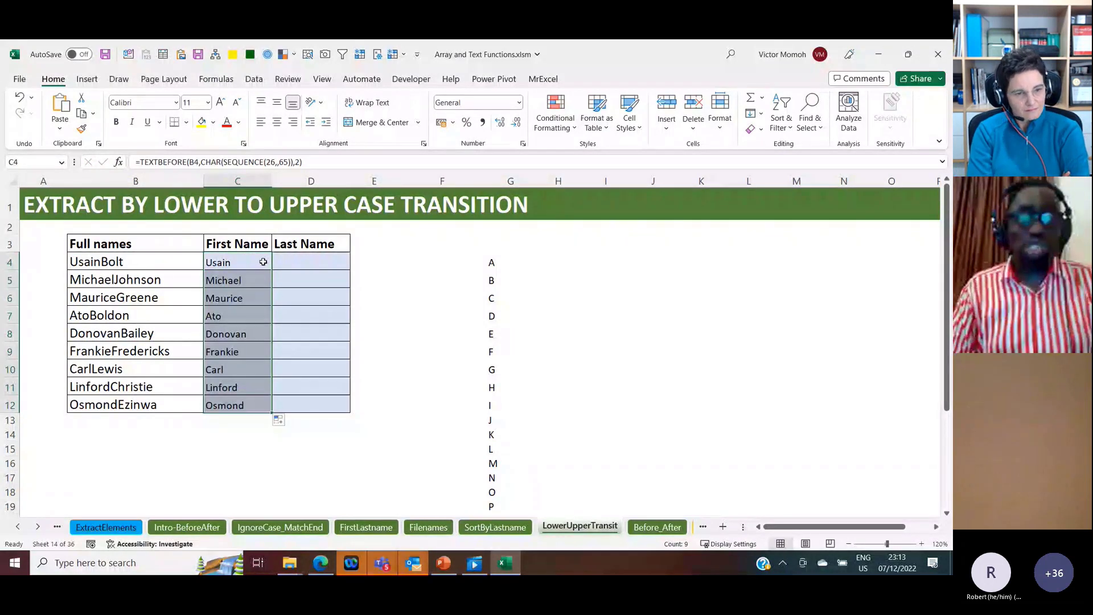
Step: Enter =SUBSTITUTE(B4,C4,"") in D4 and fill it down the Last Name column to D12
left_click(290, 260)
type("=SUBSTITUTE(")
key("Left")
key("Left")
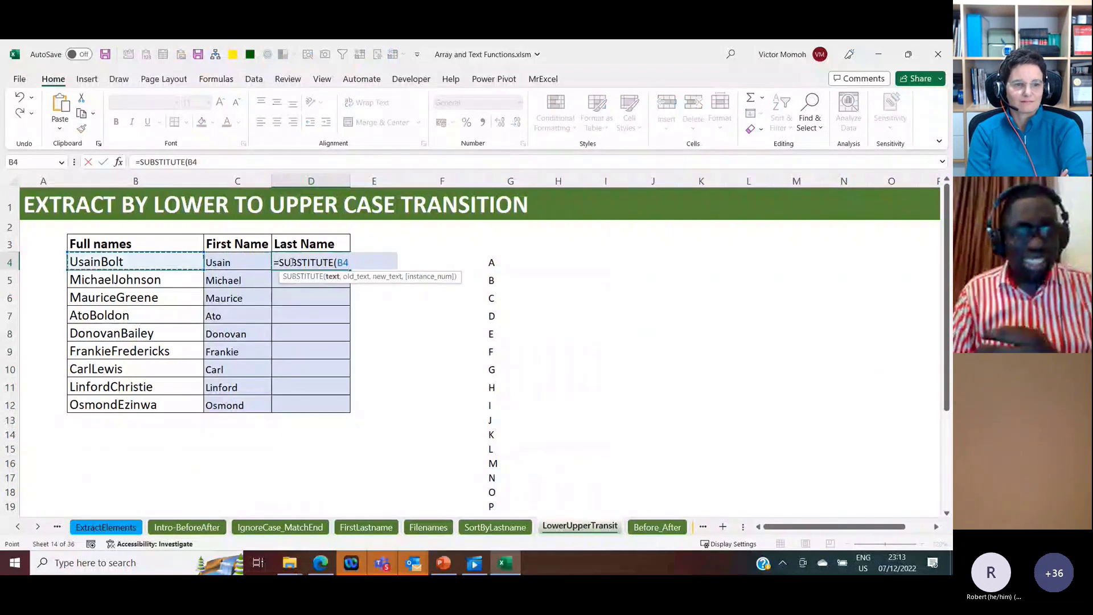
type(",")
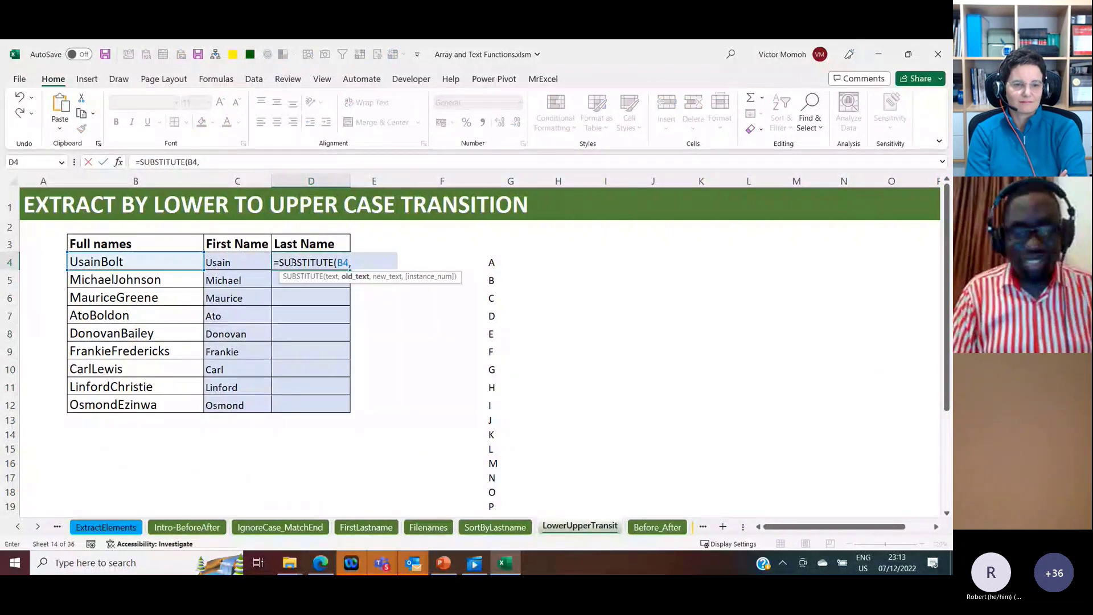
key("Left")
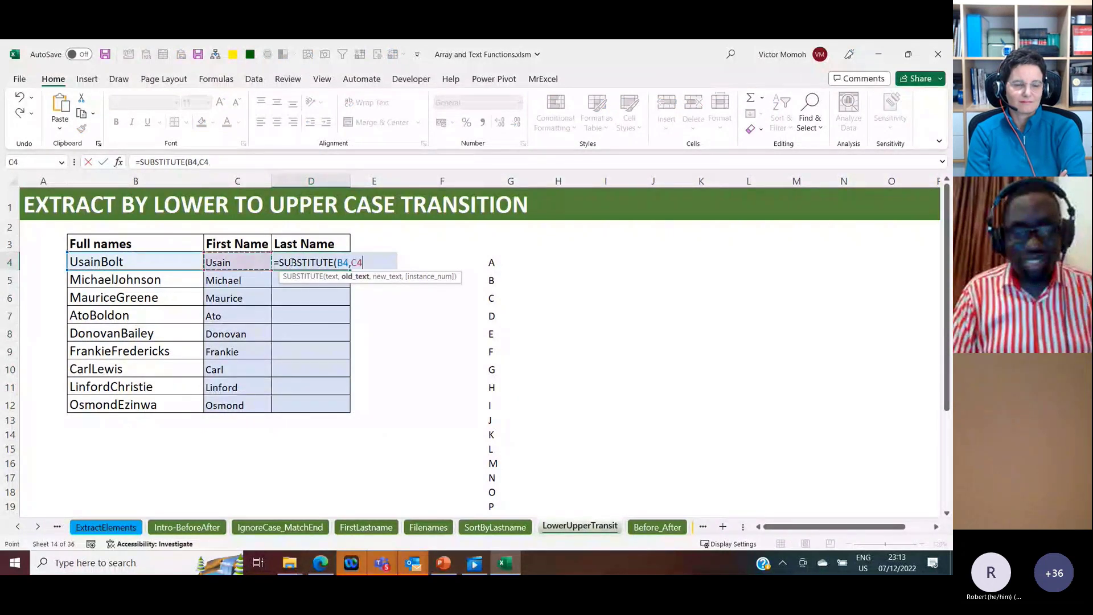
type(",\"\")")
key("Return")
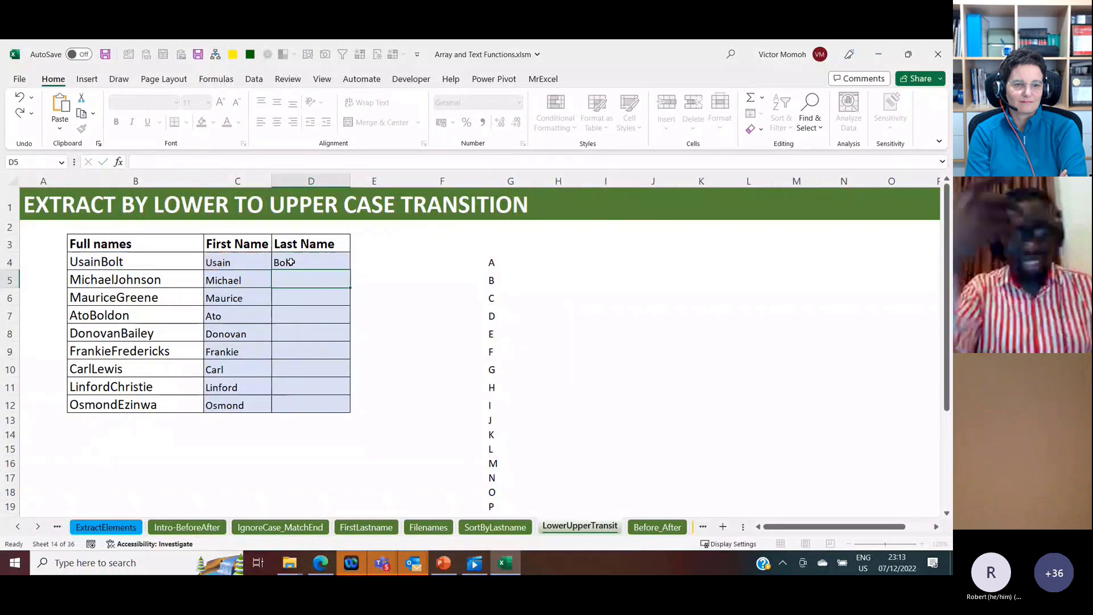
left_click(291, 261)
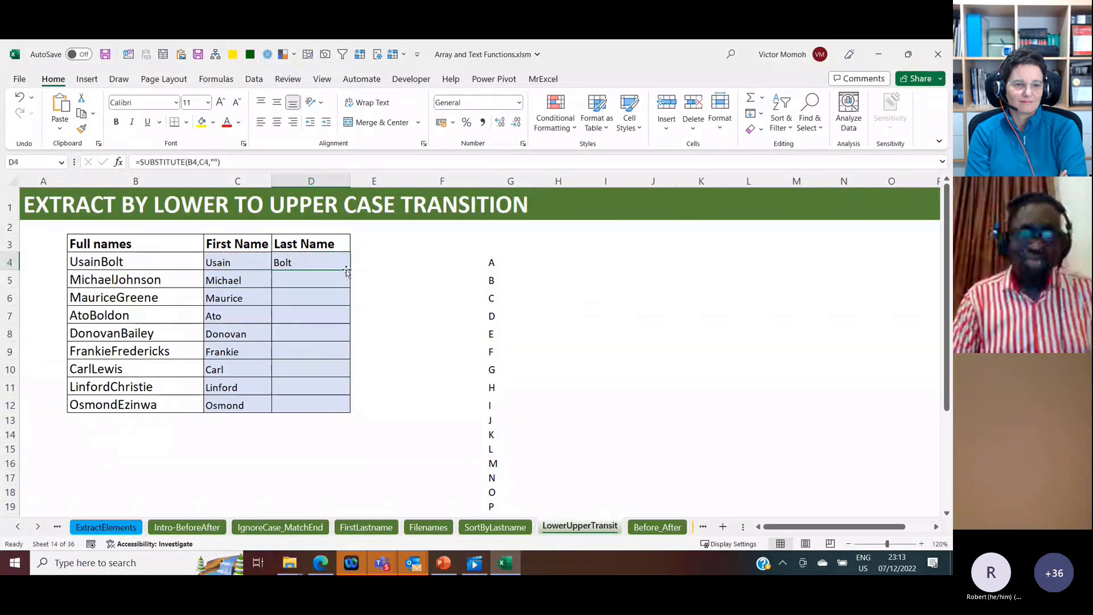
double_click(347, 271)
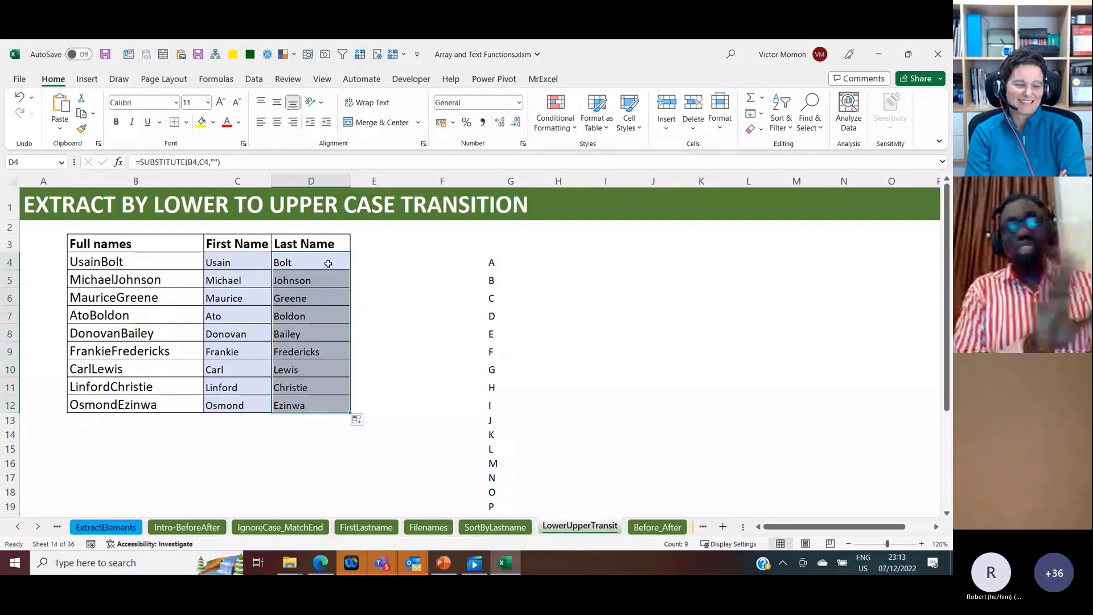
Step: Open the Before_After sheet and select C4, the first cell under Weight
left_click(243, 264)
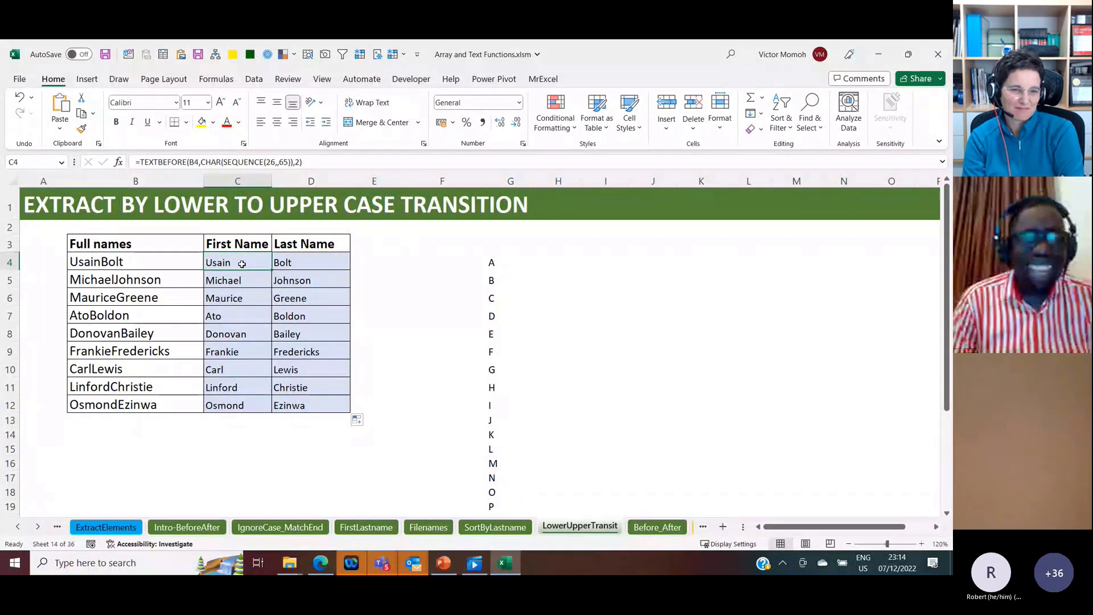
left_click(638, 523)
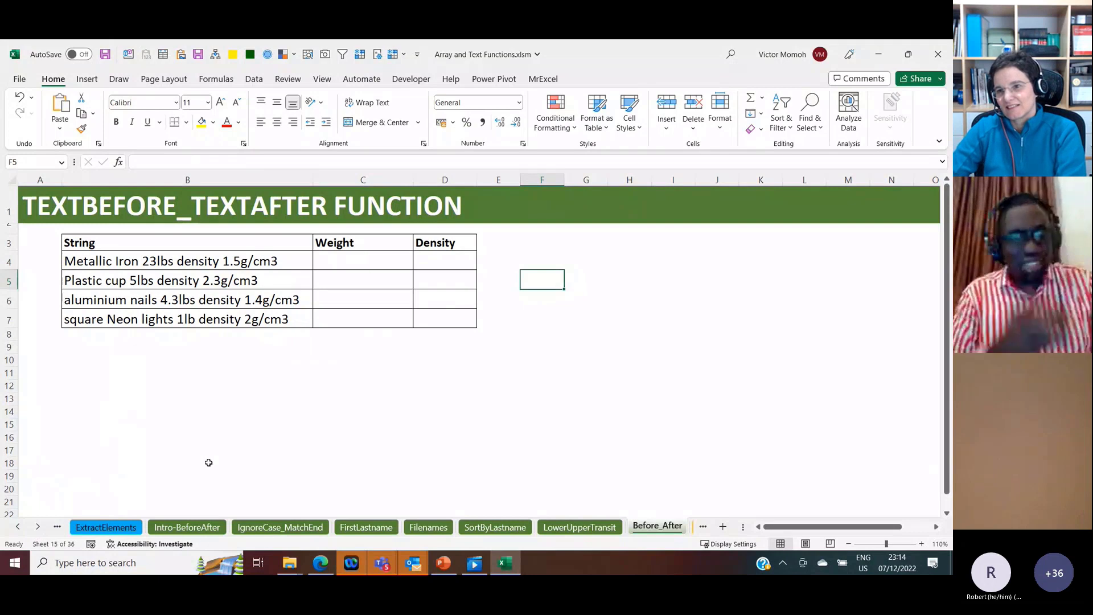
left_click(360, 261)
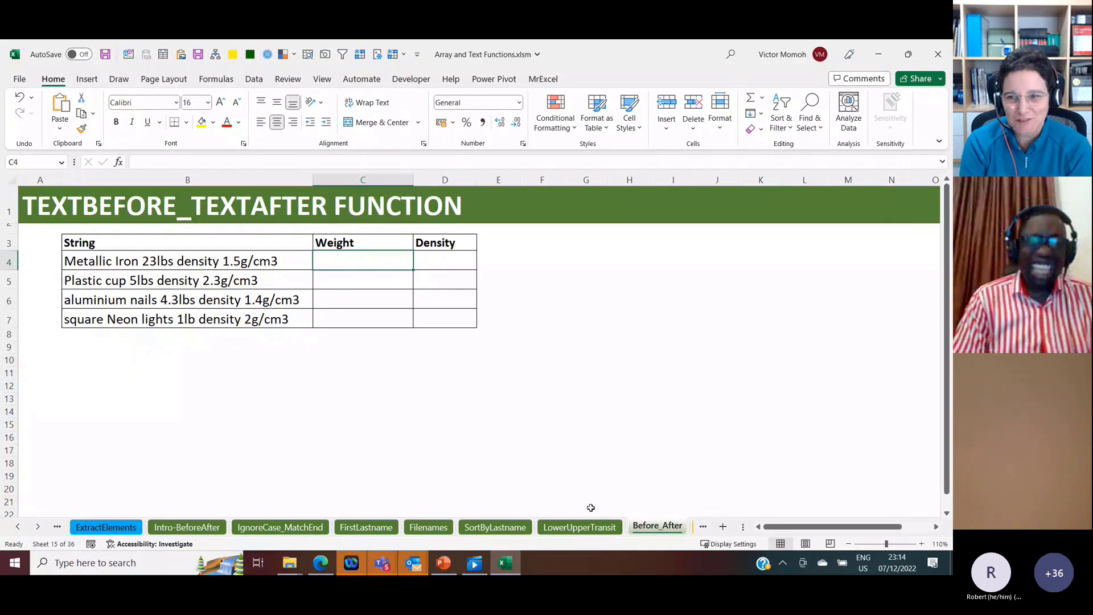
Step: Return to the LowerUpperTransit sheet and examine the CHAR(SEQUENCE(26,,65)) delimiter in the C4 formula, leaving it unchanged
left_click(590, 527)
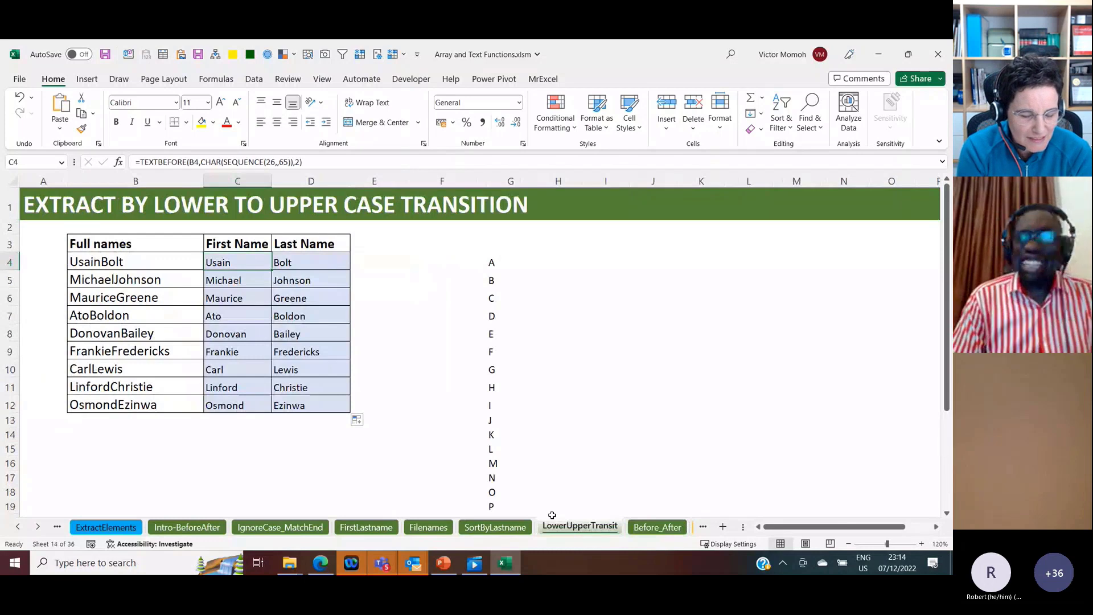
left_click(292, 262)
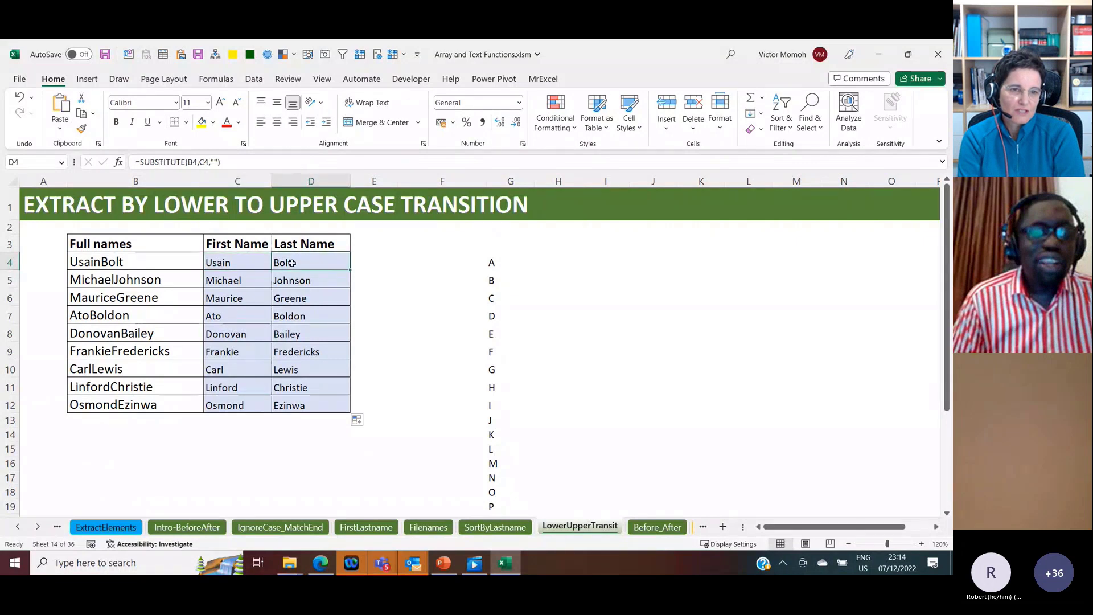
left_click(265, 263)
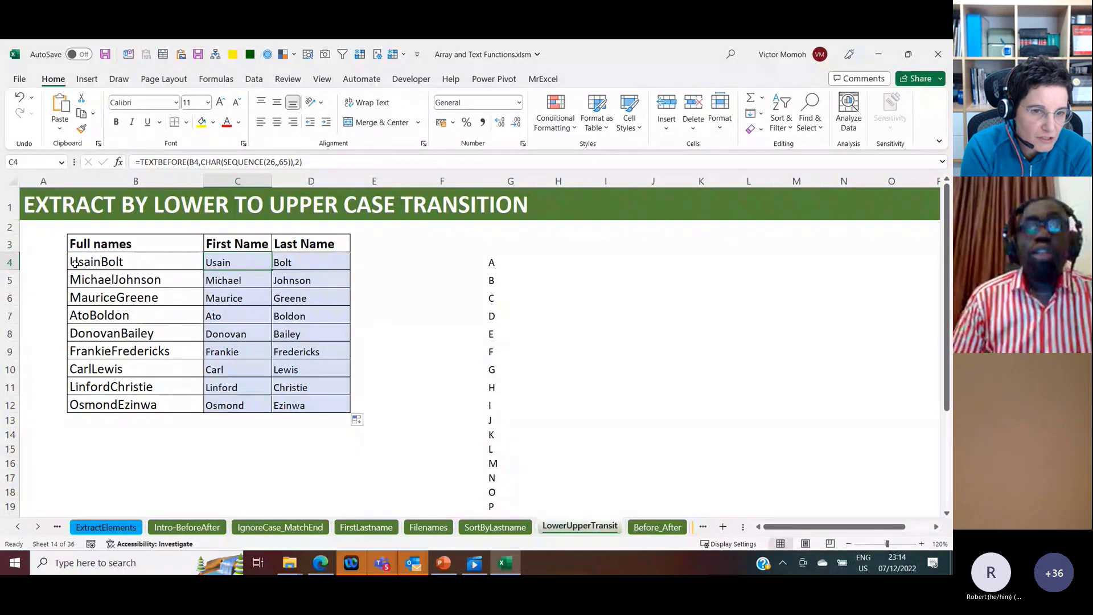
double_click(215, 163)
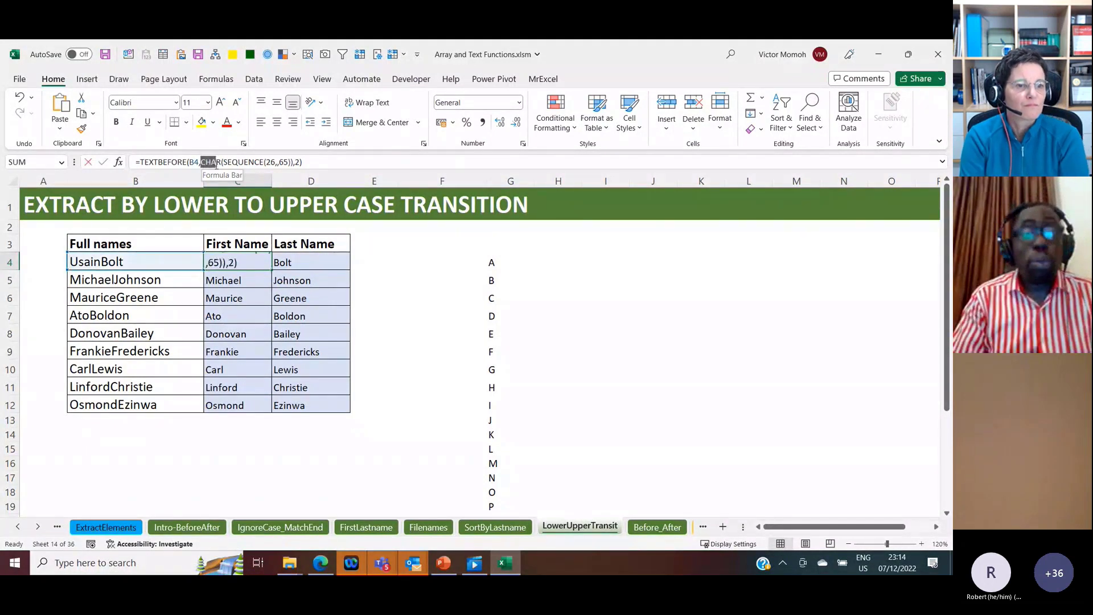
left_click_drag(216, 165, 293, 168)
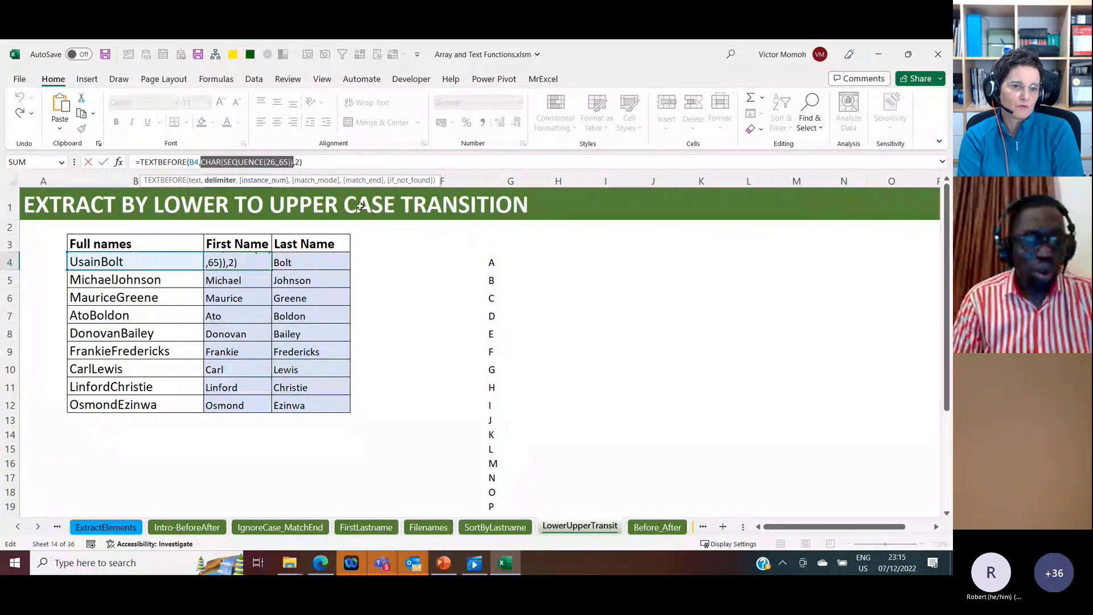
left_click(565, 266)
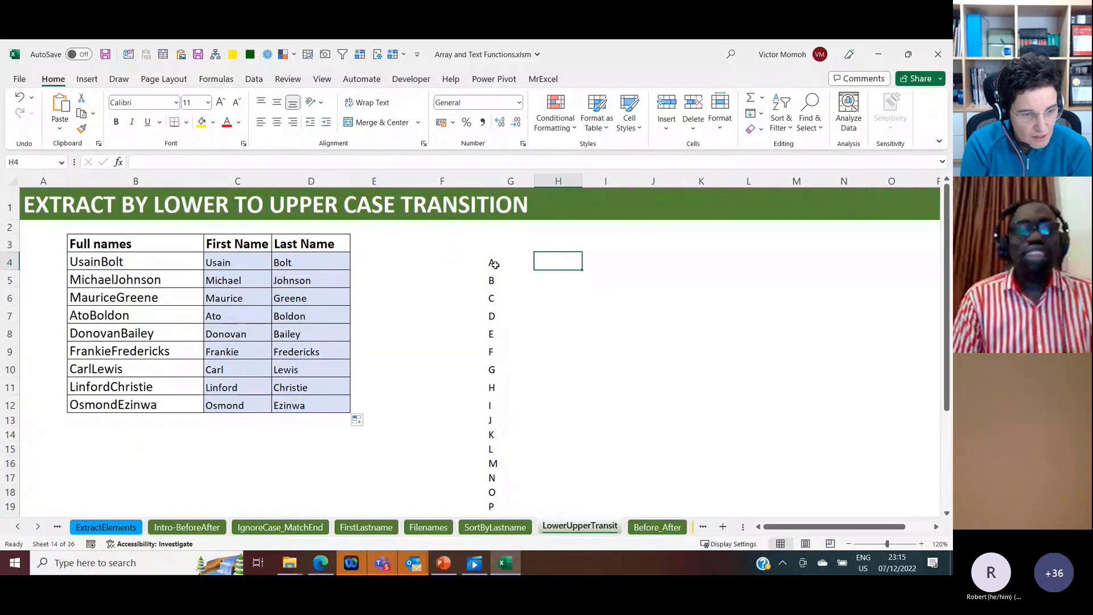
Step: Try instance number 1 in the C4 TEXTBEFORE formula and undo the change
left_click(241, 267)
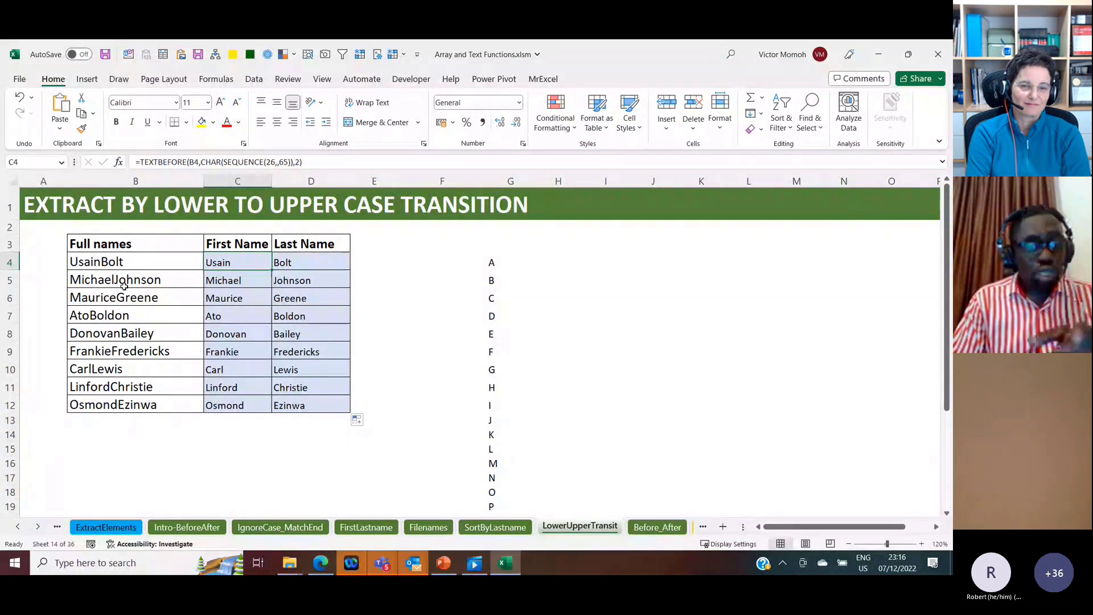
left_click(298, 163)
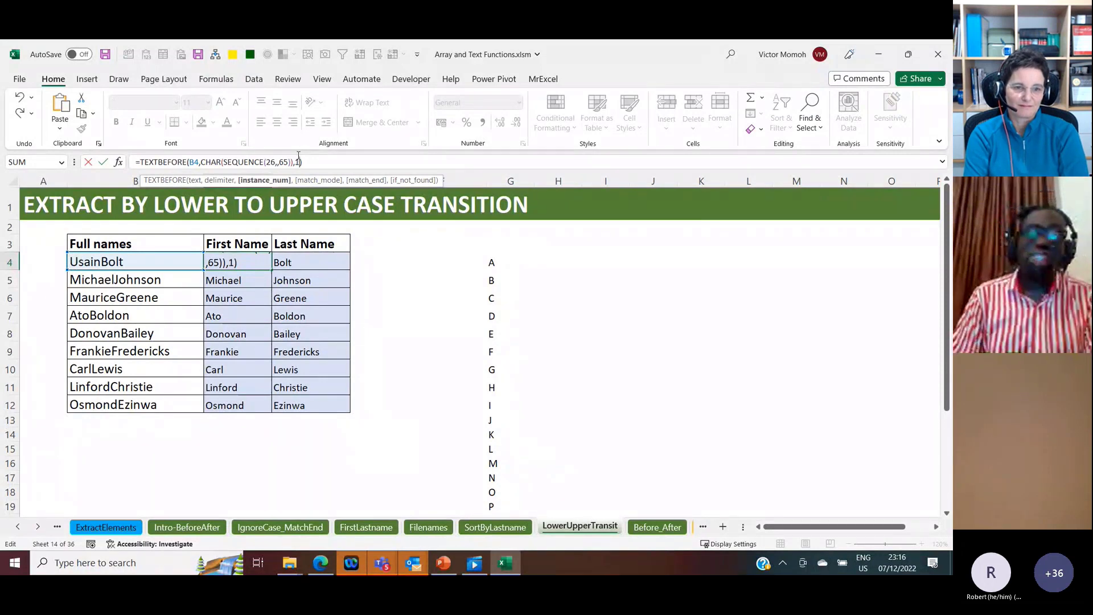
key("Return")
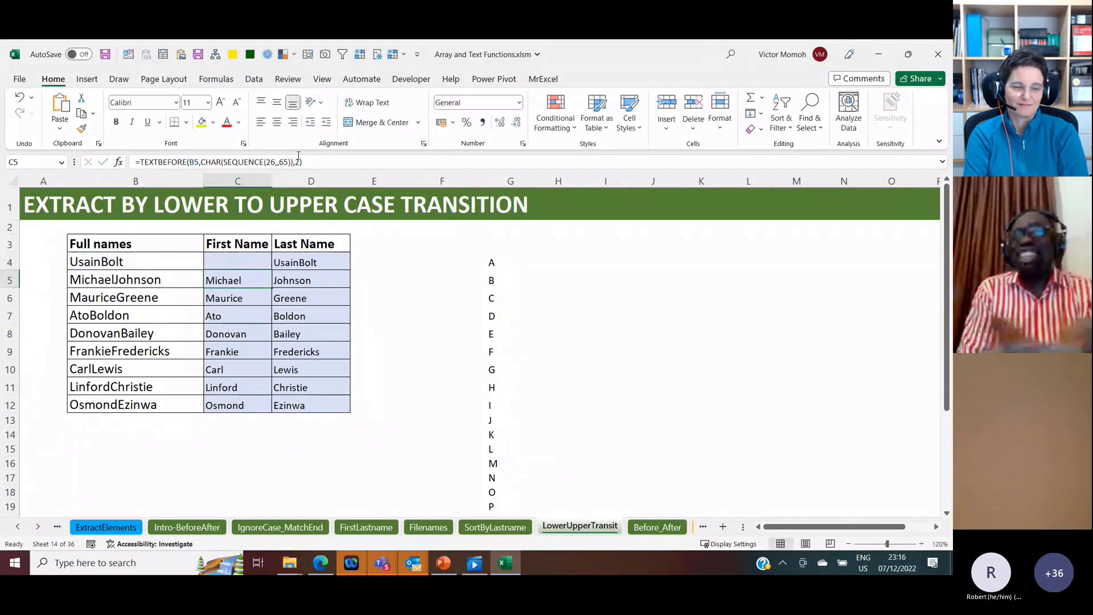
key("Up")
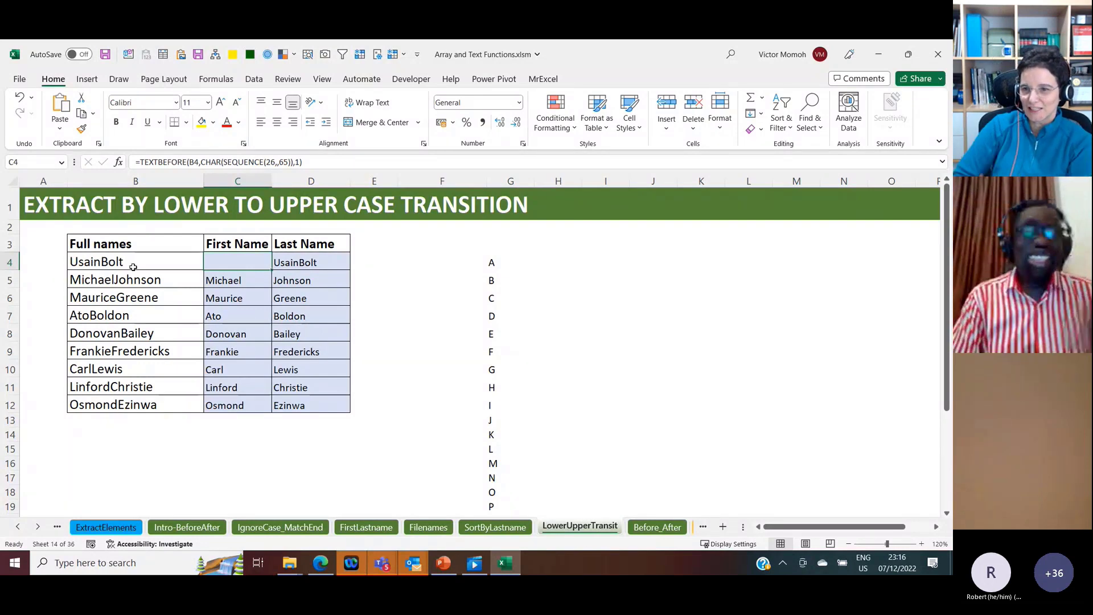
key("ctrl+z")
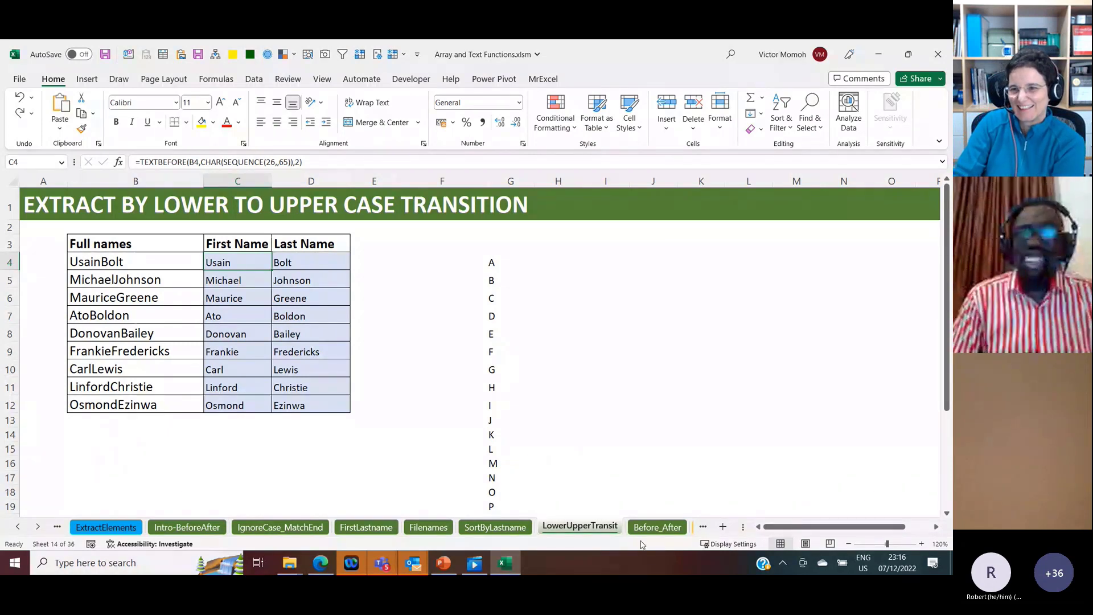
Step: On the Before_After sheet, enter =TEXTBEFORE(B4,"lb") in C4, the first cell under Weight
left_click(655, 528)
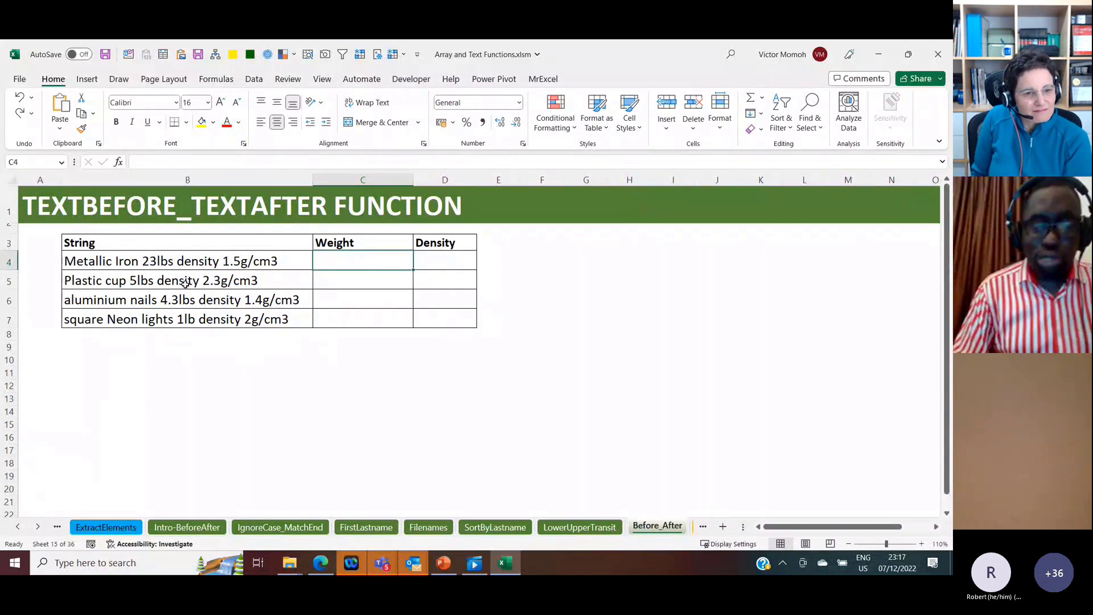
type("=textbefore")
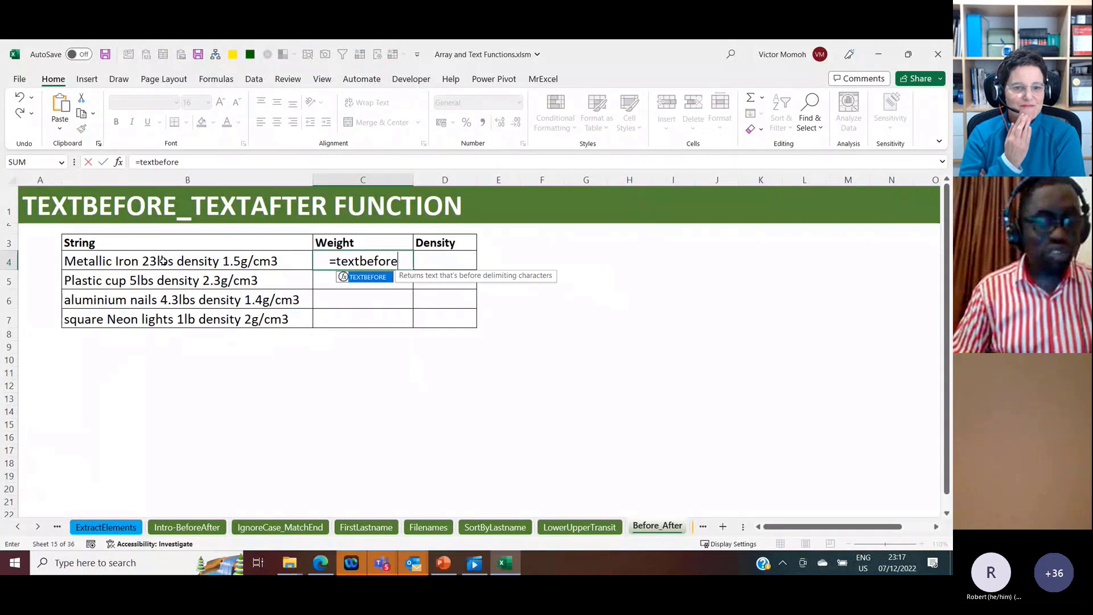
key("Tab")
left_click(162, 261)
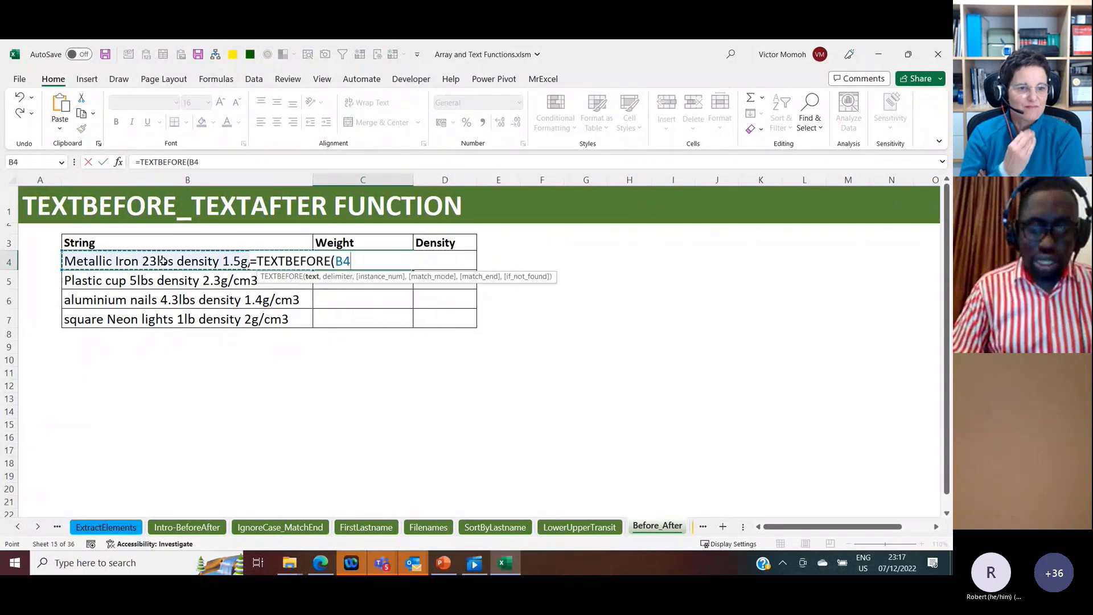
type(",\"l")
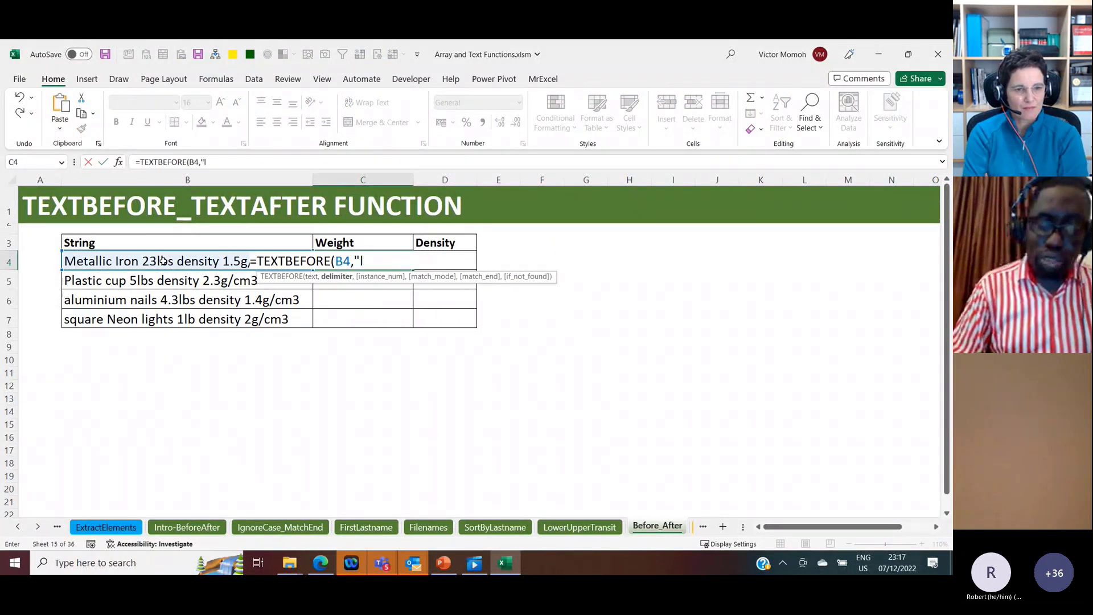
type("b\")")
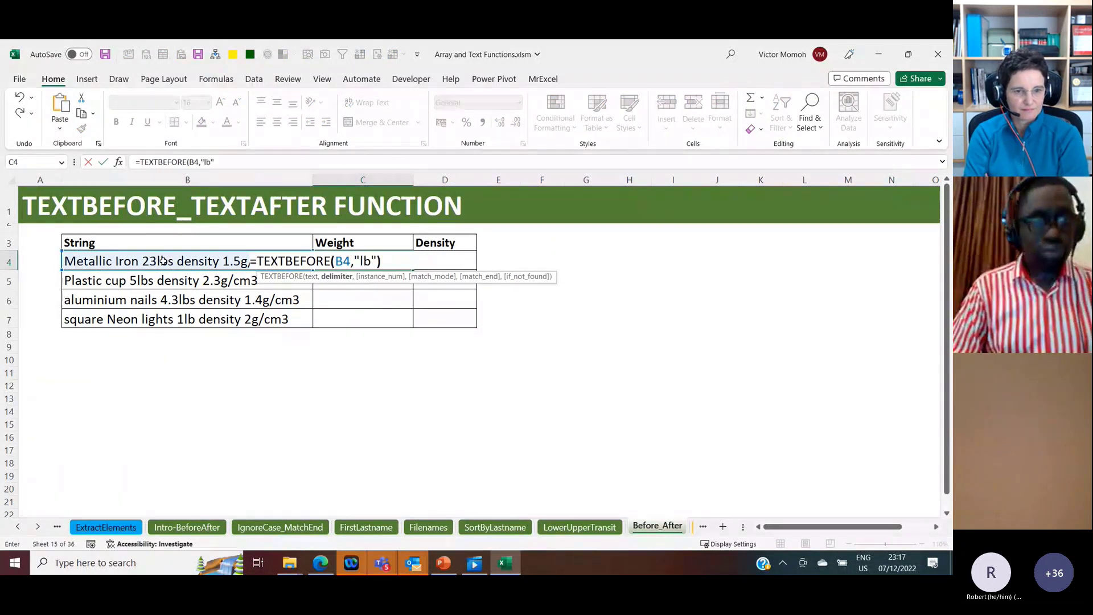
key("Return")
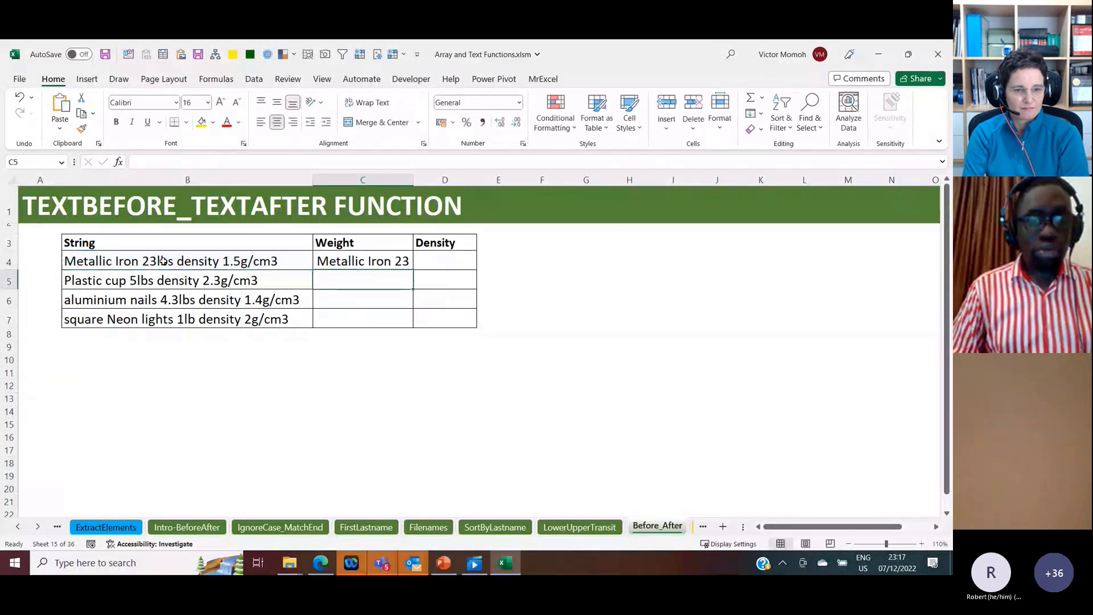
Step: Wrap the C4 formula in TEXTAFTER with a space delimiter and instance -1: =TEXTAFTER(TEXTBEFORE(B4,"lb")," ",-1)
key("Up")
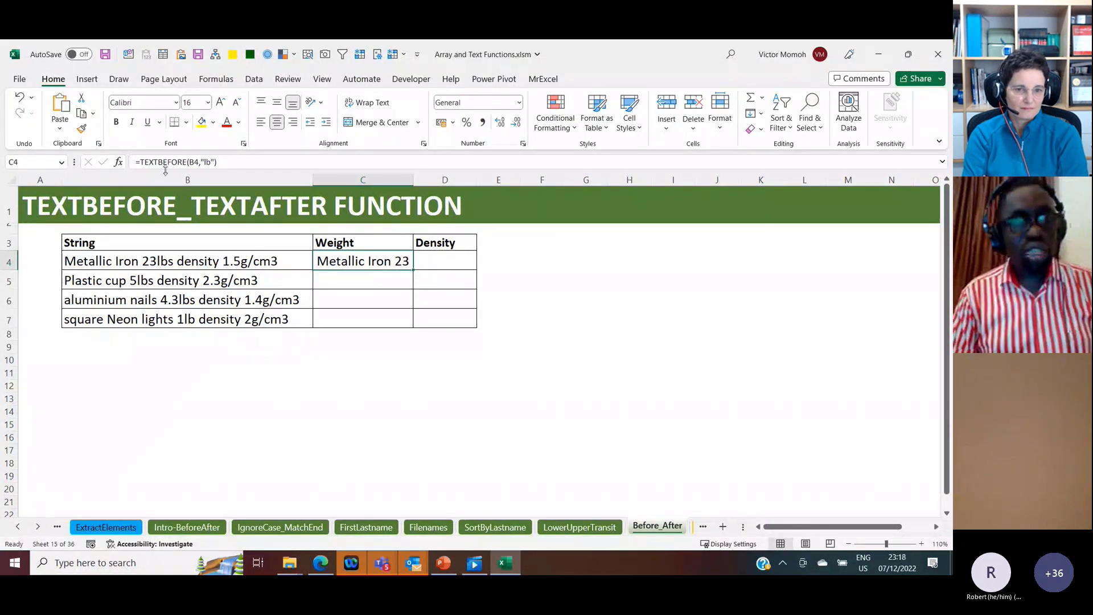
left_click(139, 162)
type("TEXTAFTER(")
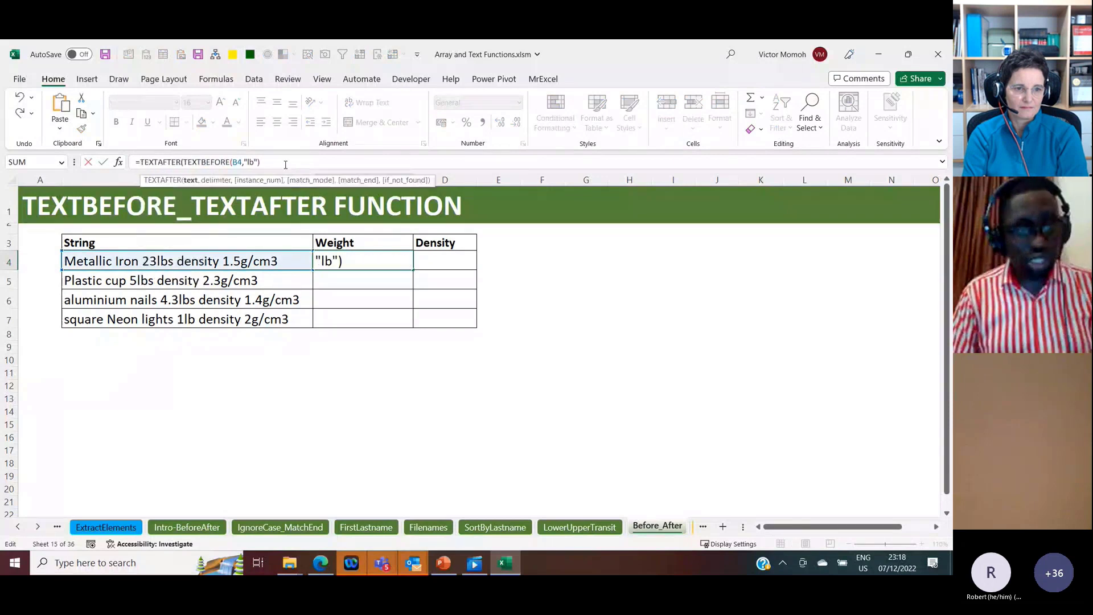
type(",\" \",-1)")
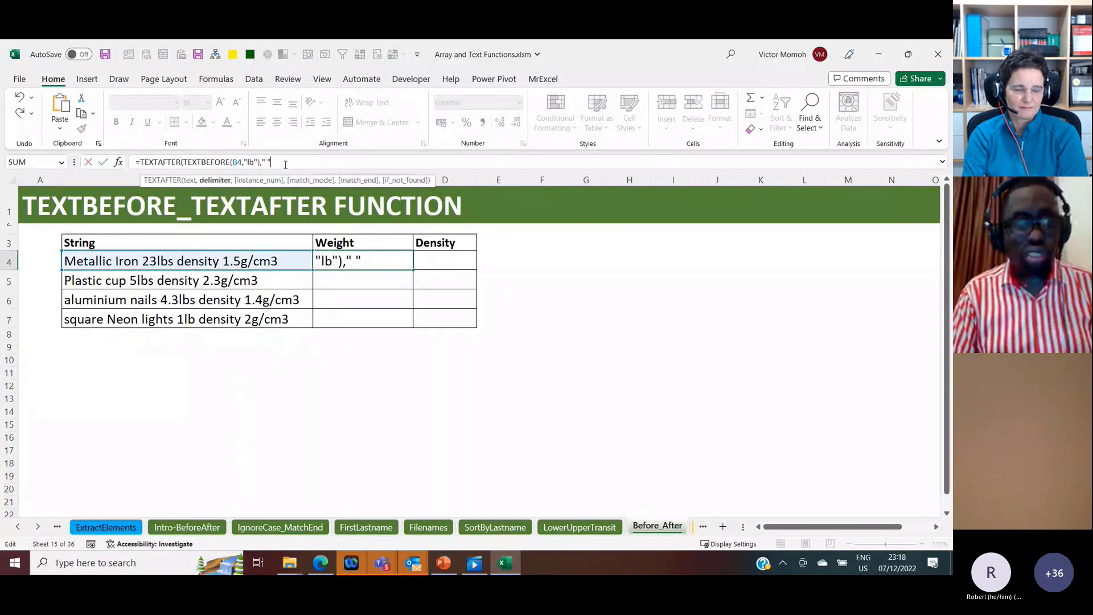
key("ctrl+Return")
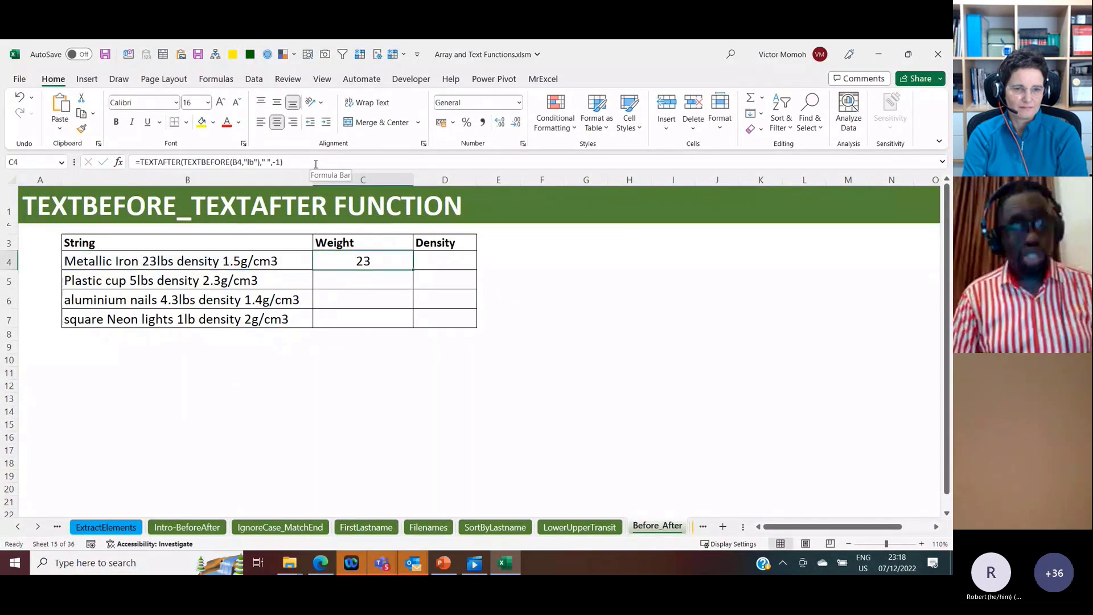
Step: Append +0 to the C4 formula and fill it down the Weight column to C7
left_click(315, 162)
type("+0")
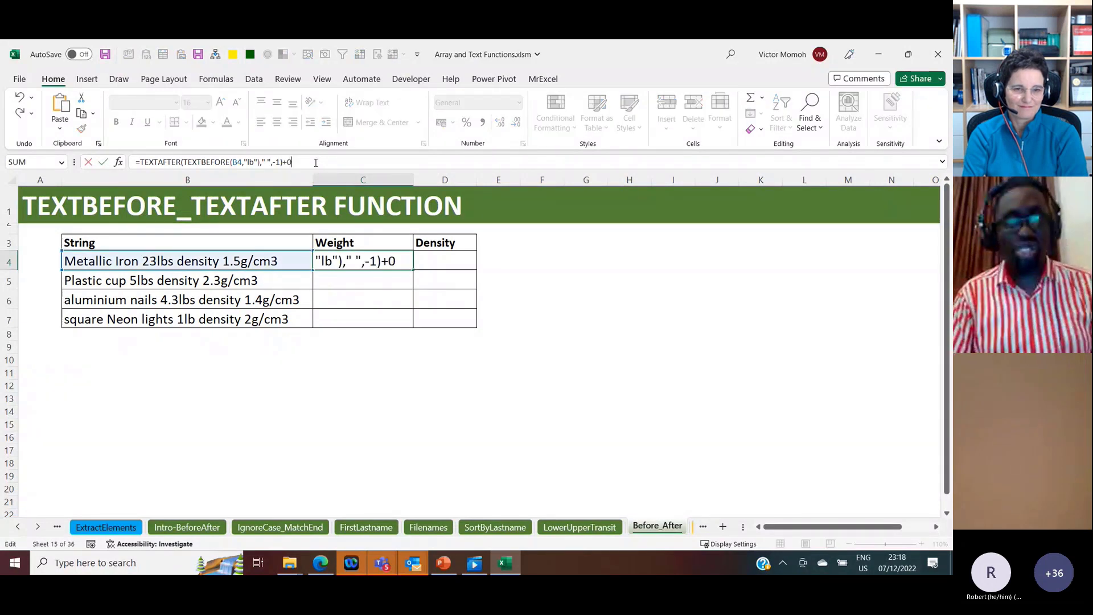
key("ctrl+Return")
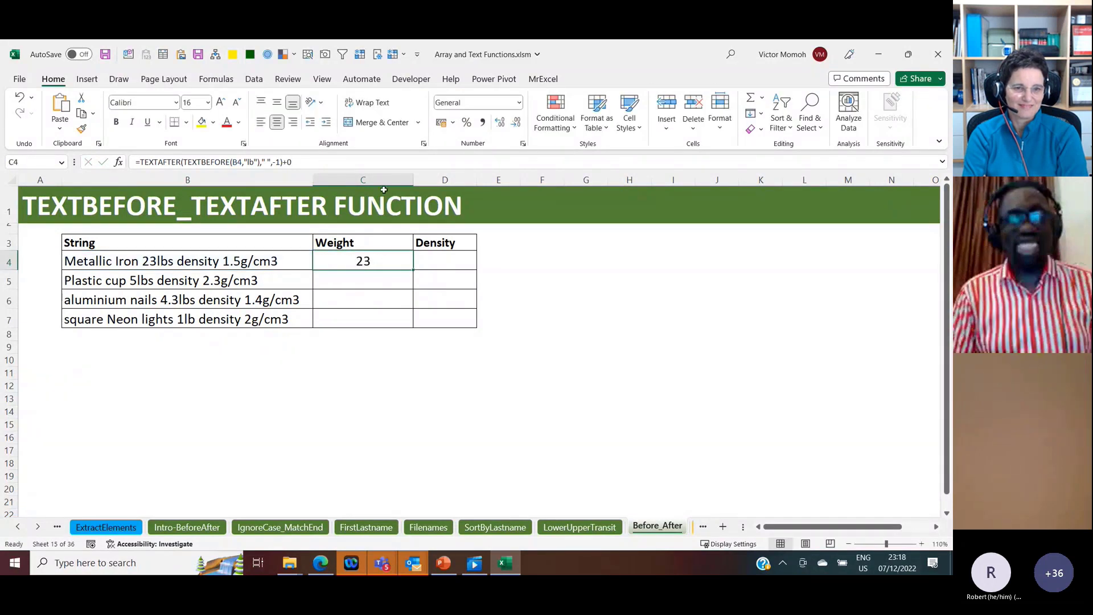
double_click(412, 270)
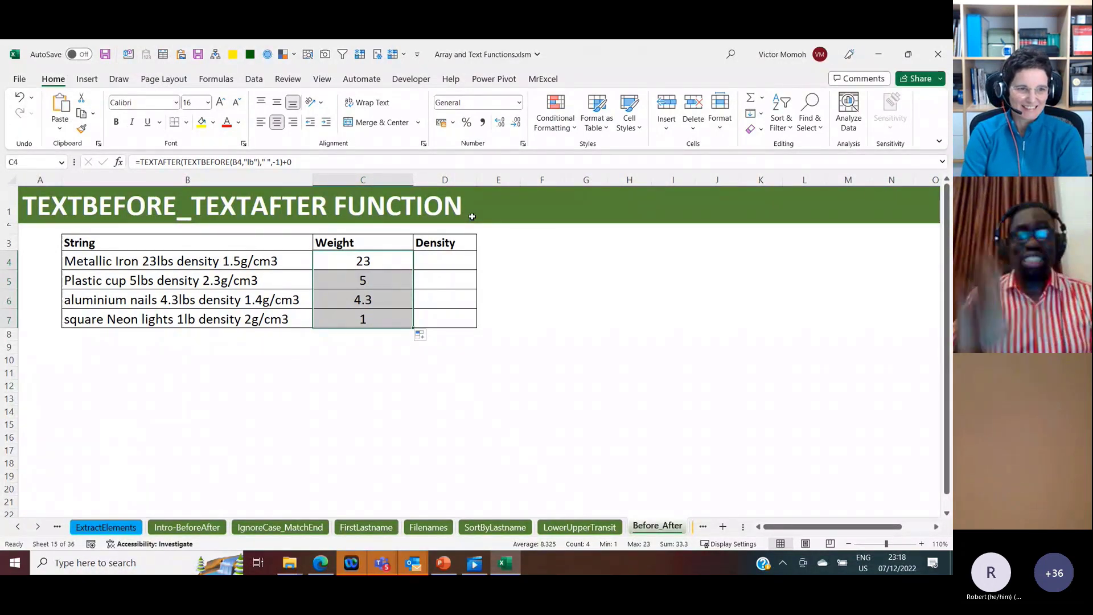
Step: Enter =TEXTBEFORE(B4,"g/cm3") in D4, the first cell under Density
left_click(440, 264)
type("=")
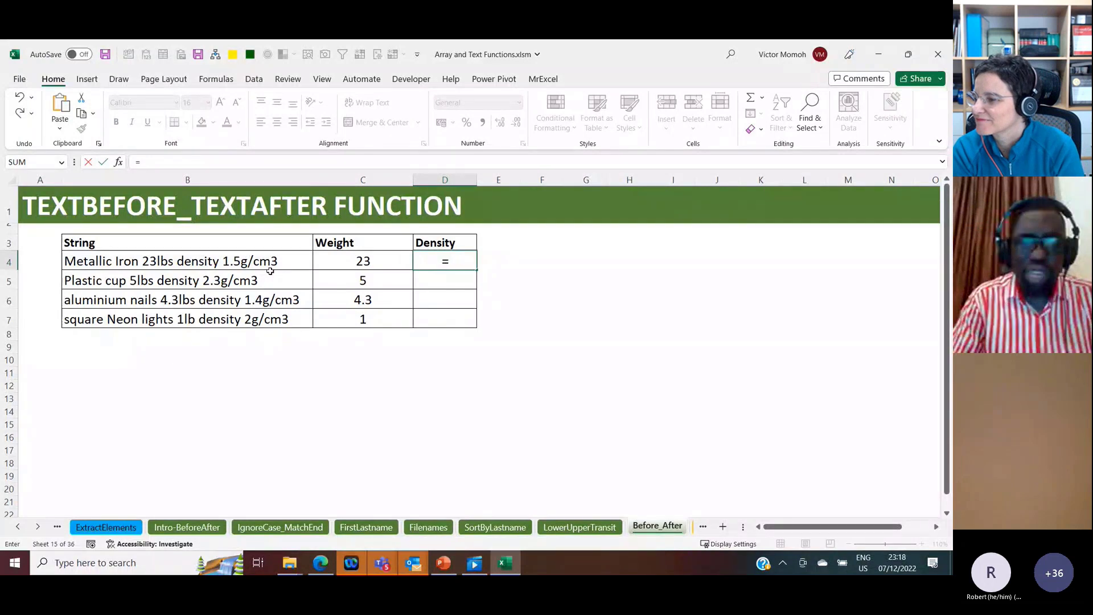
type("tex")
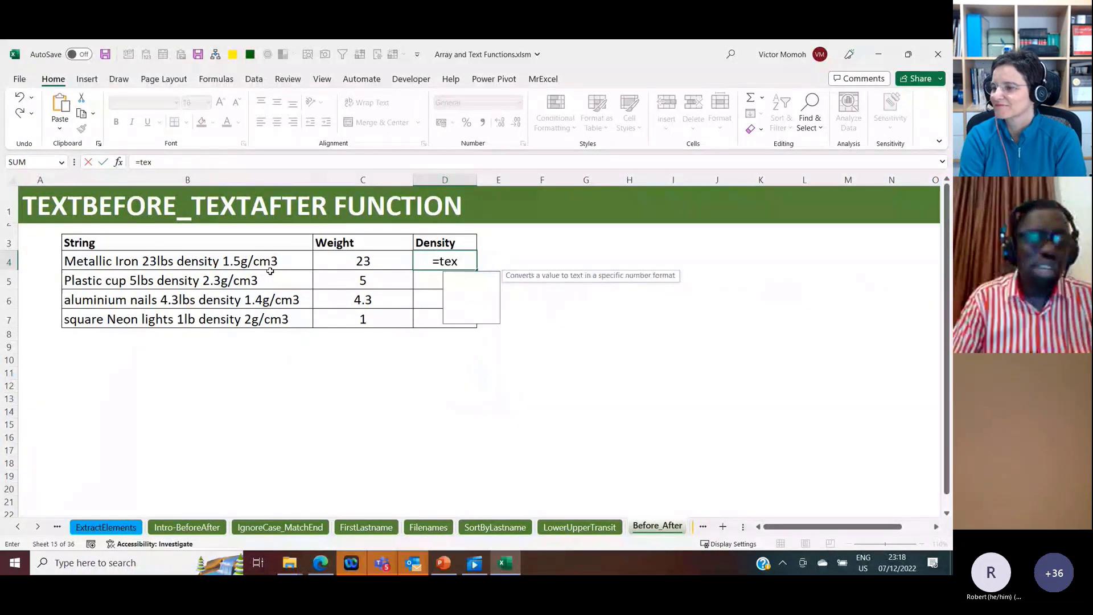
type("tbefore(")
left_click(187, 262)
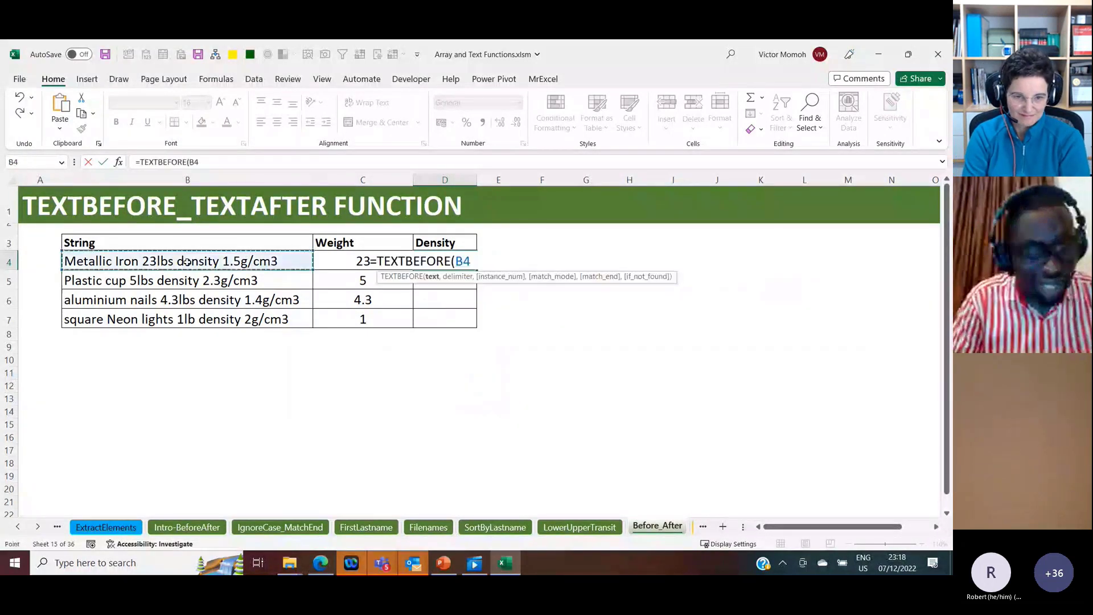
type(",\"g/cm3\")")
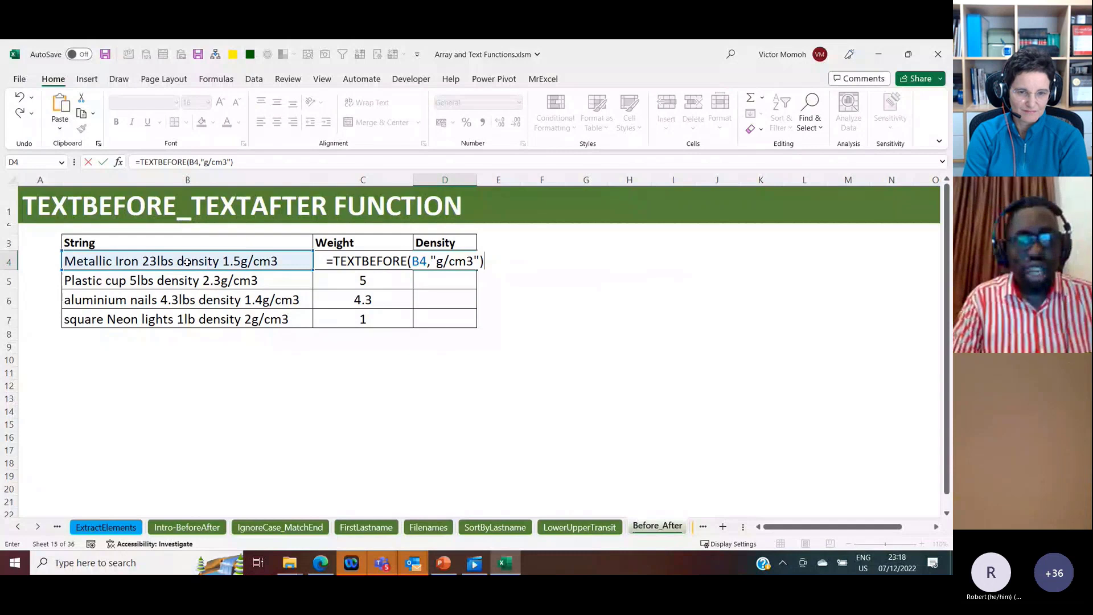
key("Return")
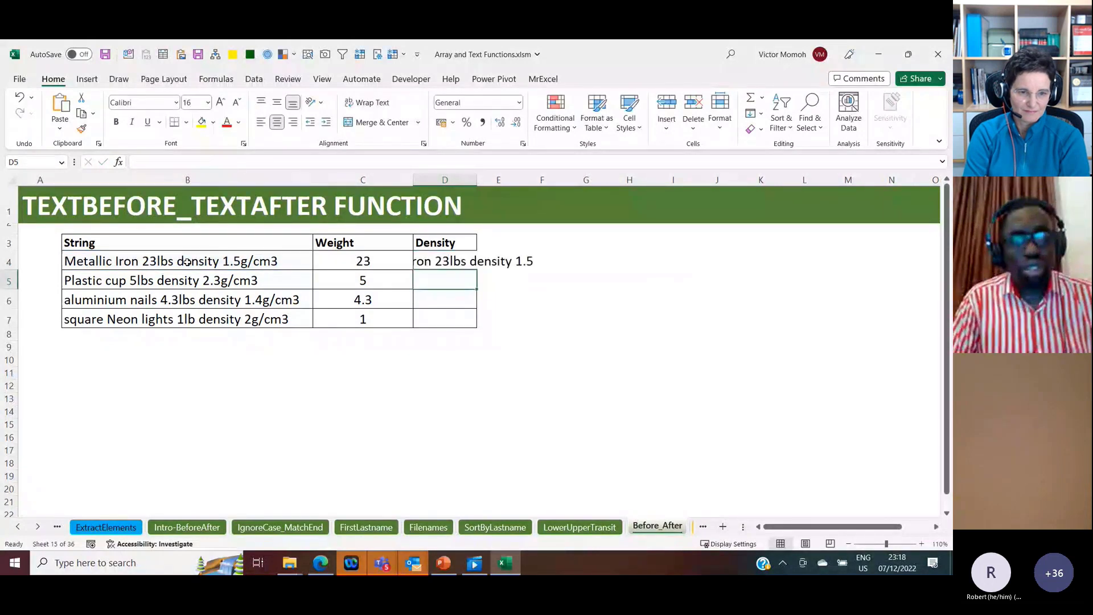
Step: Wrap the D4 formula in TEXTAFTER with a space delimiter and instance -1: =TEXTAFTER(TEXTBEFORE(B4,"g/cm3")," ",-1)
key("Up")
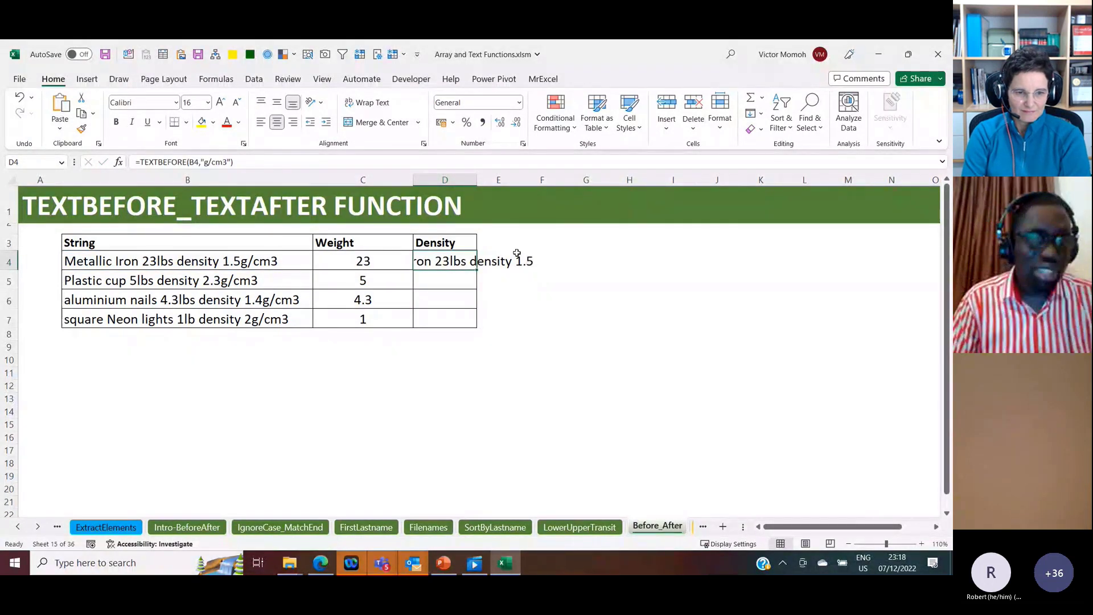
left_click(139, 162)
type("te")
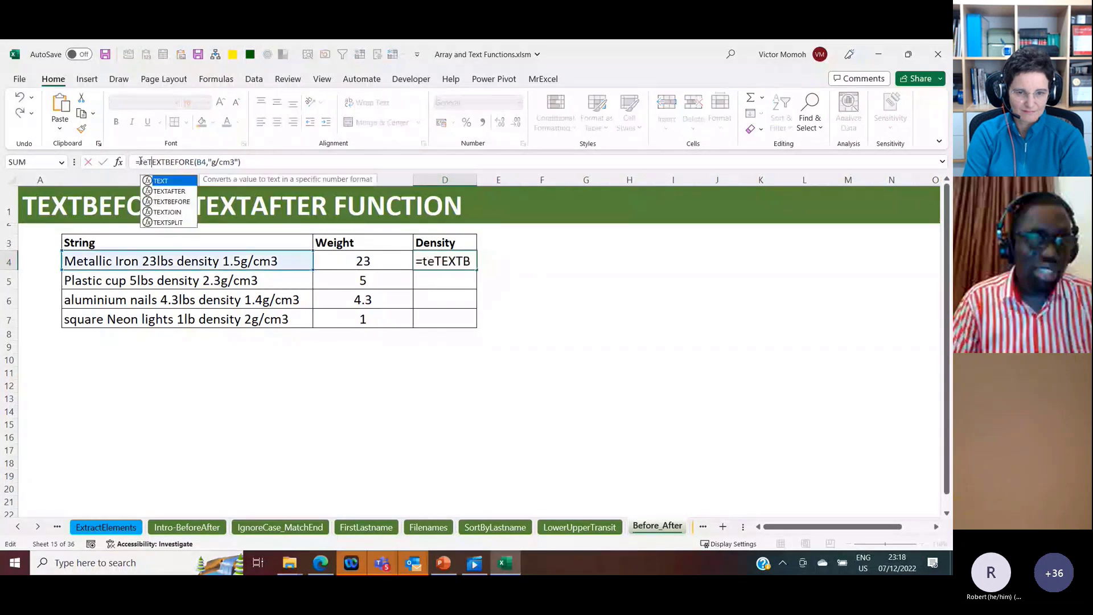
type("xtafter")
key("Tab")
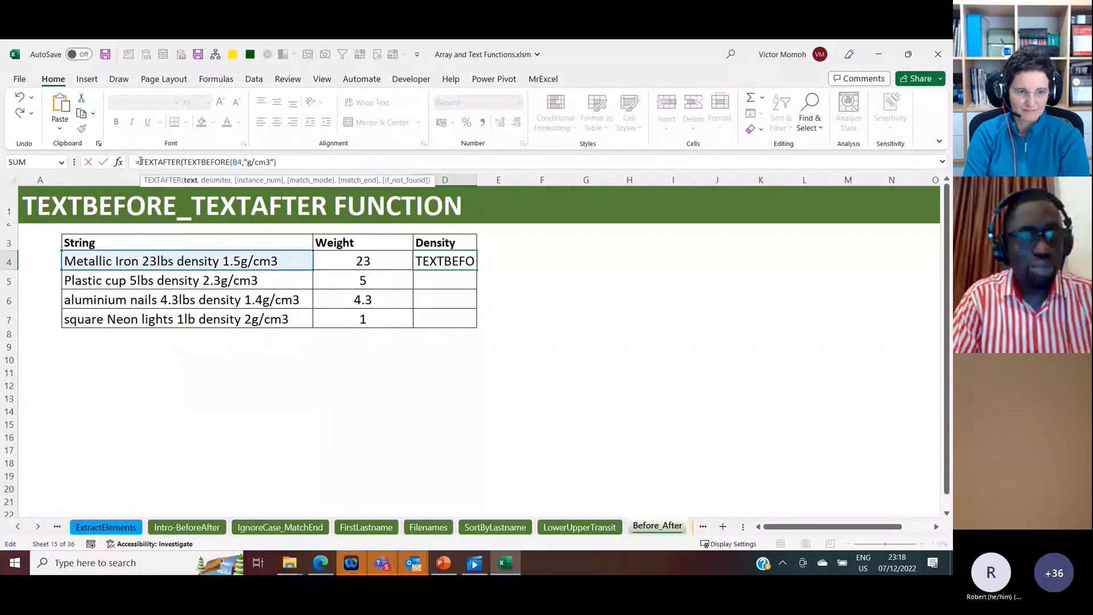
left_click(289, 163)
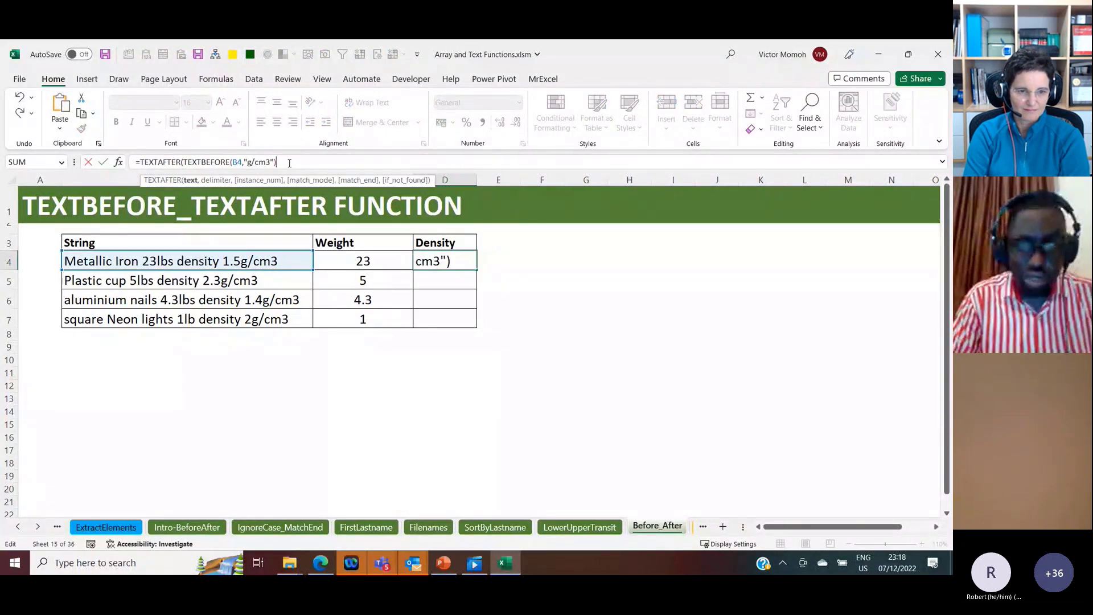
type(",\" \",-1)")
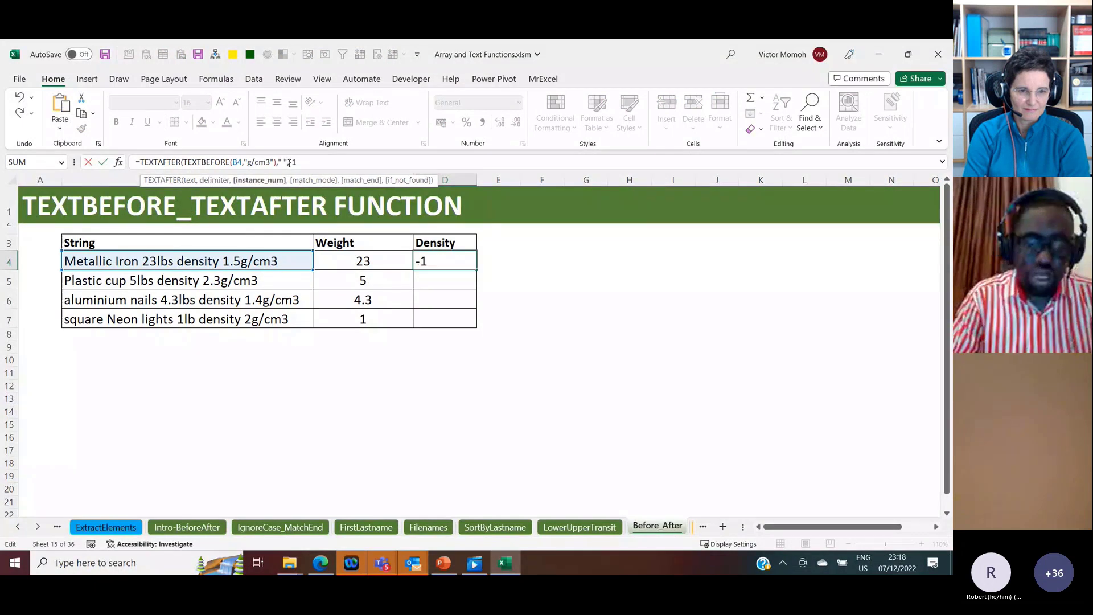
key("Return")
Step: Append +0 to the D4 formula and fill it down the Density column to D7
key("Up")
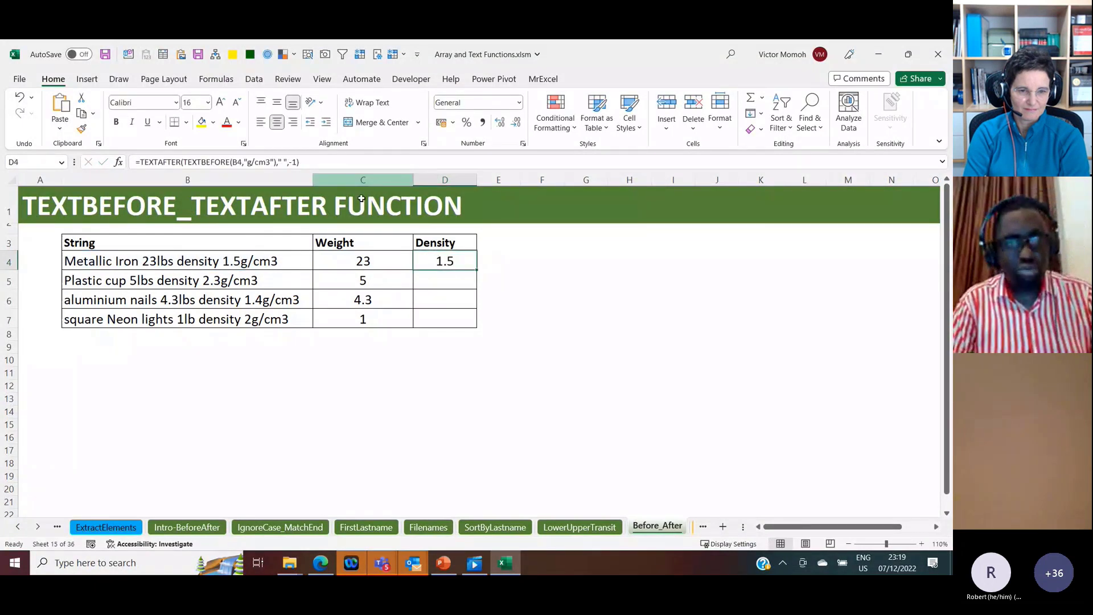
left_click(345, 162)
type("+0")
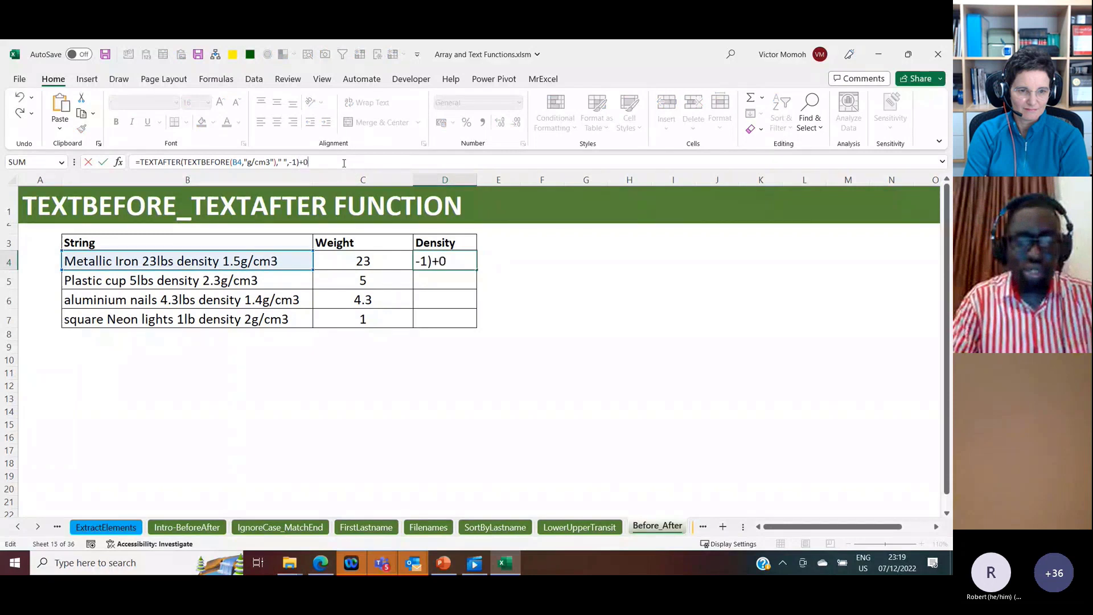
key("ctrl+Return")
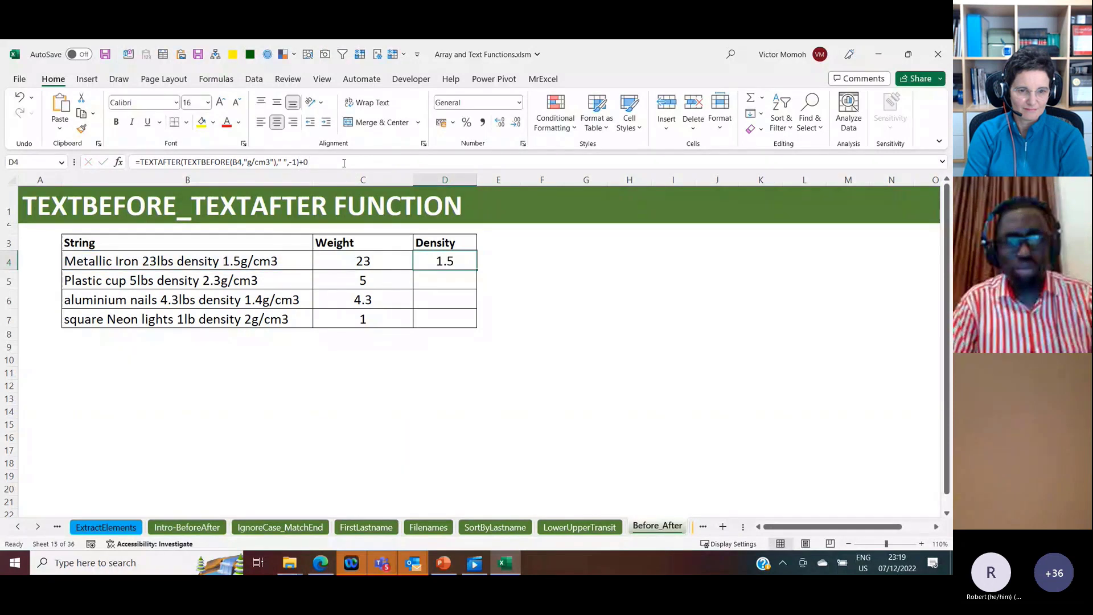
double_click(475, 268)
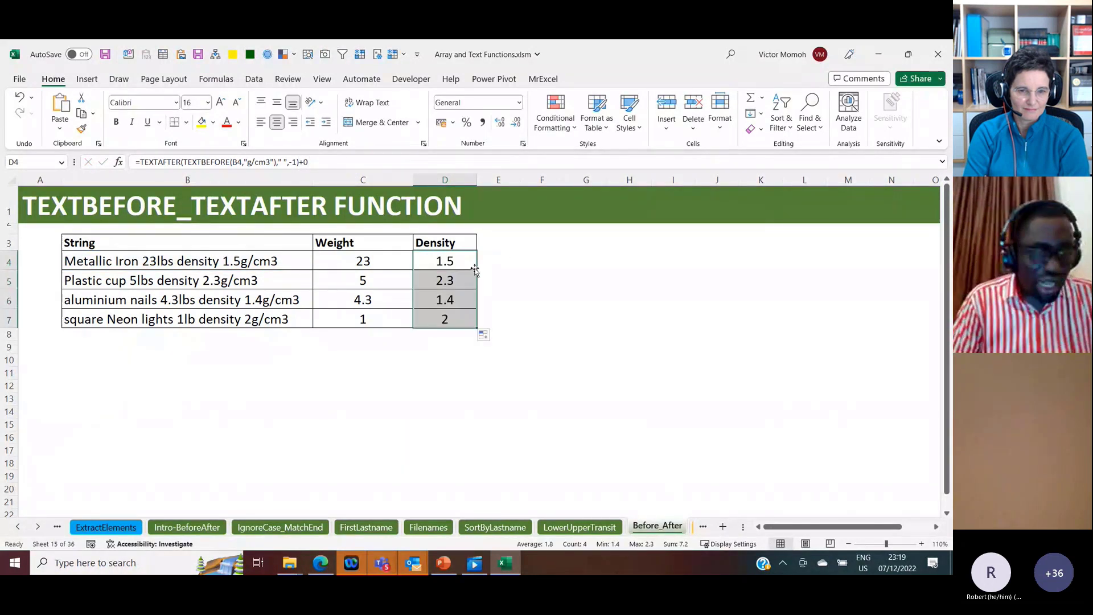
Step: Open the Intro-Wrap sheet that covers the WRAPCOLS and WRAPROWS functions
left_click(37, 527)
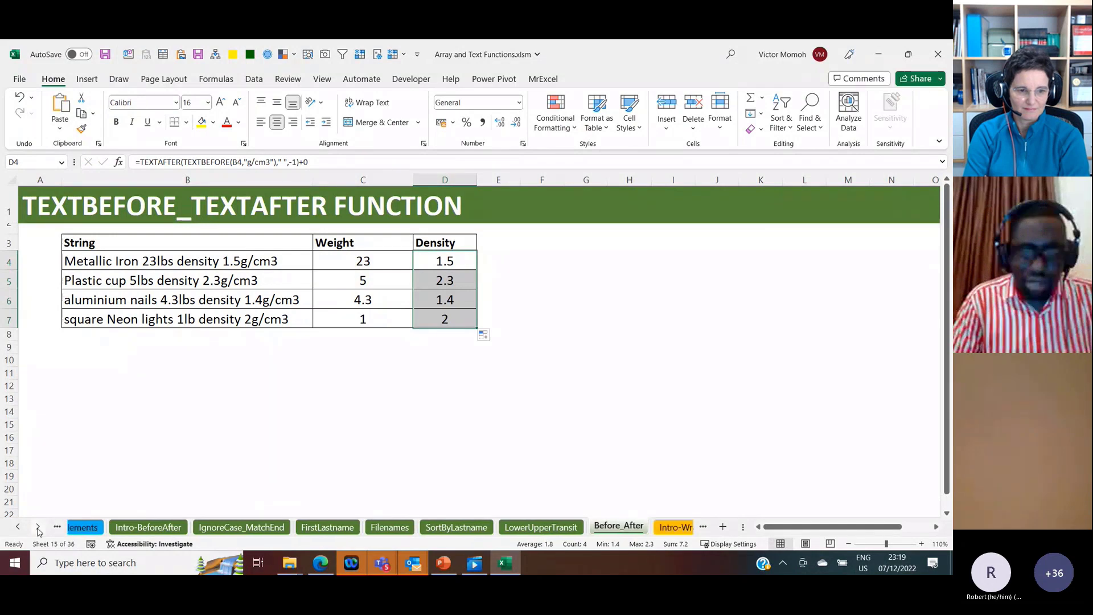
left_click(38, 527)
left_click(38, 527)
left_click(37, 526)
left_click(38, 526)
left_click(37, 527)
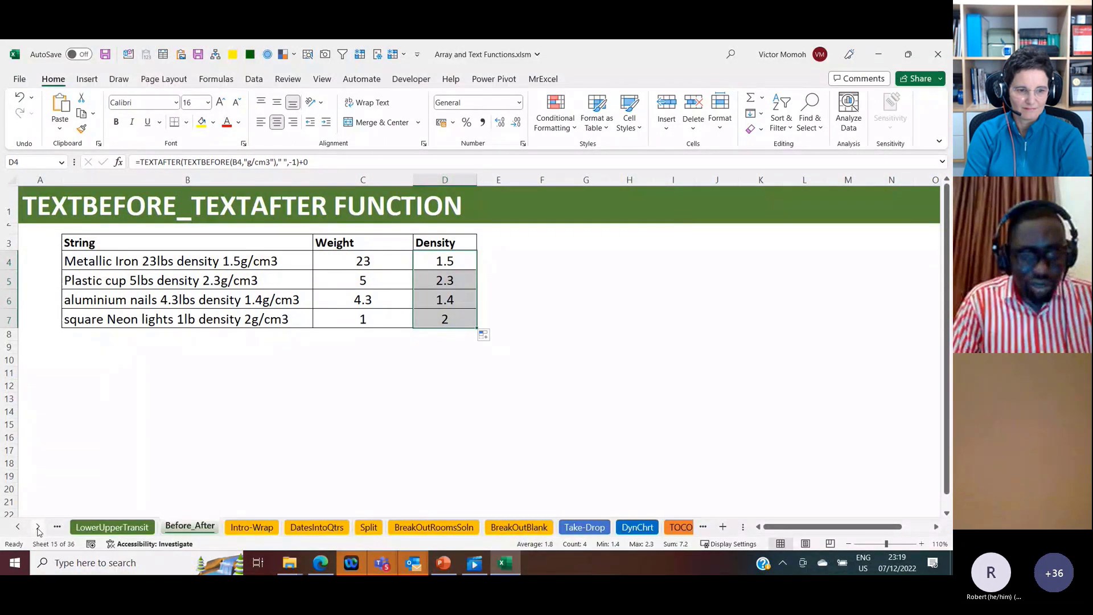
left_click(247, 528)
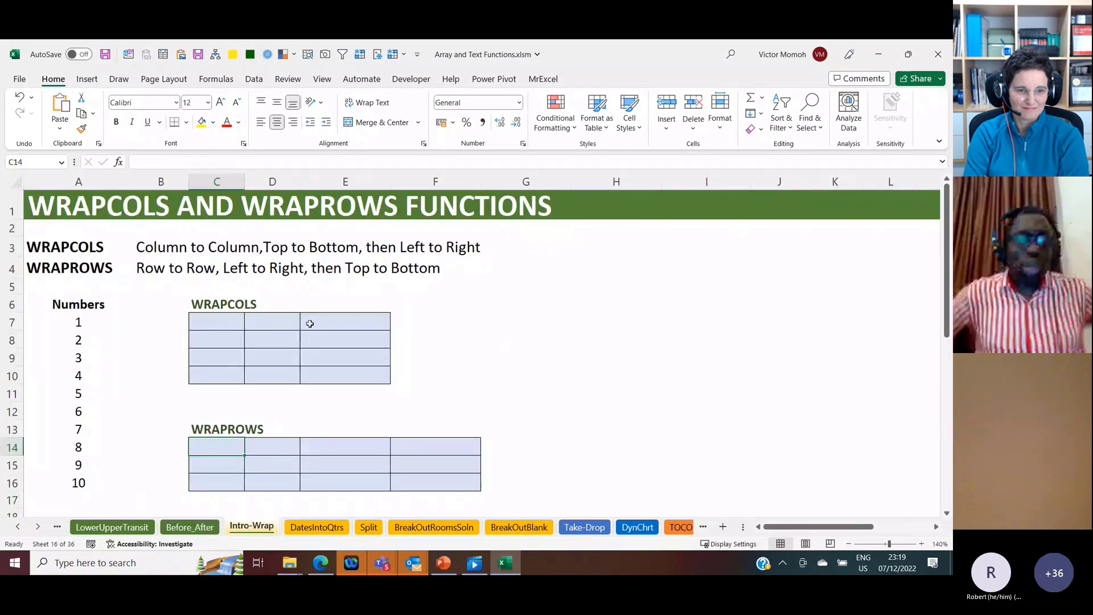
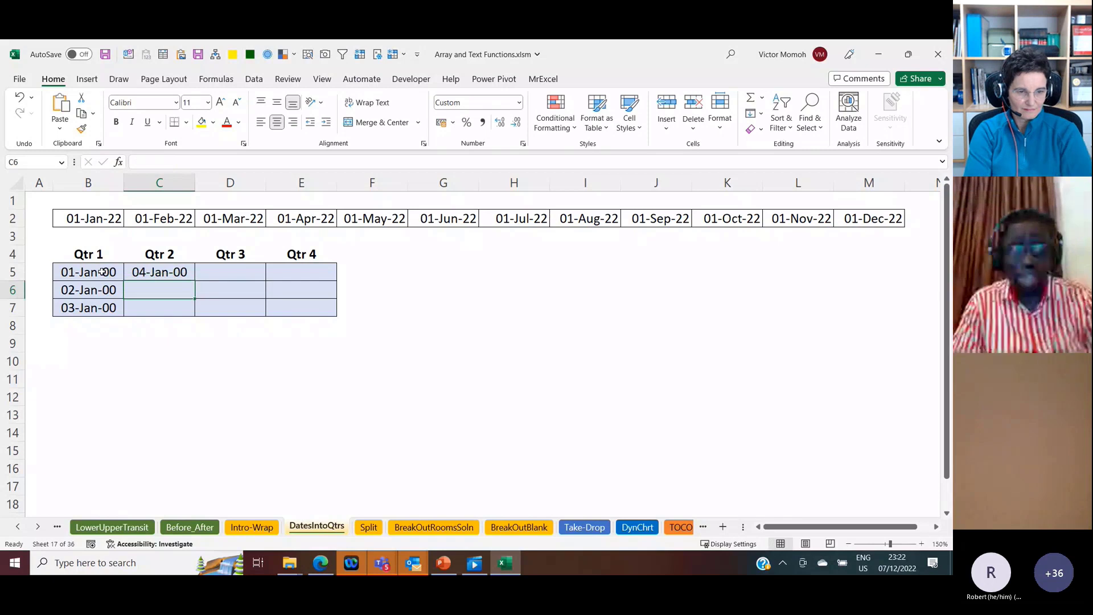
Step: Enter 5 in C6 and 6 in C7 to continue the sample numbers under Qtr 2
type("5")
key("Return")
type("6")
Step: Clear the manually entered sample values from B5:C7 under Qtr 1 and Qtr 2
left_click(102, 271)
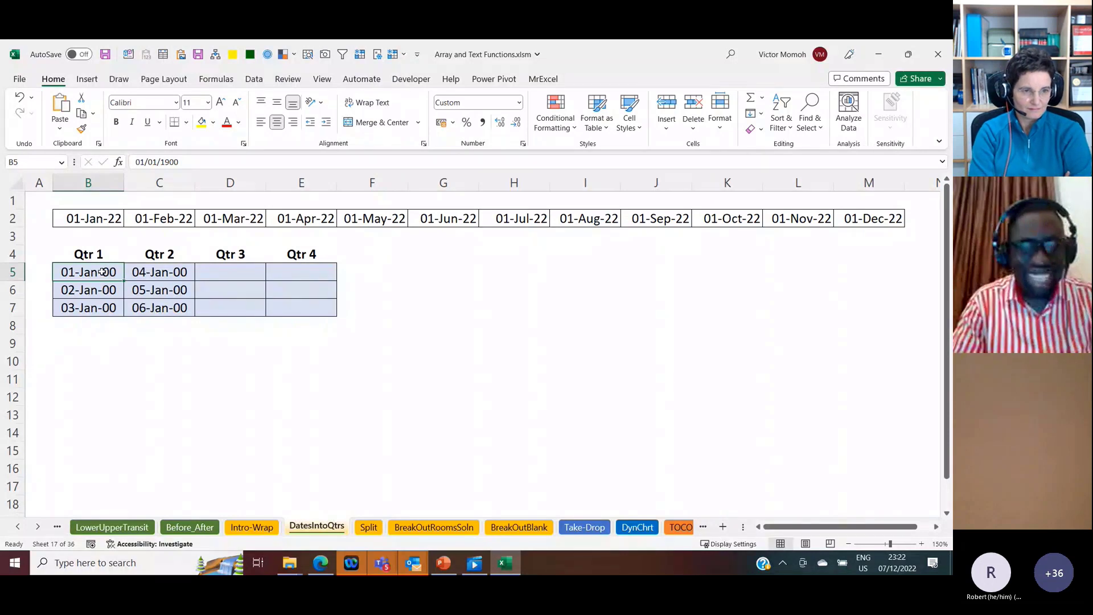
key("shift+Down")
key("shift+Down")
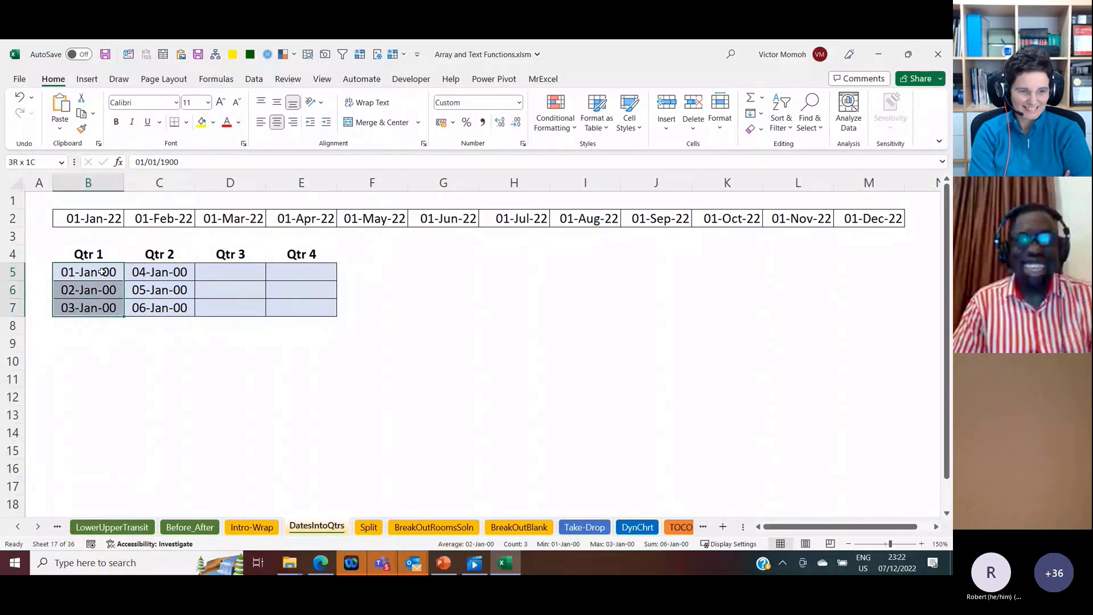
key("shift+Right")
key("Delete")
Step: Enter =WRAPCOLS(B2:M2,3) in B5 to arrange the monthly dates into quarter columns
left_click(102, 272)
type("=w")
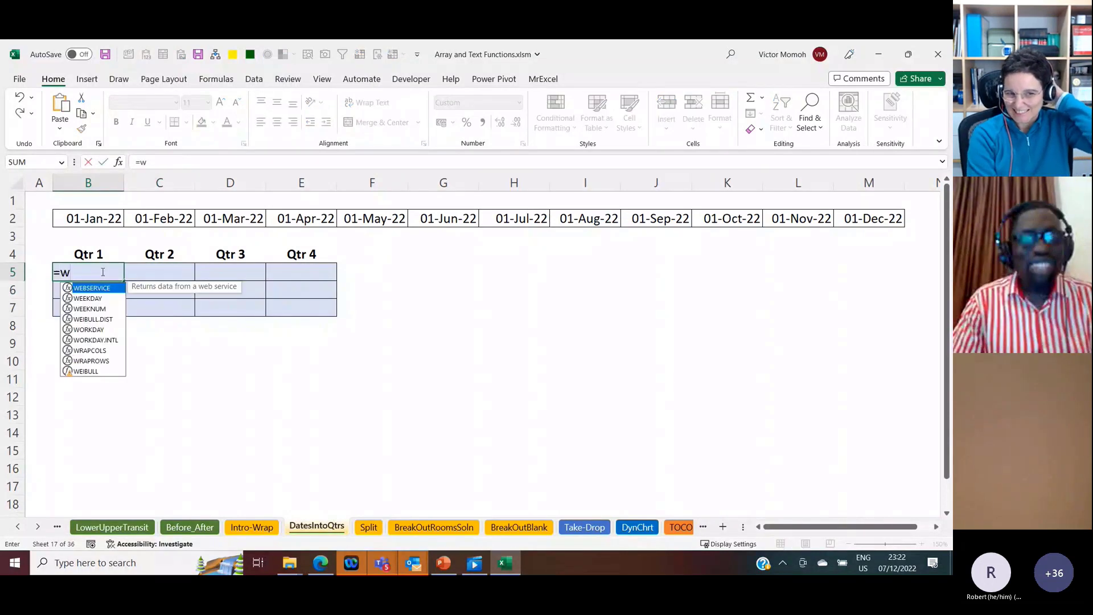
type("rapc")
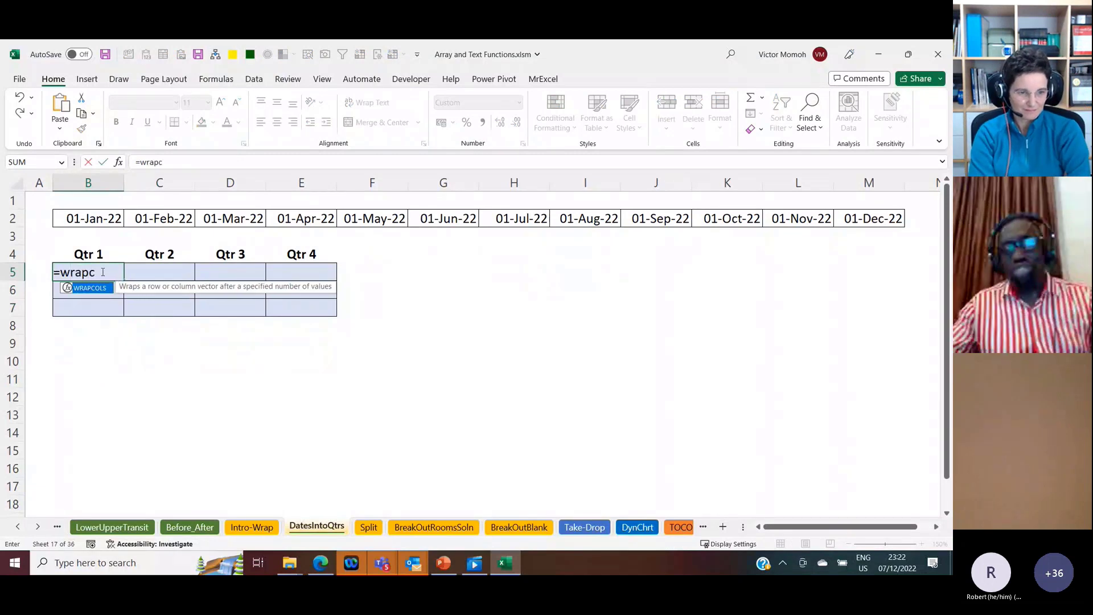
key("Tab")
key("Up")
key("Up")
key("Up")
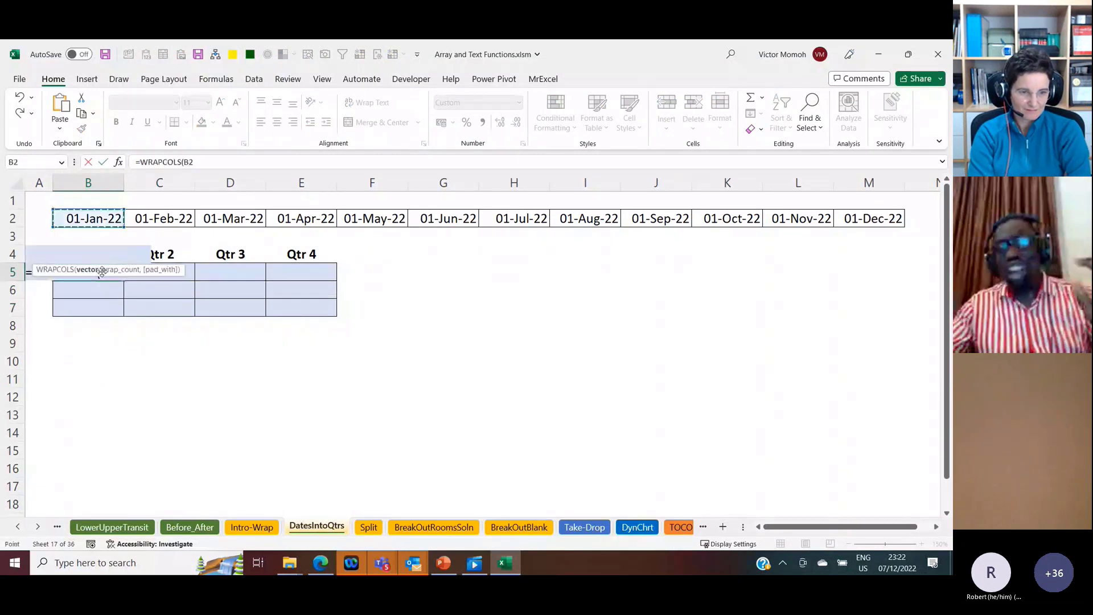
key("ctrl+shift+Right")
type(",")
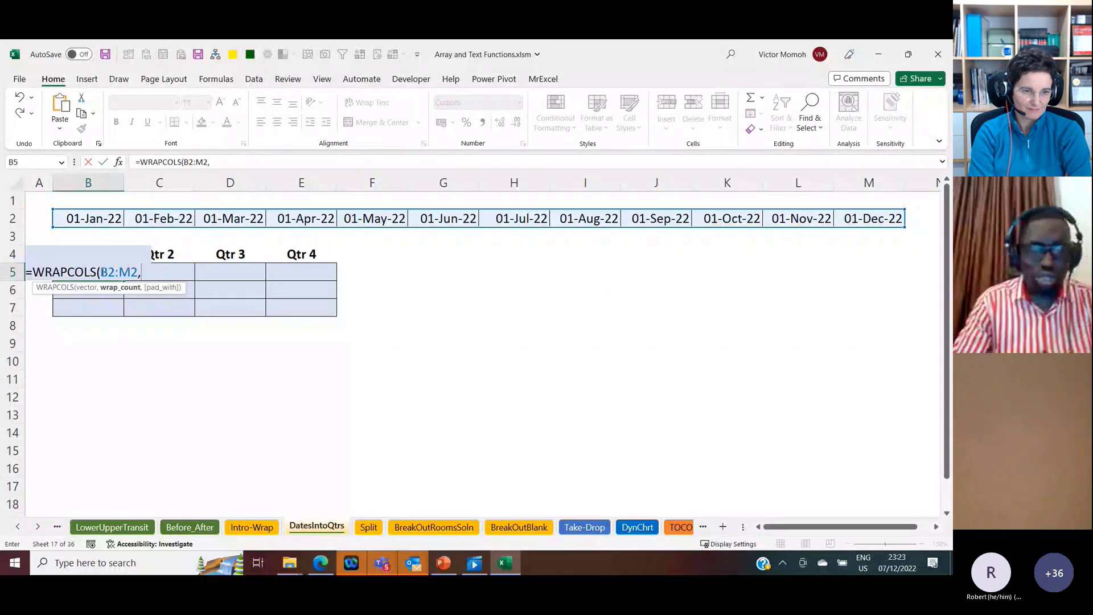
type("3)")
key("Return")
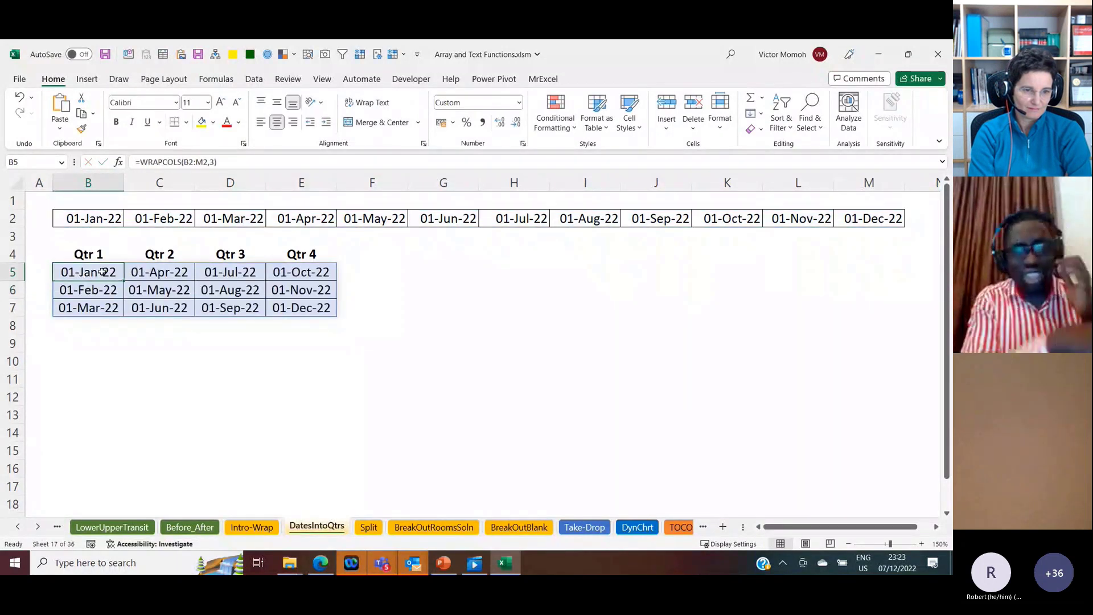
Step: Replace the B5 formula with =WRAPROWS(B2:M2,4) and clear it from the quarter grid
mouse_move(103, 272)
left_mouse_down()
mouse_move(105, 325)
mouse_move(146, 288)
mouse_move(102, 273)
left_mouse_up()
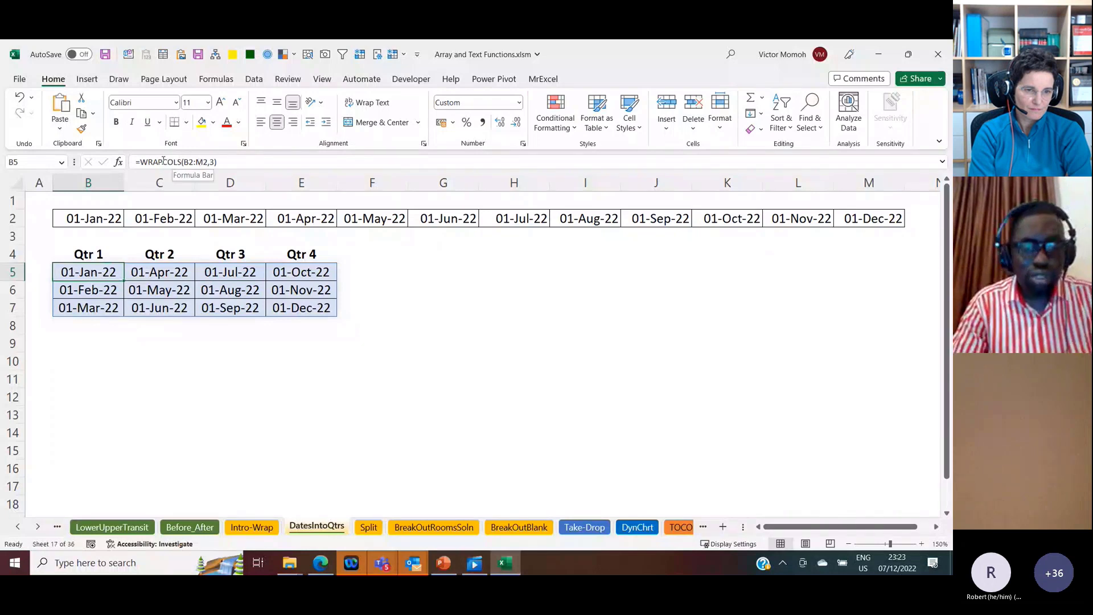
left_click_drag(163, 162, 254, 165)
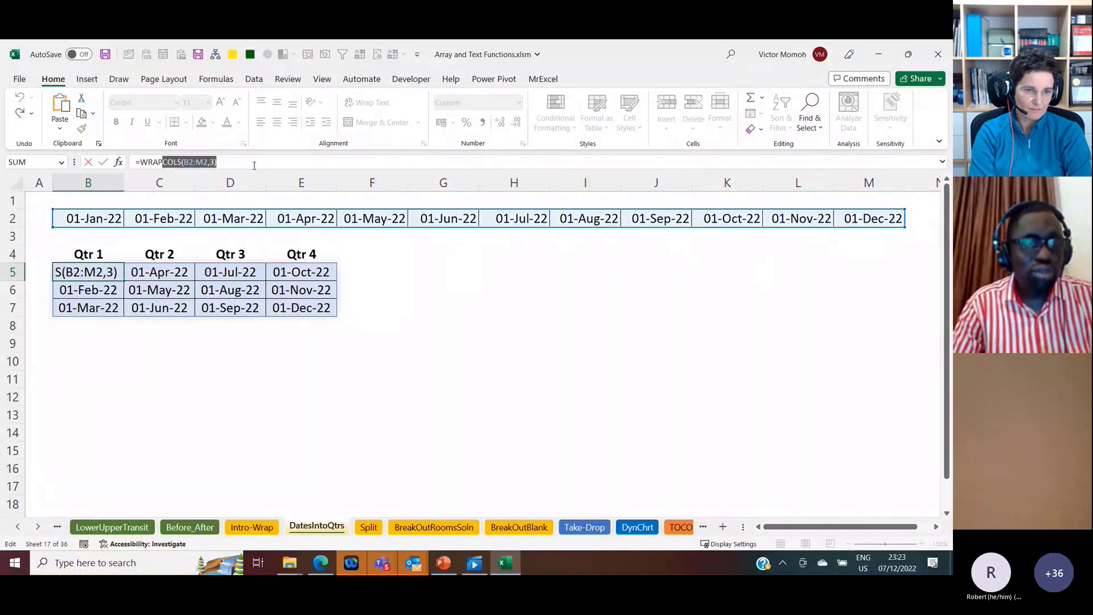
type("ROWS(")
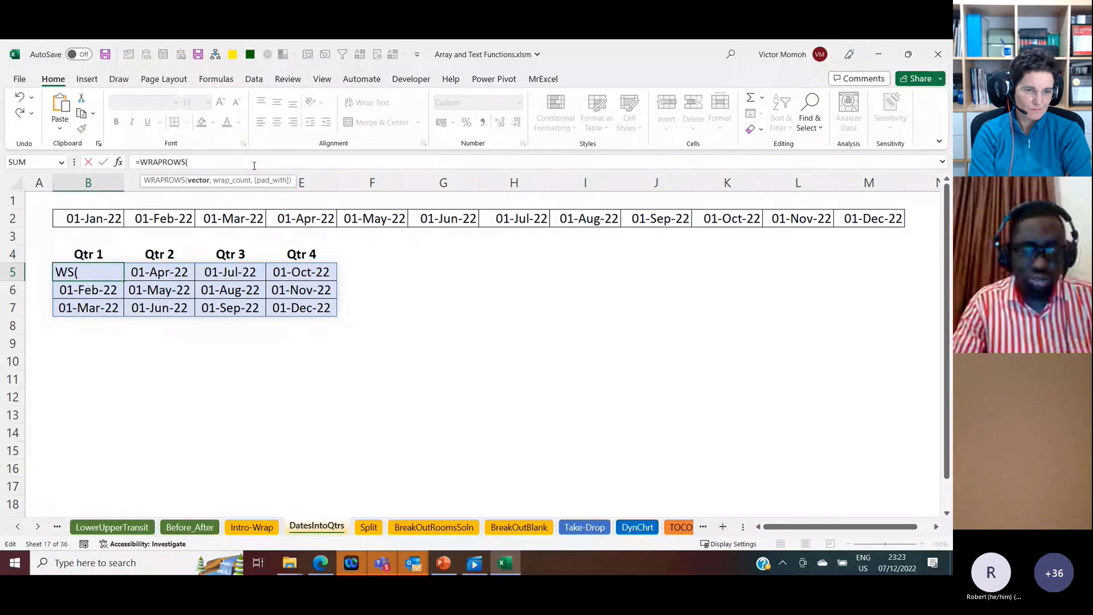
left_click(107, 217)
key("ctrl+shift+Right")
type(",")
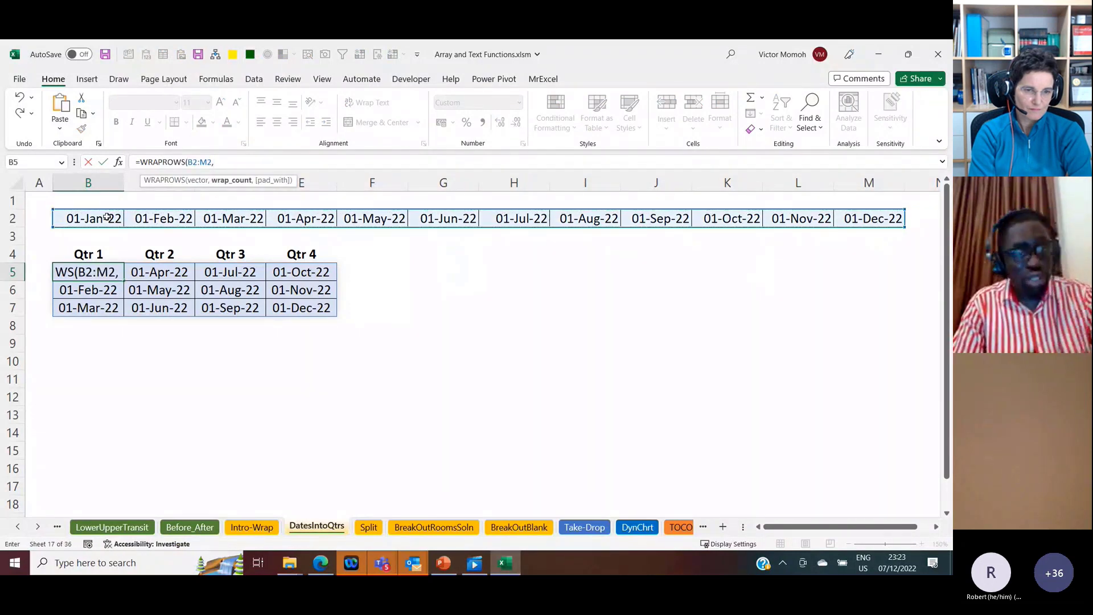
type("4)")
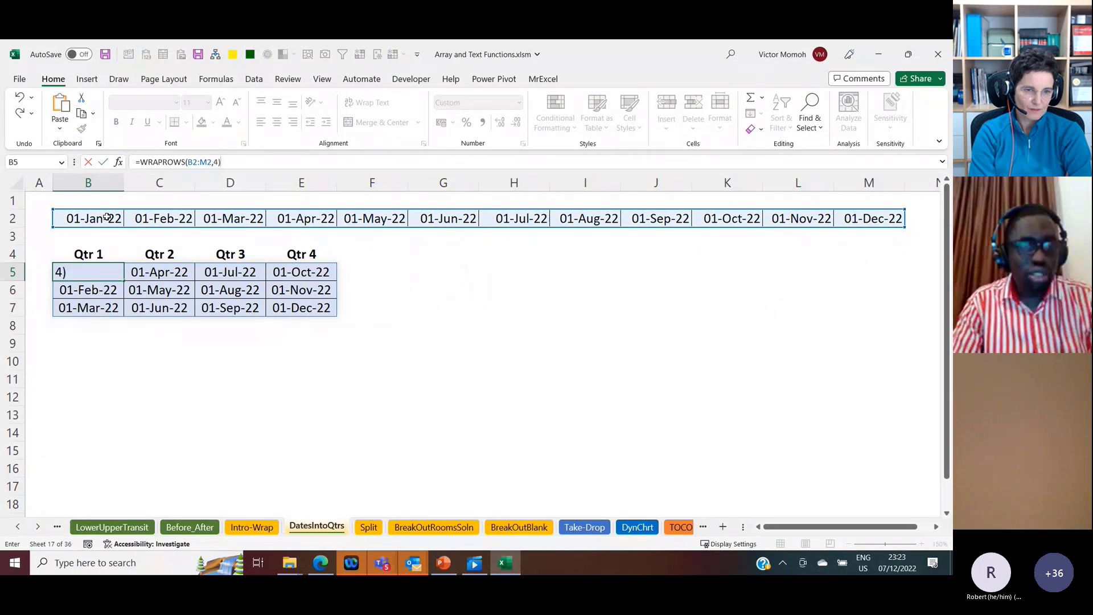
key("ctrl+Return")
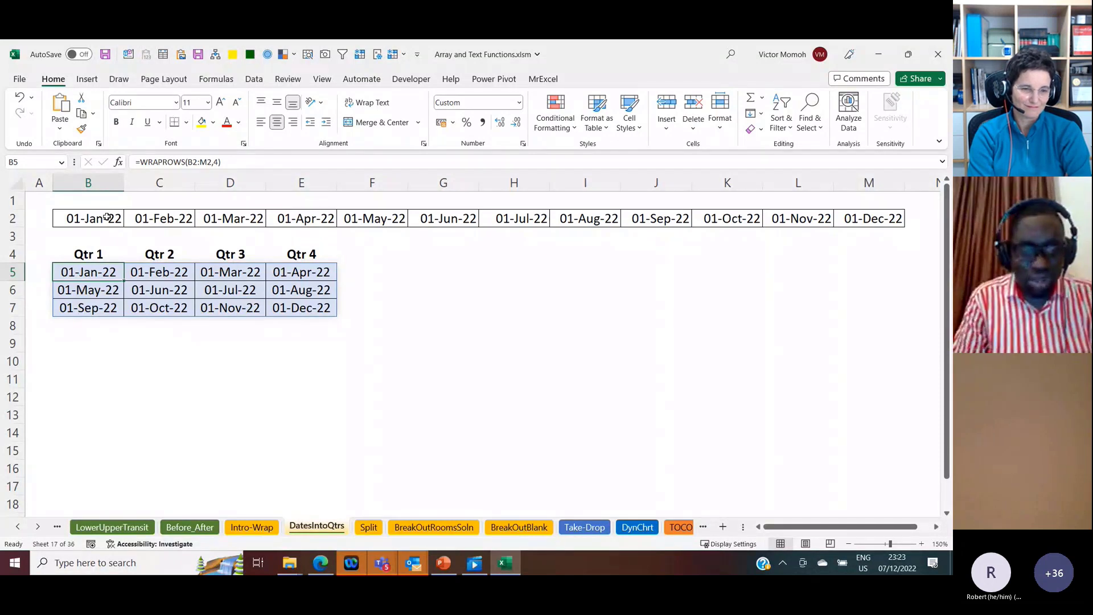
key("Delete")
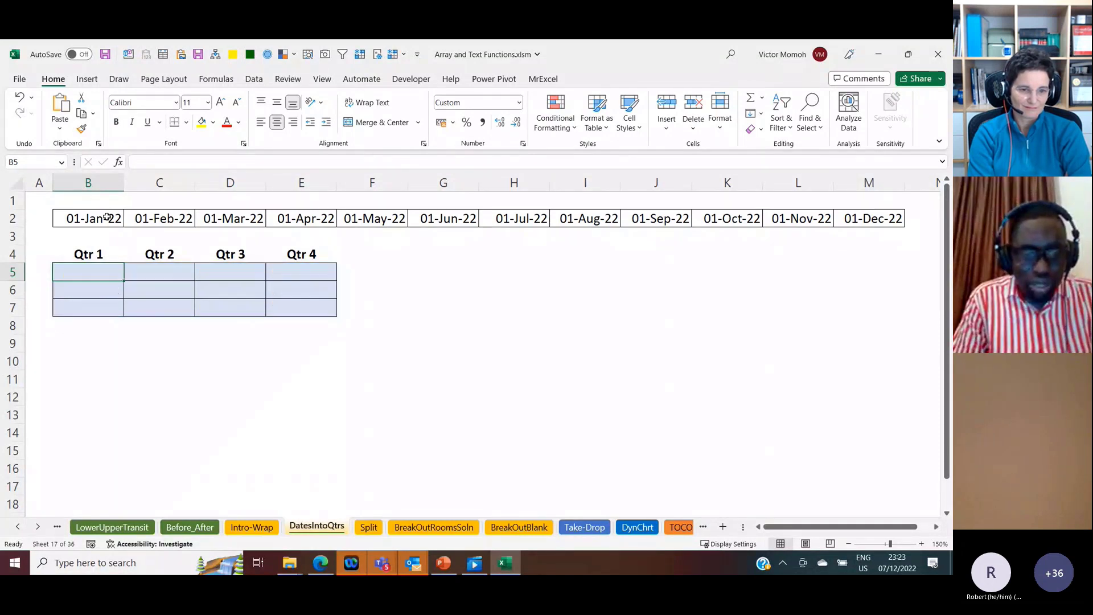
Step: Open the Split sheet and select the five header labels in A1:A5 of the single-column list
left_click(370, 528)
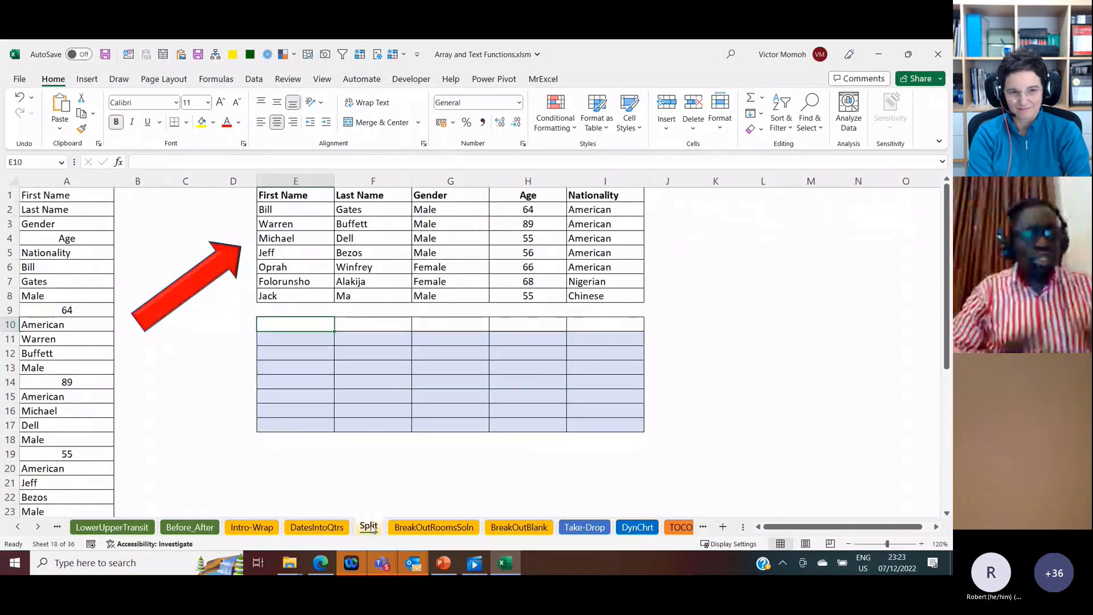
left_click(89, 198)
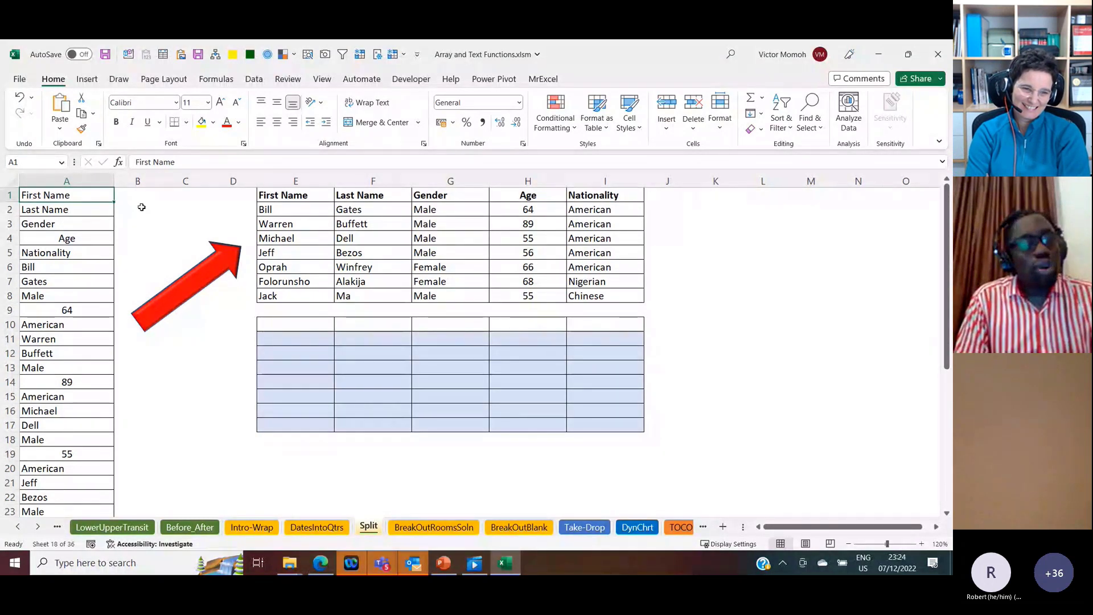
mouse_move(86, 196)
left_mouse_down()
mouse_move(90, 209)
mouse_move(91, 197)
left_mouse_up()
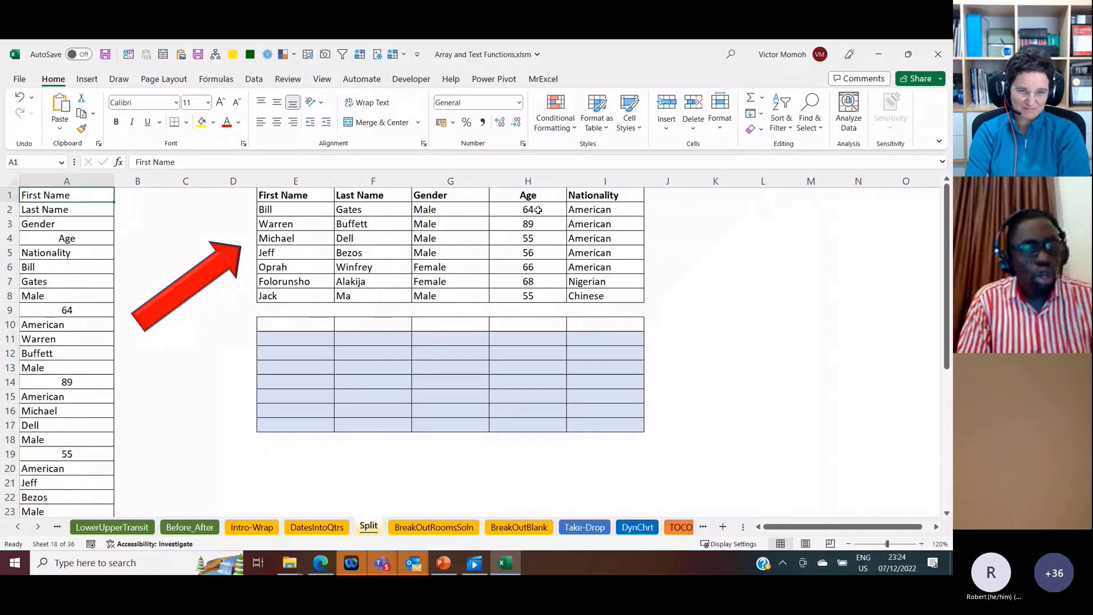
left_click_drag(103, 197, 92, 249)
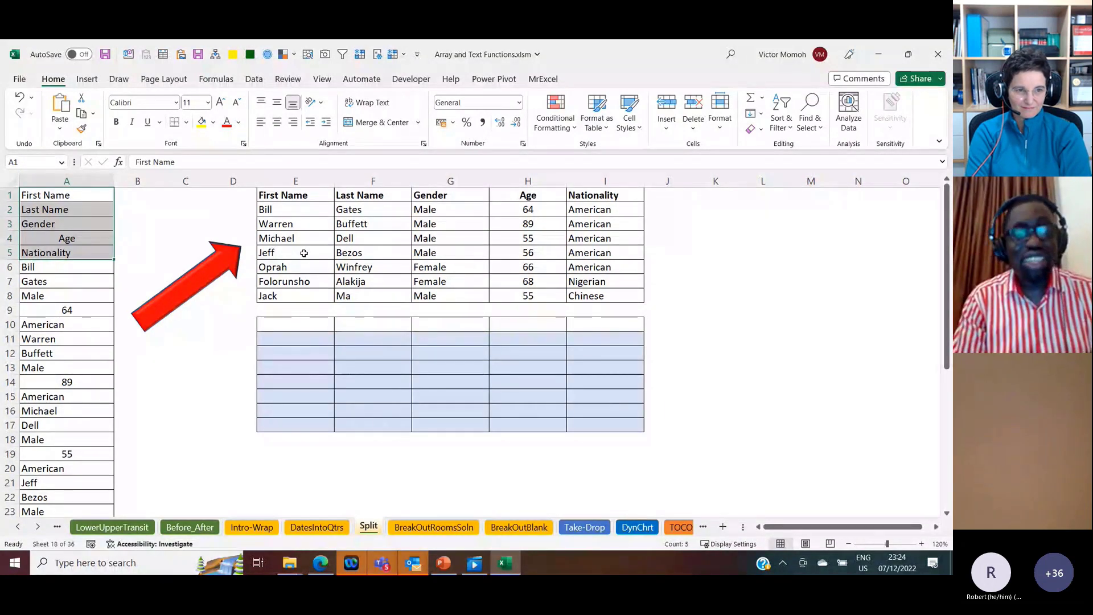
Step: Enter =WRAPROWS(A1:A40,5) in E10 to turn the single-column list into a five-column table
left_click(297, 325)
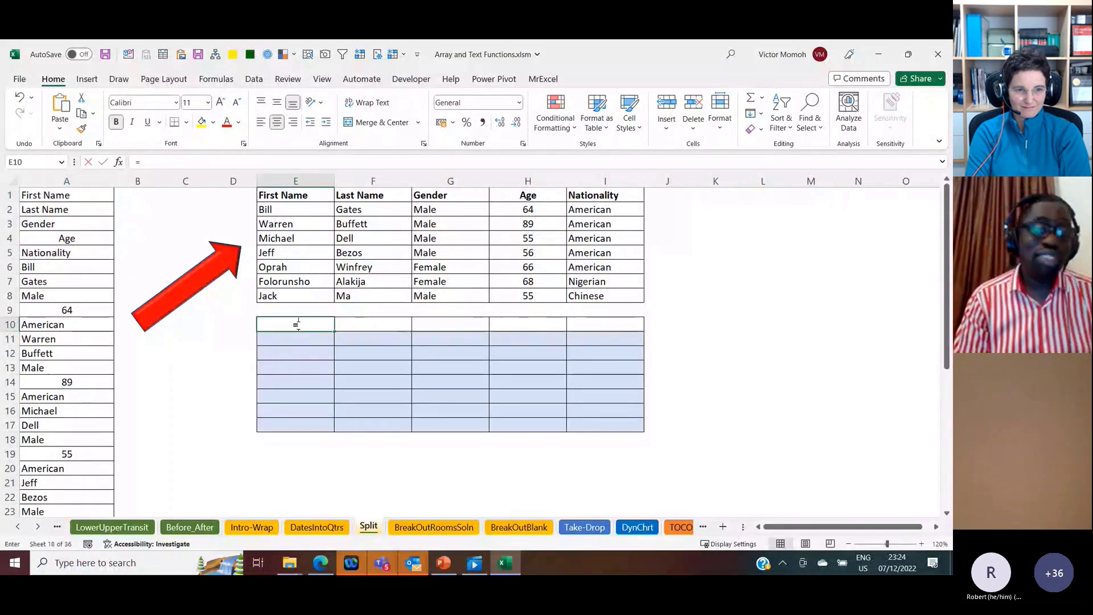
type("=wra")
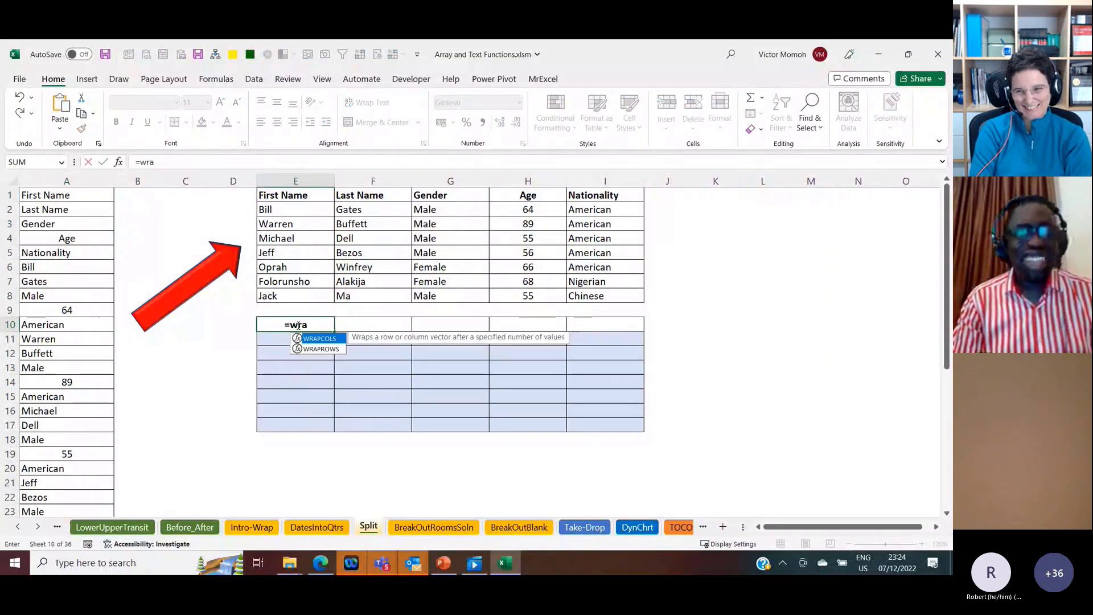
key("Down")
key("Tab")
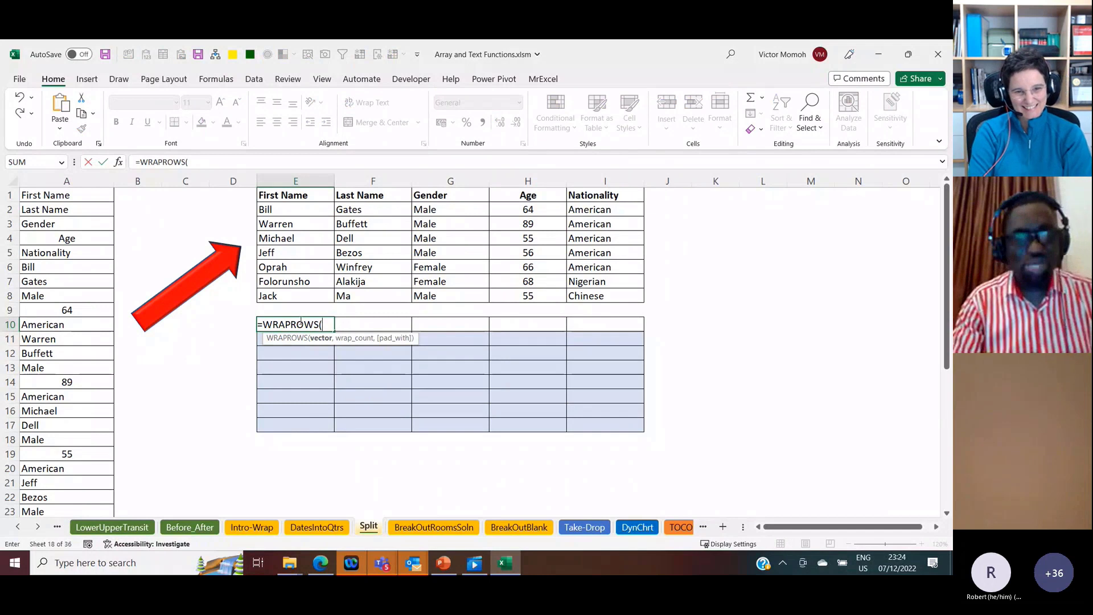
left_click(90, 199)
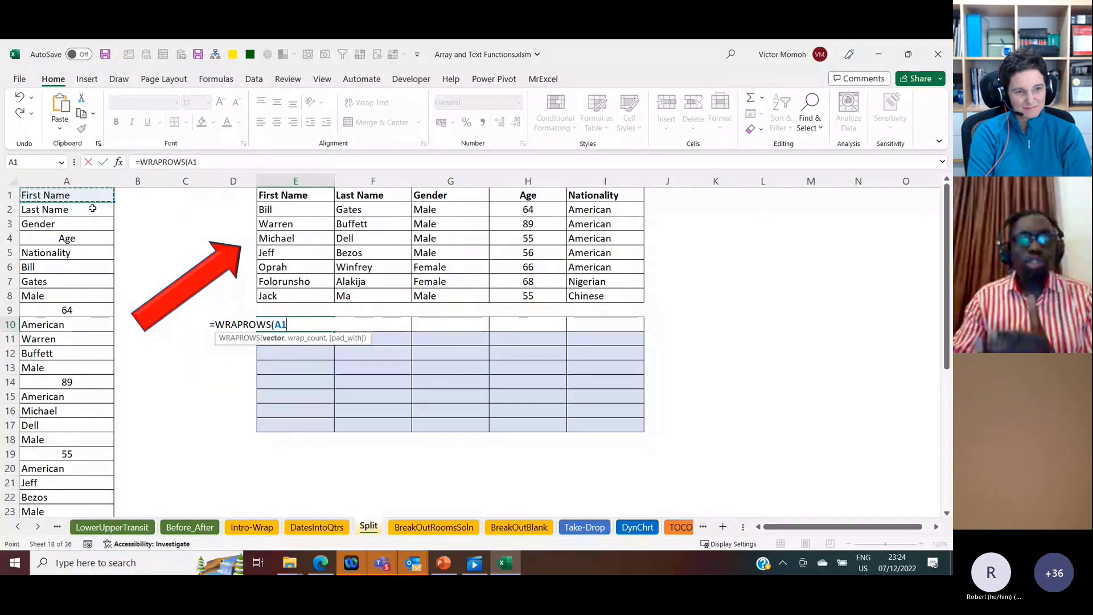
key("ctrl+shift+Down")
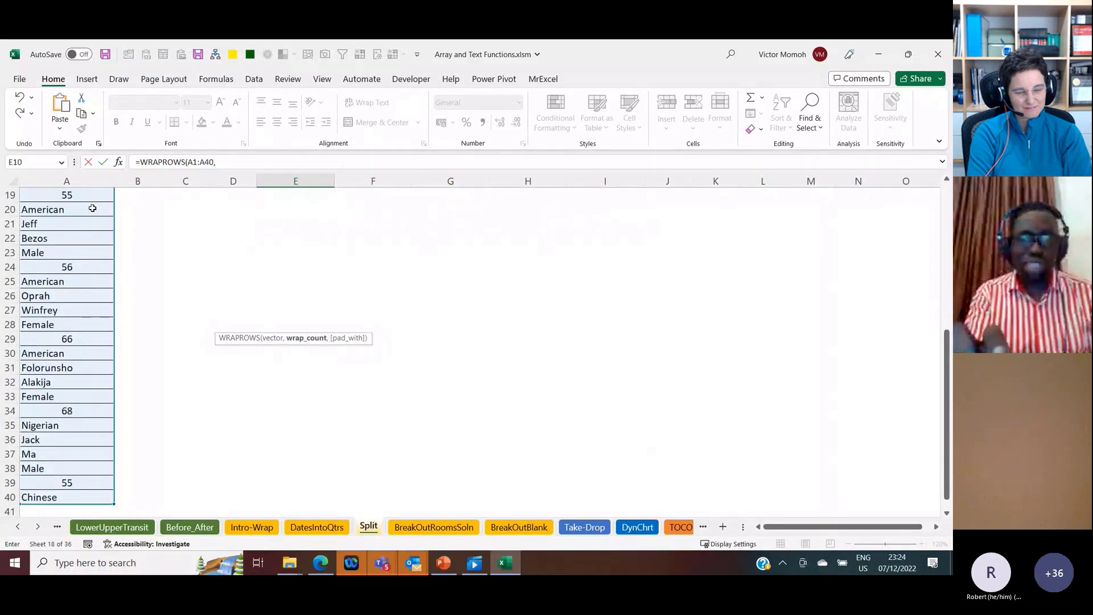
type(",")
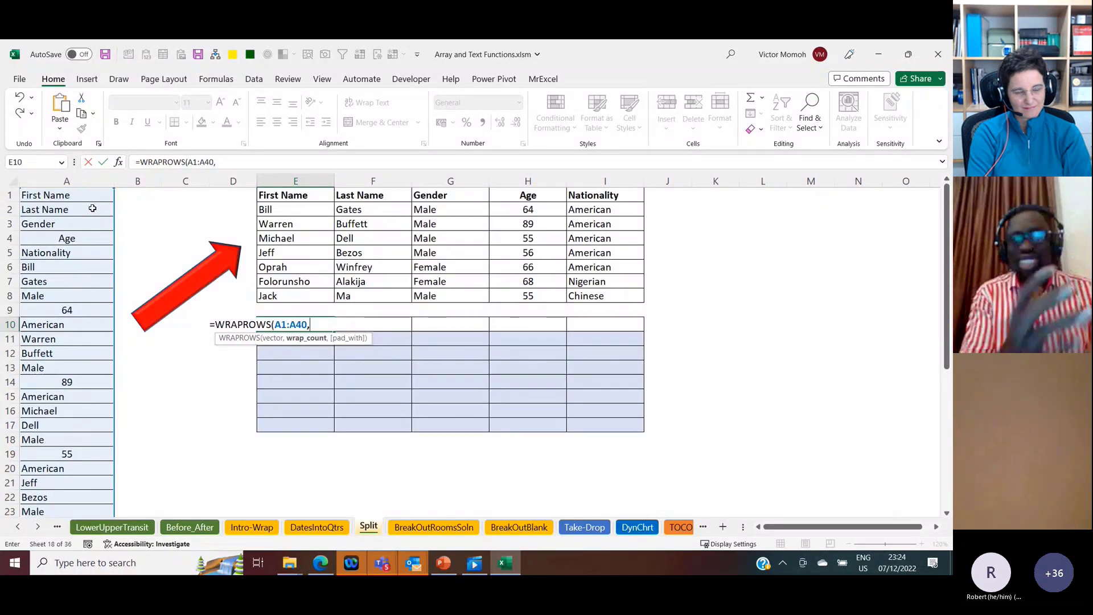
type("5)")
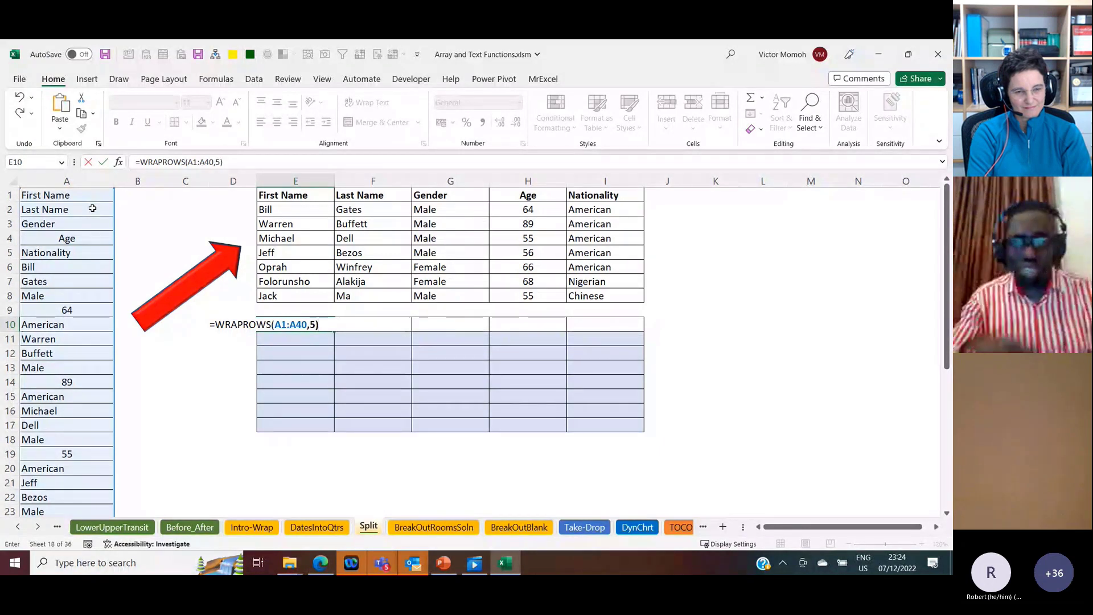
key("ctrl+Return")
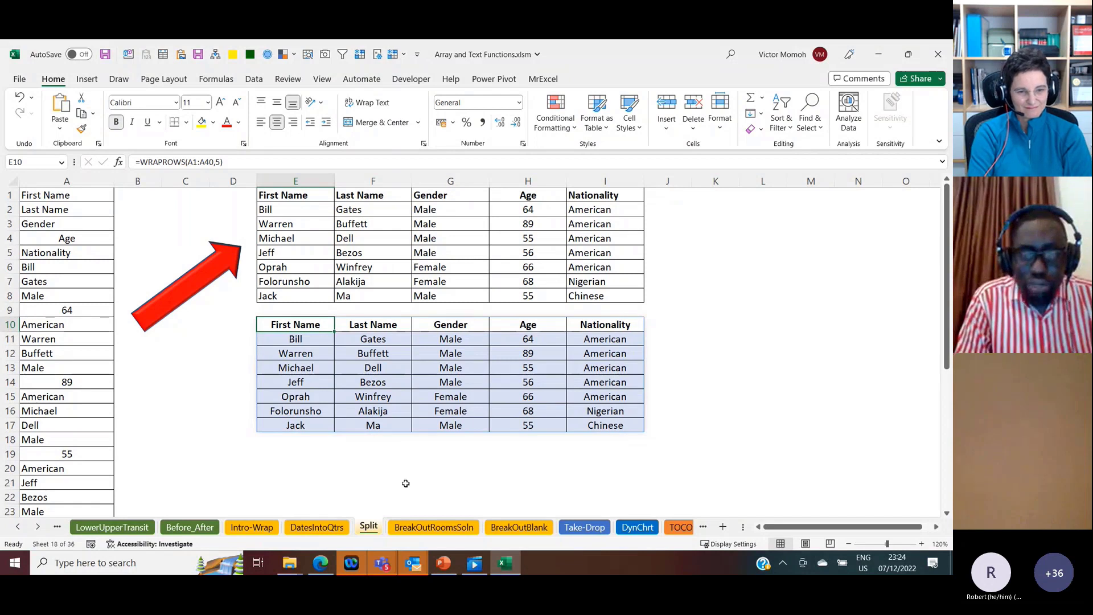
Step: Open the BreakOutRoomsSoln sheet and set the number of groups in B1 to 5
left_click(461, 529)
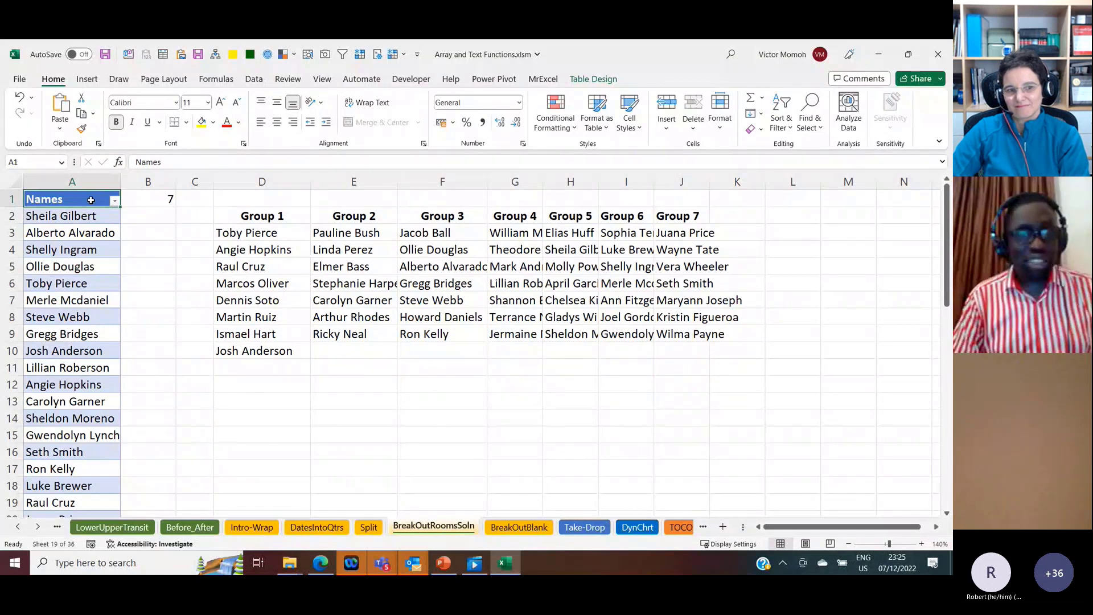
left_click(156, 196)
type("5")
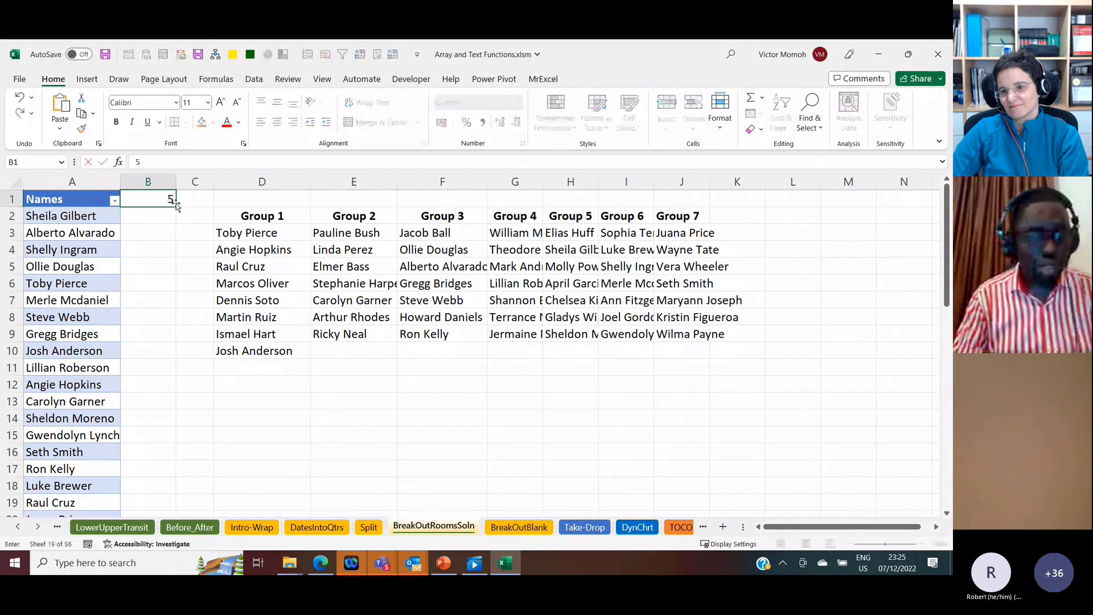
key("ctrl+Return")
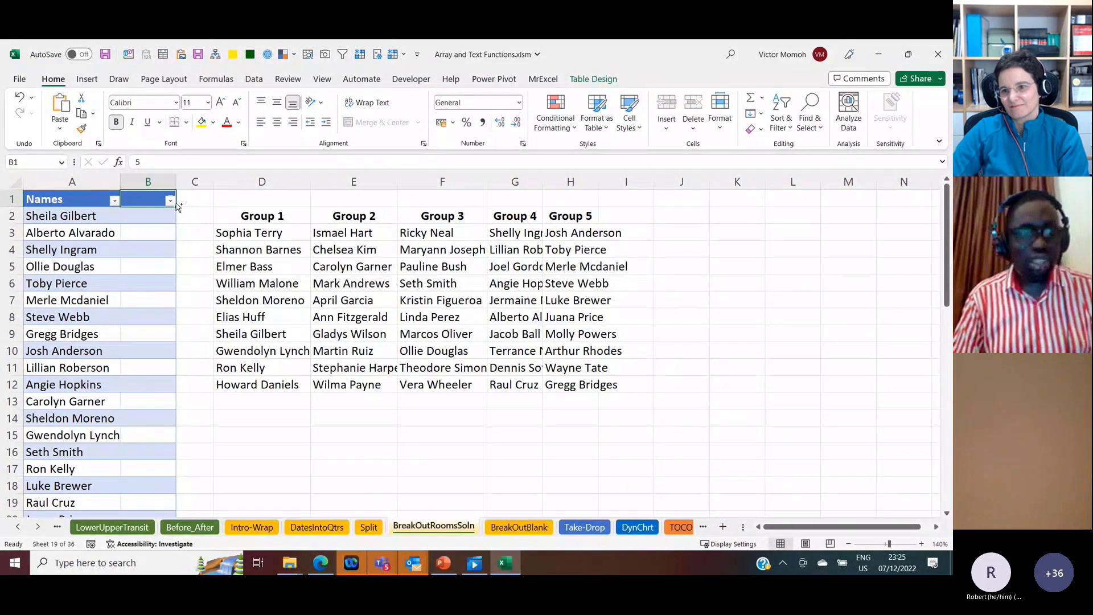
Step: Undo the Names table's expansion into column B and relocate the group count to C1, setting it to 7
key("ctrl+z")
key("ctrl+c")
key("Right")
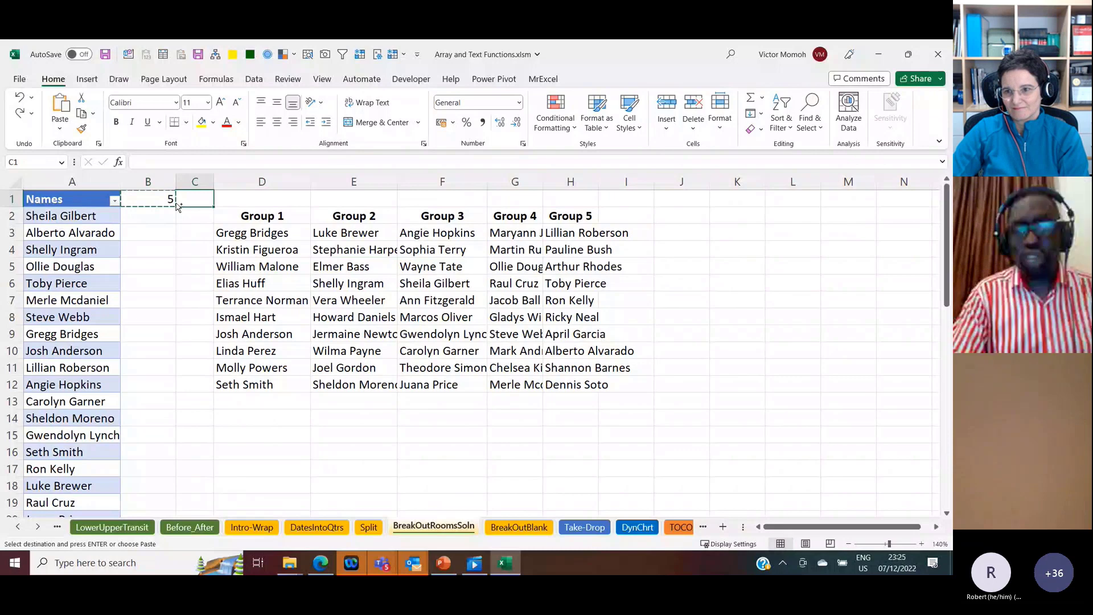
type("7")
key("ctrl+Return")
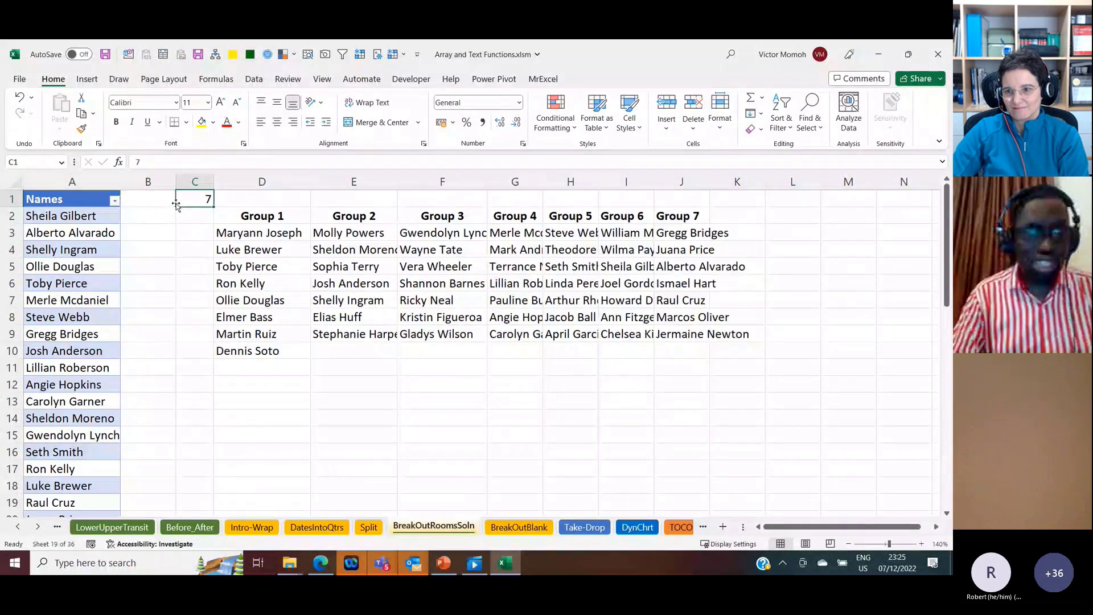
Step: Recalculate the sheet three times to reshuffle the names across the breakout groups
key("F9")
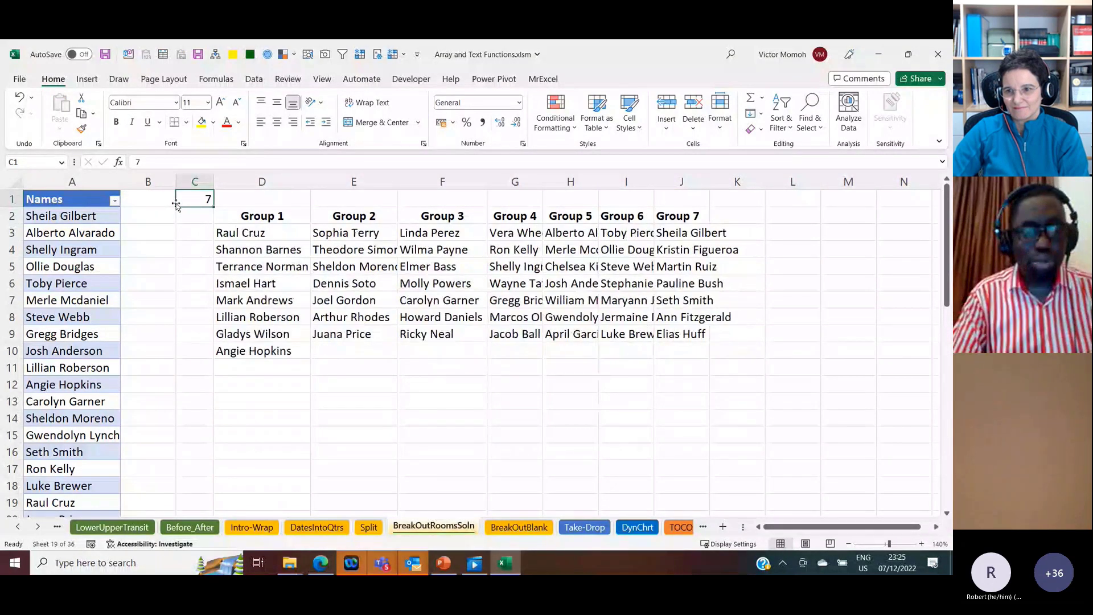
key("F9")
key("F9")
Step: Try a group count of 10 in C1 and change it to 8
type("10")
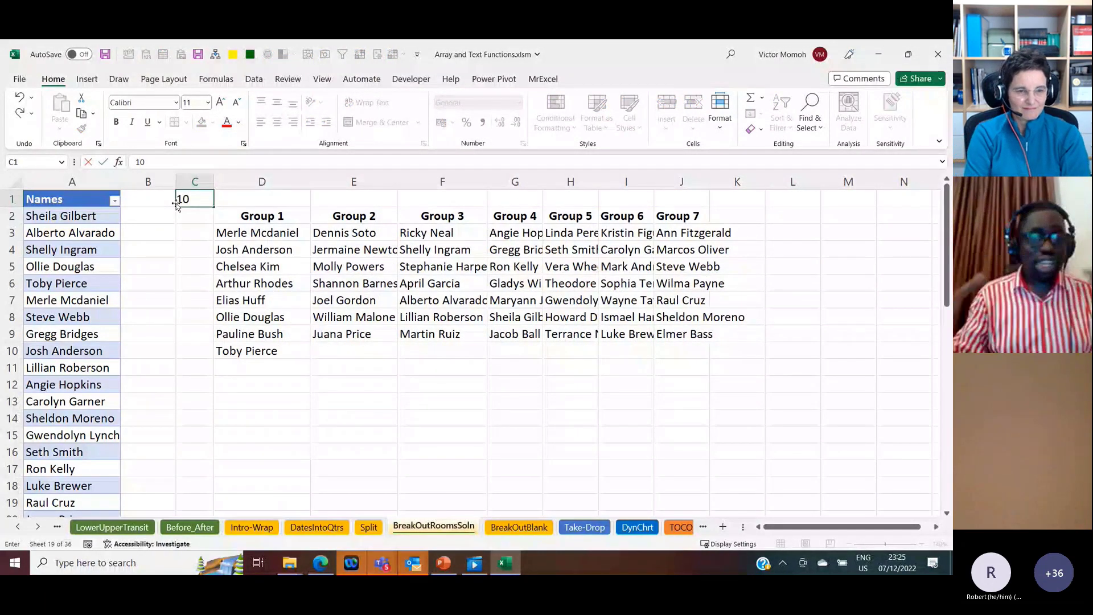
key("ctrl+Return")
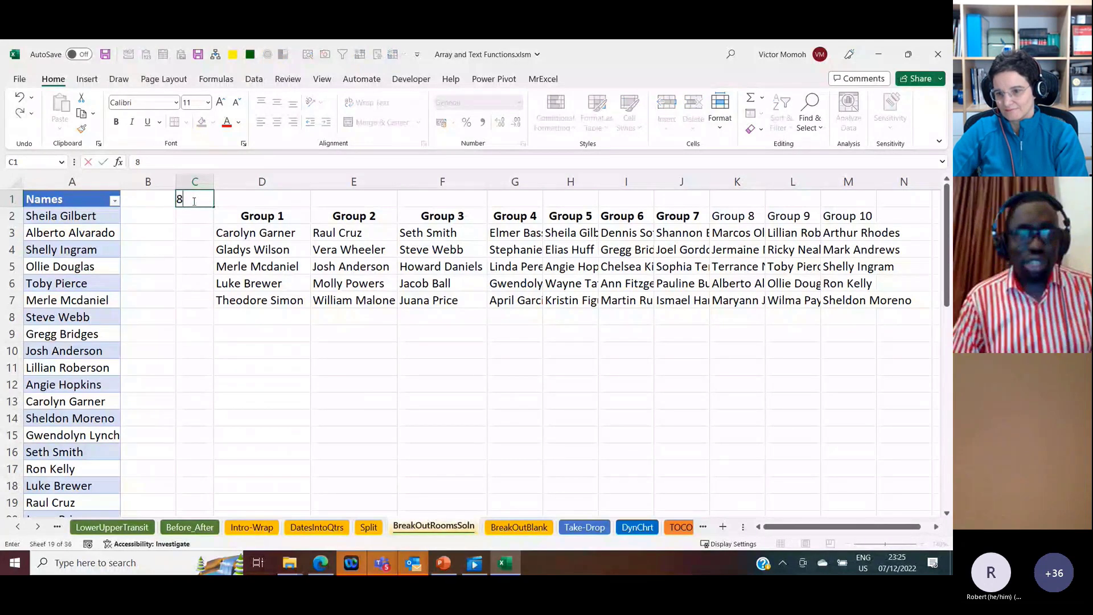
key("ctrl+Return")
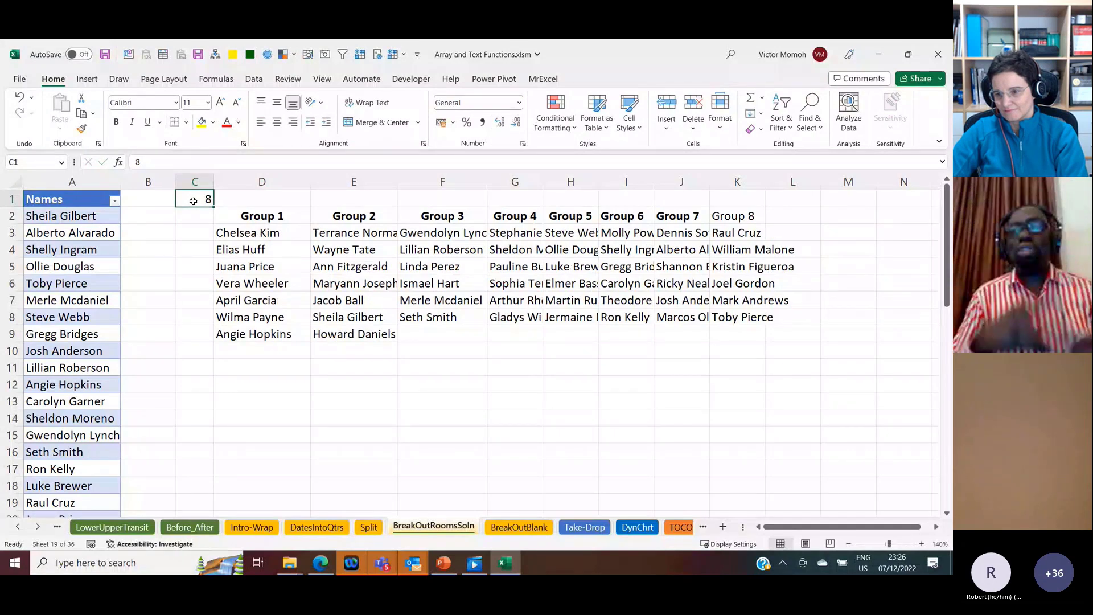
Step: Recalculate twice to reshuffle the names across the breakout groups, and open the BreakOutBlank sheet
key("F9")
key("F9")
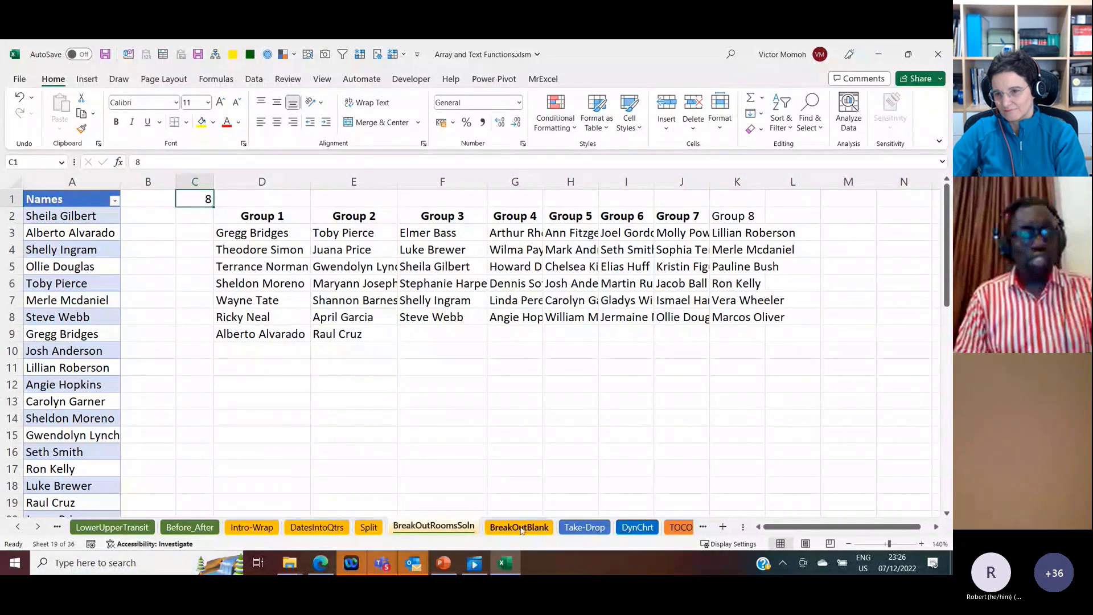
left_click(519, 528)
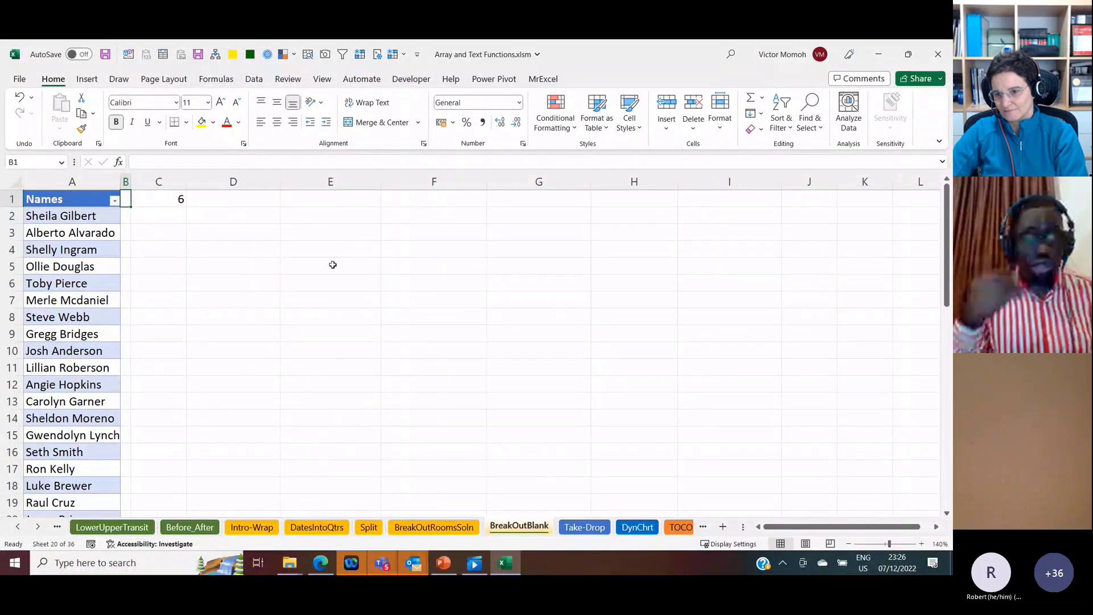
Step: Enter =RANDARRAY(COUNTA(BreakoutRooms12[Names])) in D2 to generate one random number per name
left_click(236, 218)
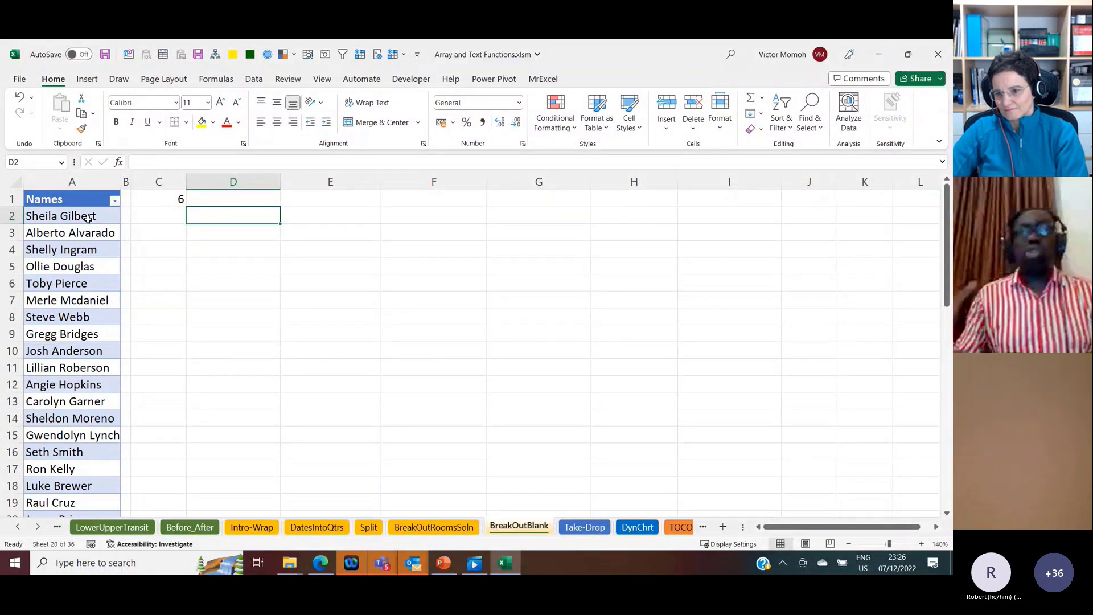
type("=randar")
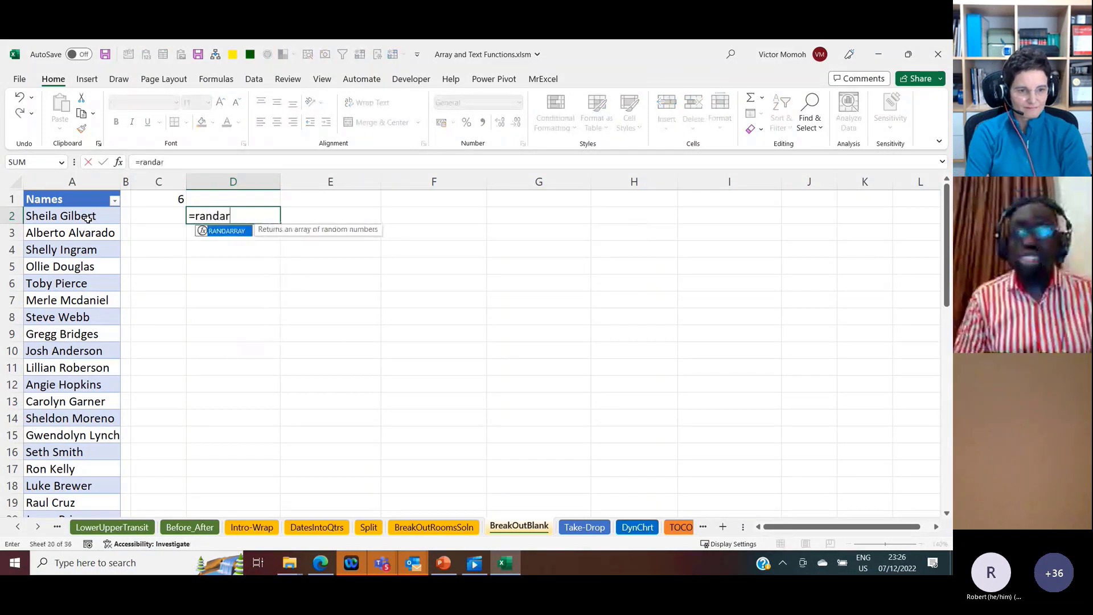
key("Tab")
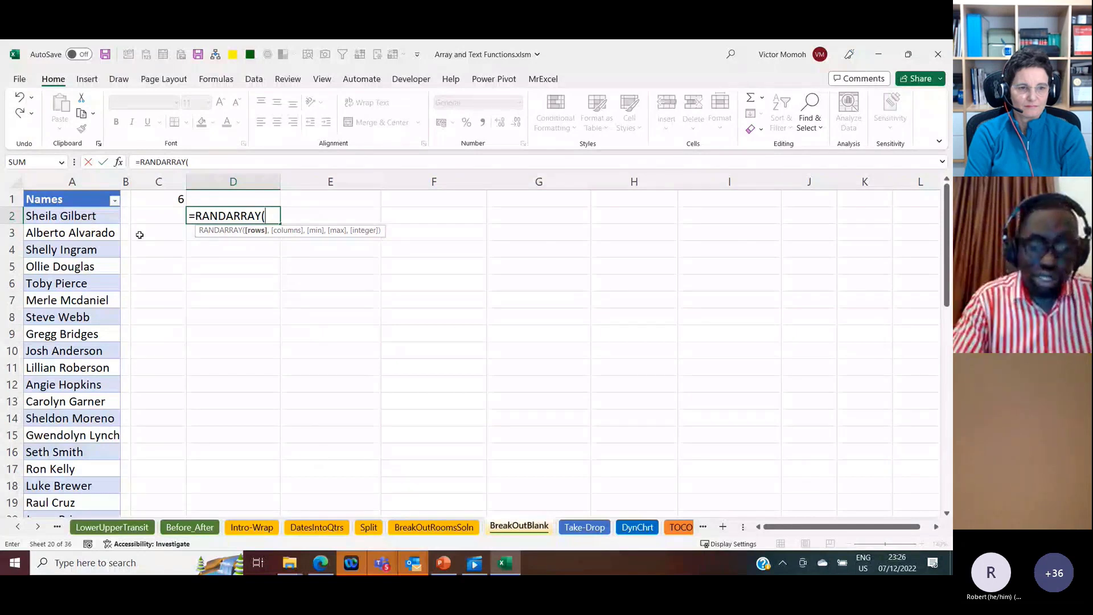
type("counta")
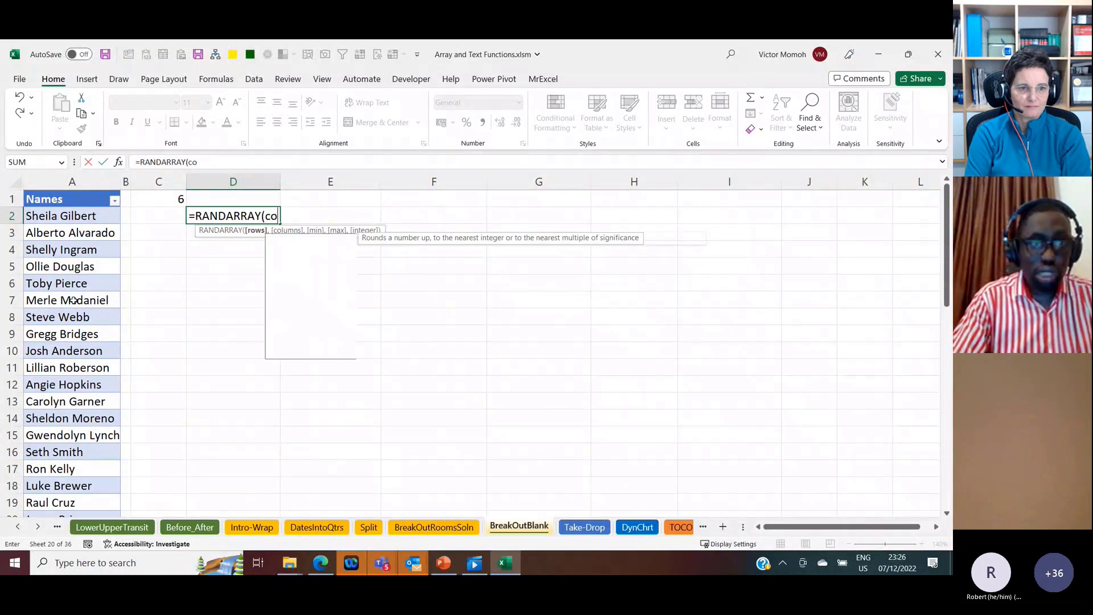
key("Tab")
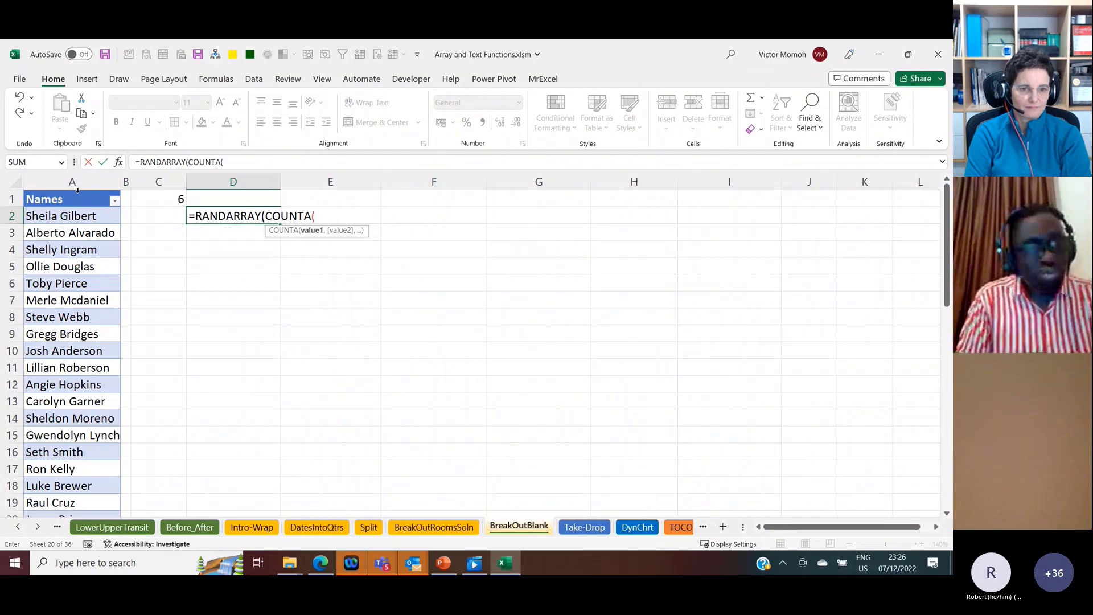
left_click(78, 191)
type(")")
key("Return")
key("Up")
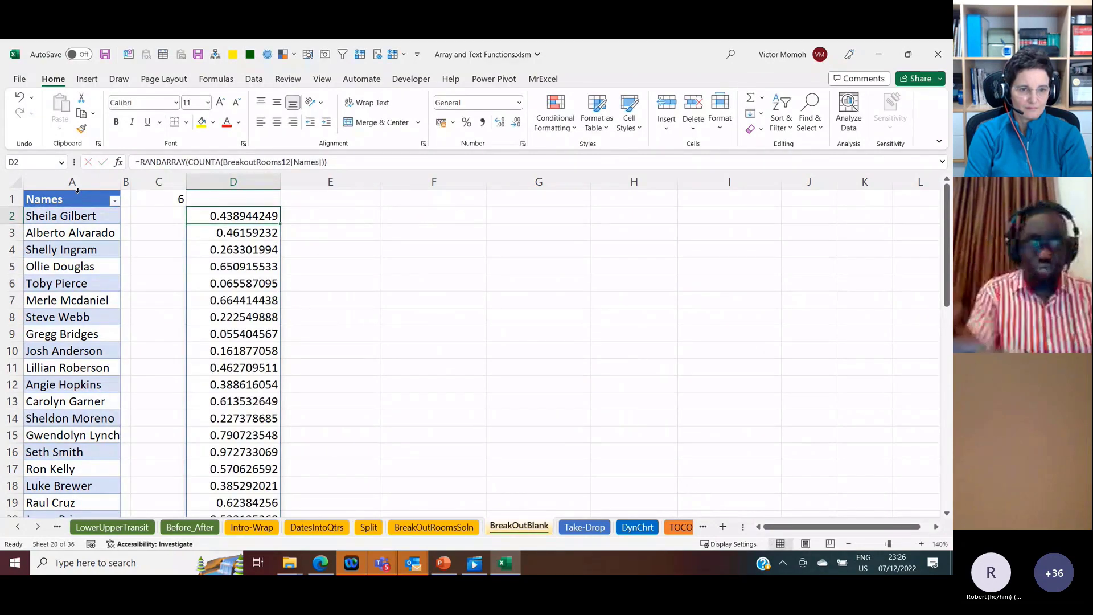
Step: Recalculate the sheet four times to regenerate the random numbers in column D
key("F9")
key("F9")
key("F9")
key("F9")
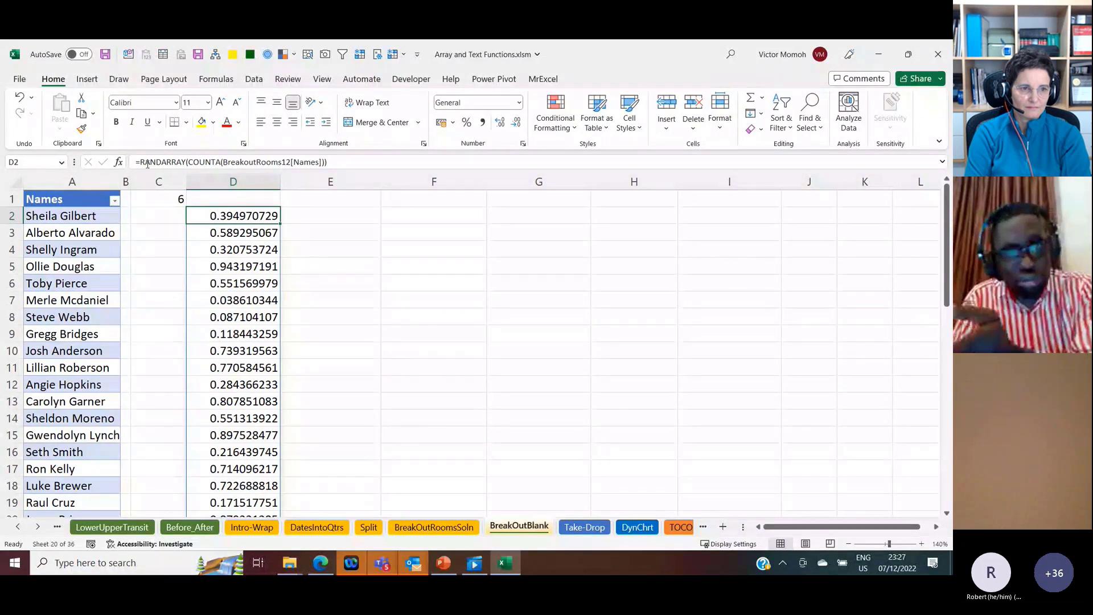
Step: Wrap the D2 RANDARRAY formula in SORTBY, using BreakoutRooms12[Names] as the array, to list the names in random order
left_click(143, 162)
type("sortb")
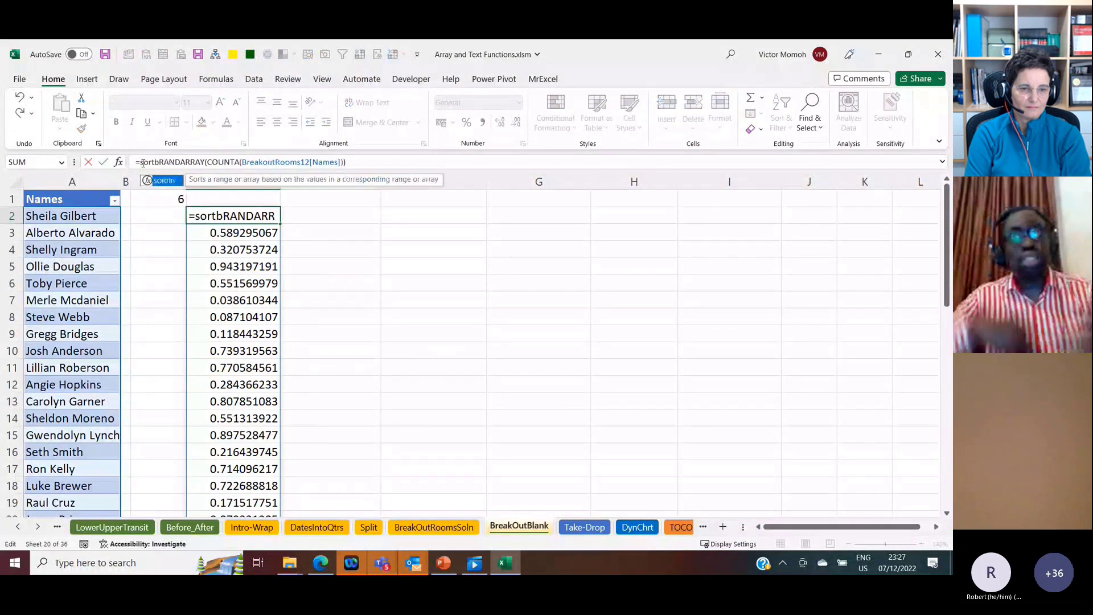
key("Tab")
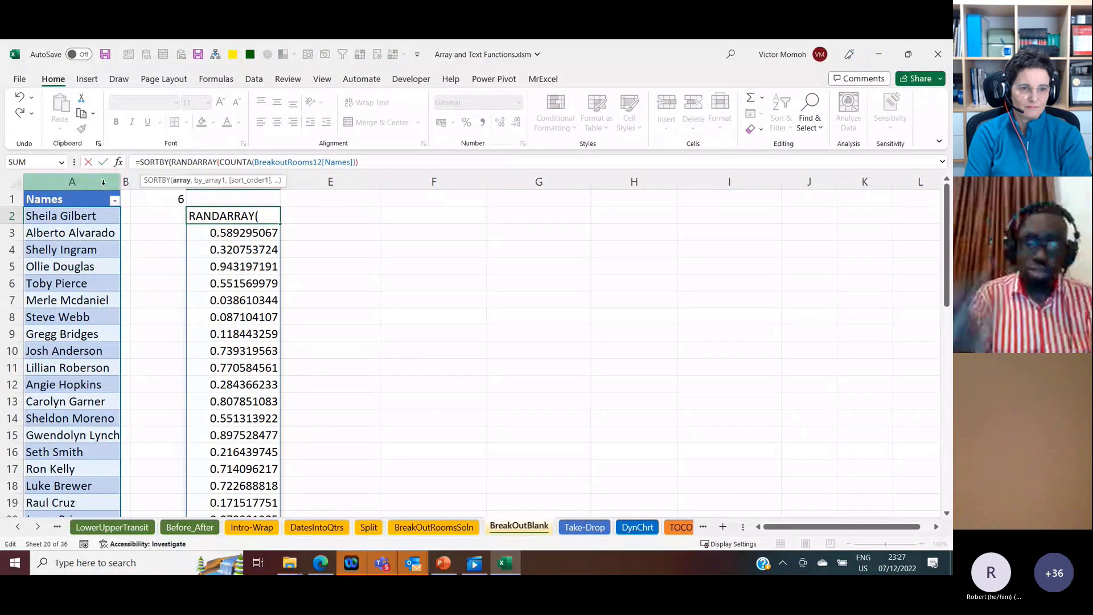
left_click(103, 182)
type(",")
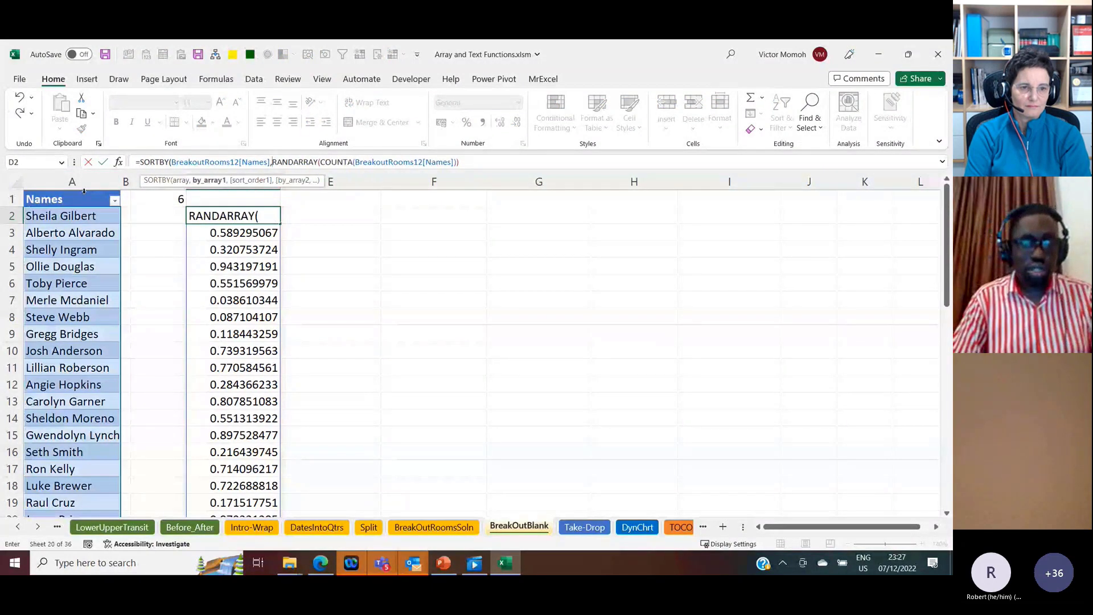
left_click(494, 161)
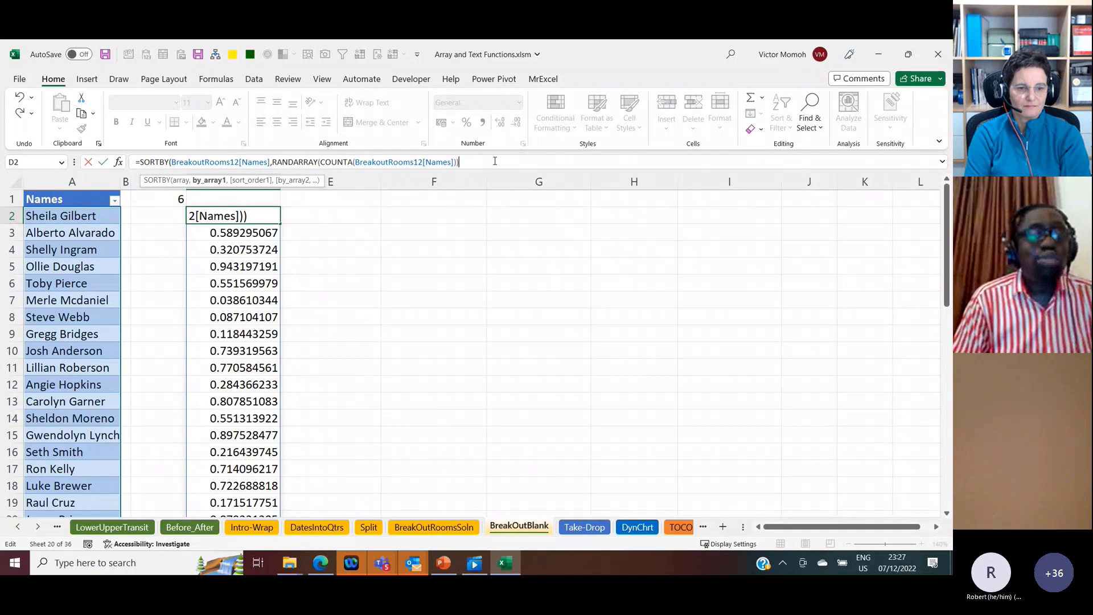
key("Return")
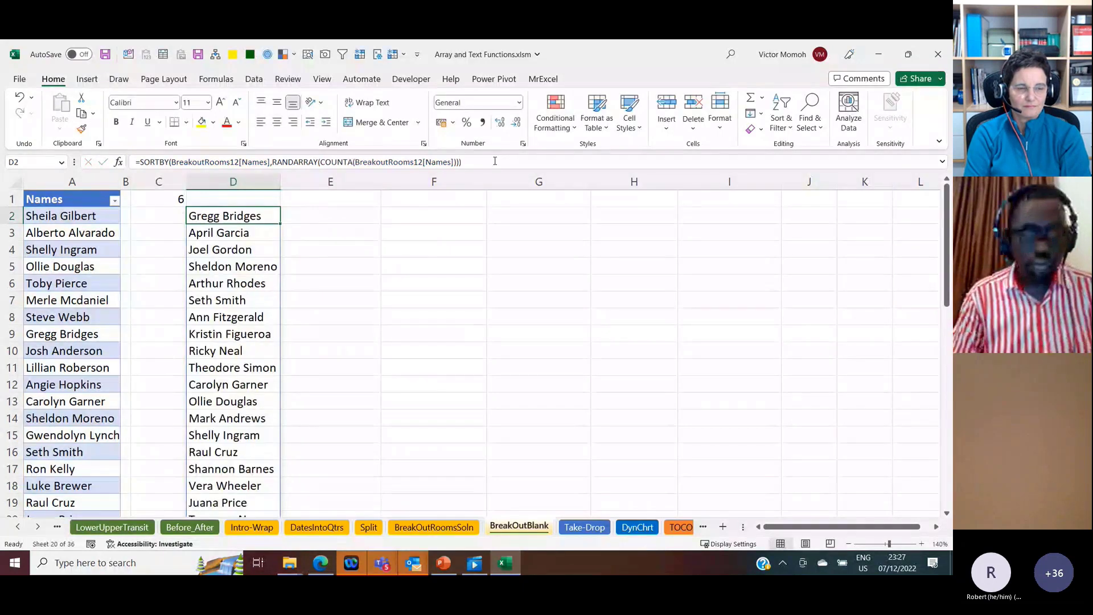
Step: Recalculate the sheet five times to reshuffle the sorted name list in column D
key("F9")
key("F9")
key("F9")
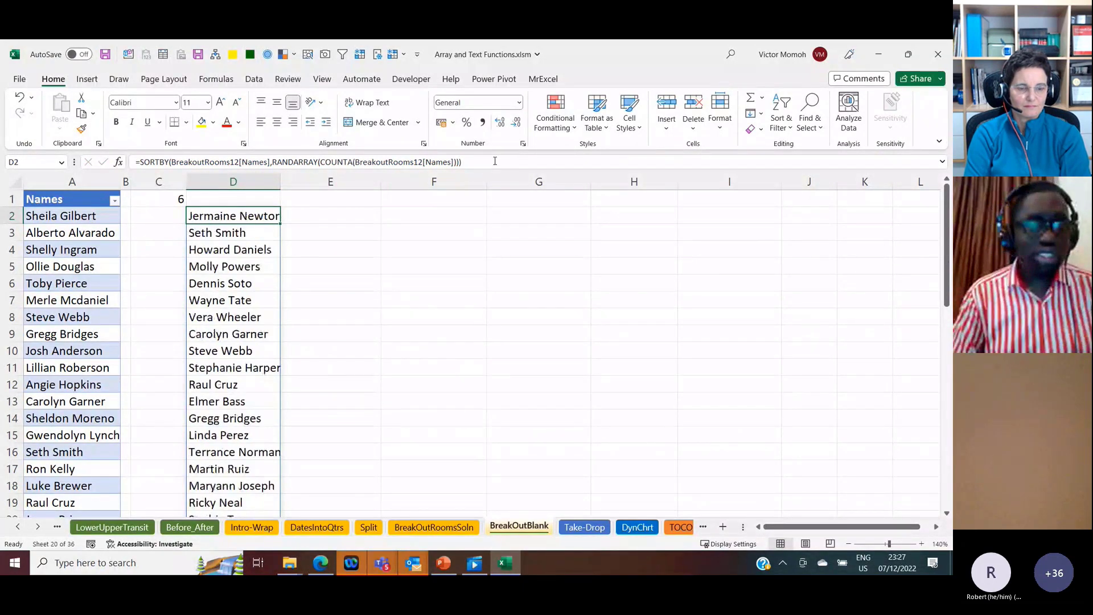
key("F9")
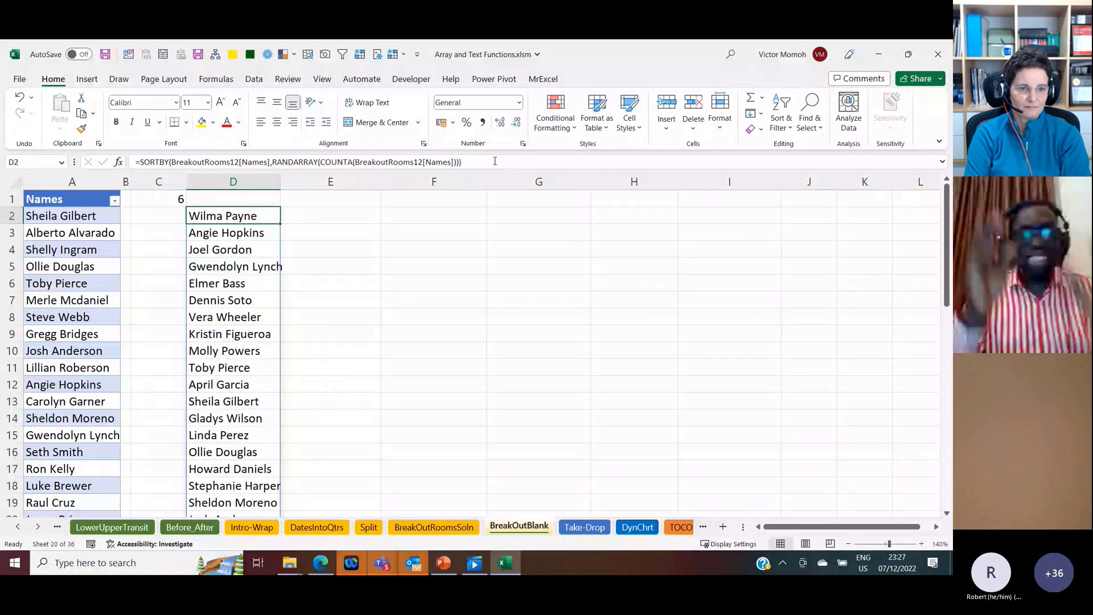
key("F9")
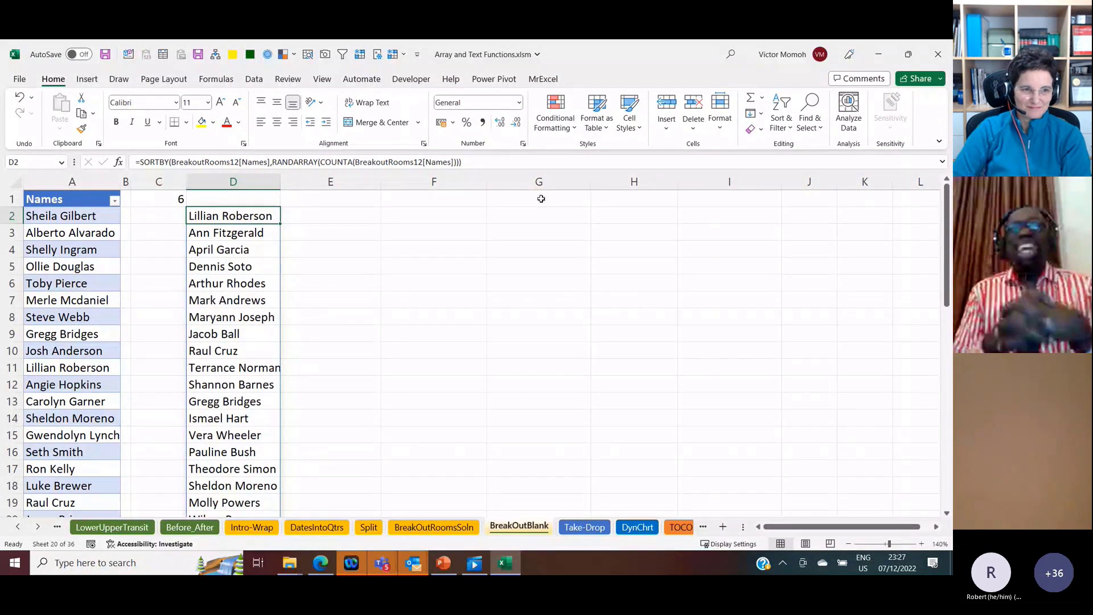
Step: Nest the D2 SORTBY formula inside WRAPROWS with C1 as the wrap count
left_click(140, 163)
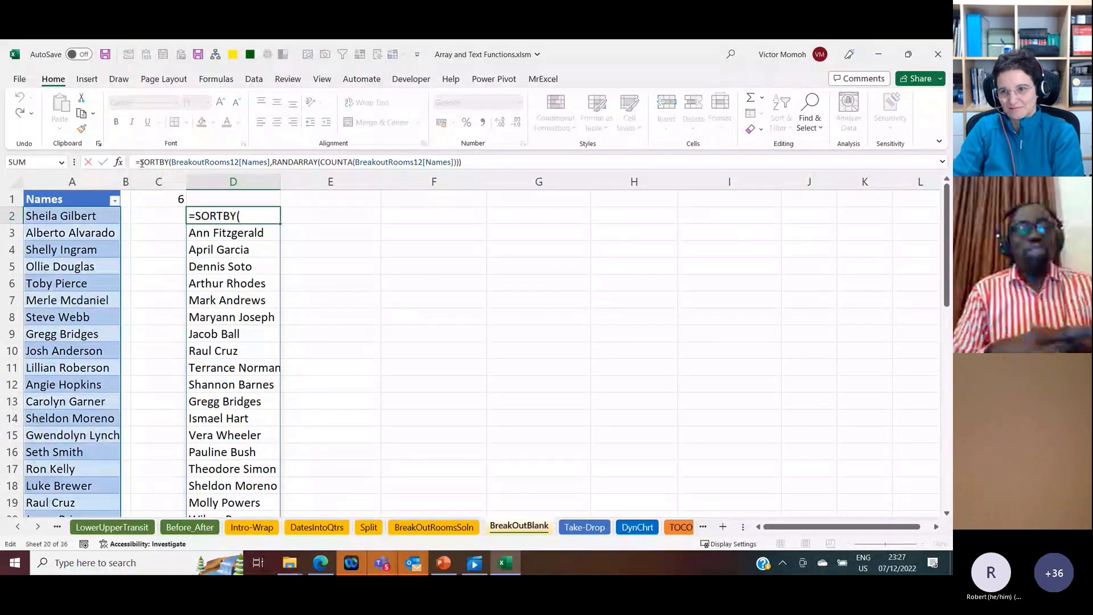
type("wrap")
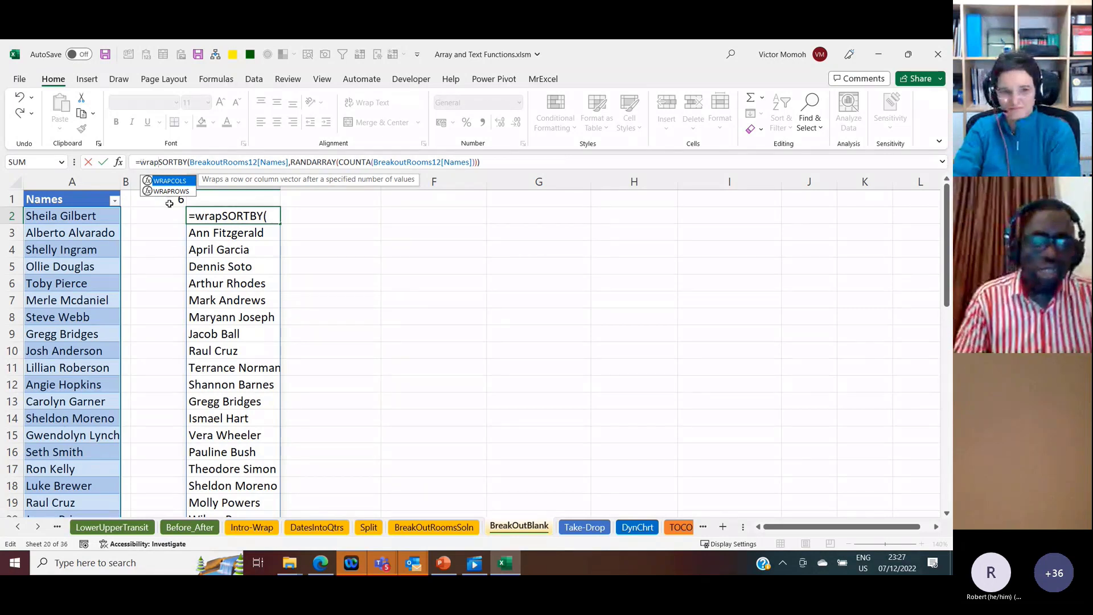
key("Down")
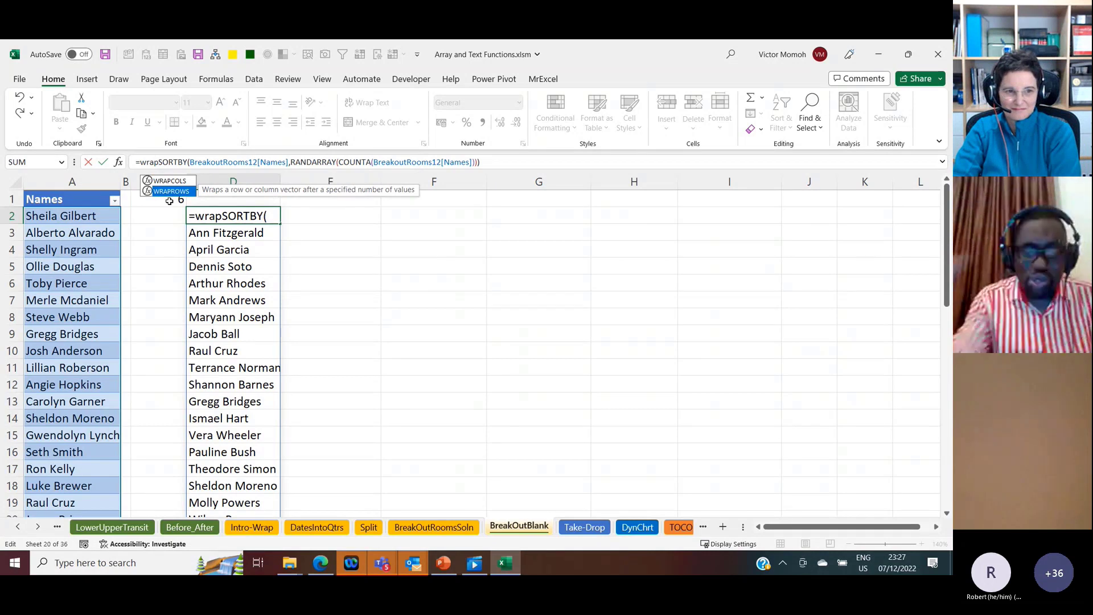
key("Tab")
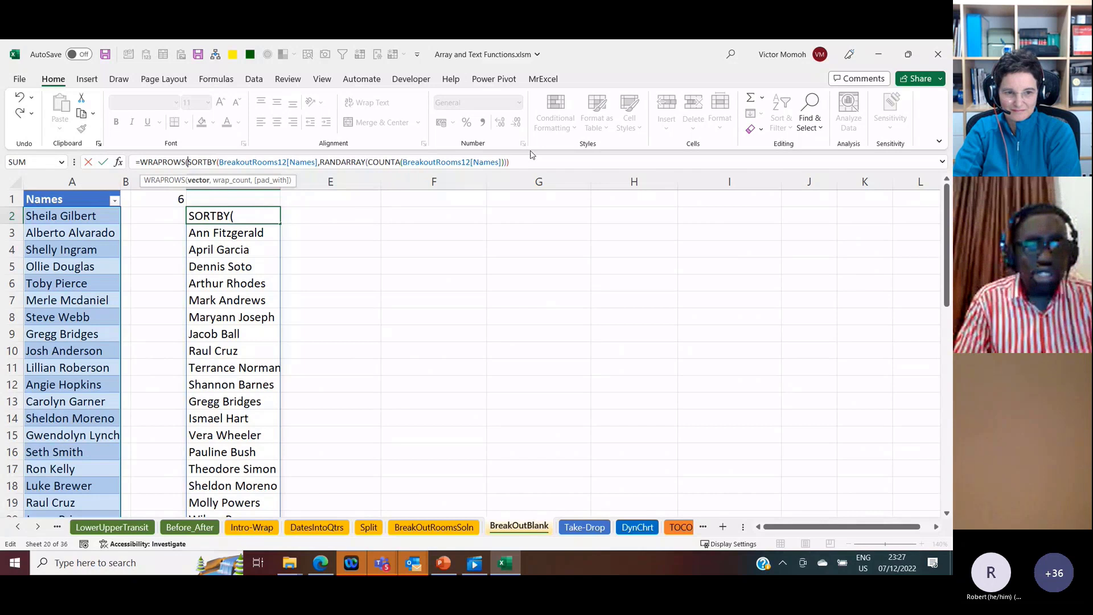
key("End")
type(",")
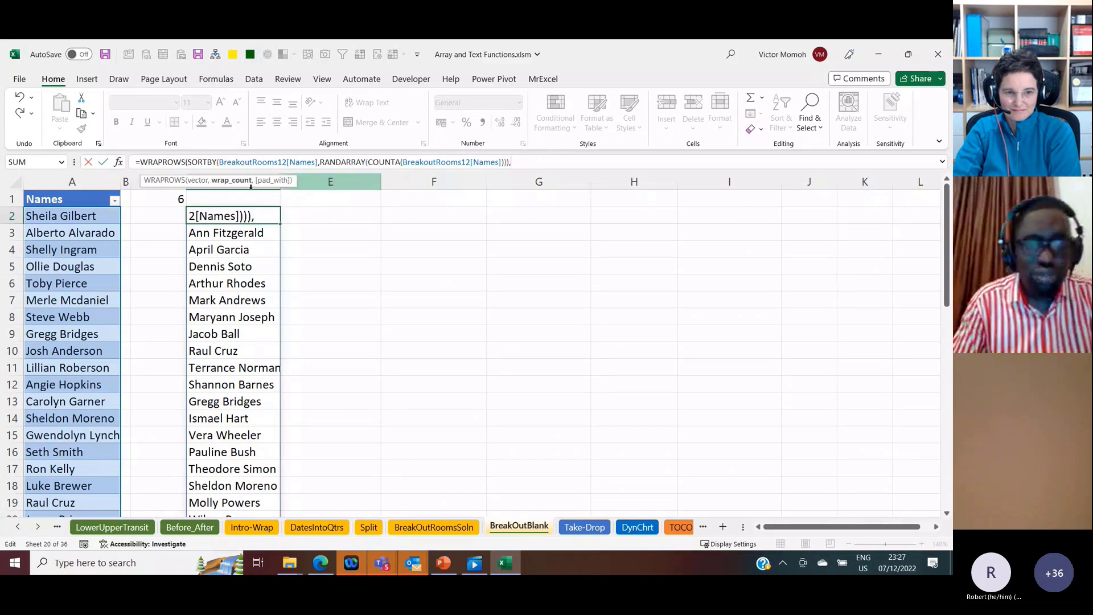
left_click(160, 200)
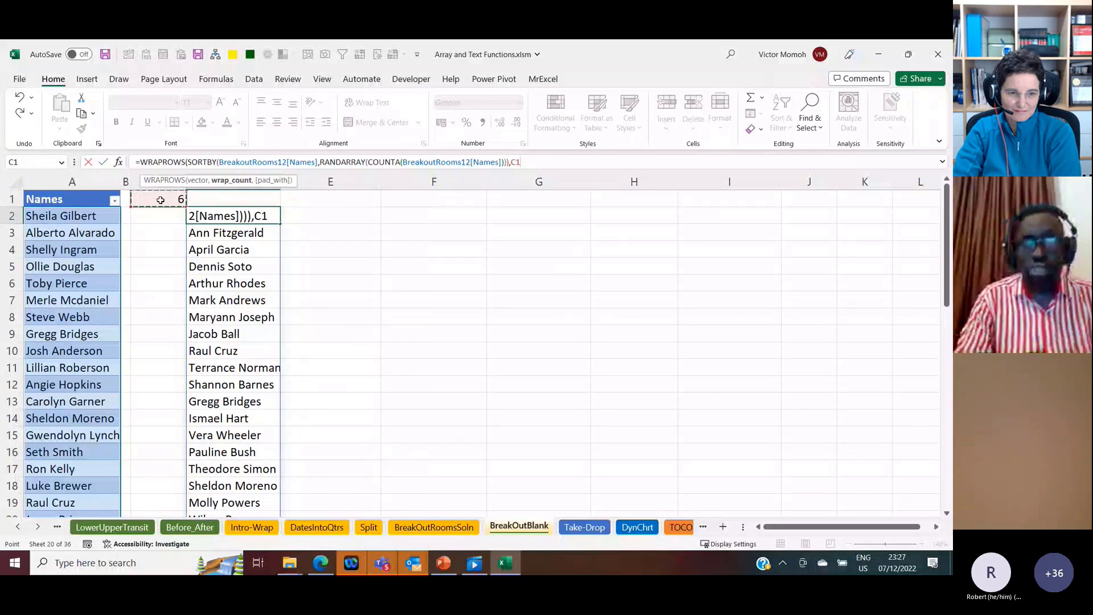
Step: Add an empty string "" as the pad_with argument of the WRAPROWS formula in D2
left_click(520, 163)
type(",\"\")")
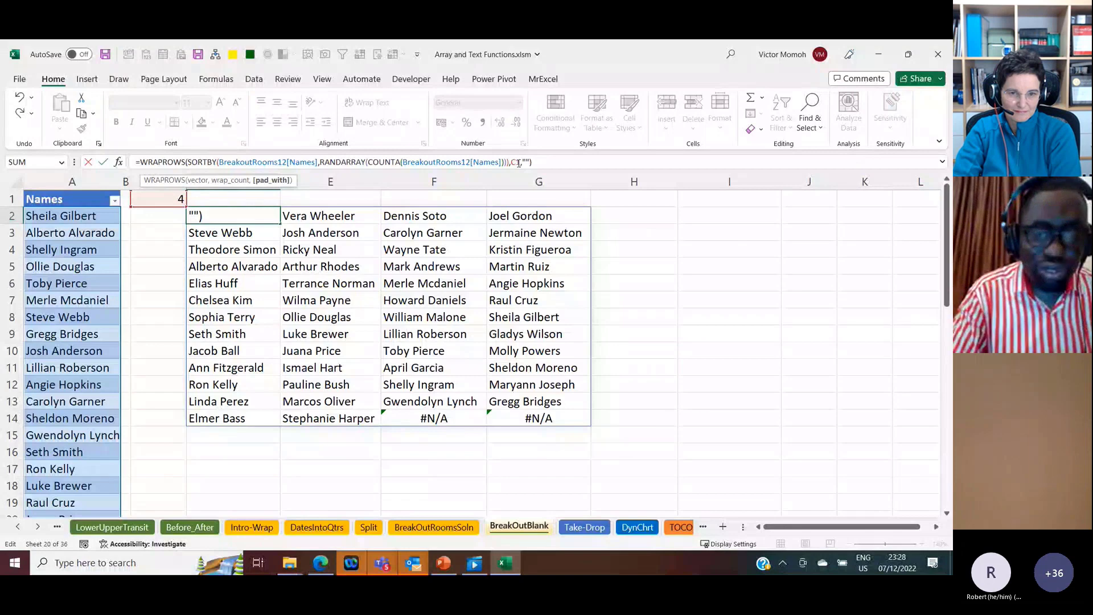
key("Return")
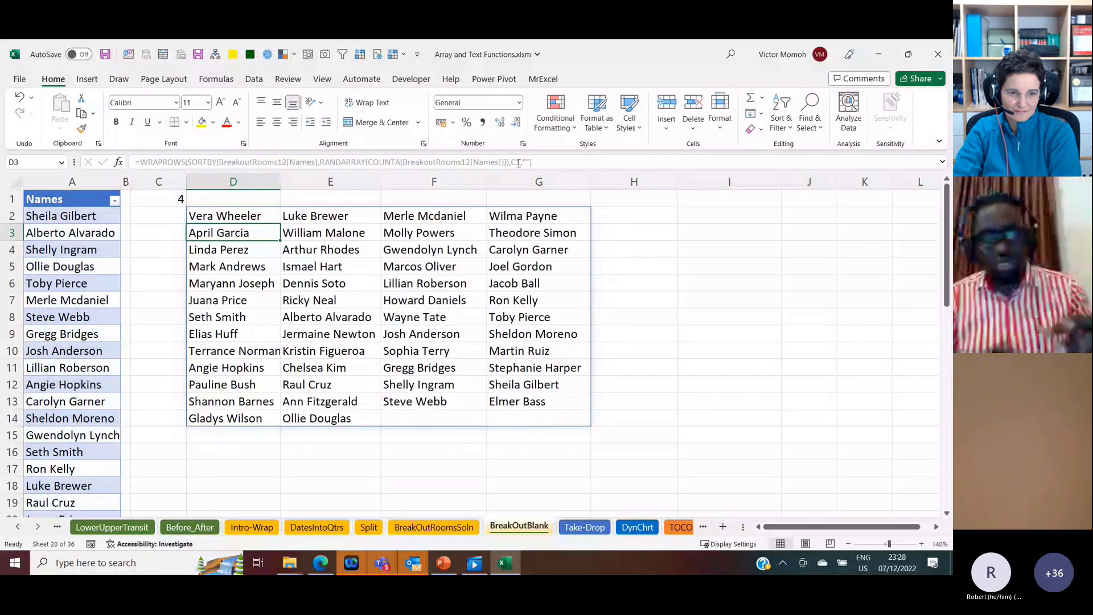
Step: Recalculate three times with D2 selected to reshuffle the wrapped names among the groups
key("Up")
key("F9")
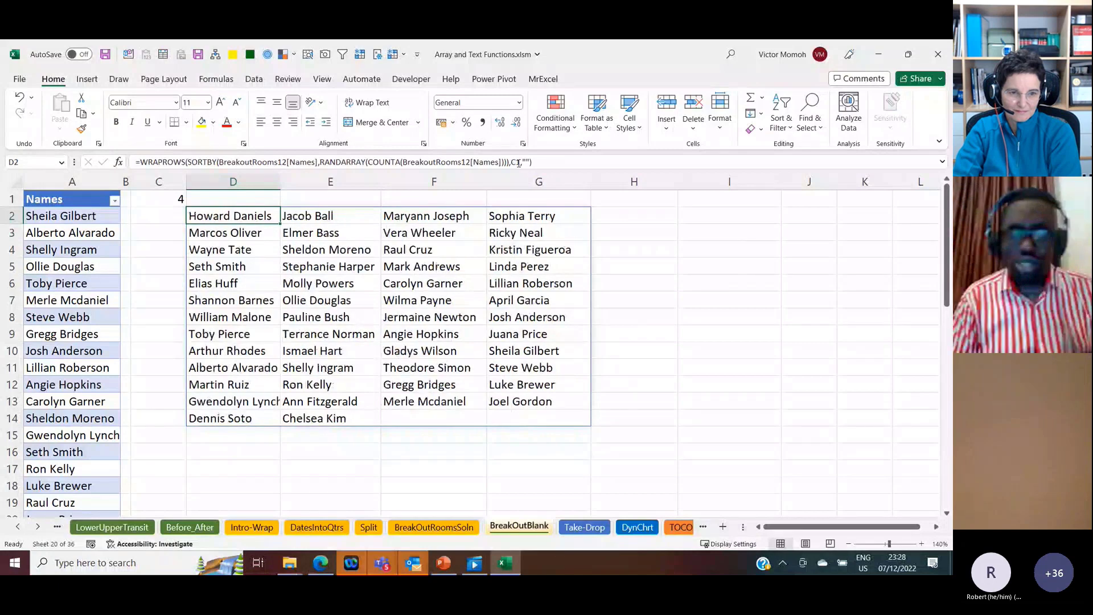
key("F9")
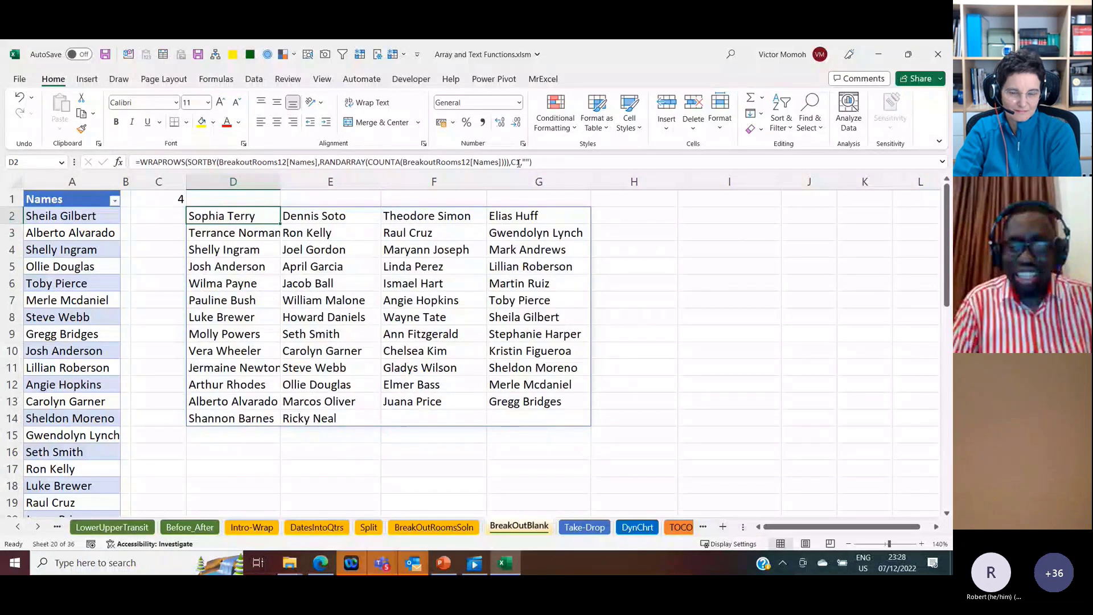
key("F9")
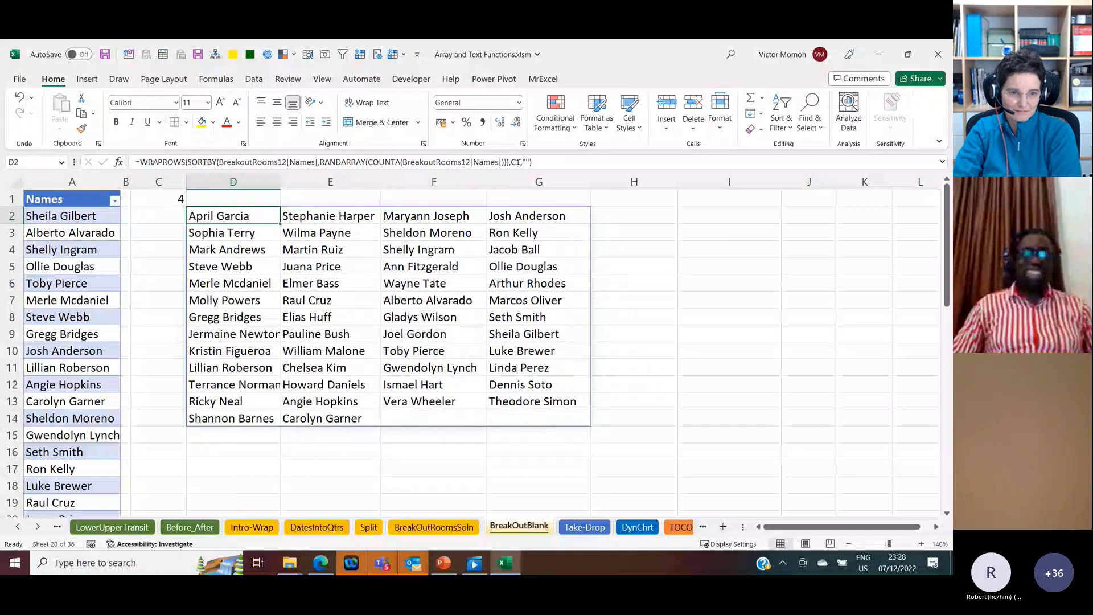
Step: Open the Take-Drop sheet and select its title cell A1
left_click(583, 527)
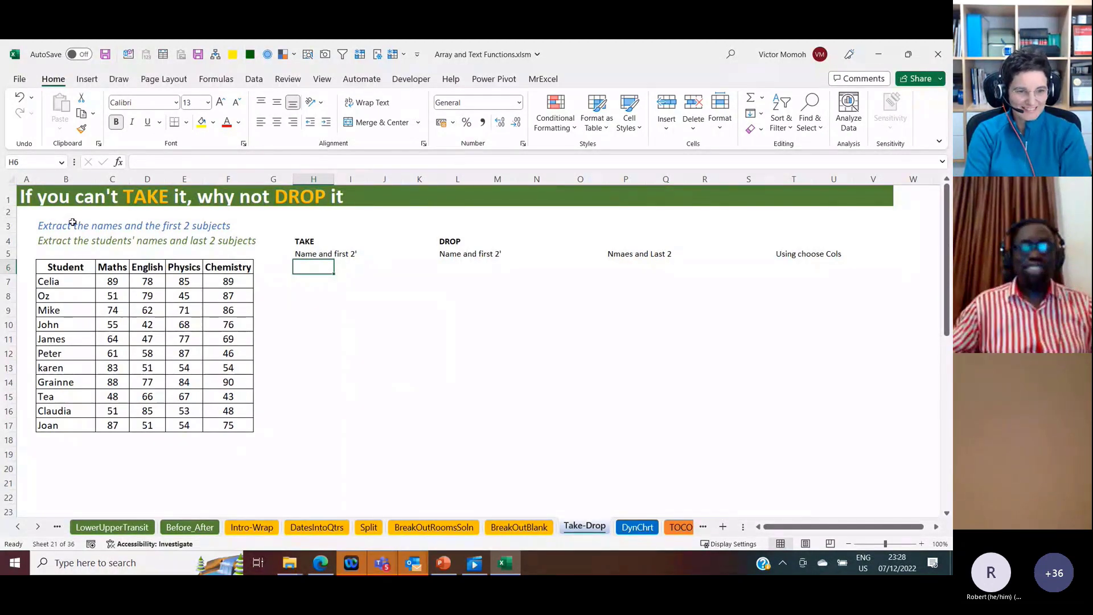
left_click(41, 196)
key("Left")
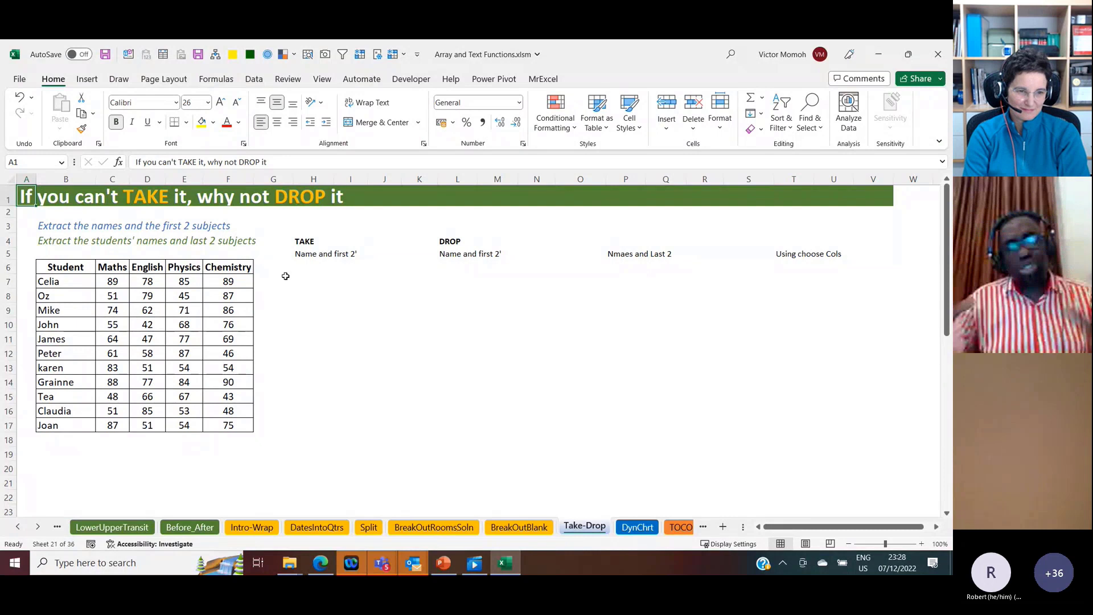
left_click(306, 269)
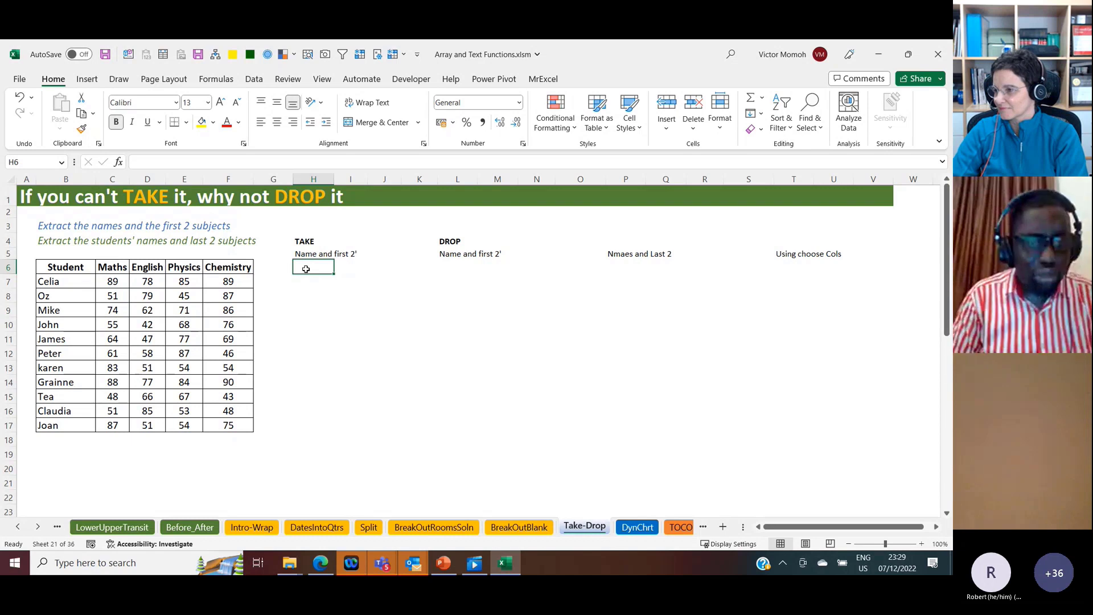
key("Return")
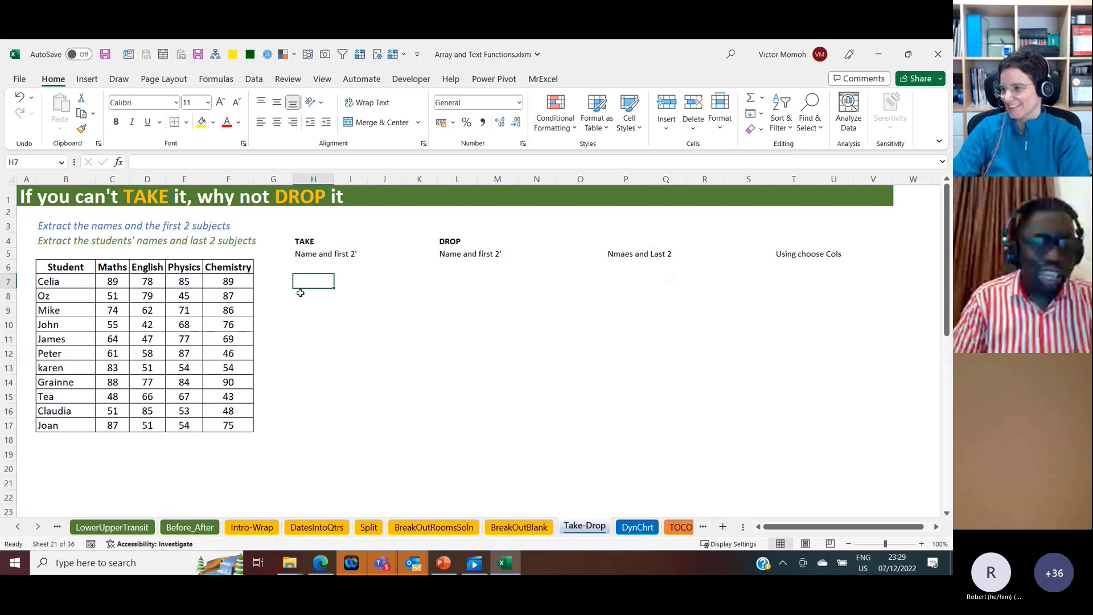
left_click(120, 382)
left_click(119, 277, "ctrl")
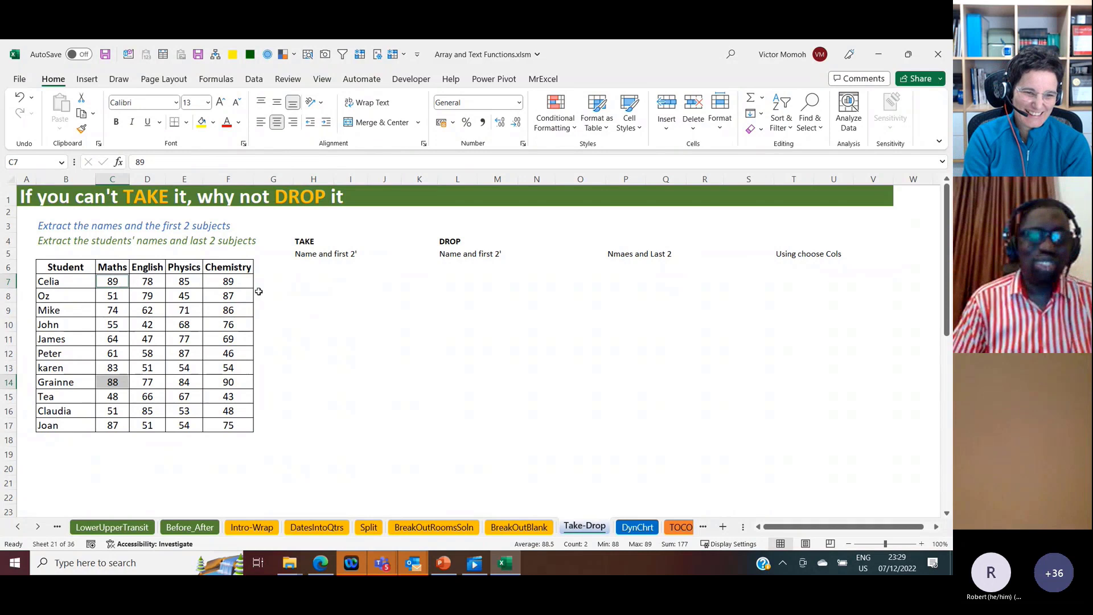
Step: Enter a TAKE formula in H7 that returns the first 3 rows of the student scores in B7:F17
left_click(311, 279)
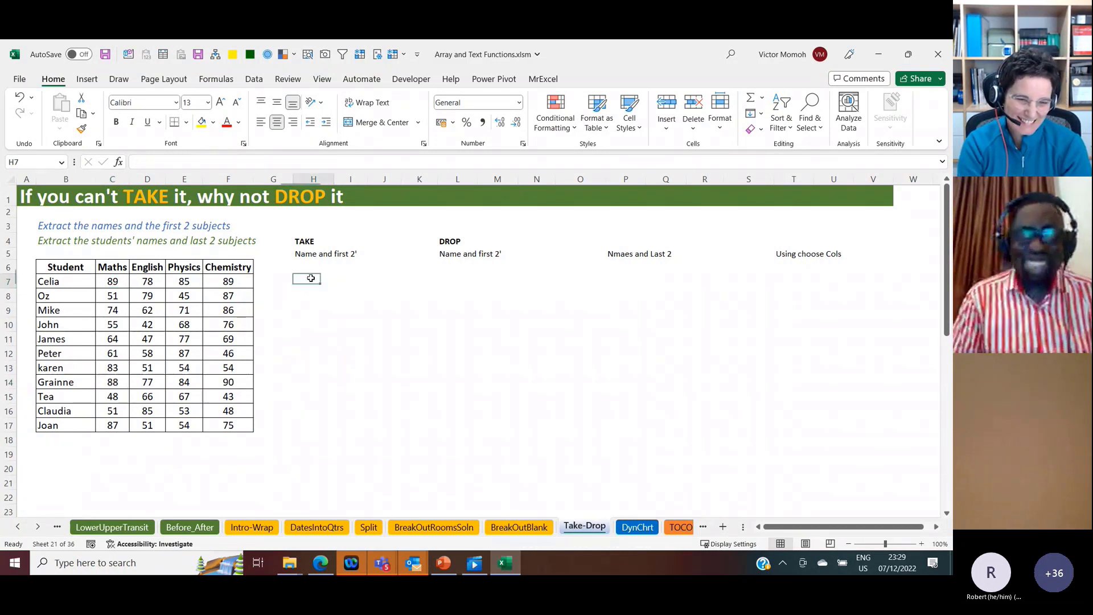
type("=")
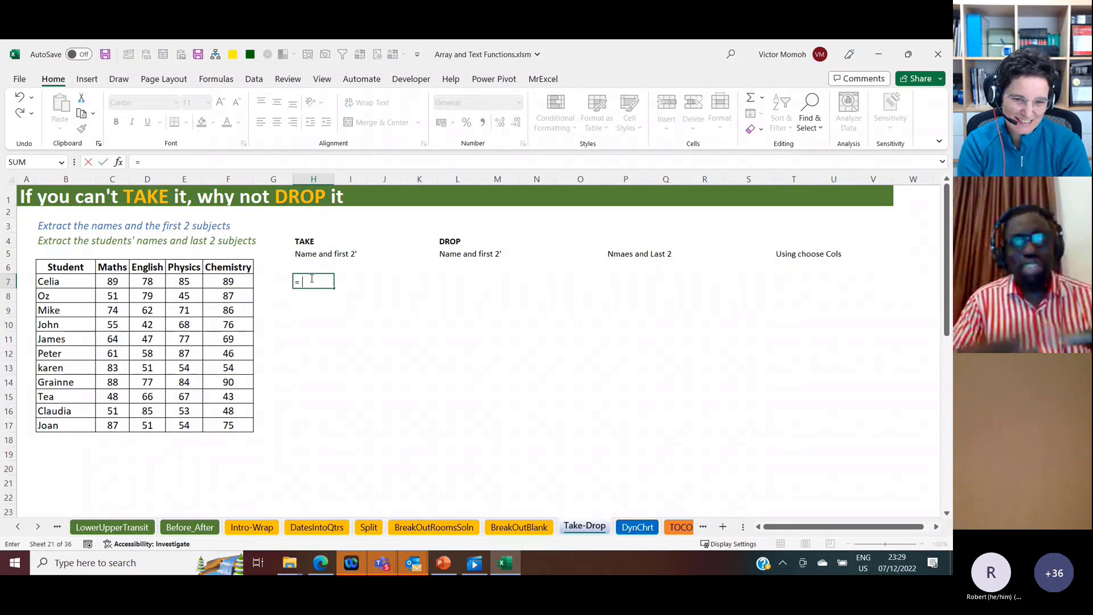
key("BackSpace")
type("take")
key("Tab")
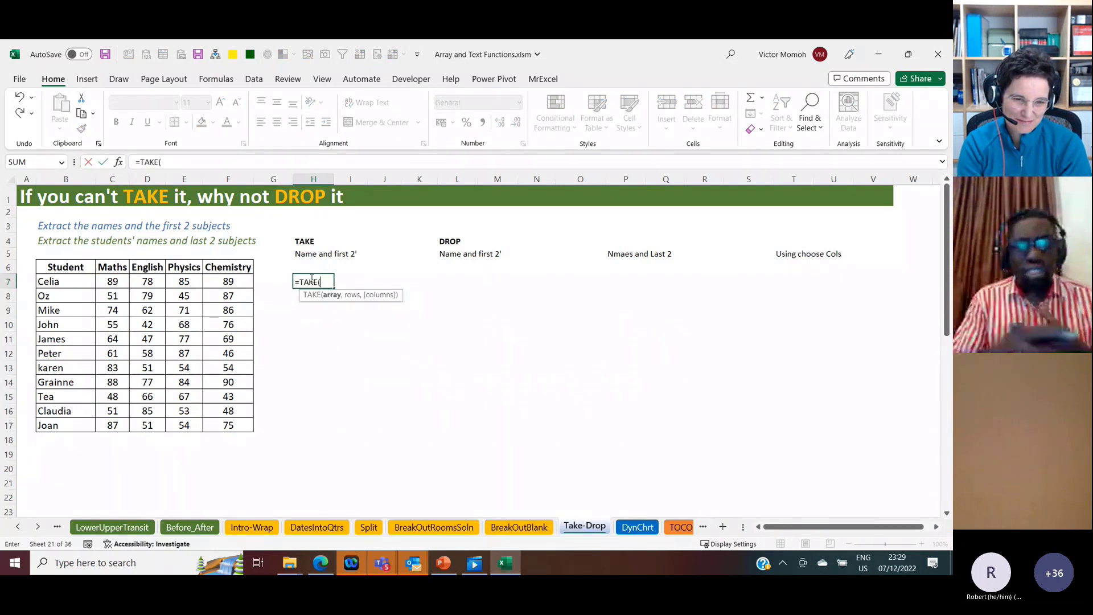
left_click(69, 283)
key("ctrl+shift+Right")
key("ctrl+shift+Down")
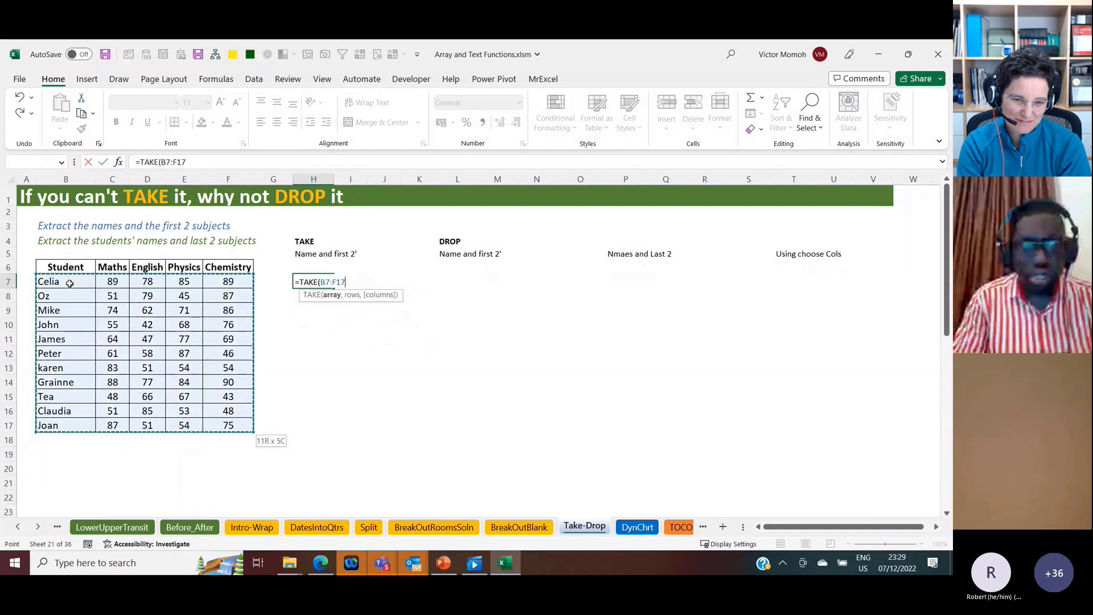
type(",3")
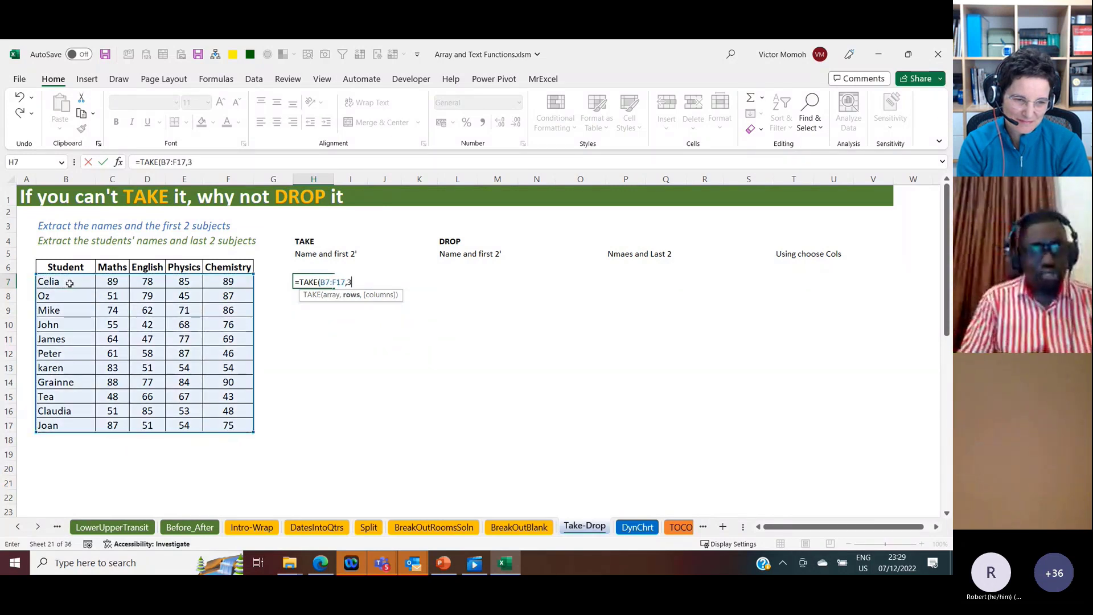
type(")")
key("Return")
key("Up")
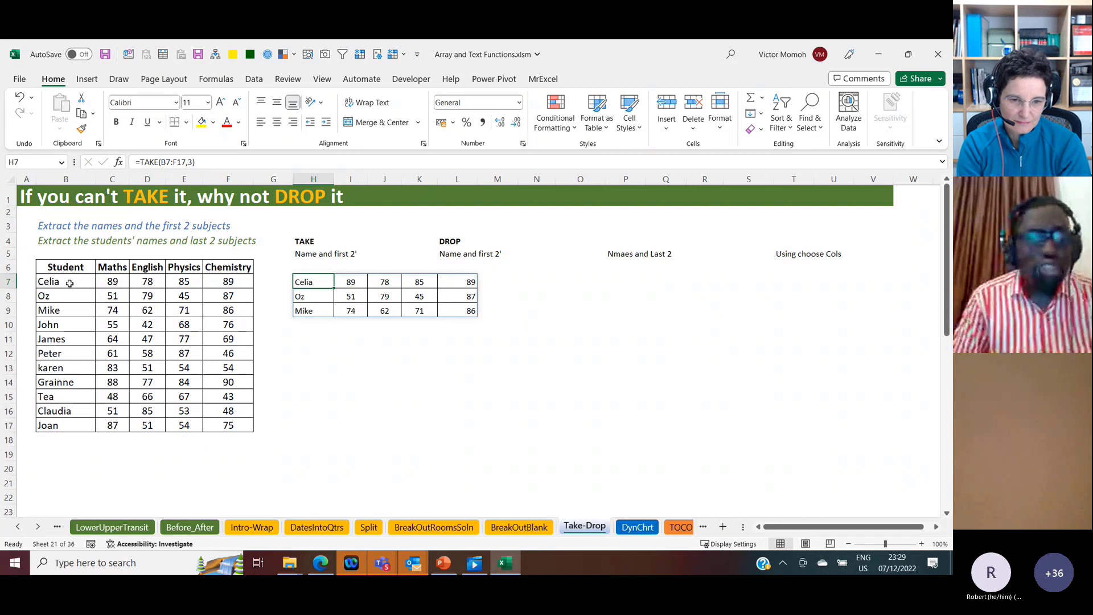
Step: Try a rows argument of -3 in the H7 TAKE formula to return the last rows, and clear the formula
left_click(192, 163)
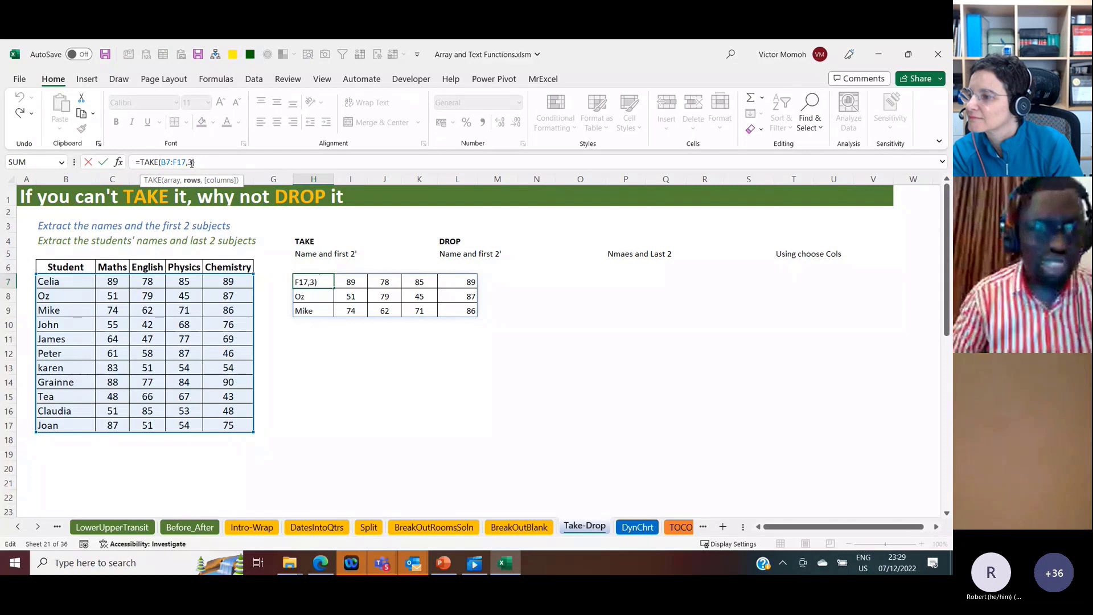
left_click(190, 163)
type("-")
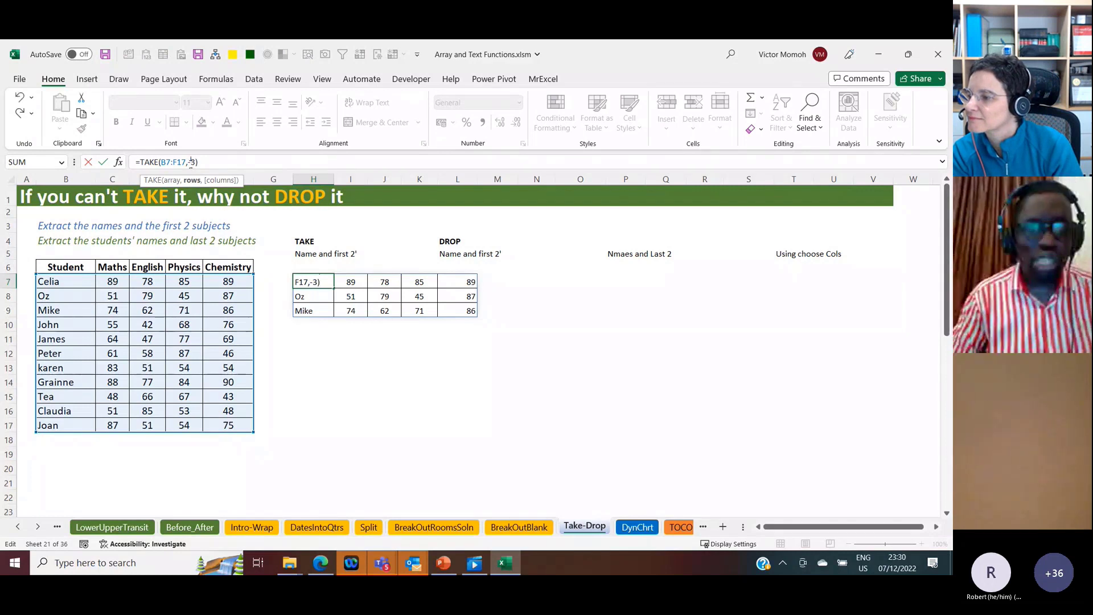
key("Return")
key("Up")
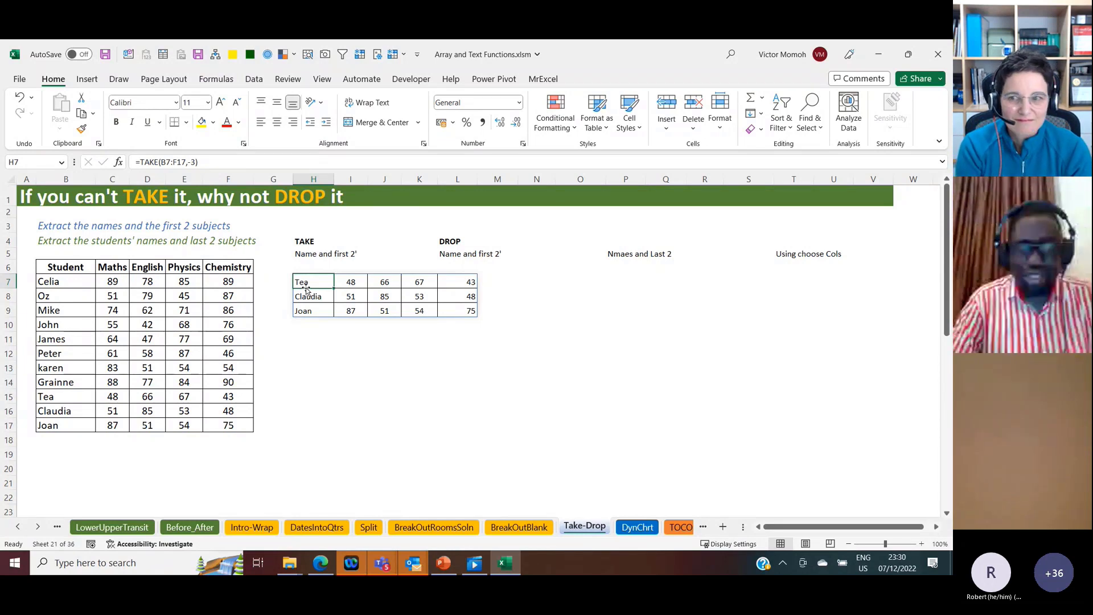
key("ctrl+a")
key("Delete")
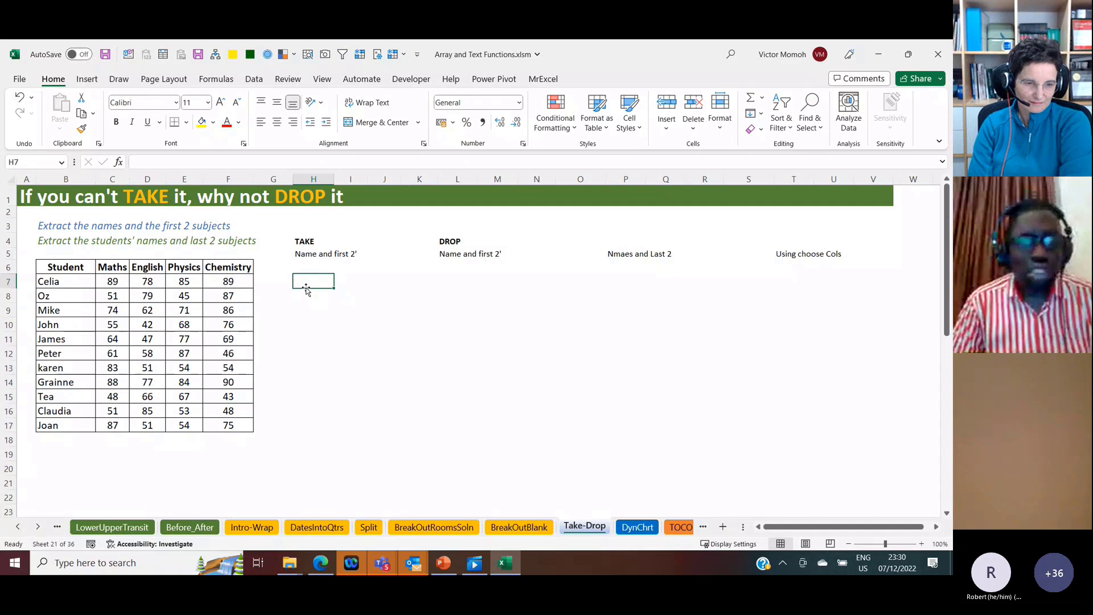
left_click(312, 256)
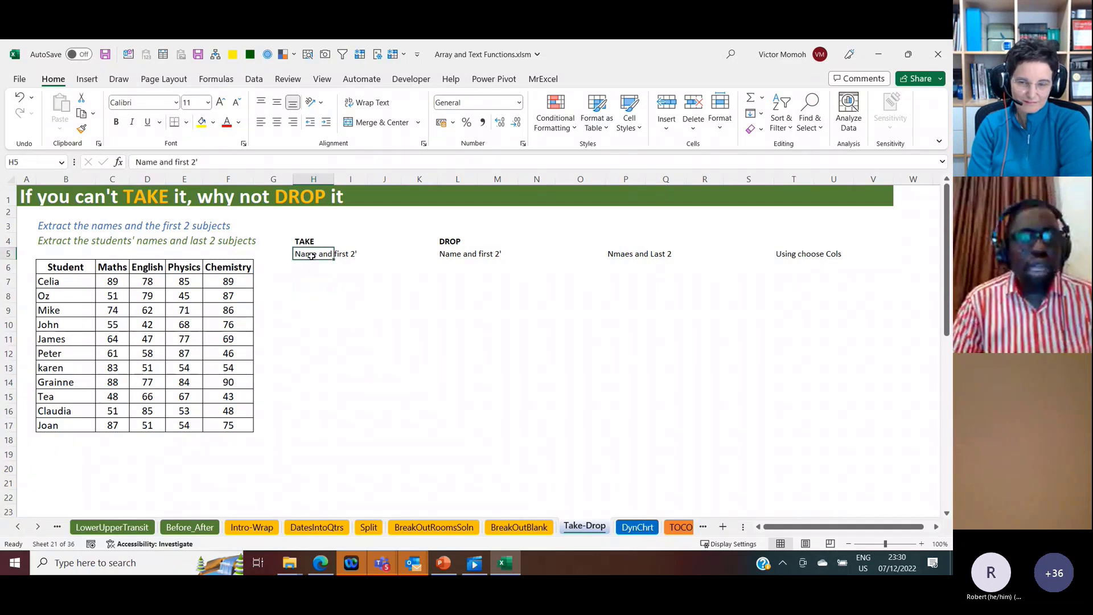
left_click_drag(90, 267, 85, 411)
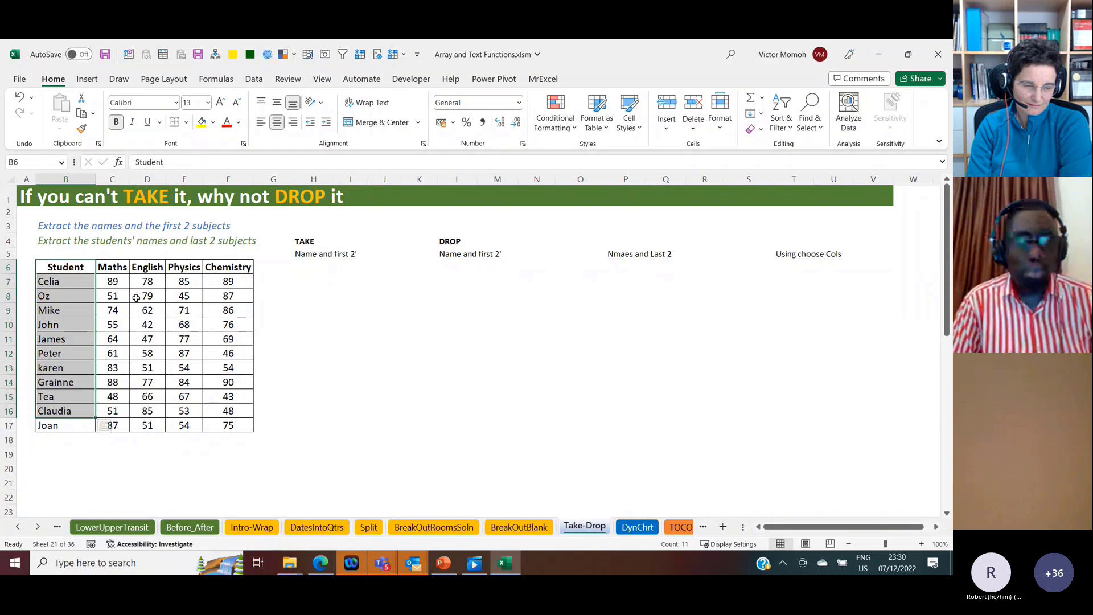
left_click(71, 264)
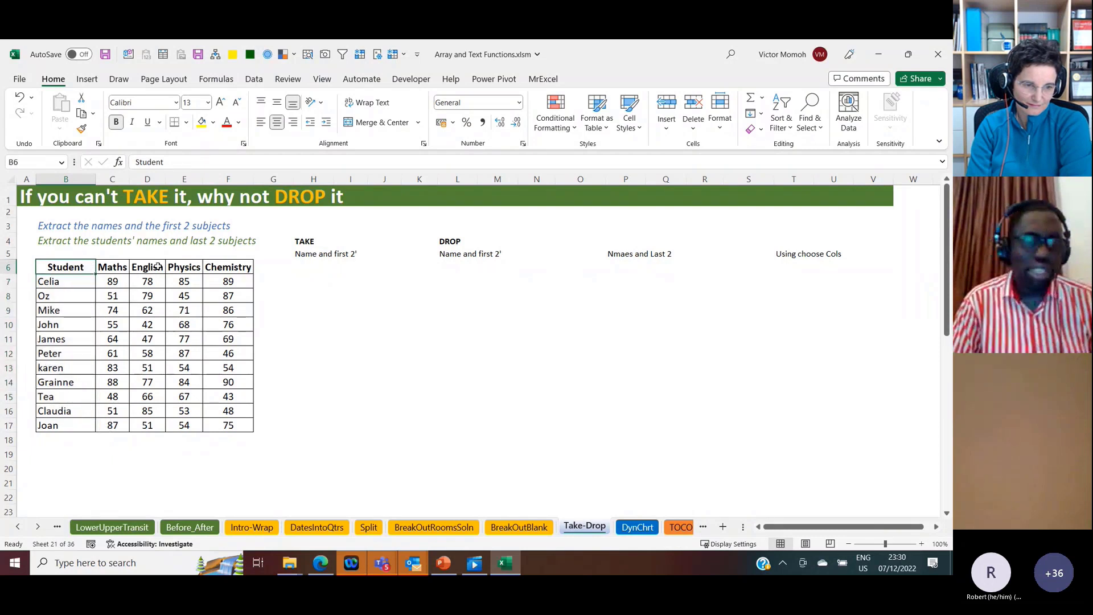
Step: Enter =TAKE(B6:F17,,3) in H6 to extract the students' names and first two subjects with their headers
left_click(304, 263)
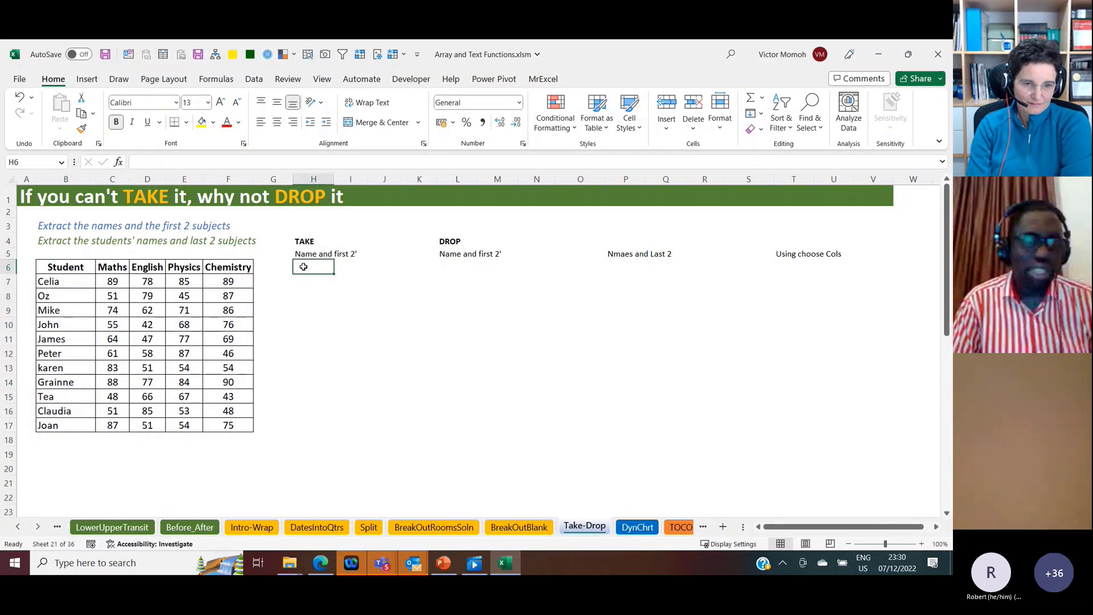
type("=tak")
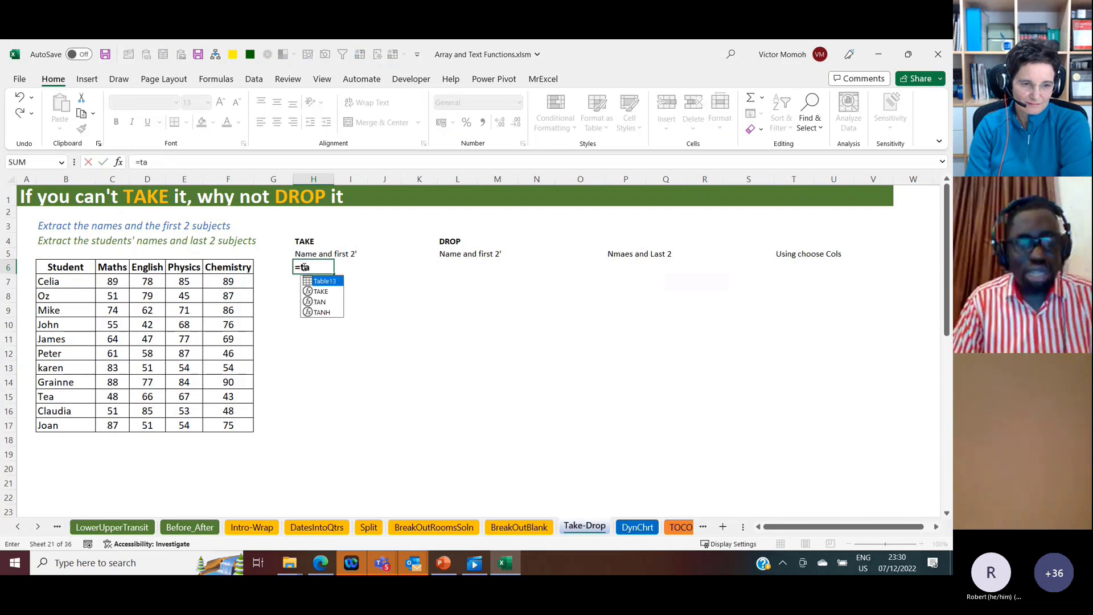
key("Tab")
key("Left")
key("Left")
key("Left")
key("Left")
key("Left")
key("Left")
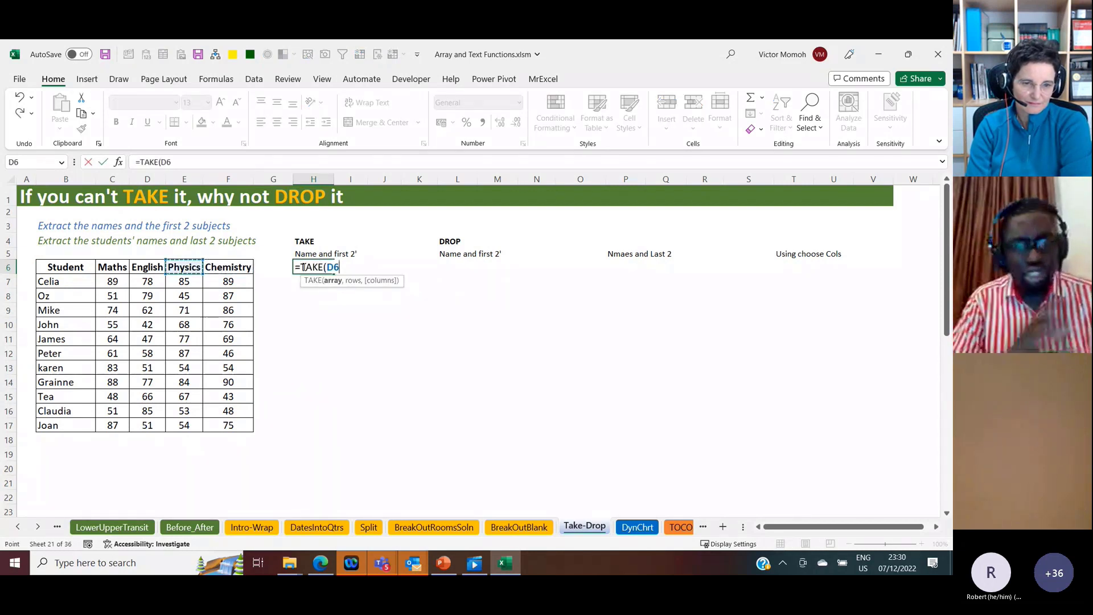
key("ctrl+shift+Down")
key("ctrl+shift+Right")
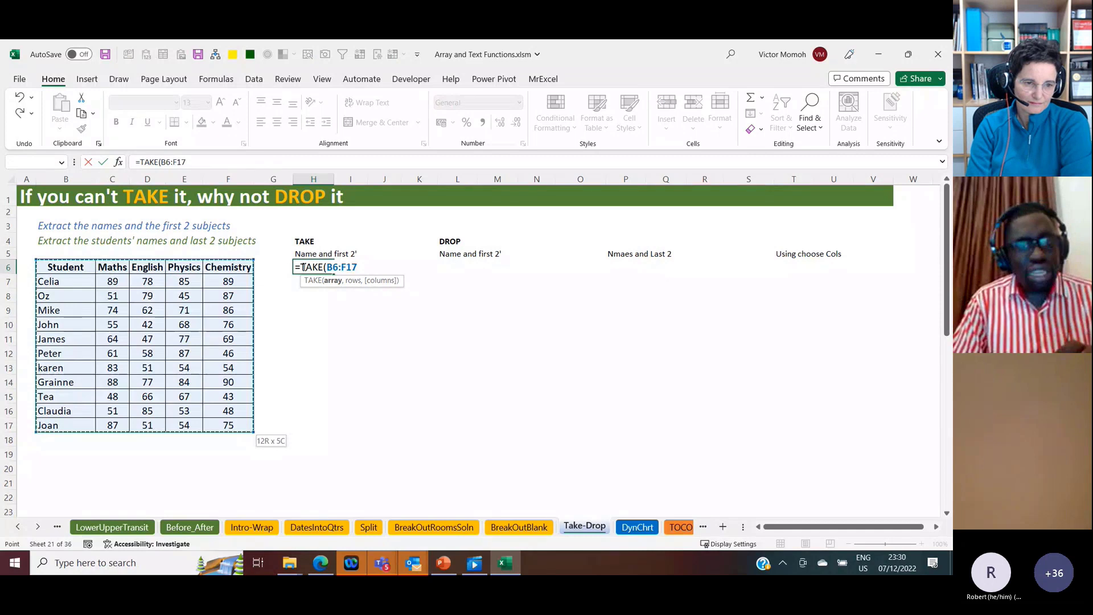
type(",")
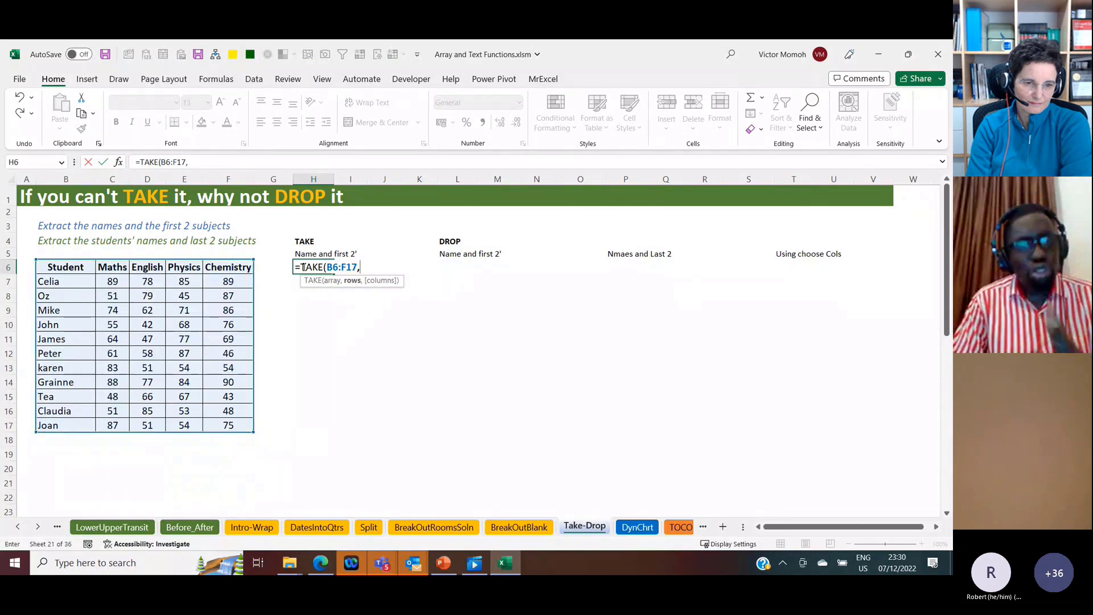
type(",3")
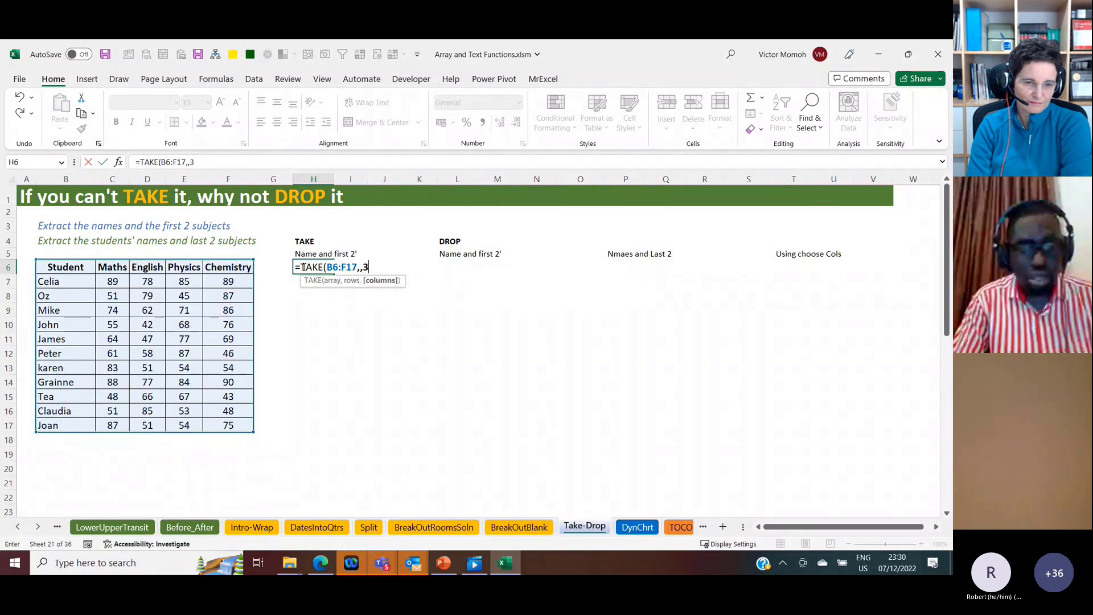
key("Return")
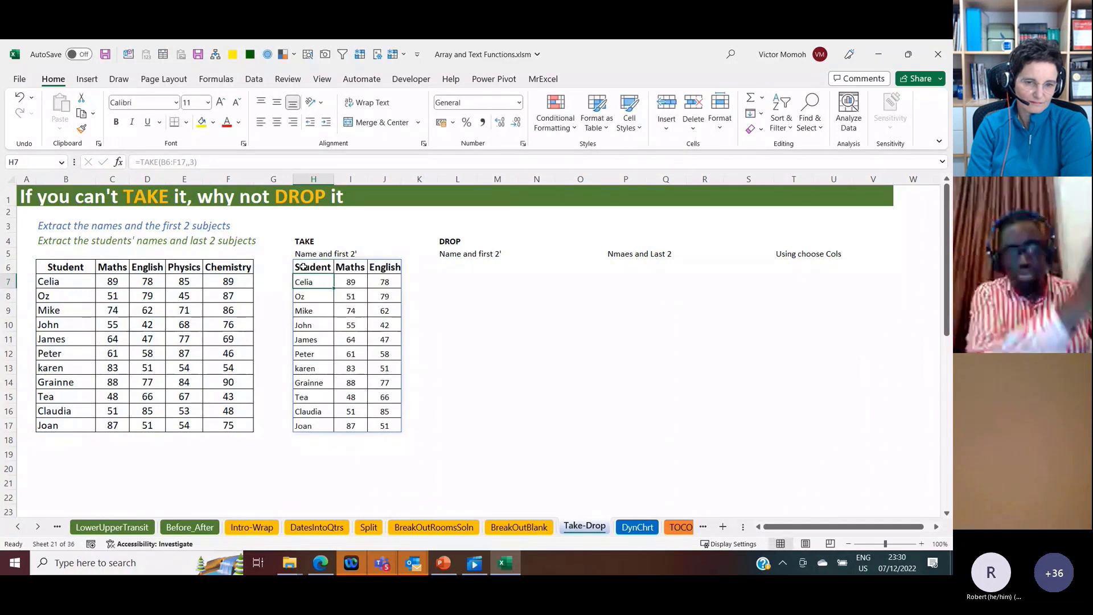
left_click(304, 267)
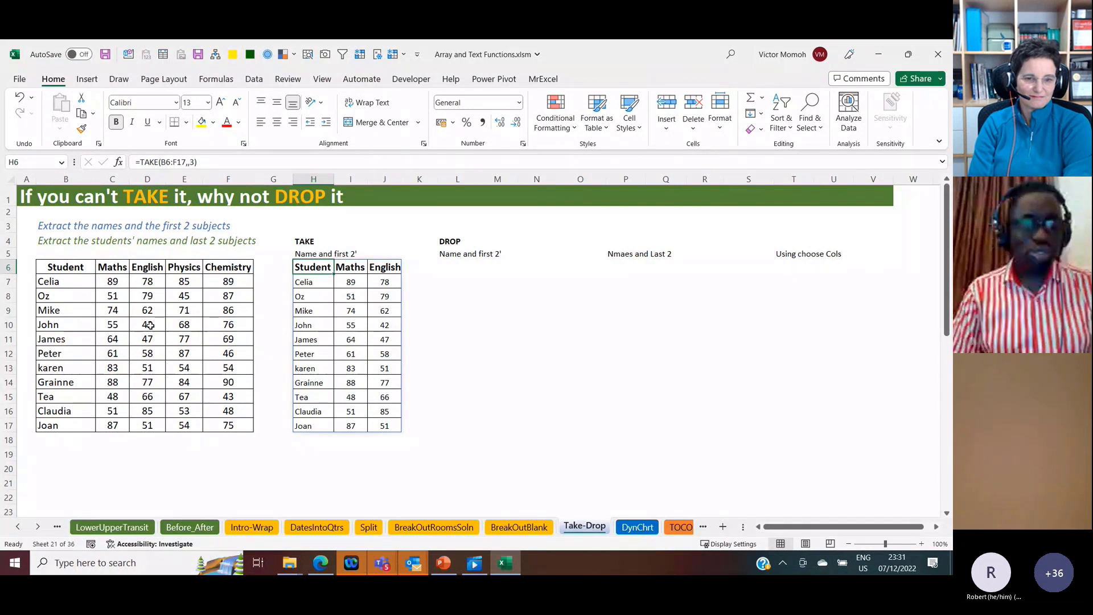
Step: Enter =DROP(B6:F17,,2) in L6 under the DROP heading to drop the first two columns of the student table
key("Right")
key("Right")
key("Right")
key("Right")
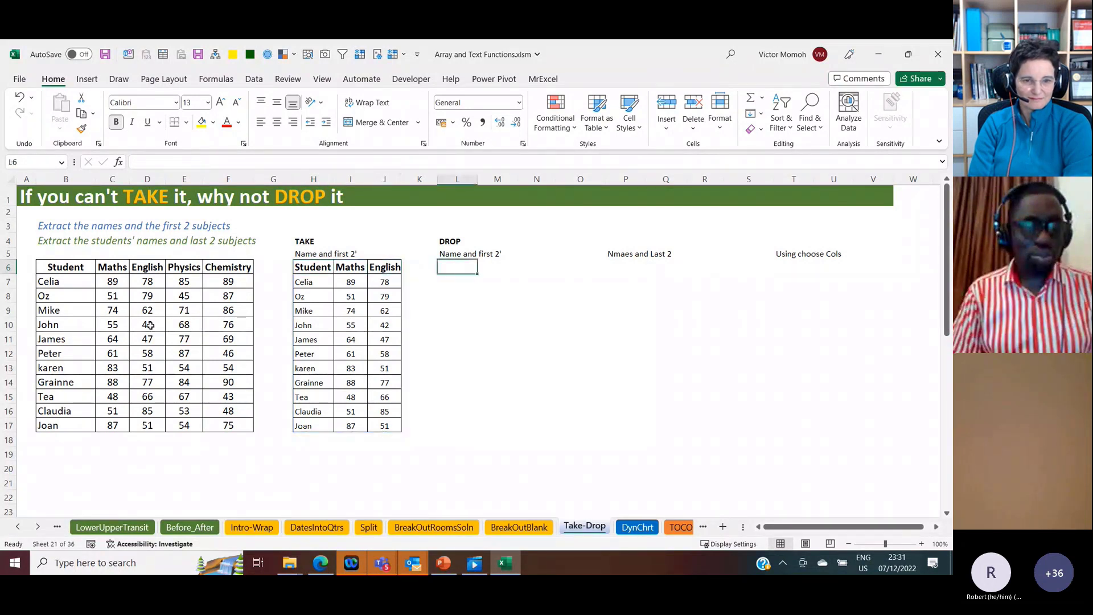
type("=drop")
key("Tab")
key("Left")
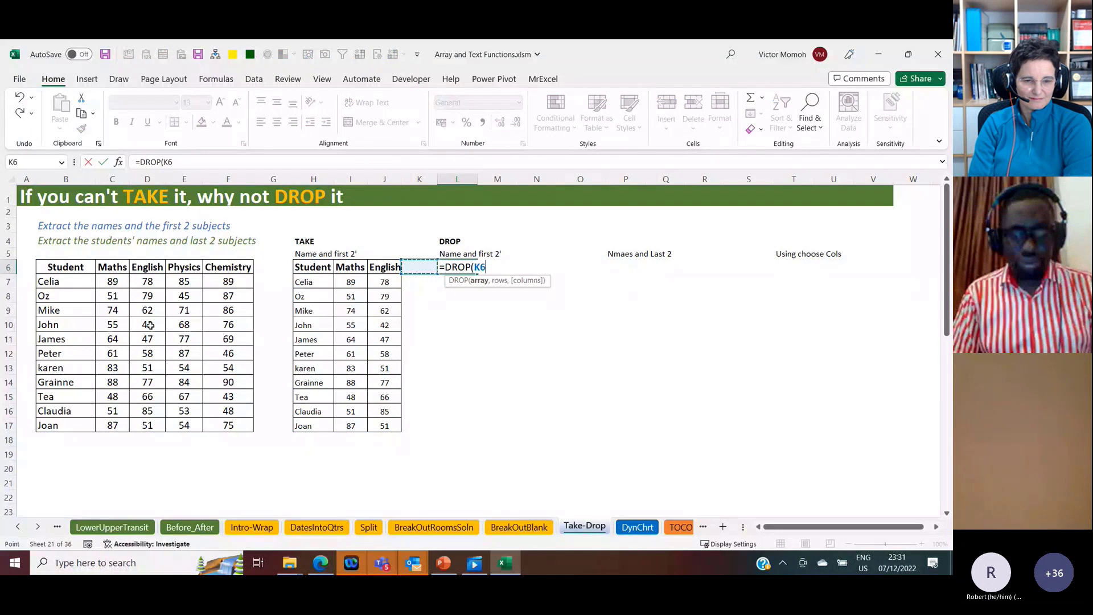
key("Left")
key("Left")
key("Left")
key("Left")
key("Left")
key("Left")
key("Left")
key("Left")
key("Left")
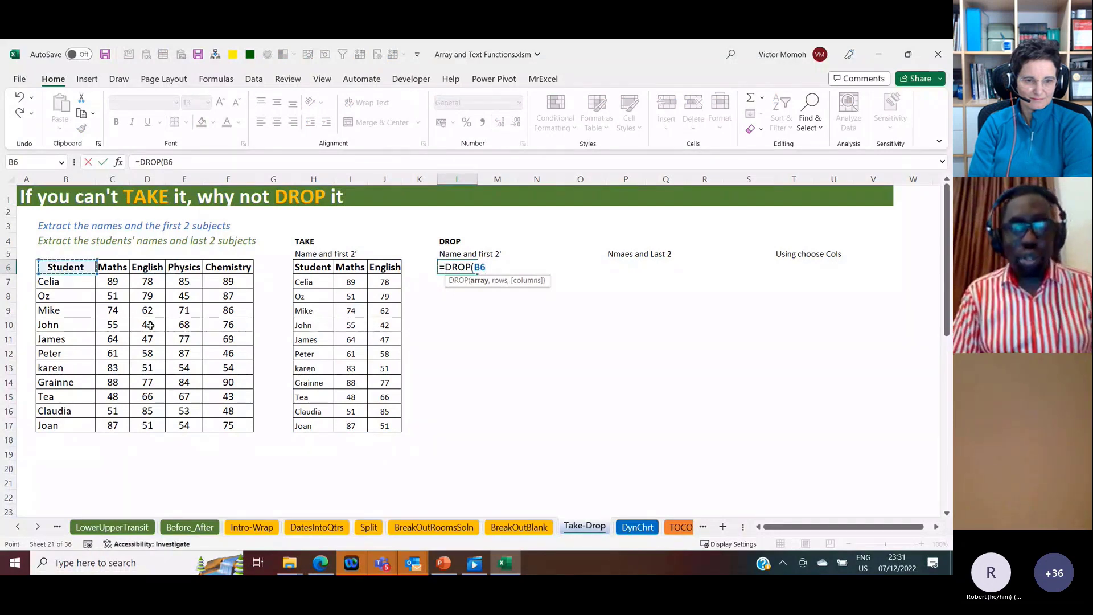
key("shift+Right")
key("shift+Right")
key("shift+Right")
key("shift+Right")
key("shift+Down")
key("shift+Down")
key("shift+Down")
key("shift+Down")
key("shift+Down")
key("shift+Down")
key("shift+Down")
key("shift+Down")
key("shift+Down")
key("shift+Down")
key("shift+Down")
type(",")
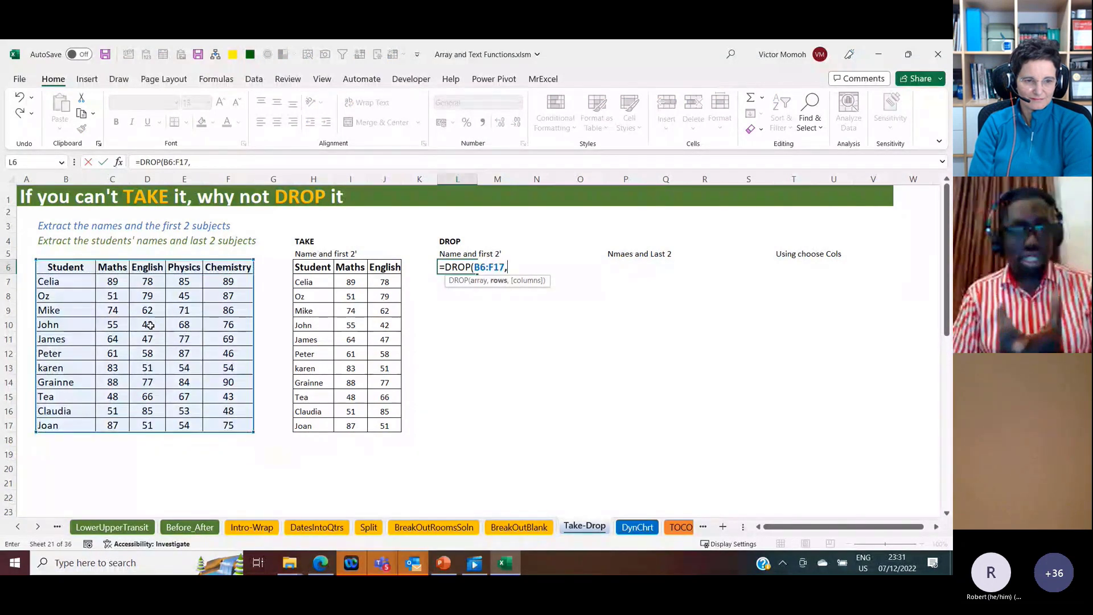
type(",")
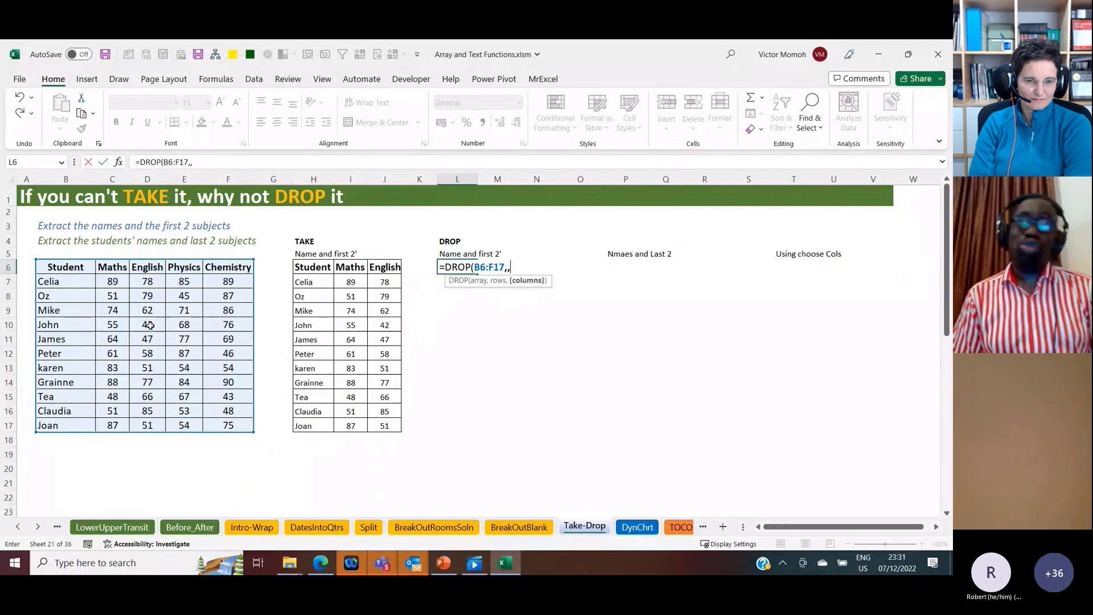
type("2")
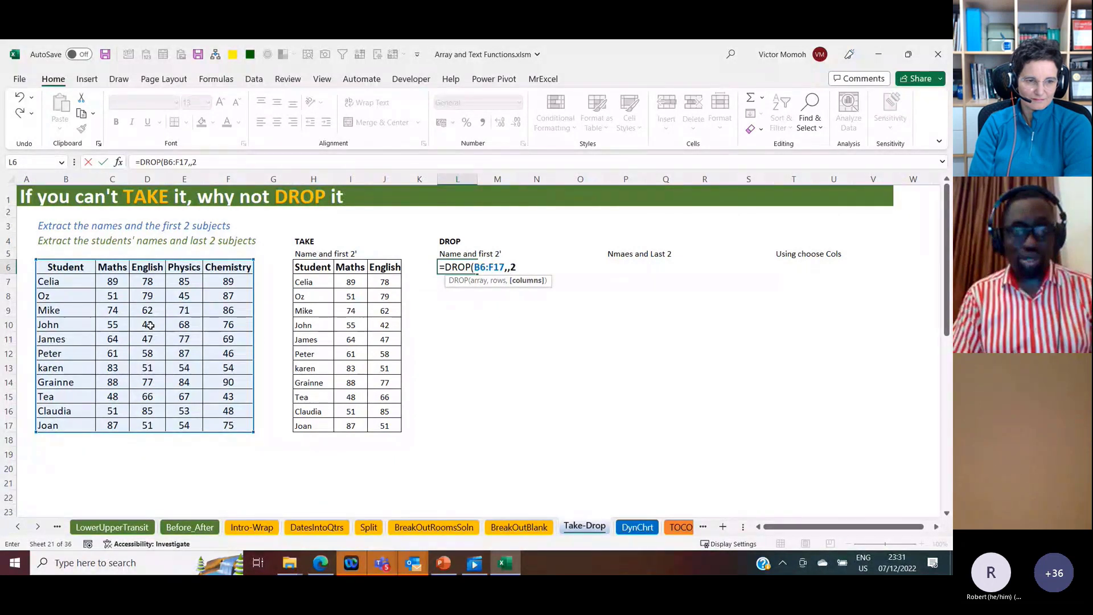
type(")")
key("ctrl+Return")
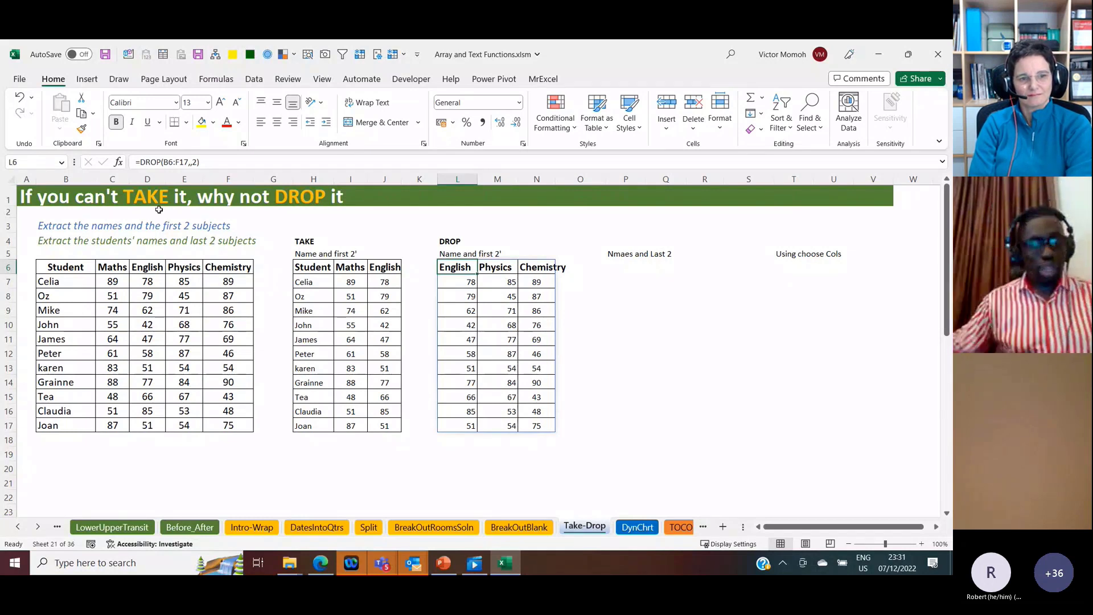
Step: Change the columns argument of the L6 DROP formula to -2 so the last two columns are dropped
left_click(193, 163)
type("-")
key("ctrl+Return")
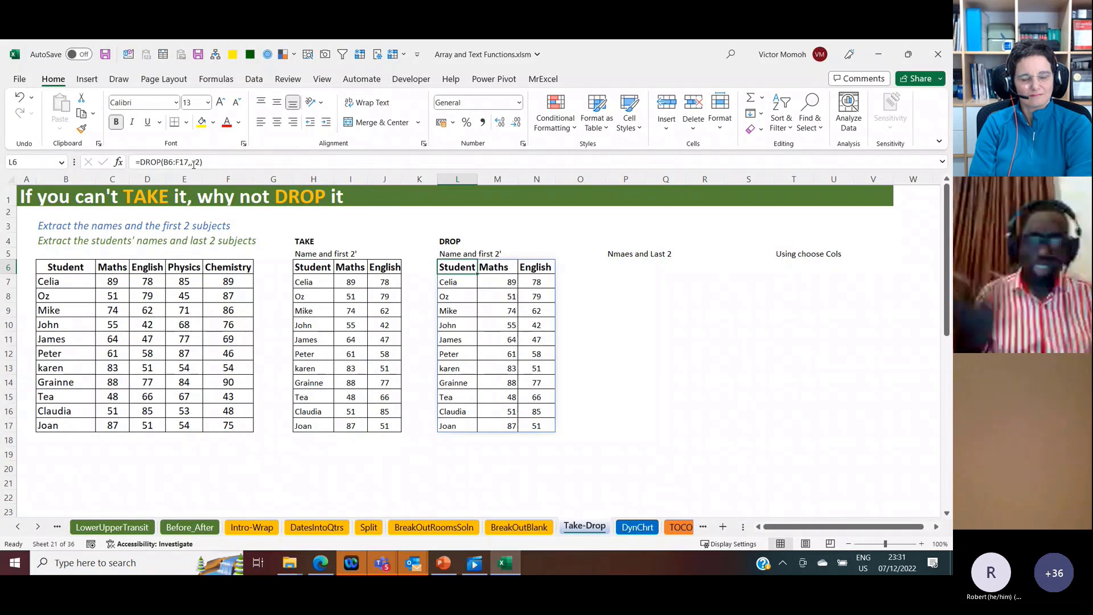
Step: Move to P6 under the "Nmaes and Last 2" heading, and highlight the Student column B6:B17 in the source table
key("Right")
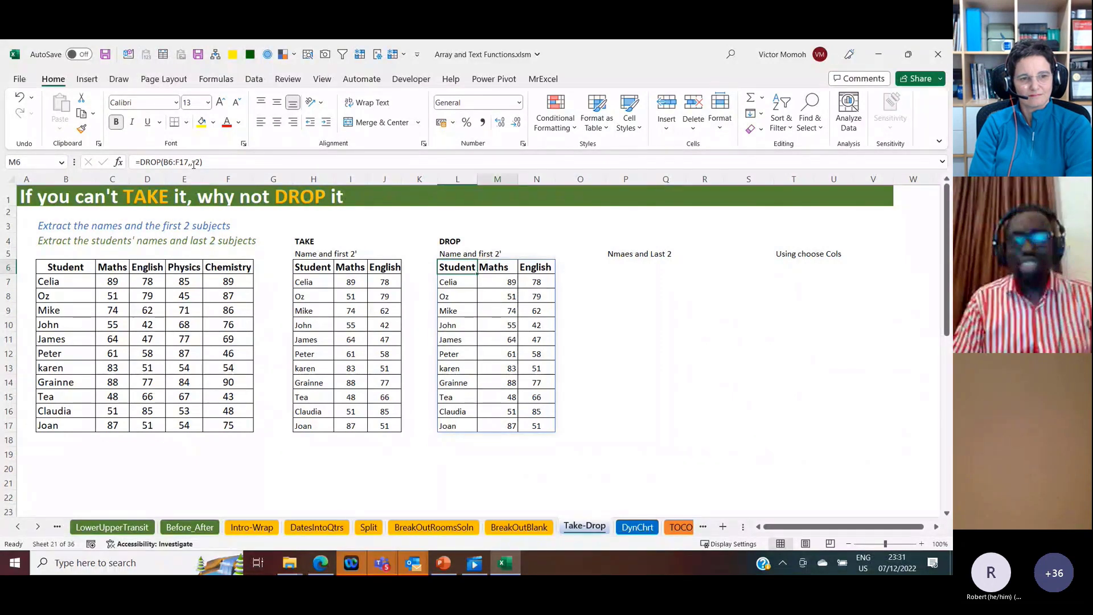
key("Right")
key("Right")
key("Right")
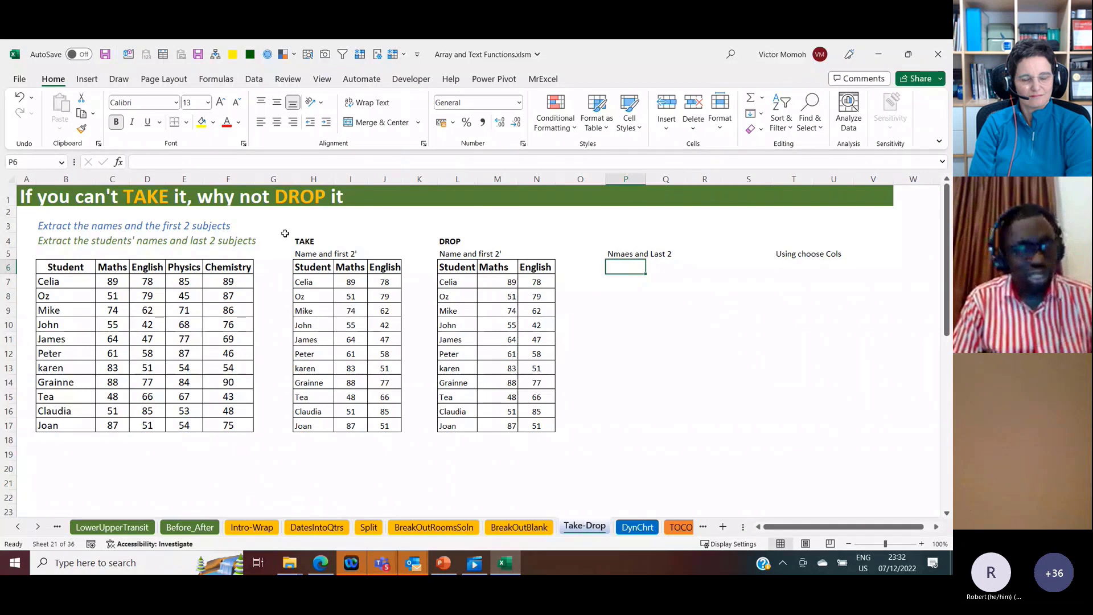
left_click_drag(66, 267, 80, 424)
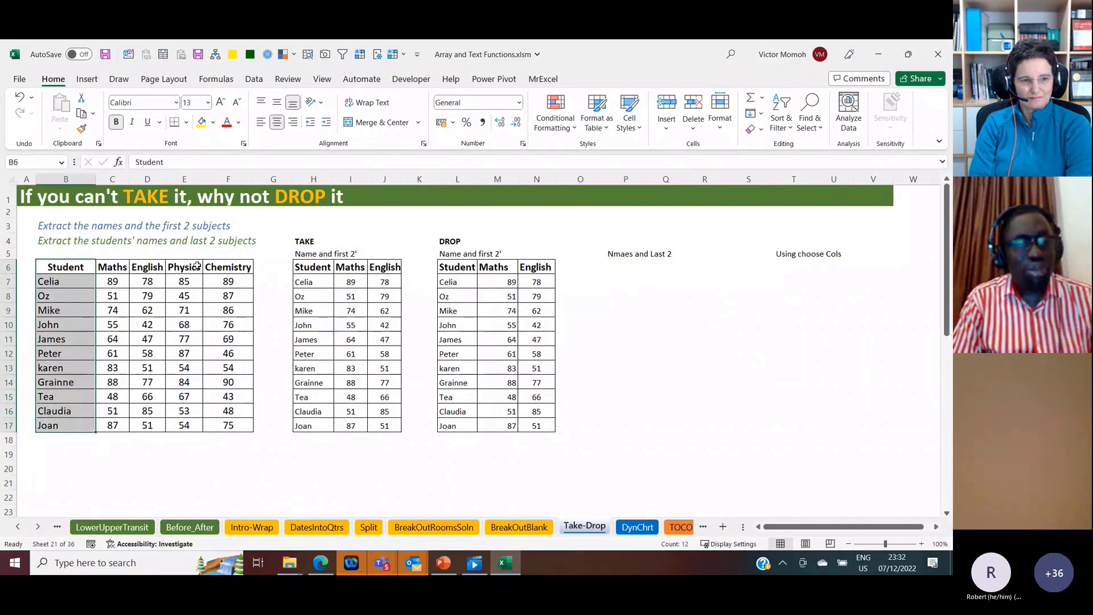
Step: Highlight the Student, Physics and Chemistry columns, and enter =TAKE(B6:F17,,1) in P6 to extract only the student names
left_click_drag(194, 268, 223, 427)
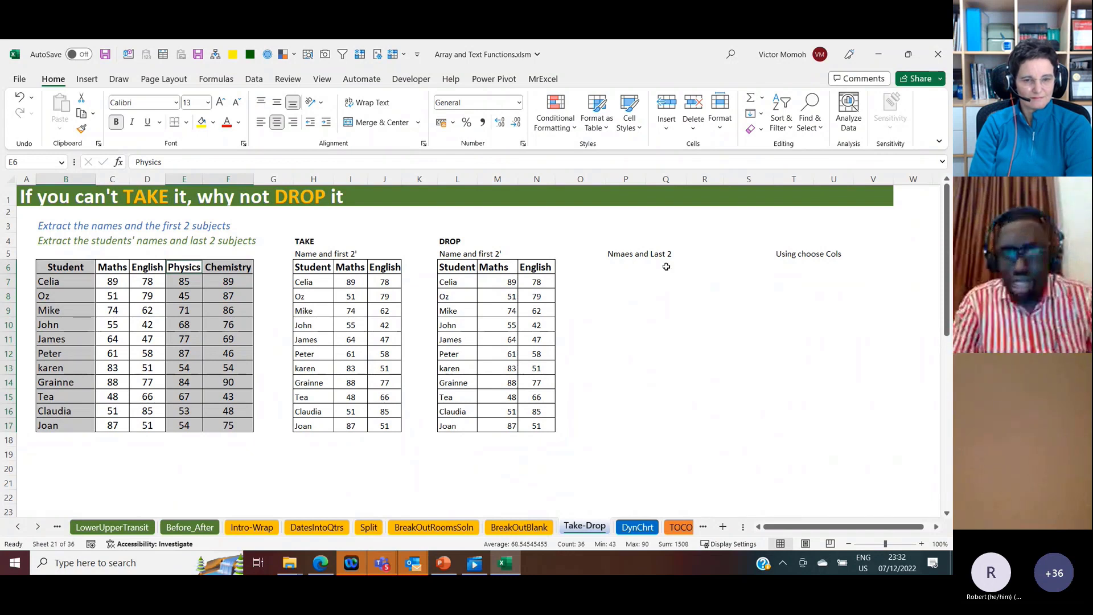
left_click(626, 266)
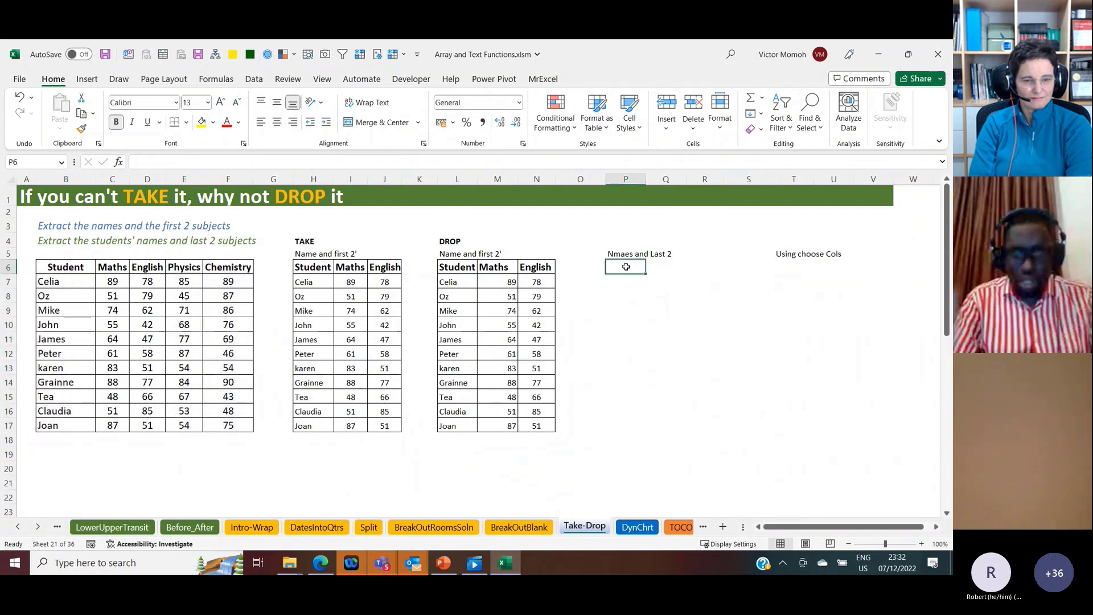
type("=t")
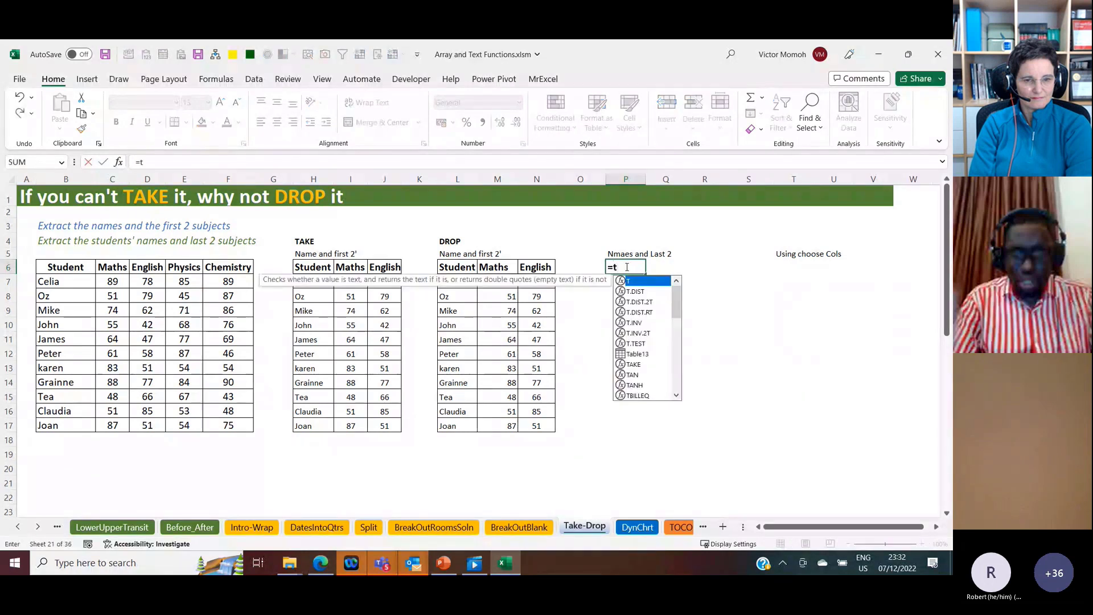
type("ake")
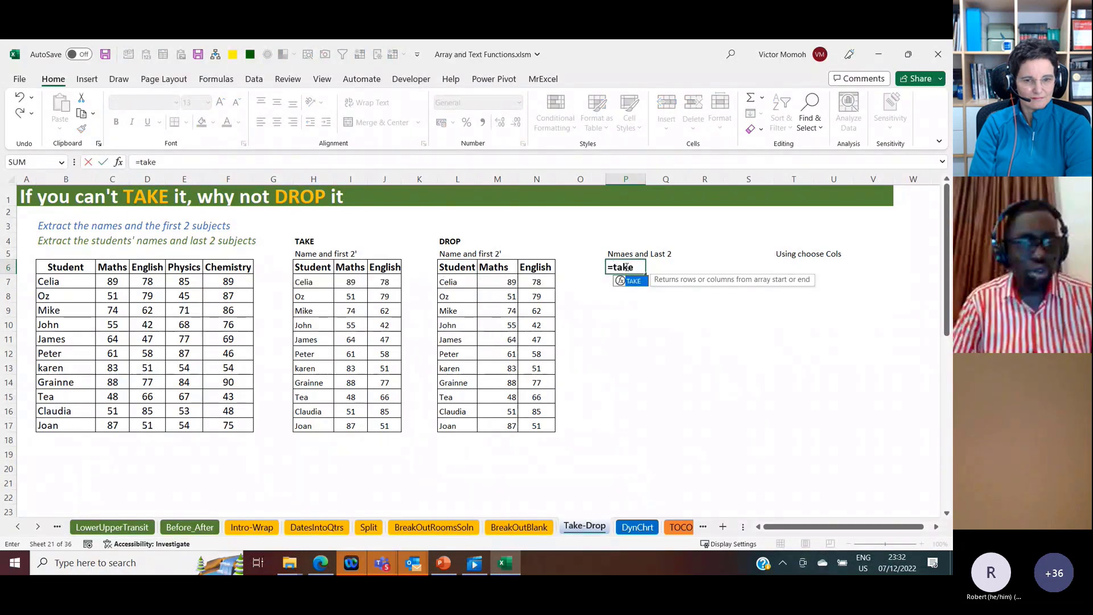
key("Tab")
key("Left")
key("Left")
key("Left")
key("Left")
key("Left")
key("Left")
key("Left")
key("Left")
key("Left")
key("Left")
key("Left")
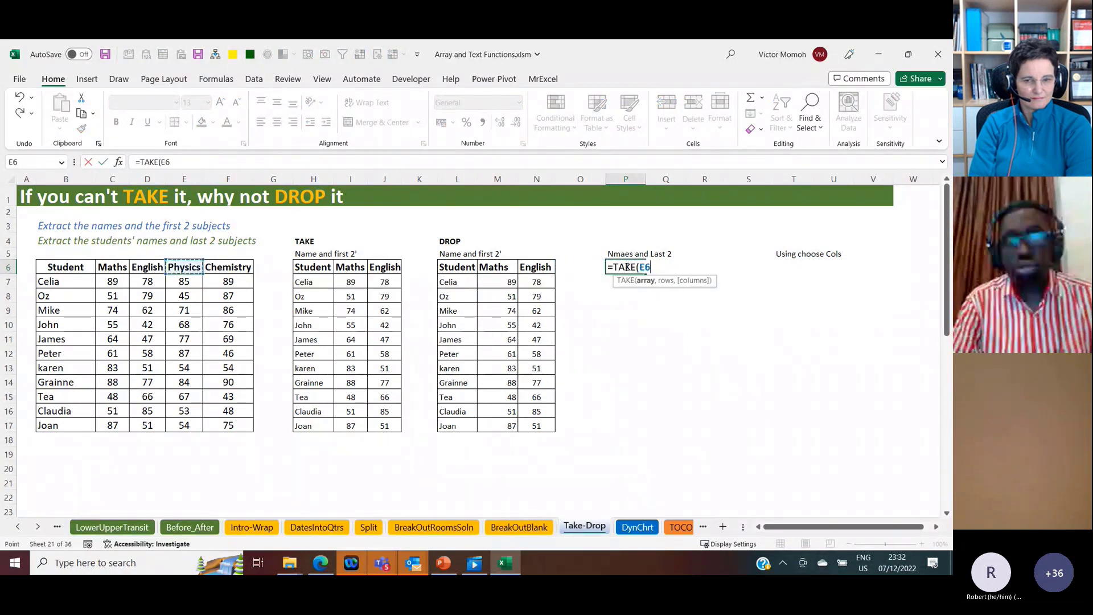
key("Left")
key("Left")
key("Left")
key("shift+Right")
key("shift+Right")
key("shift+Right")
key("shift+Right")
key("ctrl+shift+Down")
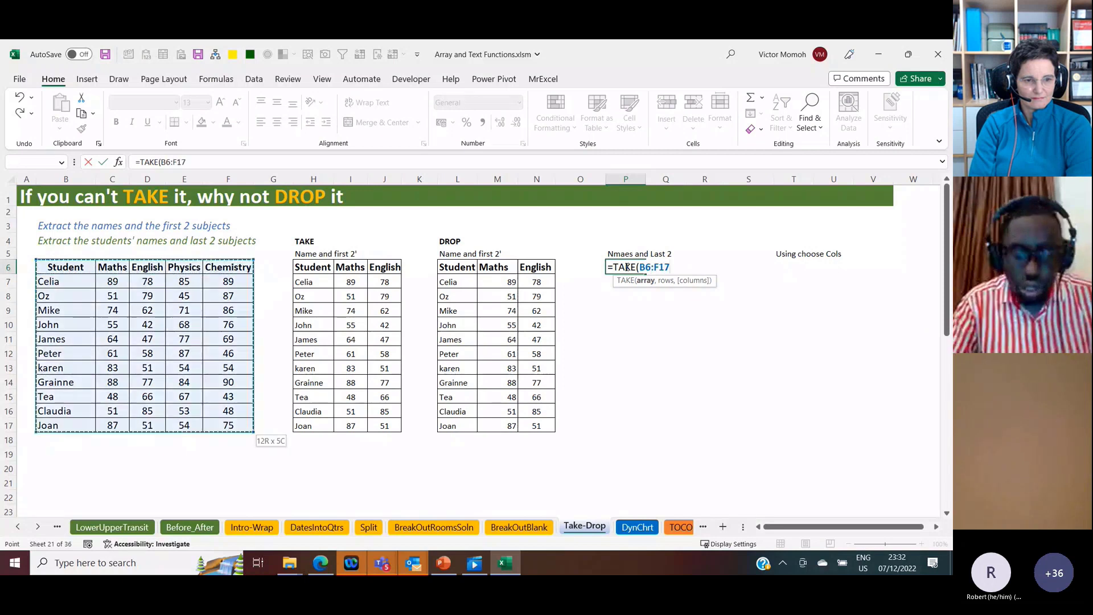
type(",1")
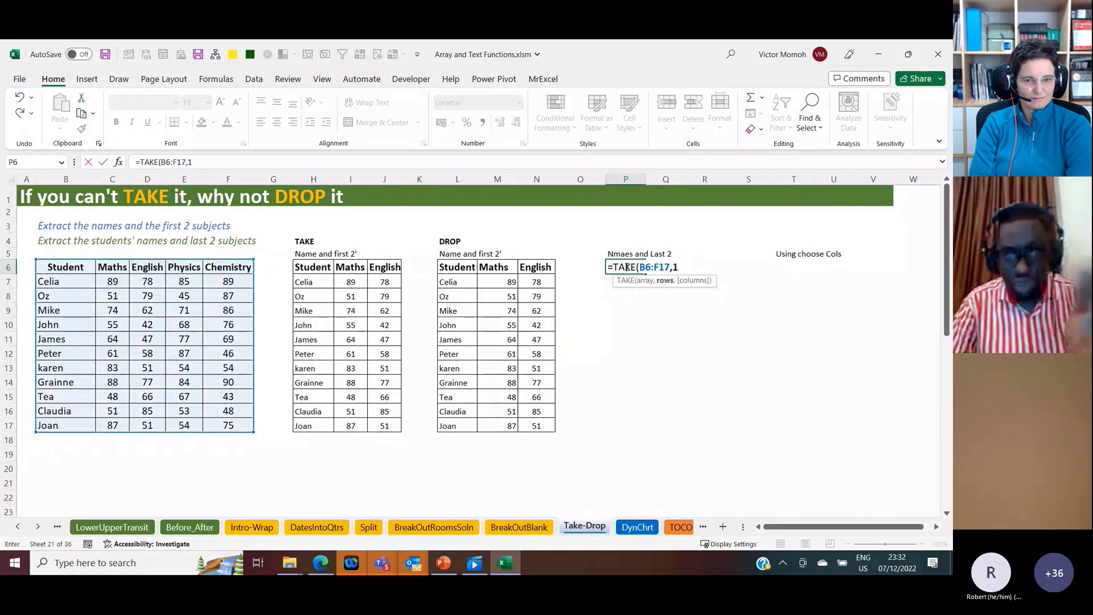
key("BackSpace")
type(",")
type("1)")
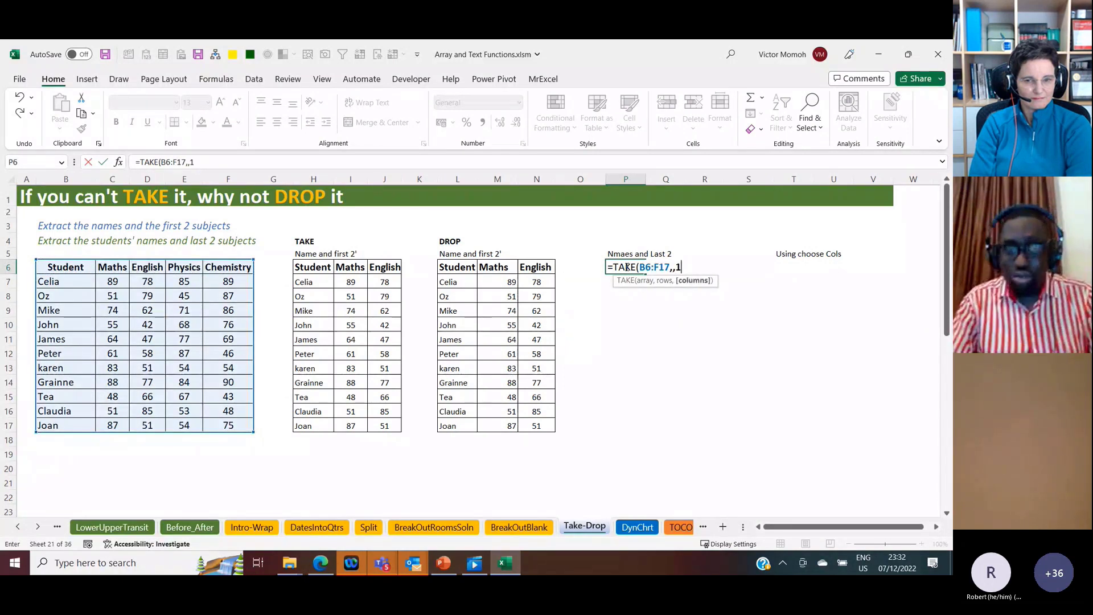
key("Return")
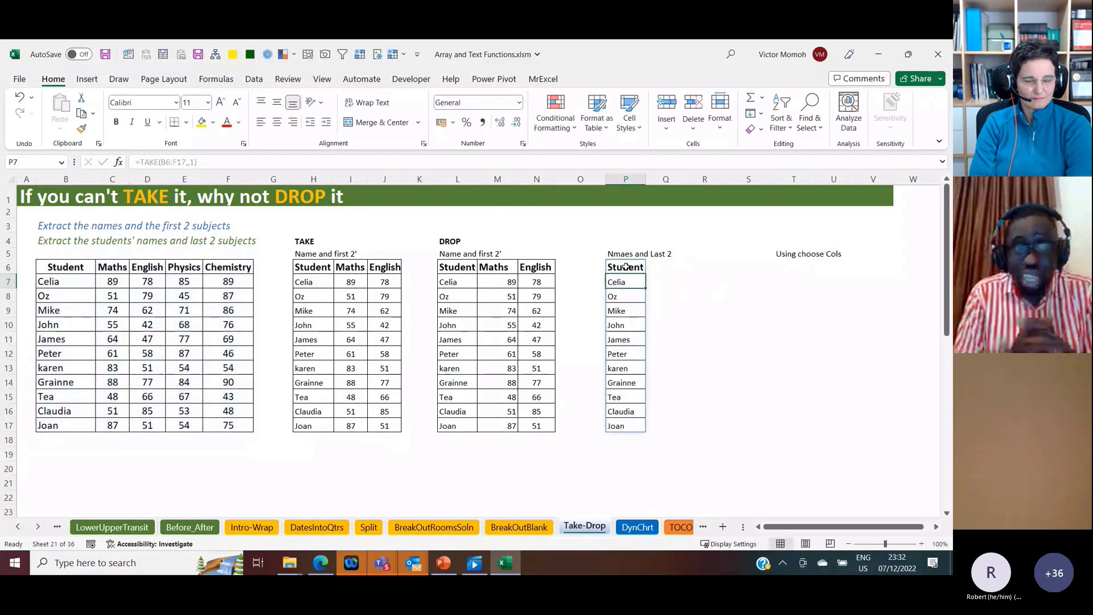
Step: Enter =TAKE(B6:F17,,-2) in Q6, beside the extracted names, to return the last two subjects
key("Up")
key("Right")
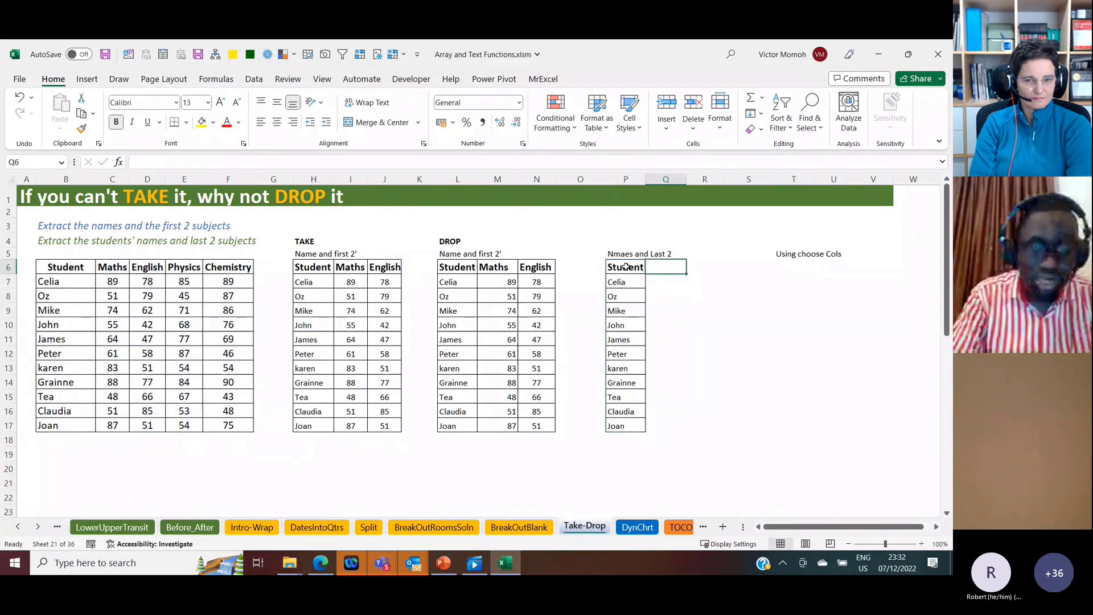
type("=ta")
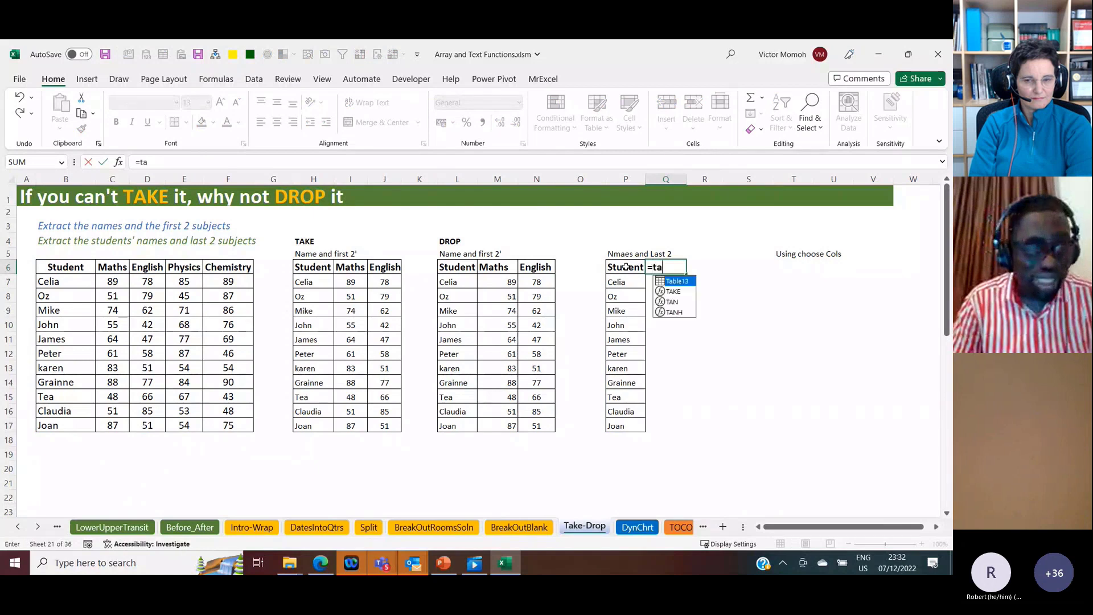
type("k")
key("Tab")
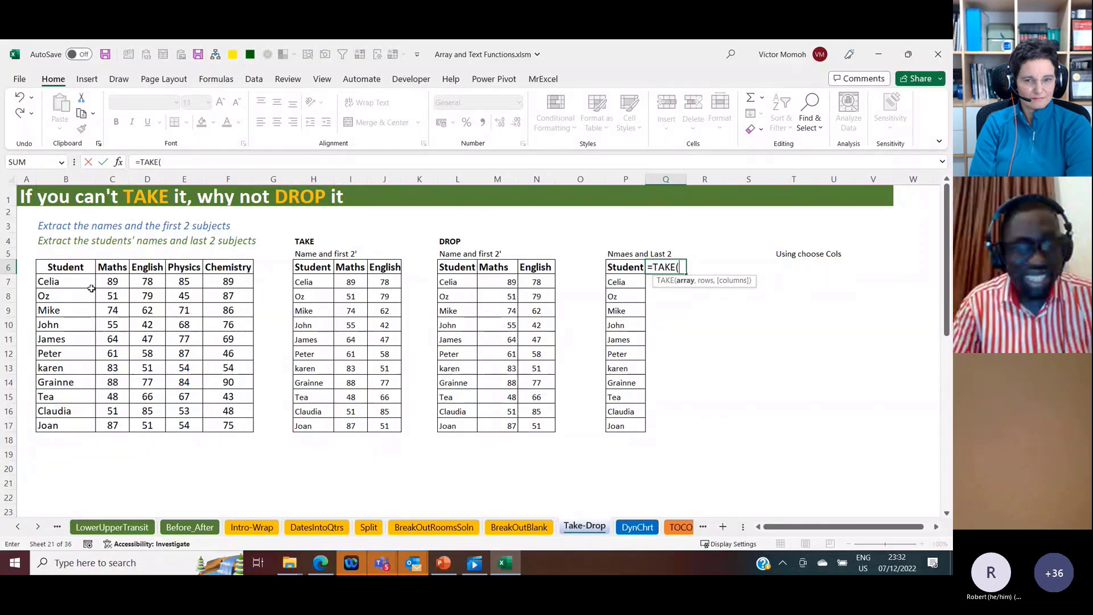
left_click(78, 267)
key("ctrl+shift+Right")
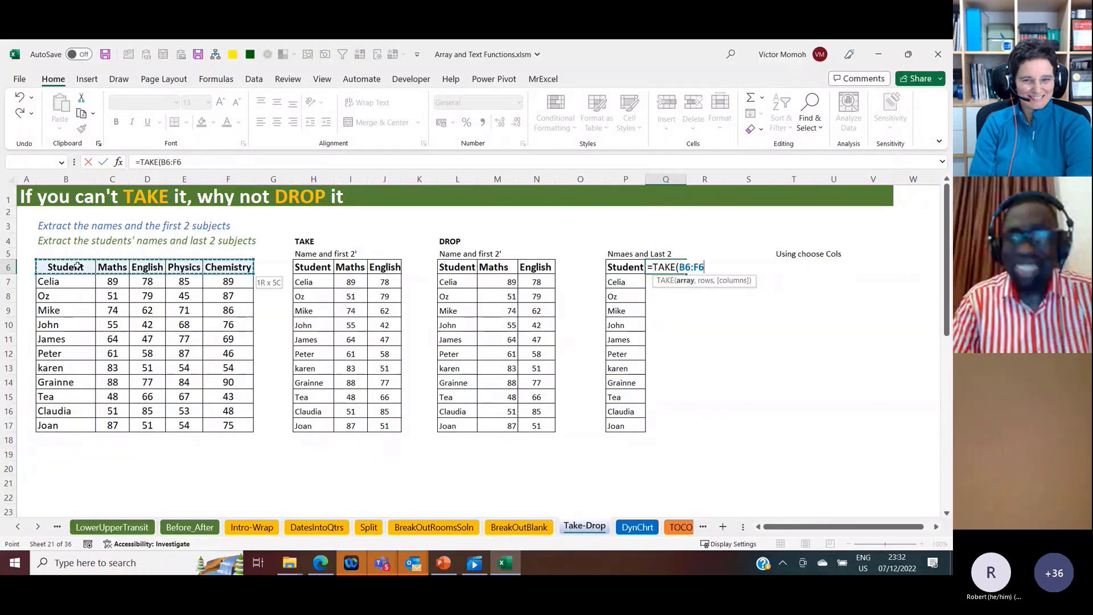
key("ctrl+shift+Down")
type(",,-2)")
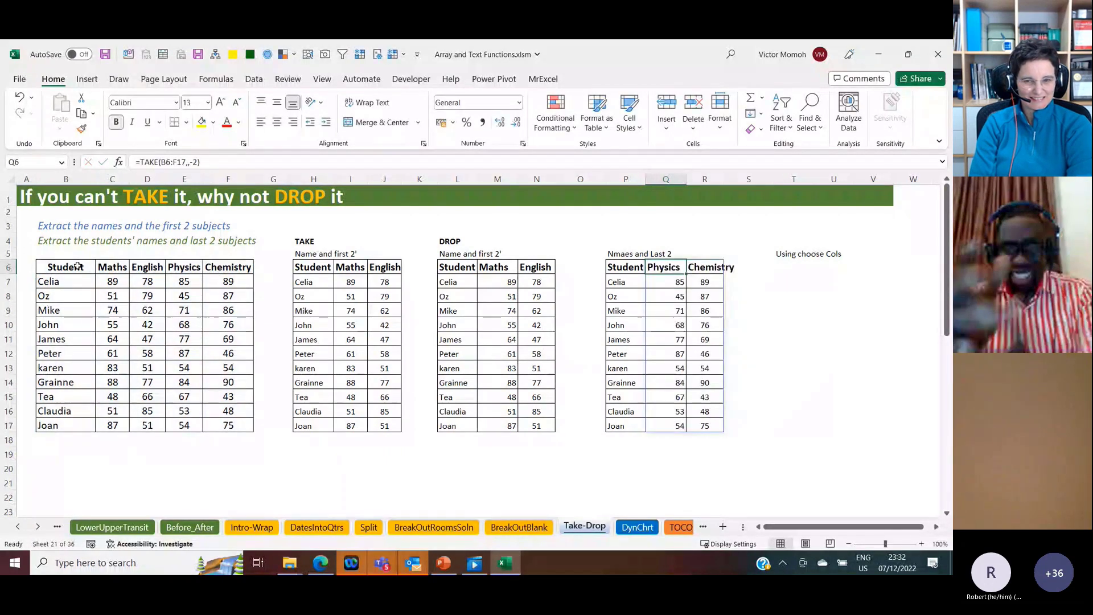
left_click(627, 267)
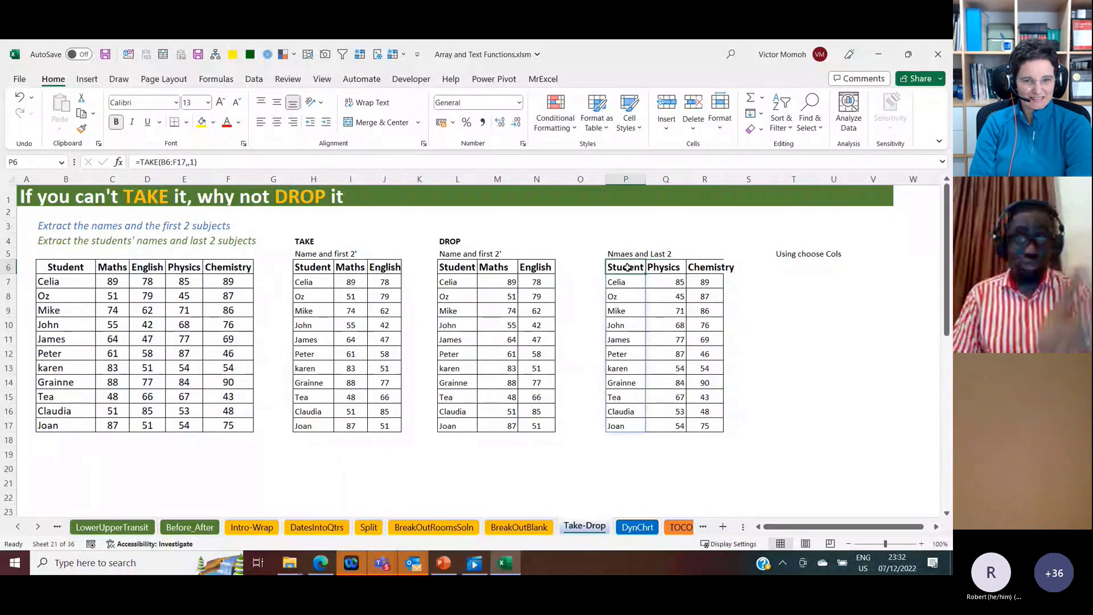
left_click(669, 271)
key("Left")
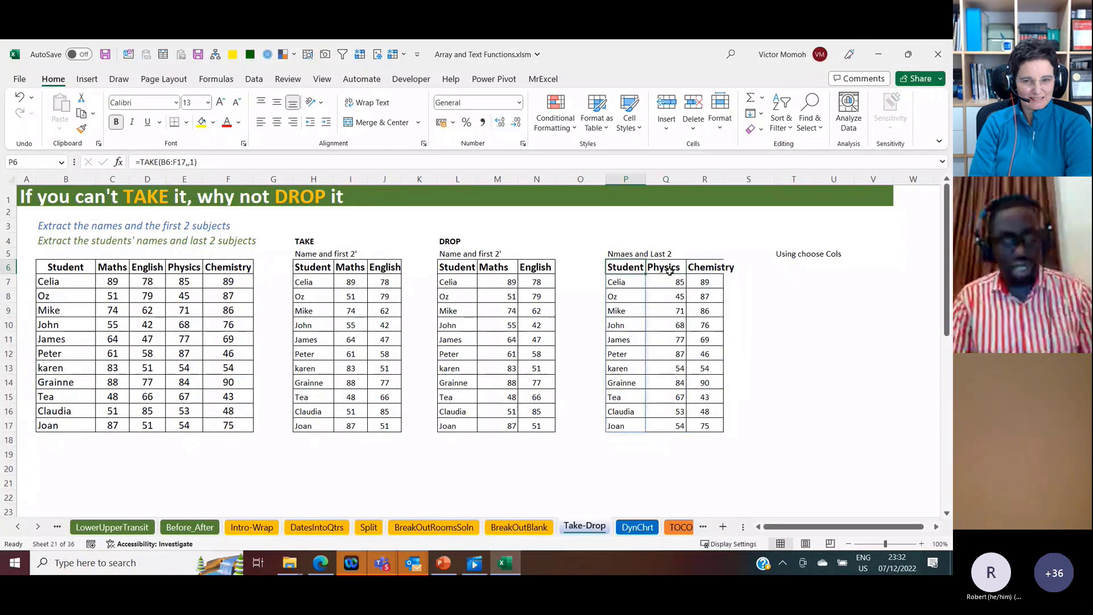
key("Delete")
key("ctrl+z")
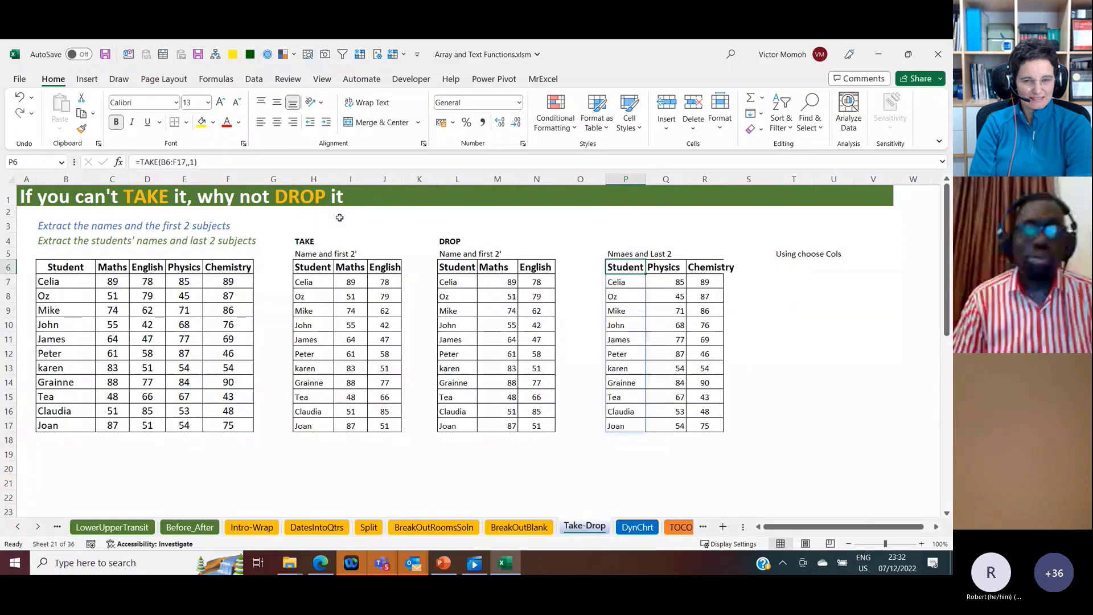
Step: Wrap the TAKE formula in P6 in HSTACK, keeping it as the first array and adding a separator for a second
key("F2")
left_click(143, 162)
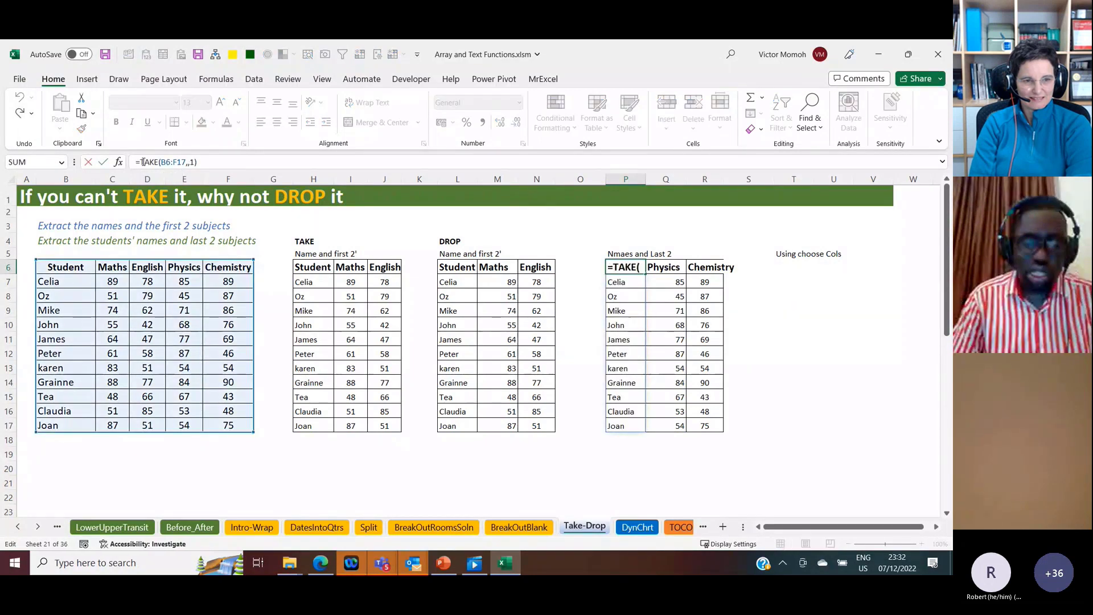
type("HSTACK(")
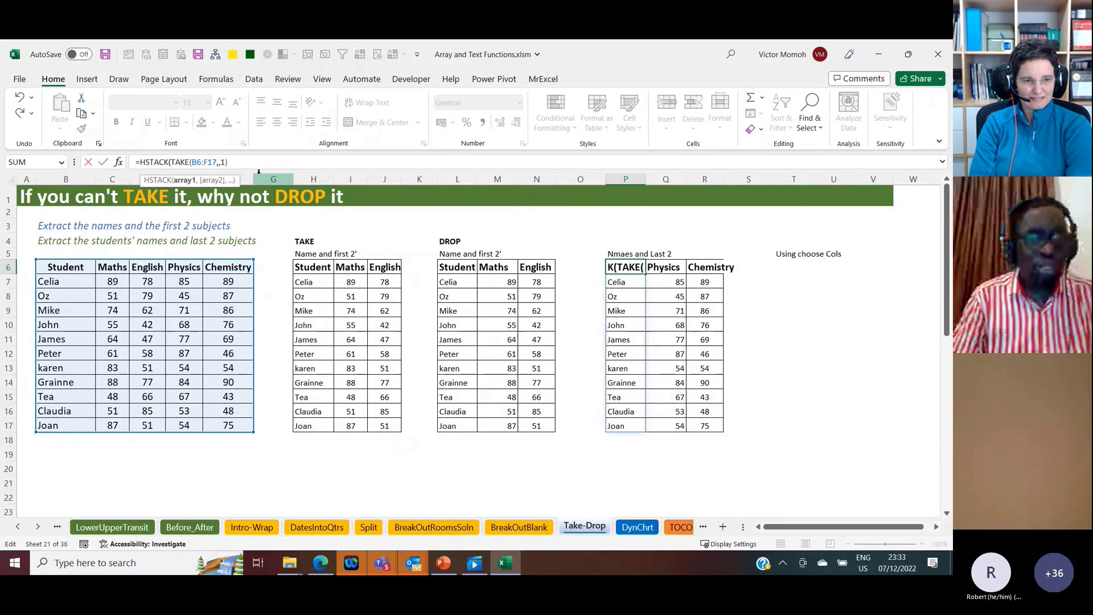
left_click(253, 163)
type(",")
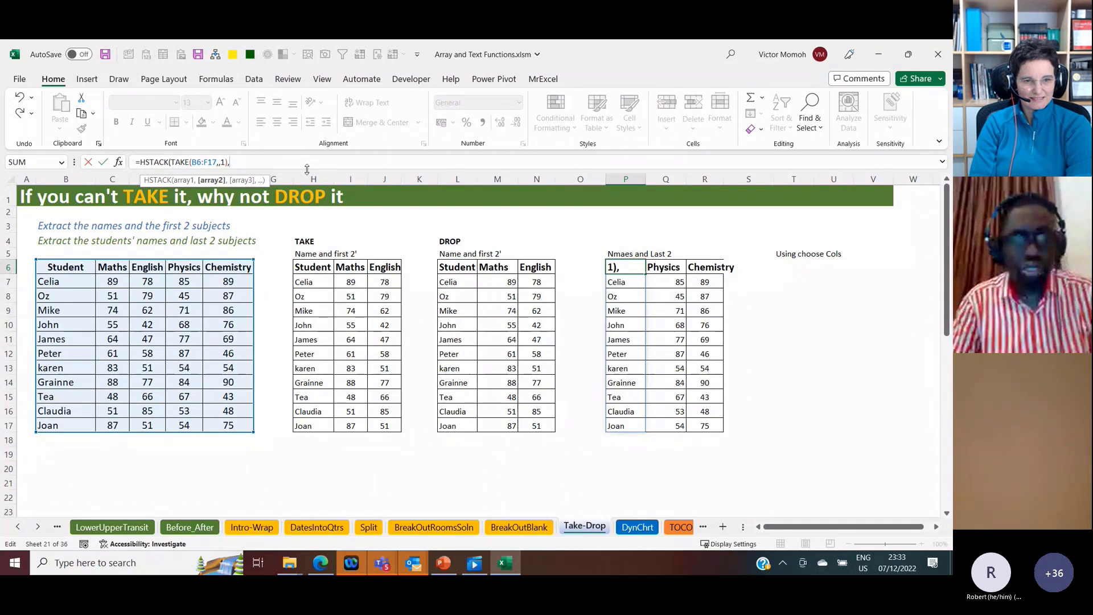
type("TAKE(")
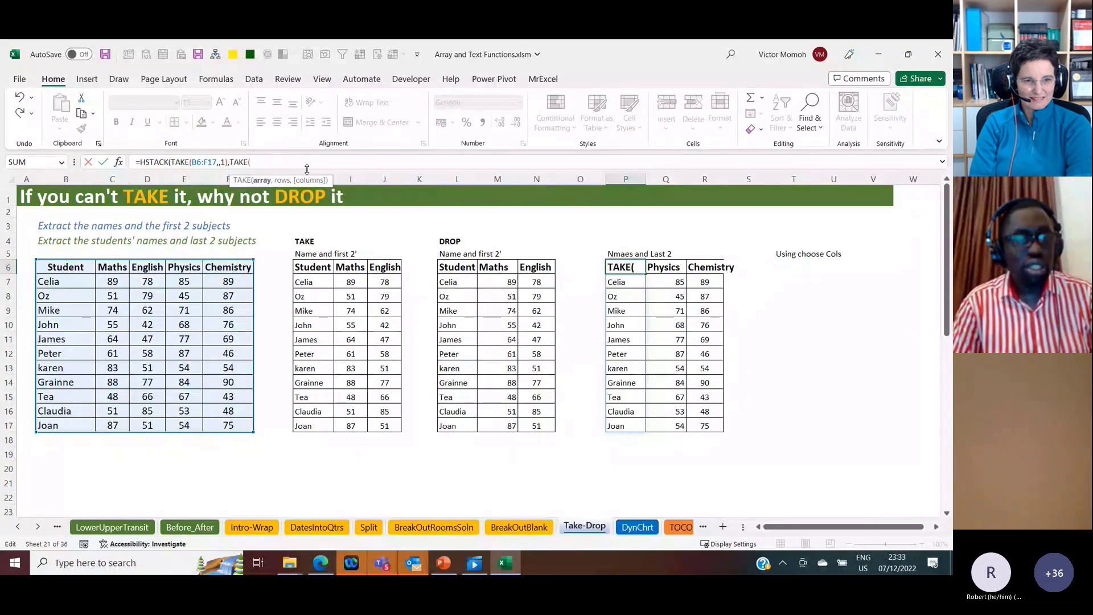
Step: Add TAKE(B6:F17,,-2) as the second HSTACK array in P6 and complete the formula
left_click(78, 267)
key("ctrl+shift+Right")
key("ctrl+shift+Down")
type(",,")
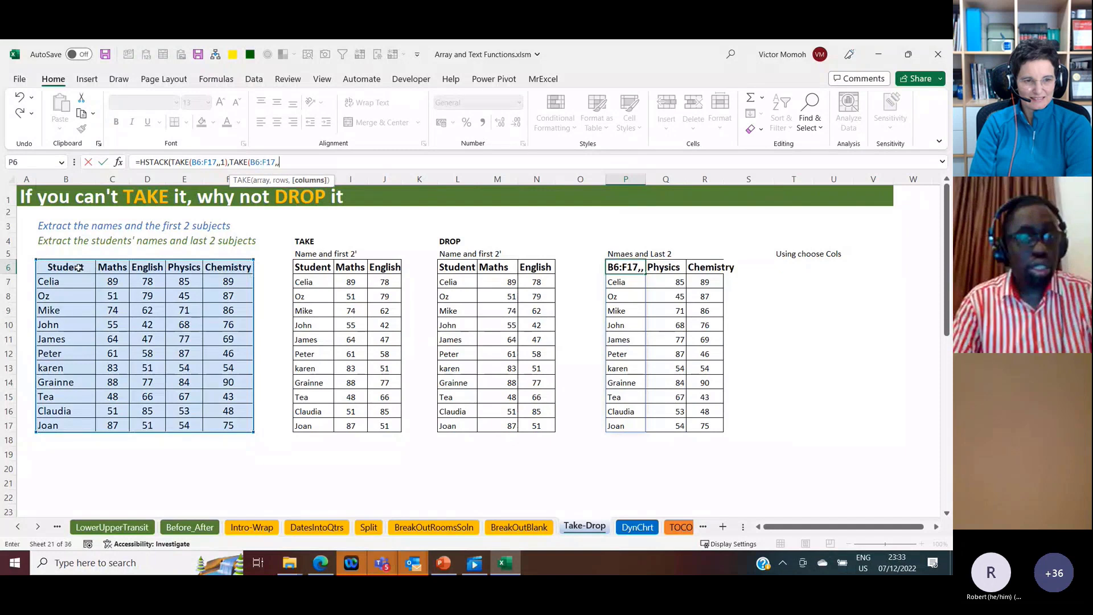
type("-2")
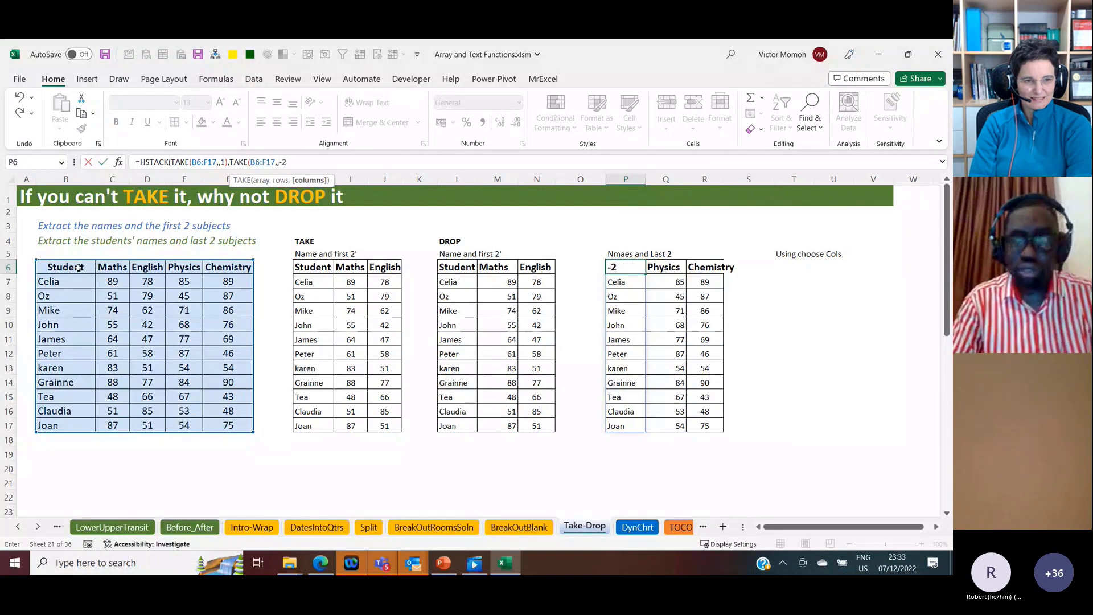
type(")")
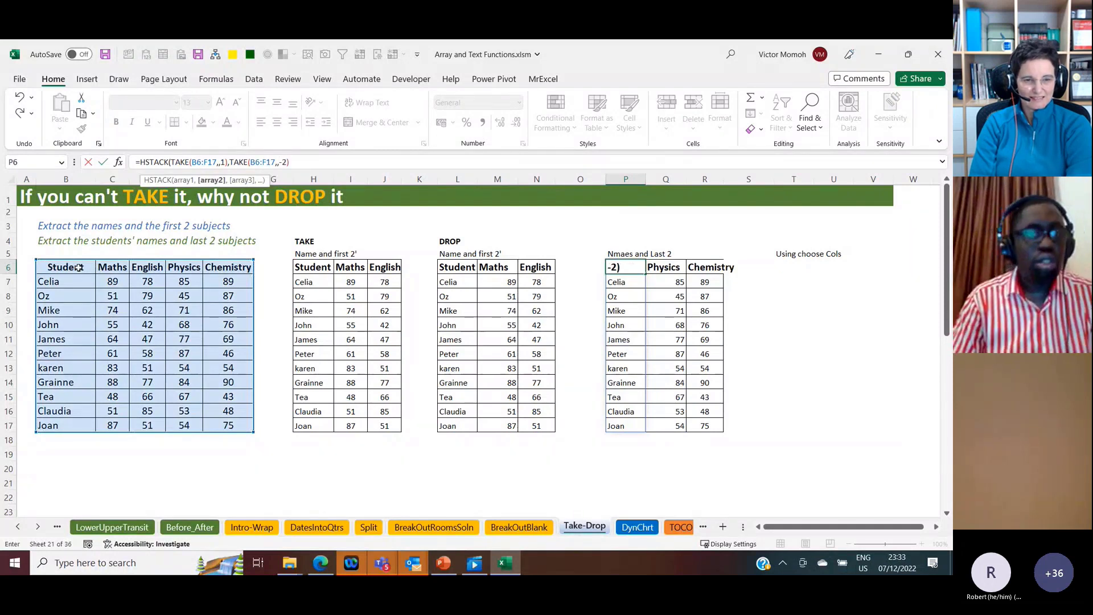
type(")")
key("Return")
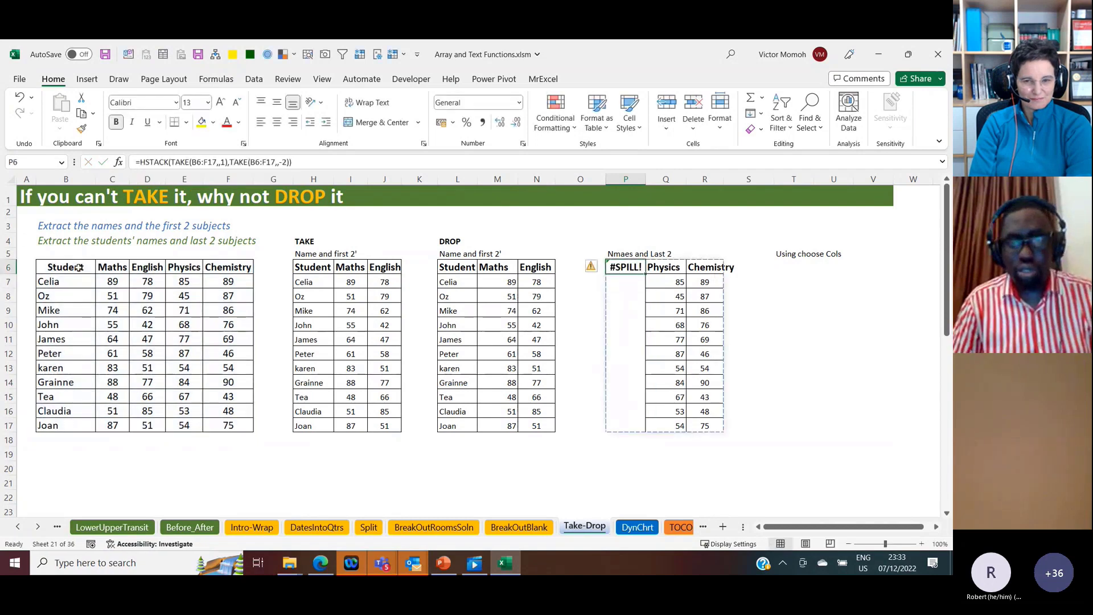
Step: Delete the separate TAKE formula in Q6 to clear the spill area, and review the combined HSTACK formula in P6
key("Right")
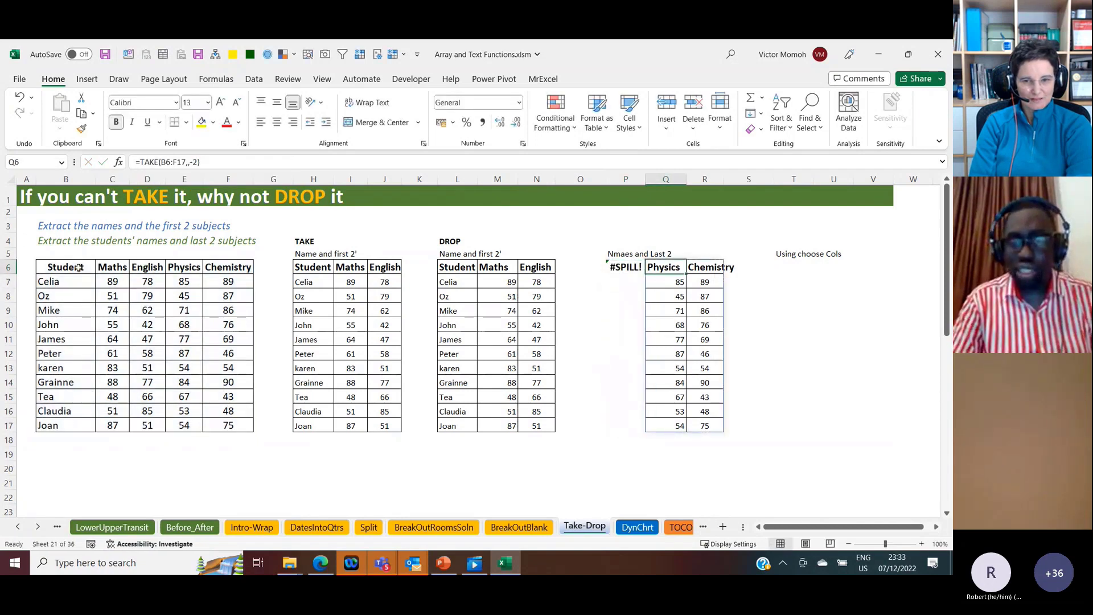
key("Delete")
key("Left")
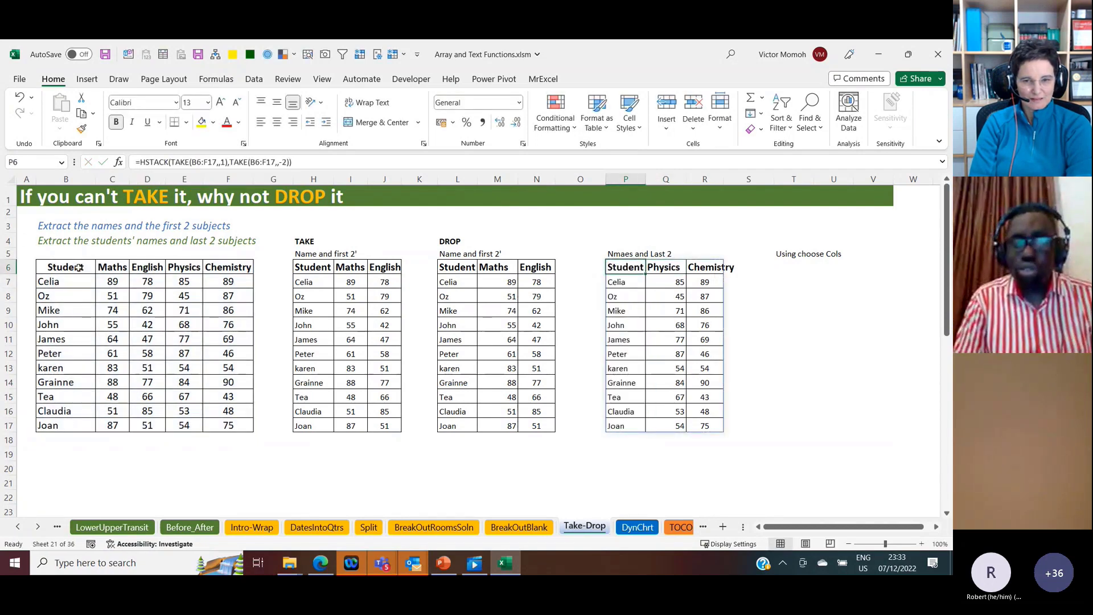
double_click(628, 266)
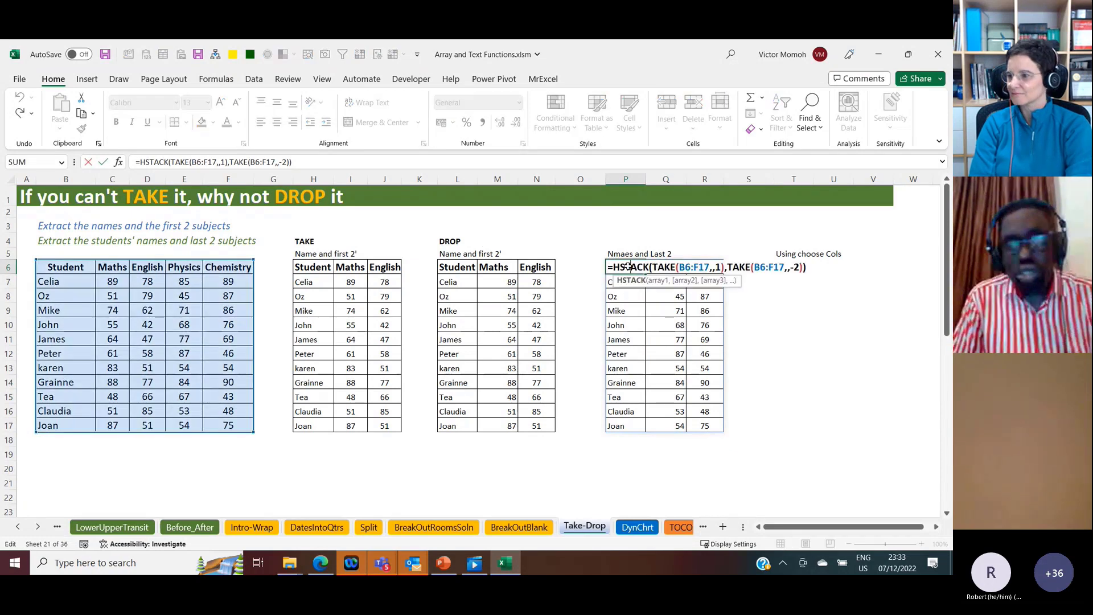
key("Escape")
Step: Start a CHOOSECOLS formula in T6 with the student table B6:F17 as its array
left_click(787, 263)
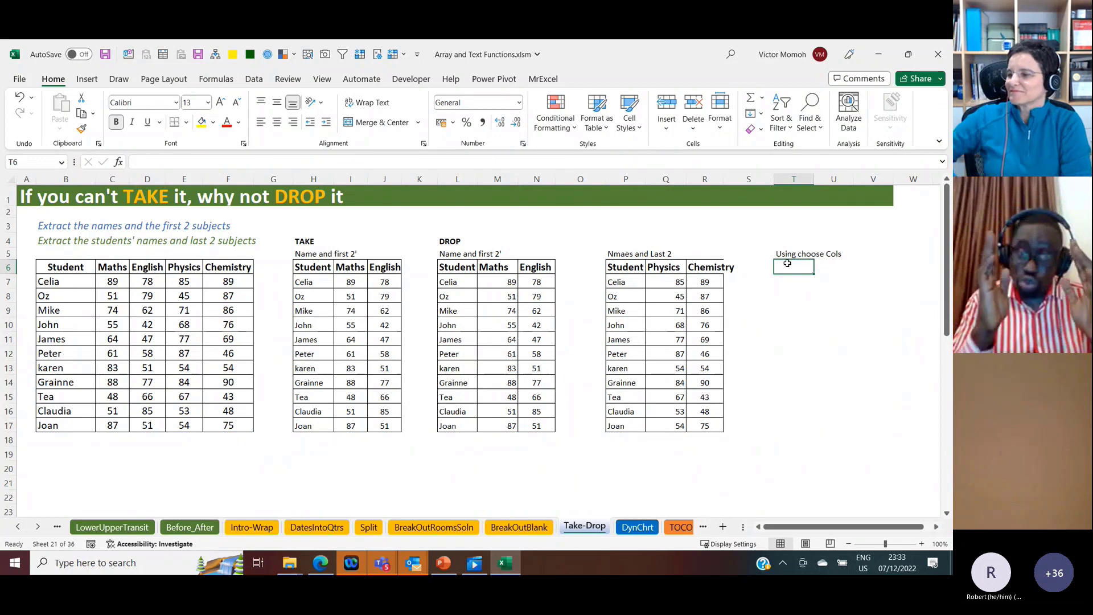
type("=")
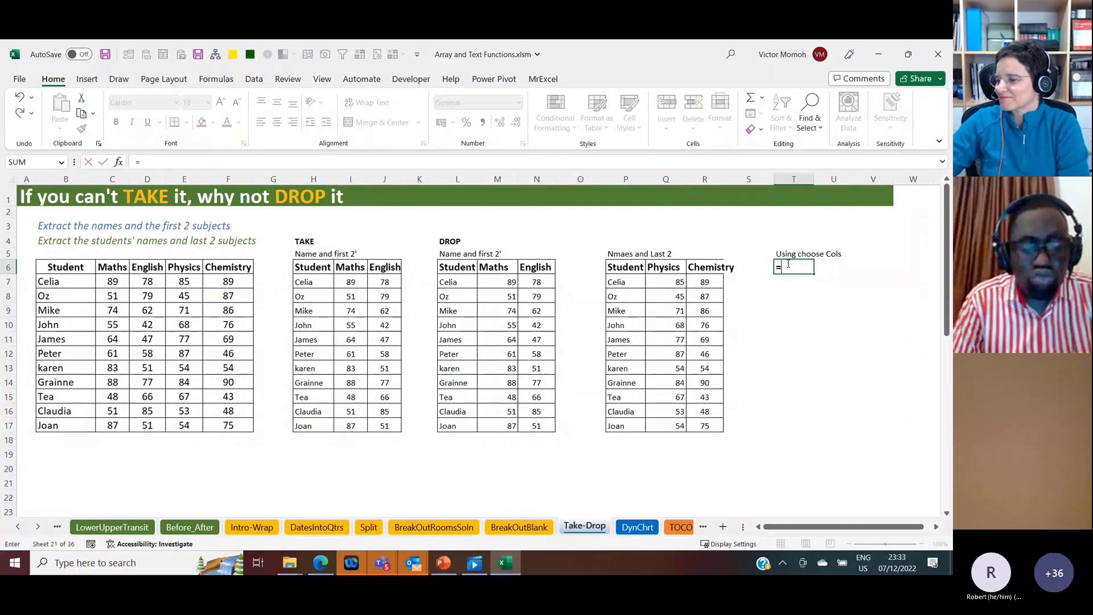
type("choos")
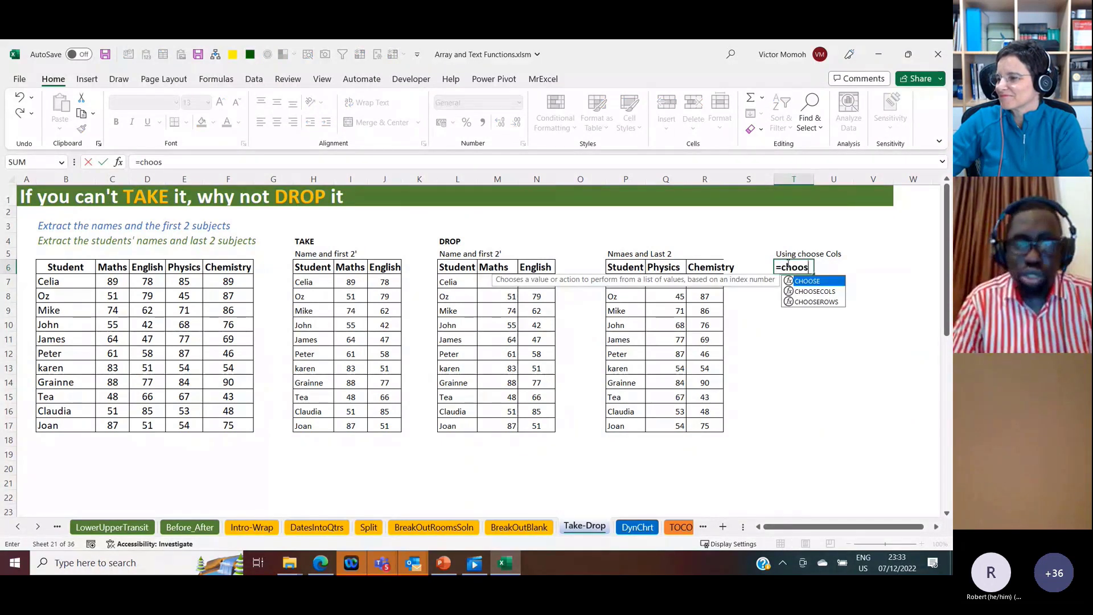
key("Down")
key("Tab")
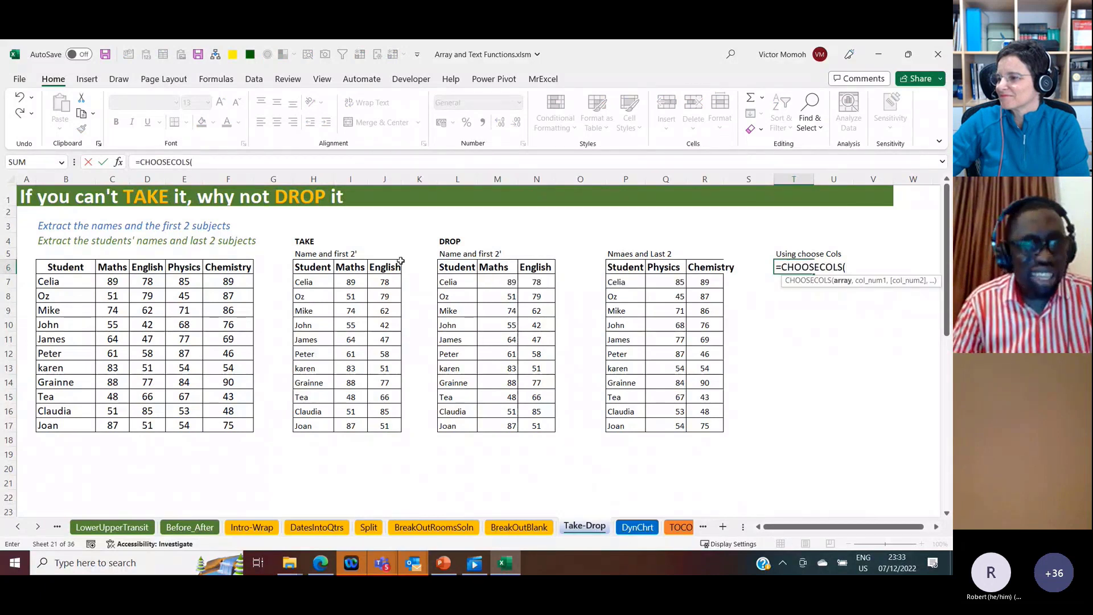
left_click(74, 269)
key("ctrl+shift+Right")
key("ctrl+shift+Down")
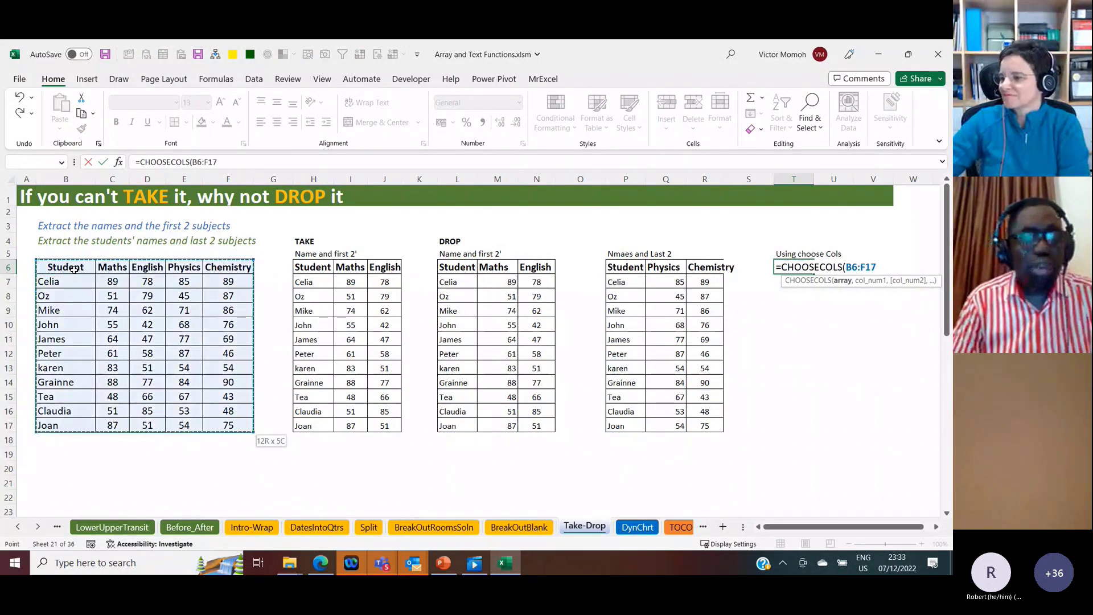
Step: Complete the CHOOSECOLS formula in T6 with {1,4,5} as the column numbers to return names and the last two subjects
type(",")
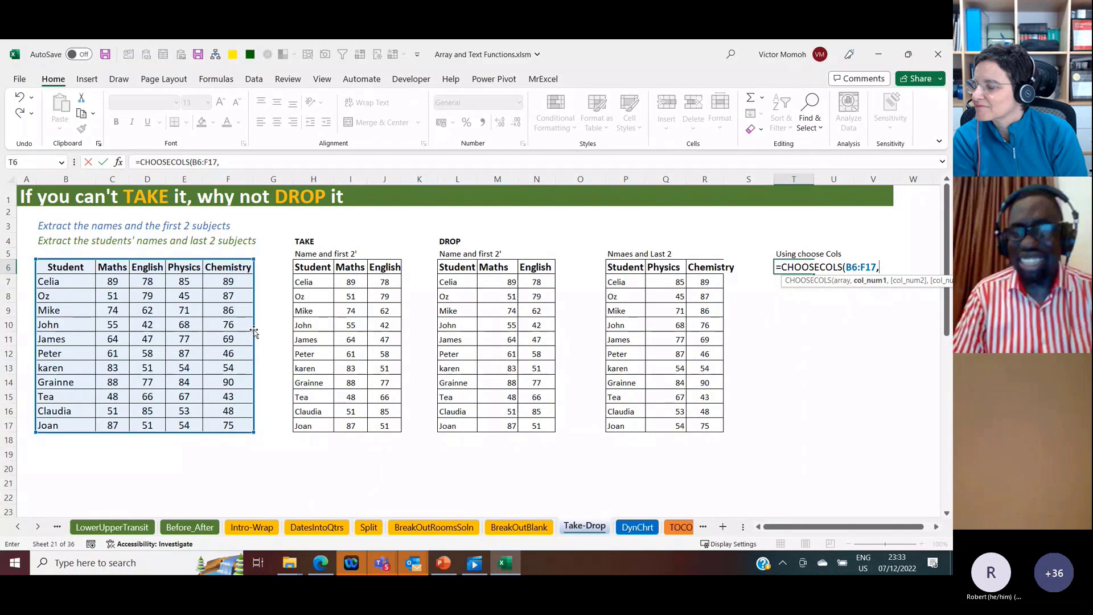
type("{1")
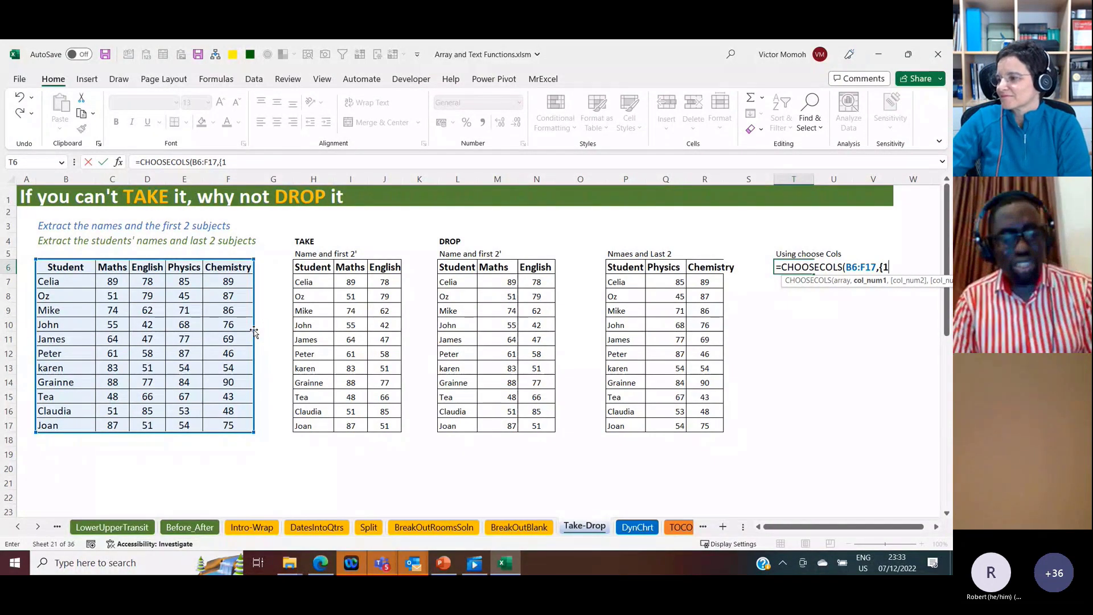
type(",4")
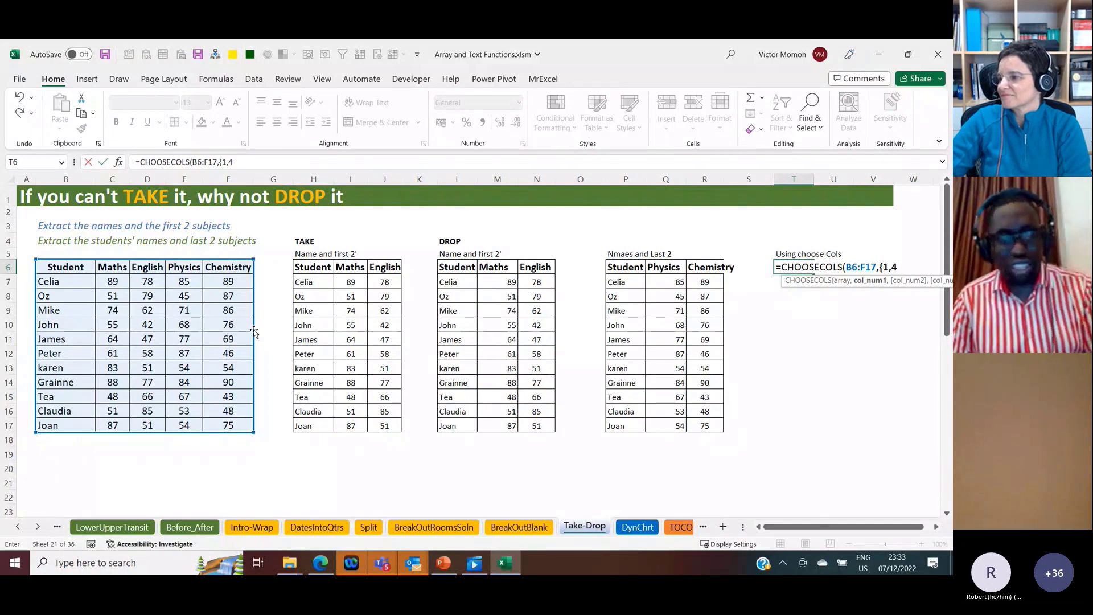
type(",5})")
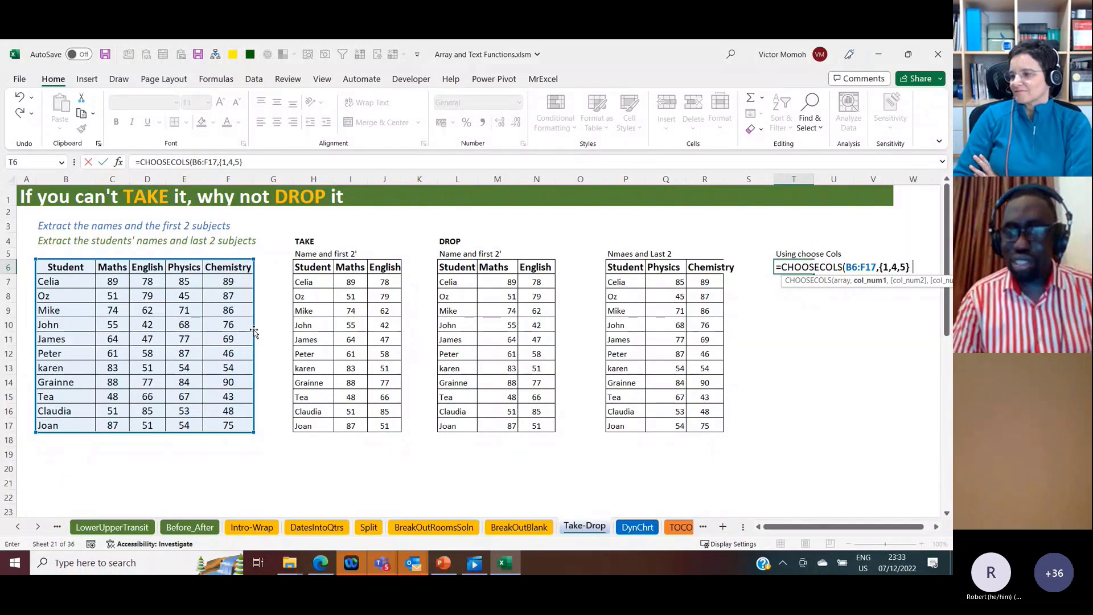
key("Return")
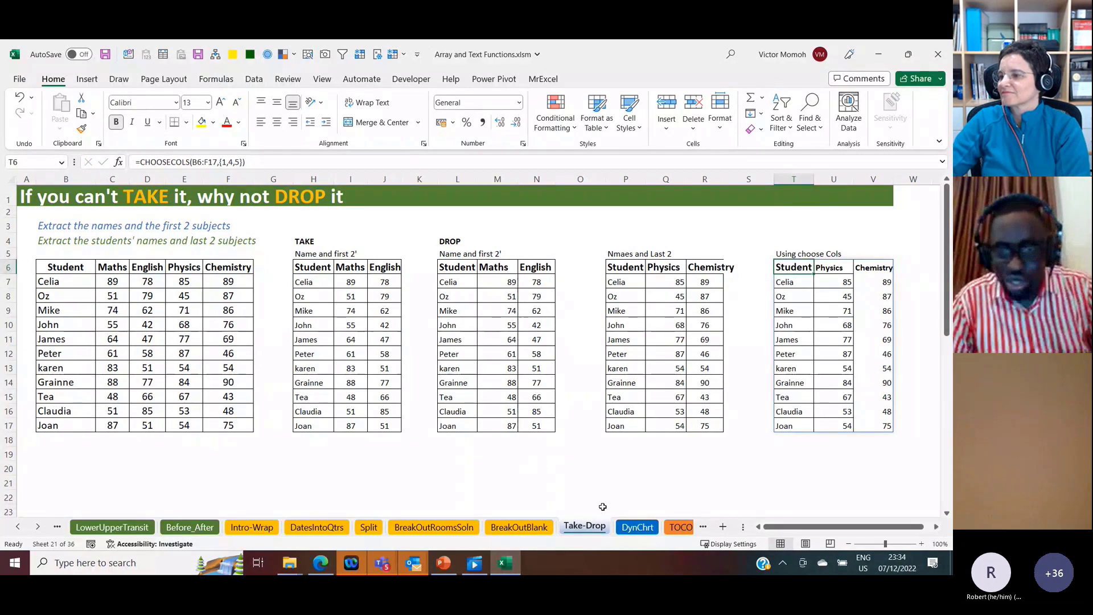
Step: Switch to the DynChrt sheet, zoom it to 120%, and go to the SalesPerson header of the monthly sales table
left_click(638, 527)
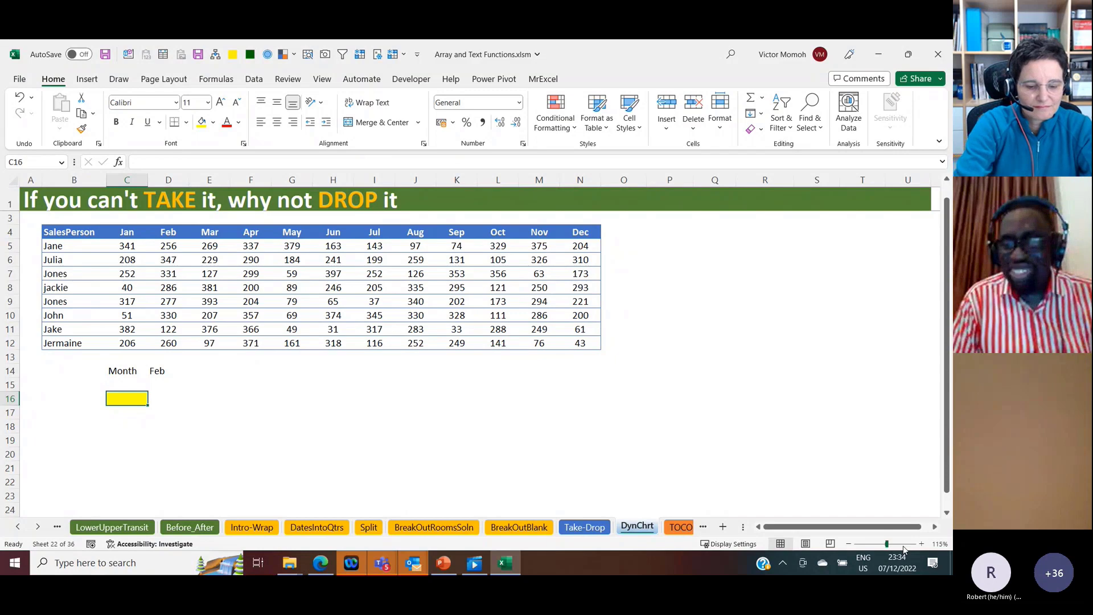
left_click(921, 545)
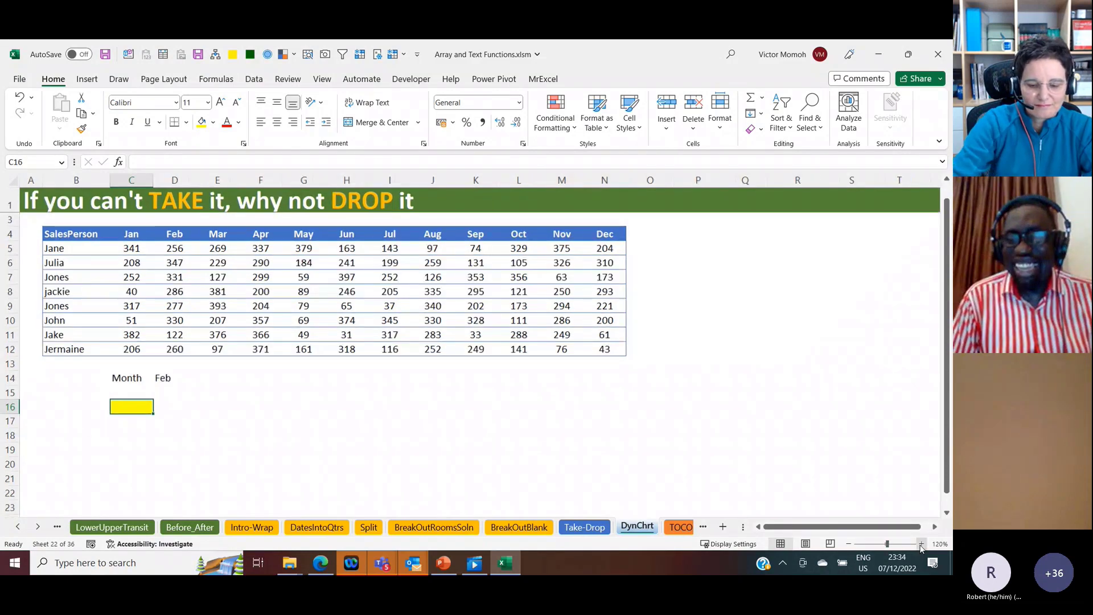
scroll(268, 395, "up", 1)
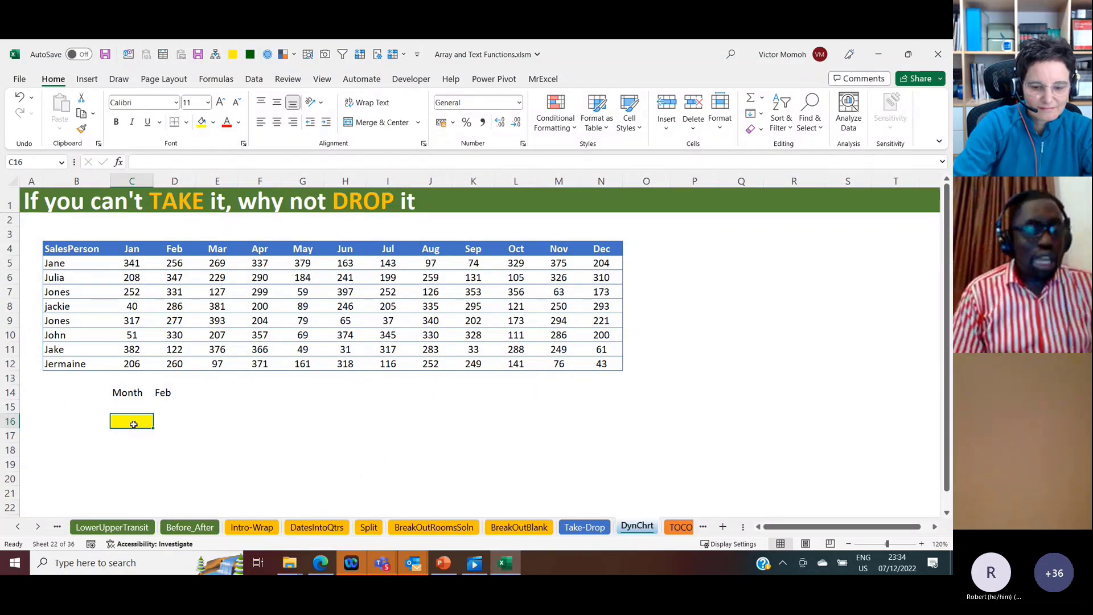
left_click(95, 249)
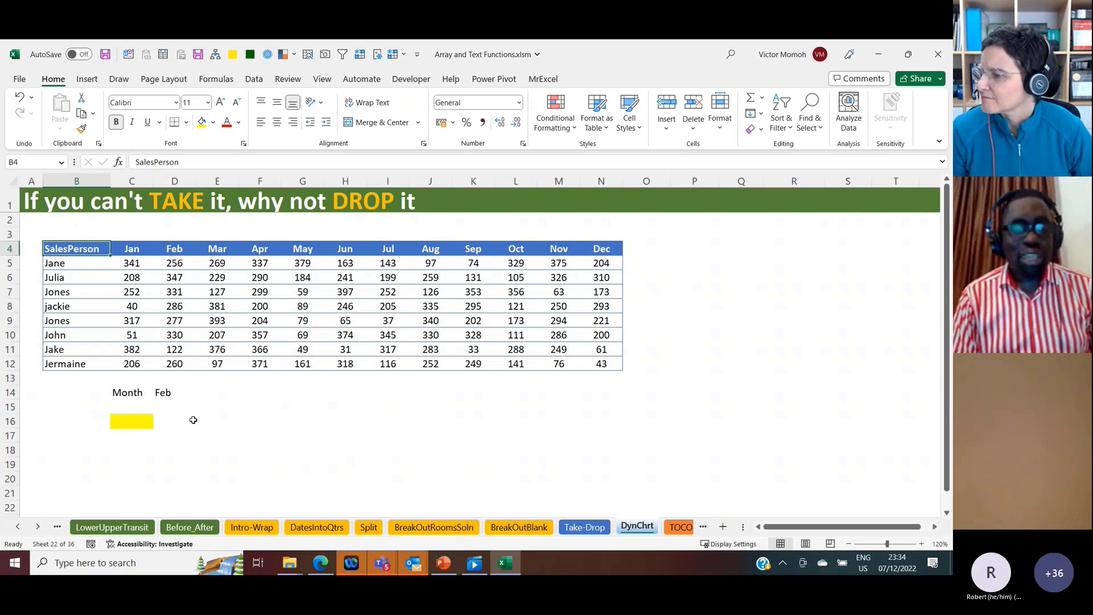
Step: Set the month in D14 to Apr and highlight the sales table from SalesPerson through the Apr column
left_click(164, 393)
left_click(201, 392)
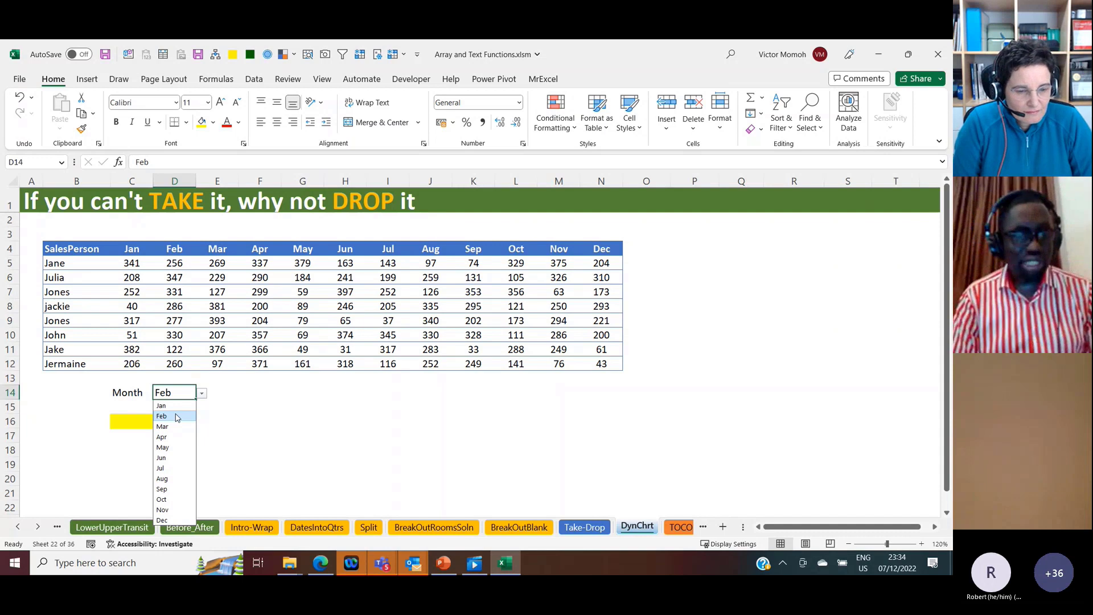
left_click(164, 436)
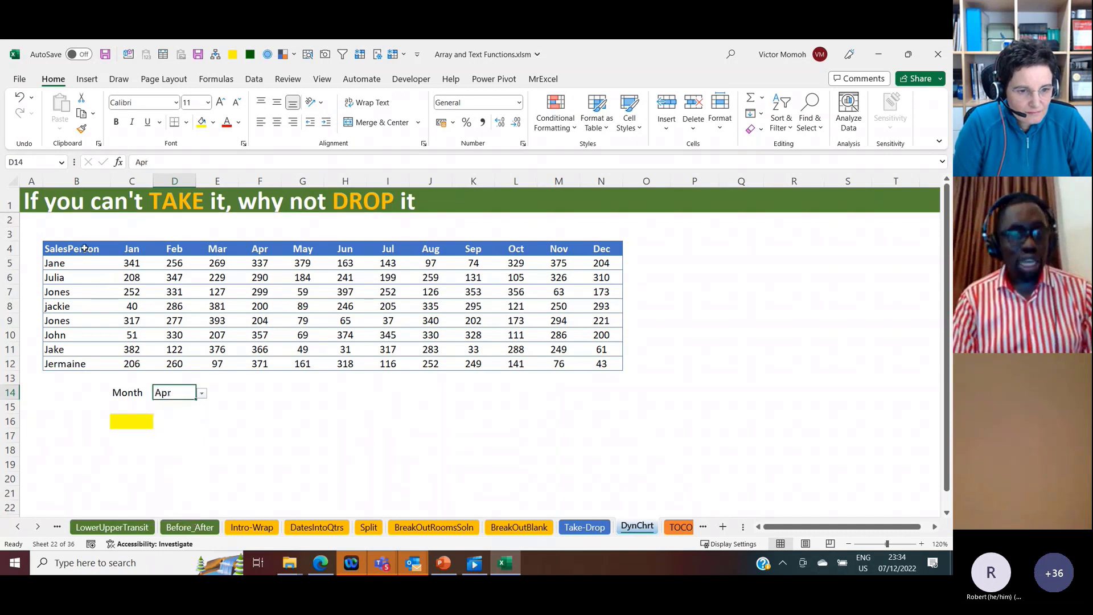
mouse_move(84, 248)
left_mouse_down()
mouse_move(227, 308)
mouse_move(259, 349)
mouse_move(258, 365)
left_mouse_up()
Step: Set the month in D14 to Jun
left_click(161, 392)
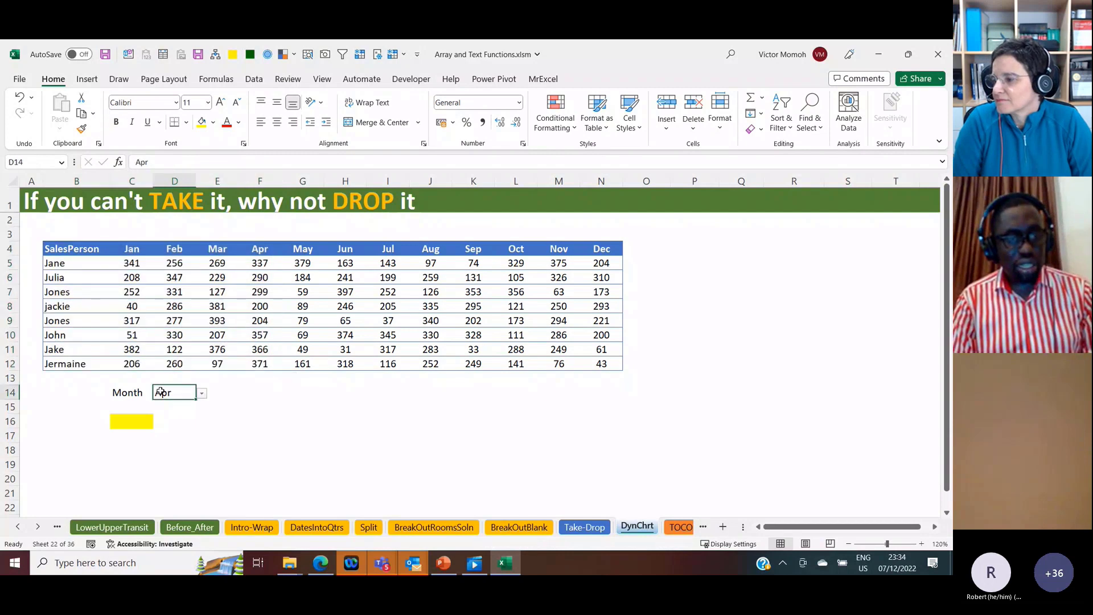
left_click(201, 394)
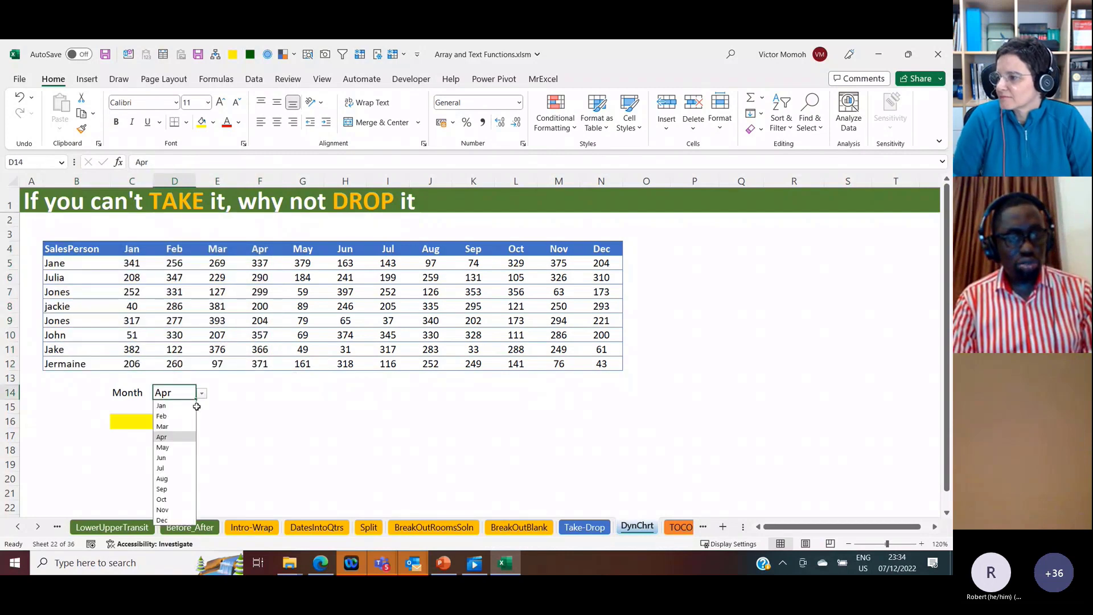
left_click(163, 458)
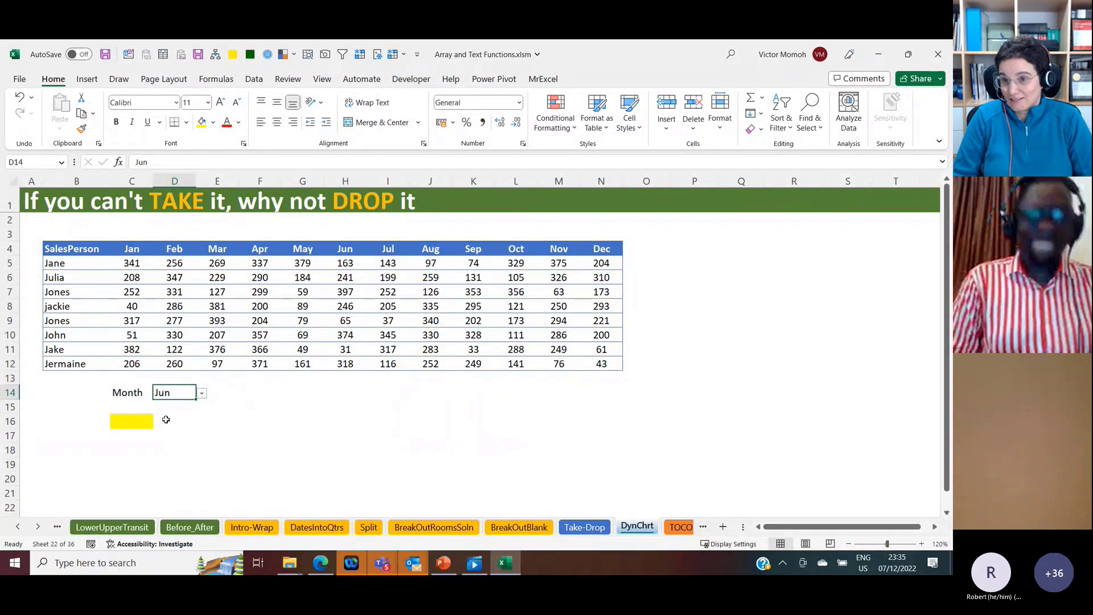
left_click(125, 423)
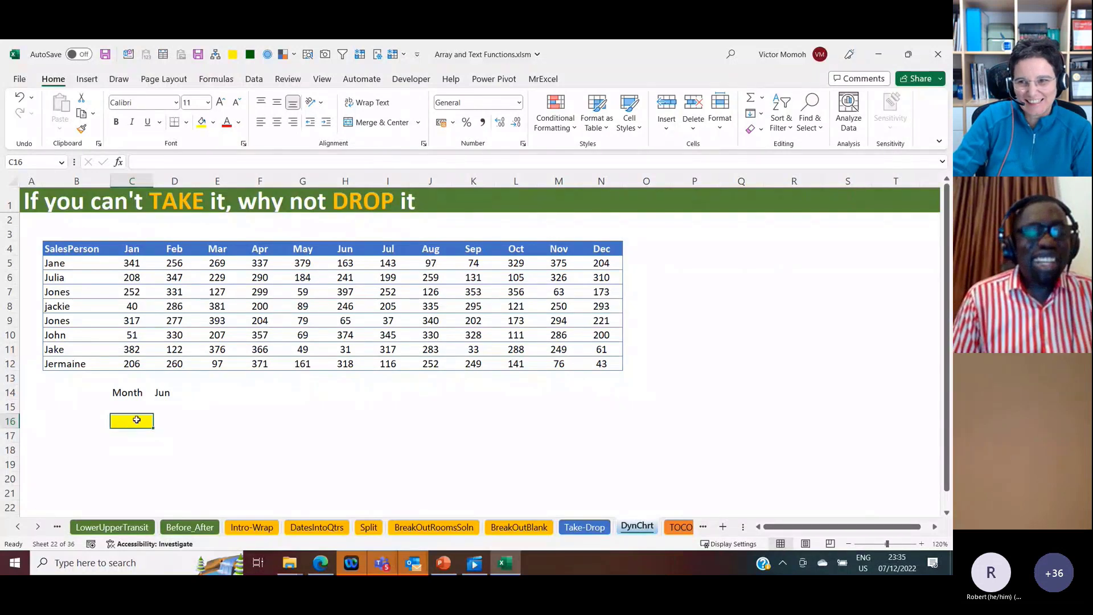
left_click(170, 392)
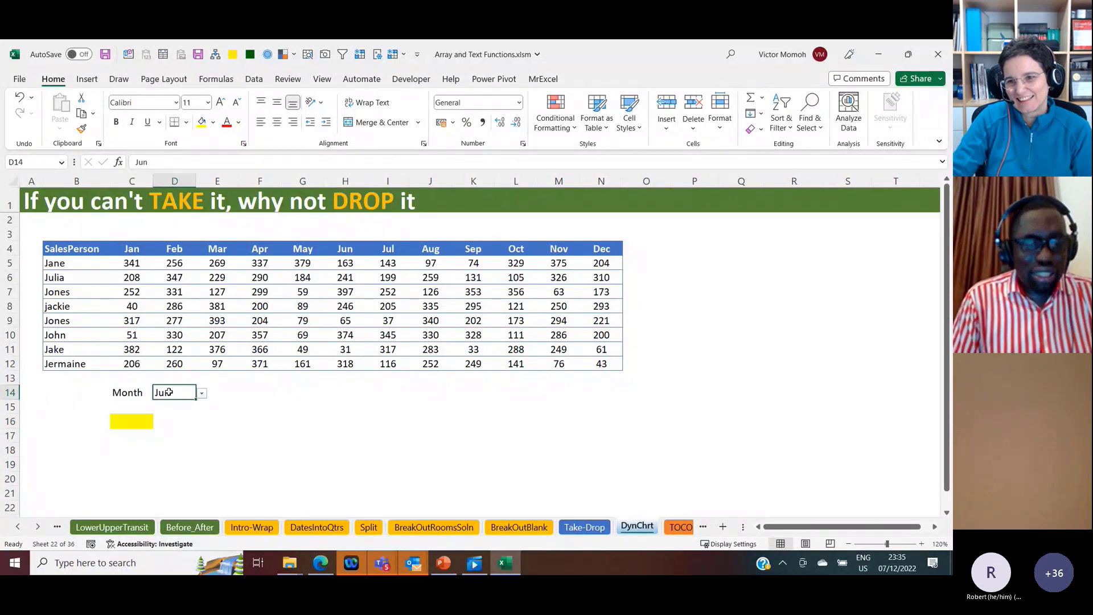
left_click(203, 394)
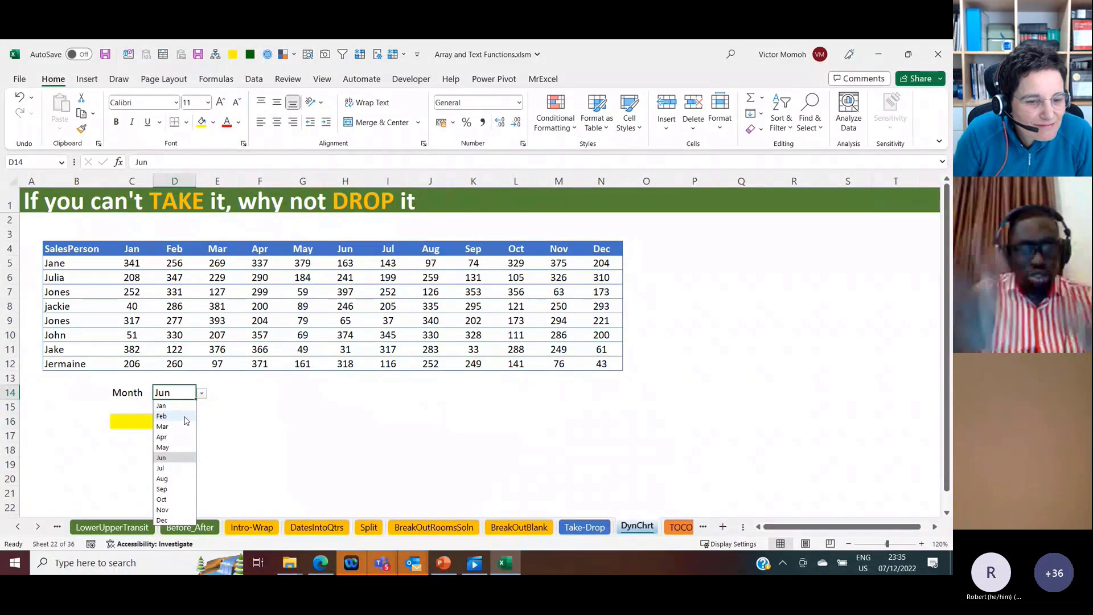
left_click(230, 434)
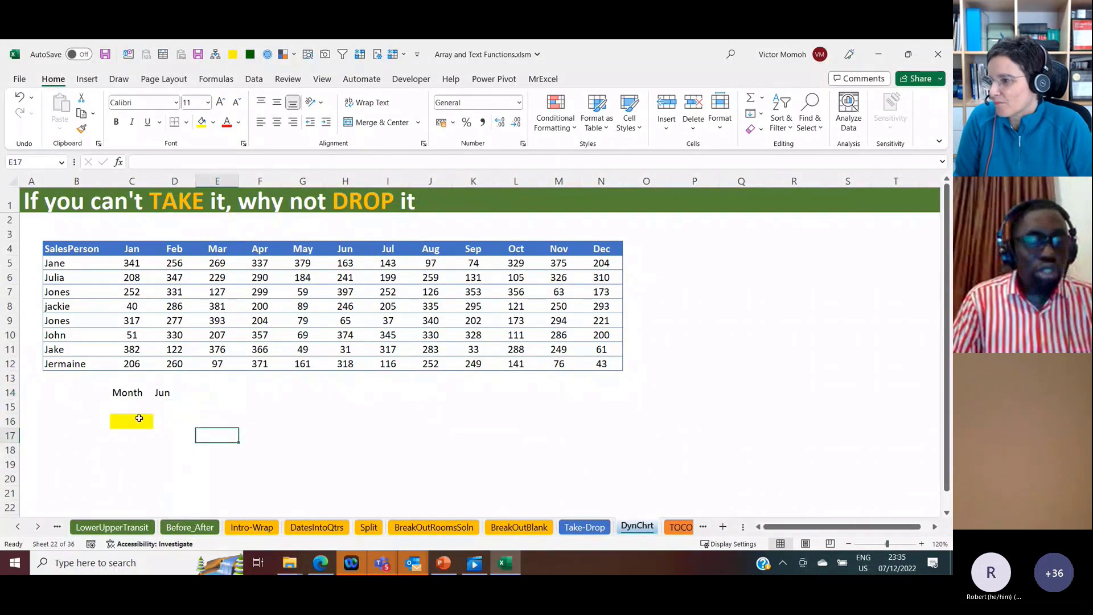
Step: Start a TAKE formula in C16 with the sales table B4:N12 as its array and the rows argument left empty
left_click(136, 420)
type("=")
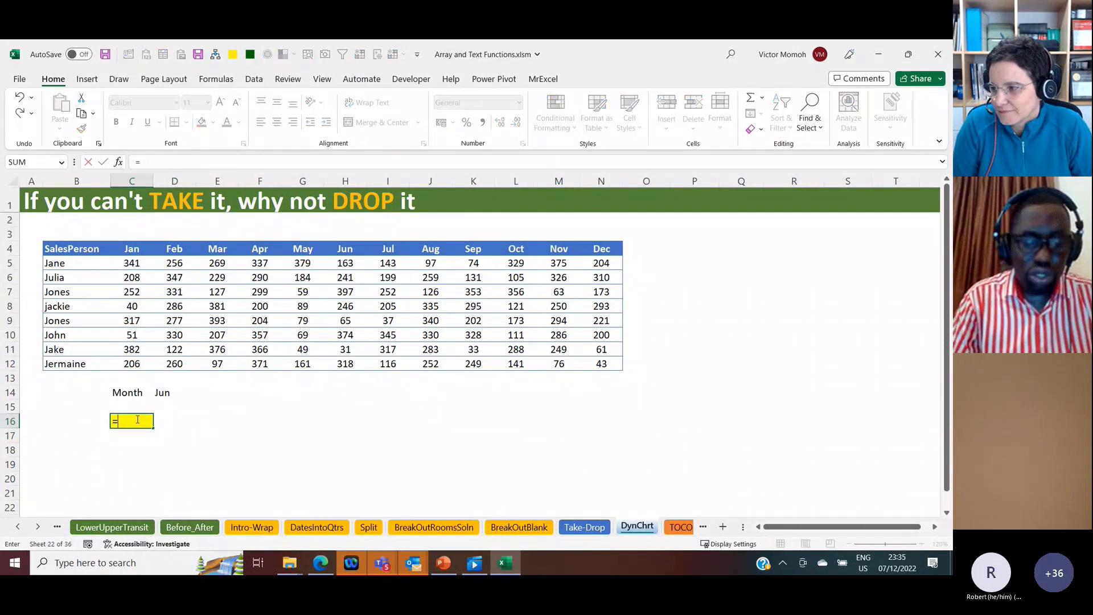
type("taKE(")
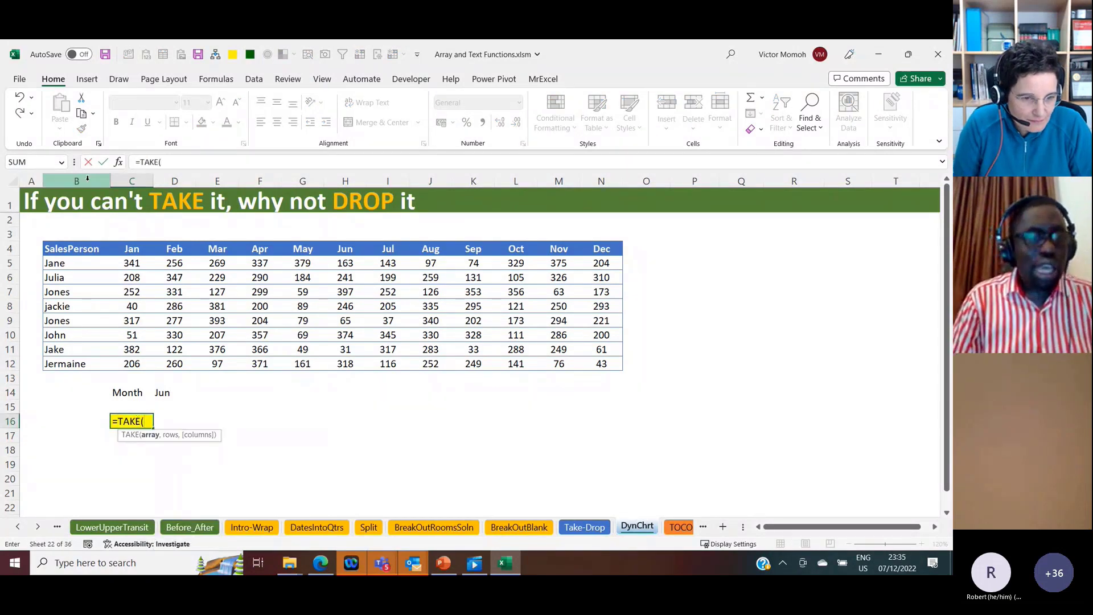
left_click(76, 250)
key("ctrl+shift+Right")
key("ctrl+shift+Down")
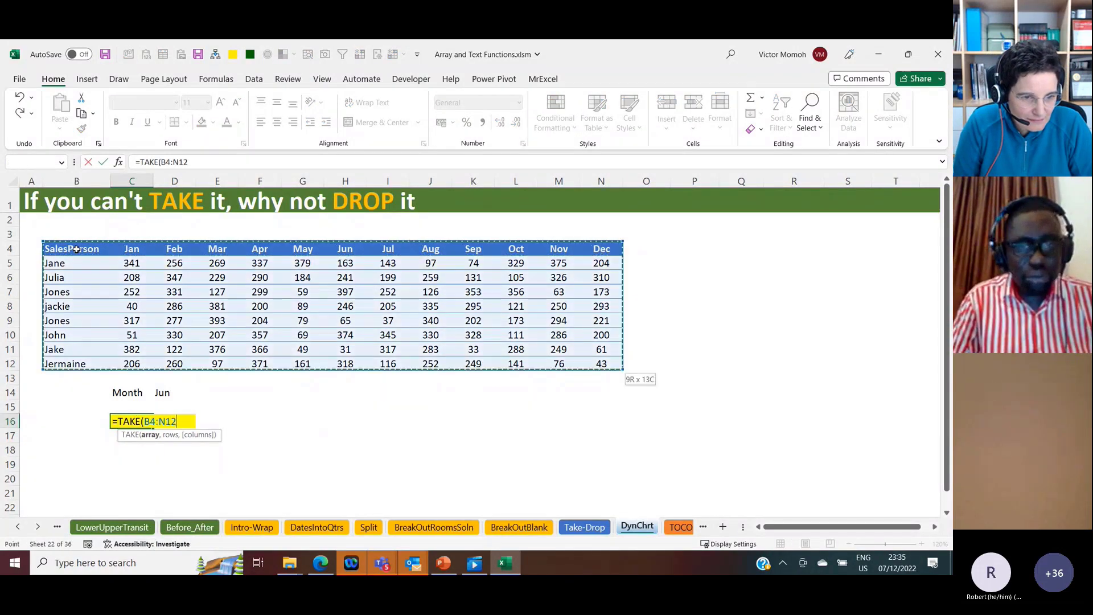
type(",")
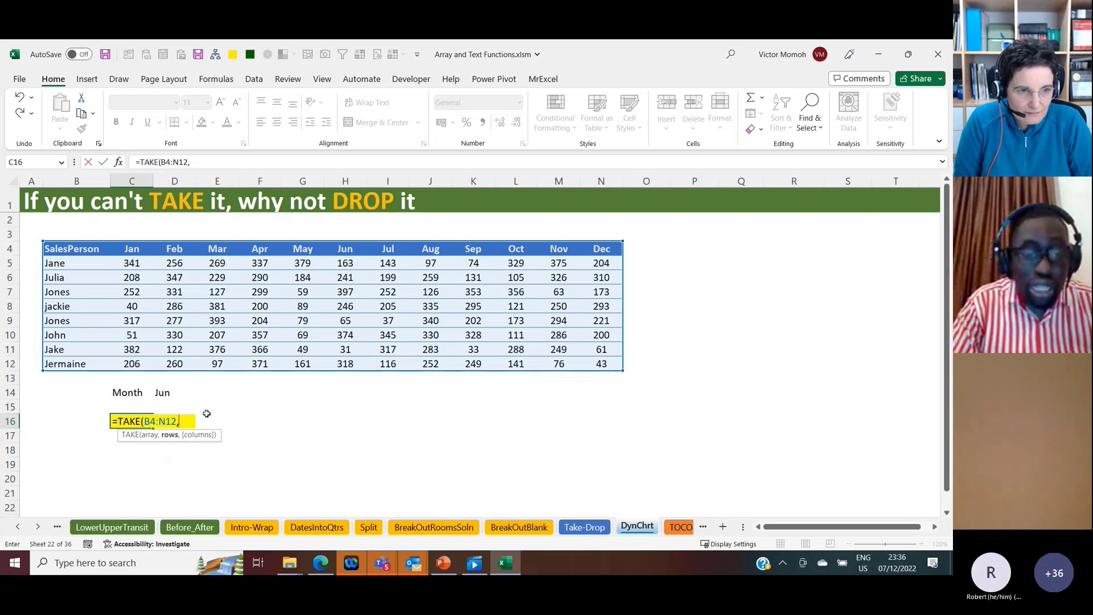
type(",")
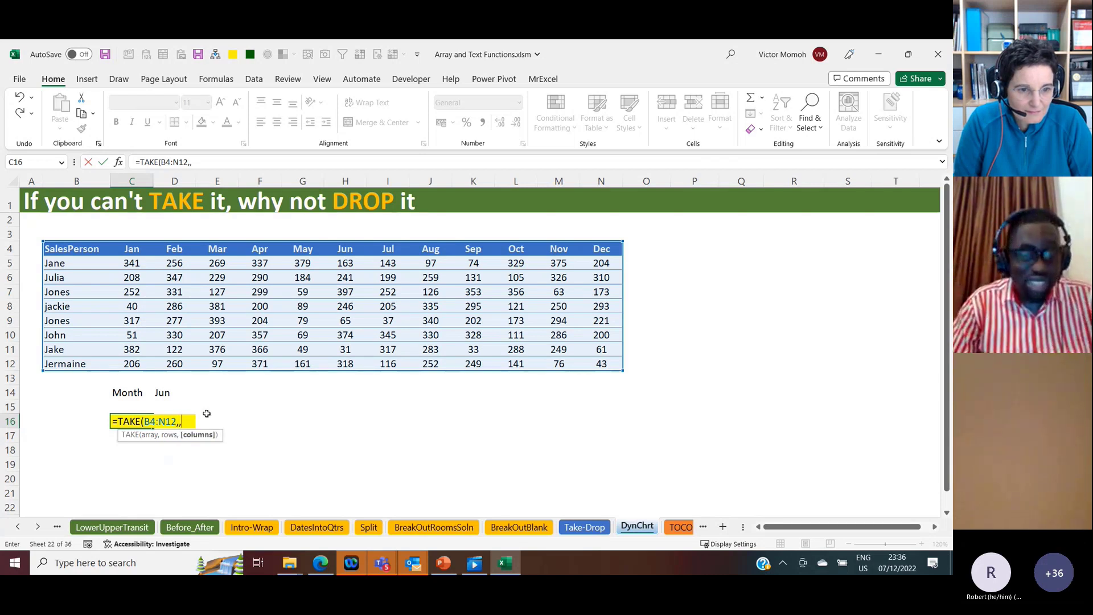
type("xmatch")
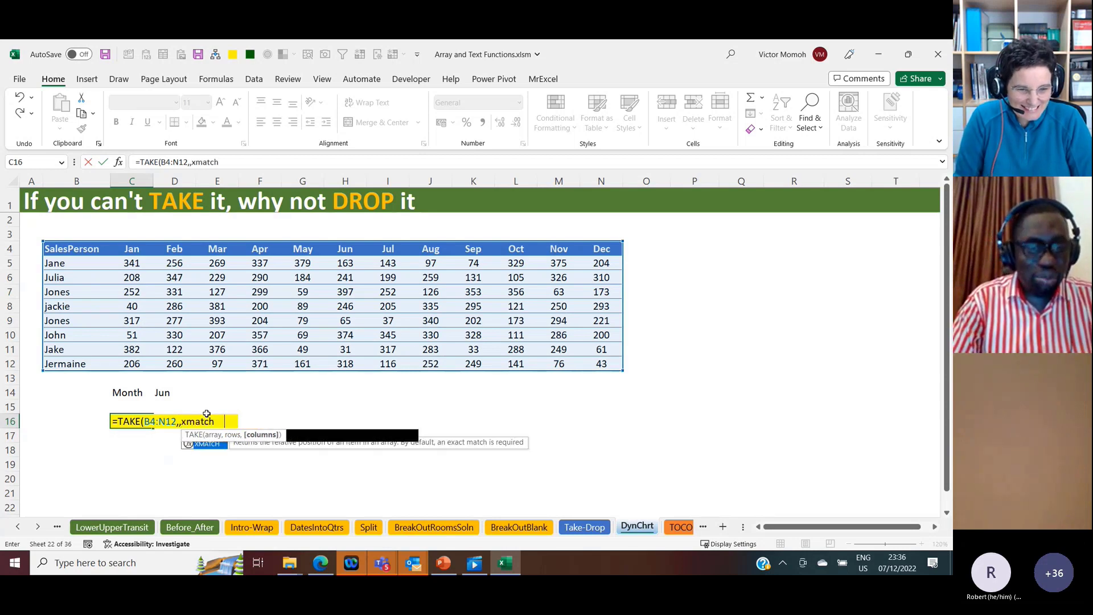
Step: Use XMATCH(D14,B4:N4,0) as the columns argument of the TAKE formula in C16 and complete the formula
key("Tab")
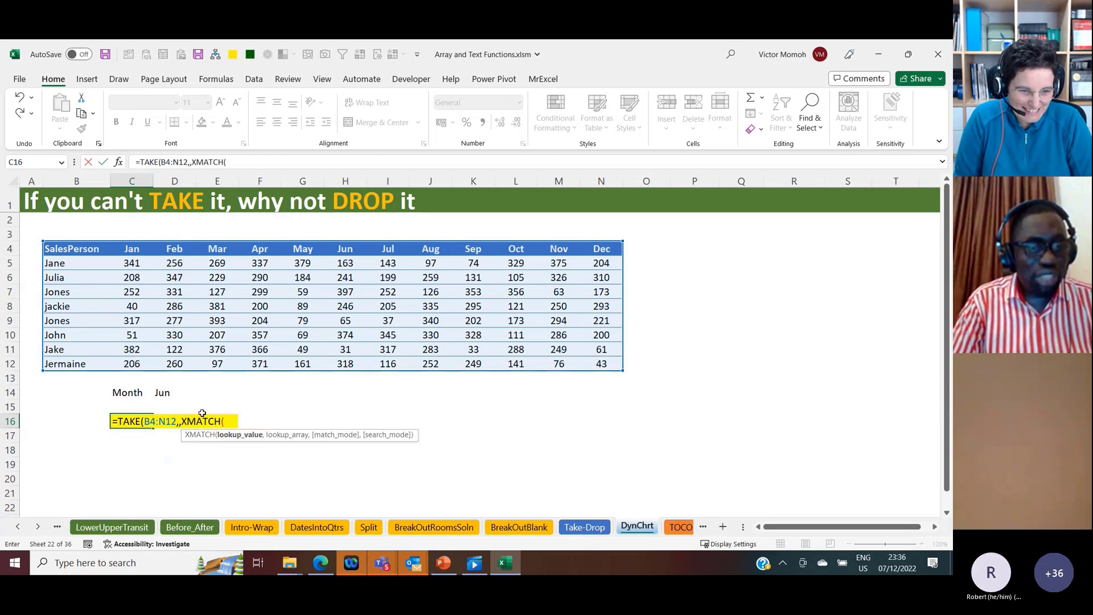
left_click(157, 391)
type(",")
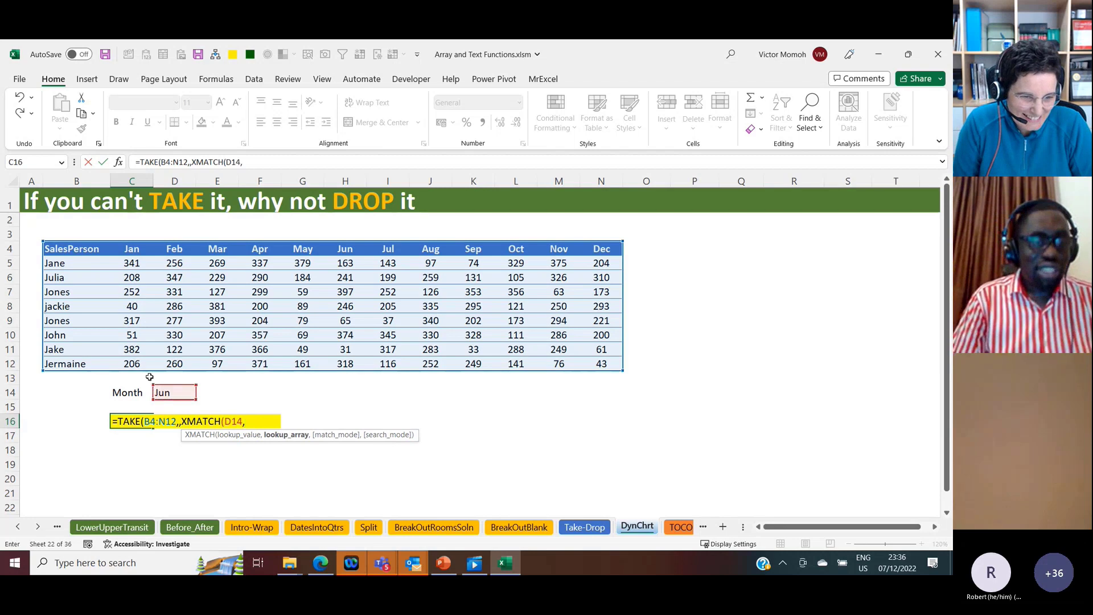
left_click(89, 251)
key("ctrl+shift+Right")
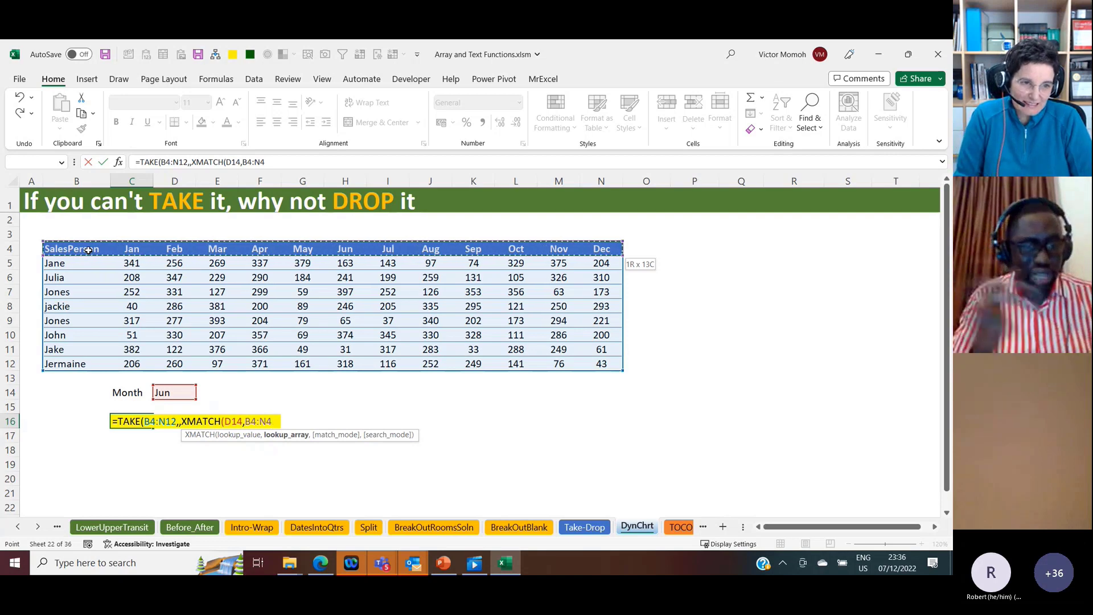
type(",0)")
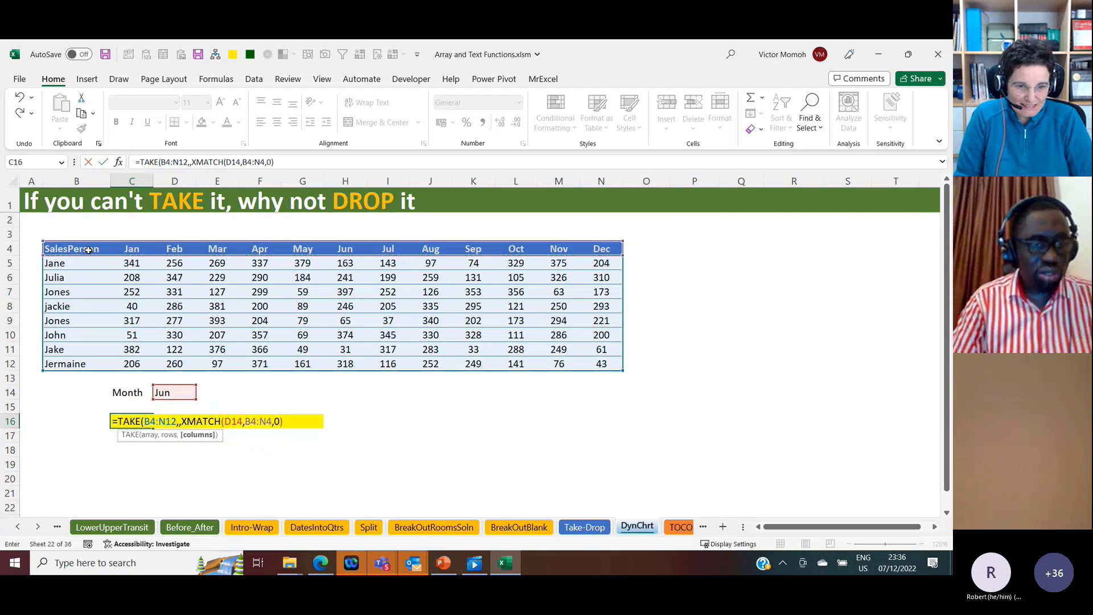
key("Return")
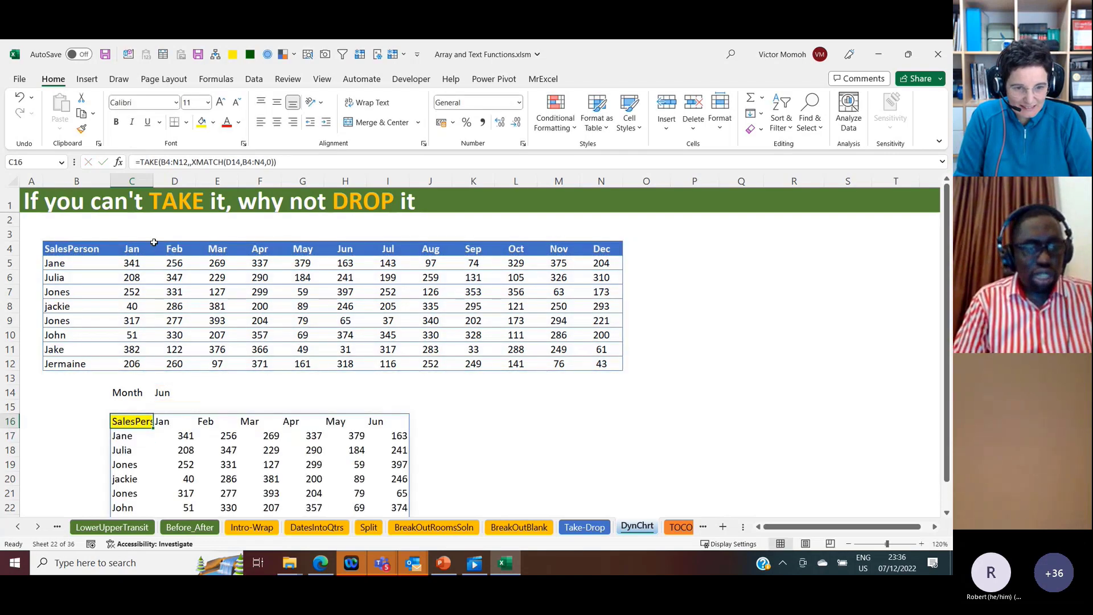
Step: Test the TAKE extract by switching the month in D14 to Sep and Mar, ending on Nov
left_click(162, 403)
left_click(164, 393)
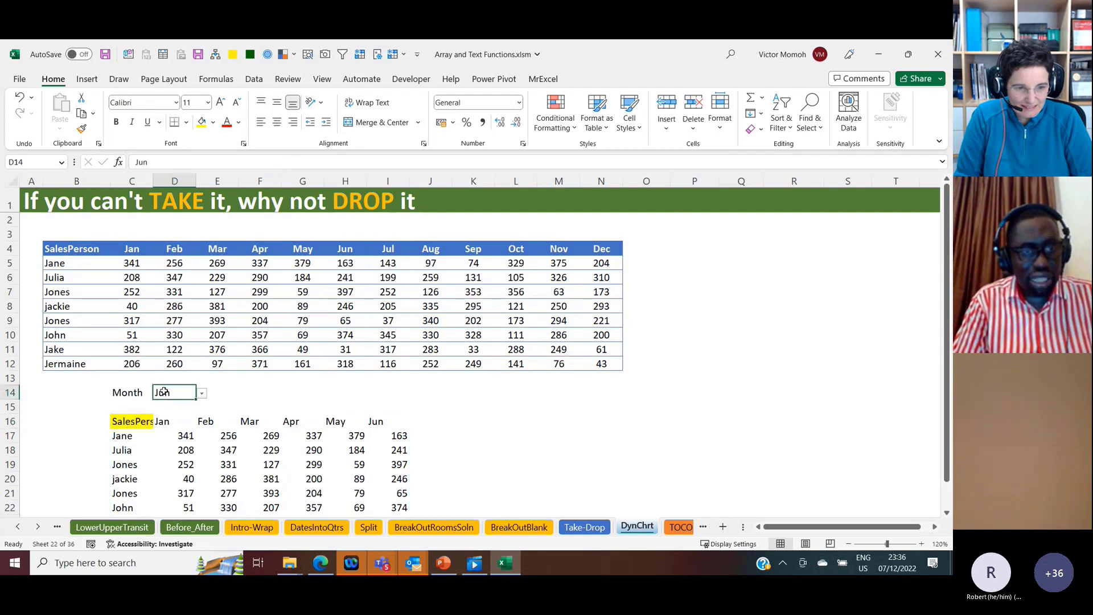
left_click(201, 392)
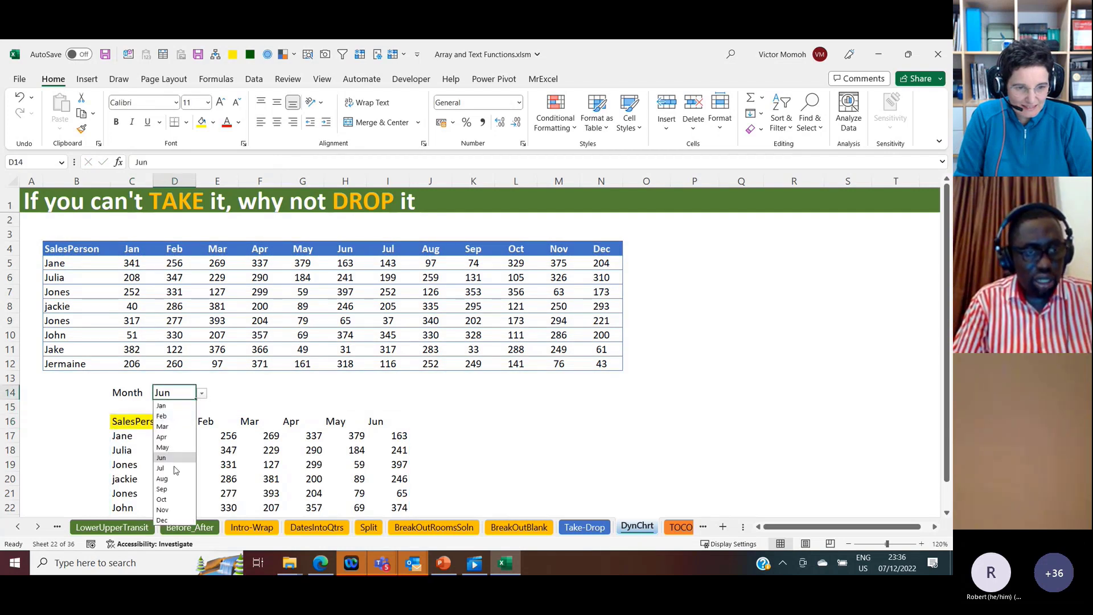
left_click(171, 489)
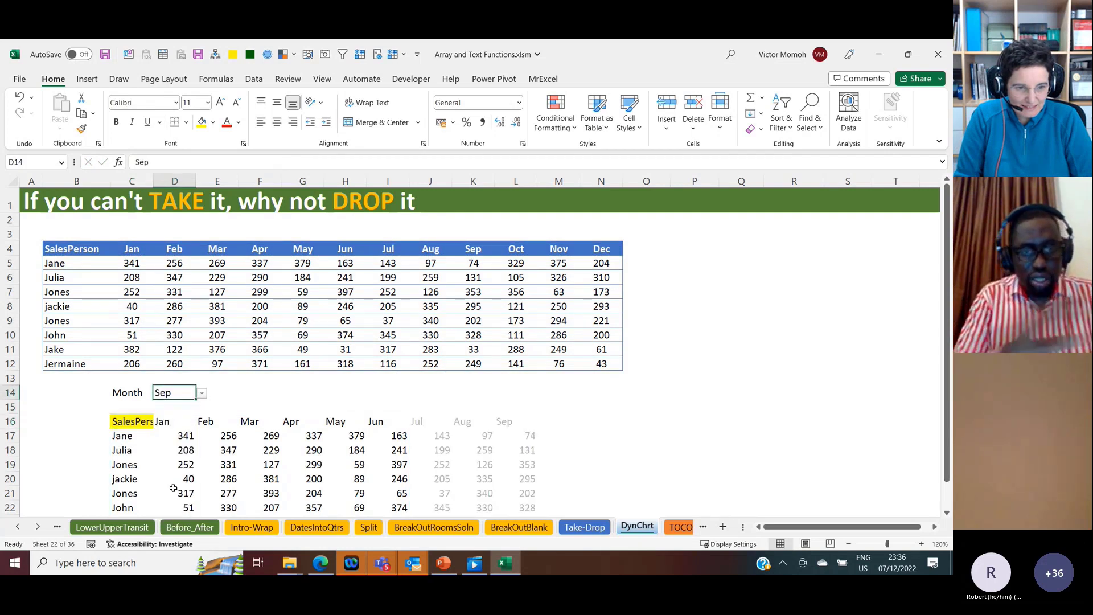
left_click(209, 392)
left_click(184, 392)
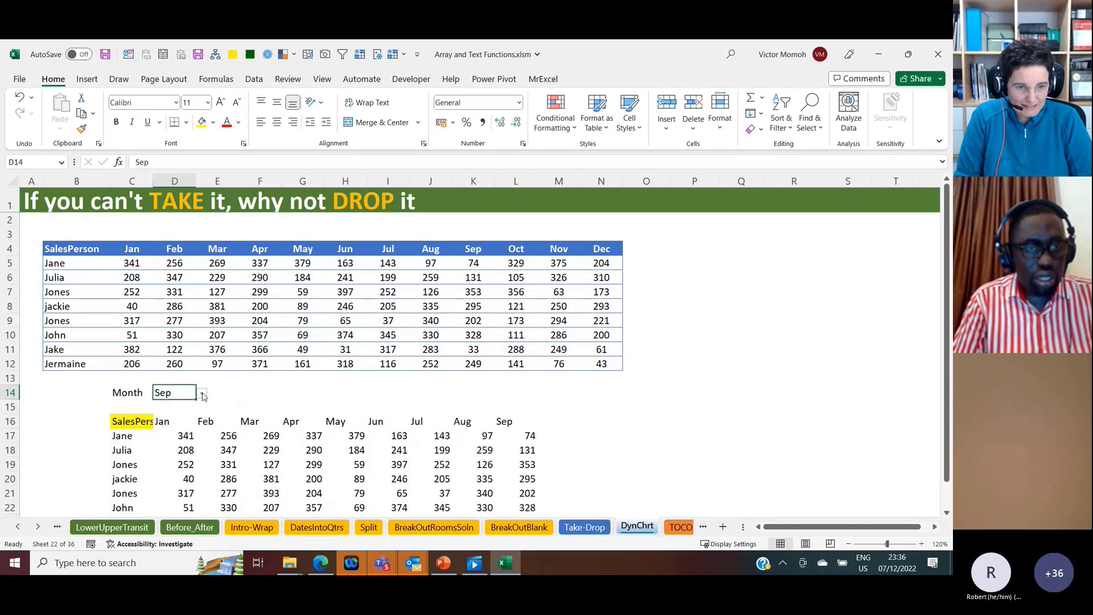
left_click(202, 393)
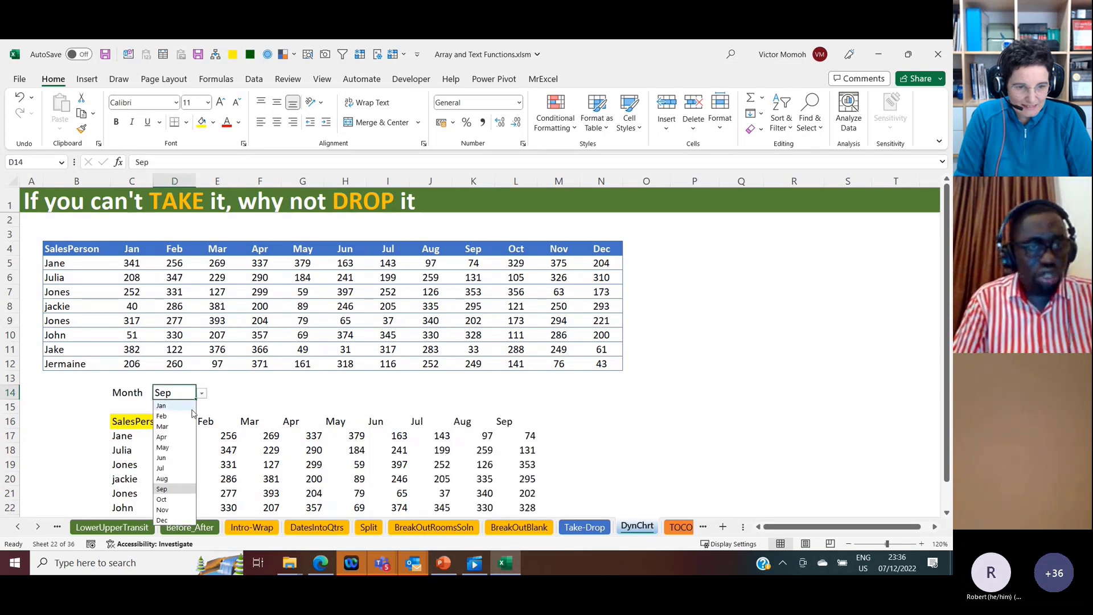
left_click(167, 427)
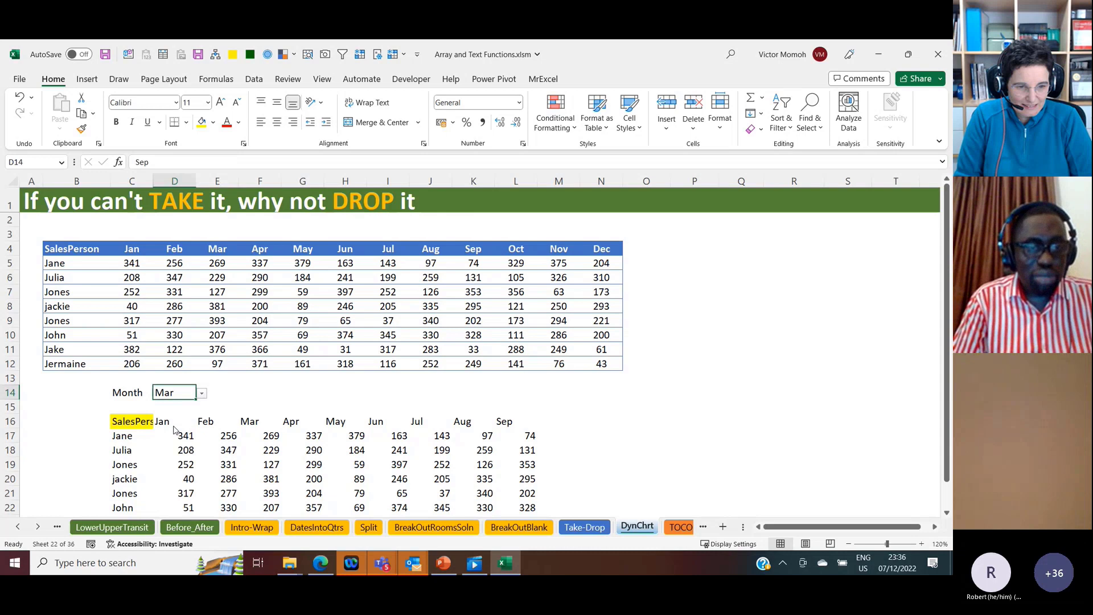
left_click(202, 393)
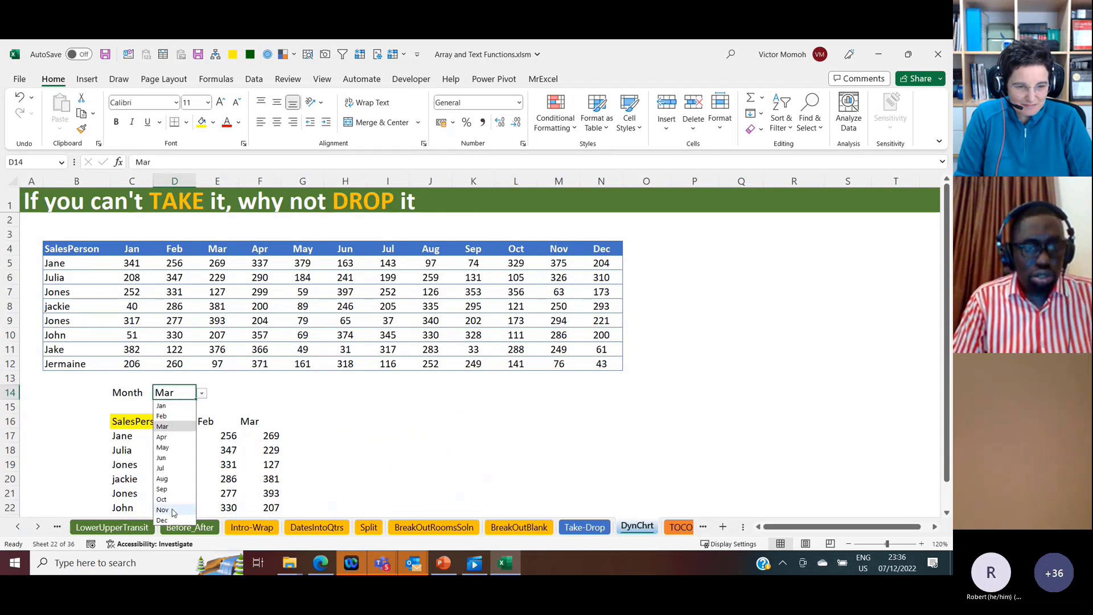
left_click(162, 509)
left_click(228, 435)
left_click(136, 419)
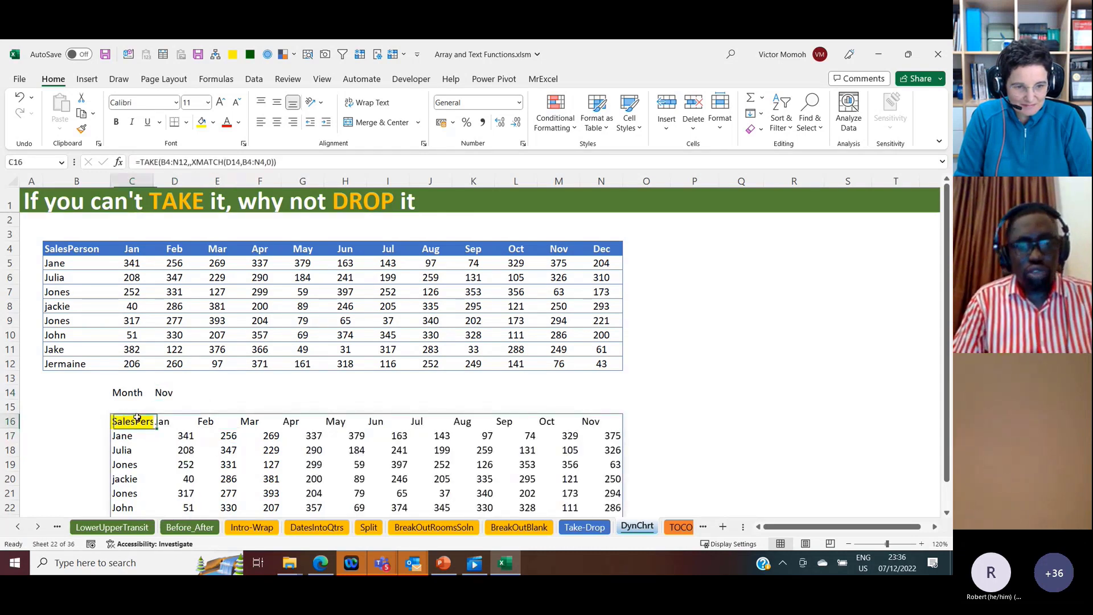
key("ctrl+shift+Right")
key("ctrl+shift+Down")
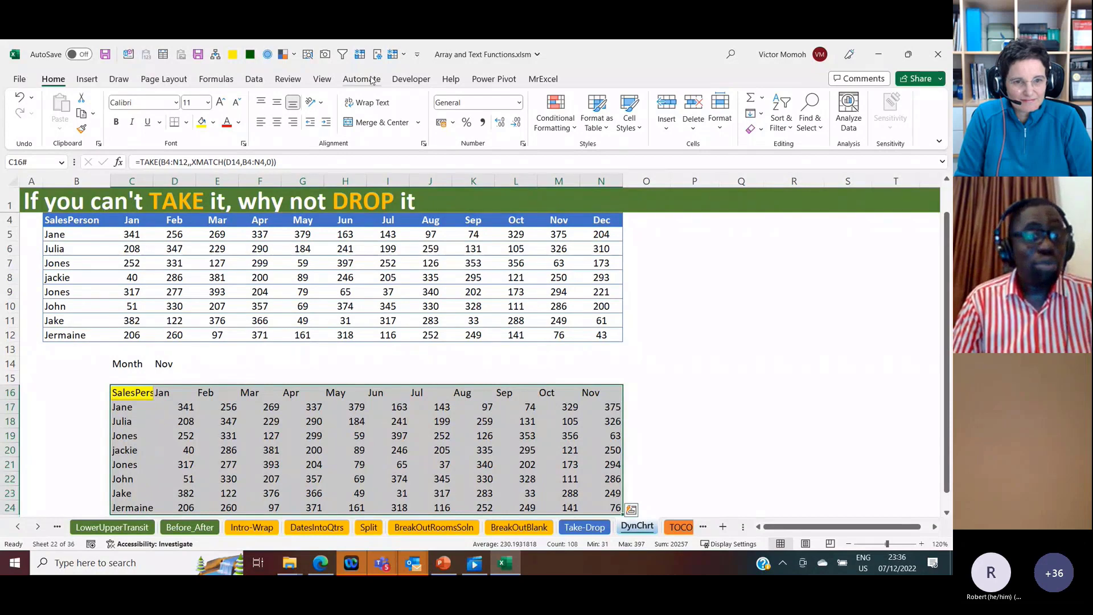
left_click(91, 80)
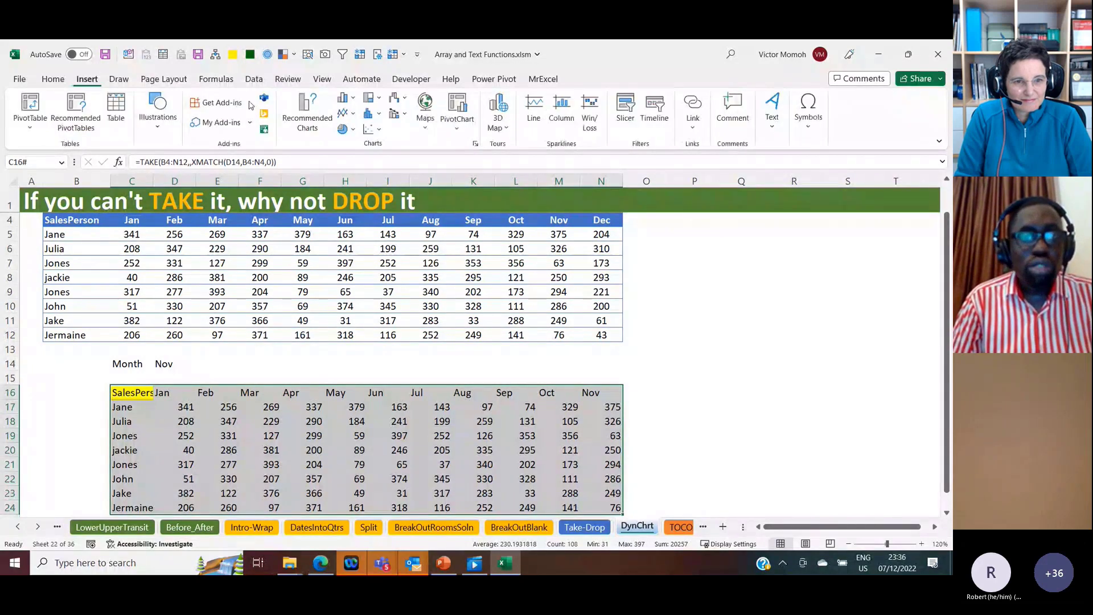
left_click(307, 114)
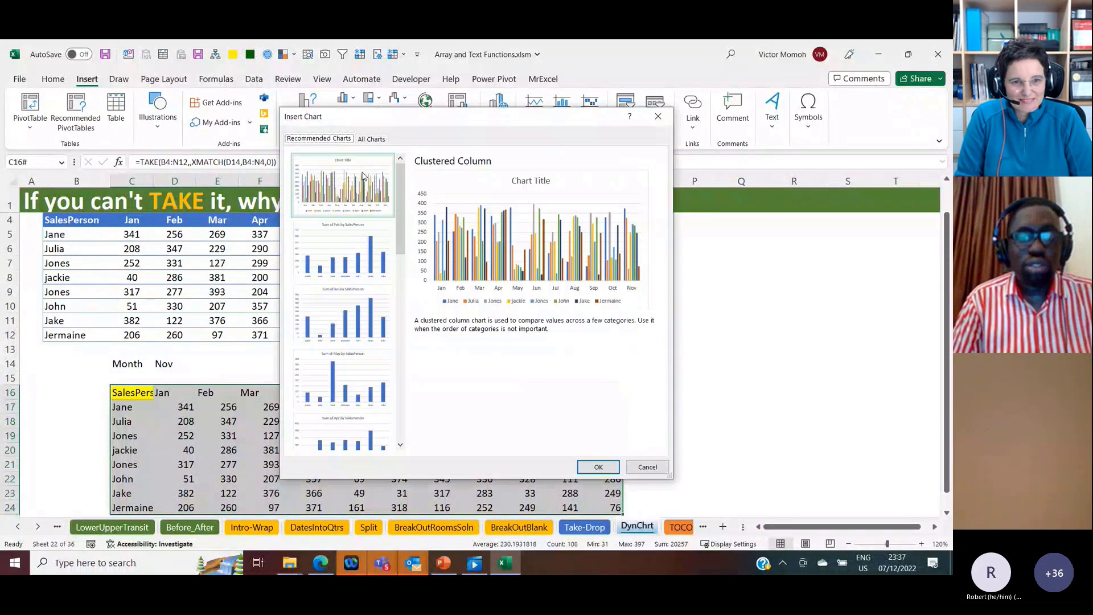
left_click(658, 116)
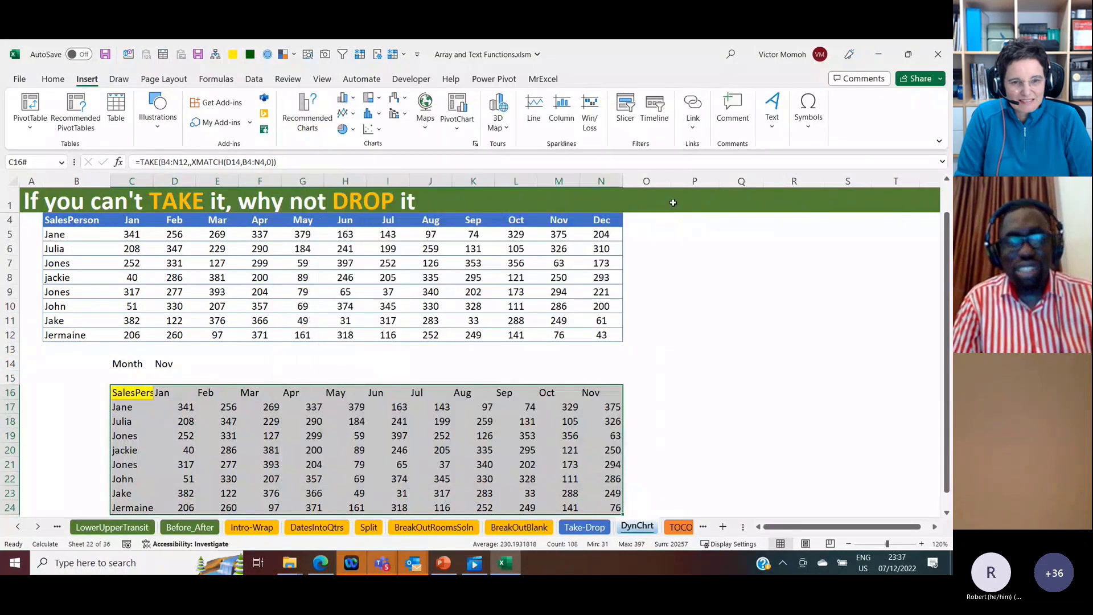
Step: Deselect the extract and save the workbook
left_click(664, 246)
key("ctrl+s")
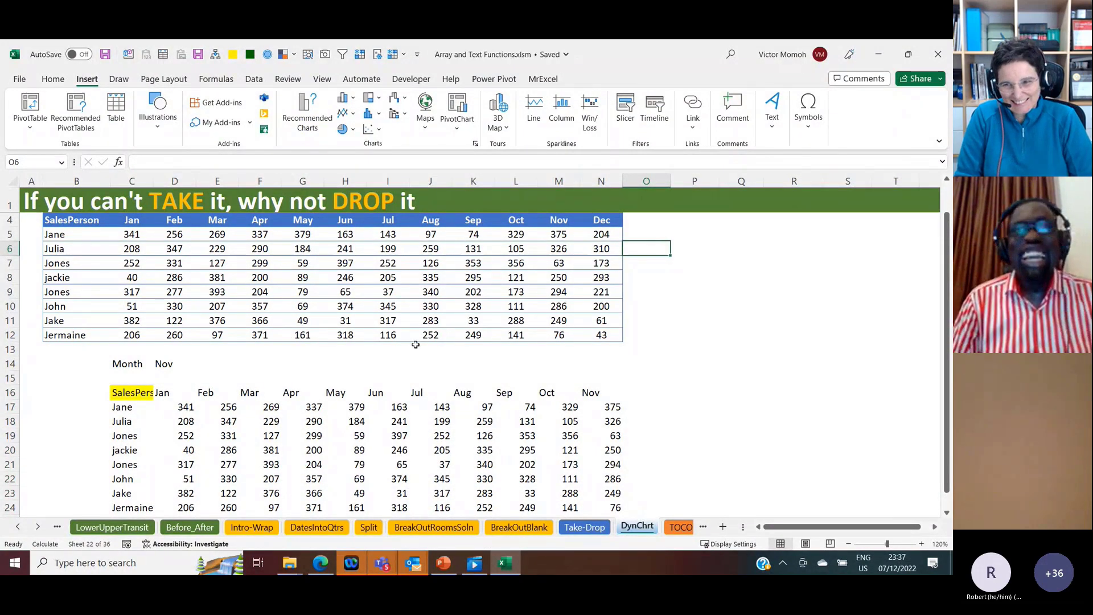
Step: Insert a stacked column chart of the full TAKE extract starting at C16, and place it over columns L to S beside the sales table
left_click(142, 392)
key("ctrl+shift+Right")
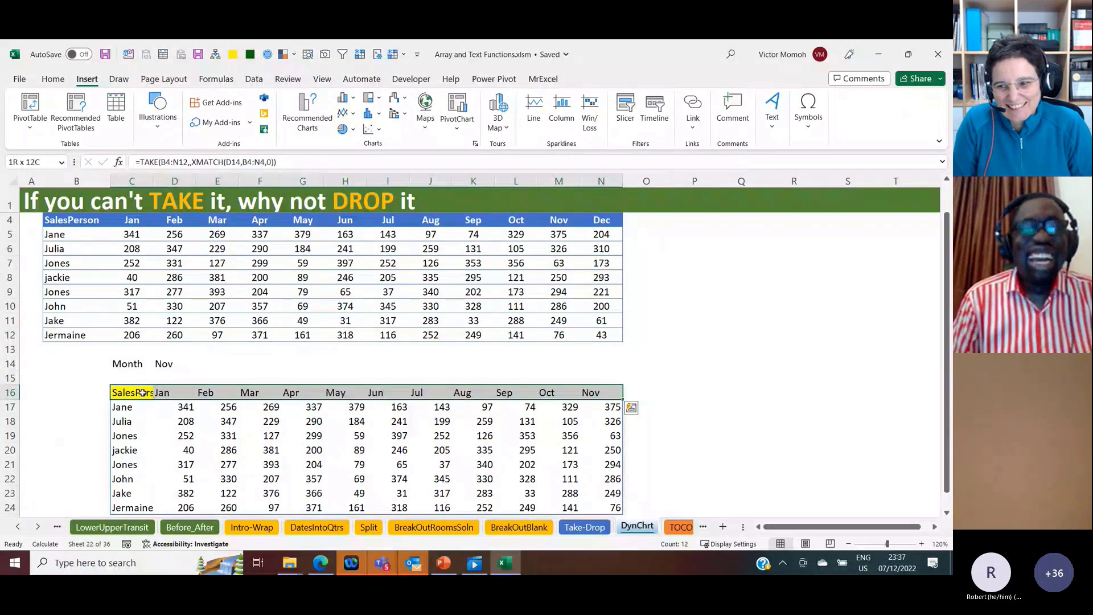
key("ctrl+shift+Down")
left_click(307, 116)
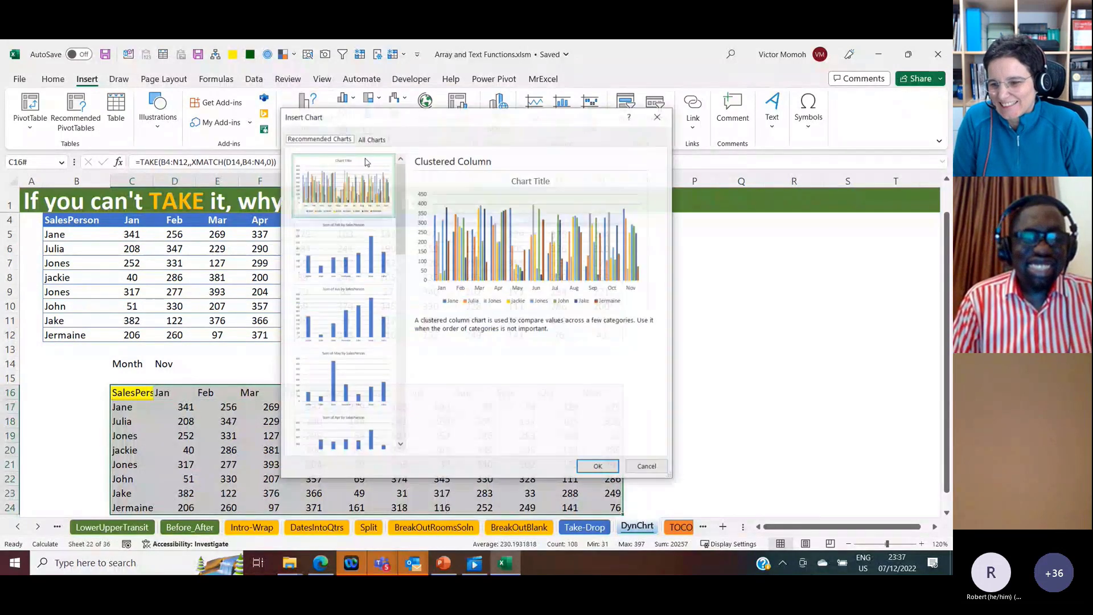
left_click(372, 138)
left_click(319, 215)
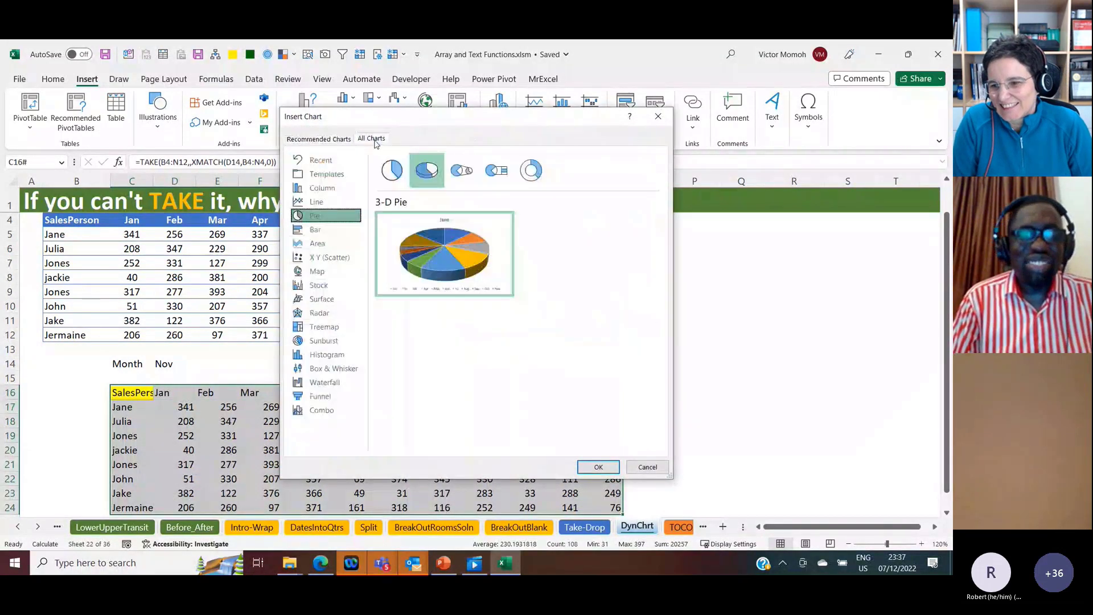
left_click(333, 190)
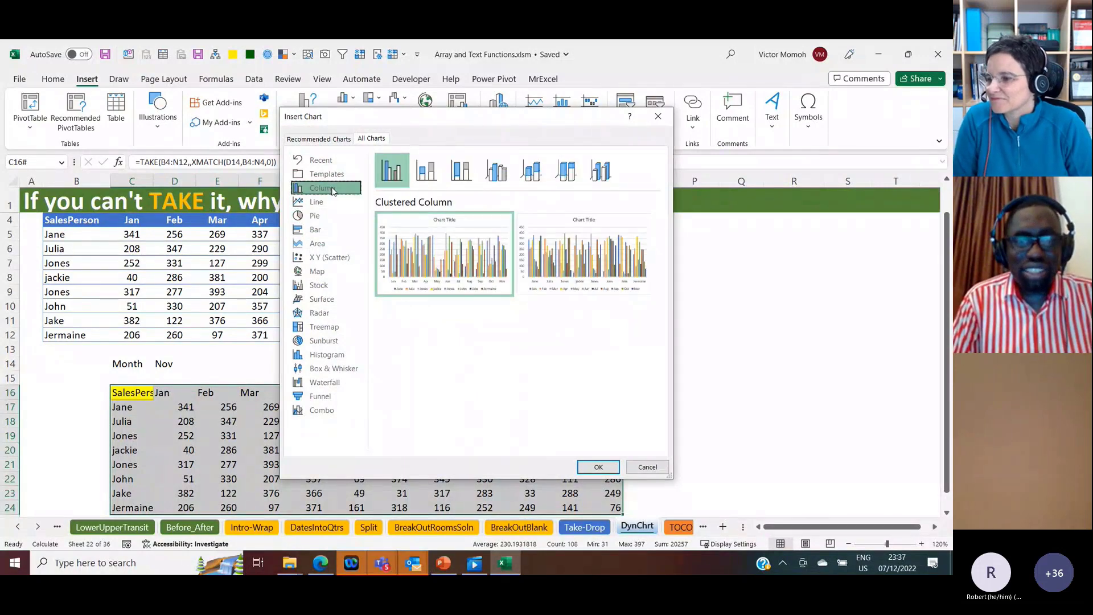
left_click(427, 169)
mouse_move(480, 267)
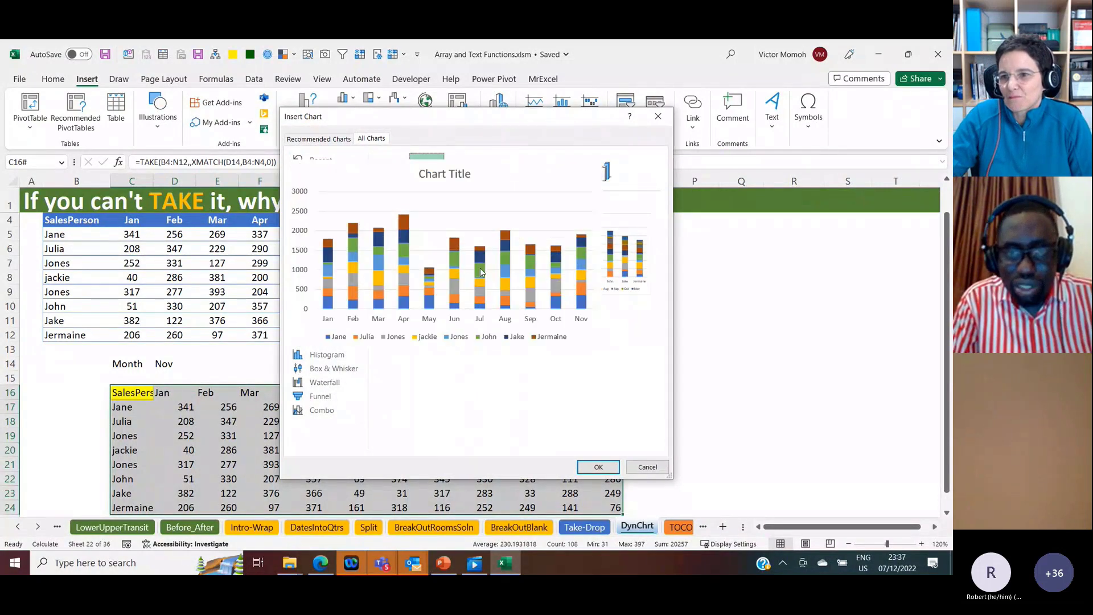
double_click(483, 237)
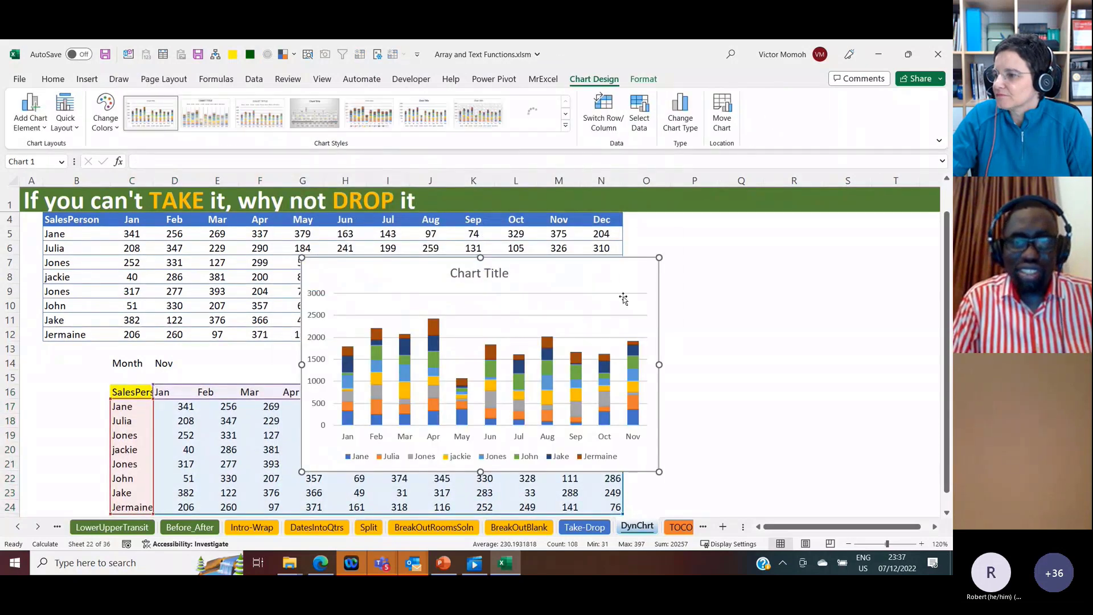
left_click_drag(623, 298, 840, 263)
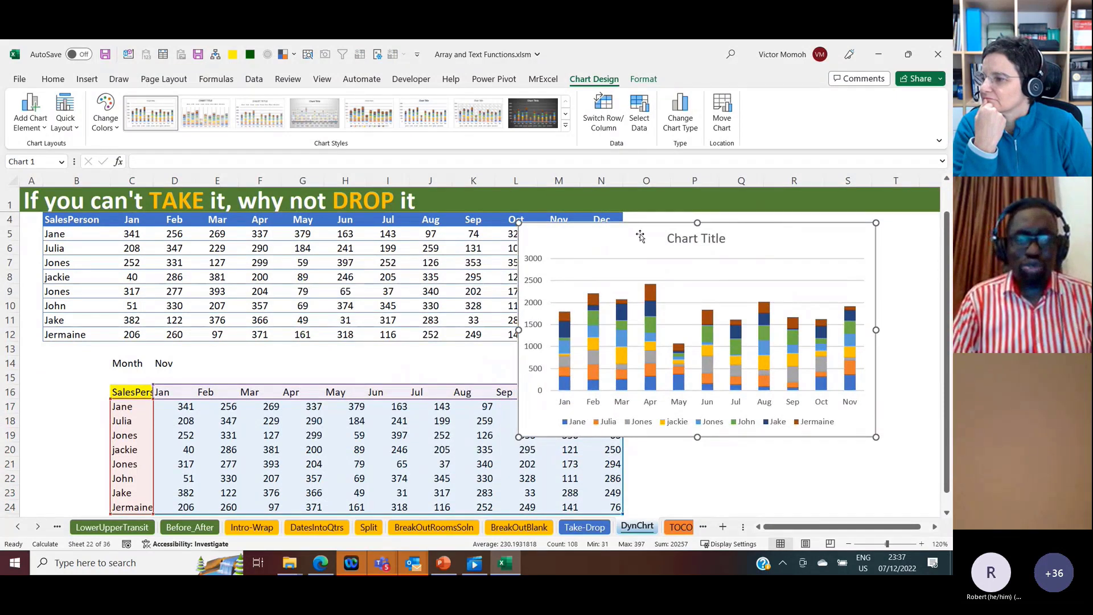
Step: Test the chart by switching the month in D14 to Apr, Jun, Aug and Mar in turn
left_click(165, 363)
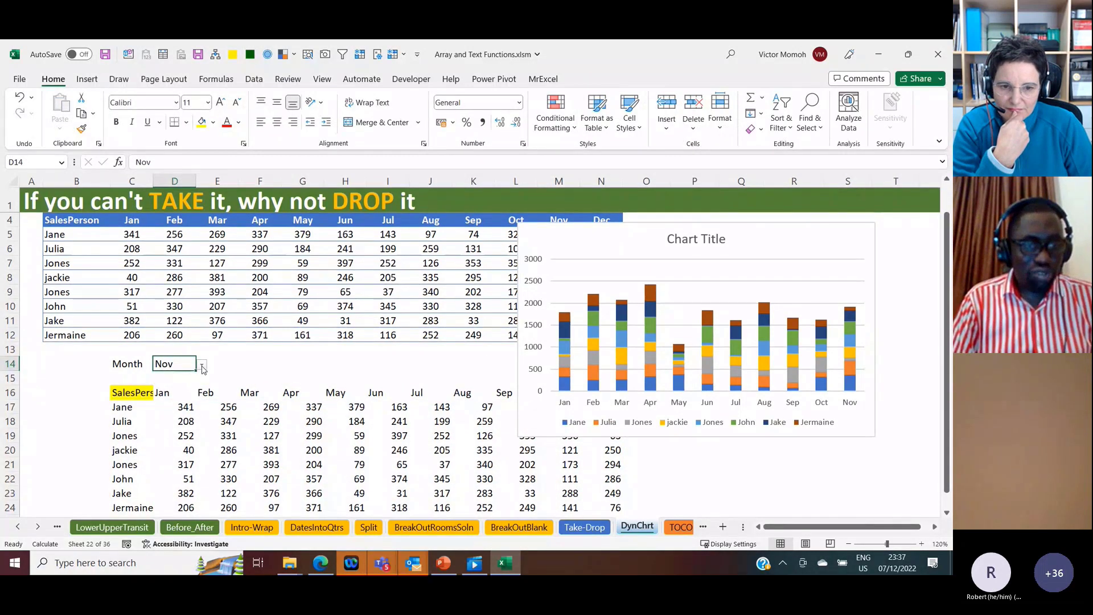
left_click(202, 366)
left_click(164, 408)
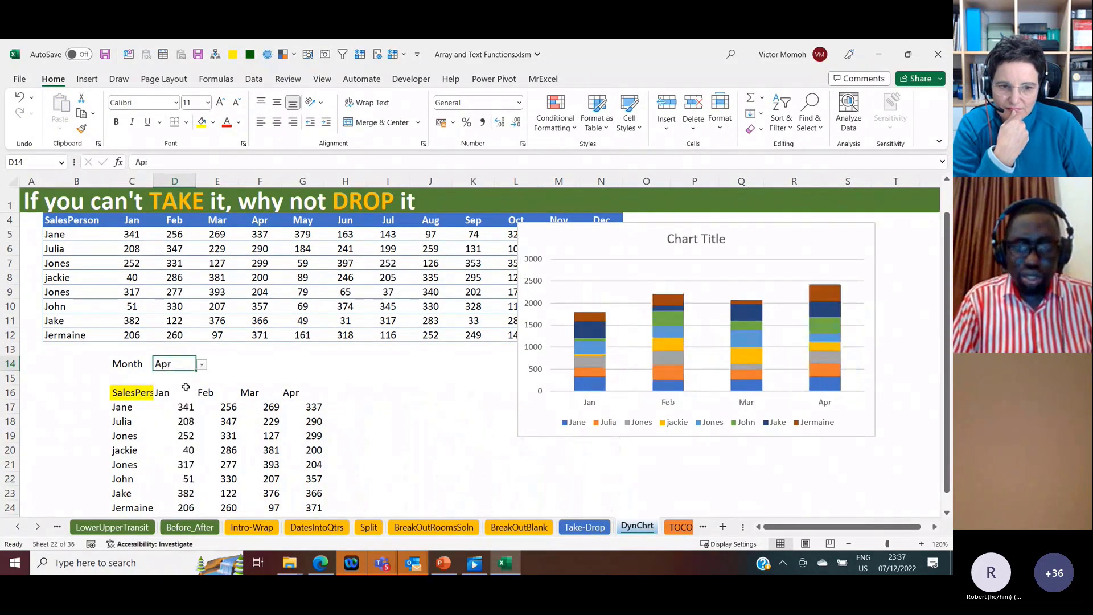
left_click(203, 368)
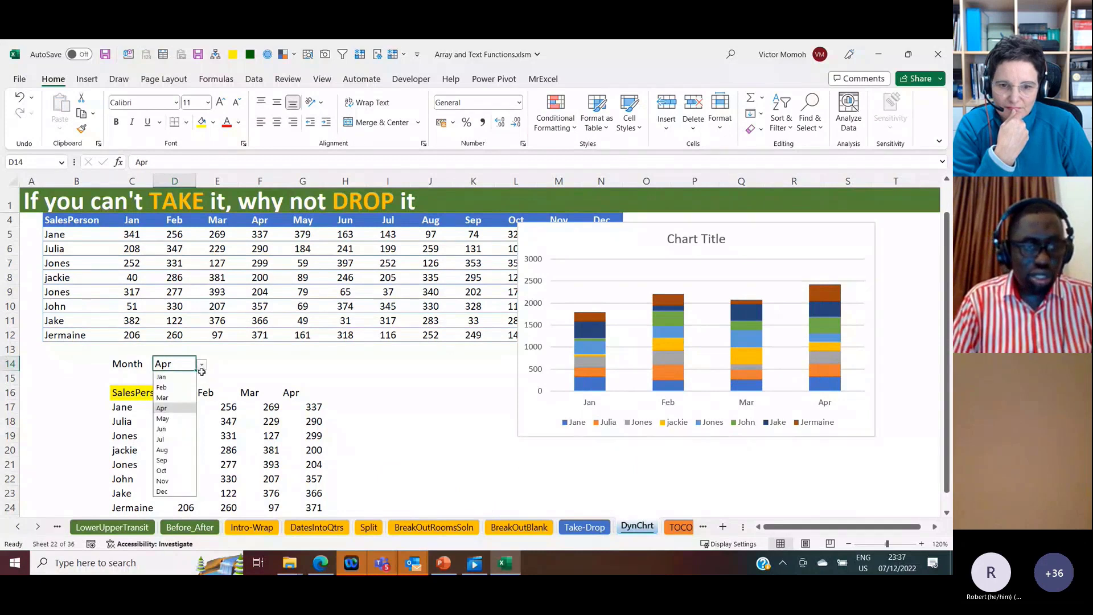
left_click(161, 430)
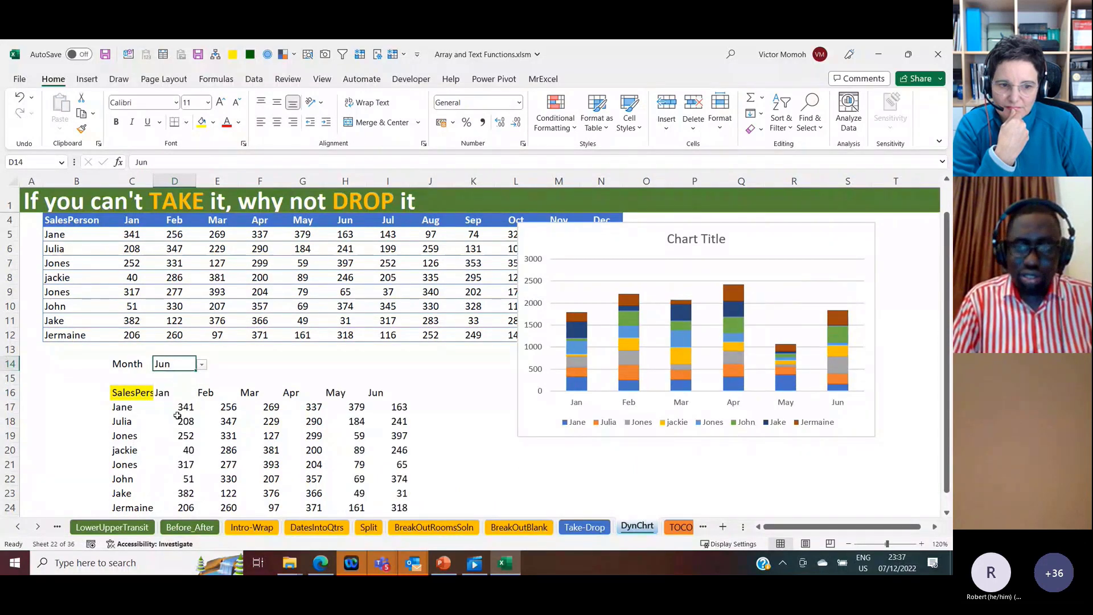
left_click(201, 366)
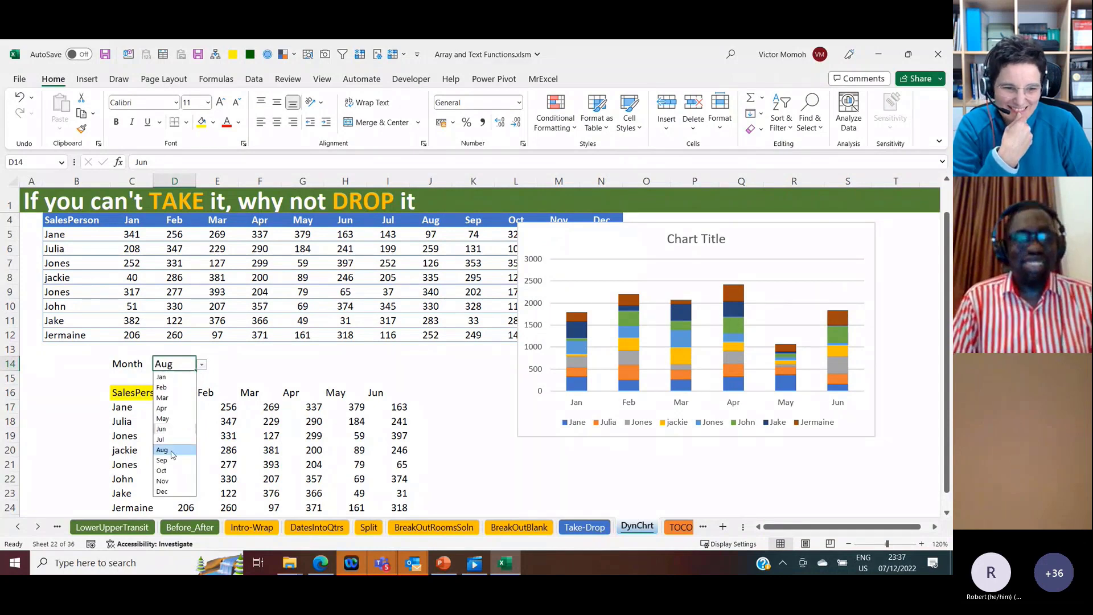
left_click(172, 451)
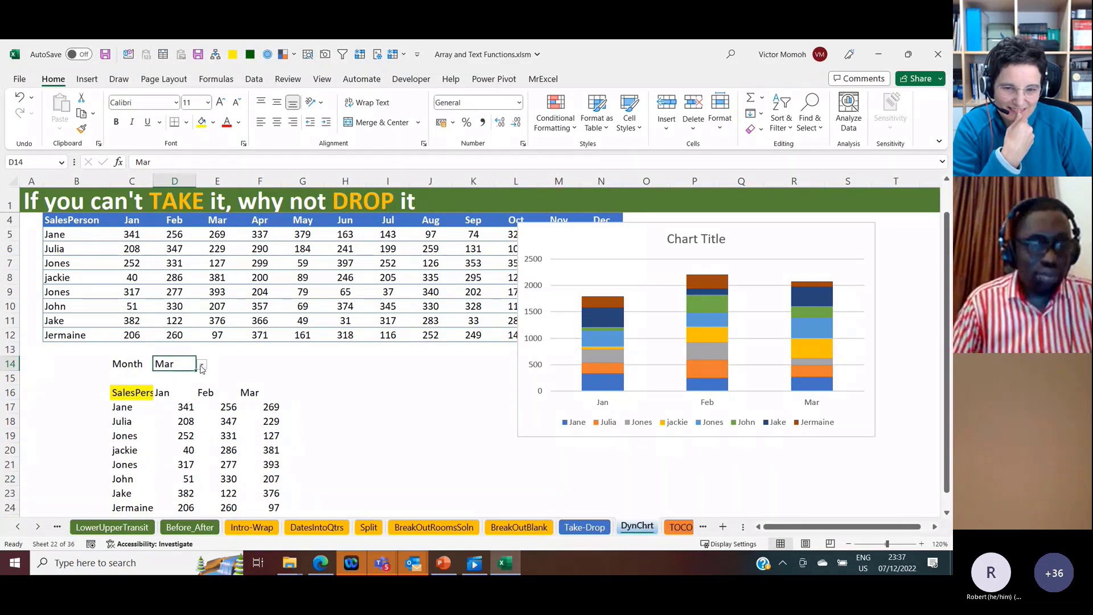
Step: Extend the charted period by setting the month in D14 to Aug and to Dec
left_click(201, 366)
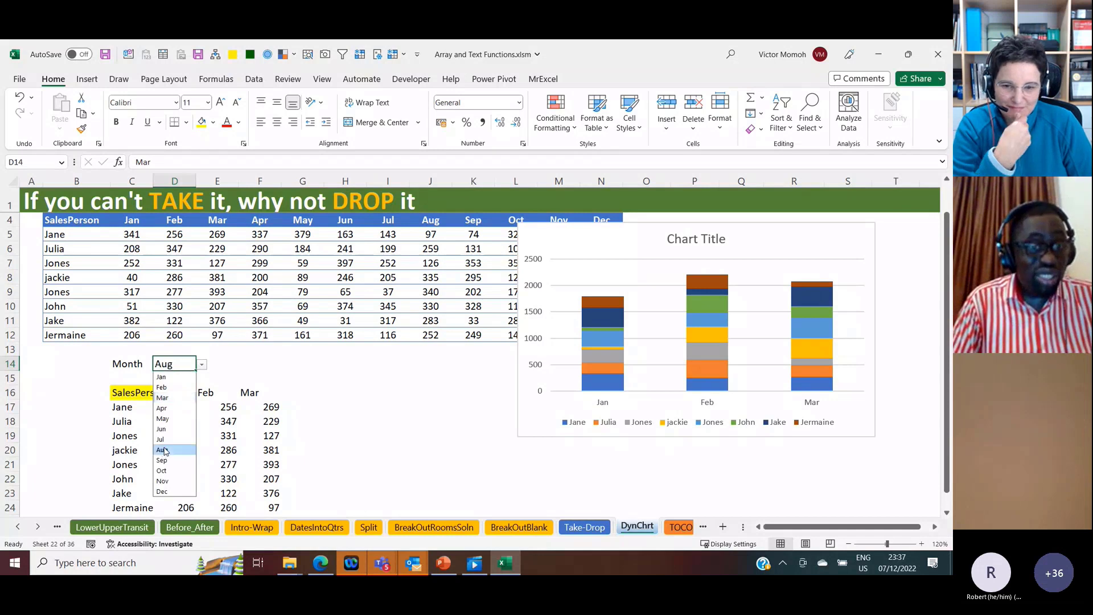
left_click(164, 450)
left_click(202, 365)
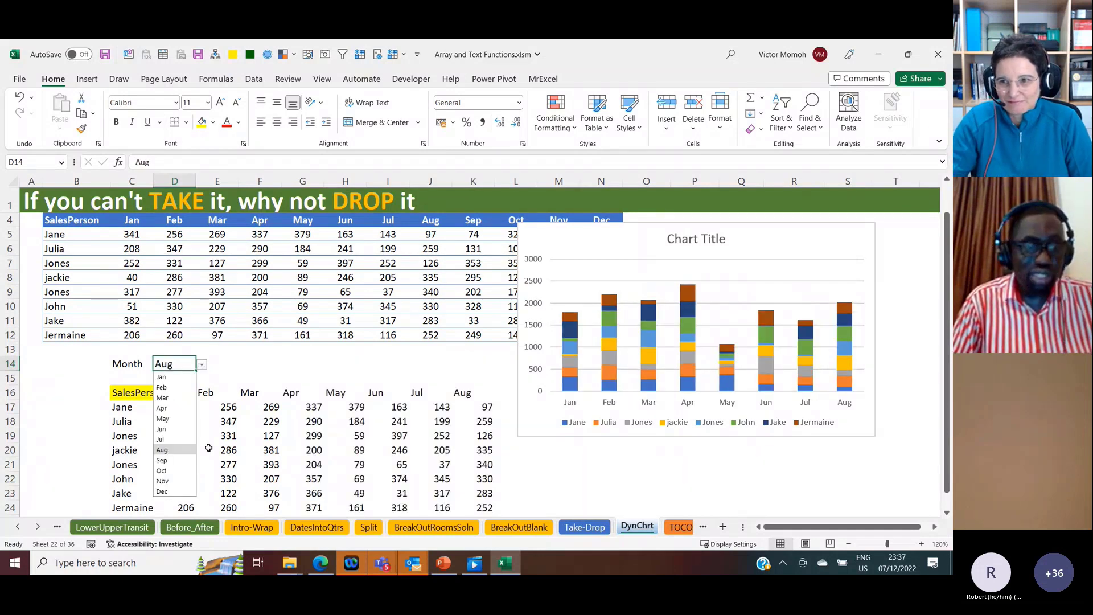
left_click(163, 491)
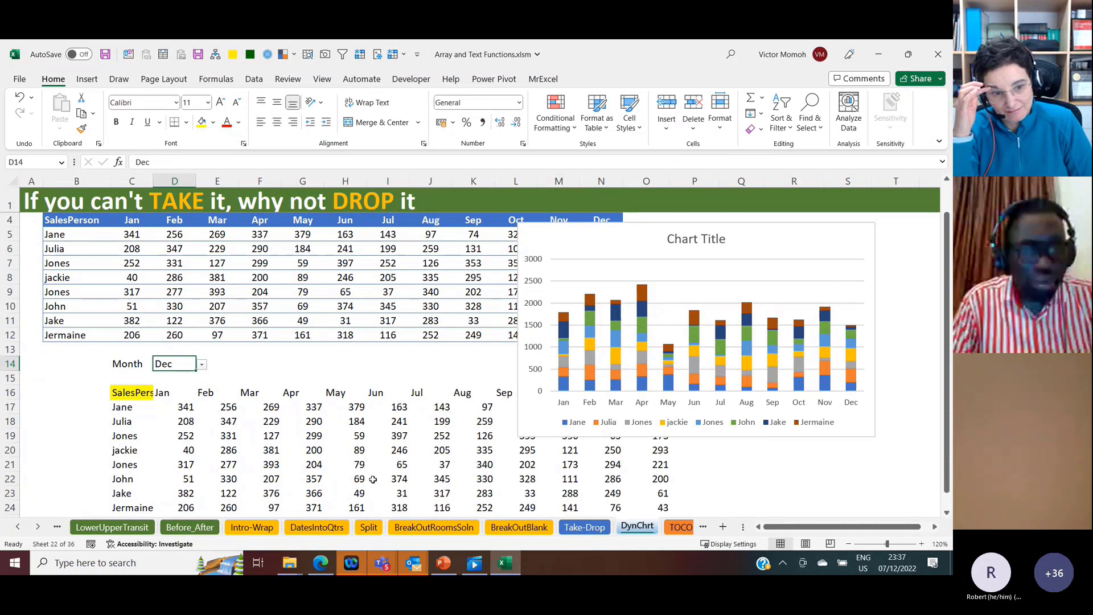
Step: Shorten the charted period to Apr in D14, and leave the month set to Jun
left_click(201, 365)
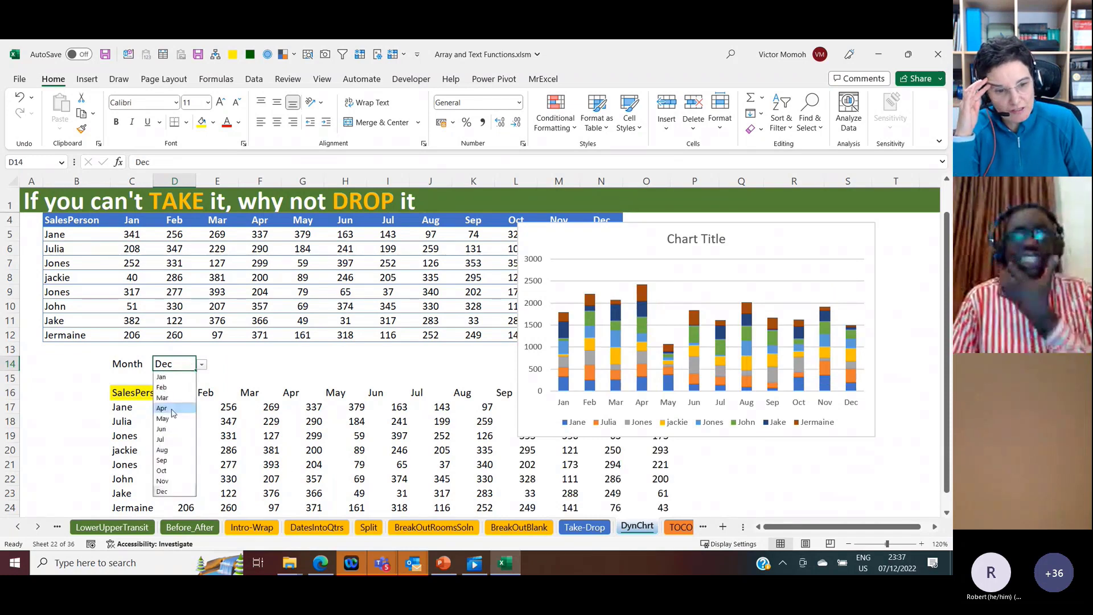
left_click(171, 408)
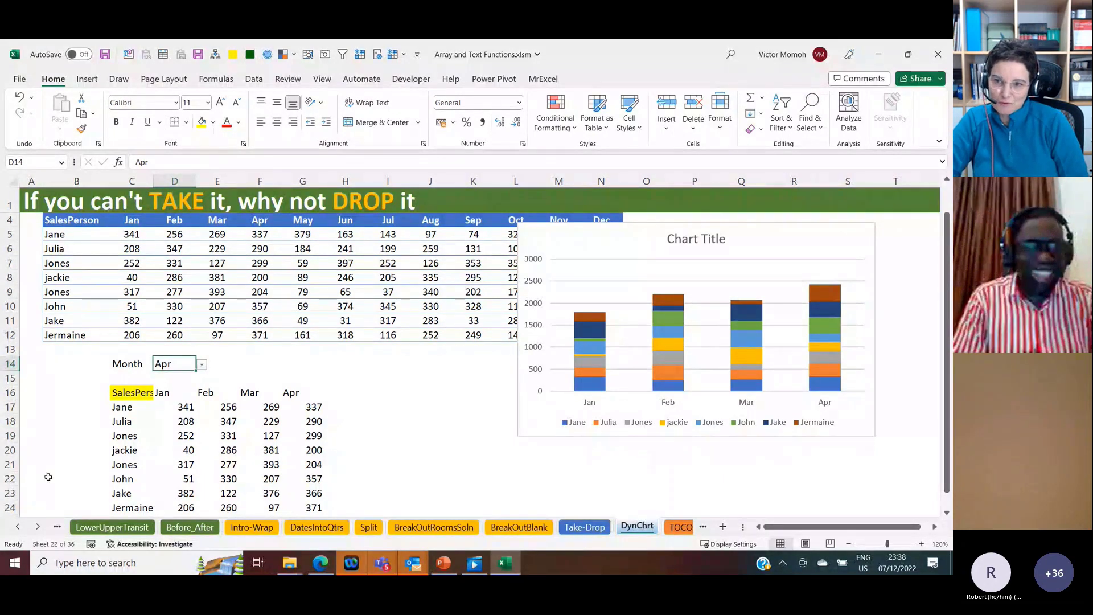
left_click(202, 364)
left_click(177, 432)
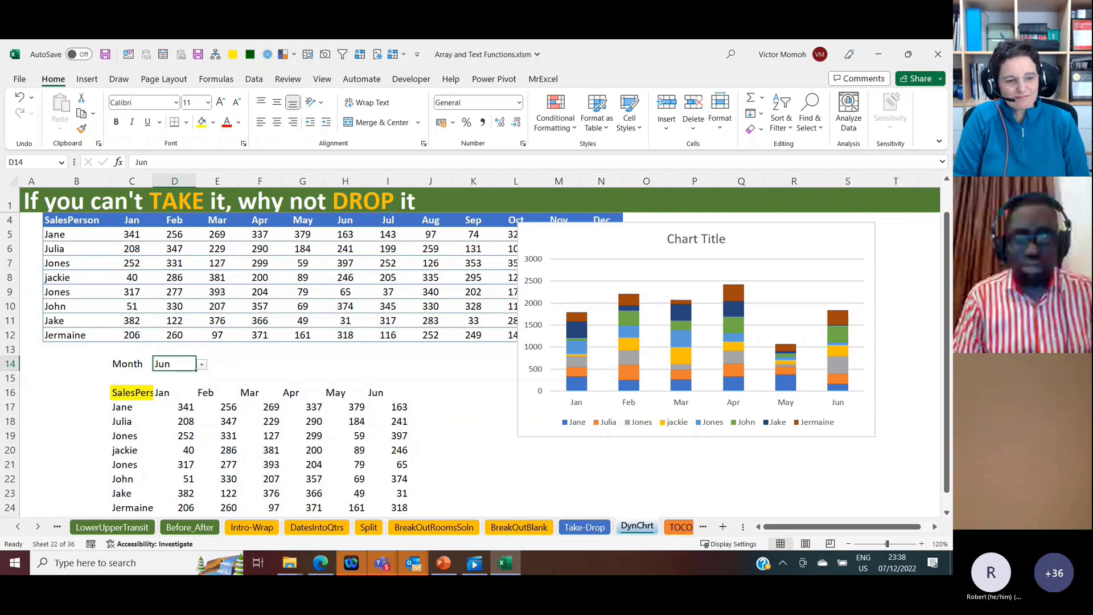
Step: Open the TOCOL sheet and select D4, the first entry under Group 1
left_click(680, 528)
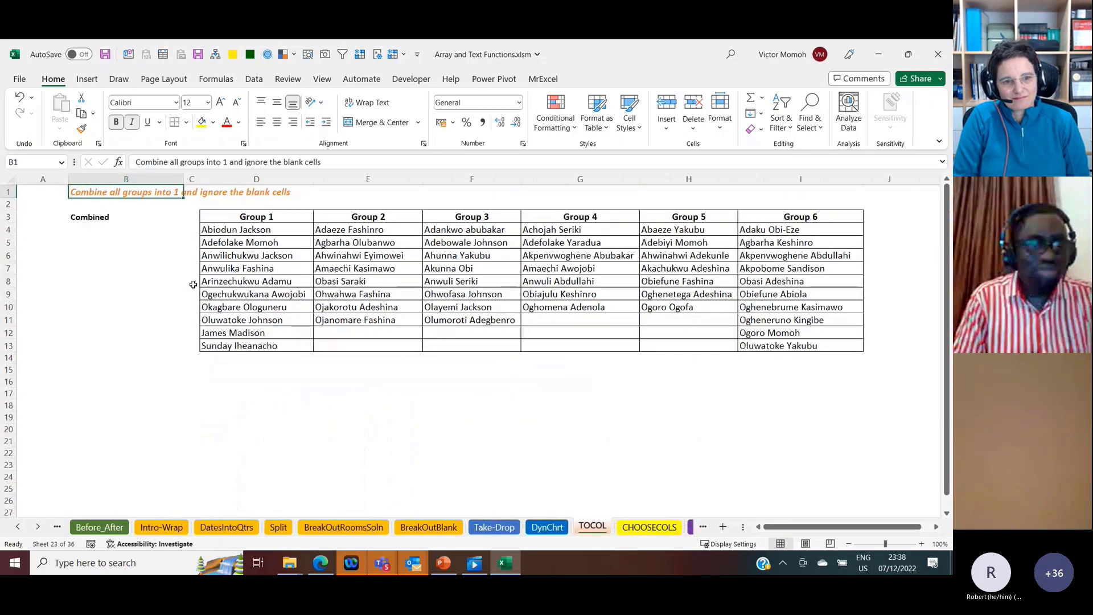
left_click(96, 227)
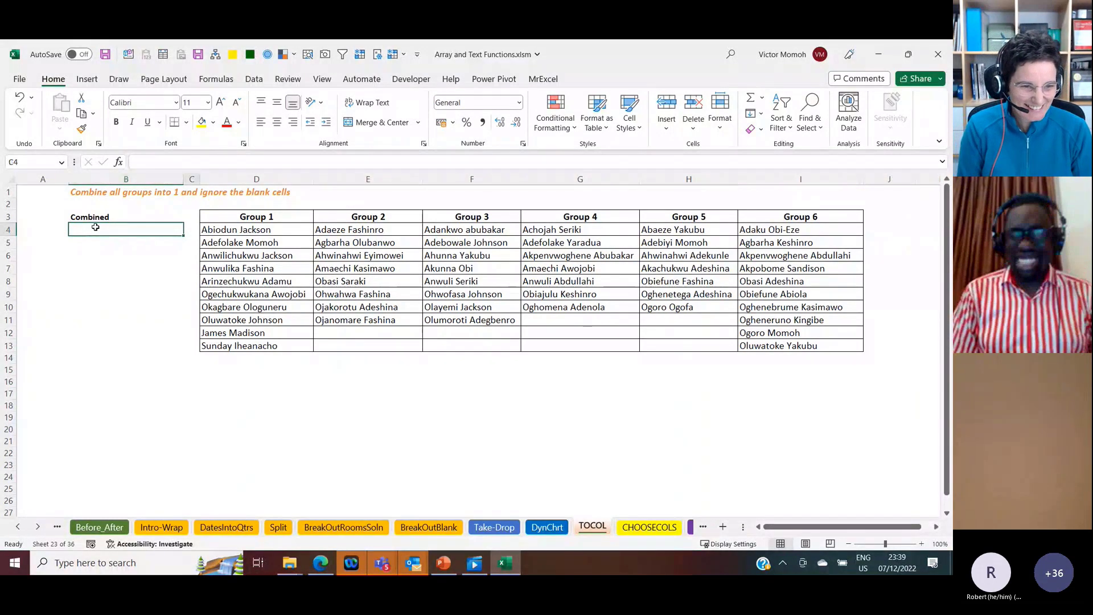
key("Right")
key("Right")
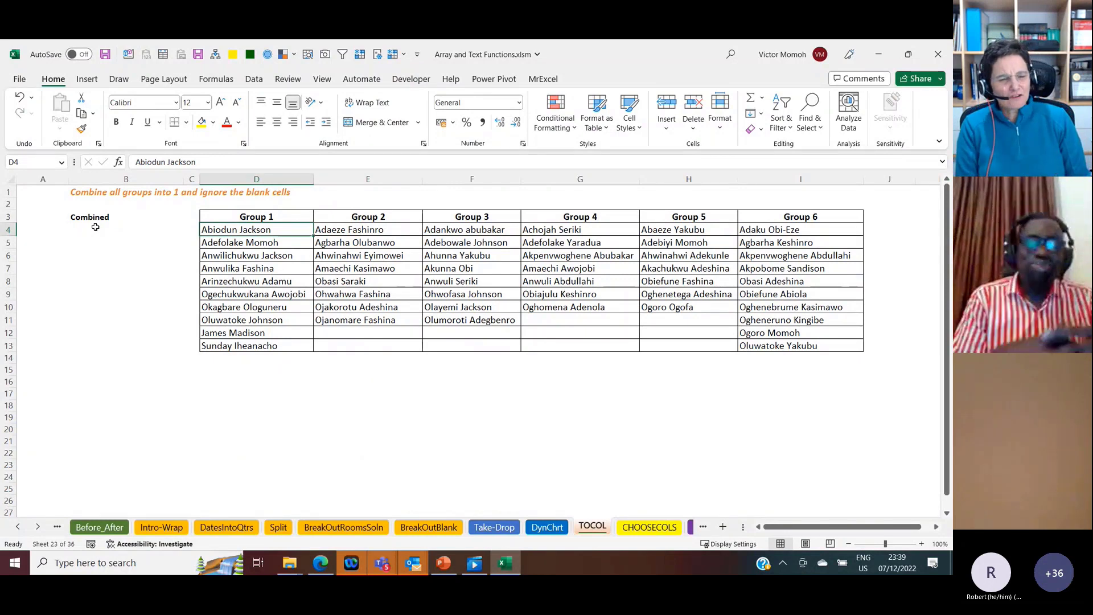
Step: Enter a TOCOL formula in B4 under Combined that stacks the group range D4:I13 into one column
key("Left")
key("Left")
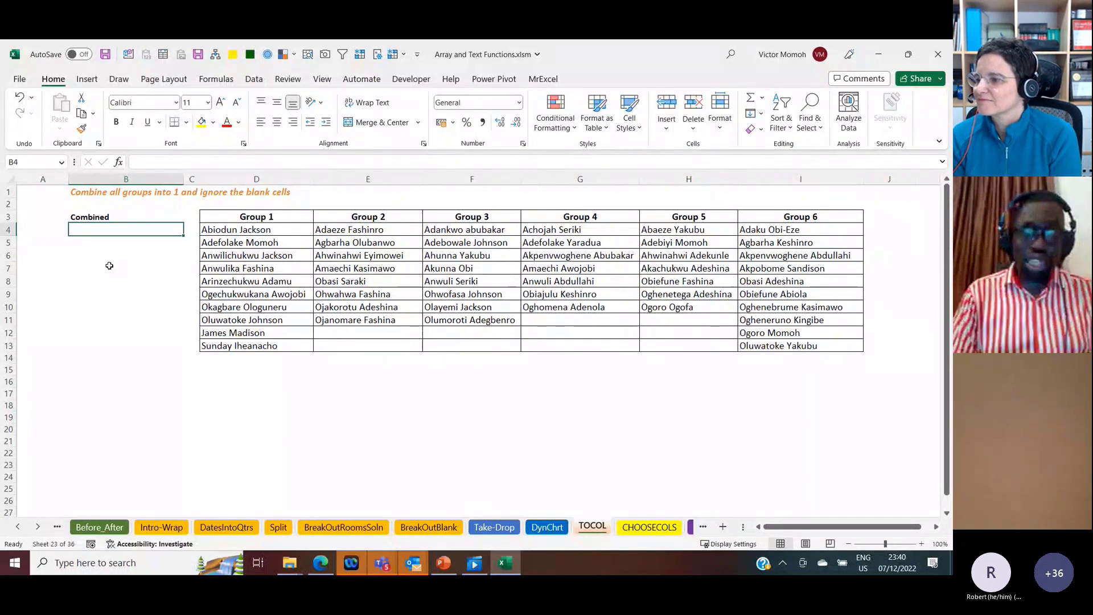
type("=tocol")
key("Tab")
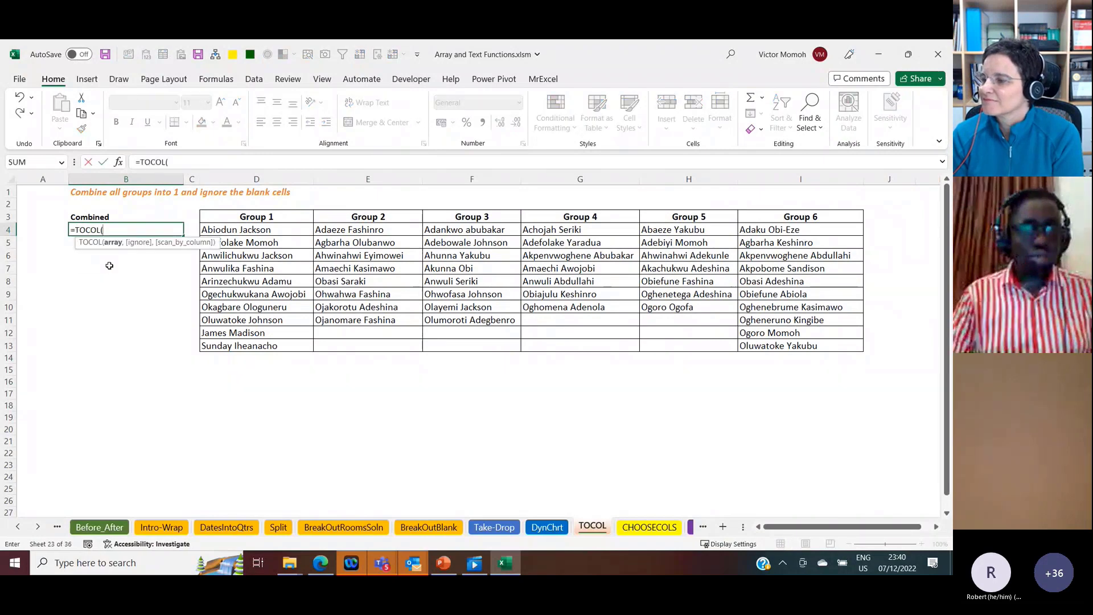
key("Right")
key("Right")
key("ctrl+shift+Down")
key("ctrl+shift+Right")
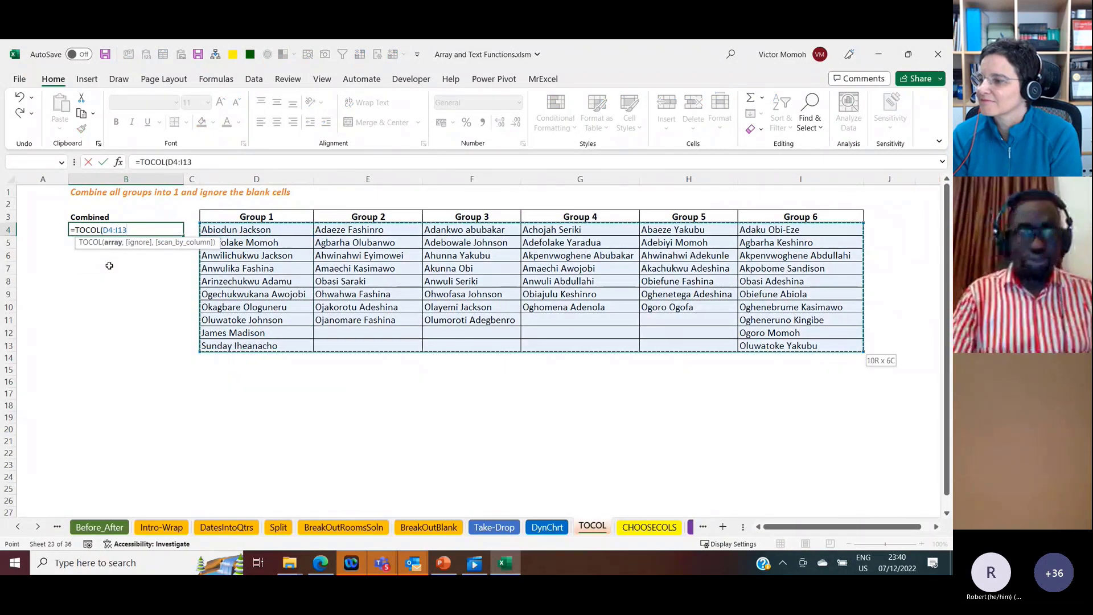
key("ctrl+Return")
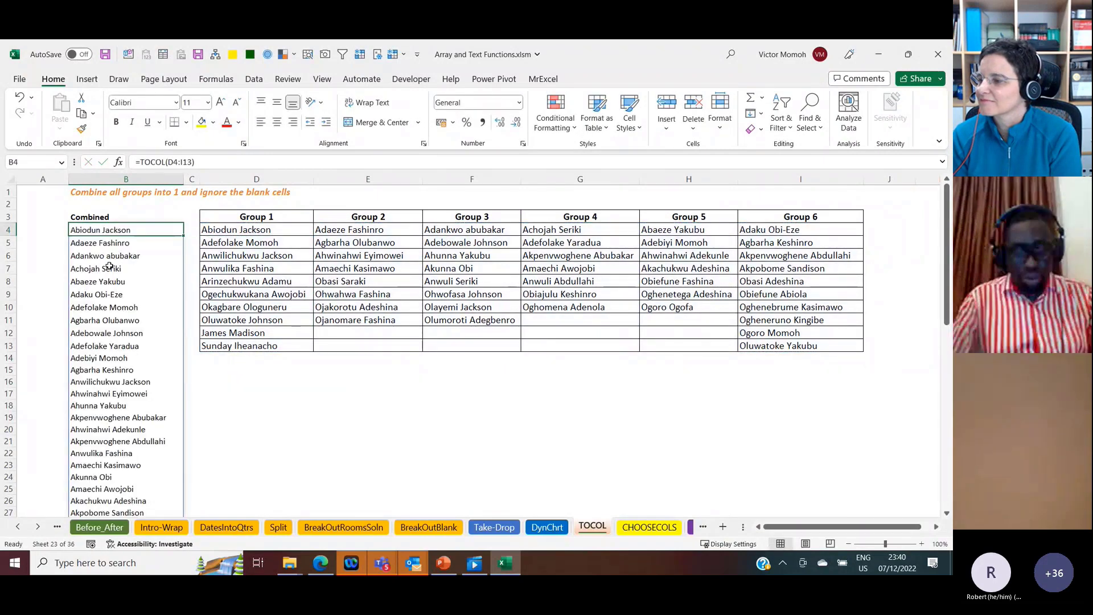
Step: Examine the end of the combined list in column B for how blank group cells are handled, and return to B4
key("ctrl+Down")
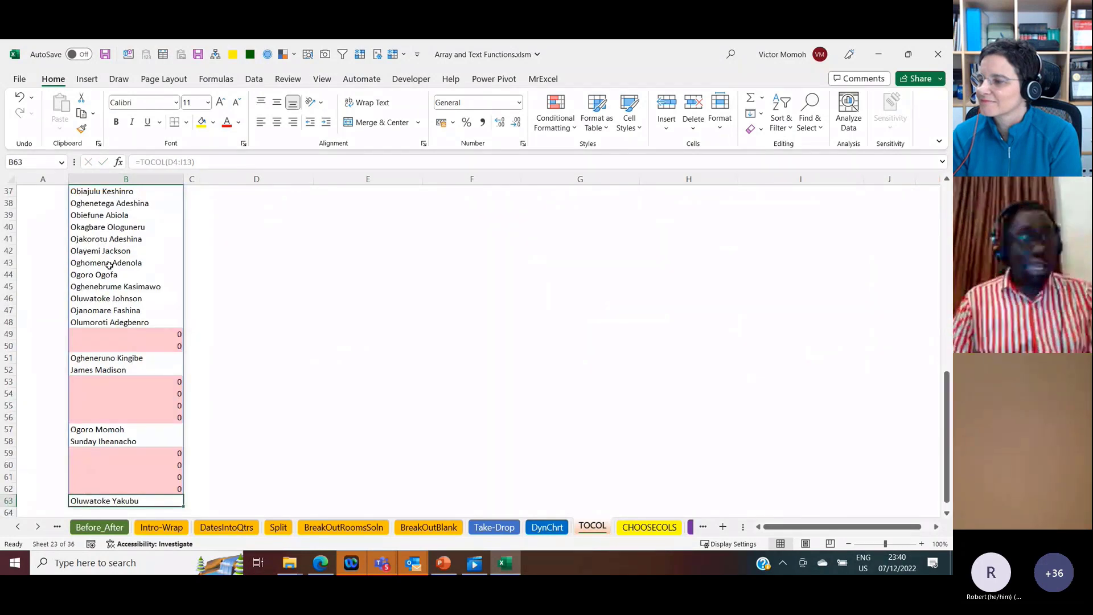
key("Up")
key("Up")
key("Up")
key("Up")
key("Up")
key("Up")
key("Up")
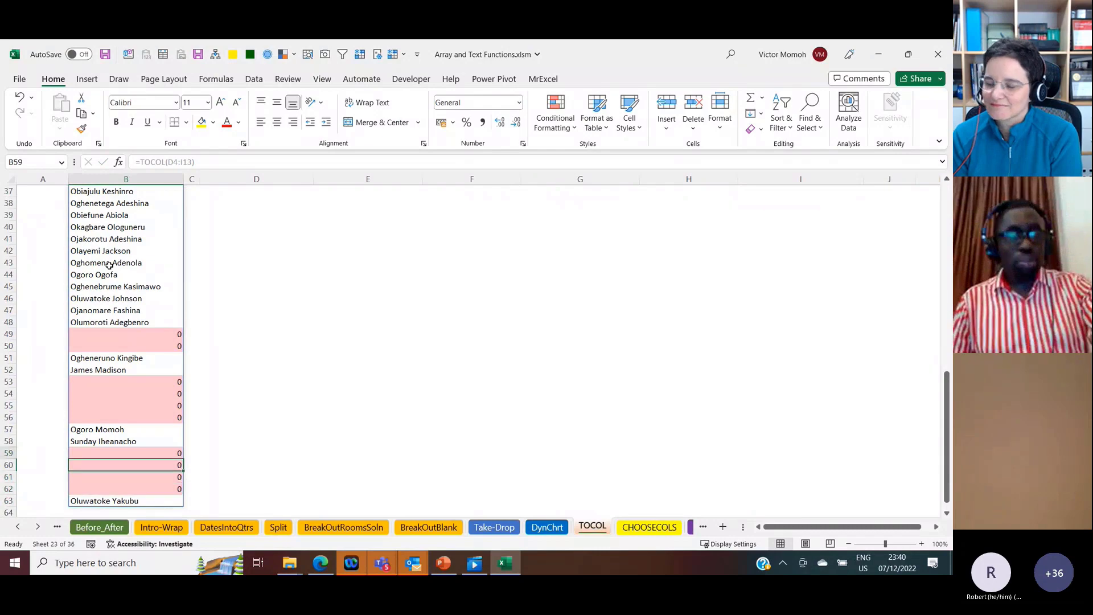
key("ctrl+Up")
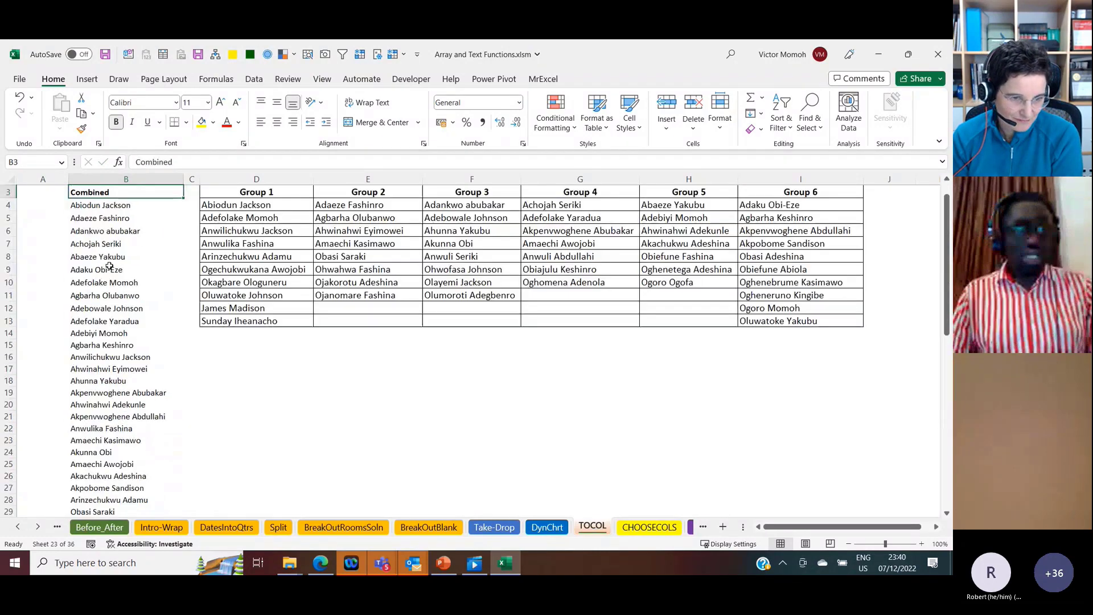
key("Down")
key("Down")
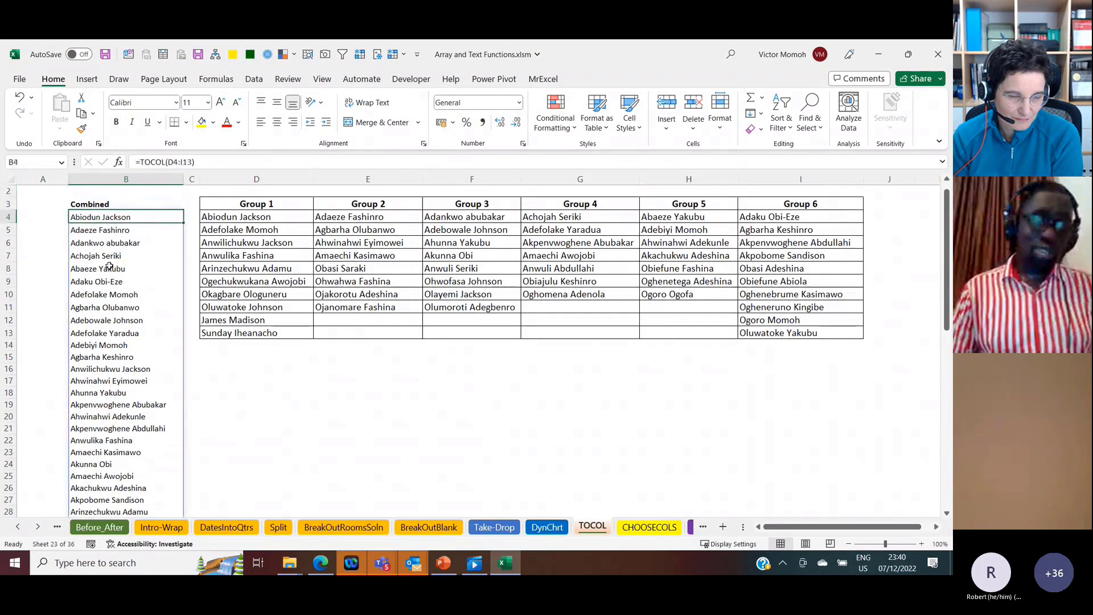
Step: Set the ignore argument of the TOCOL formula in B4 to 1 to ignore blanks, and check the end of the list
left_click(191, 163)
type(",")
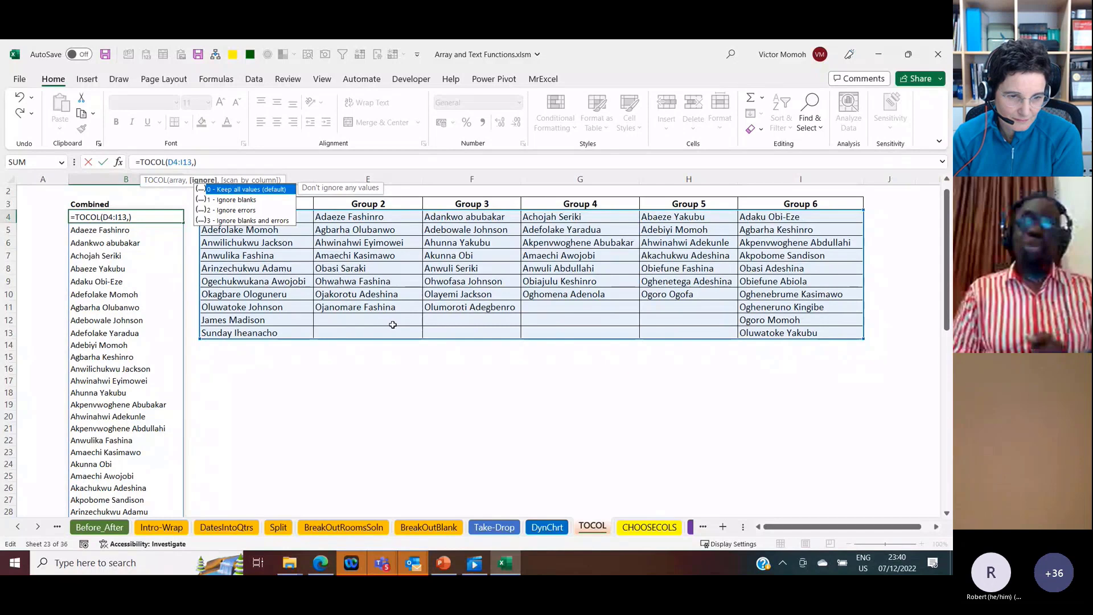
double_click(251, 200)
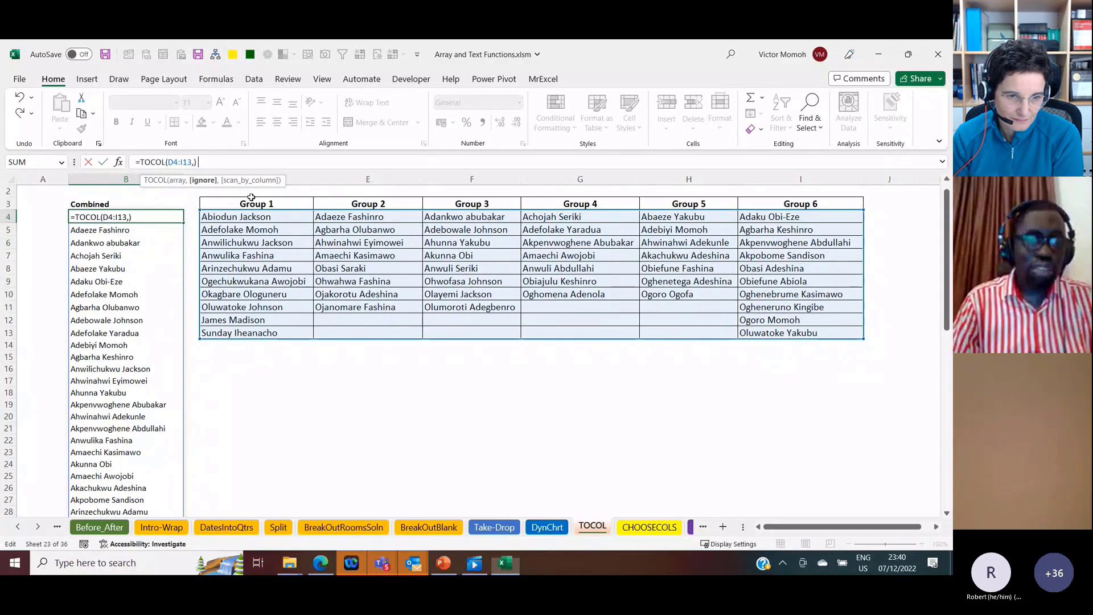
type("1")
key("Return")
key("ctrl+Down")
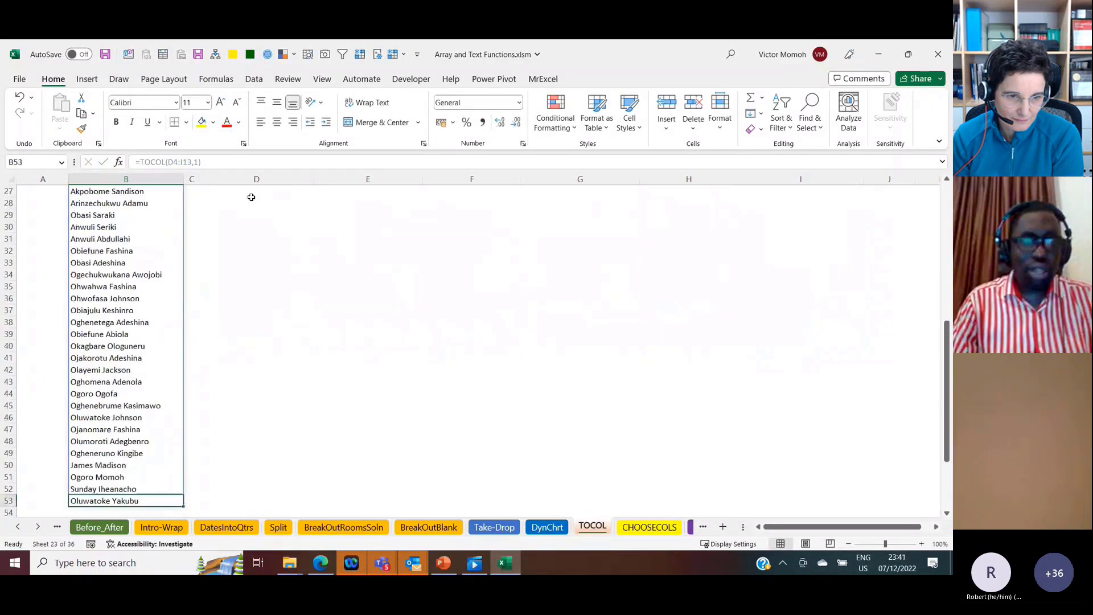
key("ctrl+Up")
key("Down")
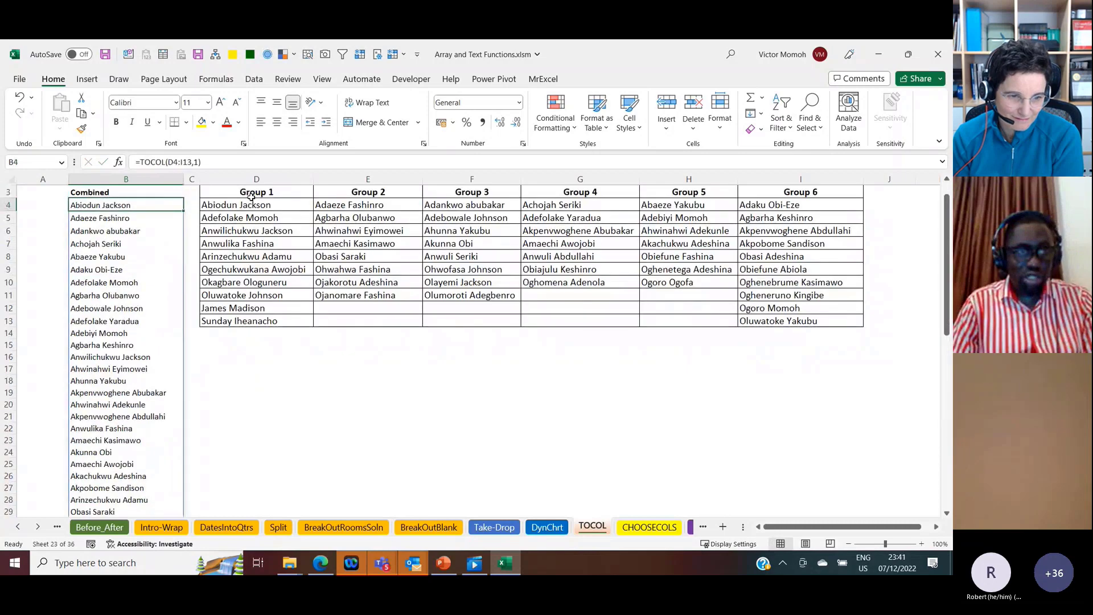
Step: Undo the ignore argument in the TOCOL formula, review the end of the list, and return to B4
key("ctrl+z")
key("Down")
key("Down")
key("Down")
key("Down")
key("Down")
key("Down")
key("Down")
key("Down")
key("Down")
key("Down")
key("Down")
key("Down")
key("Down")
key("Down")
key("Down")
key("Down")
key("Down")
key("Down")
key("Down")
key("Down")
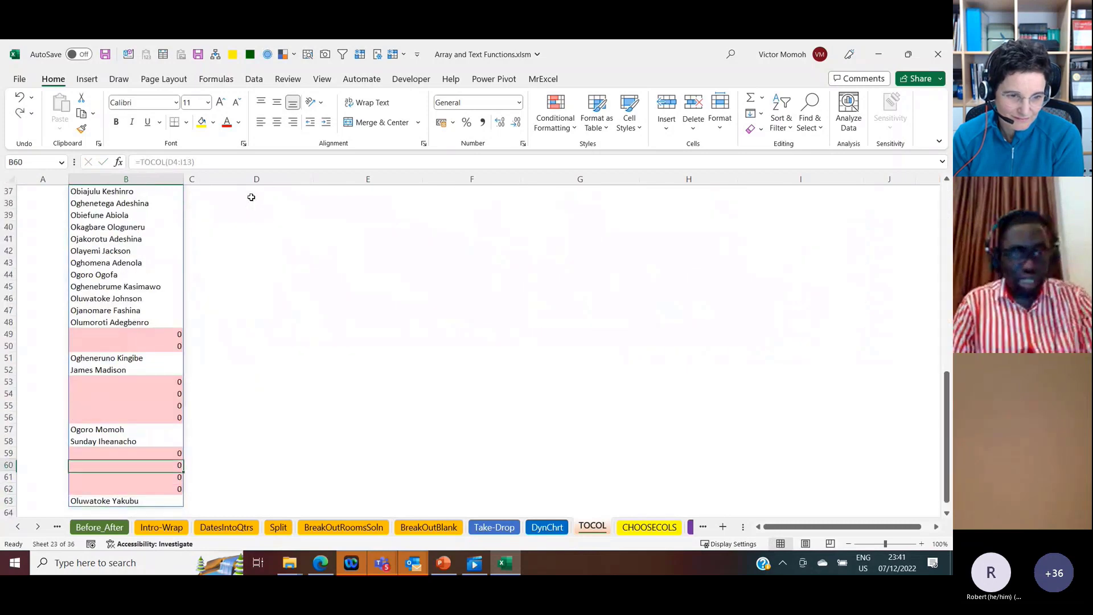
key("Up")
key("ctrl+Up")
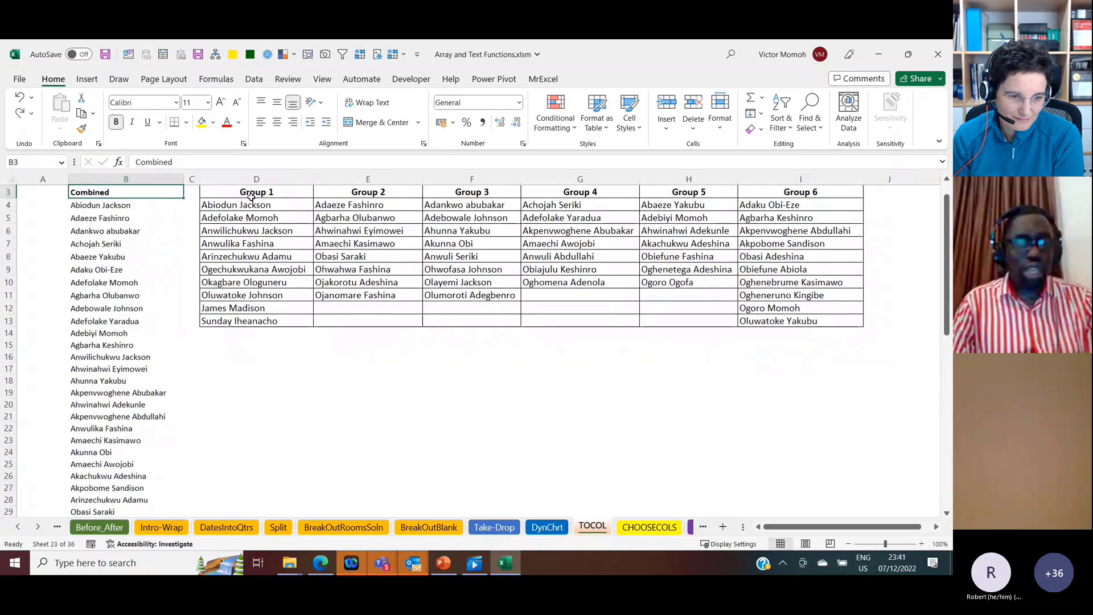
key("Down")
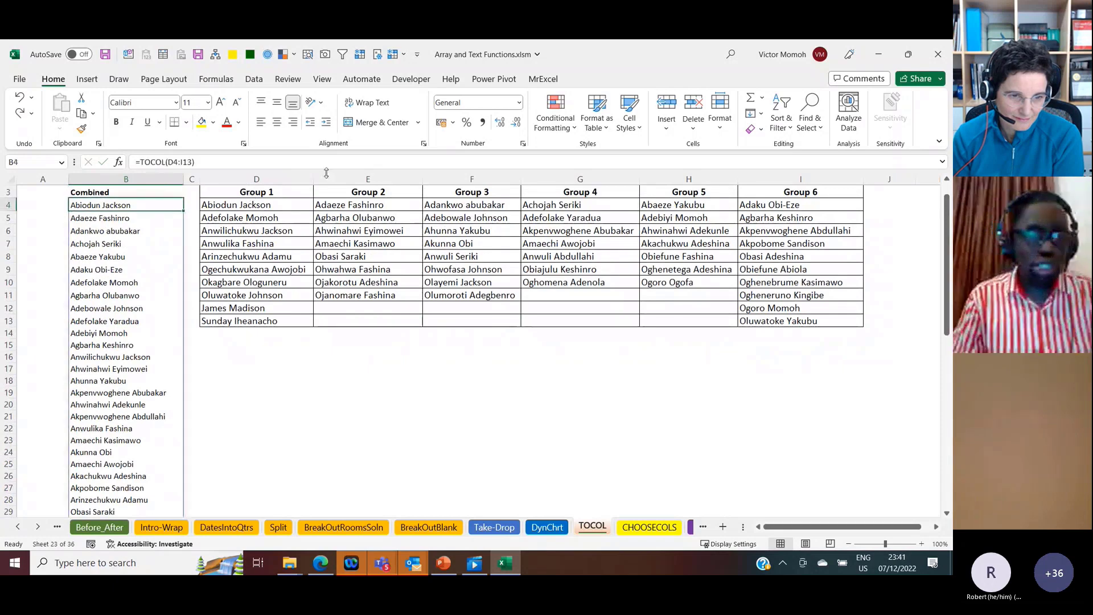
Step: Change the formula in B4 to =TOCOL(D4:I13,1) so that blank cells are ignored
left_click(208, 161)
key("BackSpace")
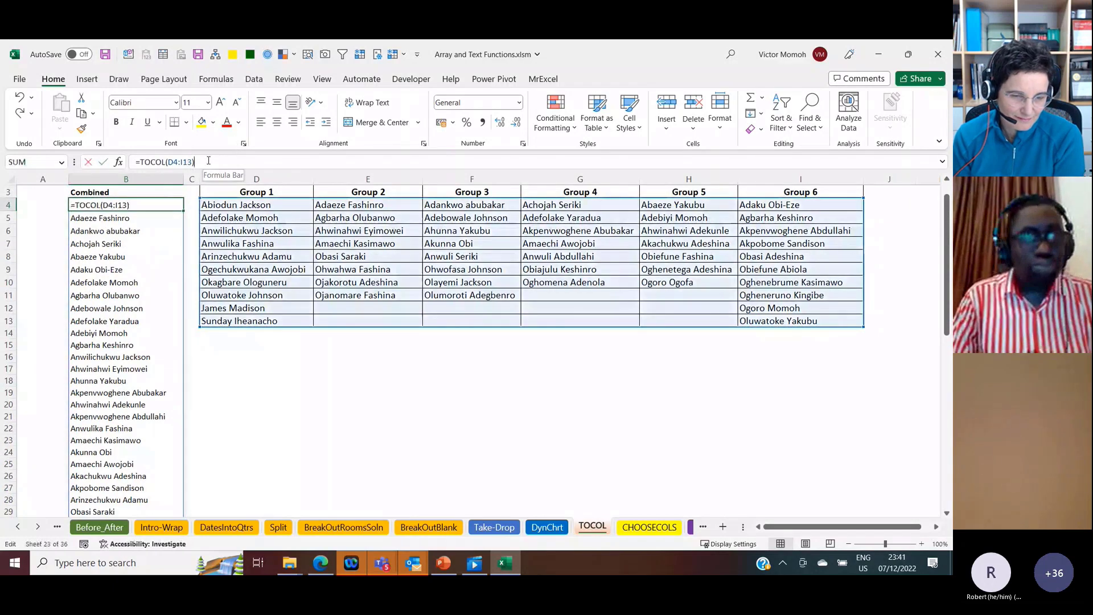
type(",1")
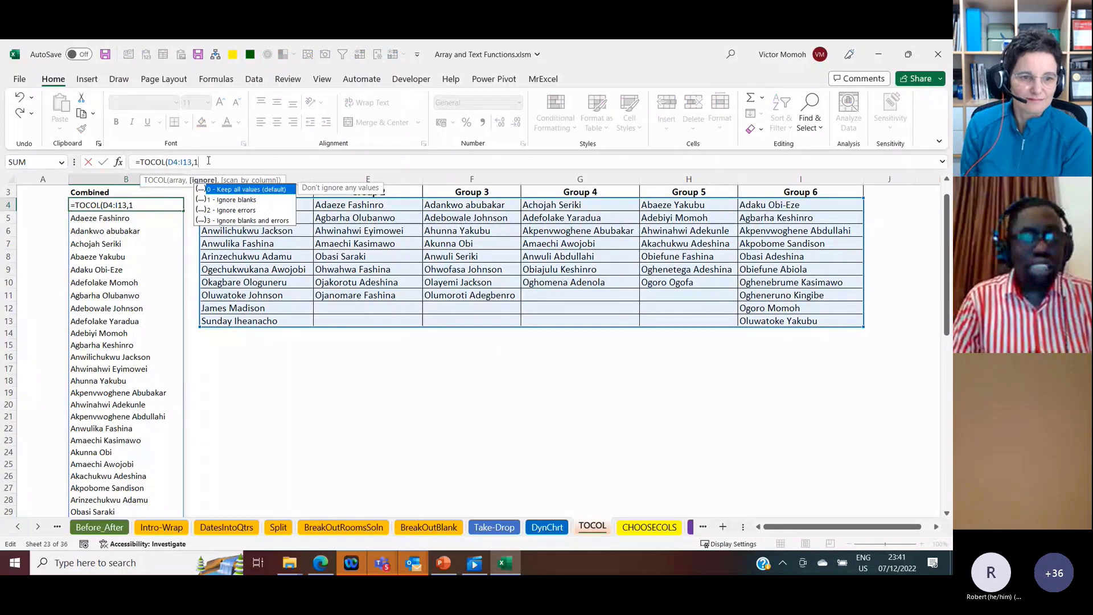
type(")")
key("Return")
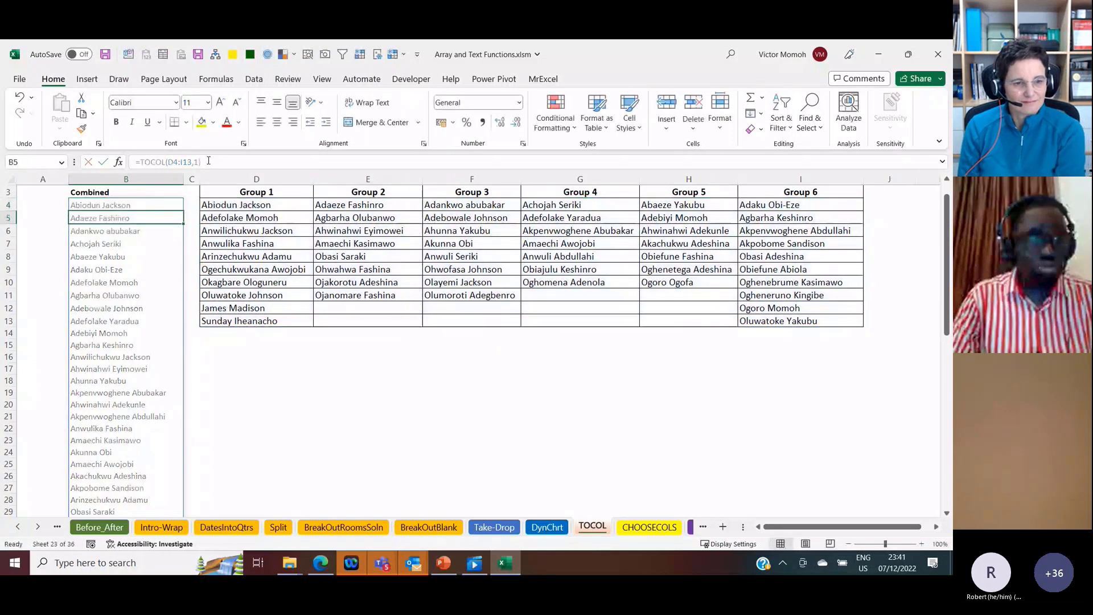
key("Up")
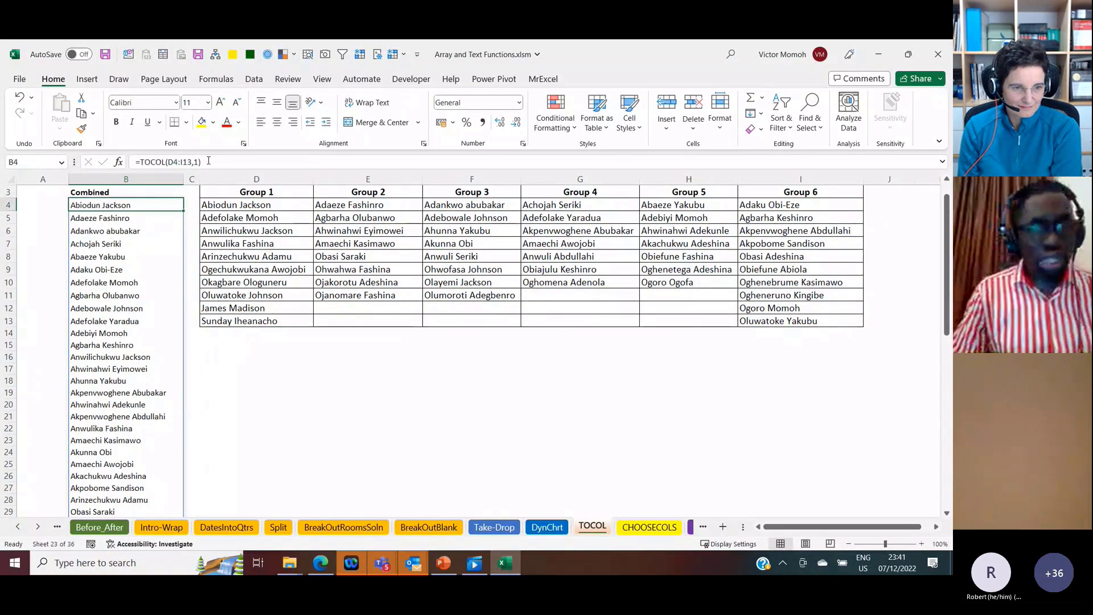
Step: Trace the scan order across row 4 from Group 1 to Group 6 and on to row 5, against the combined list
left_click(234, 207)
key("Right")
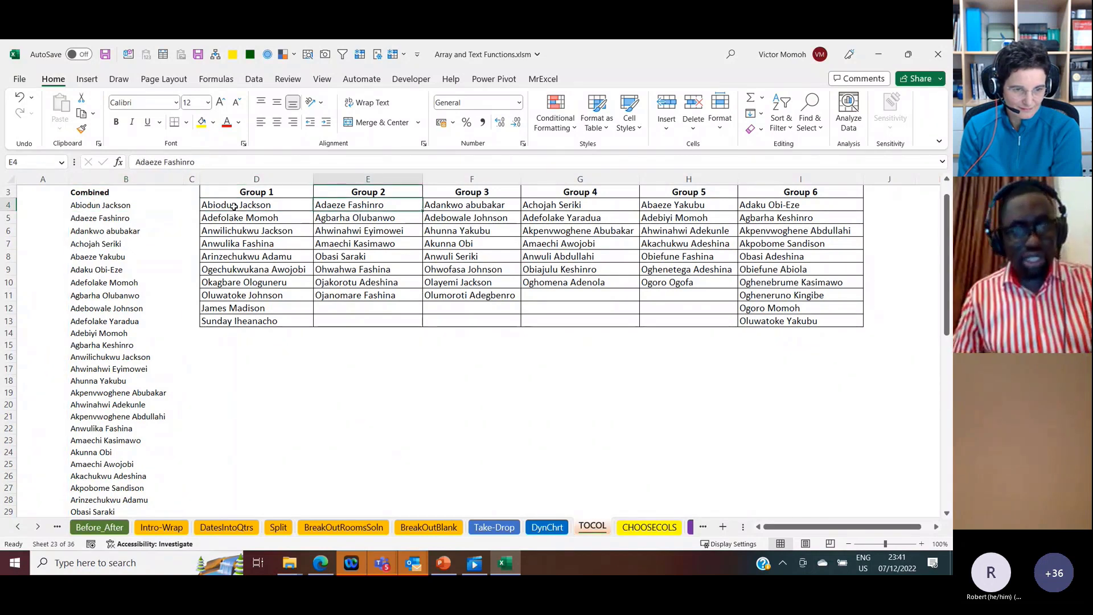
key("Right")
key("Right")
key("Left")
key("Left")
key("Left")
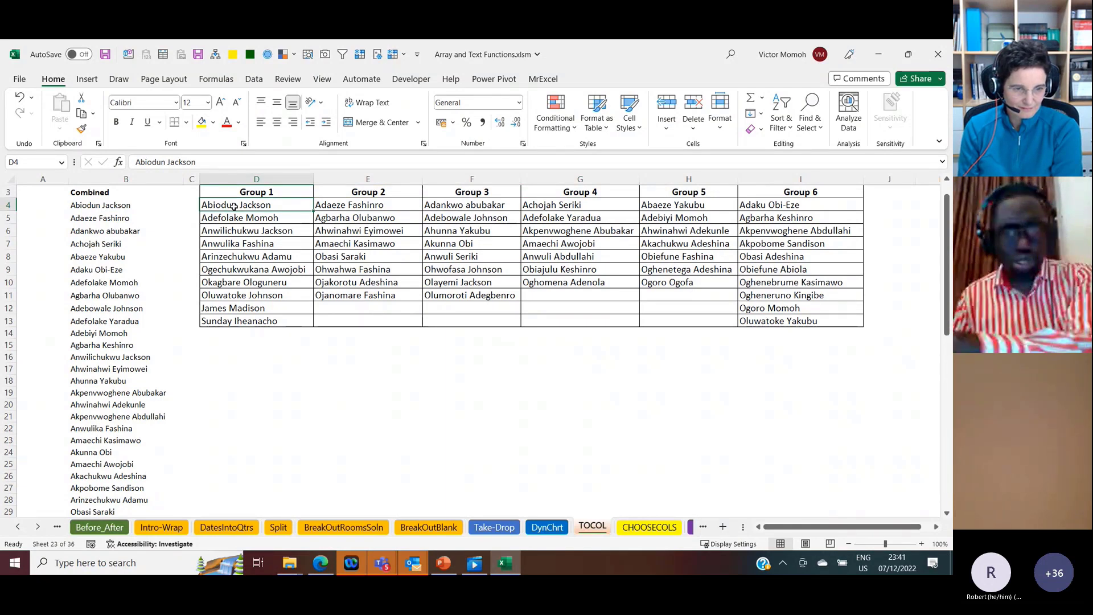
key("ctrl+Right")
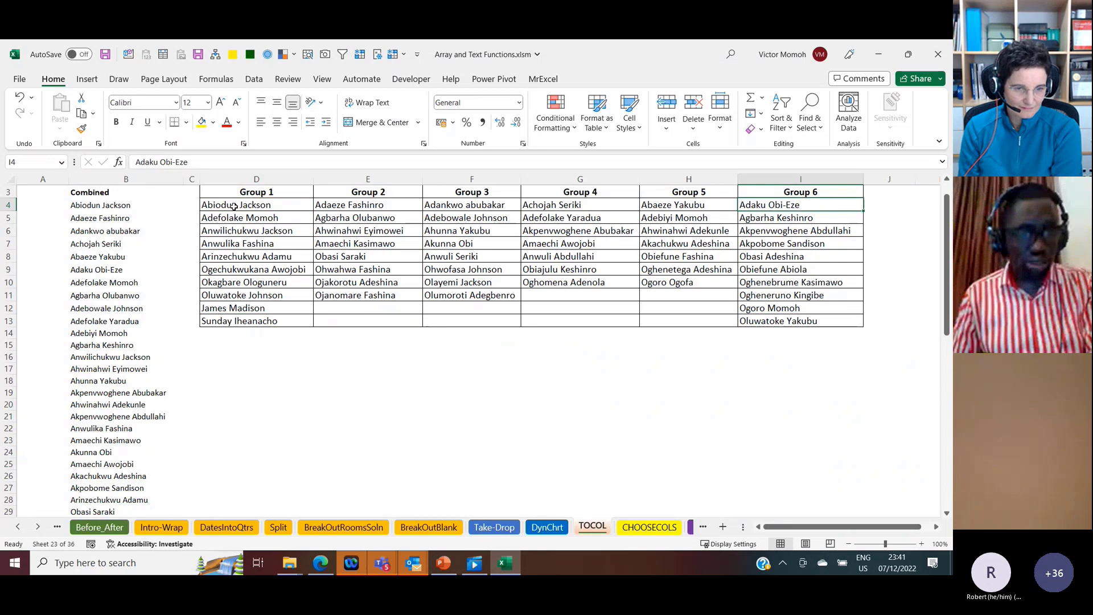
key("Right")
key("Home")
key("Down")
key("Right")
key("Right")
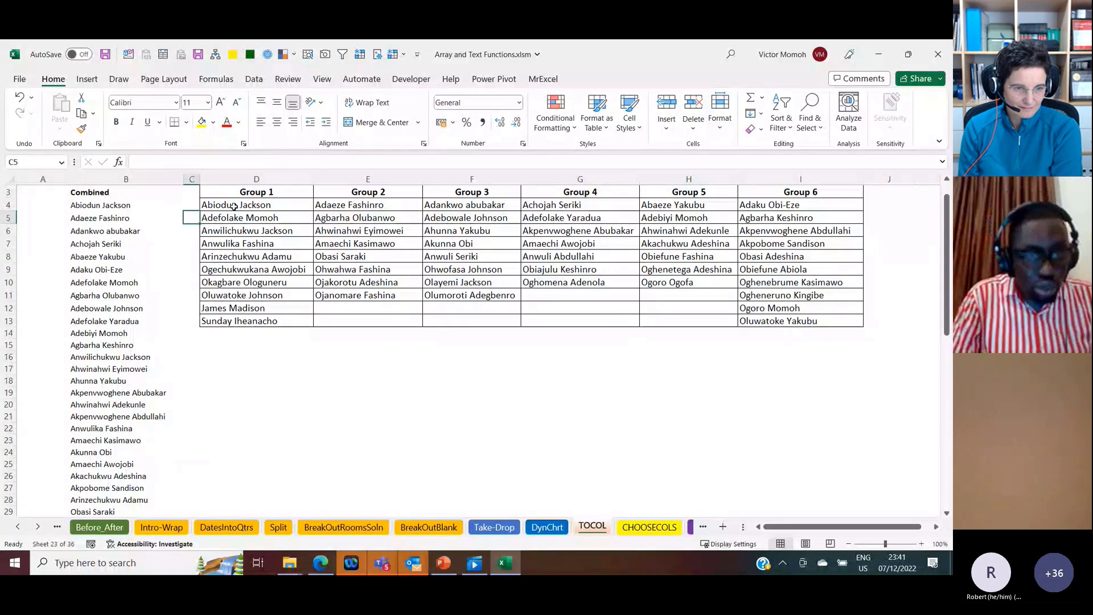
key("Right")
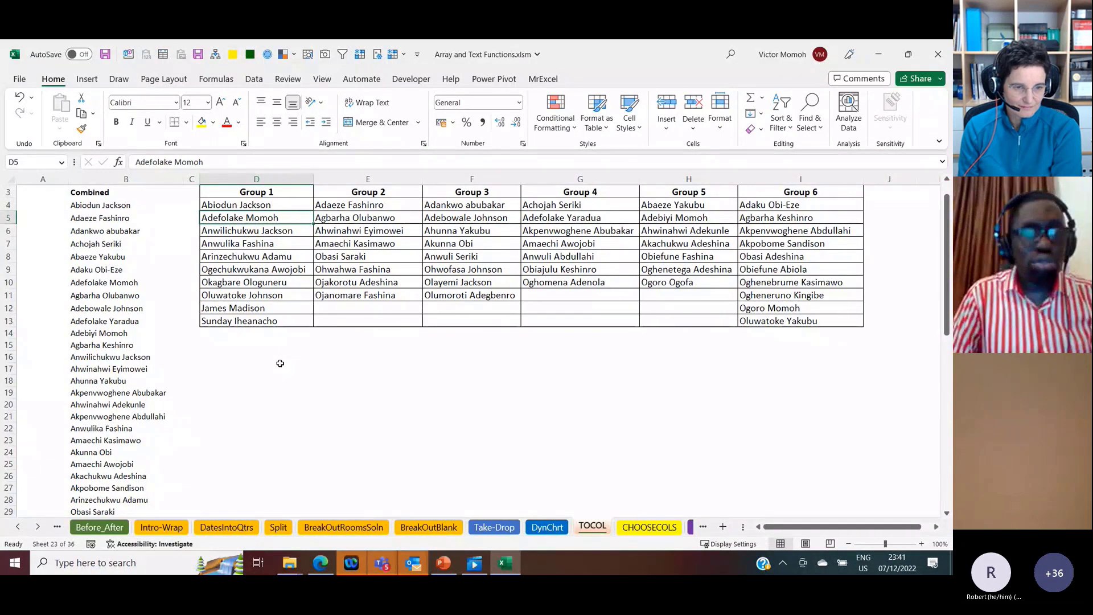
Step: Set the scan_by_column argument of the TOCOL formula in B4 to TRUE, and select D4:D9 under Group 1 for comparison
left_click(125, 205)
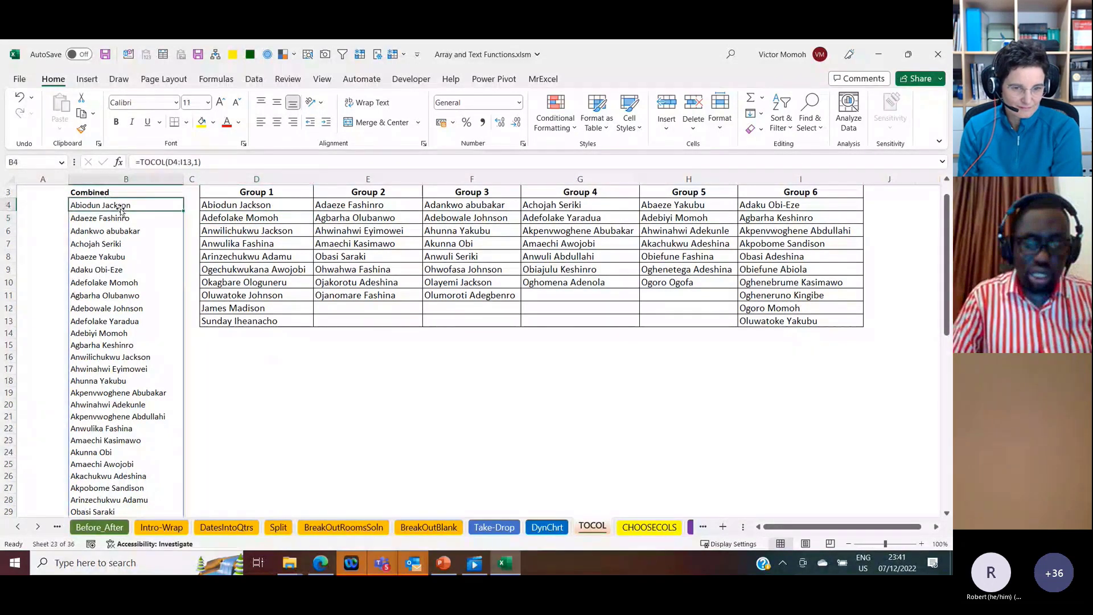
left_click(199, 162)
type(",")
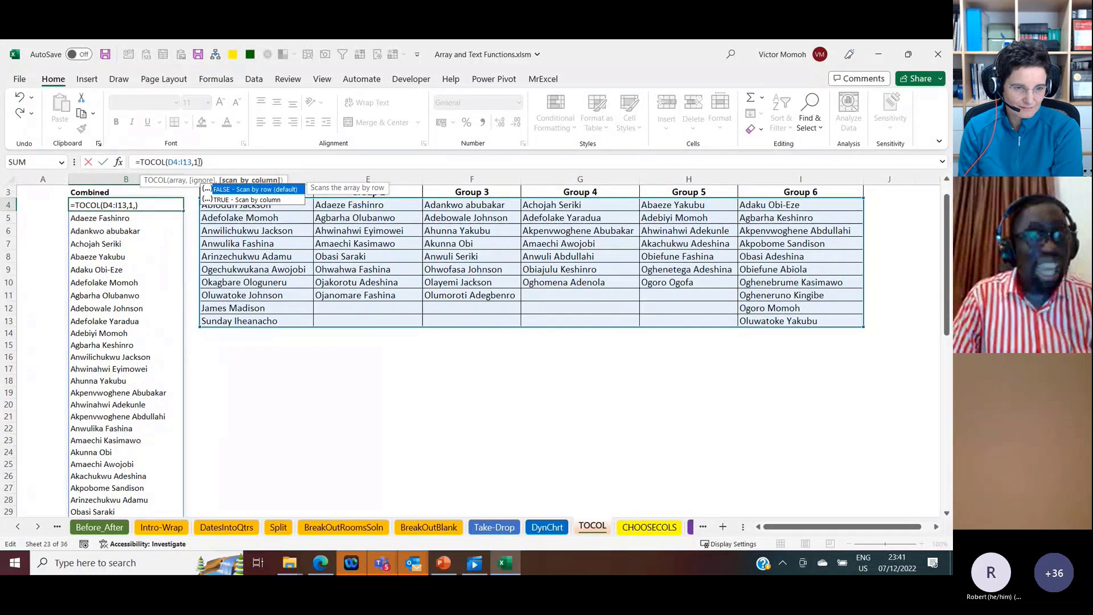
key("Down")
key("Tab")
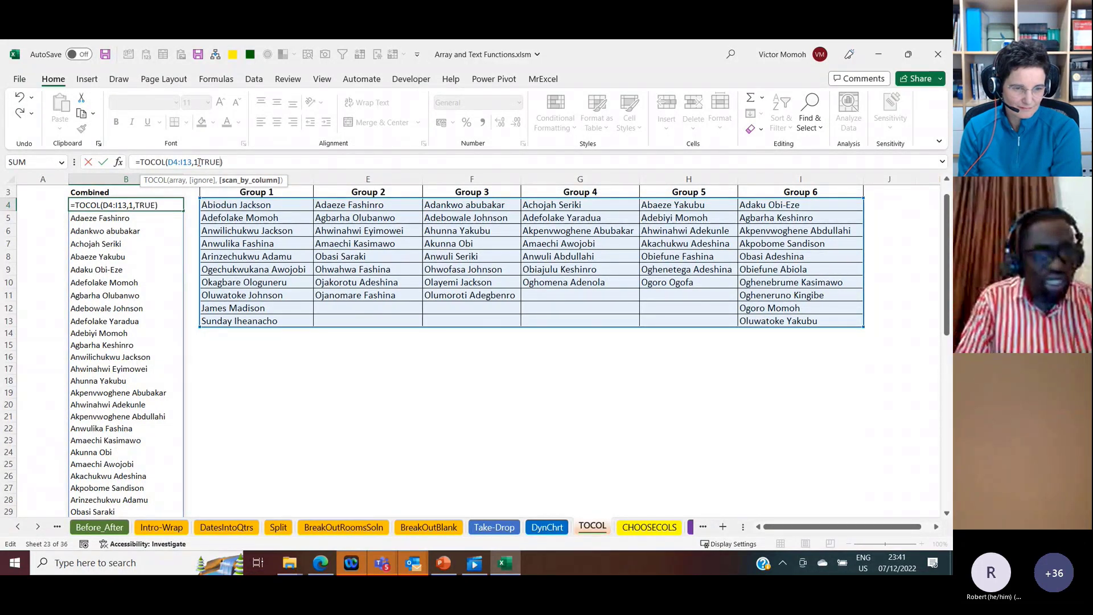
key("Return")
key("Up")
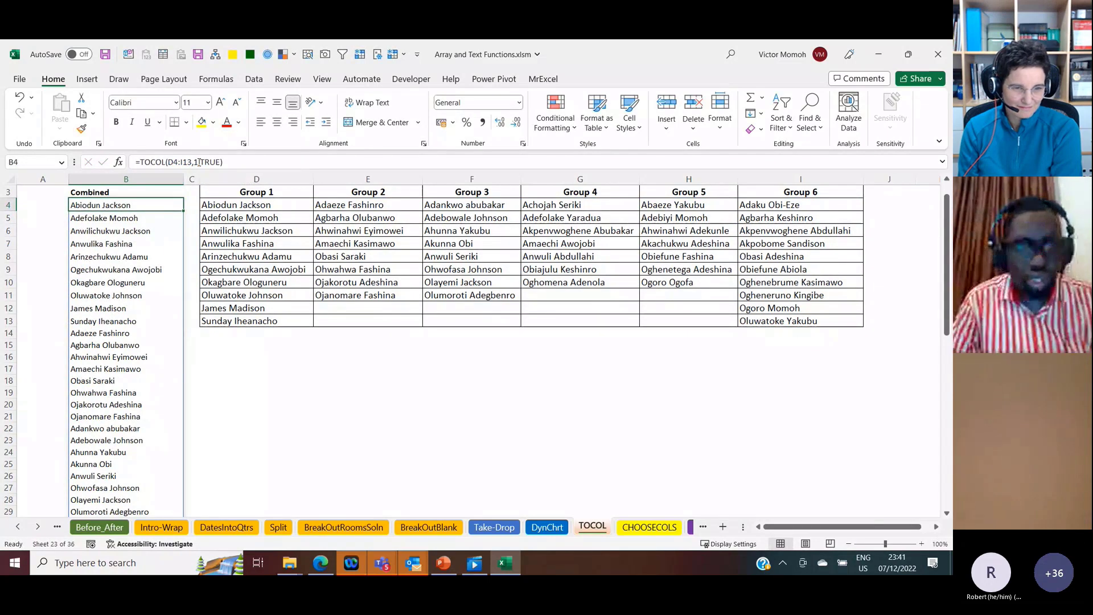
left_click_drag(233, 205, 245, 270)
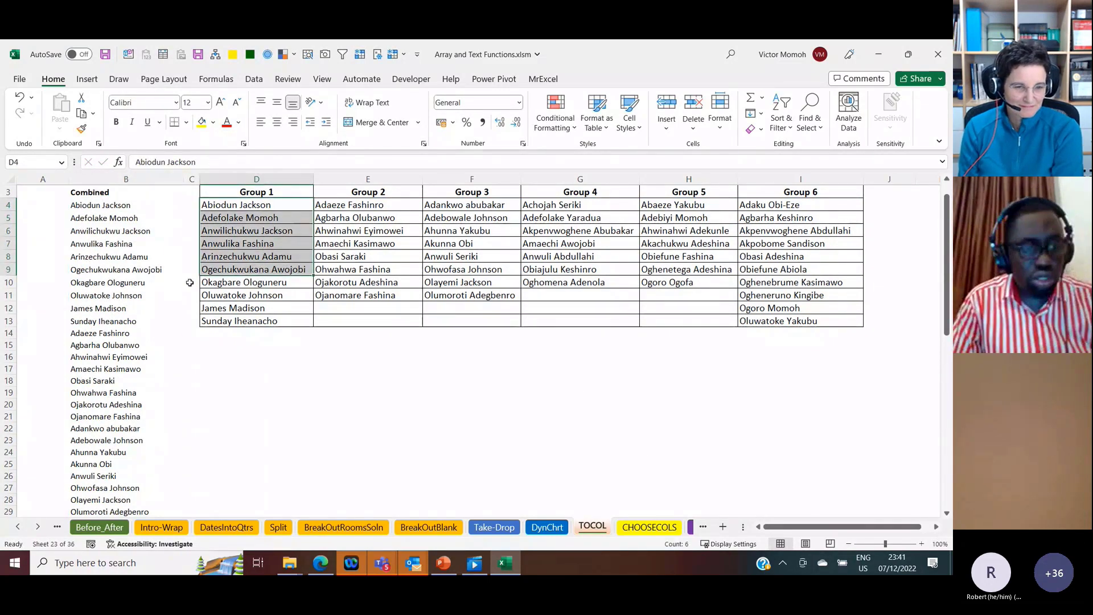
Step: Open the CHOOSECOLS sheet, and move on to the VSTACK -conso sheet
left_click(37, 526)
left_click(584, 525)
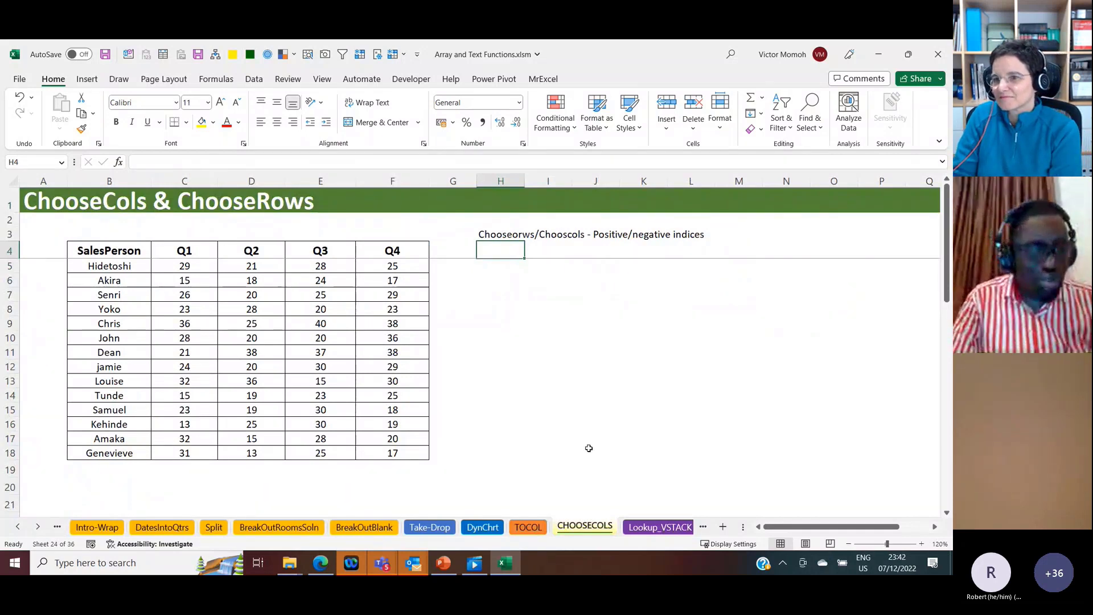
left_click(38, 527)
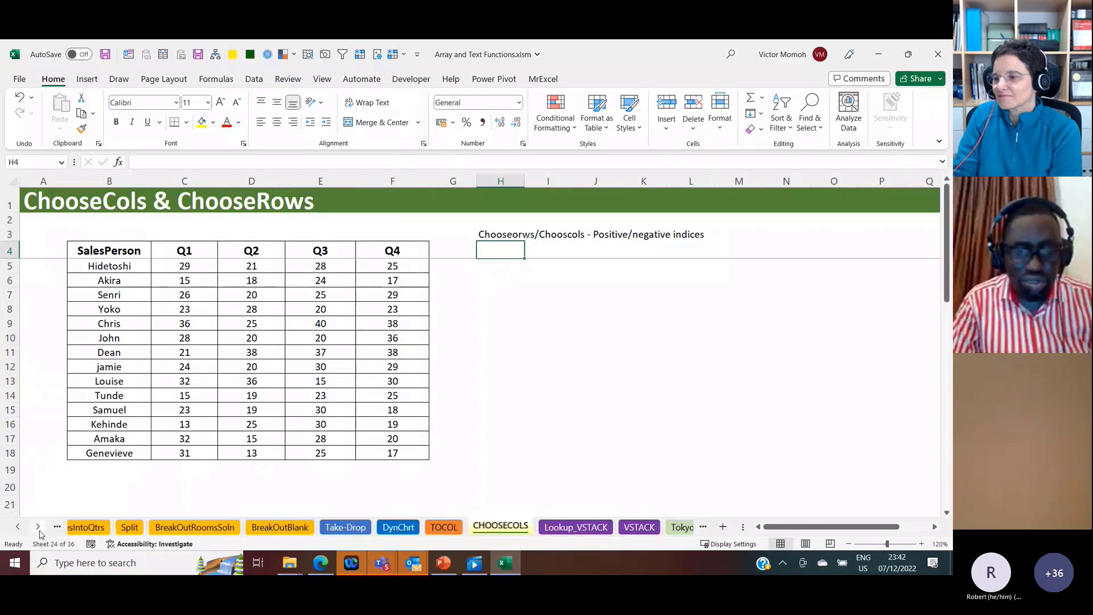
left_click(38, 527)
left_click(38, 526)
left_click(39, 527)
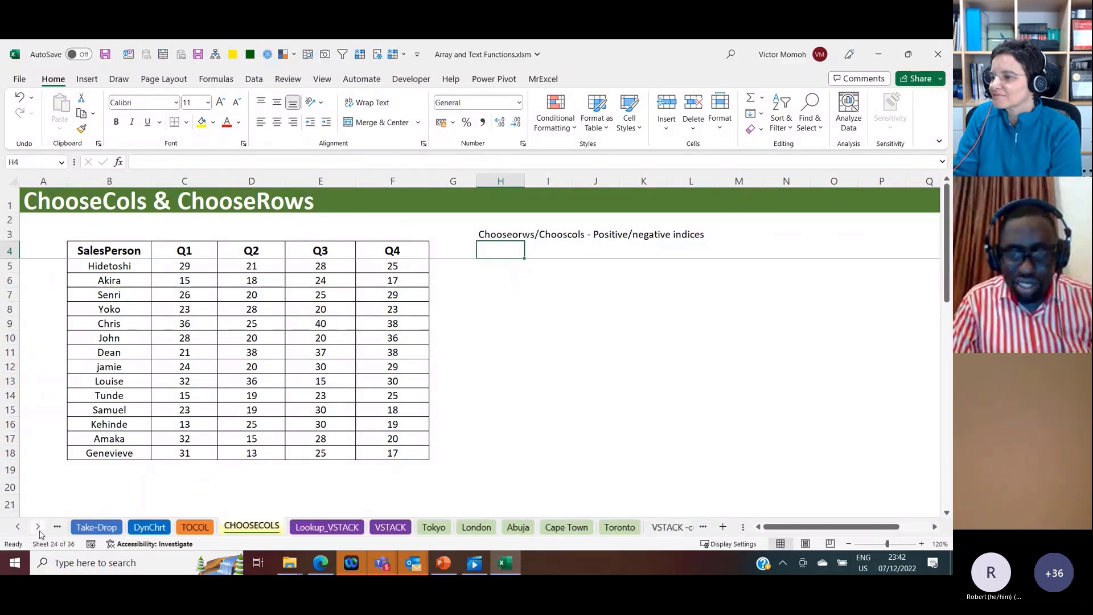
left_click(38, 527)
left_click(38, 526)
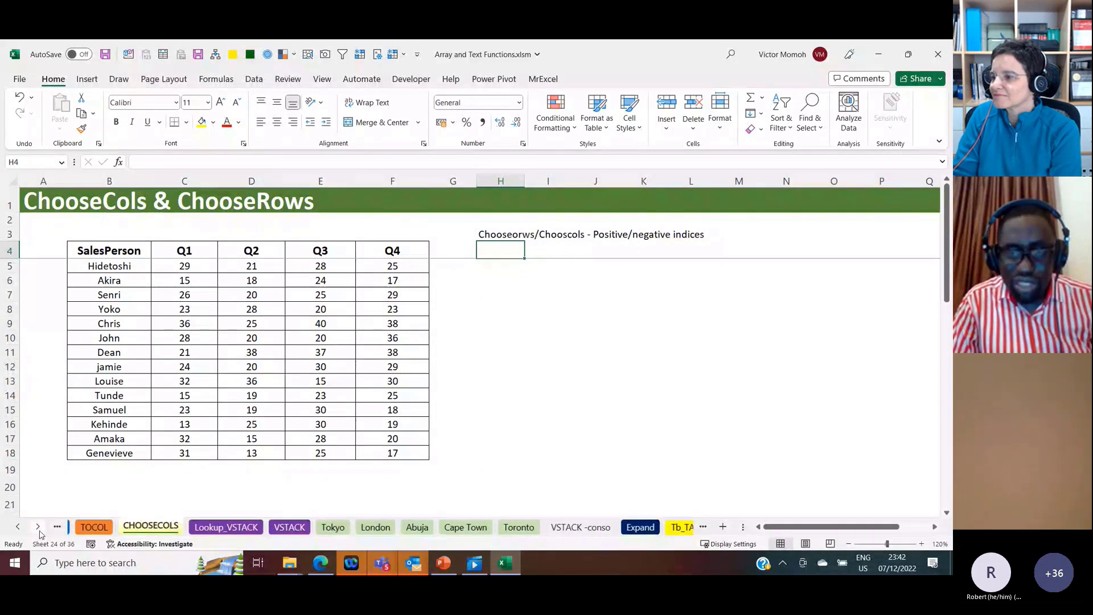
left_click(39, 530)
left_click(39, 530)
left_click(40, 530)
left_click(20, 528)
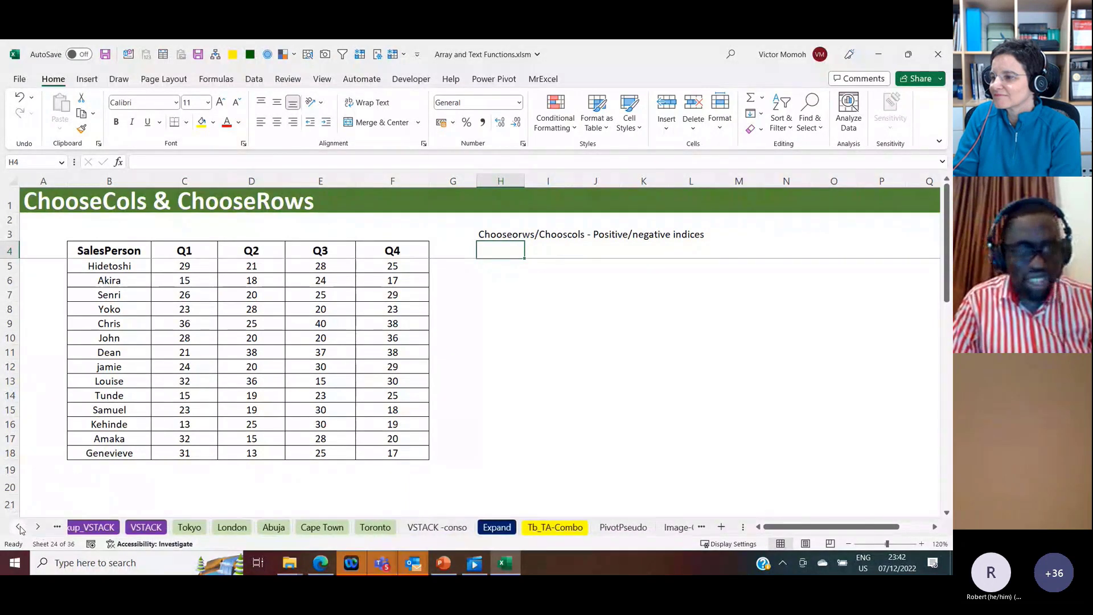
left_click(469, 527)
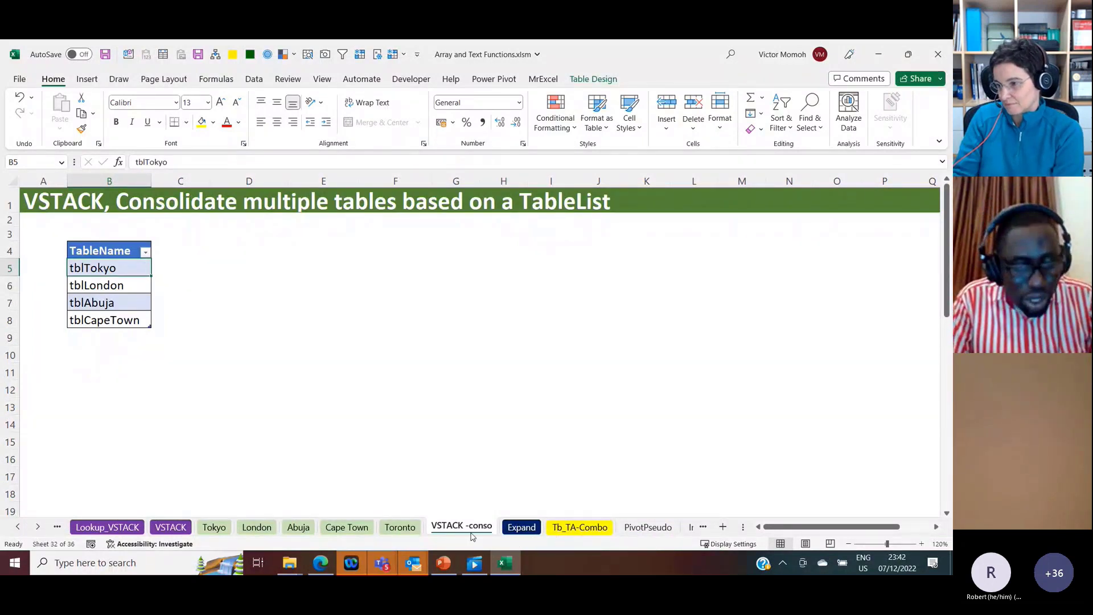
Step: On the Lookup_VSTACK sheet, stack the three store tables in J12 with =VSTACK(Store1,Store2,Store3)
left_click(120, 528)
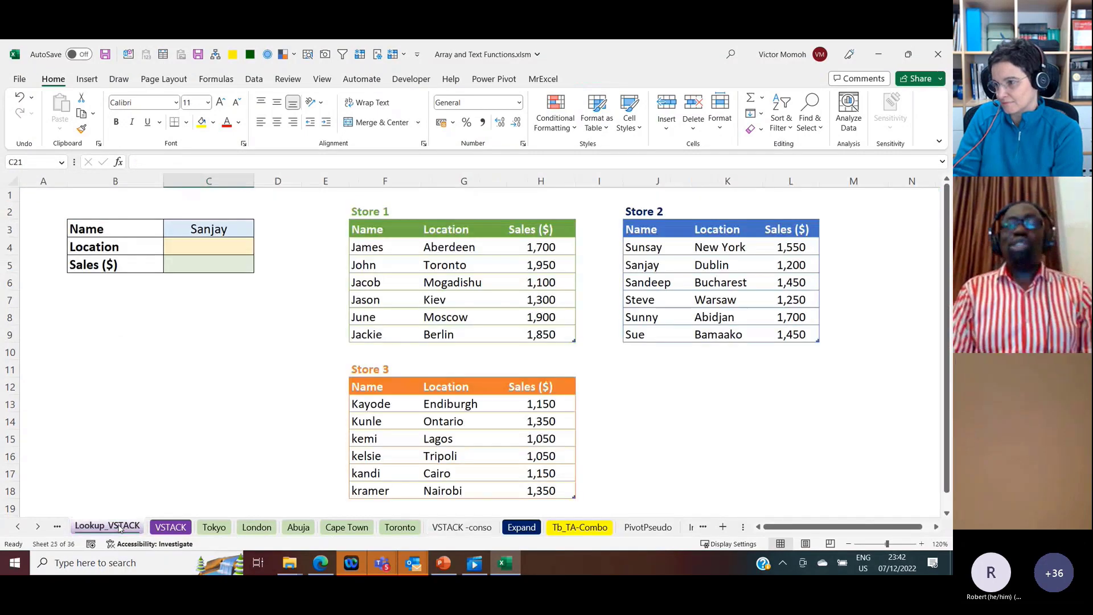
left_click(618, 386)
key("Right")
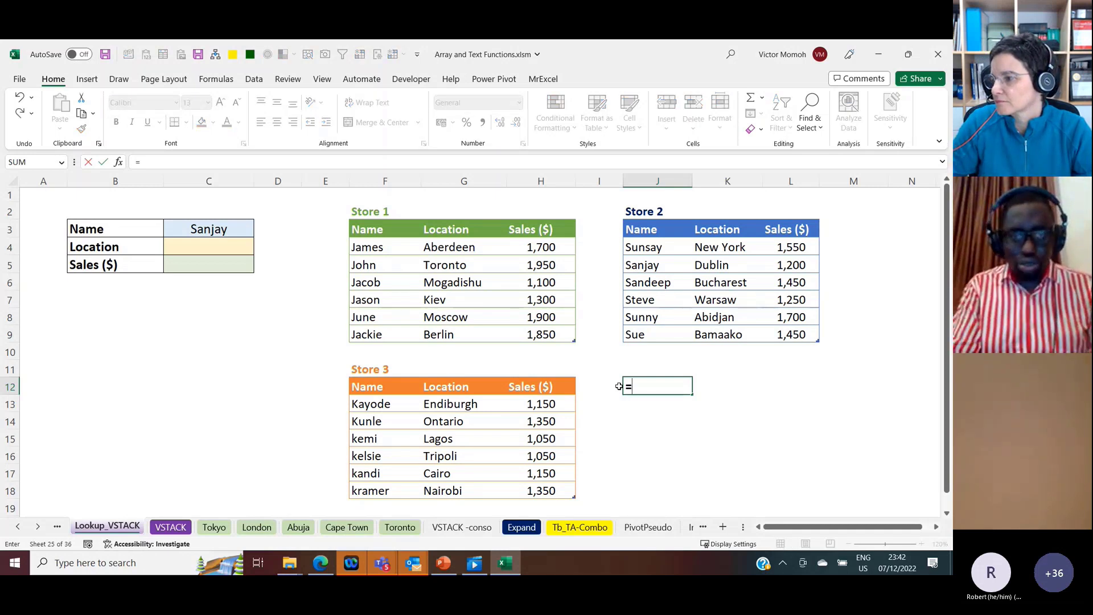
type("vsta")
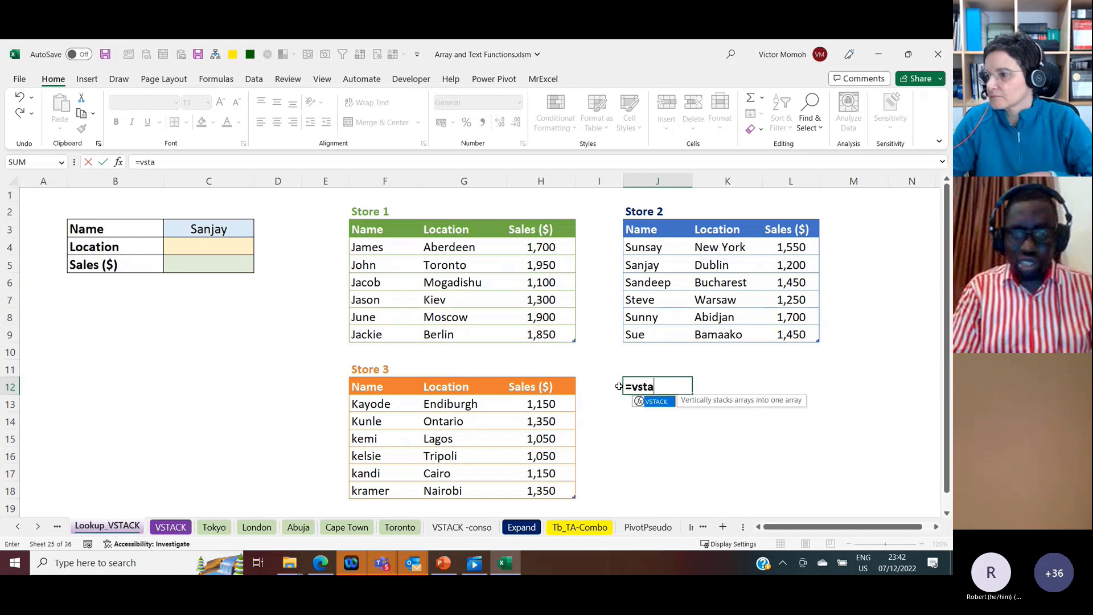
key("Tab")
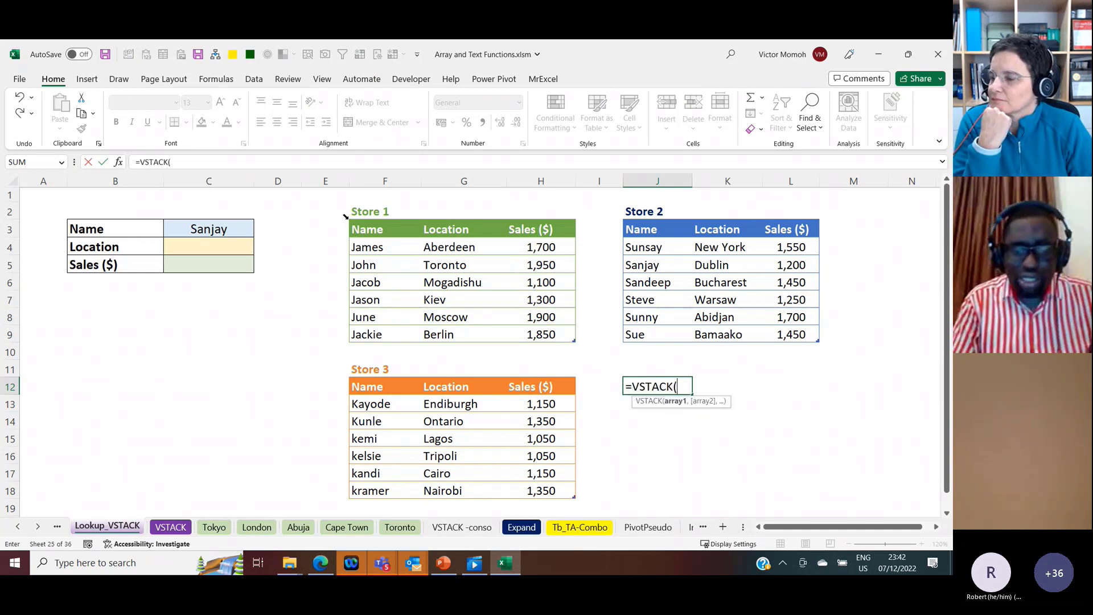
left_click(346, 217)
type(",")
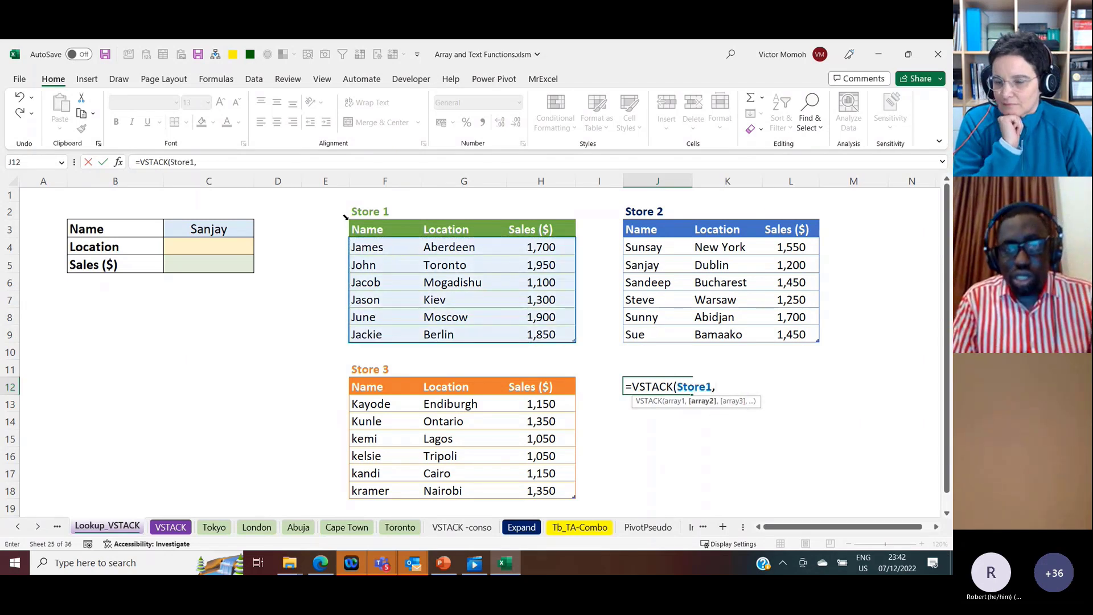
left_click(625, 218)
type(",")
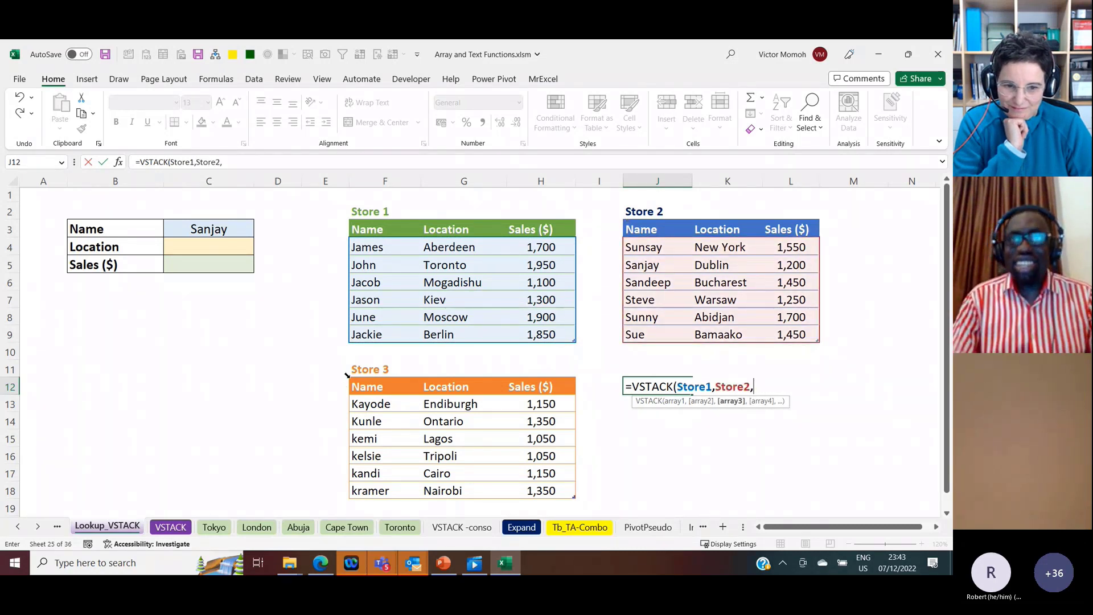
left_click(346, 374)
type(")")
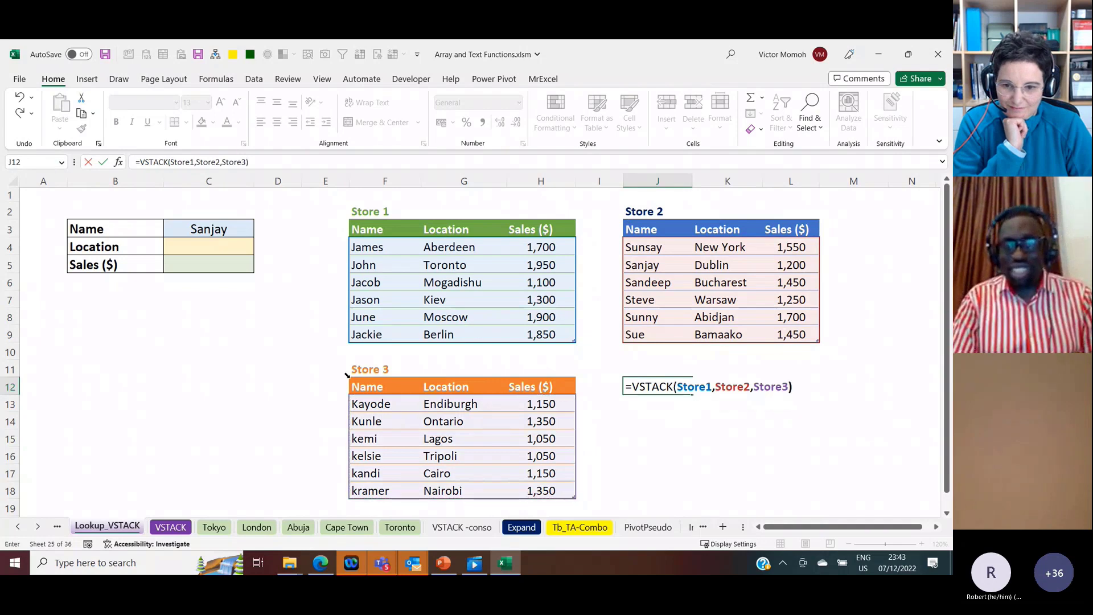
key("ctrl+Return")
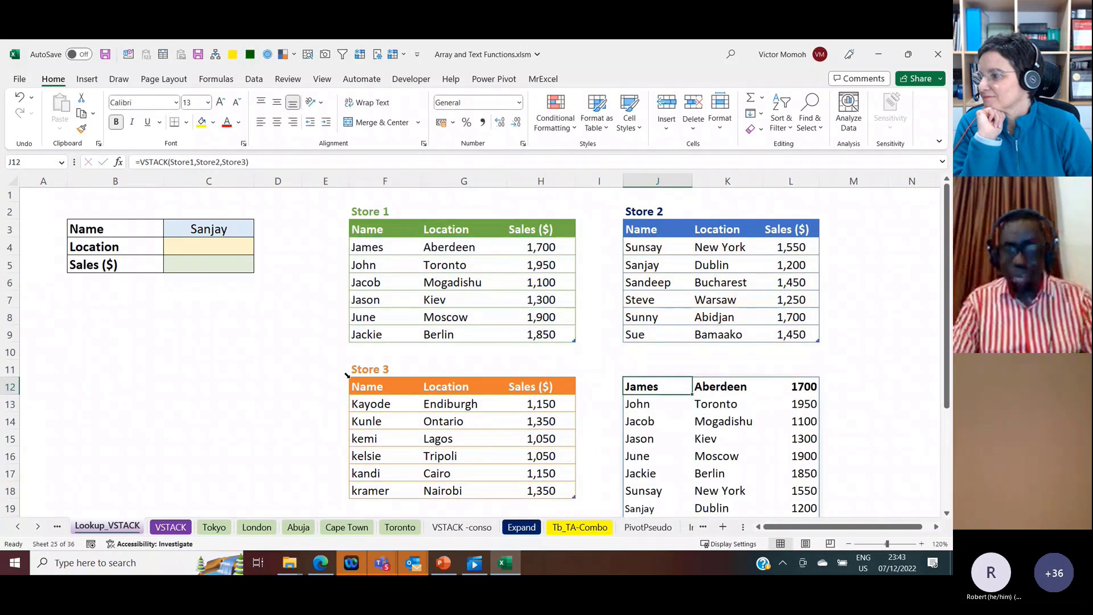
Step: Examine the stacked list down to its last row and compare it with the store tables above
scroll(348, 377, "down", 3)
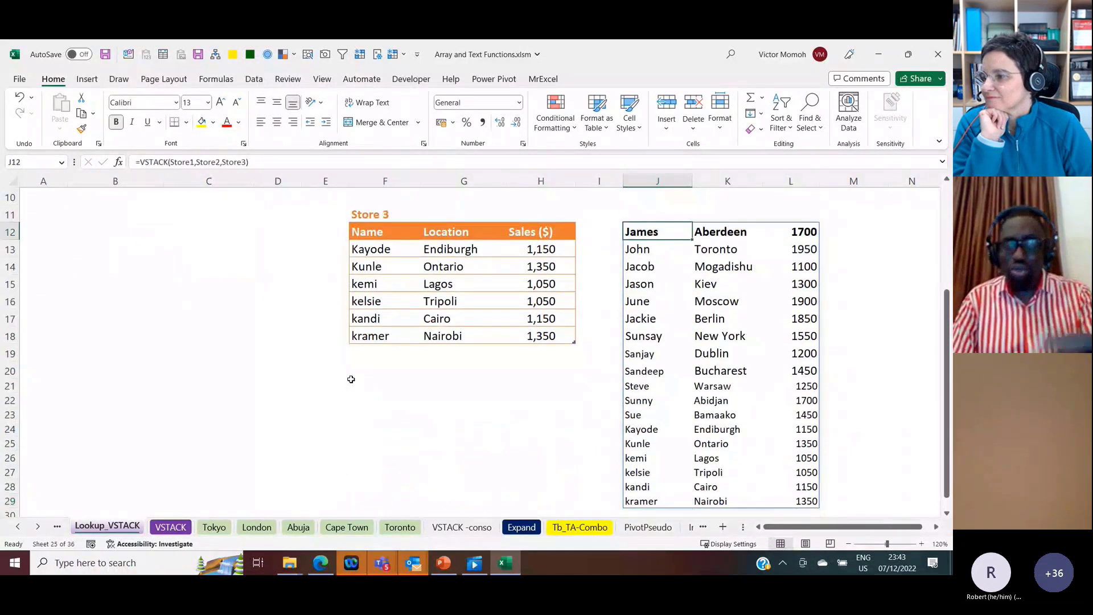
key("Up")
key("Up")
key("Up")
key("Up")
key("Up")
key("Up")
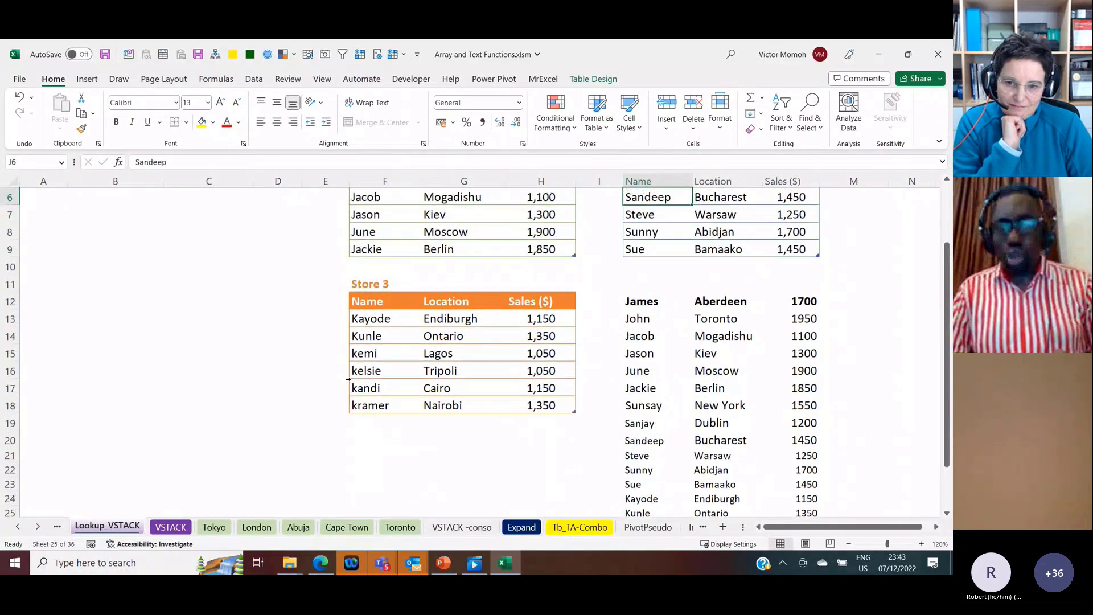
key("Up")
key("Up")
key("Up")
key("Up")
key("Down")
key("Down")
key("Down")
key("Down")
key("Down")
key("Down")
key("Down")
key("Down")
key("Down")
key("Down")
key("Down")
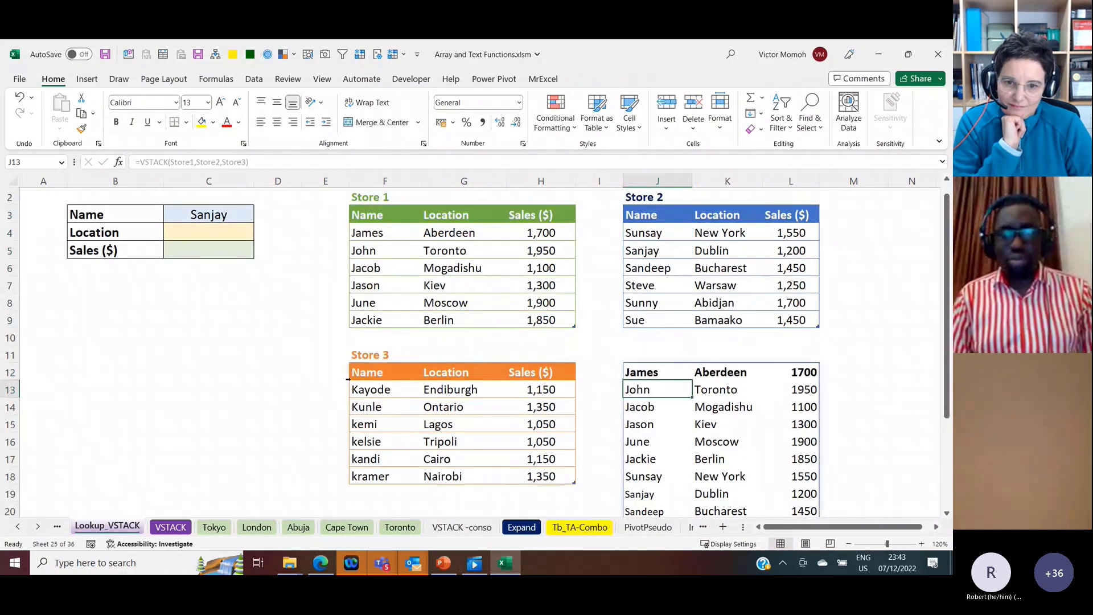
key("Up")
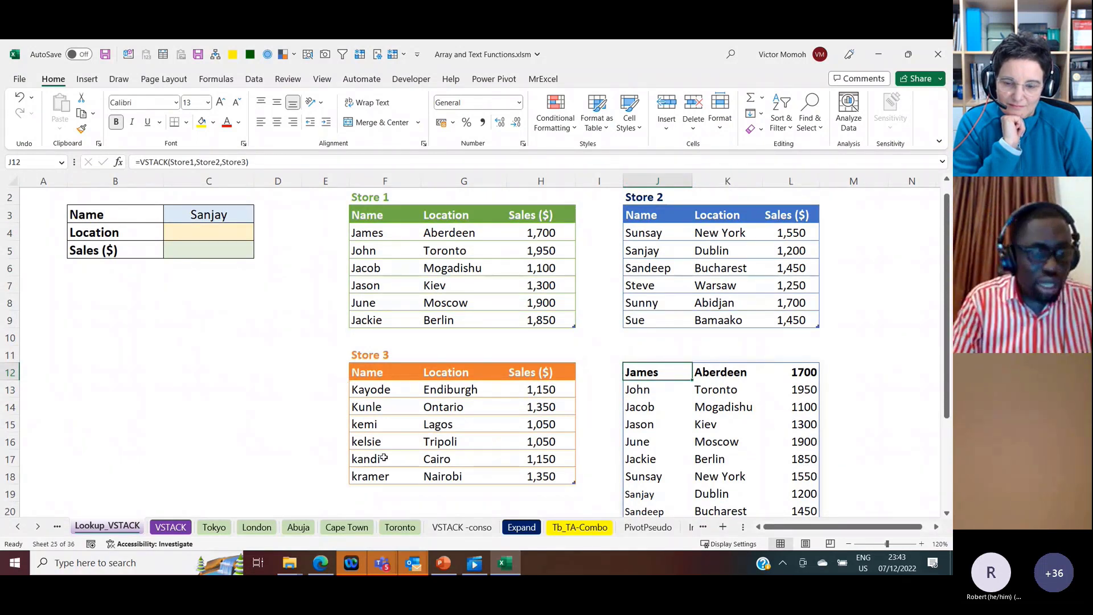
Step: Read the task on the VSTACK sheet and examine the salesperson data on the Tokyo, London, Abuja and Cape Town sheets
left_click(170, 527)
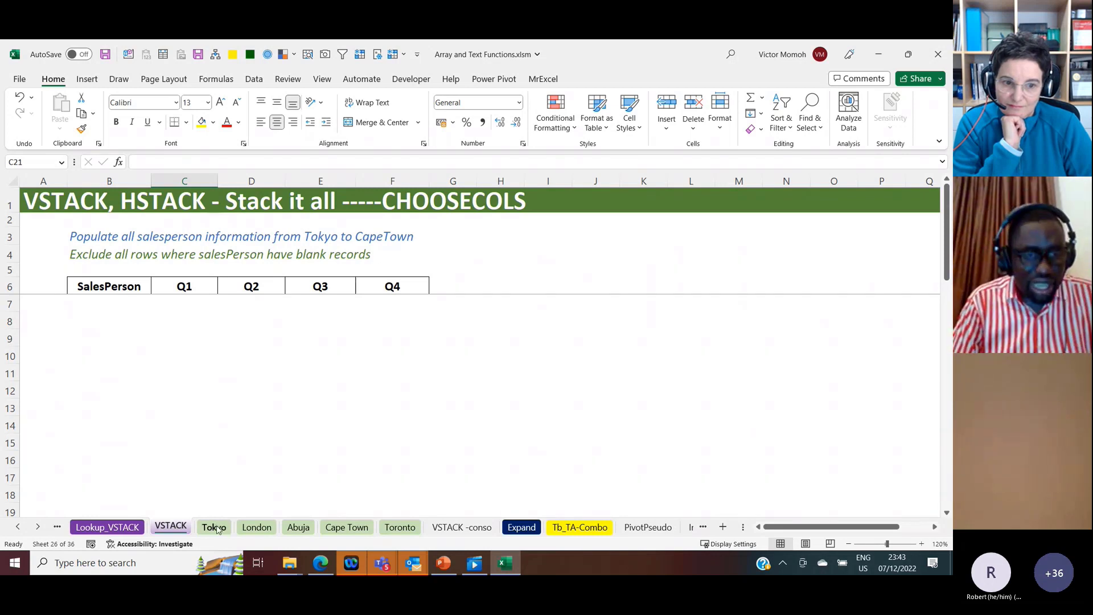
left_click(215, 527)
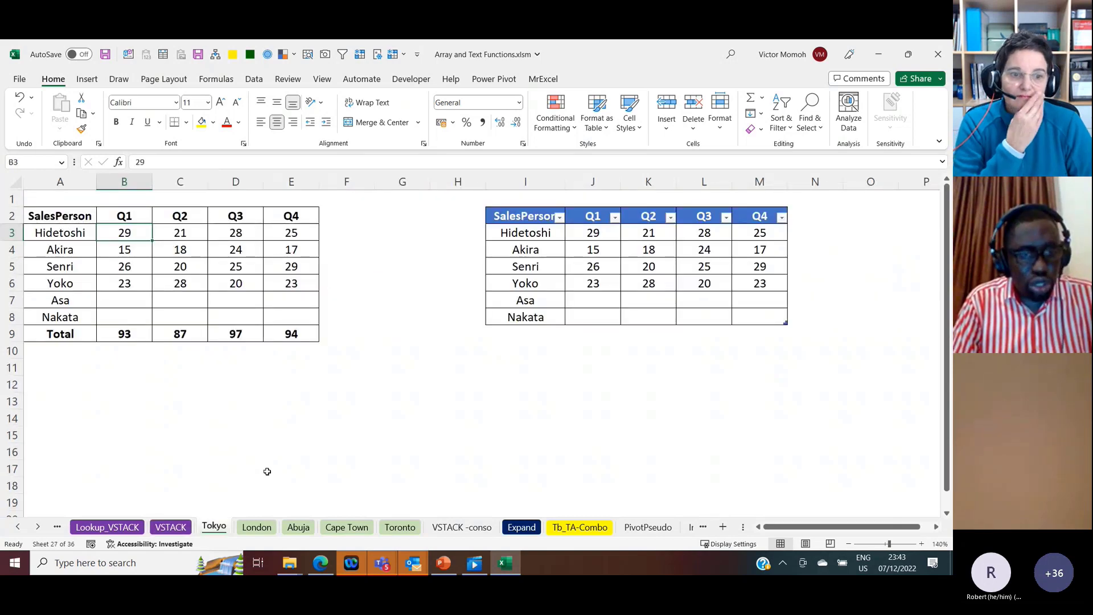
left_click(256, 528)
left_click(299, 527)
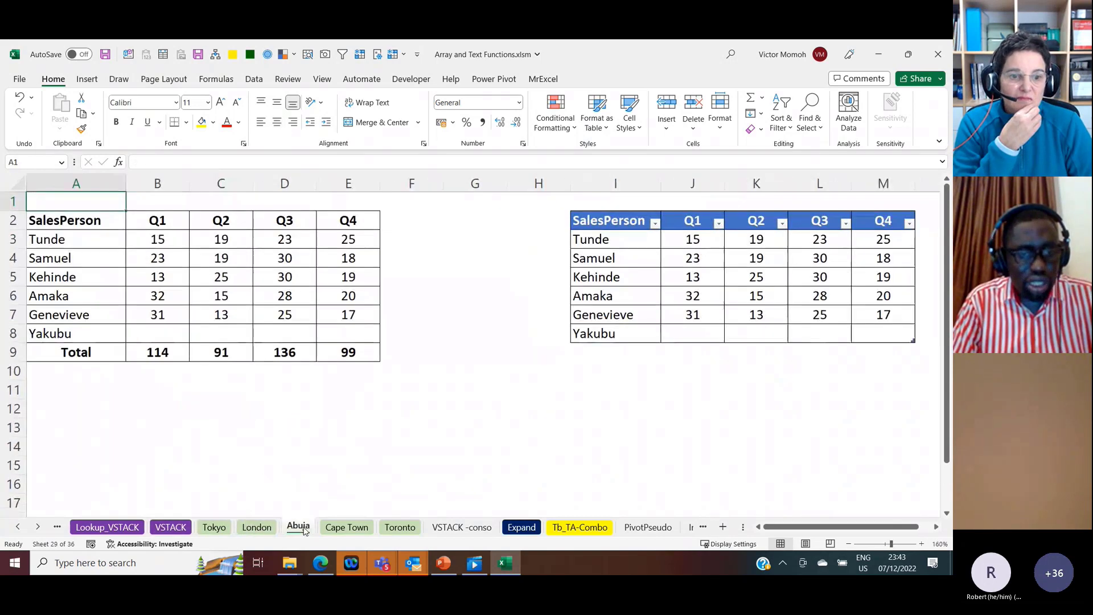
left_click(344, 528)
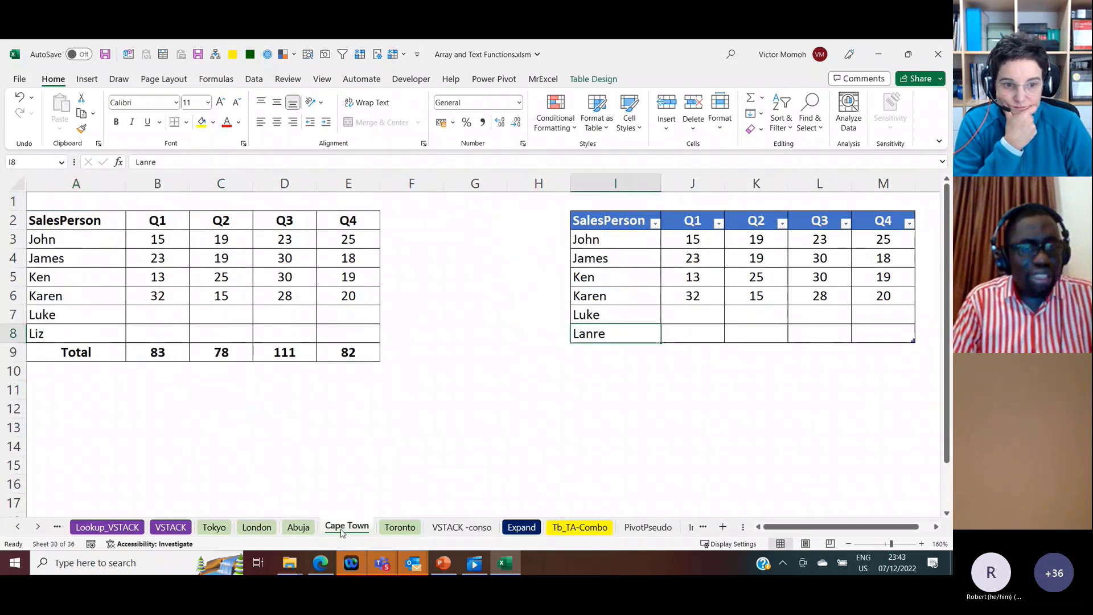
left_click(176, 528)
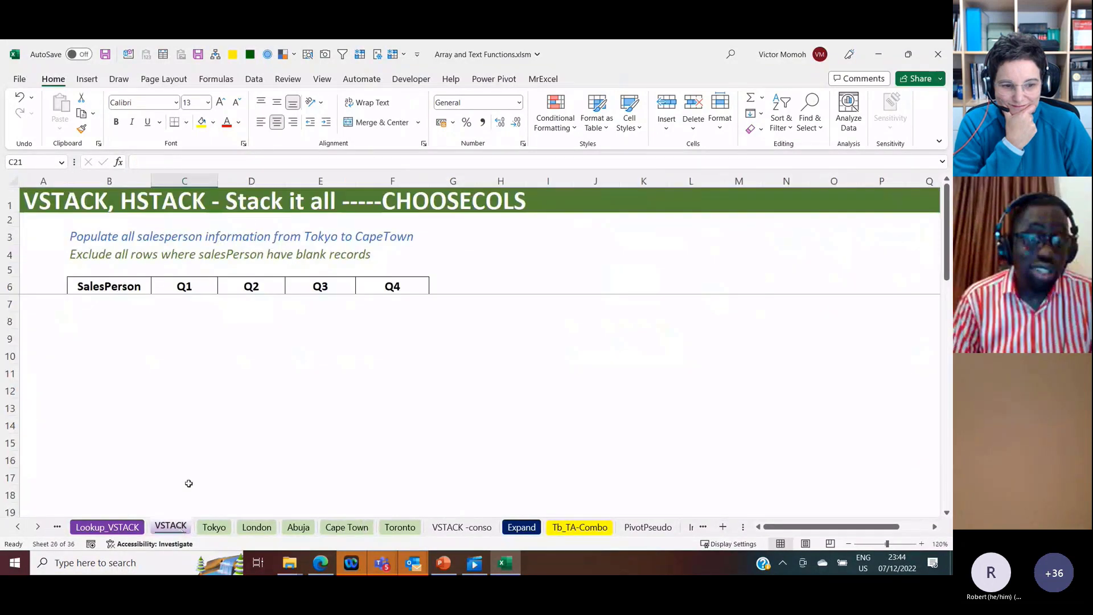
left_click(219, 528)
left_click(267, 526)
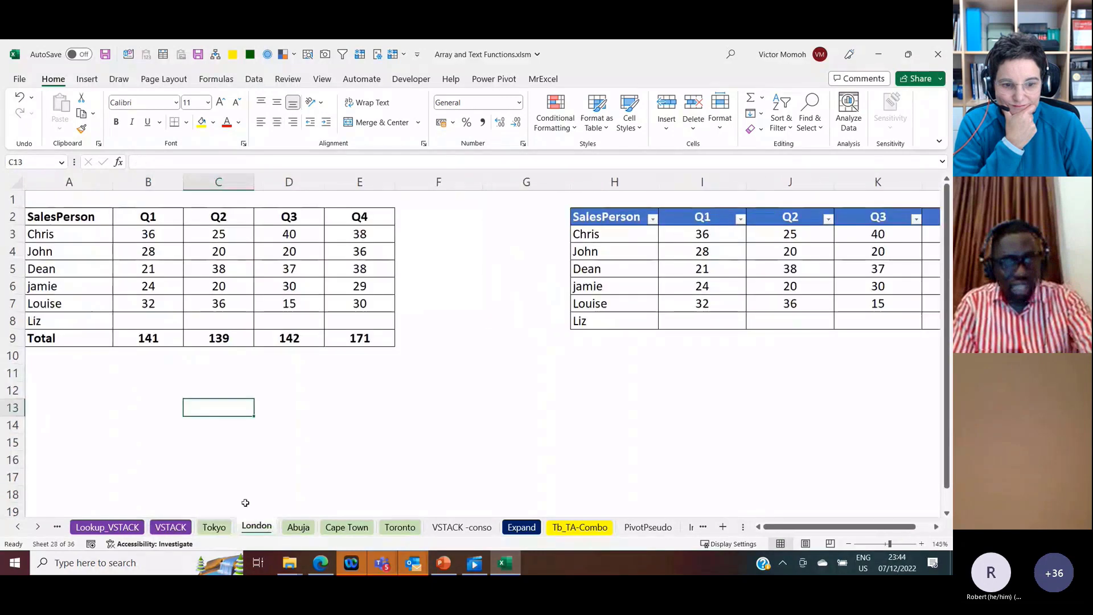
Step: In B7 of the VSTACK sheet, stack the city sheets' salesperson data with =VSTACK('Tokyo:Cape Town'!A3:E8)
left_click(171, 527)
left_click(120, 304)
type("=vstack")
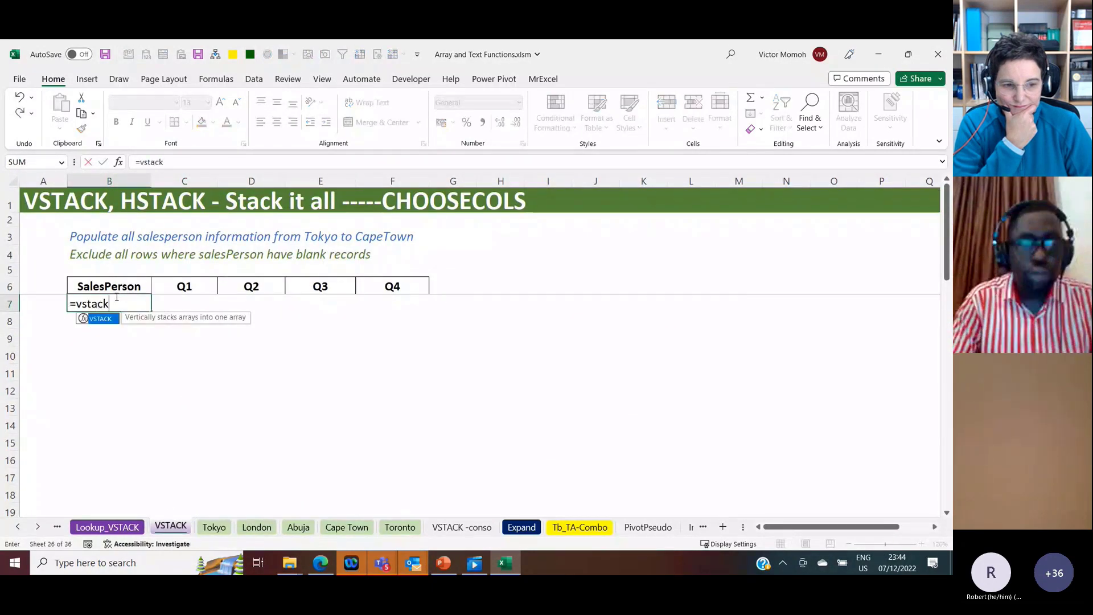
key("Tab")
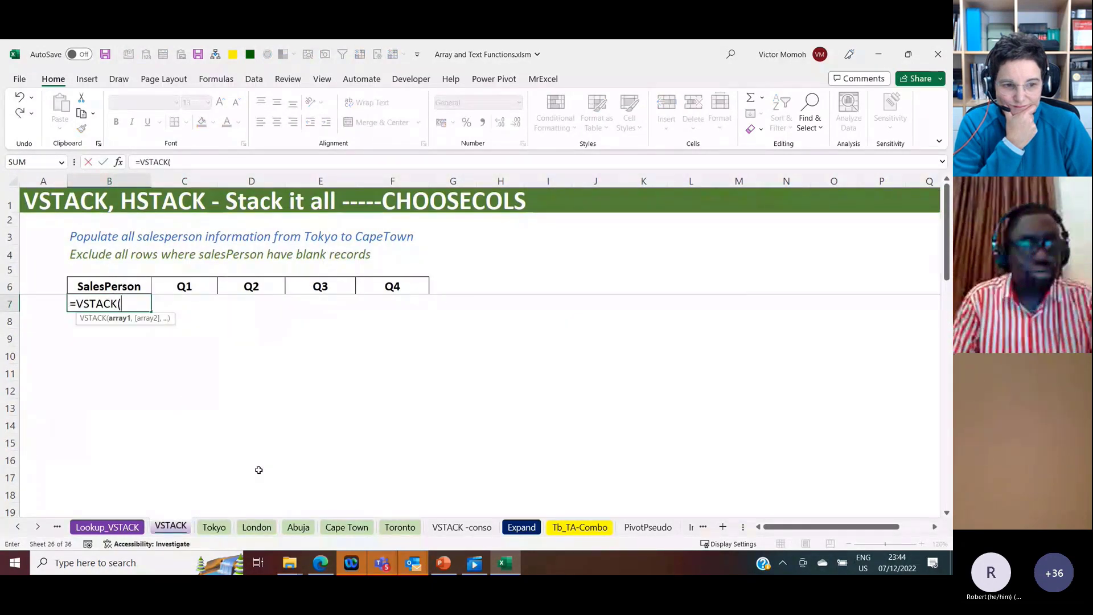
left_click(215, 527)
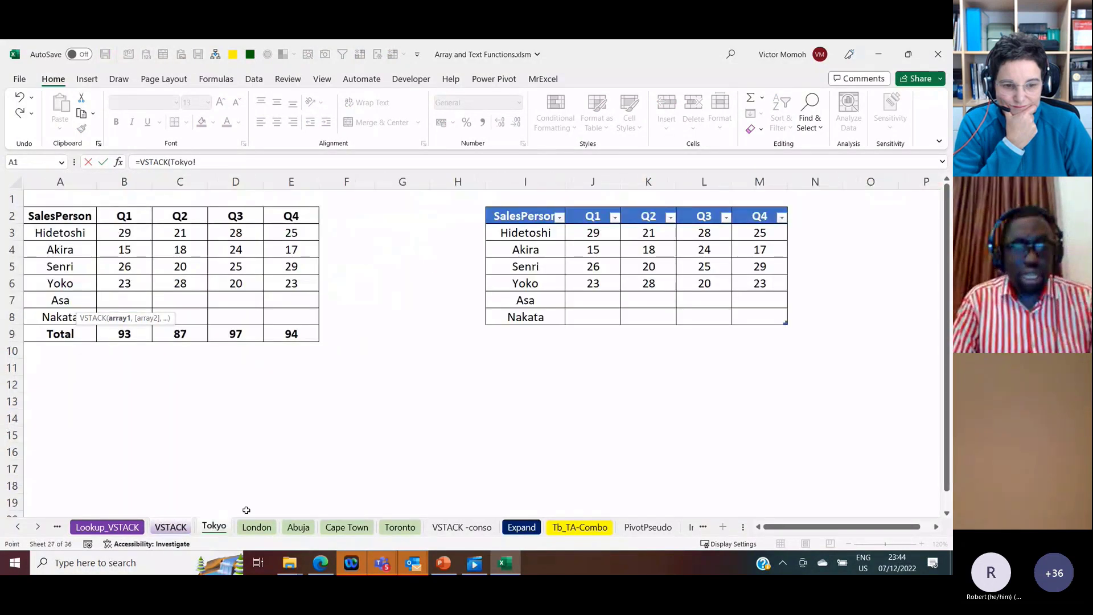
left_click(346, 528, "shift")
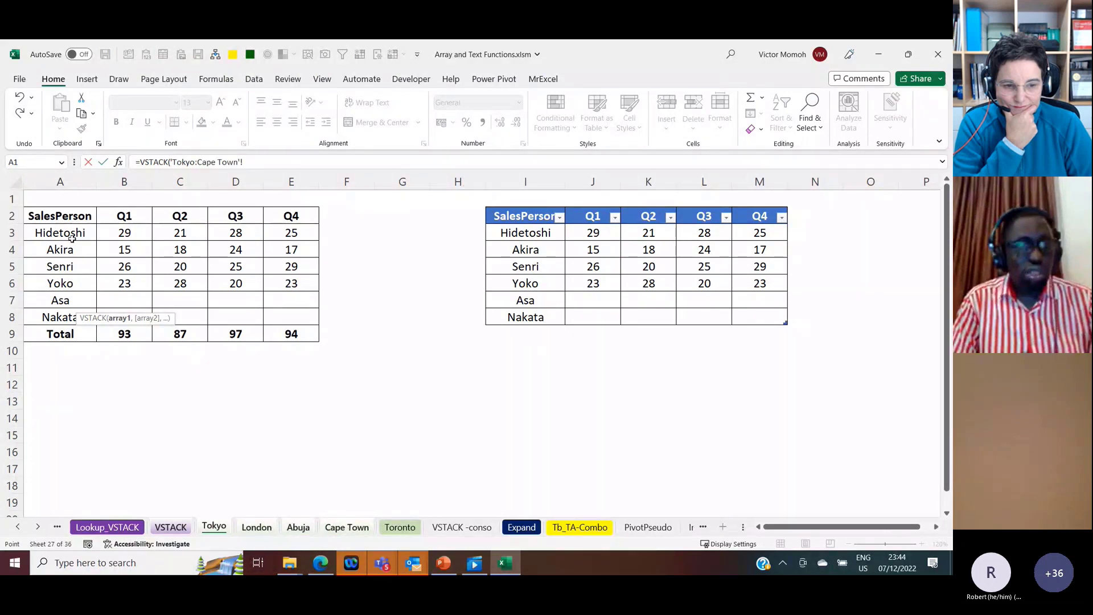
left_click_drag(72, 239, 284, 318)
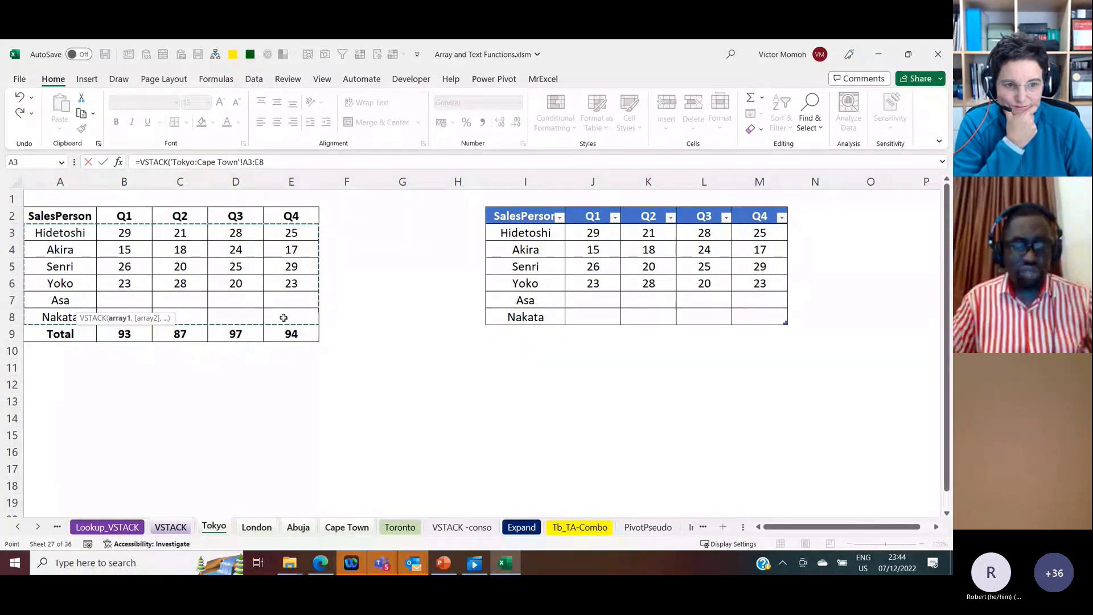
type(")")
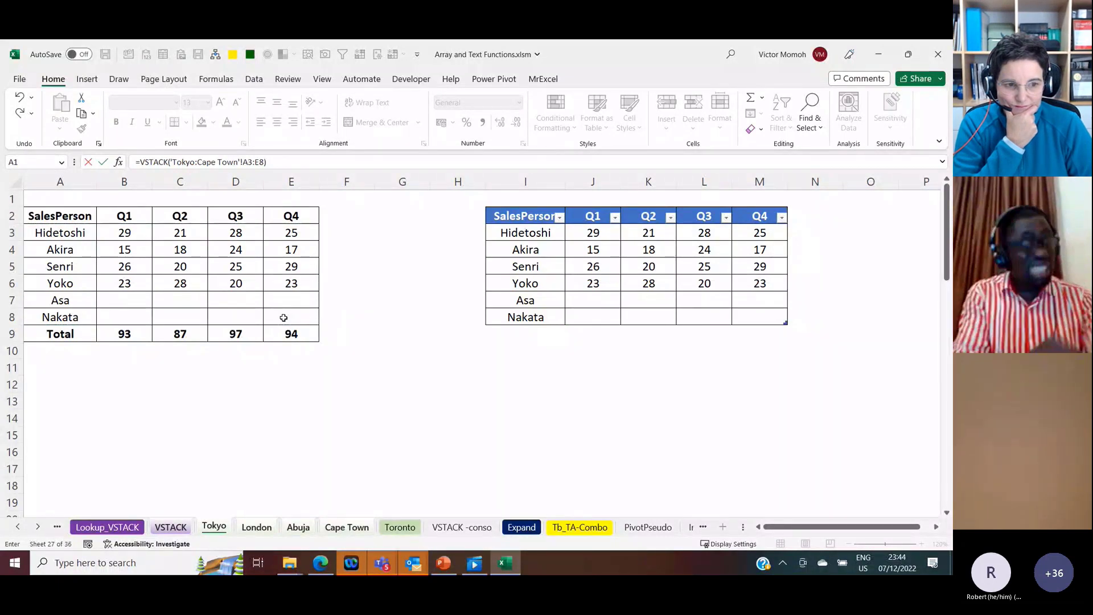
key("Return")
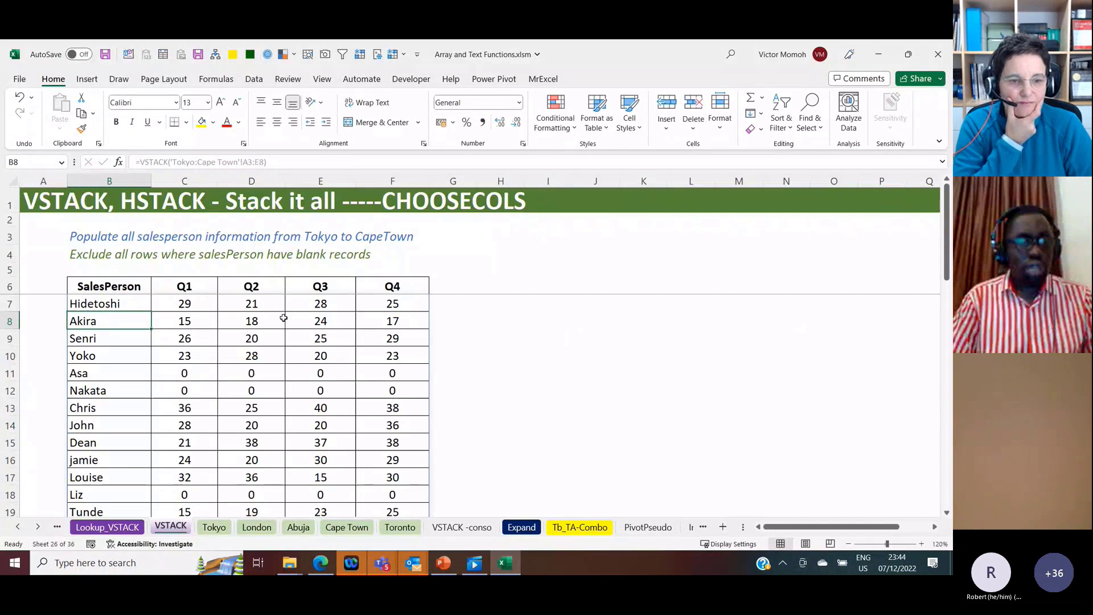
Step: Review the stacked salesperson rows down to the end and compare the zero rows with the Tokyo sheet's source data
scroll(283, 317, "down", 4)
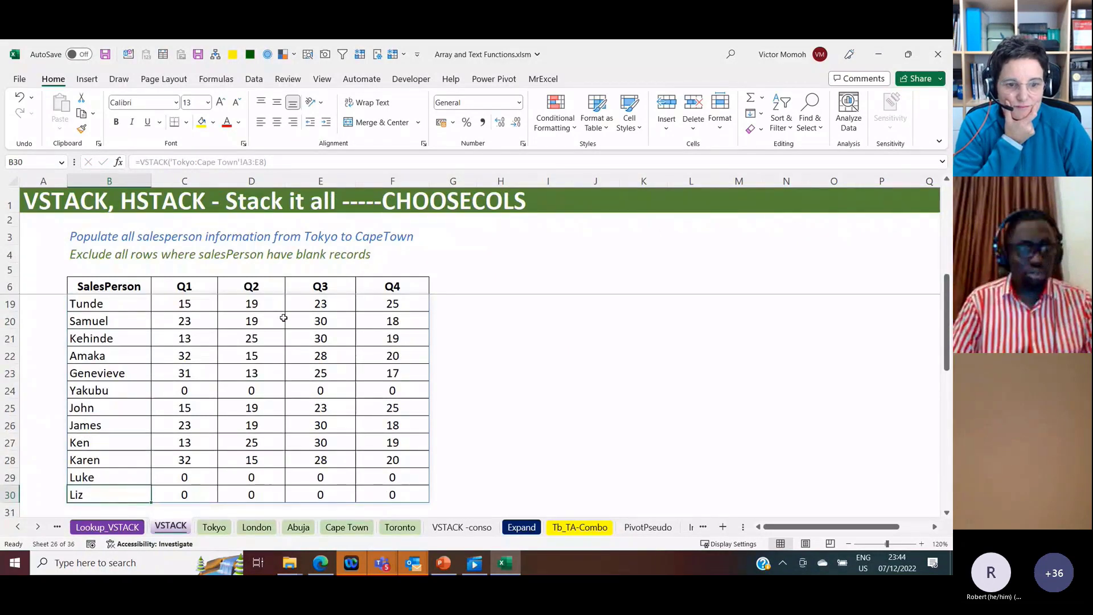
key("ctrl+Up")
key("Down")
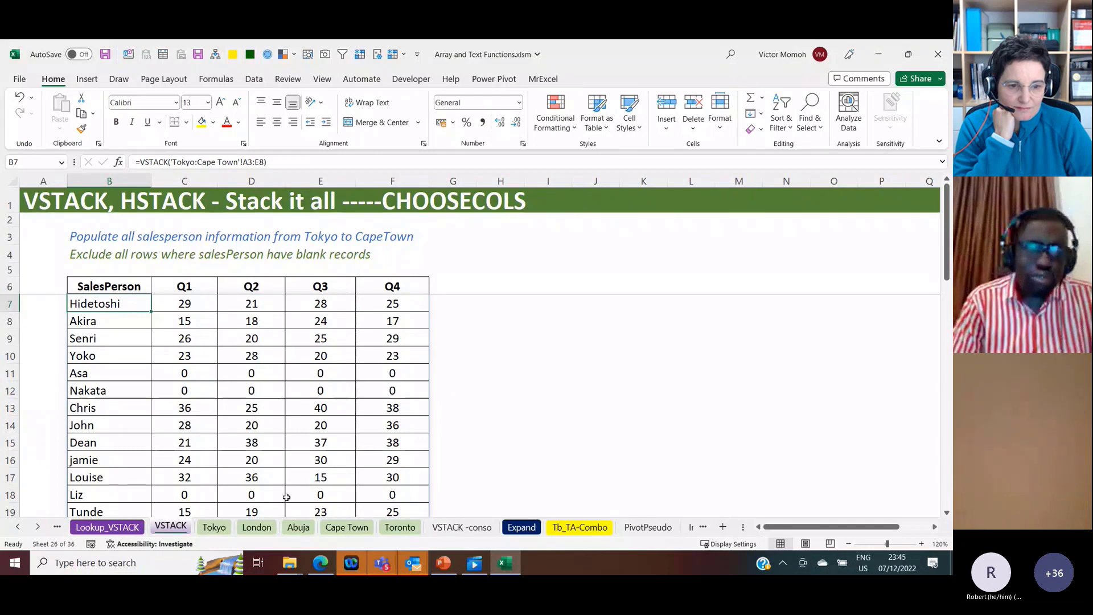
left_click(214, 527)
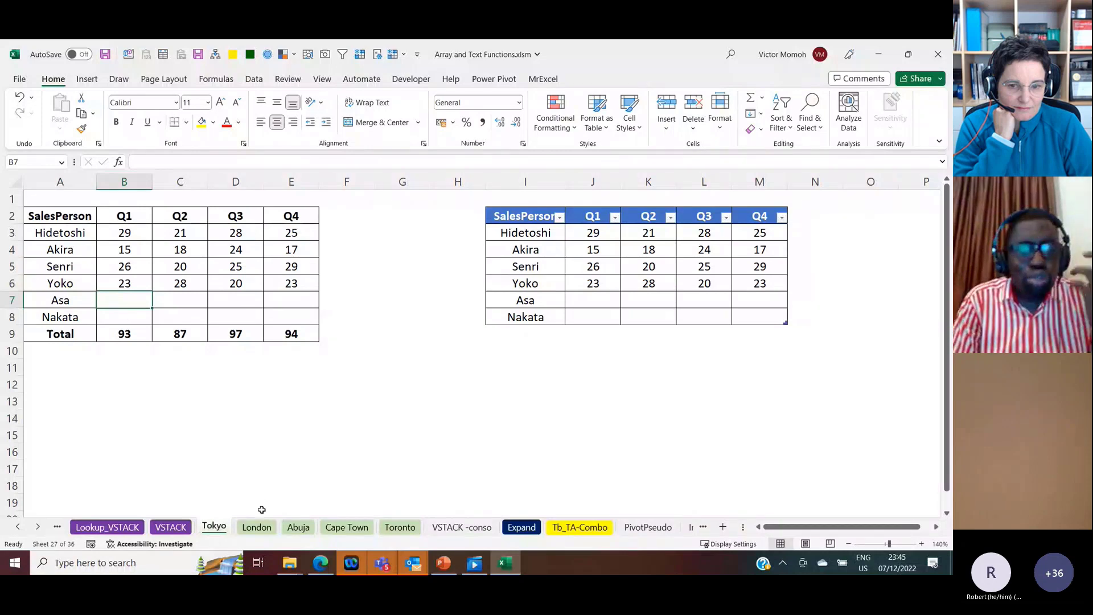
left_click(171, 527)
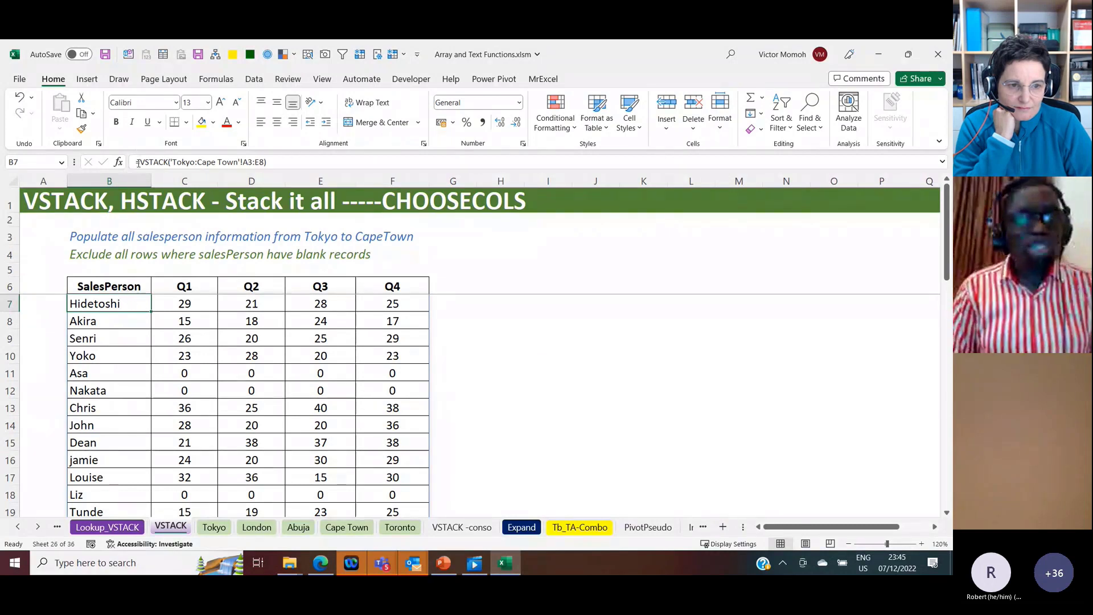
Step: Wrap the VSTACK formula in B7 in a LET function that assigns the stacked range to the name rng
left_click_drag(139, 163, 268, 164)
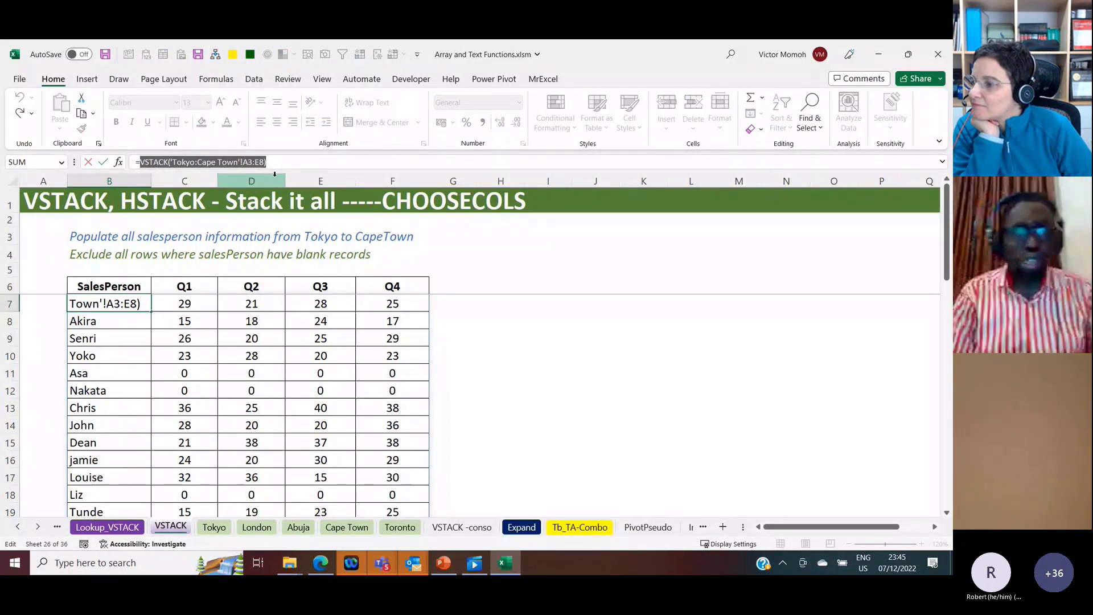
left_click(142, 162)
type("LET(")
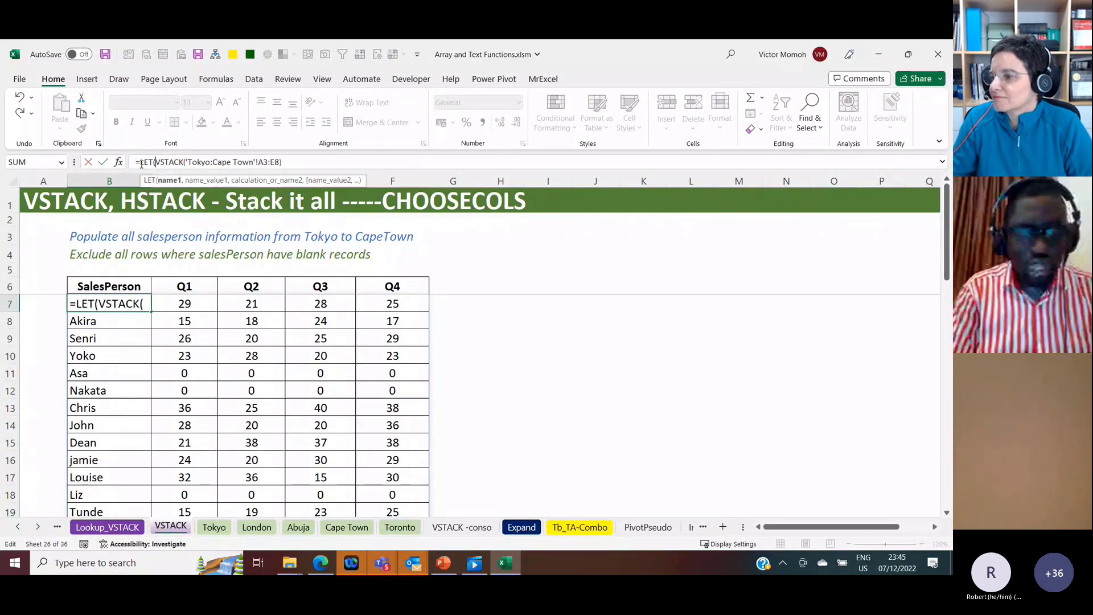
type("rng,")
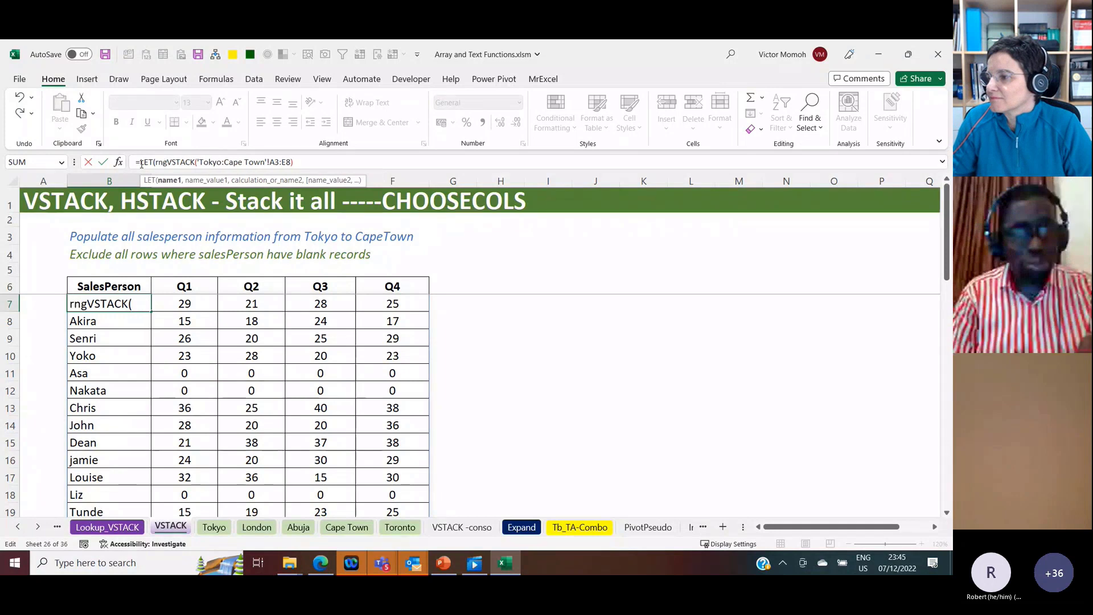
Step: Continue the LET formula in B7 with a FILTER function that takes rng as its array
left_click(298, 165)
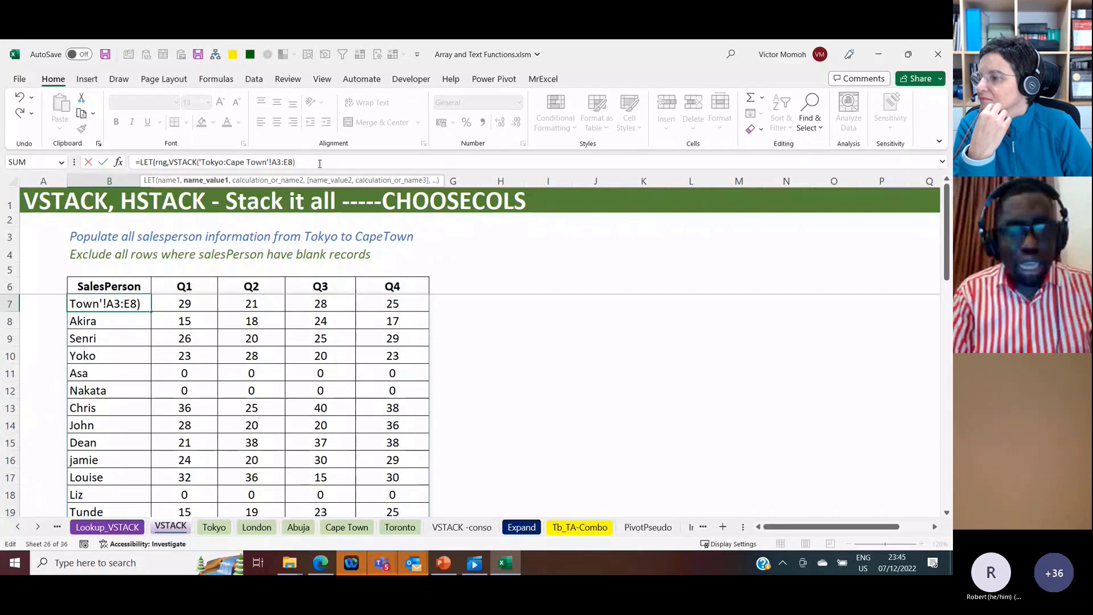
type(",")
type("filter")
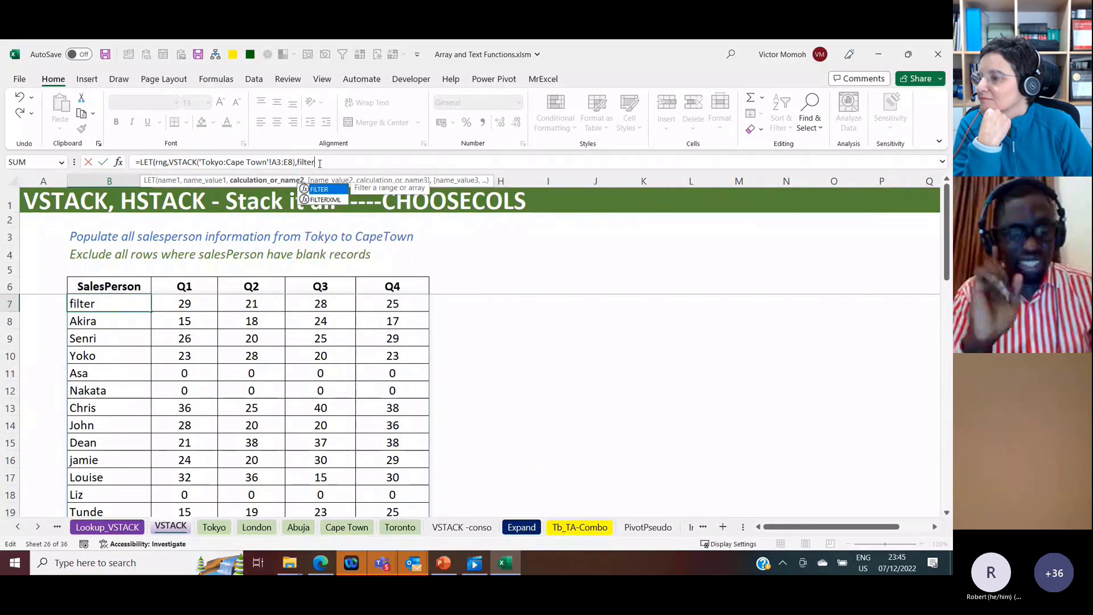
key("Tab")
type("rnf")
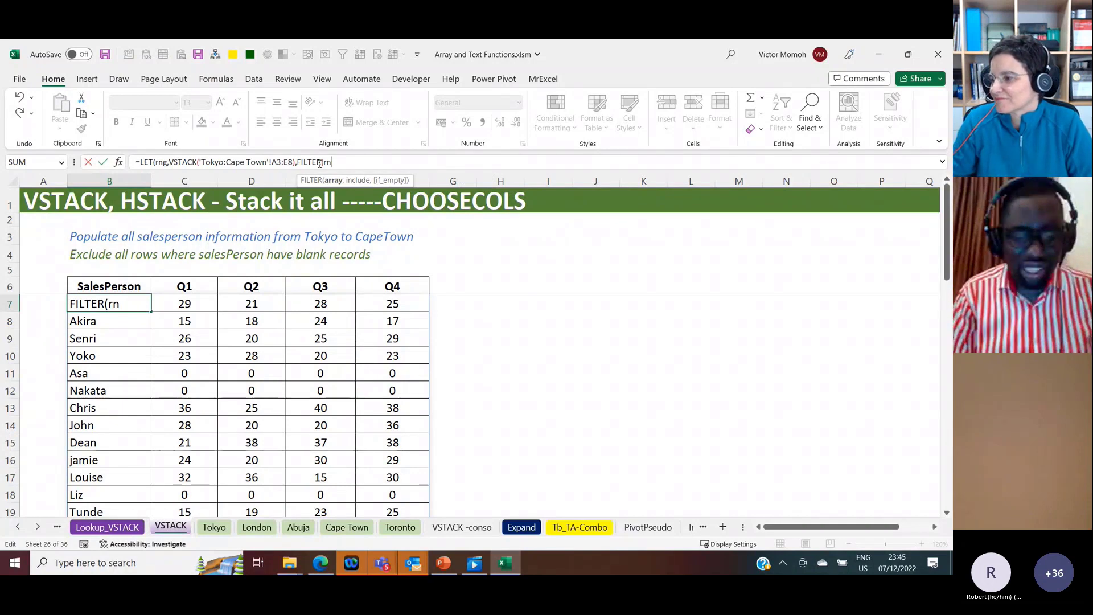
key("BackSpace")
type("g,")
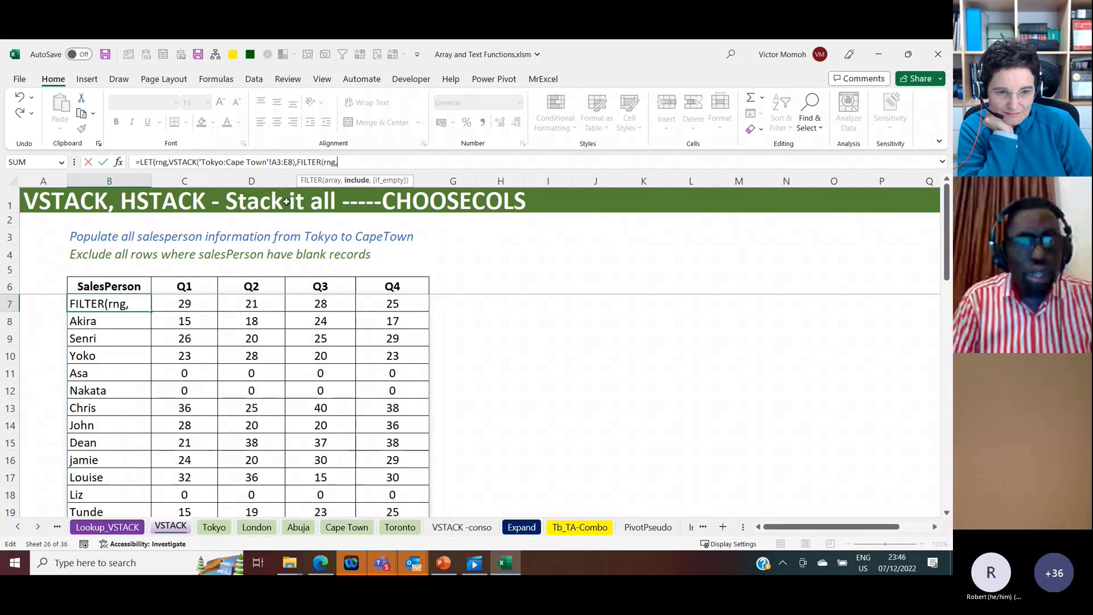
left_click(294, 161)
type(")")
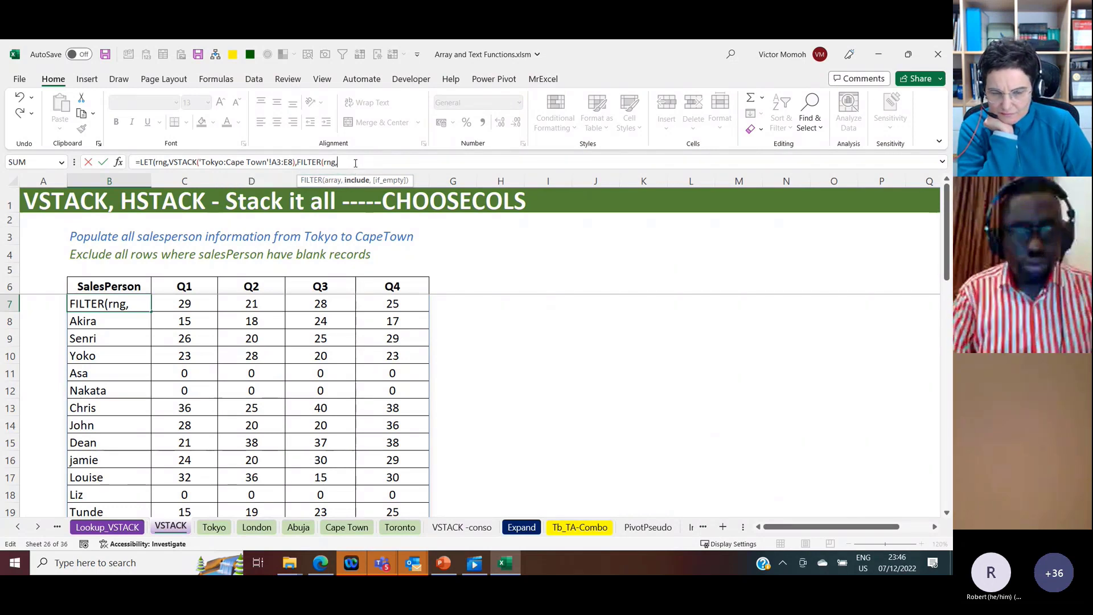
Step: Set the FILTER condition to CHOOSECOLS(rng,2)<>"" so rows with a blank Q1 are excluded, and complete the LET formula in B7
type("chooseco")
key("Tab")
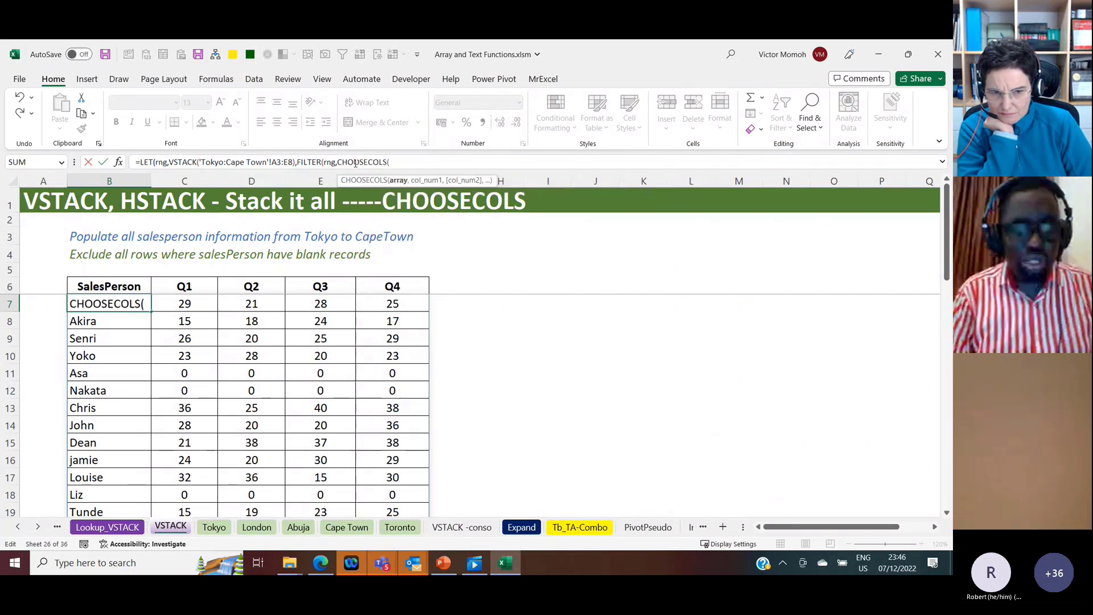
type("rn")
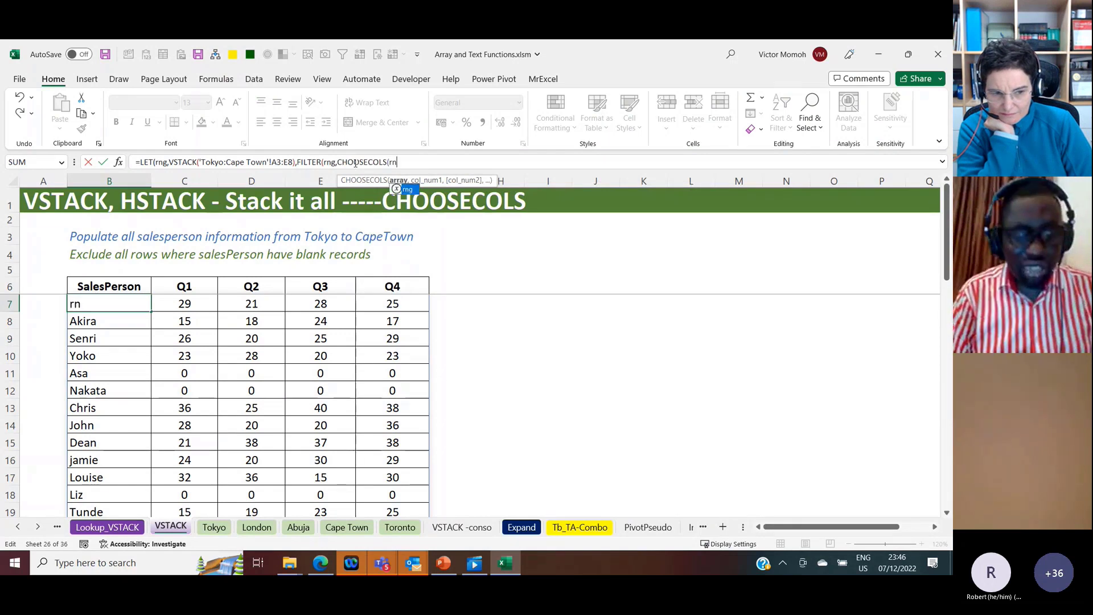
type("g,2)")
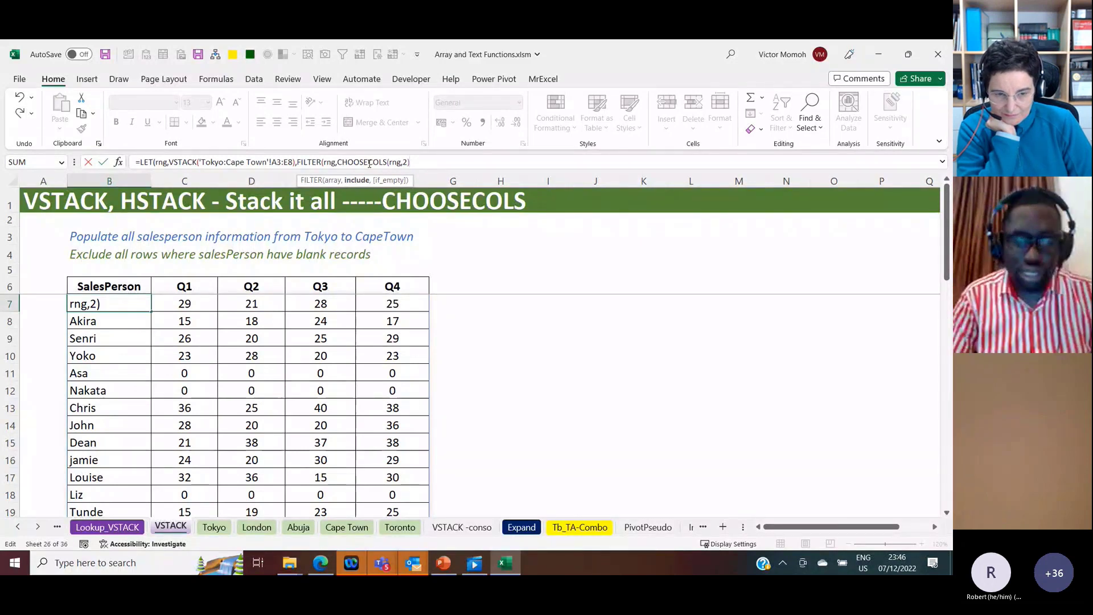
type("<")
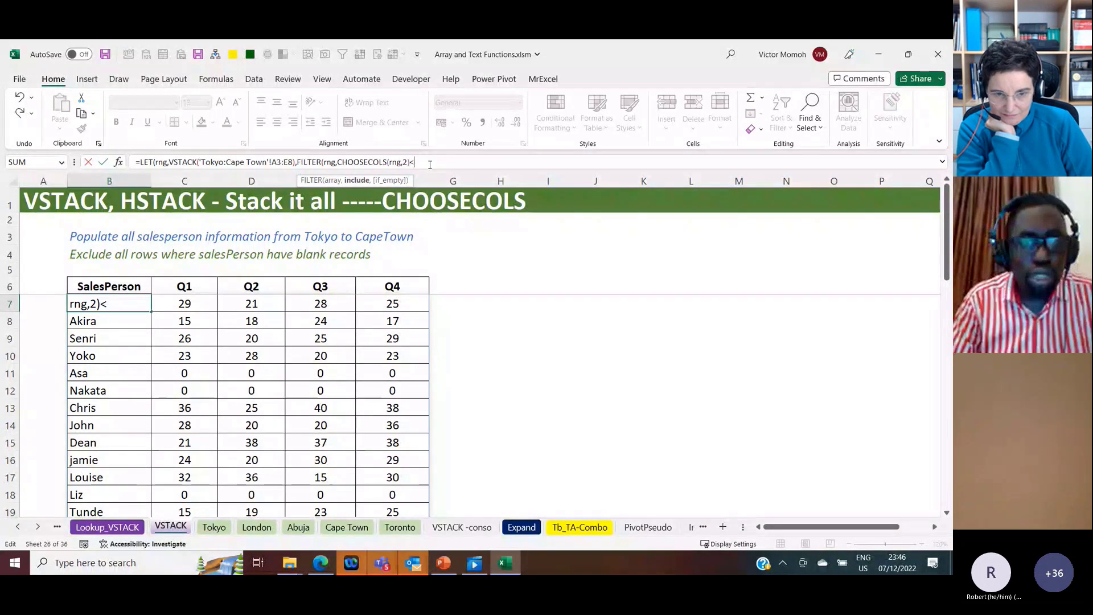
type(">\"\")")
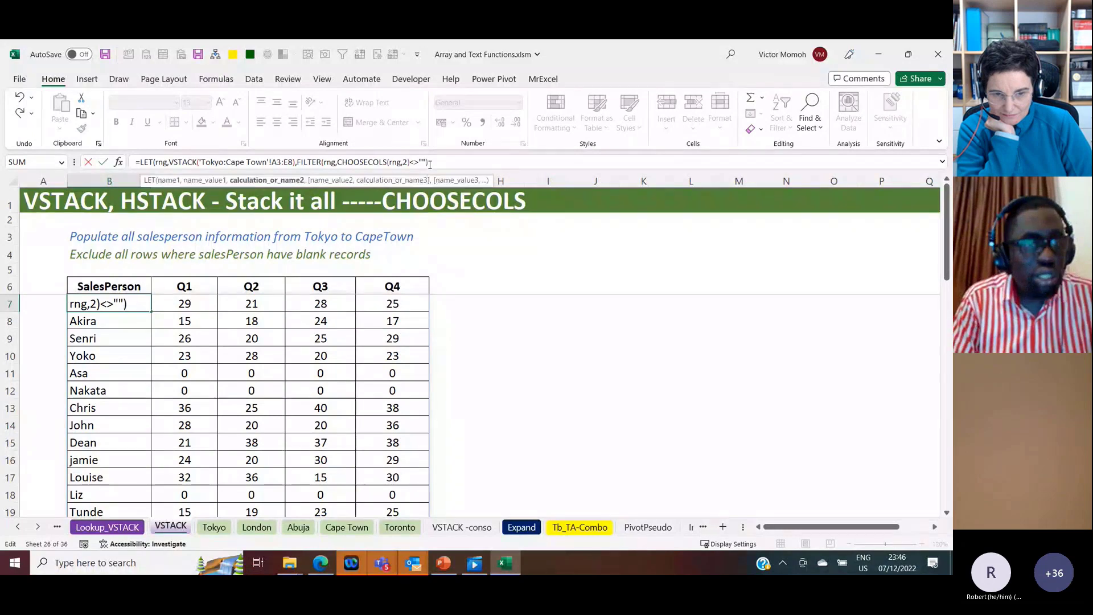
type(")")
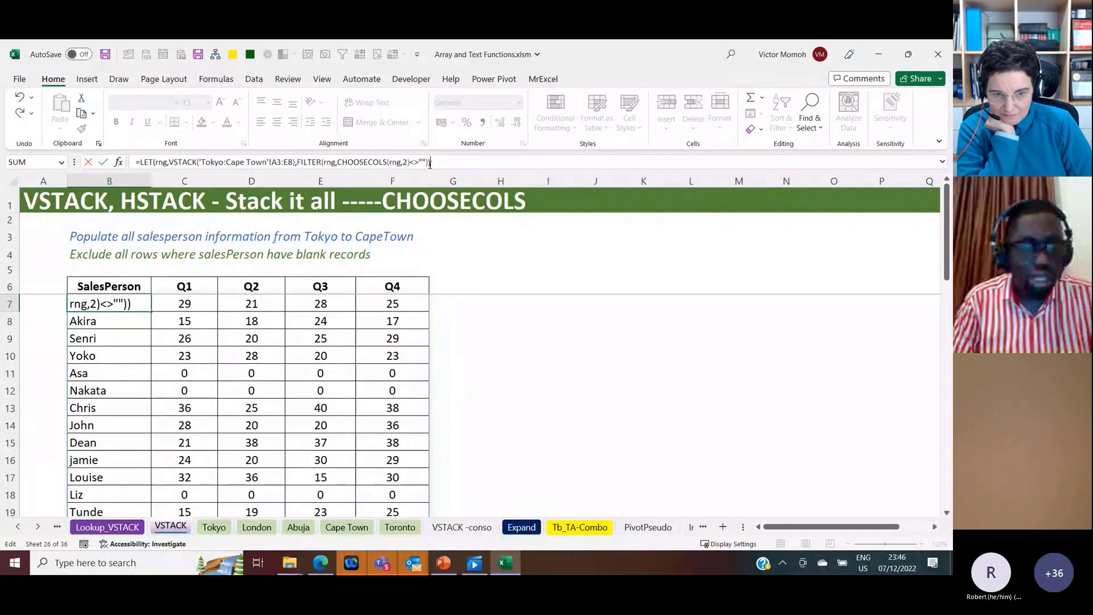
key("Return")
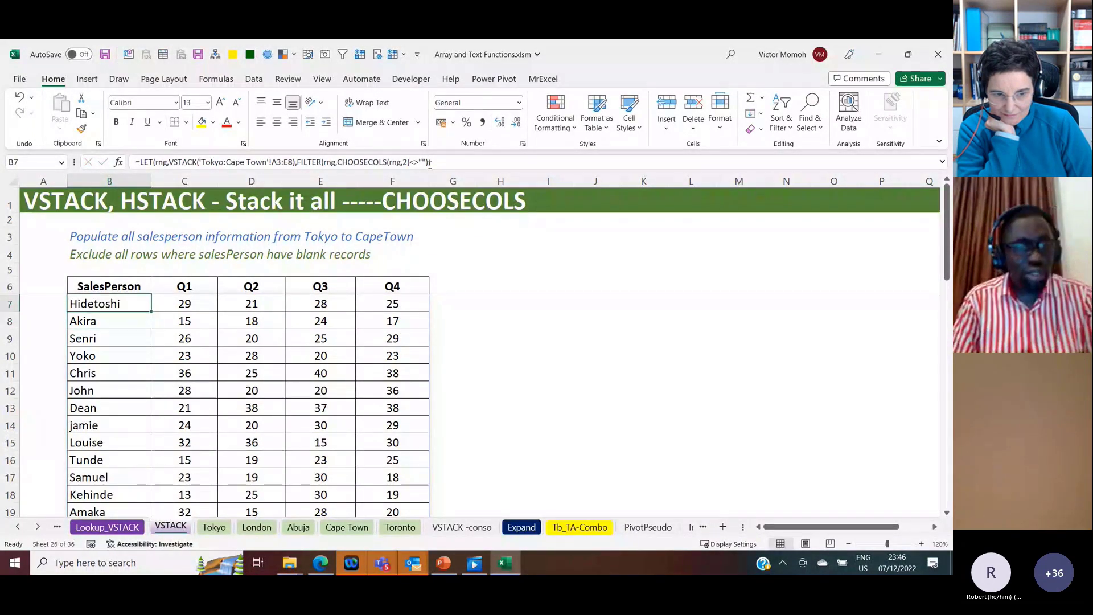
Step: On the Tokyo sheet, enter 23 in B7 and 34 in C7, and check that salesperson's row in the VSTACK sheet's filtered list
key("Down")
key("Down")
key("Down")
key("Down")
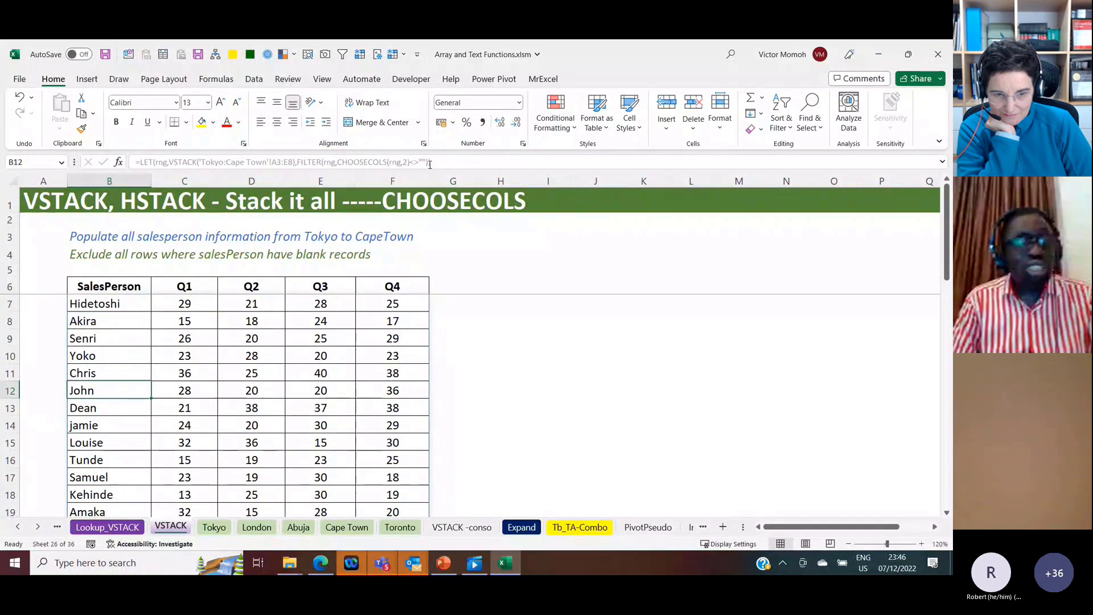
key("Down")
key("Right")
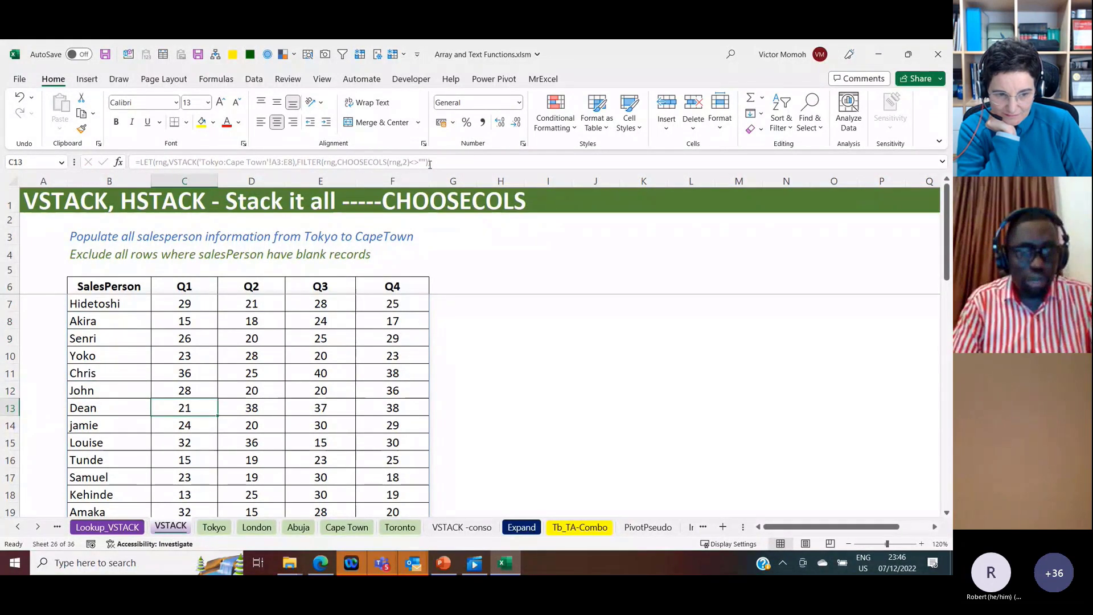
key("ctrl+Page_Down")
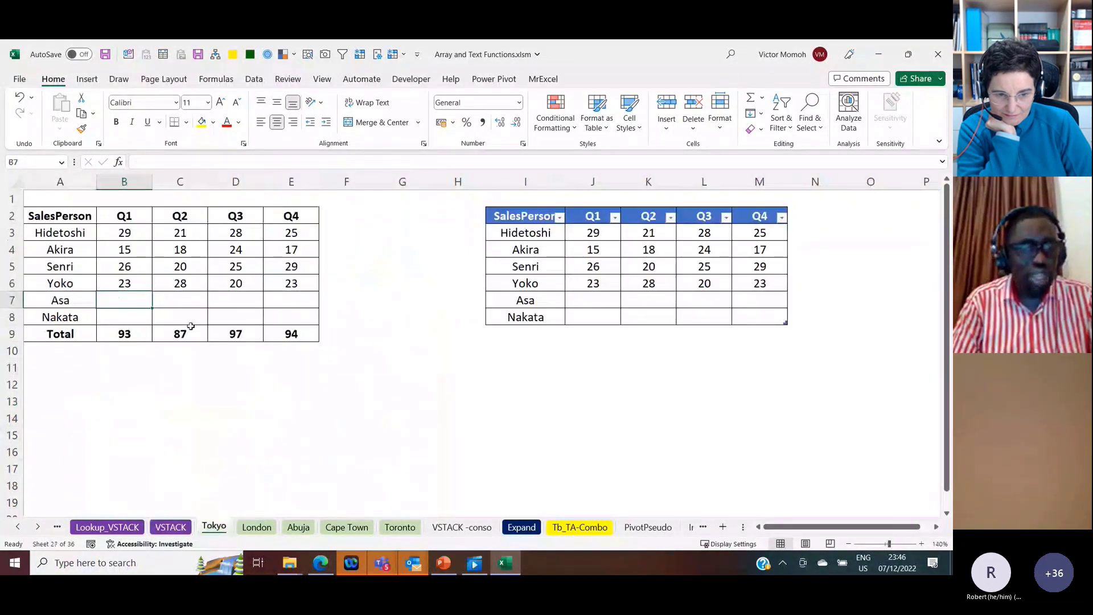
type("23")
key("Tab")
type("34")
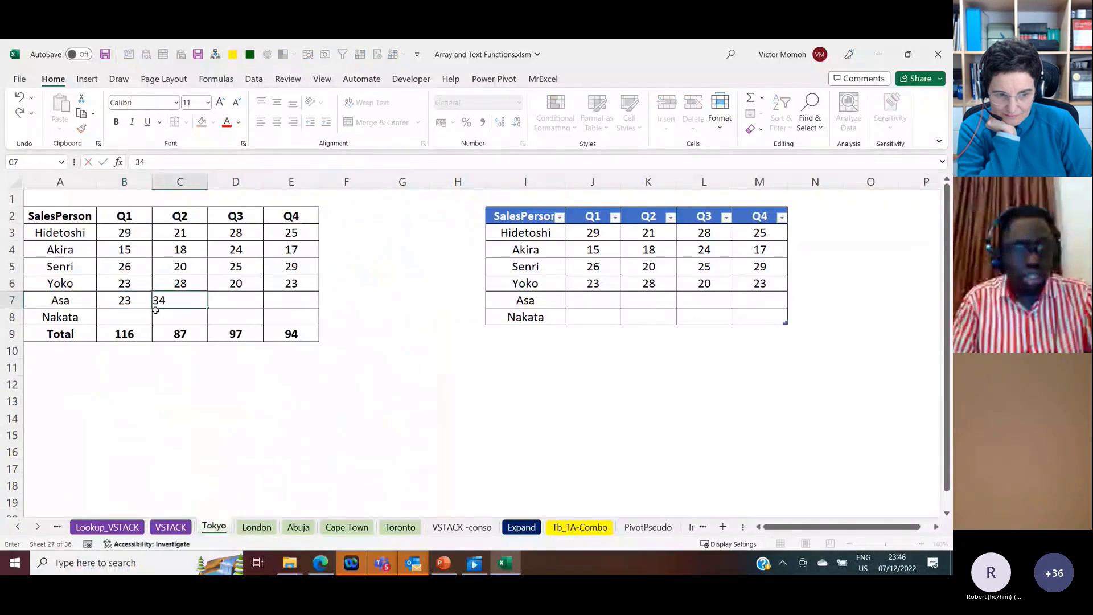
left_click(176, 529)
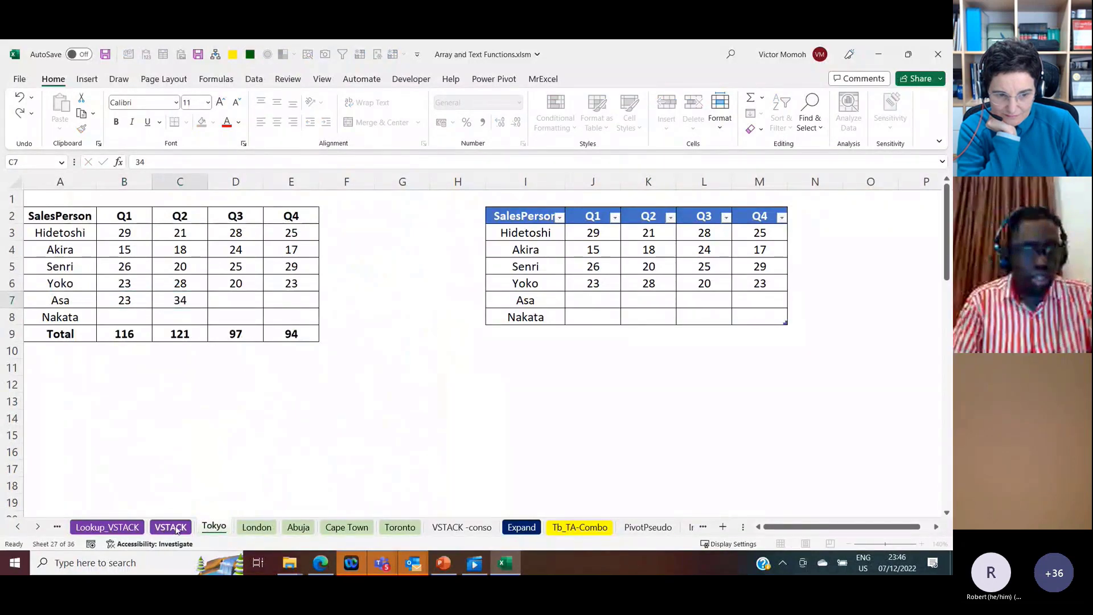
left_click(171, 527)
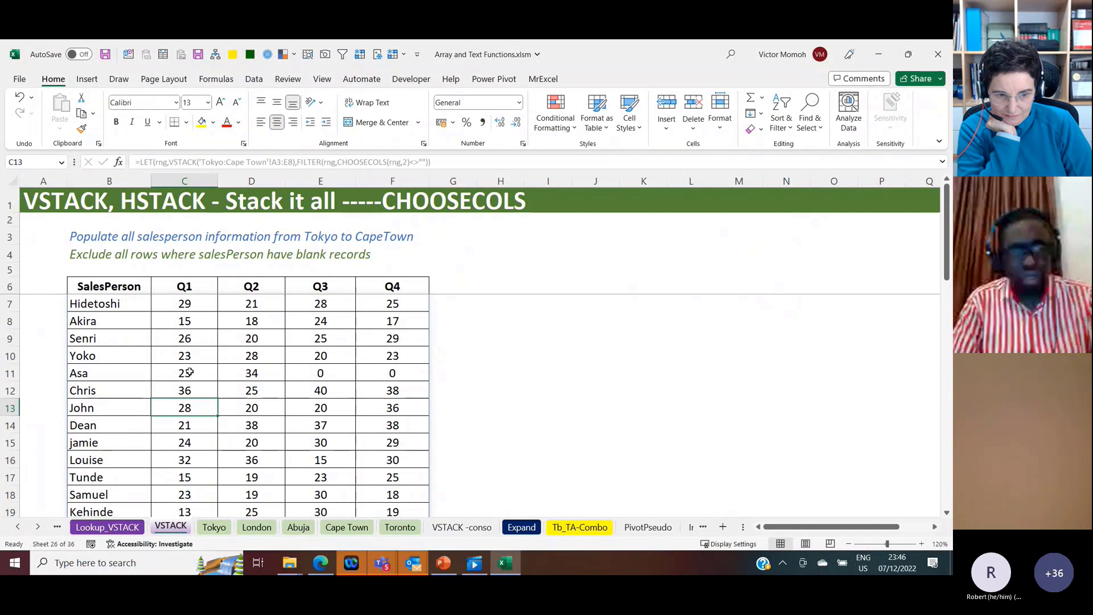
left_click_drag(189, 373, 252, 373)
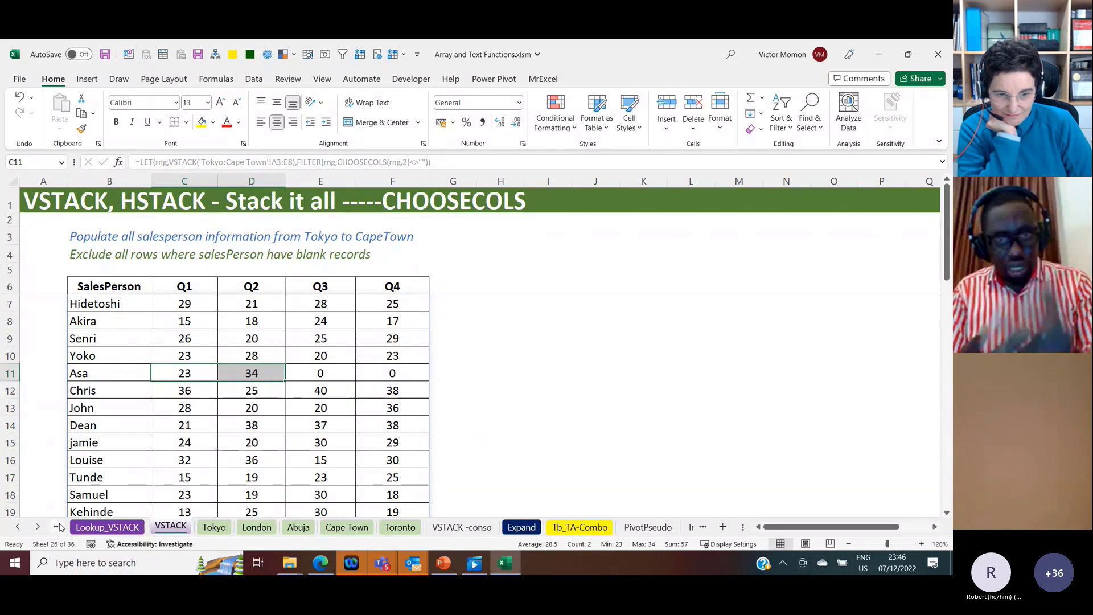
Step: On the Lookup_VSTACK sheet, delete the stacked list of store records starting in J12, below the Store 2 table
left_click(38, 526)
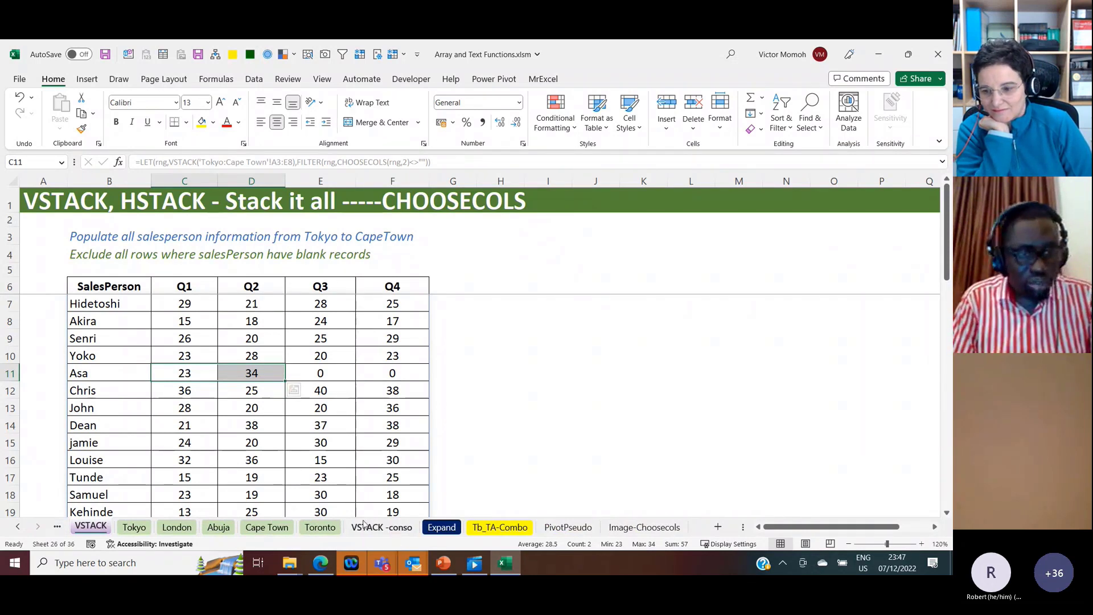
left_click(102, 528)
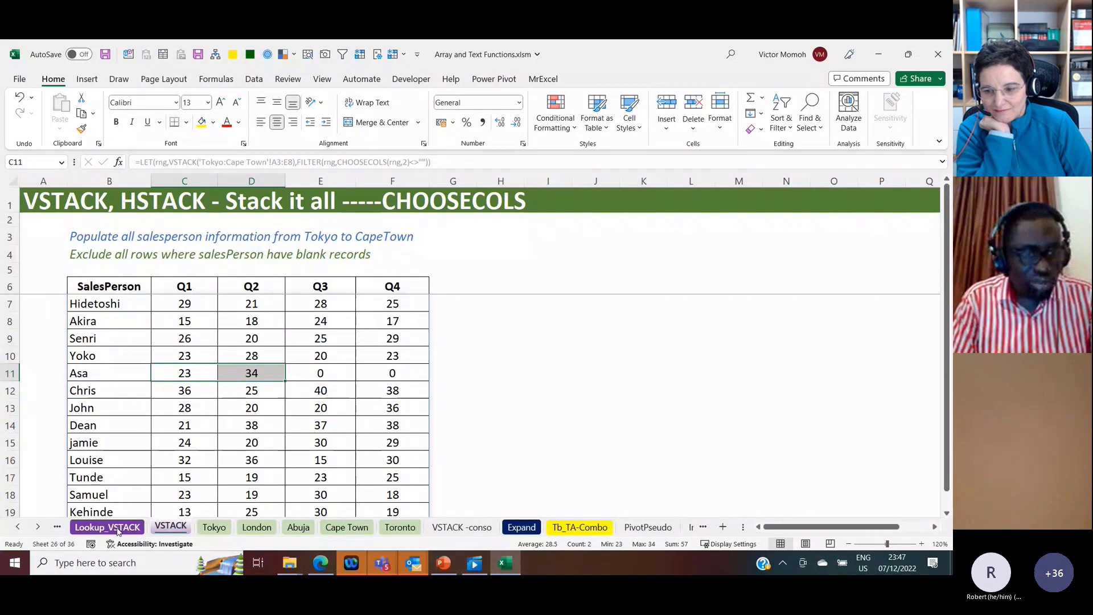
left_click(118, 528)
left_click(217, 231)
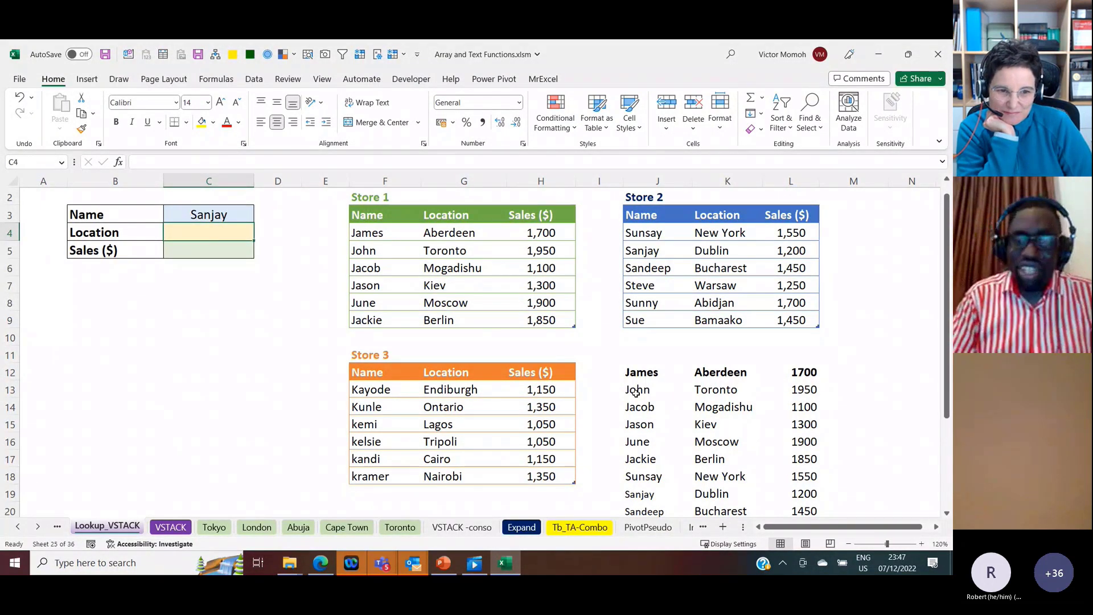
left_click(647, 372)
key("Delete")
left_click(239, 214)
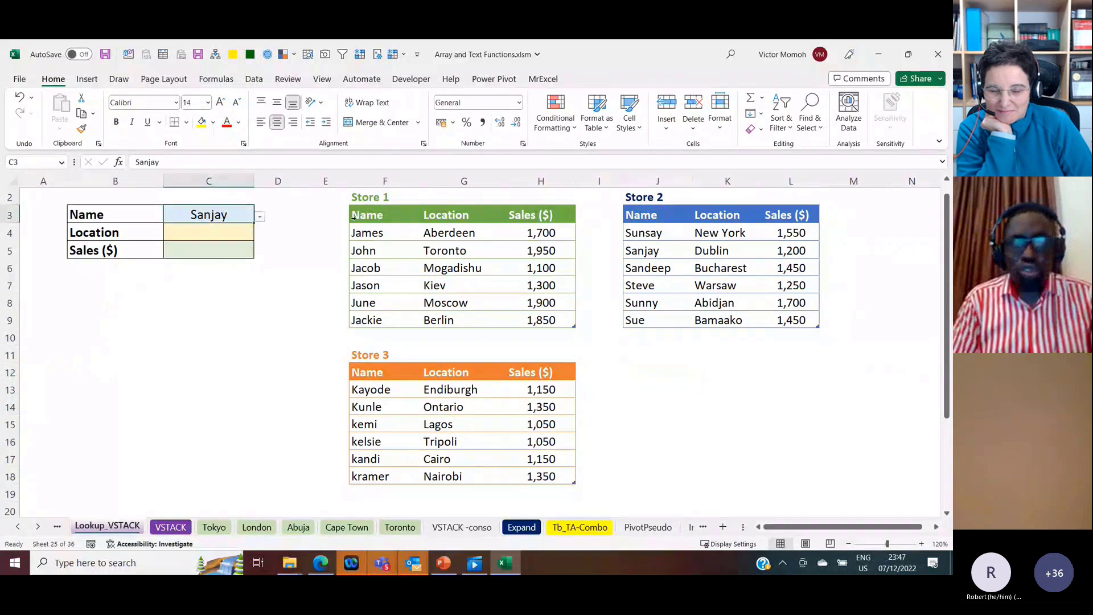
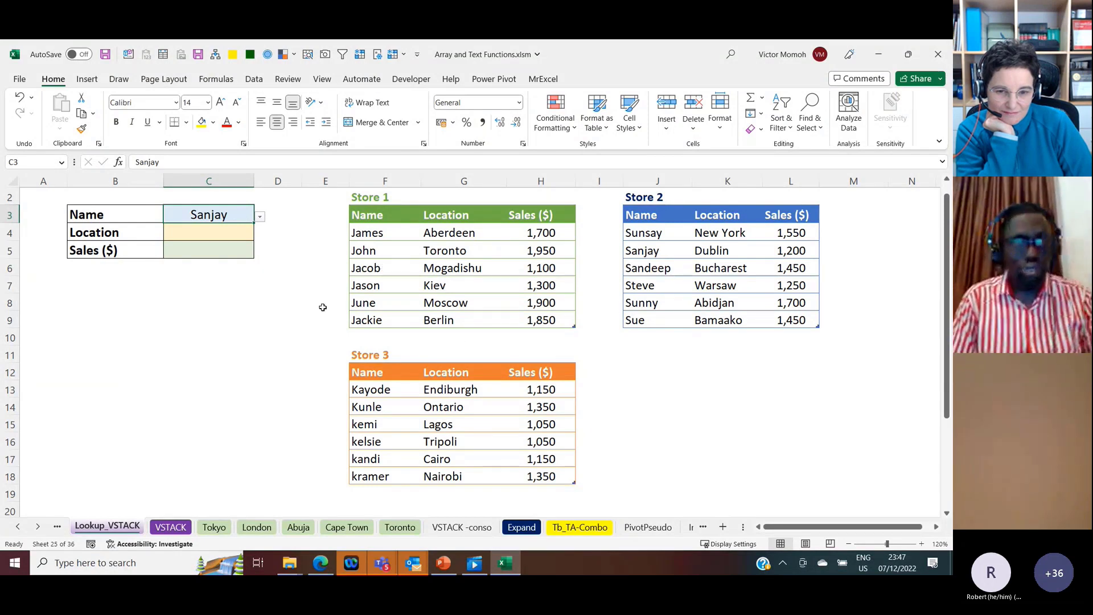
Step: In the Location cell C4, start a VLOOKUP formula with the name in C3 as the lookup value
left_click(191, 231)
type("=")
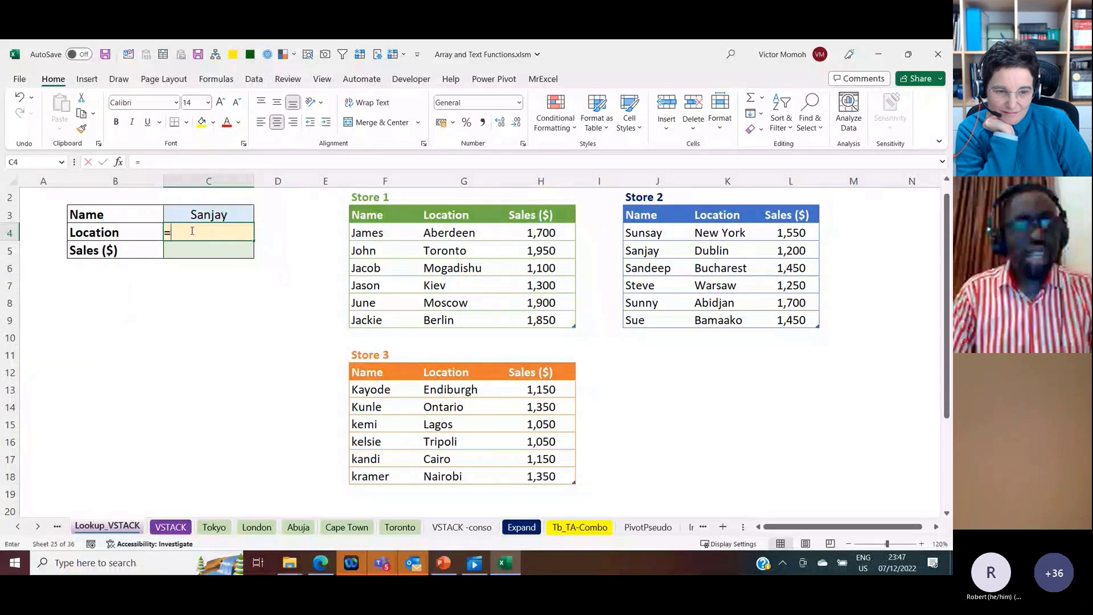
type("VLOOKUP(")
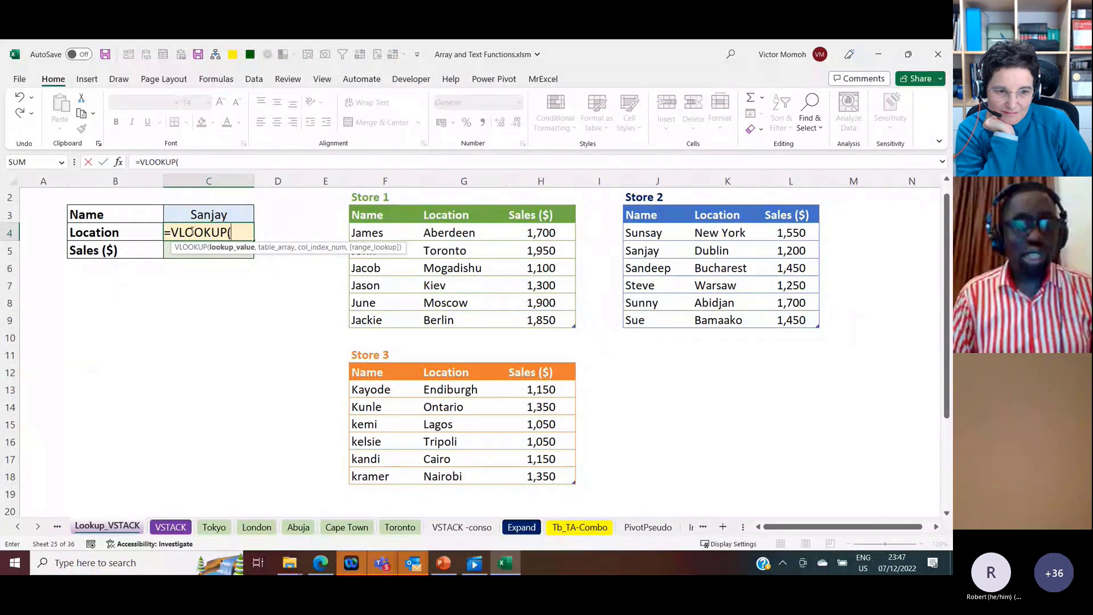
key("Up")
type(",")
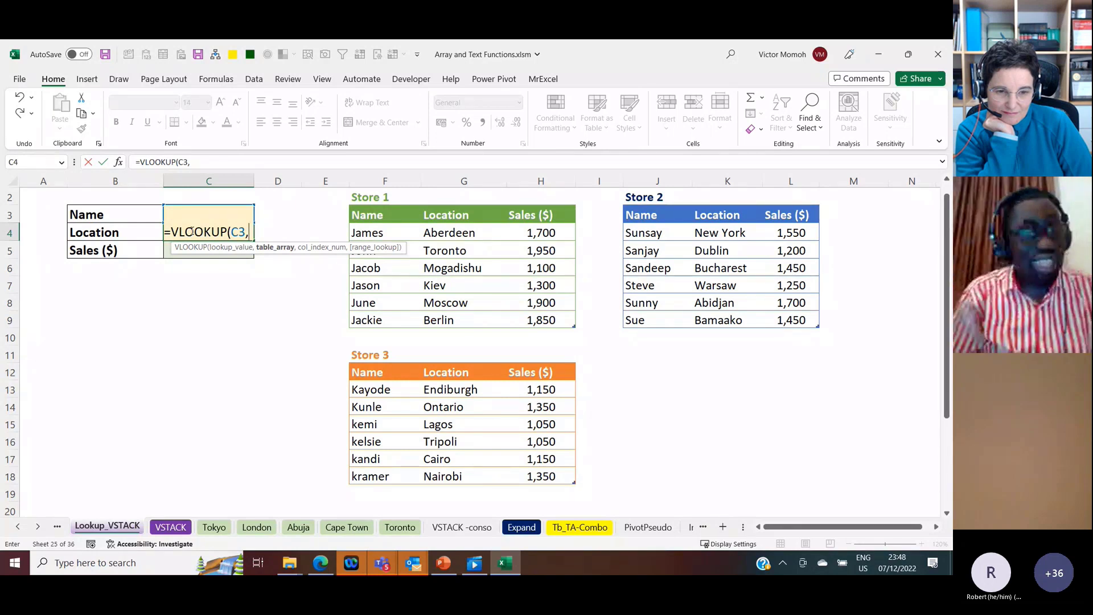
Step: Supply the lookup's table array as a VSTACK of the Store1, Store2 and Store3 tables
type("VSTACK(")
key("Tab")
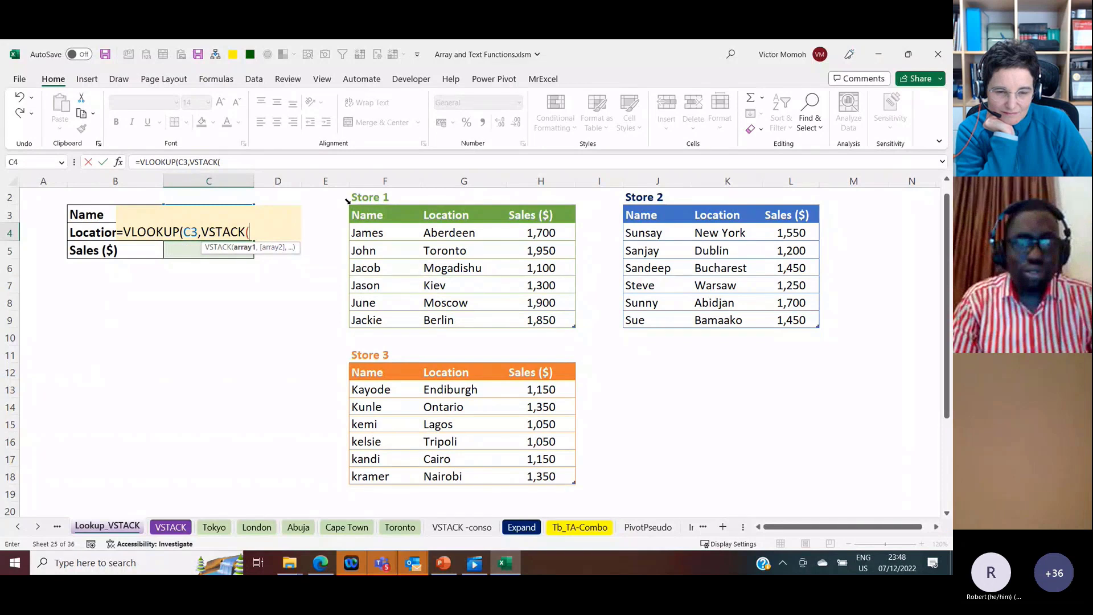
left_click(346, 200)
type(",")
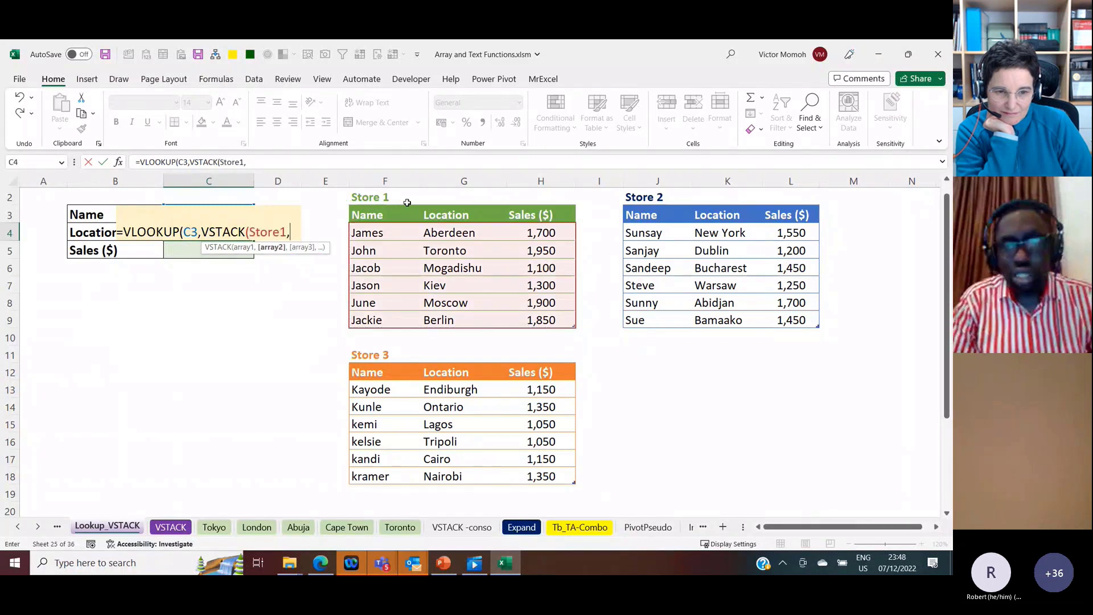
left_click(618, 216)
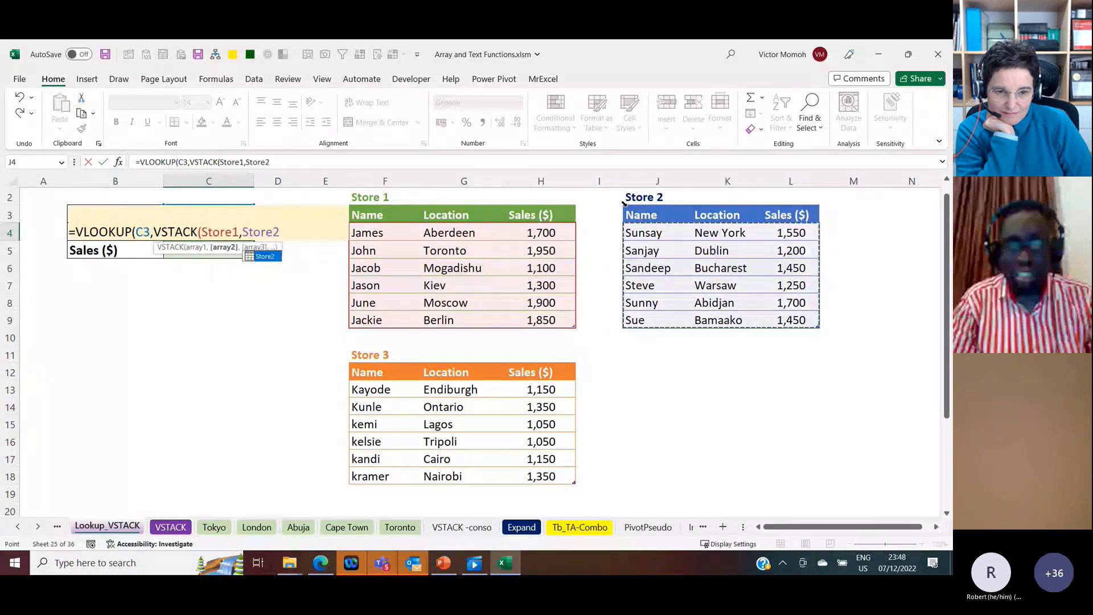
type(",")
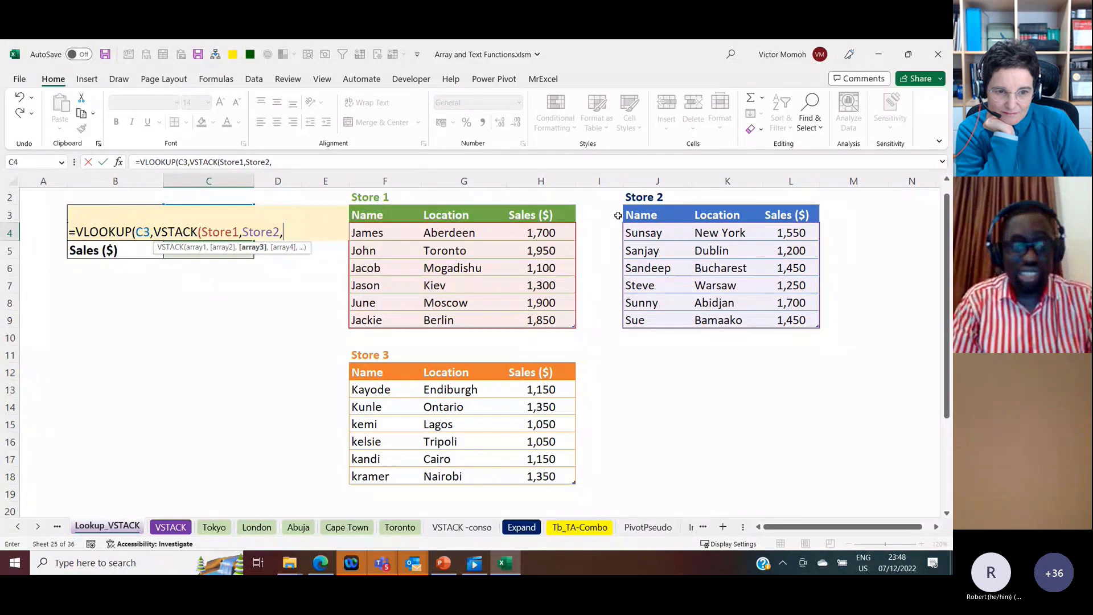
left_click(353, 358)
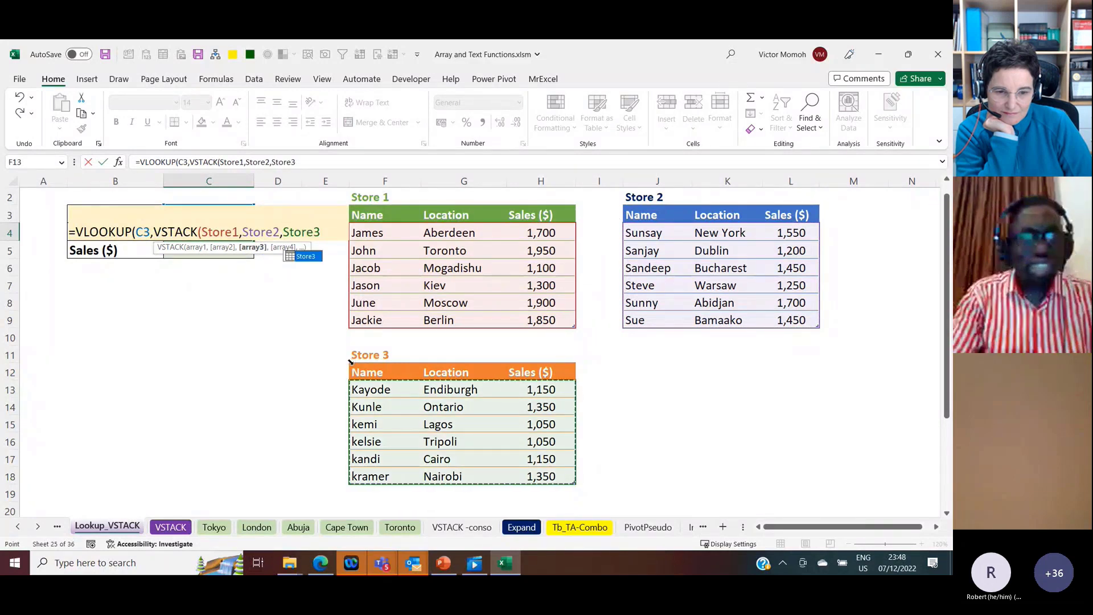
type("),")
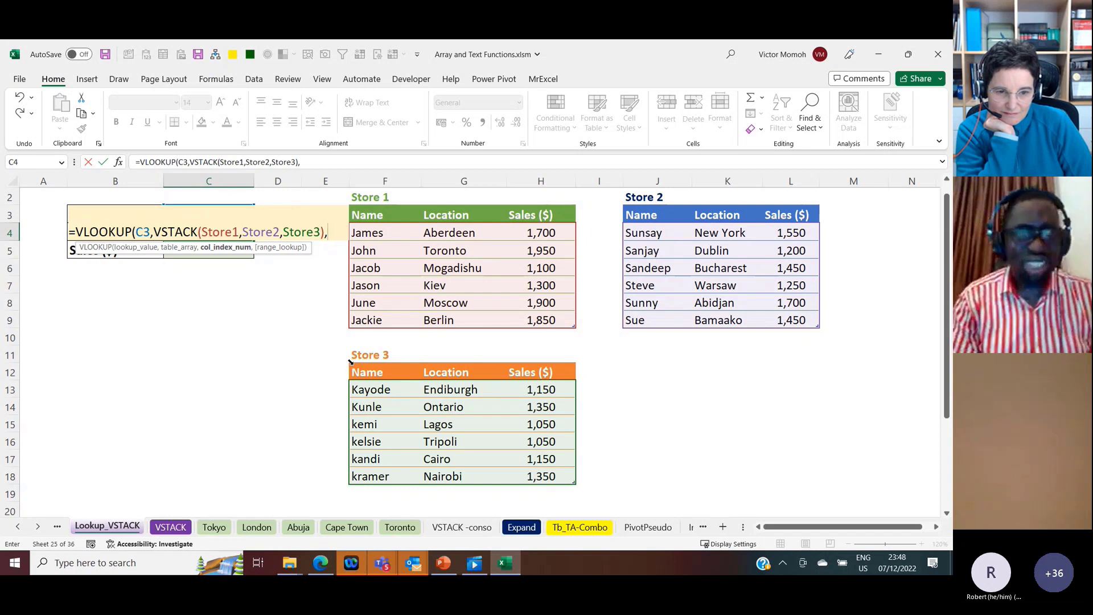
type("2,0)")
Step: Complete the VLOOKUP with column index 2 and exact match 0, and check the result against the matching row in the Store 2 table
key("Return")
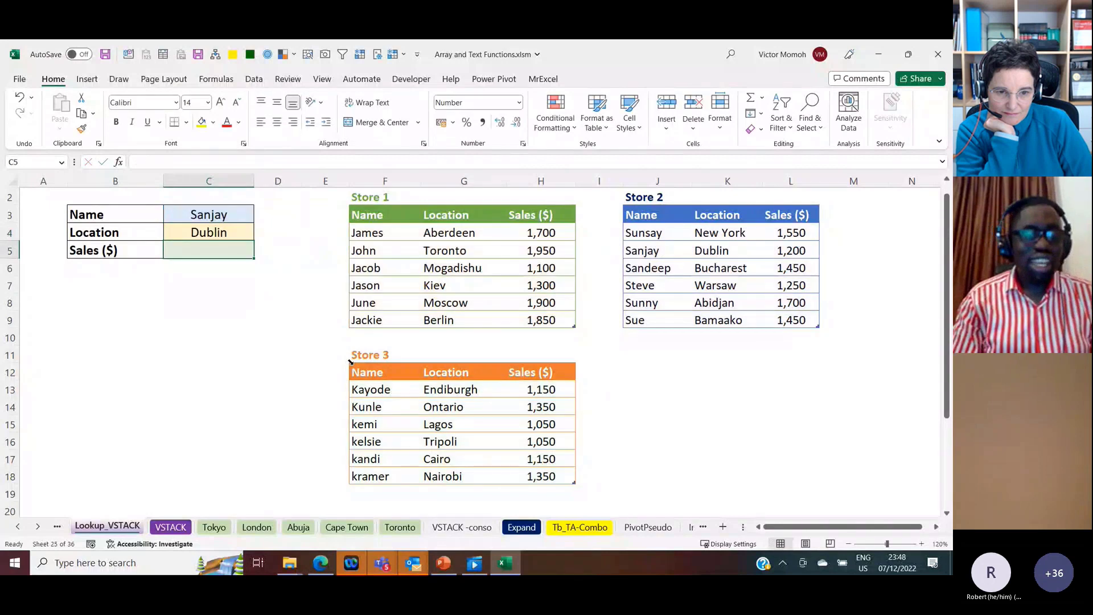
key("Up")
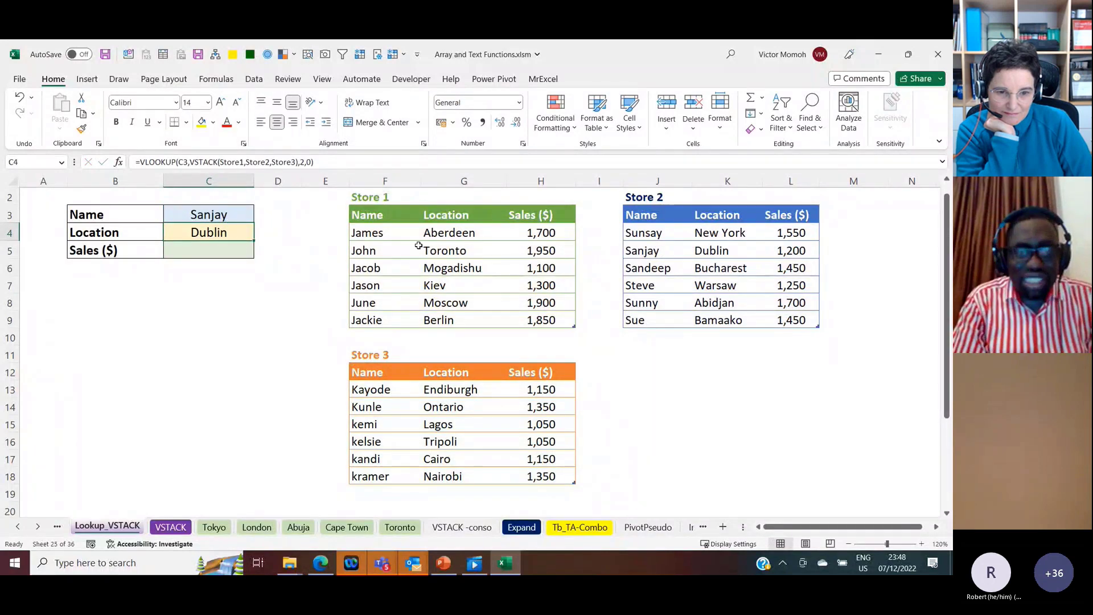
left_click(713, 250)
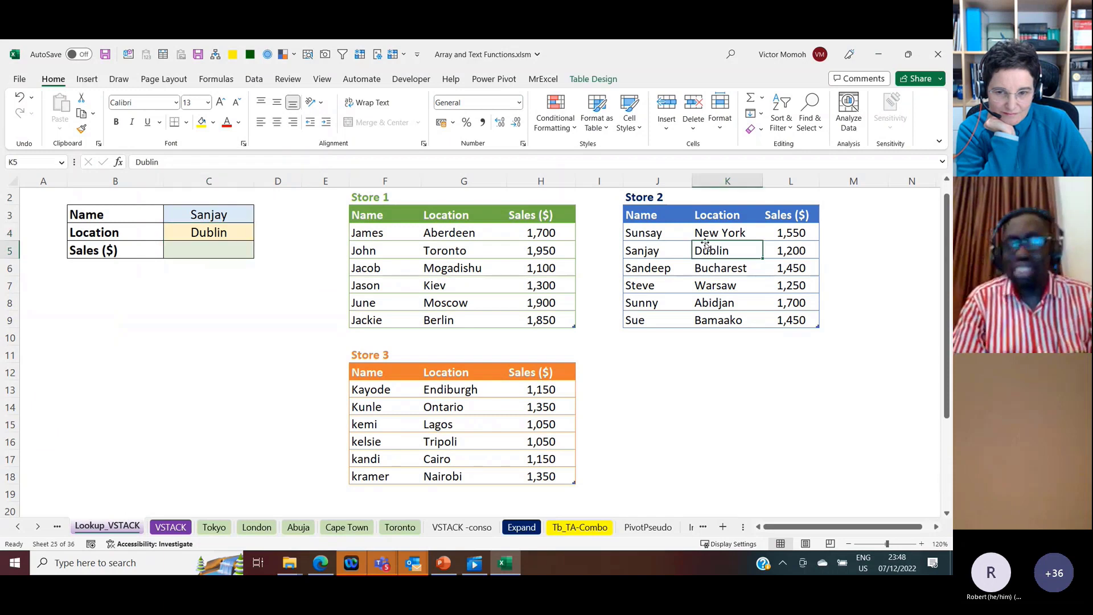
left_click(797, 250)
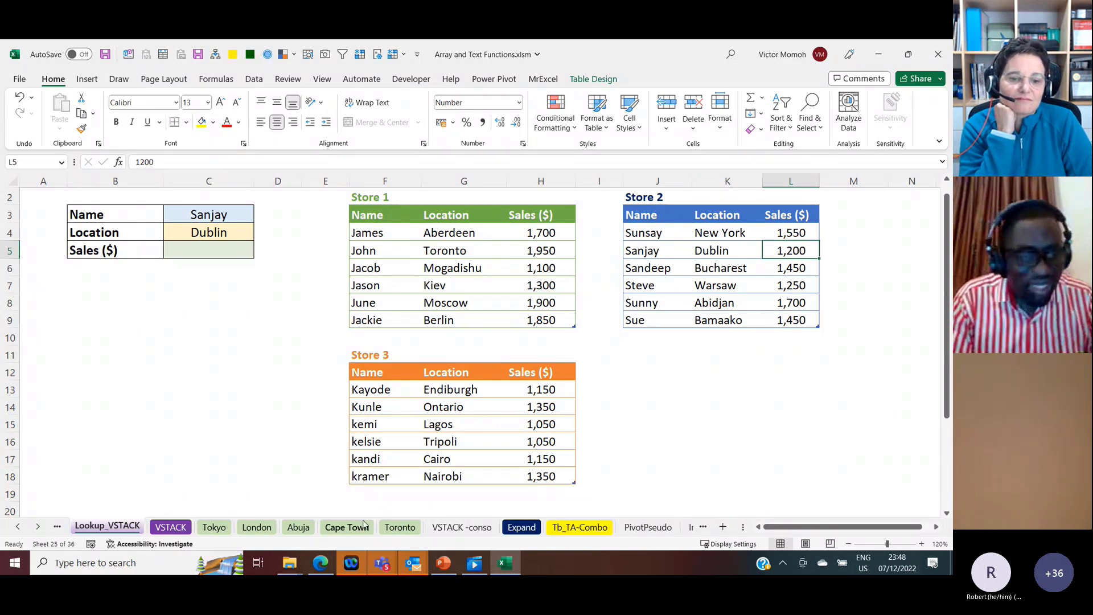
Step: Open the Image-Choosecols sheet and inspect the formula behind the first picture in G3
left_click(39, 529)
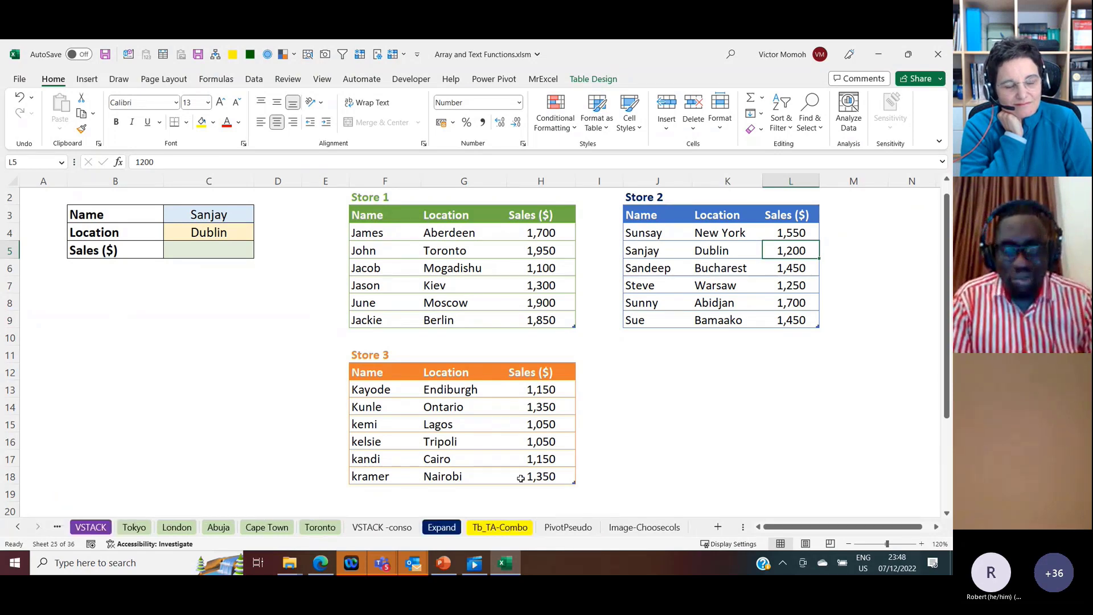
left_click(641, 531)
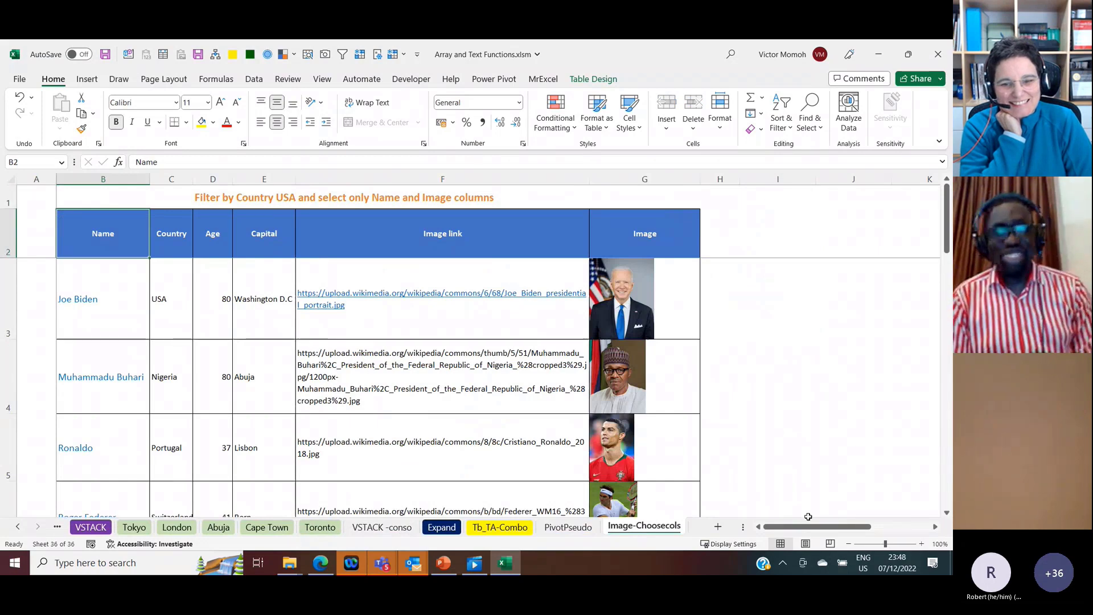
left_click_drag(814, 527, 815, 527)
left_click(672, 310)
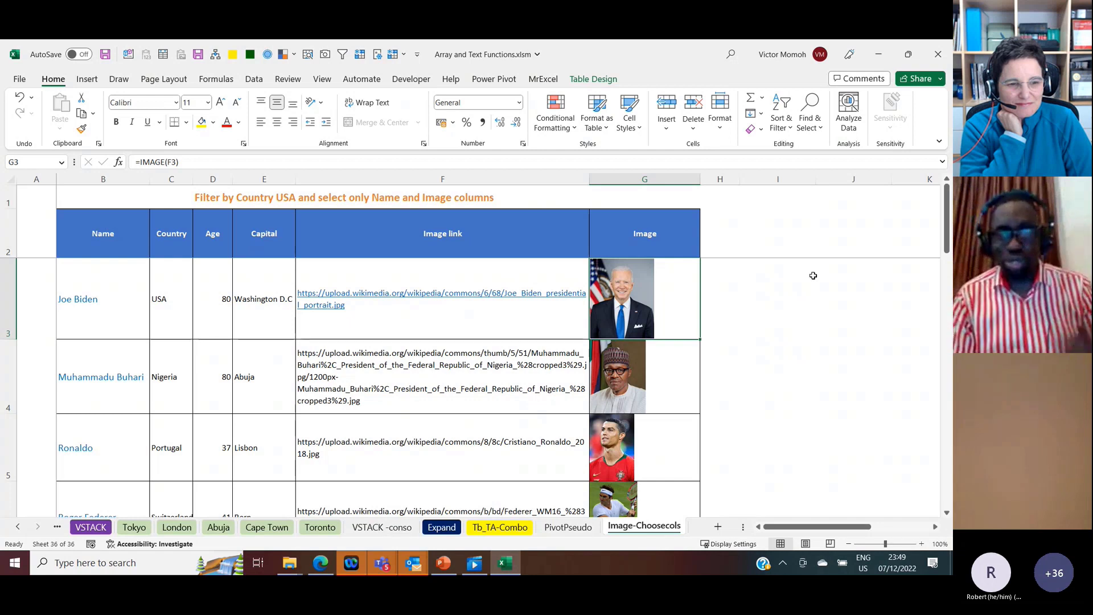
Step: Start a FILTER formula in cell I3, beside the table's Image column
left_click(781, 286)
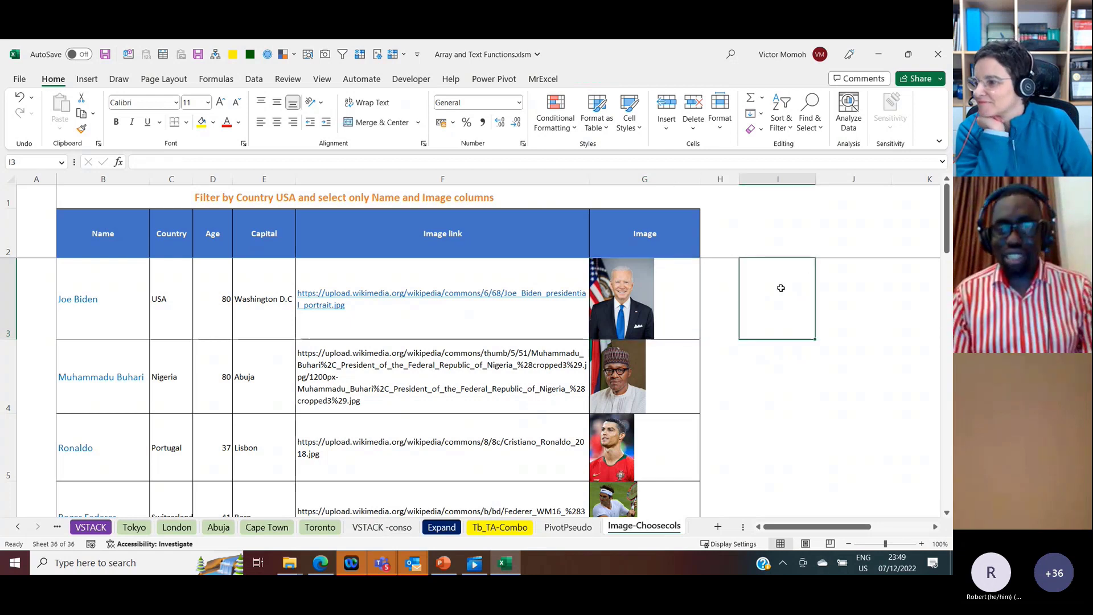
type("=filter")
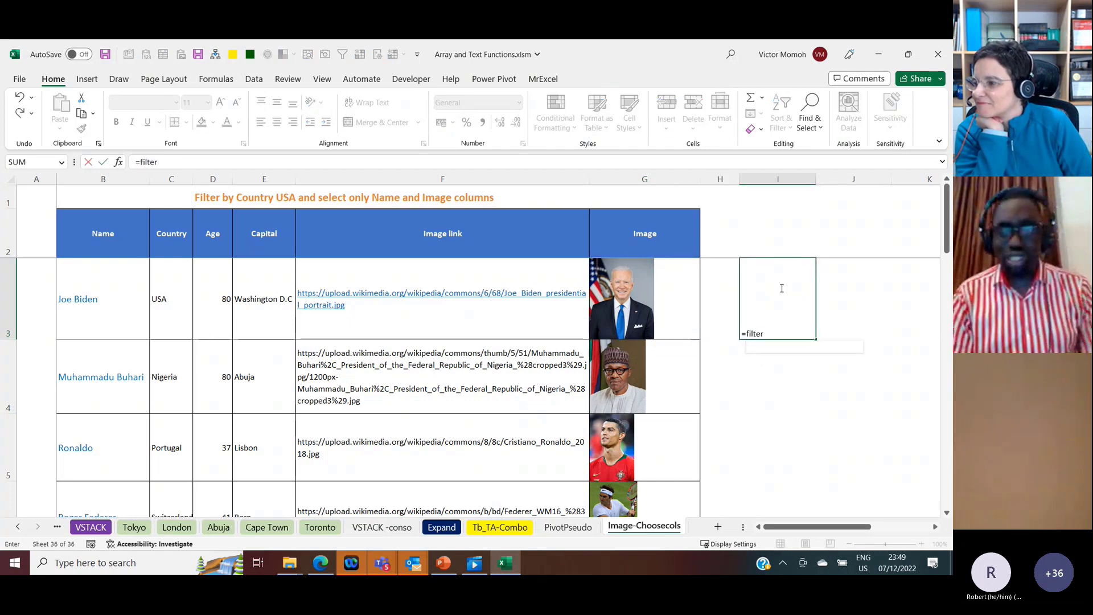
key("Tab")
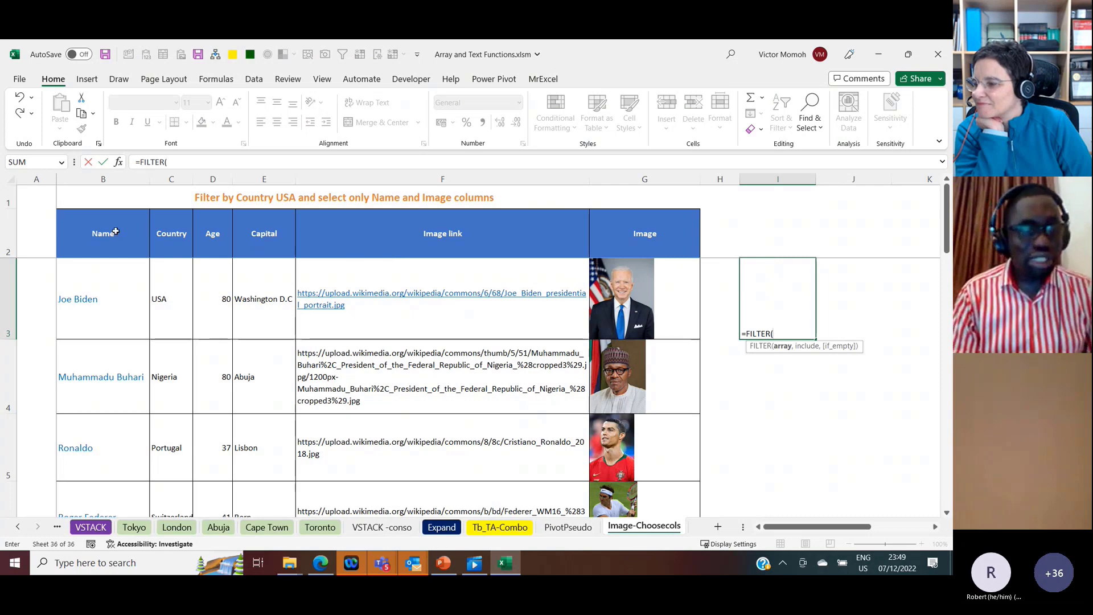
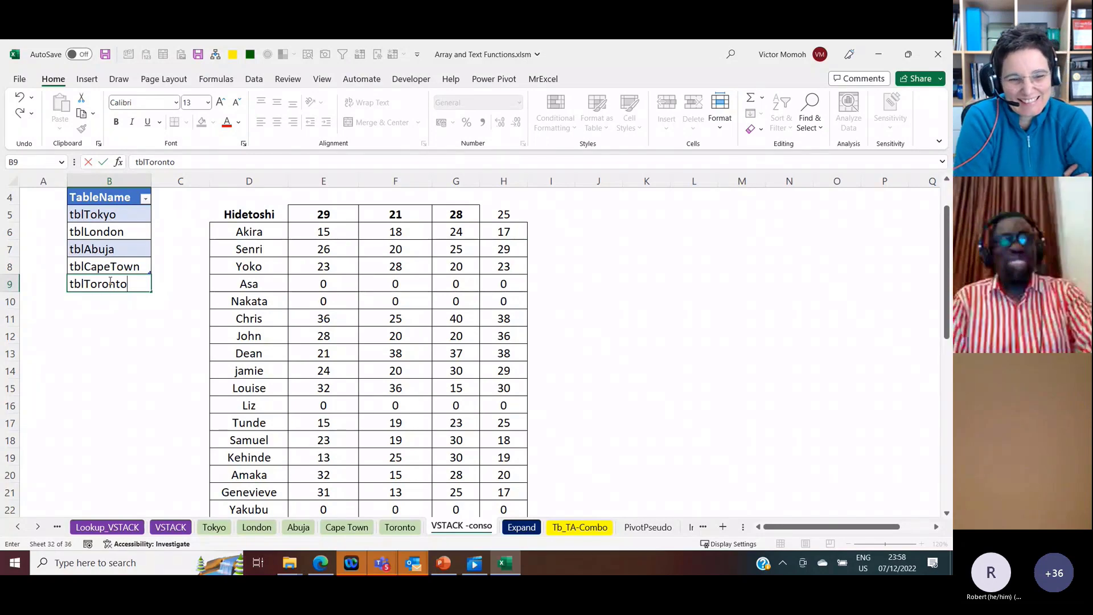
Step: Enter tblToronto in B9 as the next TableName row and check the end of the consolidated output
key("Return")
key("Right")
key("Right")
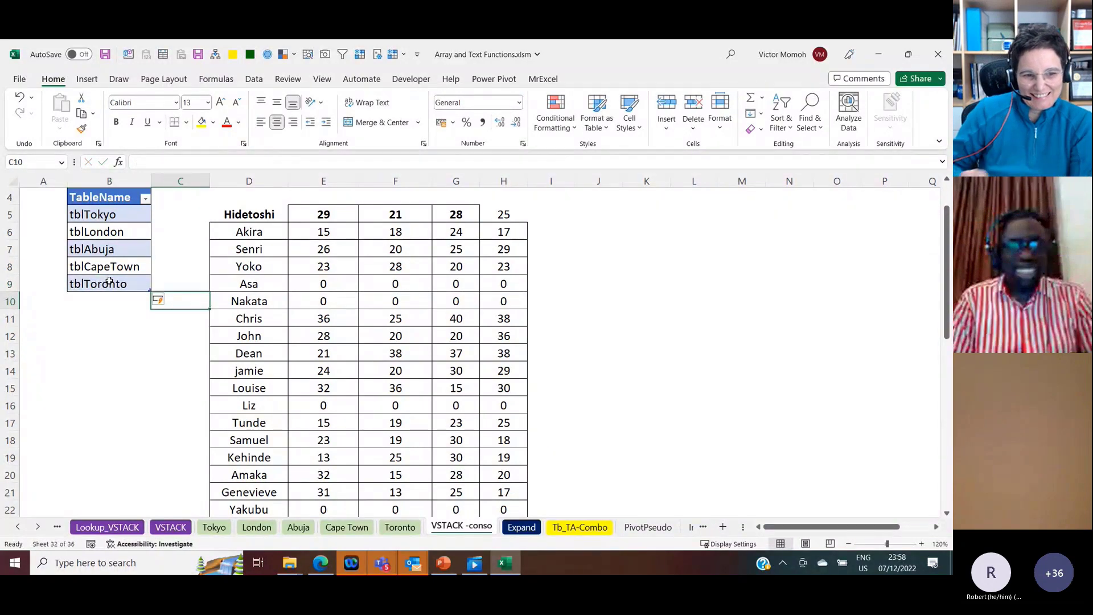
key("ctrl+Down")
key("Down")
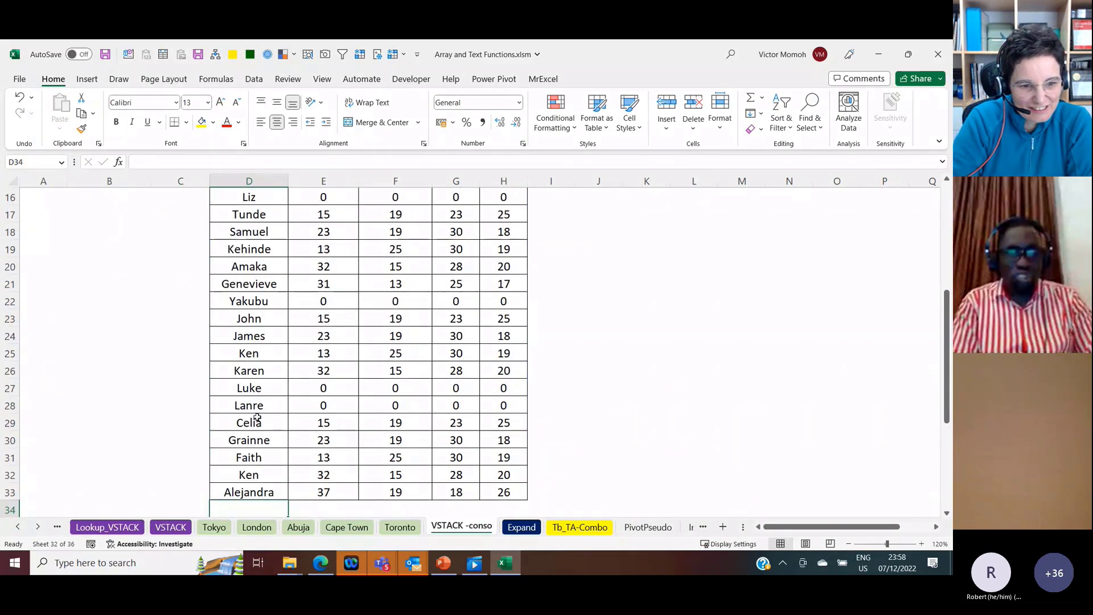
Step: Shrink the TableName table so that it covers only tblTokyo and tblLondon
left_click(256, 318)
key("Left")
key("Left")
key("ctrl+Up")
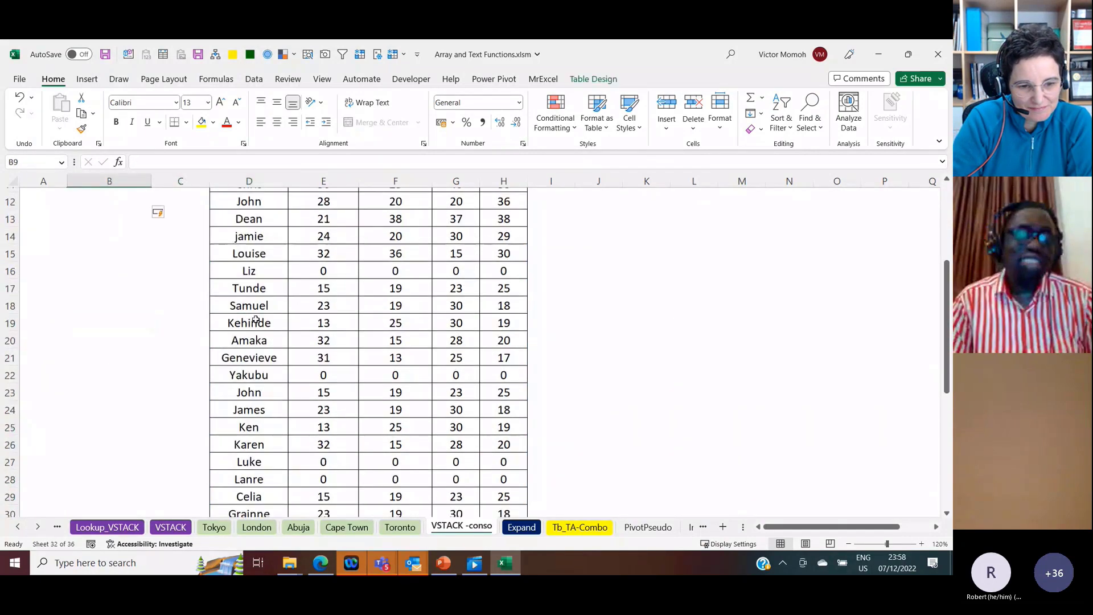
key("Up")
key("Up")
key("Up")
key("Up")
key("Up")
key("Up")
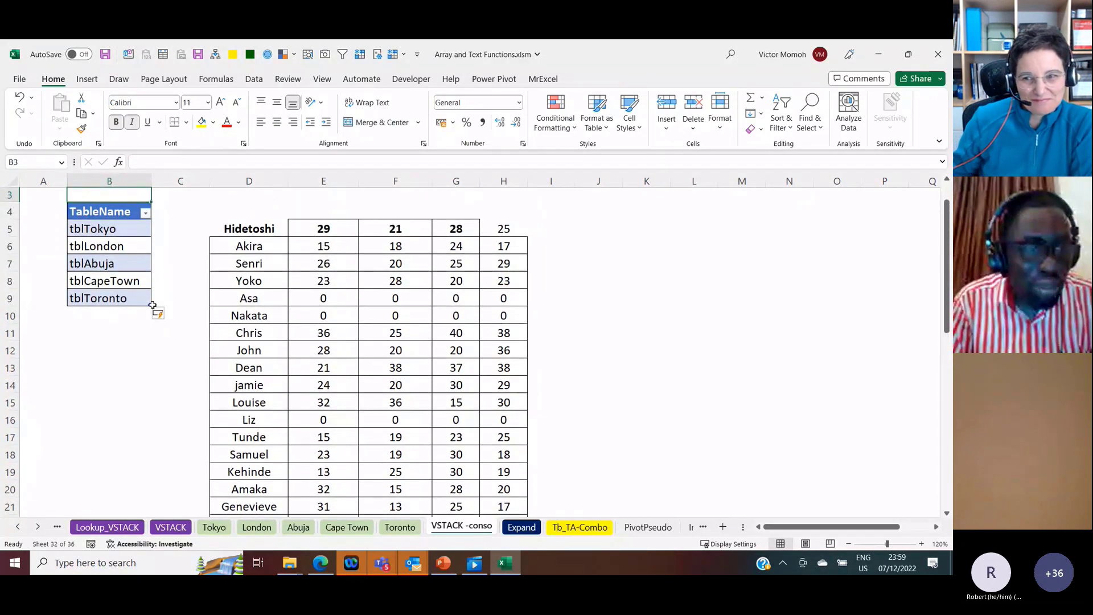
left_click_drag(150, 305, 143, 258)
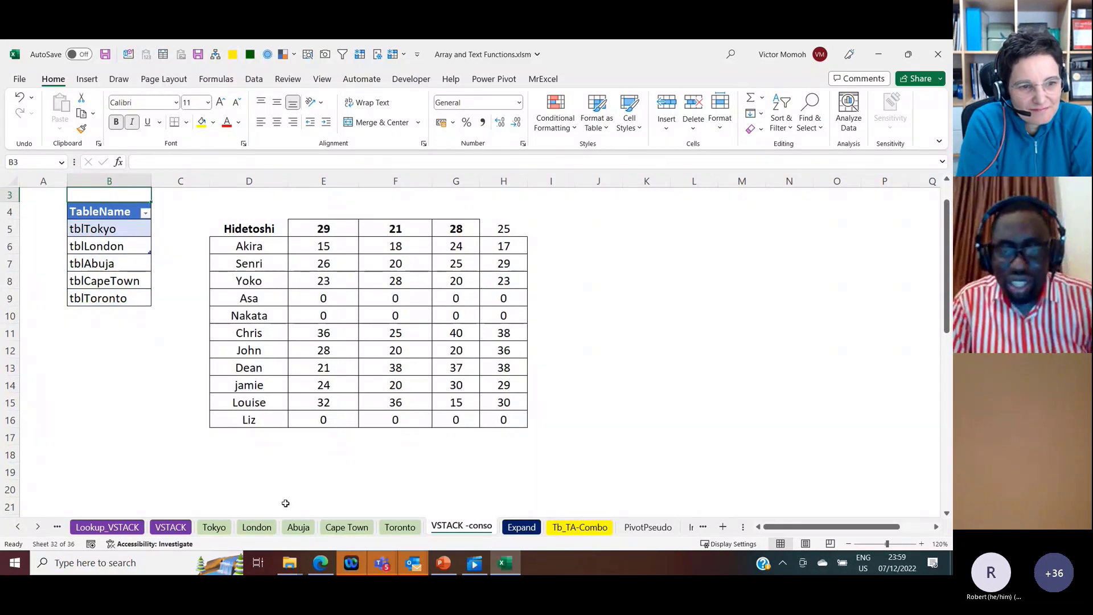
Step: Open the Expand sheet and examine the names in B2:B6 beside their expected repeated output
left_click(38, 527)
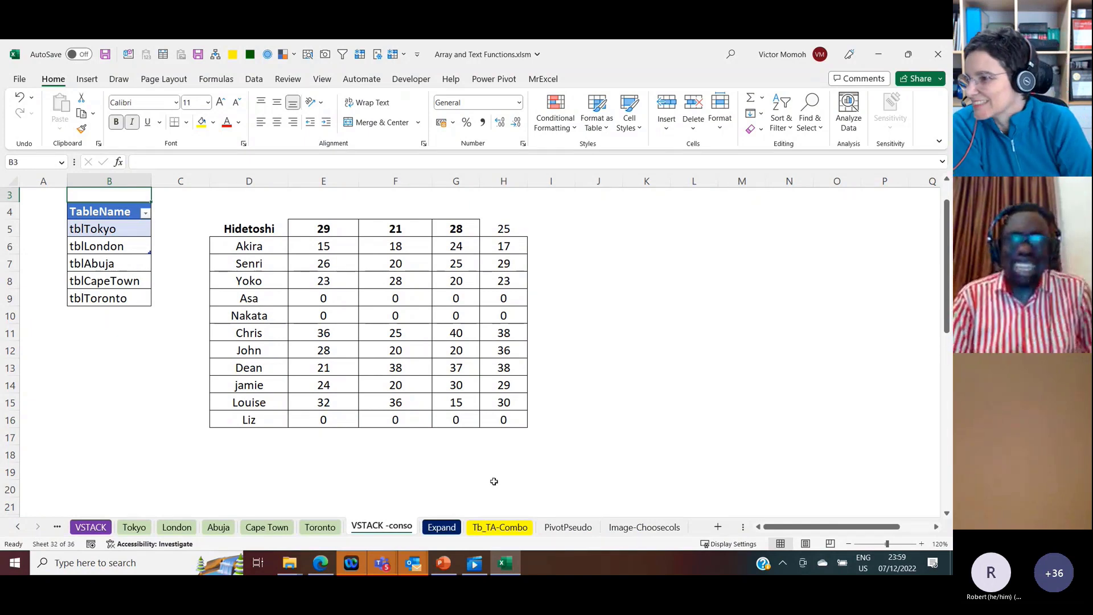
left_click(453, 529)
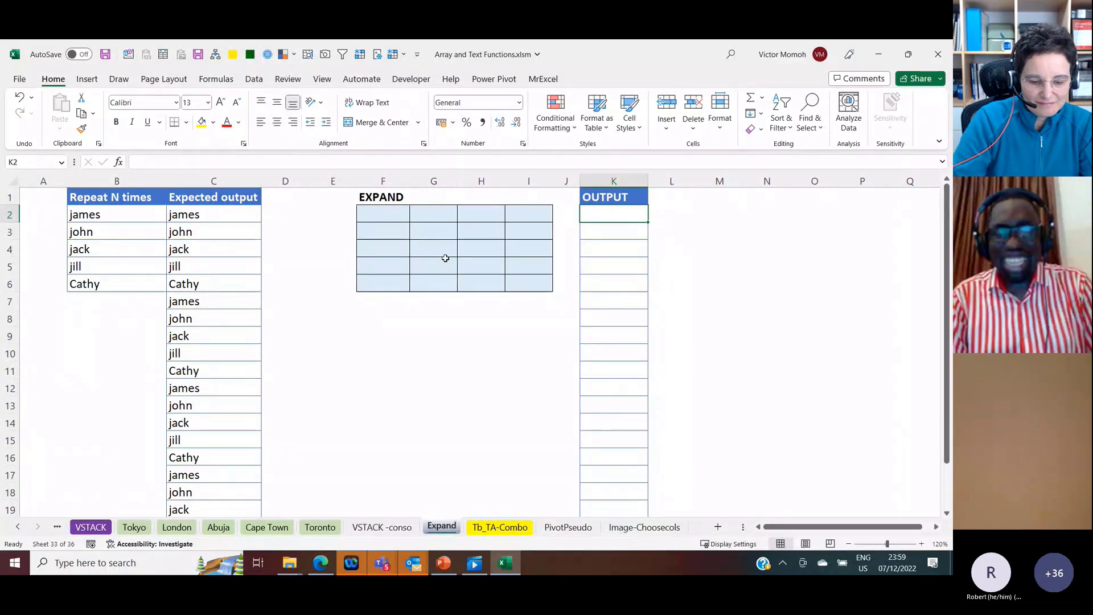
left_click(384, 216)
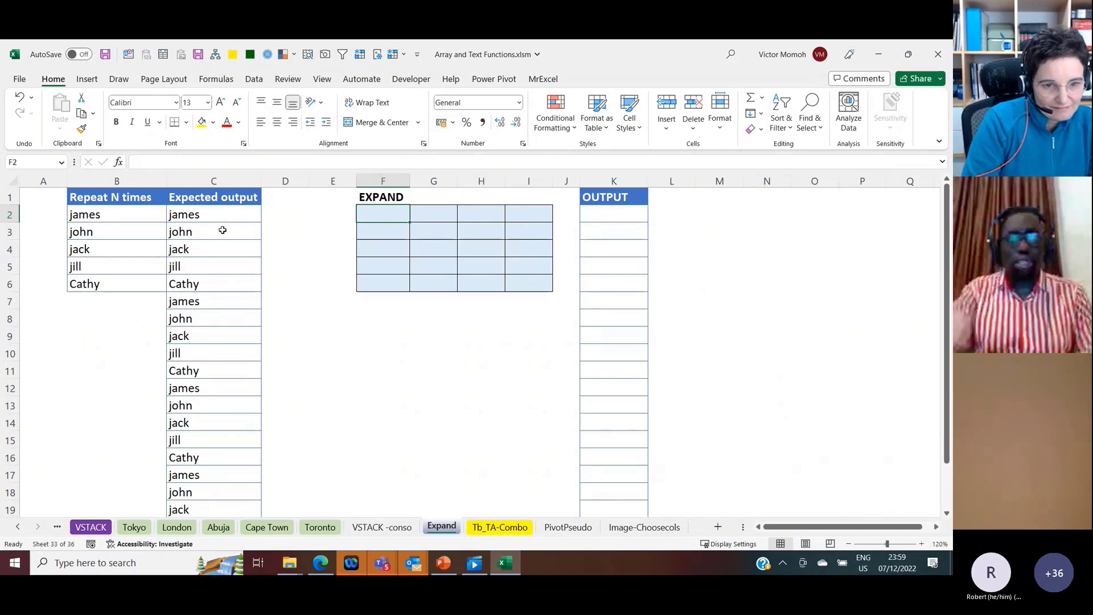
left_click_drag(121, 215, 127, 276)
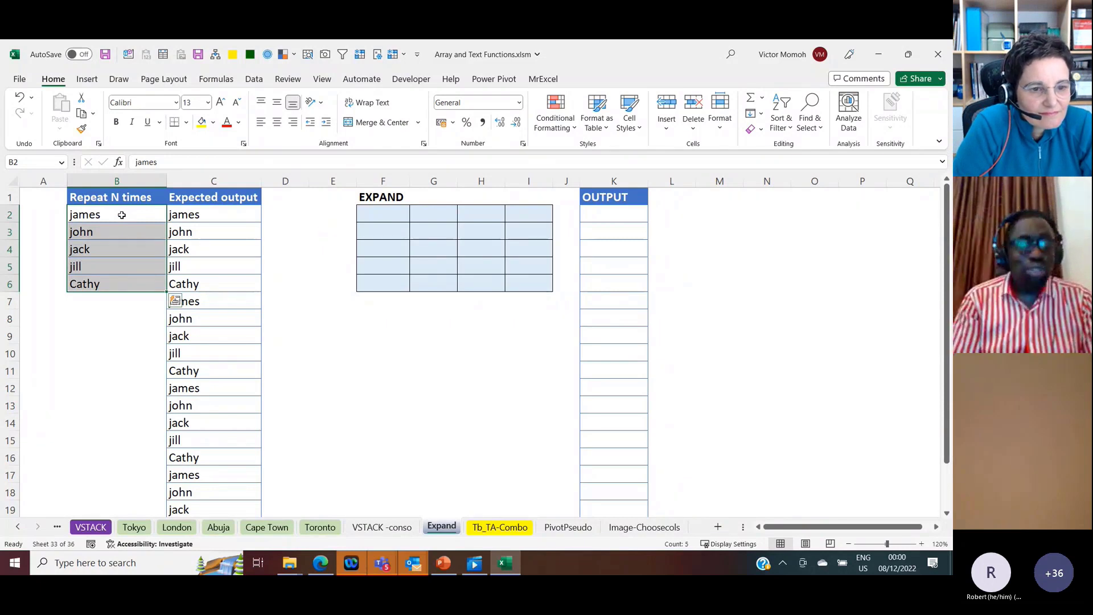
left_click_drag(122, 213, 115, 284)
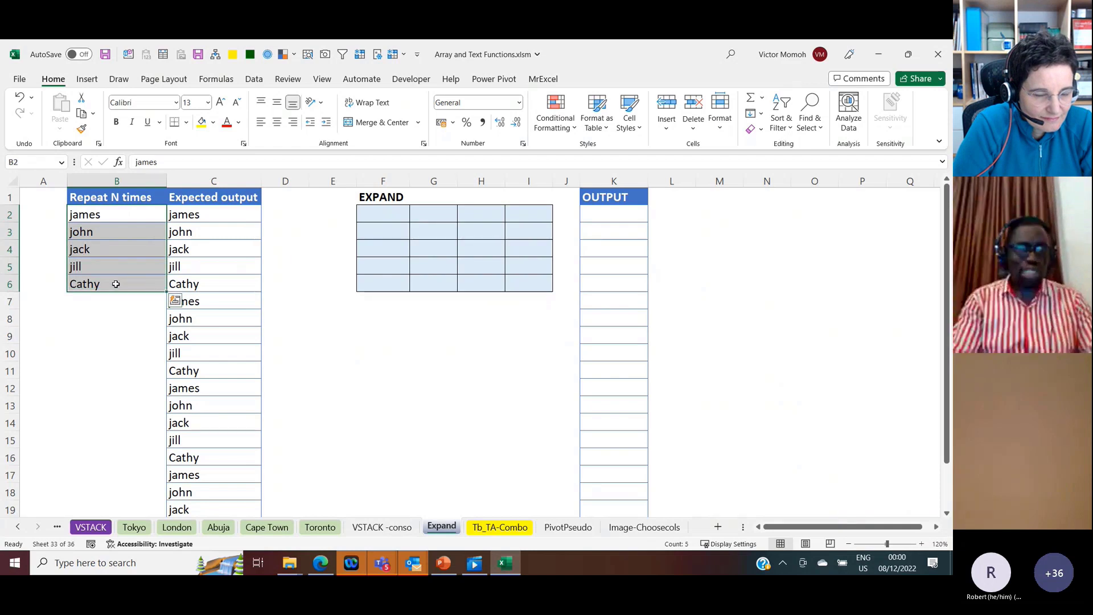
Step: Enter =EXPAND(B2:B6,8) in cell E8 to extend the name list to eight rows
left_click(354, 323)
type("=EXPAND(")
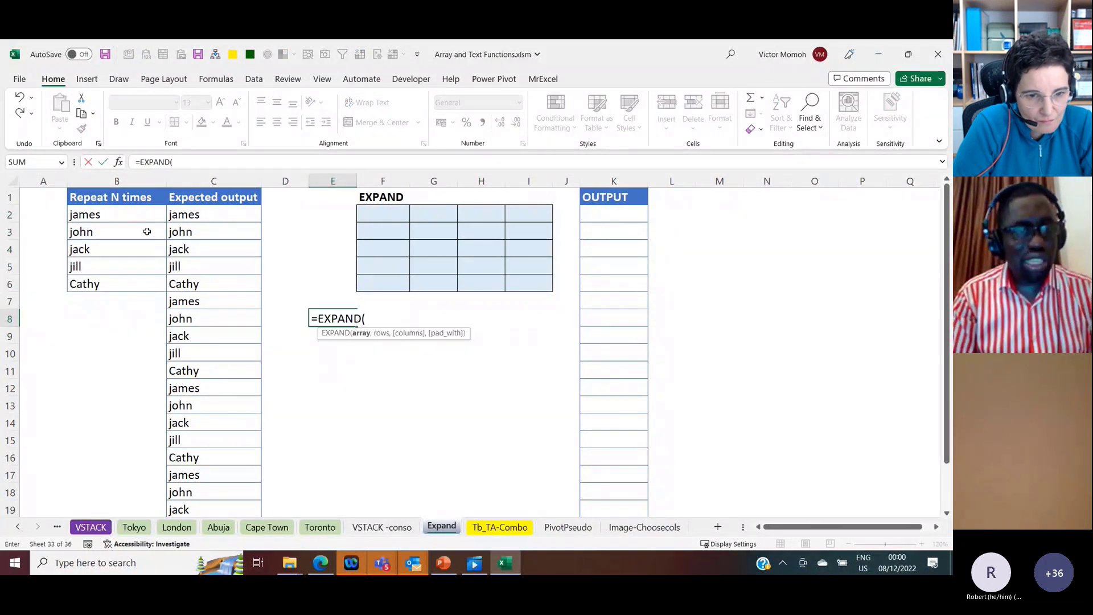
left_click_drag(128, 215, 132, 284)
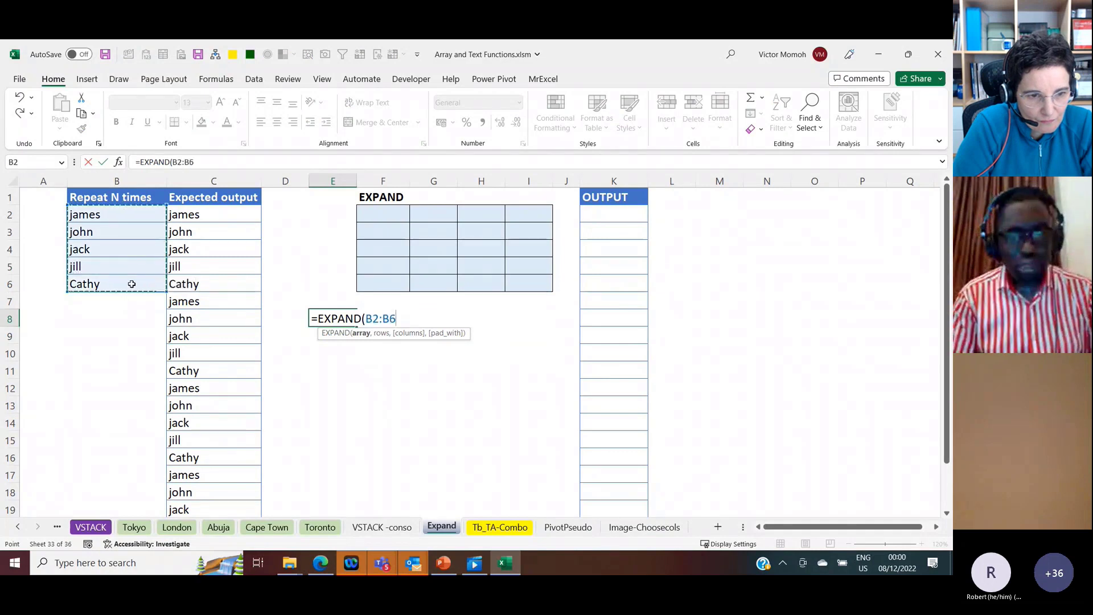
type(",")
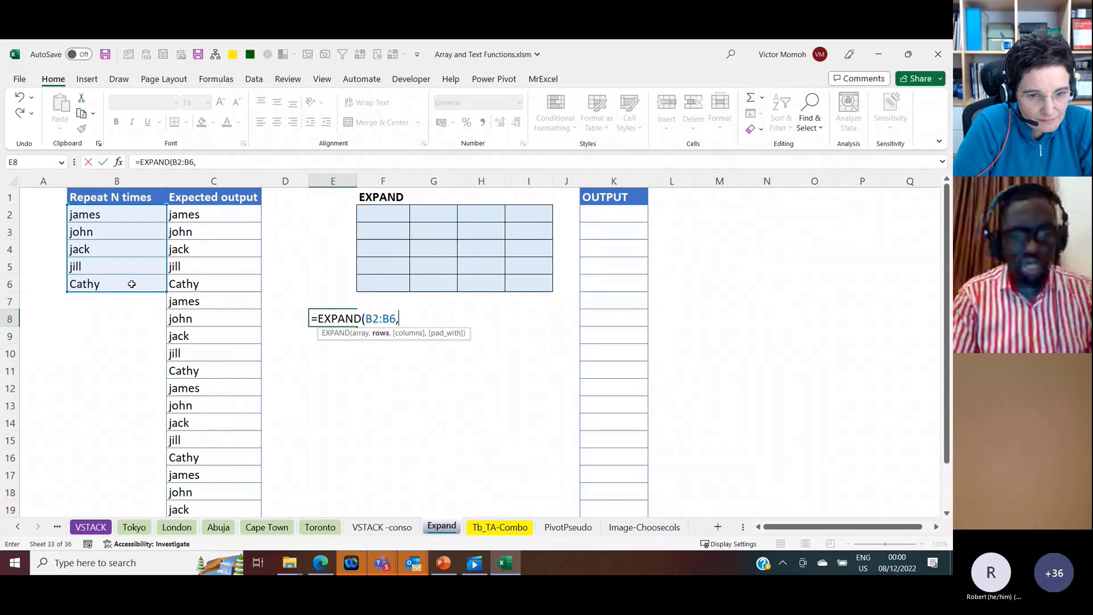
type("8)")
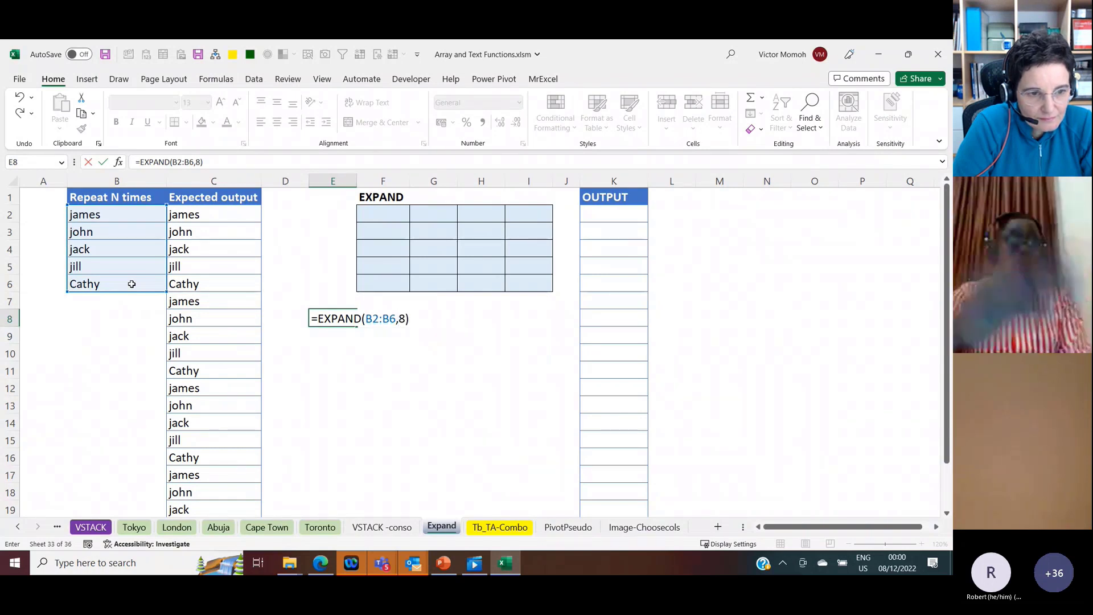
key("Return")
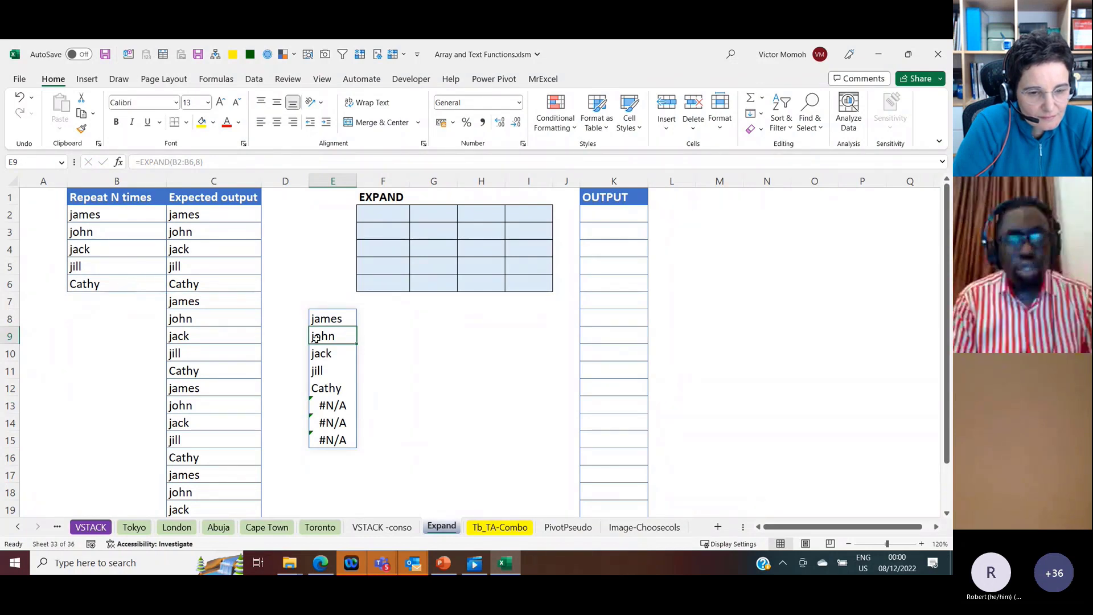
Step: Try adding a quoted first name as the third argument of the EXPAND formula in E8
left_click(329, 315)
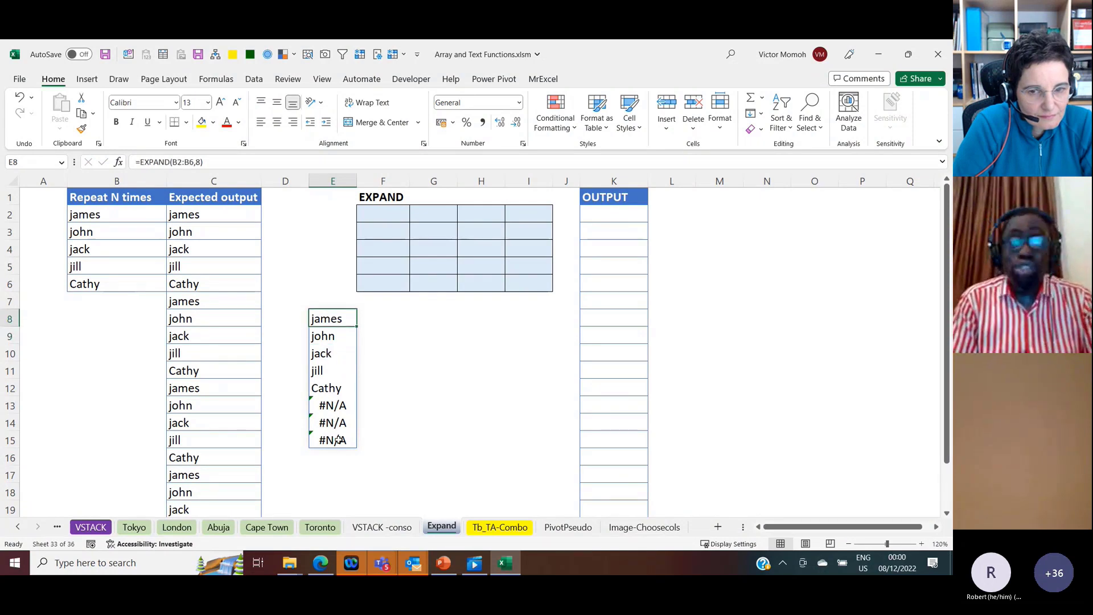
left_click(203, 163)
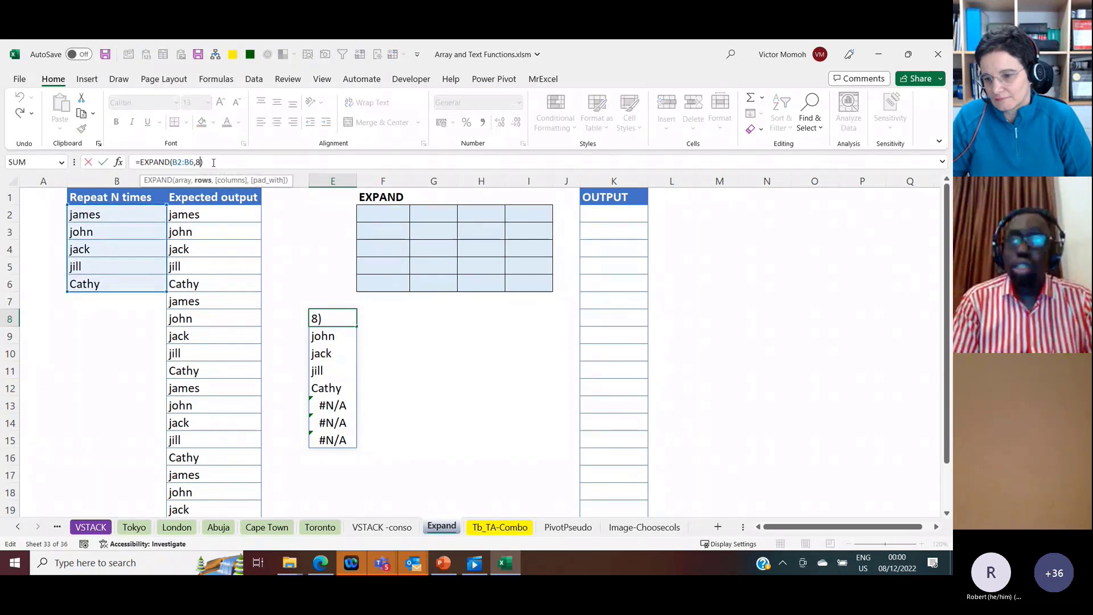
type(",")
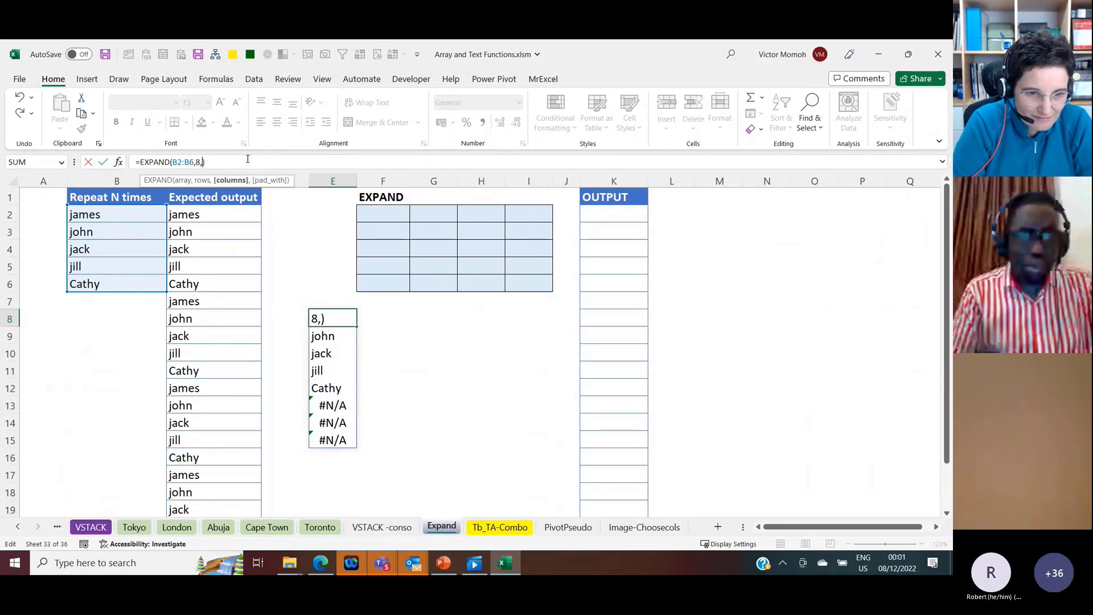
type("\"Celi")
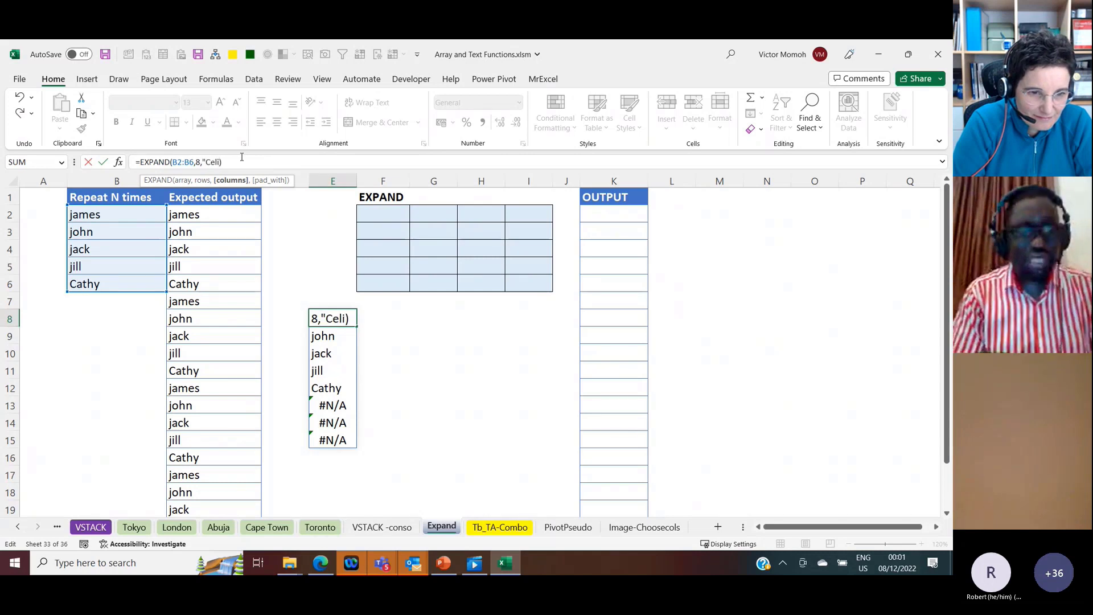
type("a\"")
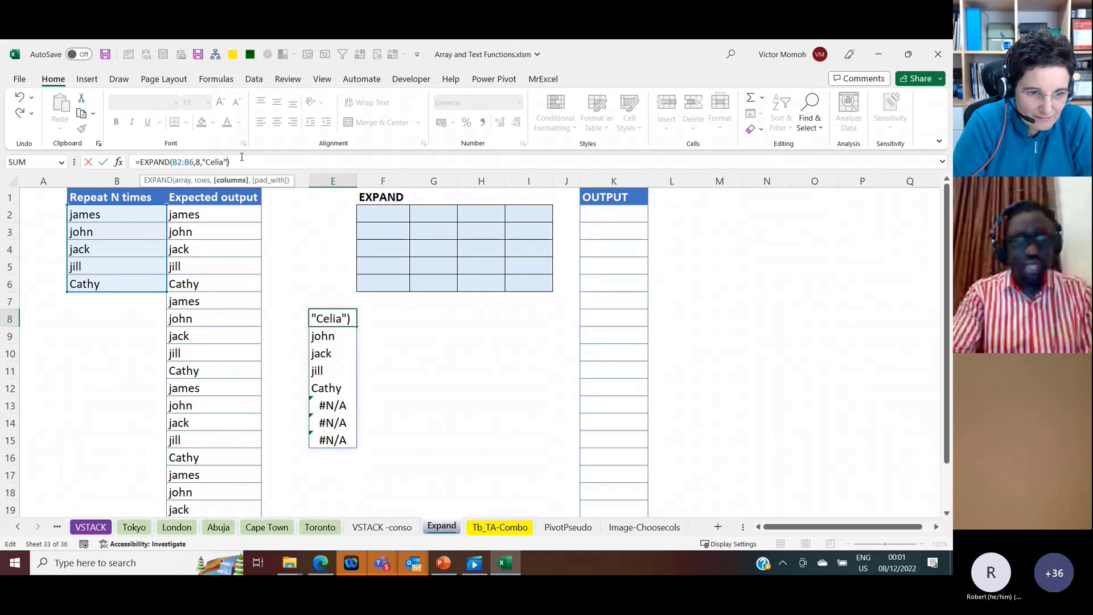
key("Return")
key("Up")
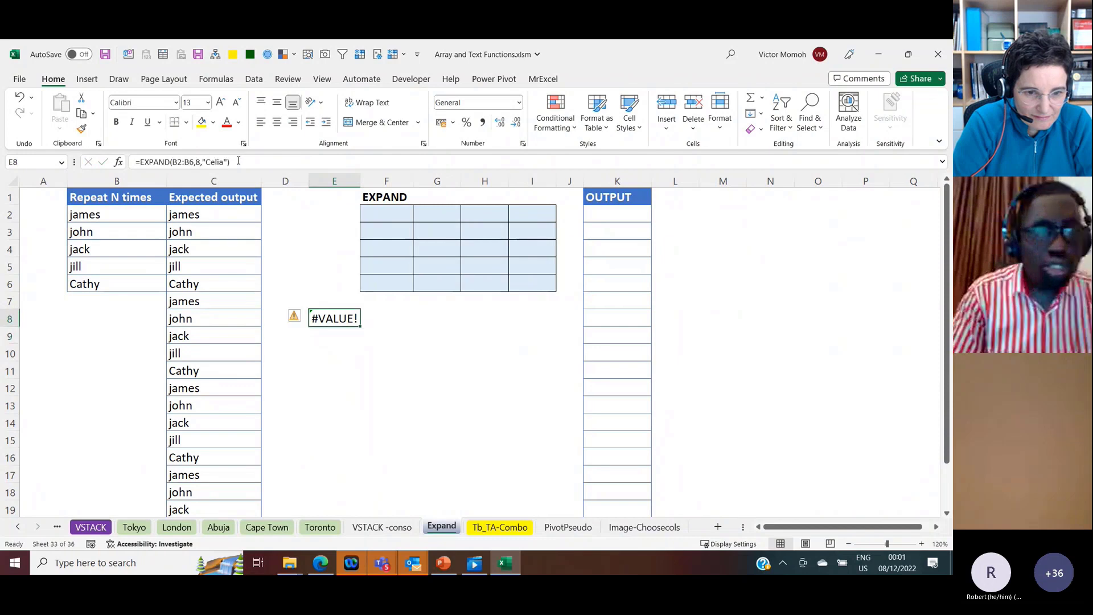
Step: Move the quoted name to the pad_with argument of the E8 formula, leaving the columns argument empty
left_click(201, 162)
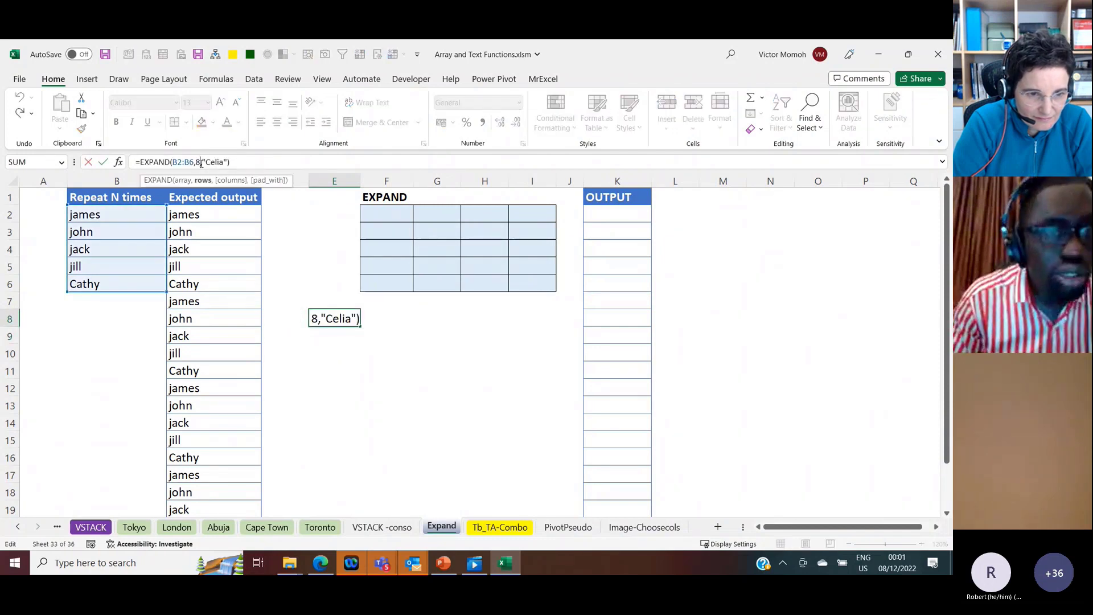
left_click(227, 162)
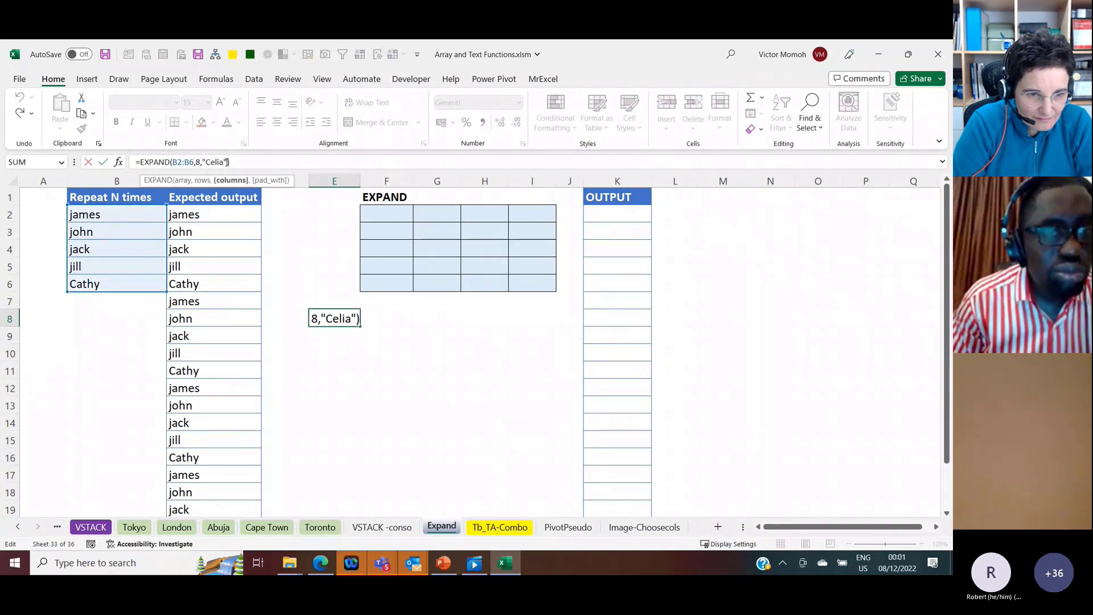
key("BackSpace")
key("BackSpace")
key("BackSpace")
key("BackSpace")
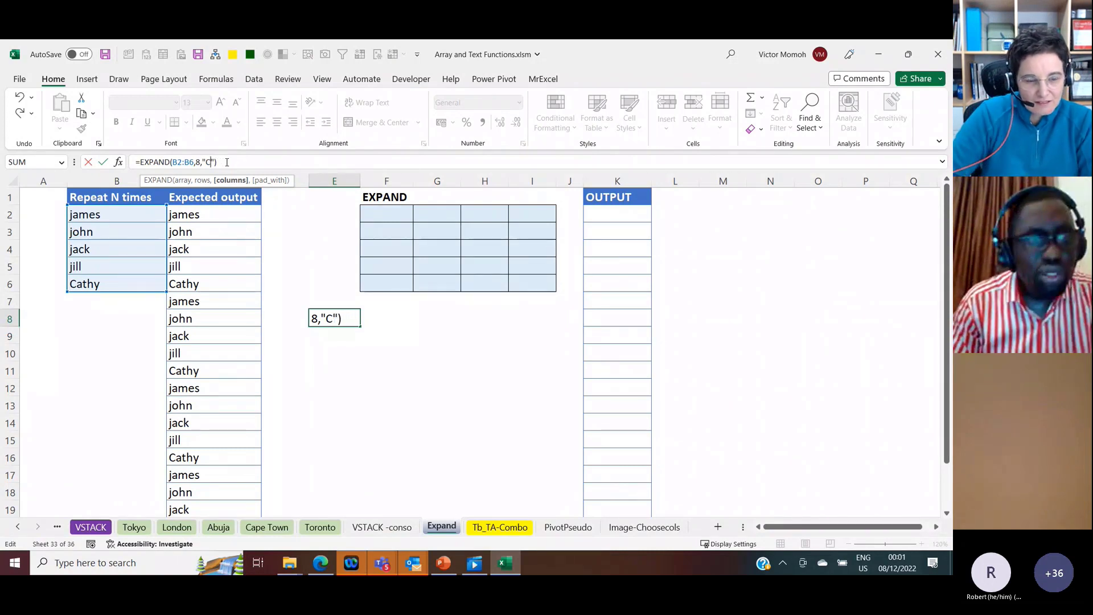
key("BackSpace")
key("BackSpace")
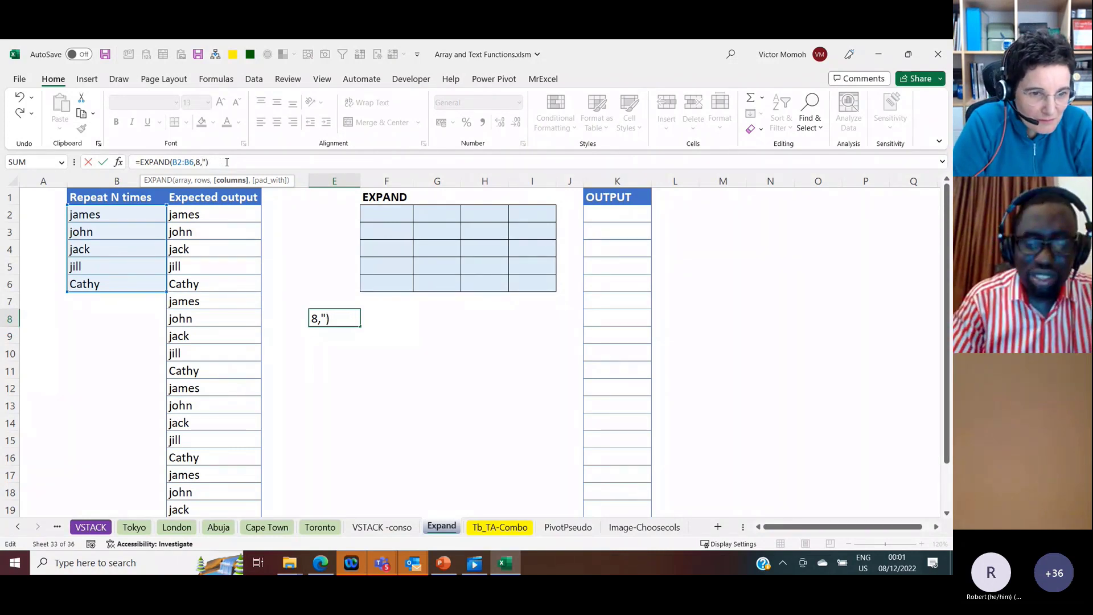
key("Delete")
type(",\"Celia")
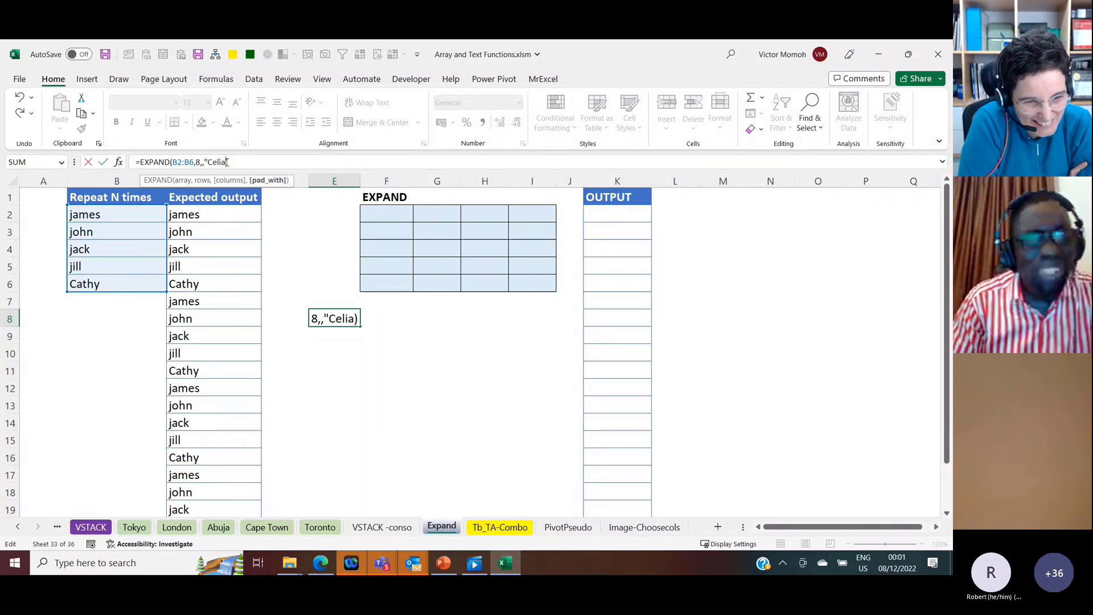
type("\"")
key("Return")
key("Up")
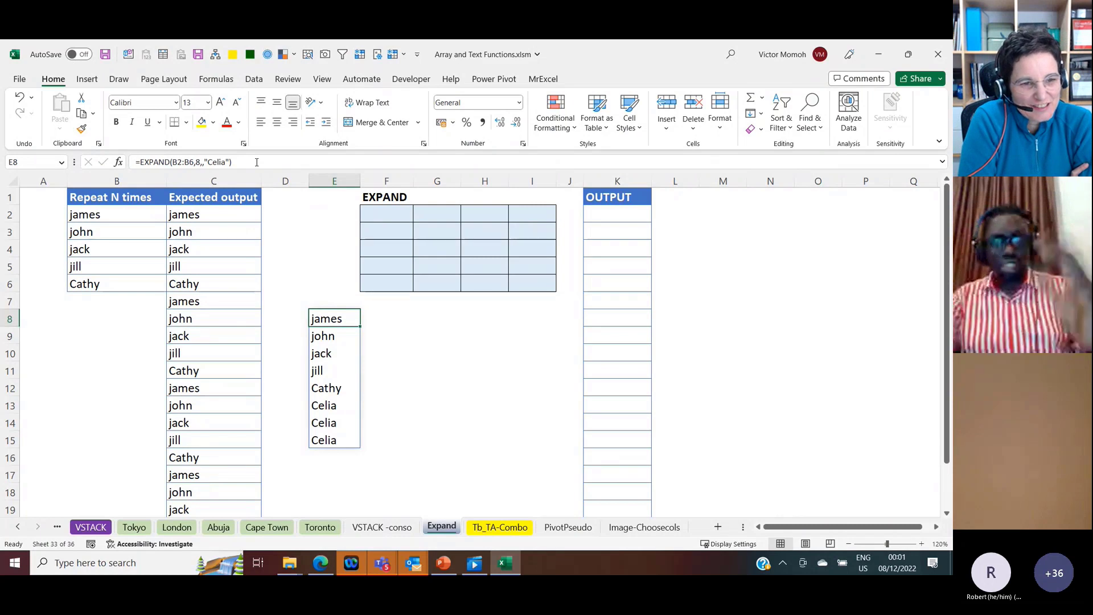
Step: Clear the trial EXPAND output from E8:E15
key("ctrl+shift+Down")
key("Delete")
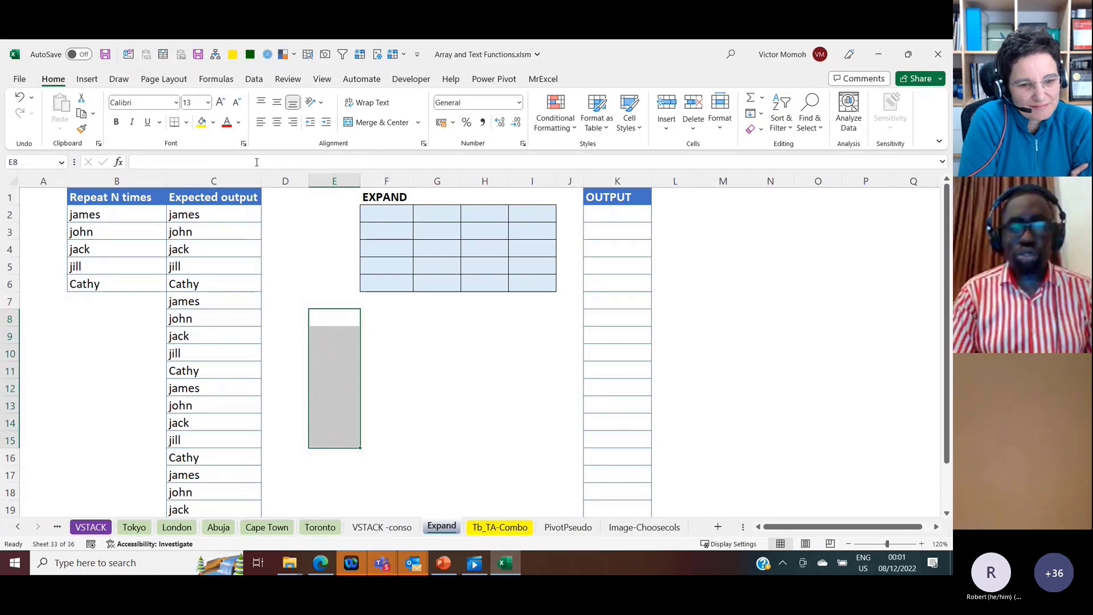
Step: Enter =EXPAND(B2:B6,,4) in F2 to widen the name list to four columns
key("Up")
key("Up")
key("Up")
key("Up")
key("Right")
key("Up")
key("Up")
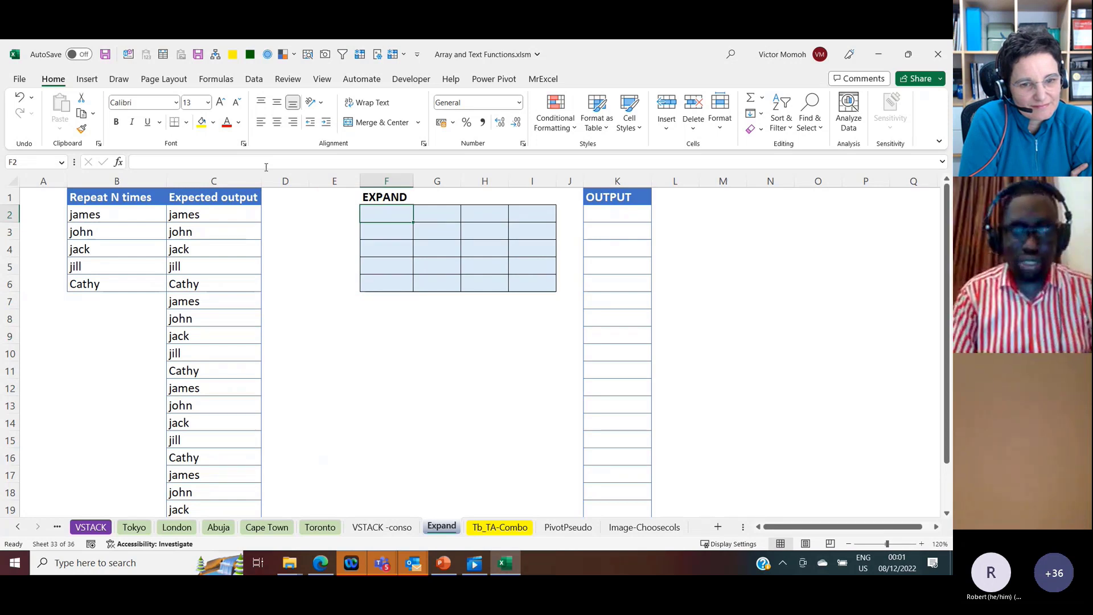
type("=expand")
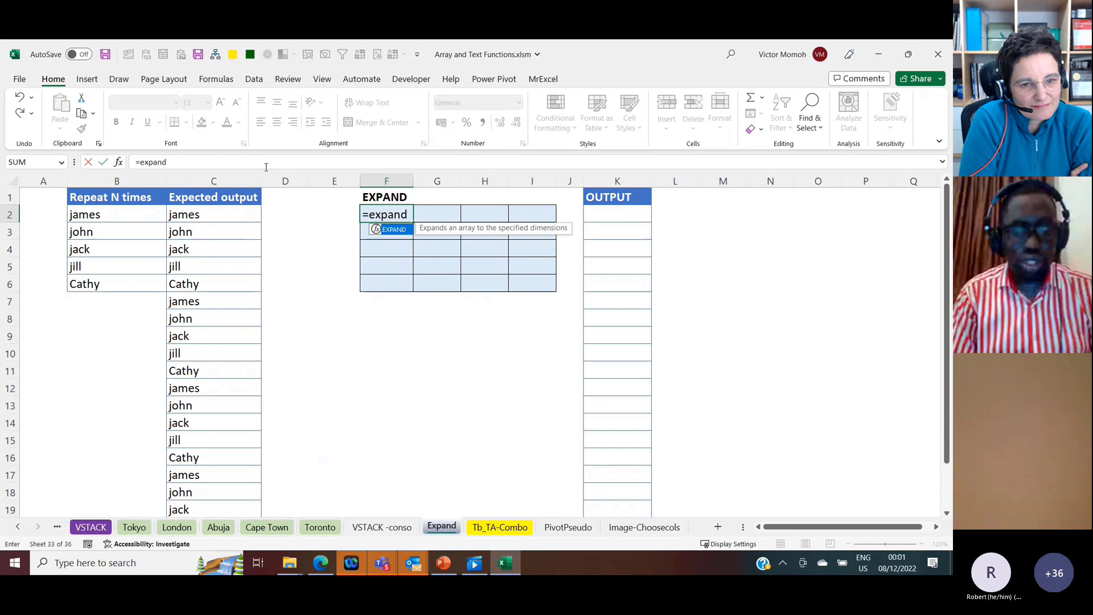
key("Tab")
left_click_drag(112, 215, 118, 280)
type(",")
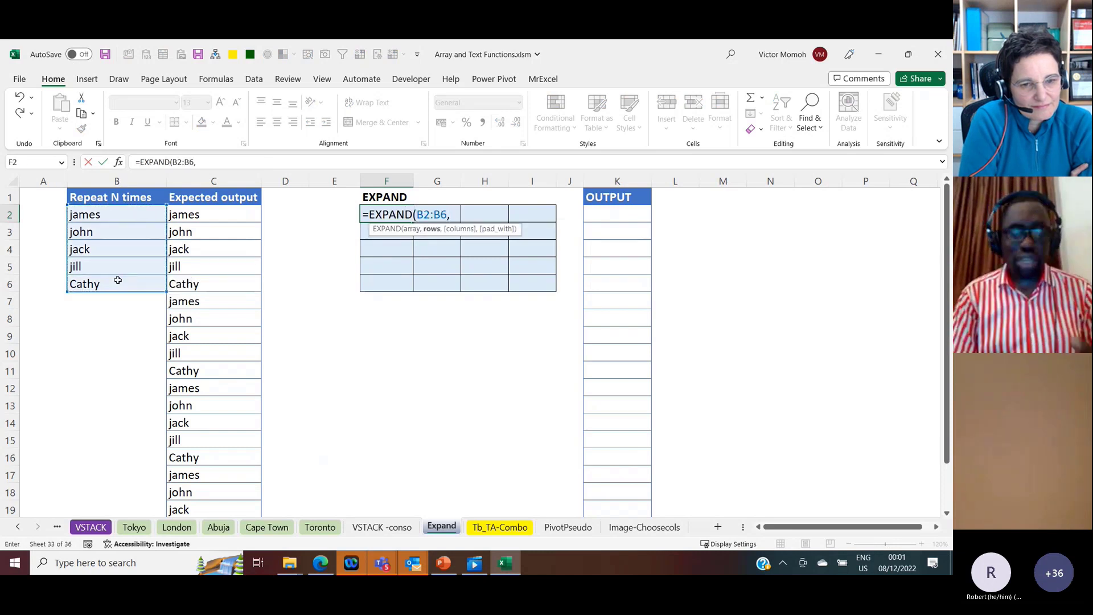
type(",")
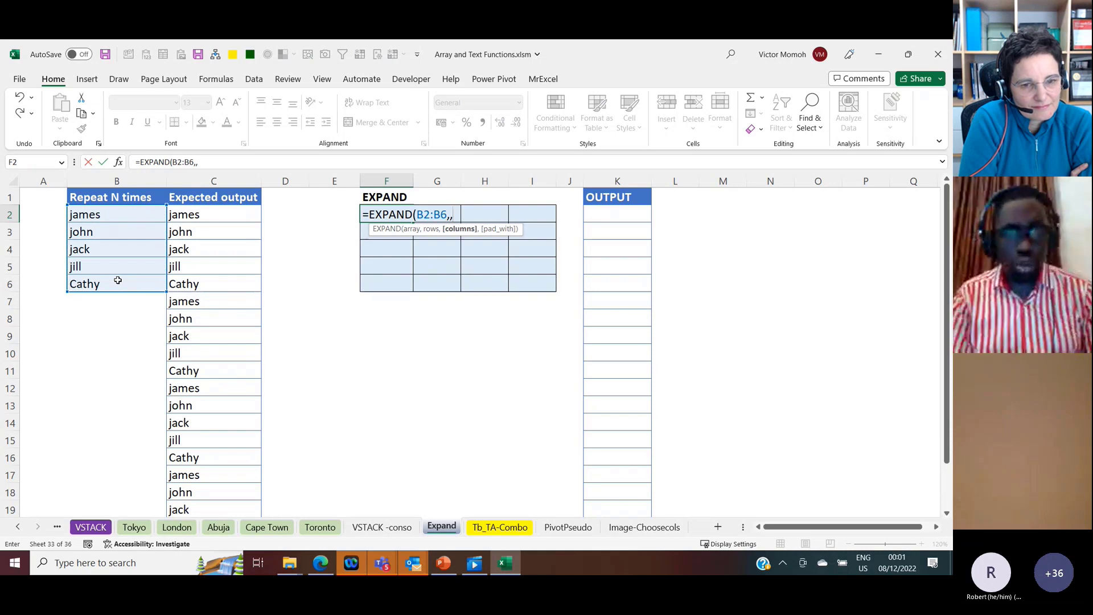
type("4)")
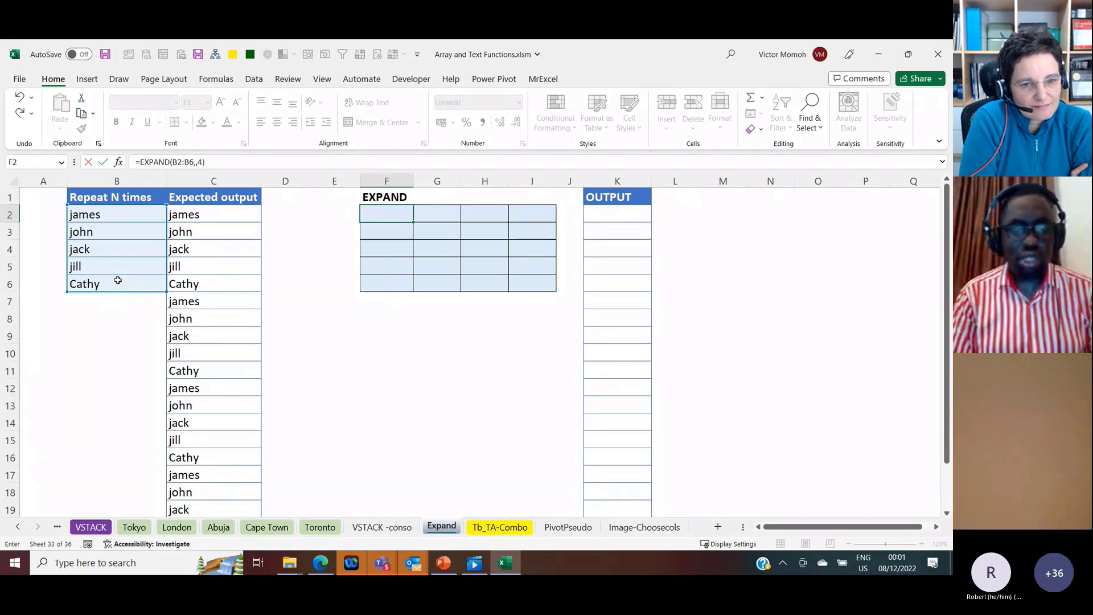
key("Return")
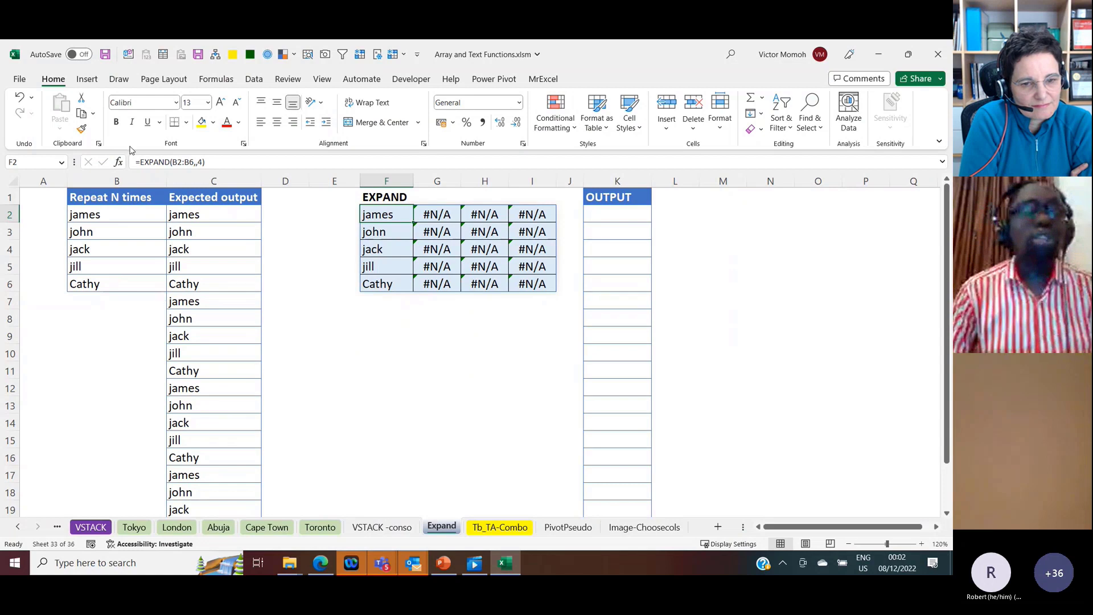
Step: Wrap the F2 formula in IFNA with B2:B6 as the fallback, making it =IFNA(EXPAND(B2:B6,,4),B2:B6)
left_click(138, 162)
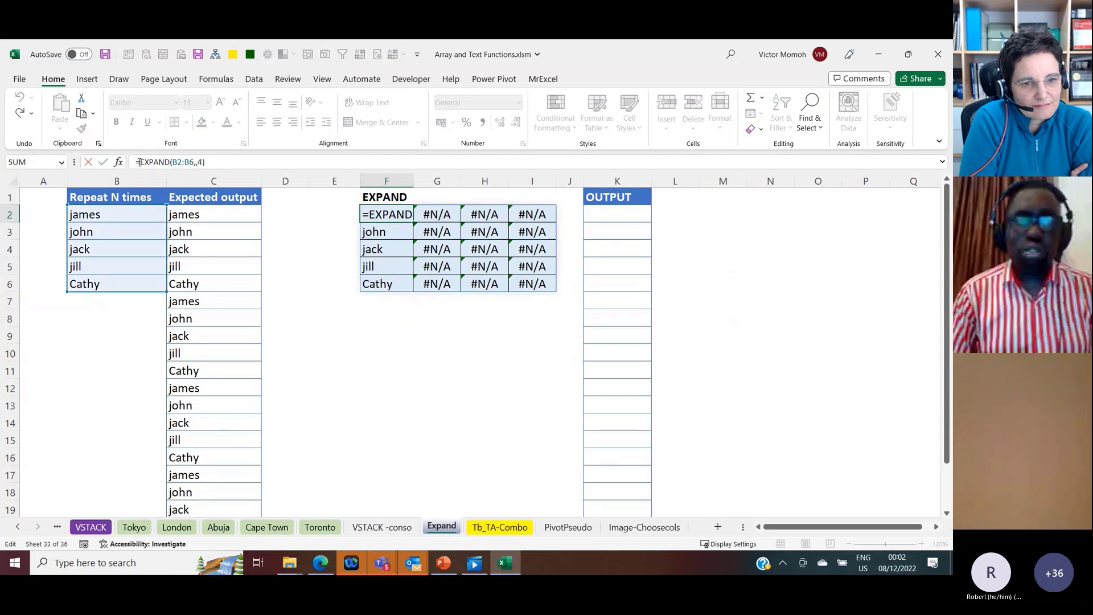
type("ifna")
key("Tab")
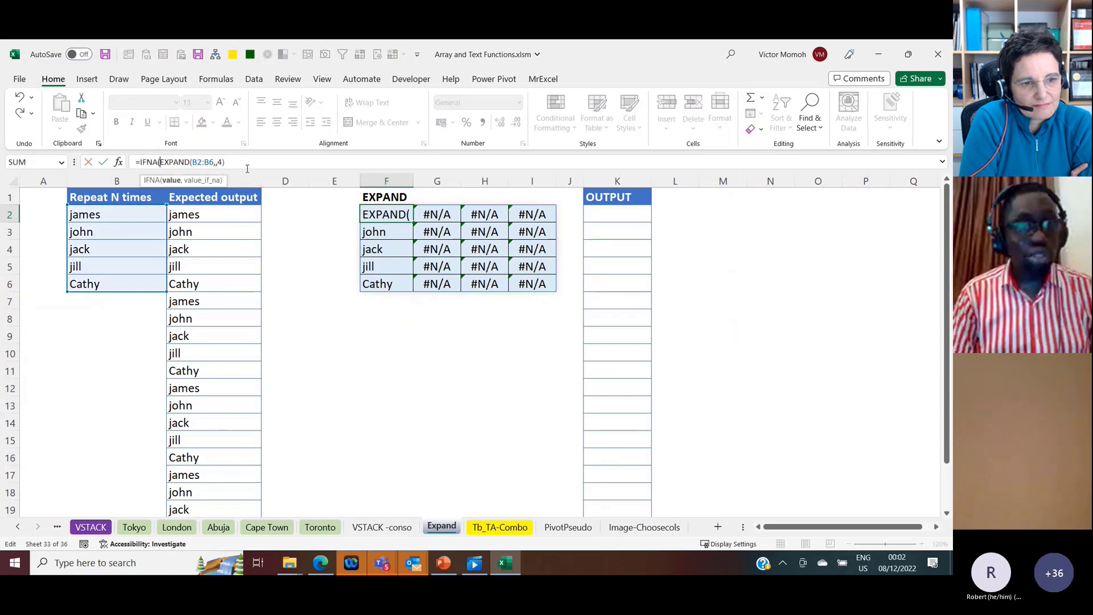
left_click(248, 163)
type(",")
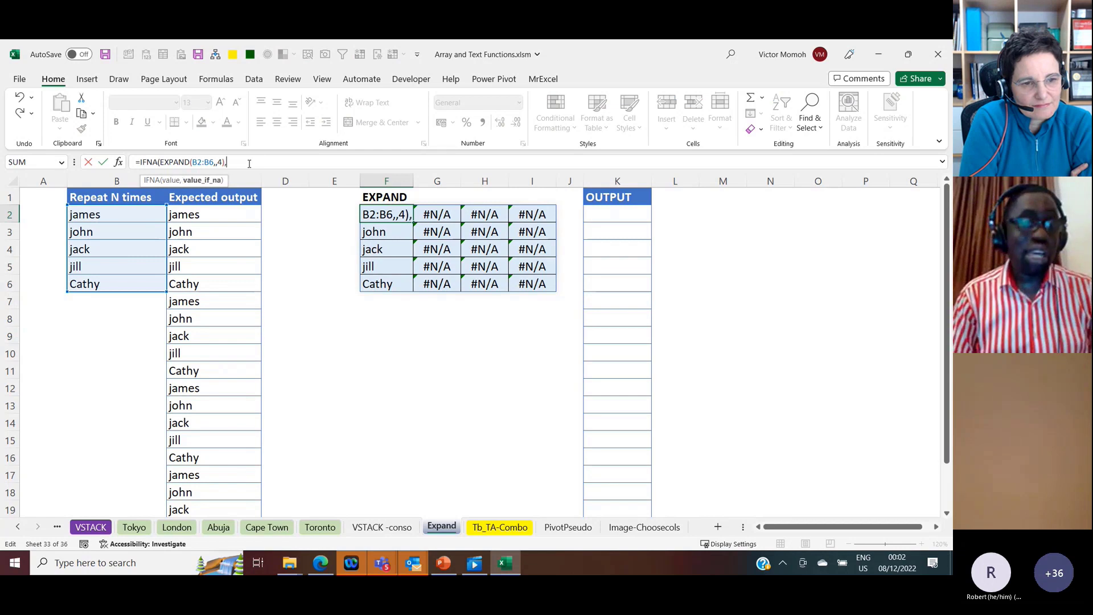
left_click(141, 212)
key("ctrl+shift+Down")
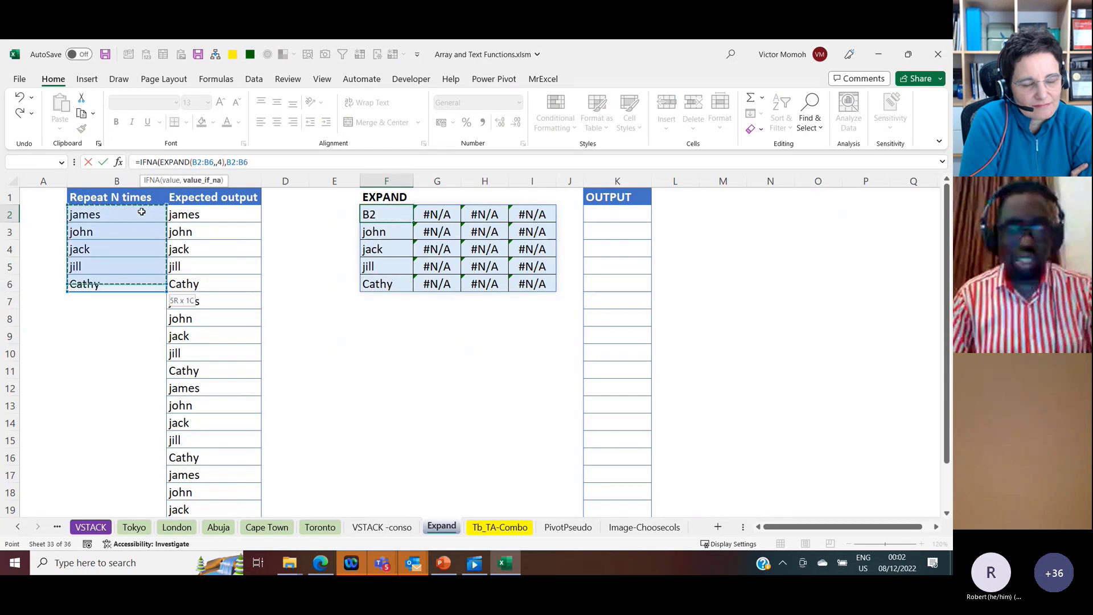
type(")")
key("Return")
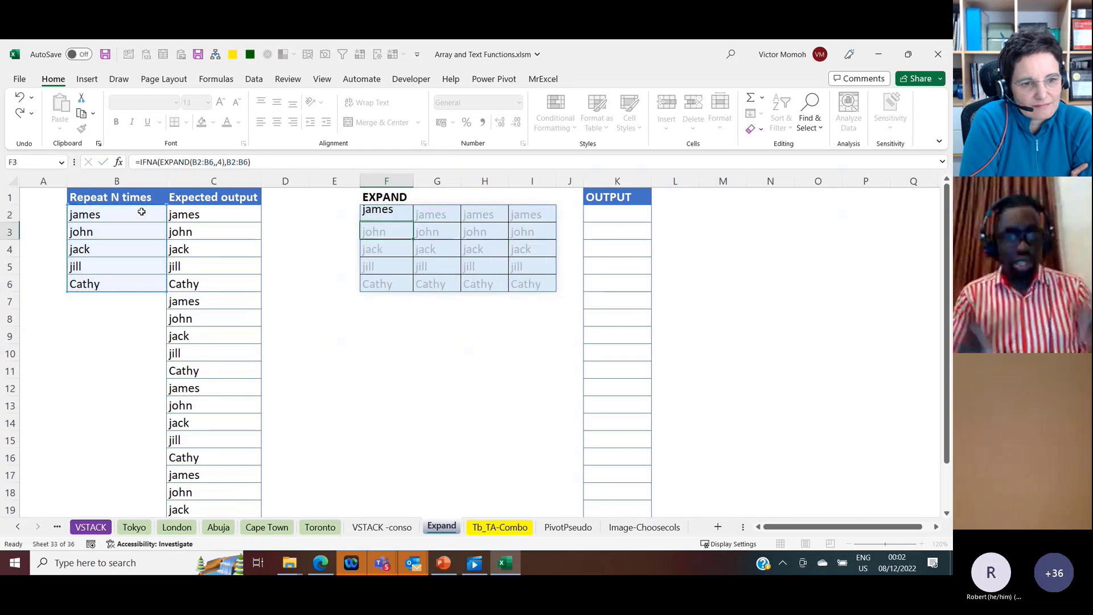
key("Up")
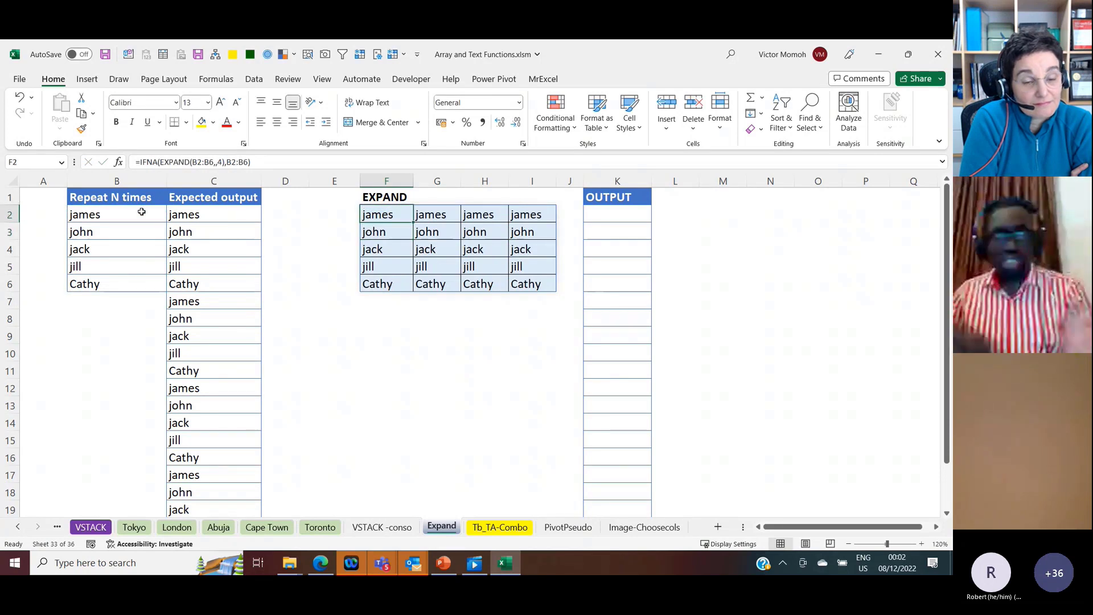
Step: Enter =TOCOL(F2#) in K2 to turn the expanded name grid into a single column
left_click(609, 215)
type("=")
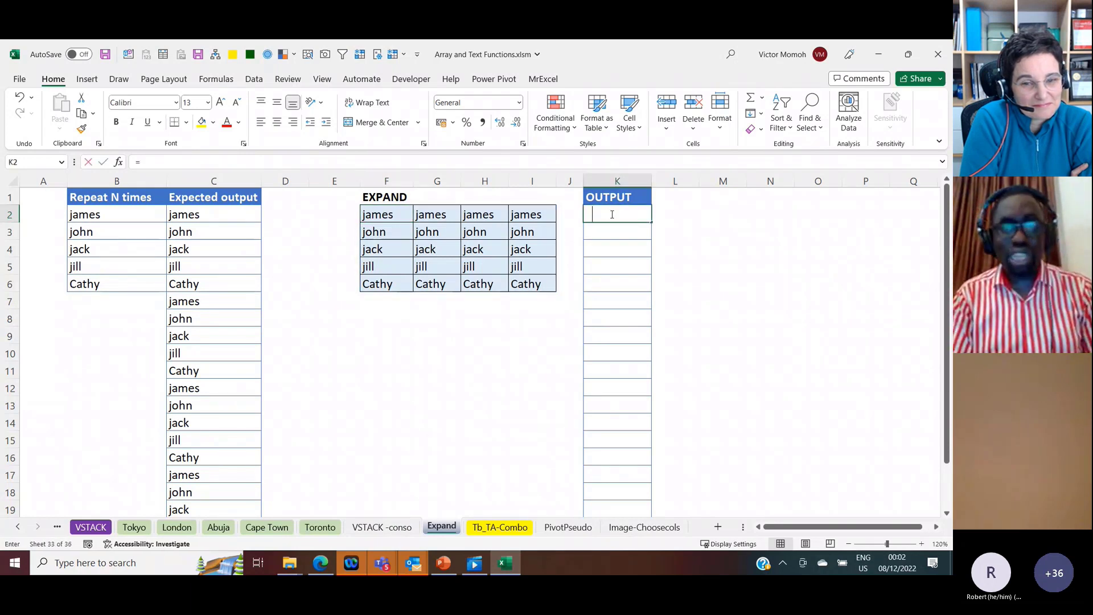
type("tocol")
key("Tab")
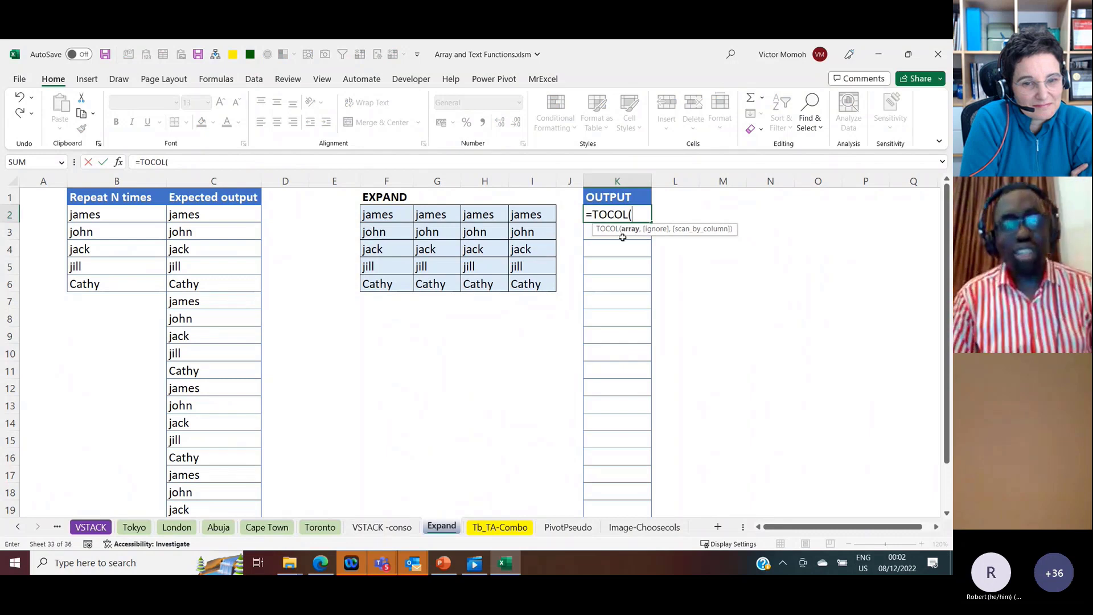
left_click(393, 215)
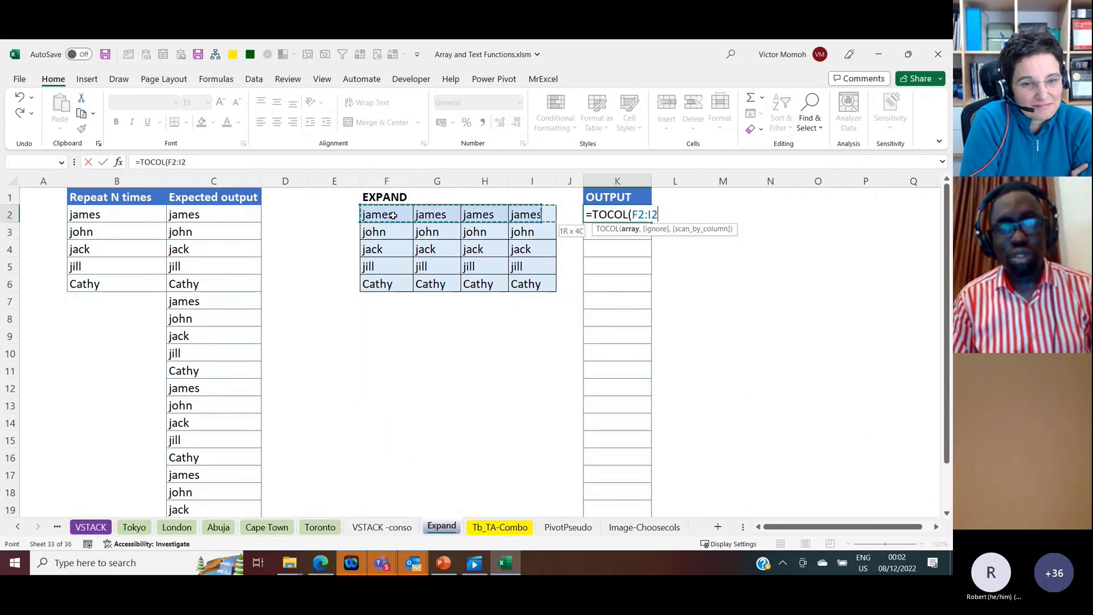
type("#")
key("Return")
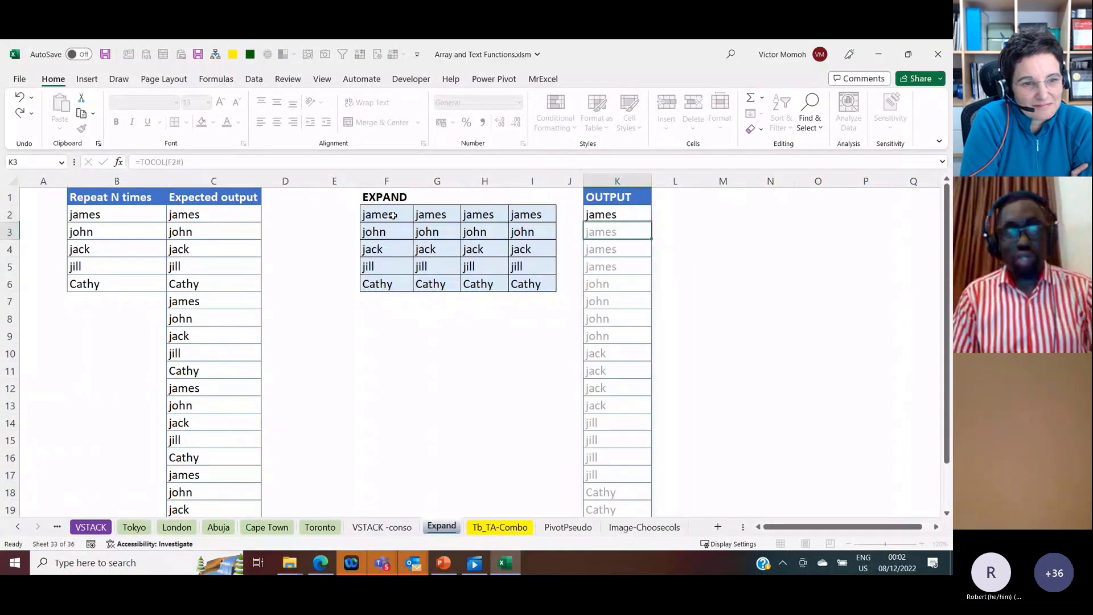
key("Up")
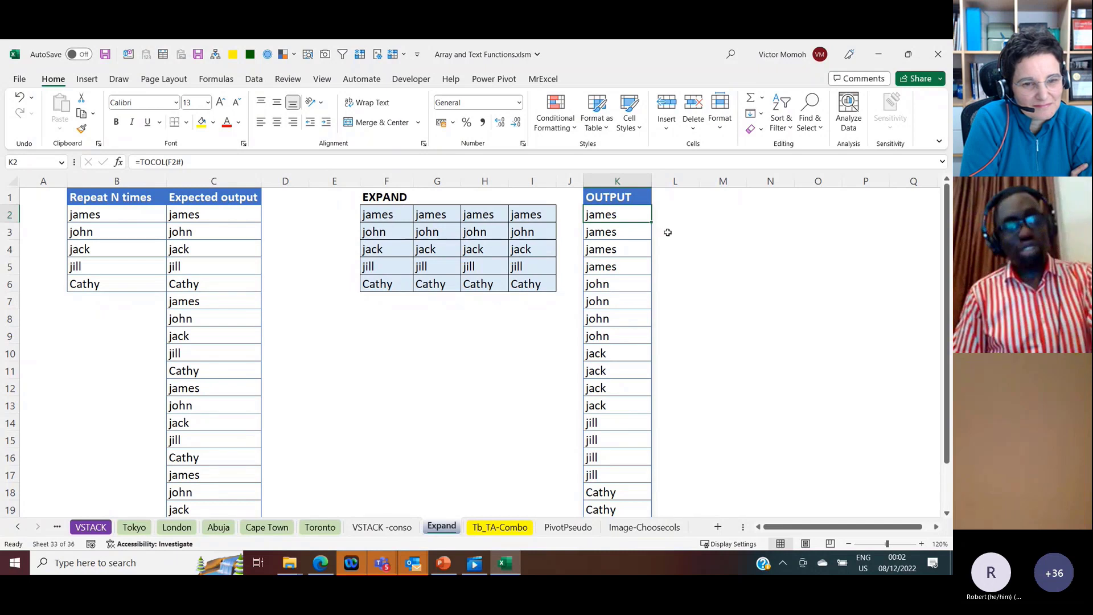
Step: Set the scan_by_column argument of the K2 formula to 1, giving =TOCOL(F2#,,1)
left_click(180, 162)
type(",,")
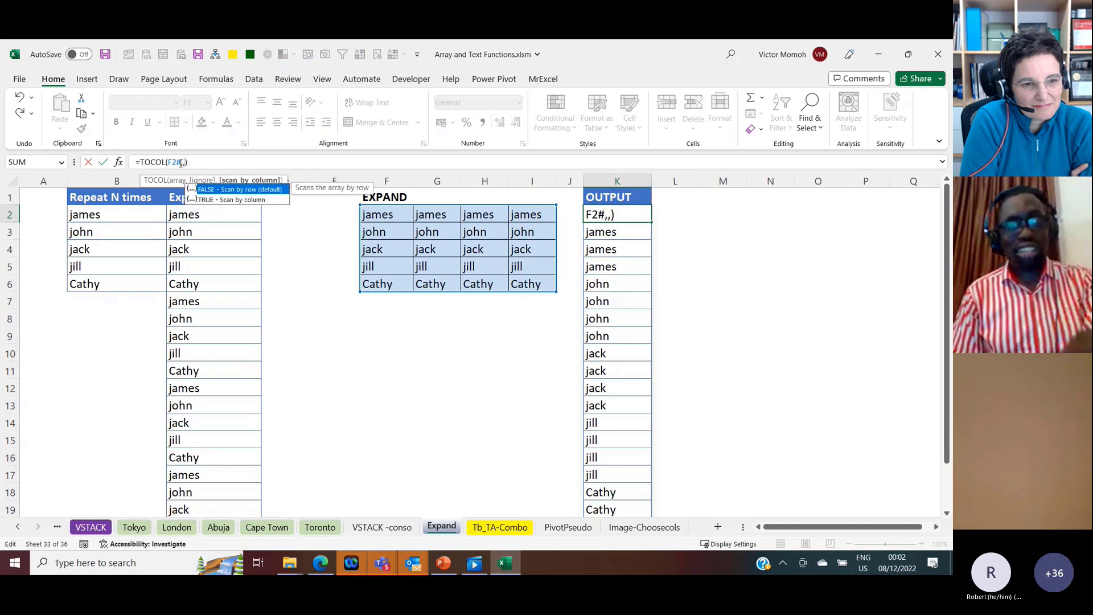
key("Right")
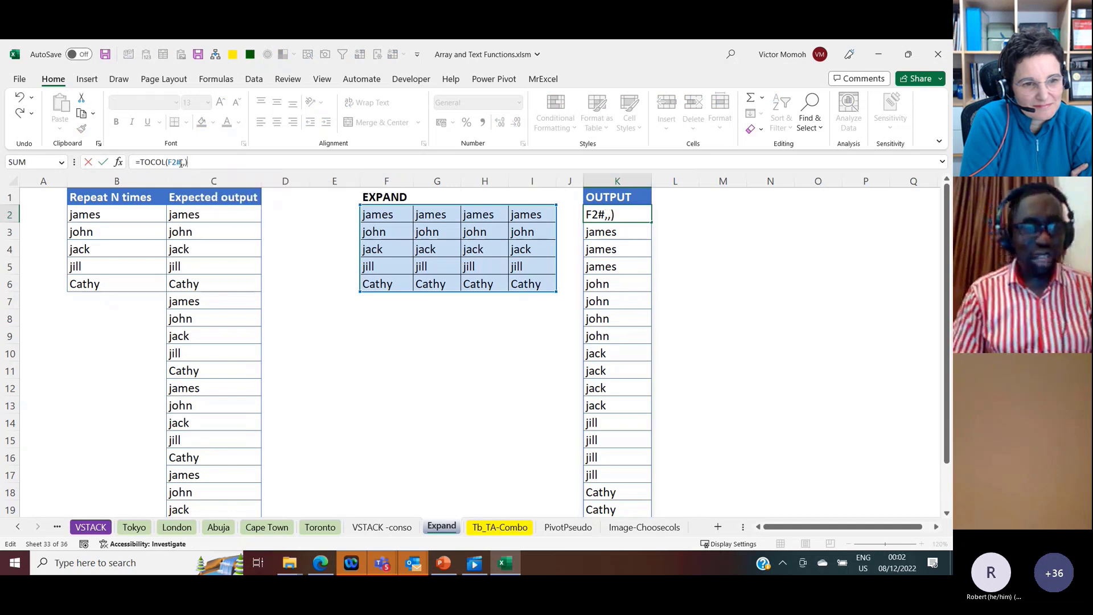
key("BackSpace")
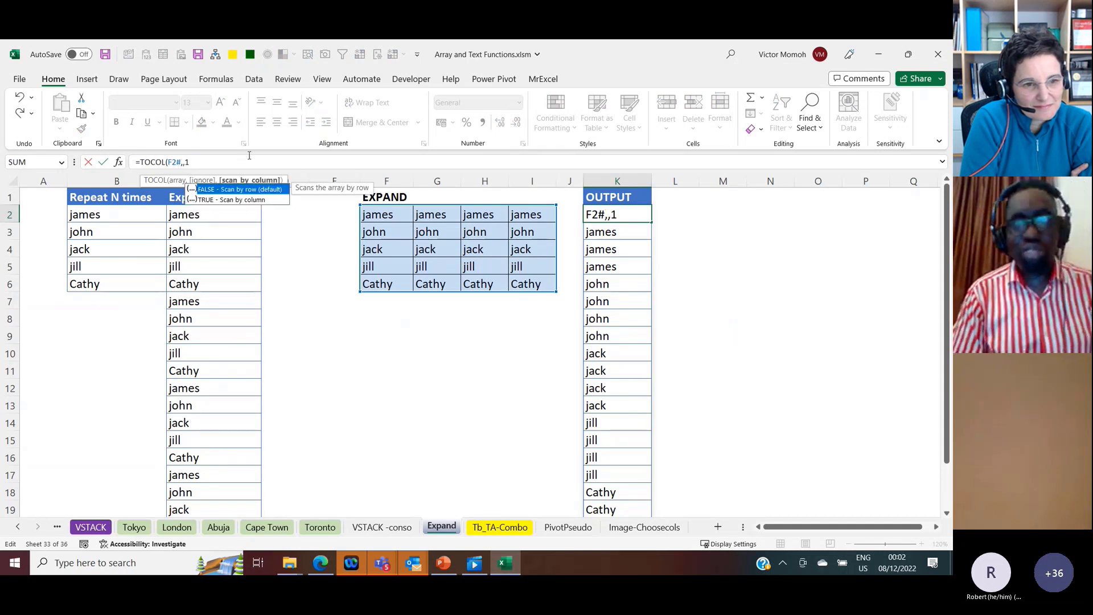
key("Return")
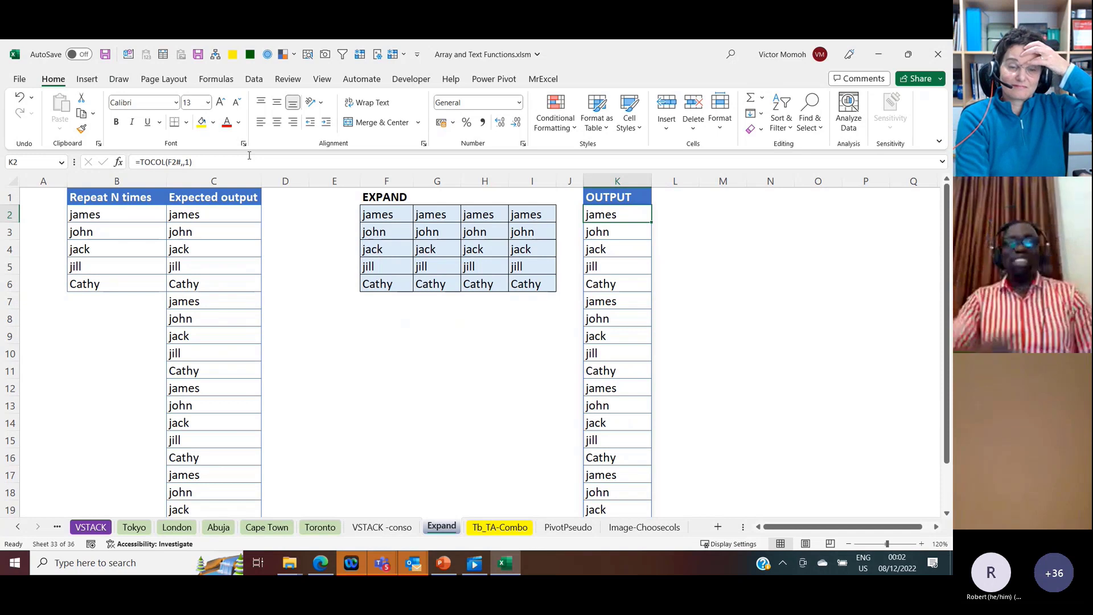
left_click(208, 214)
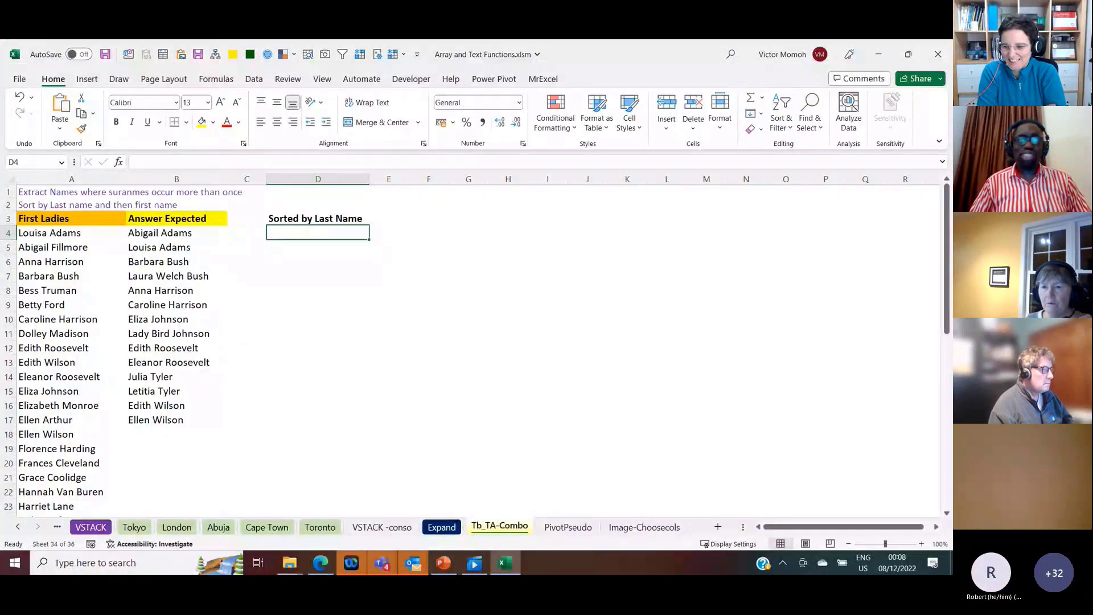
Step: Go to the VSTACK sheet and examine the stacking formula in B7
left_click(851, 477)
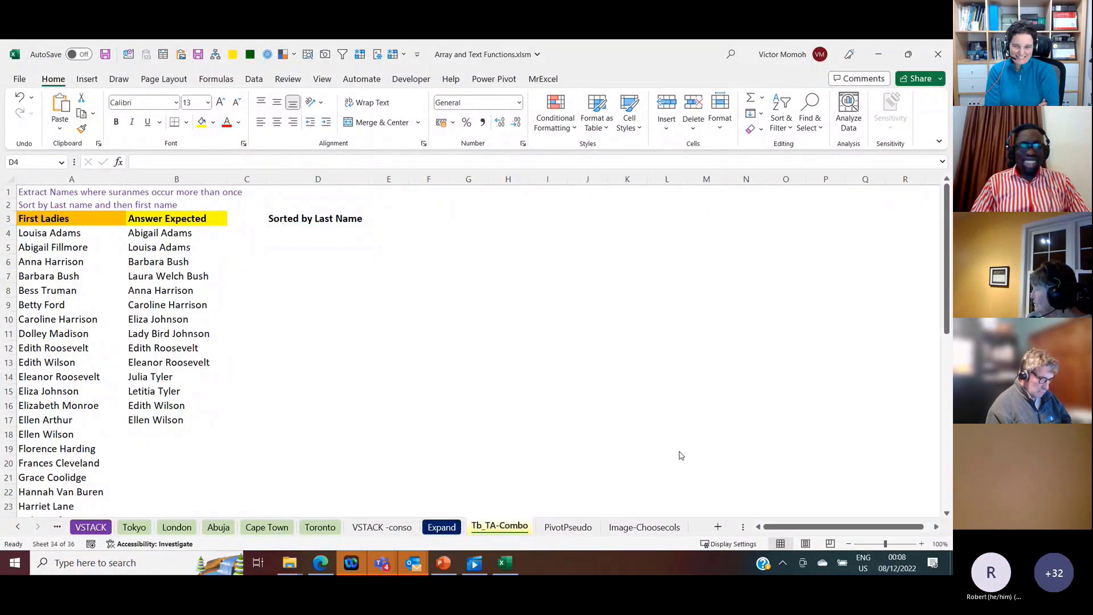
left_click(329, 390)
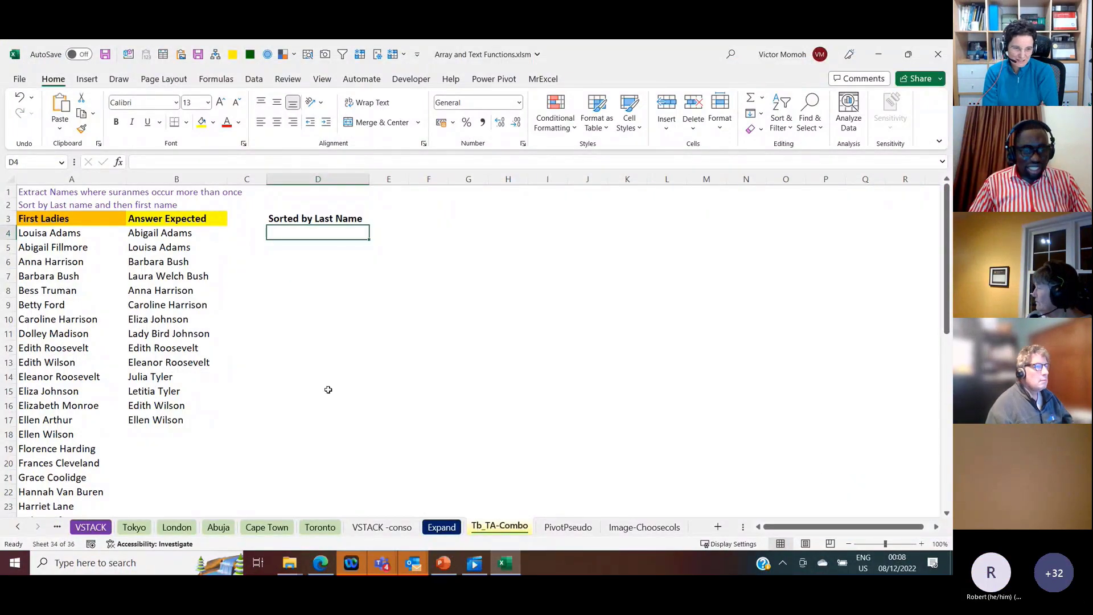
left_click(101, 527)
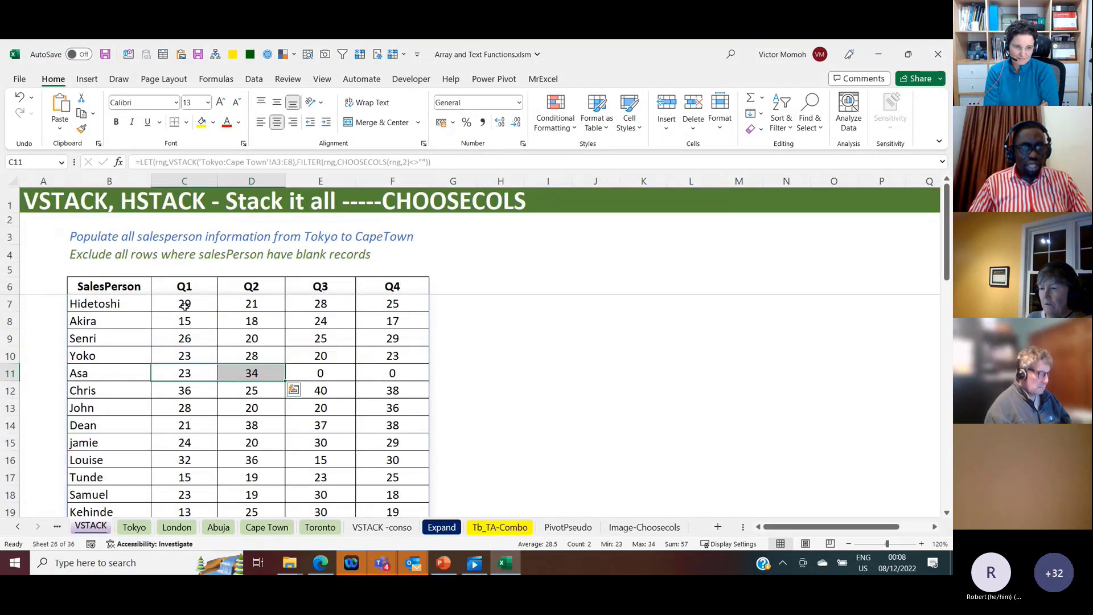
left_click(130, 303)
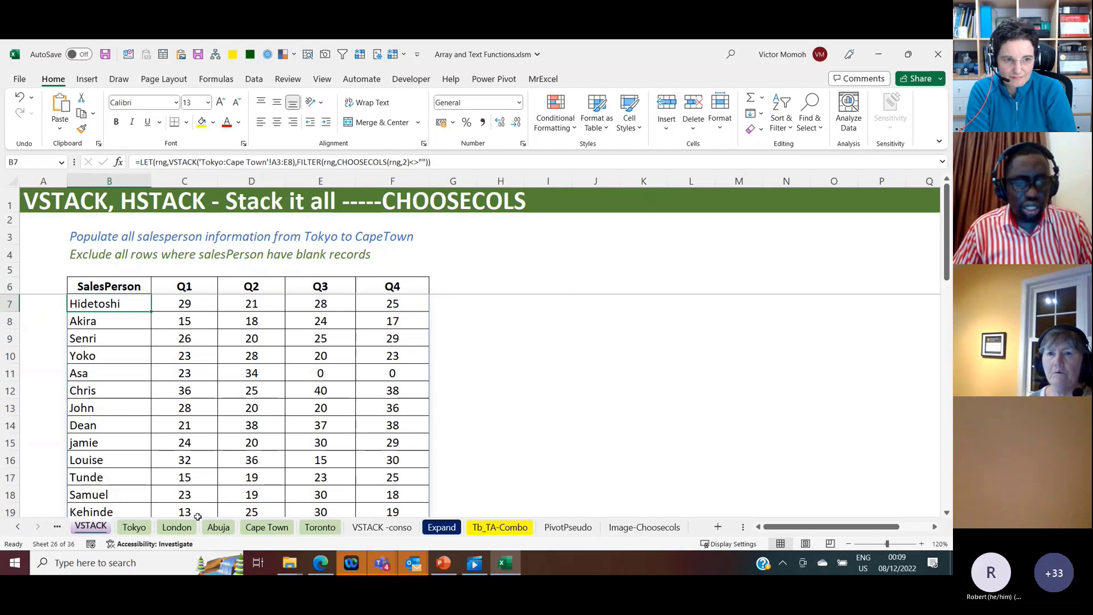
Step: Format the blank Q3 and Q4 cells D7:E8 on the Tokyo sheet as Text
left_click(133, 531)
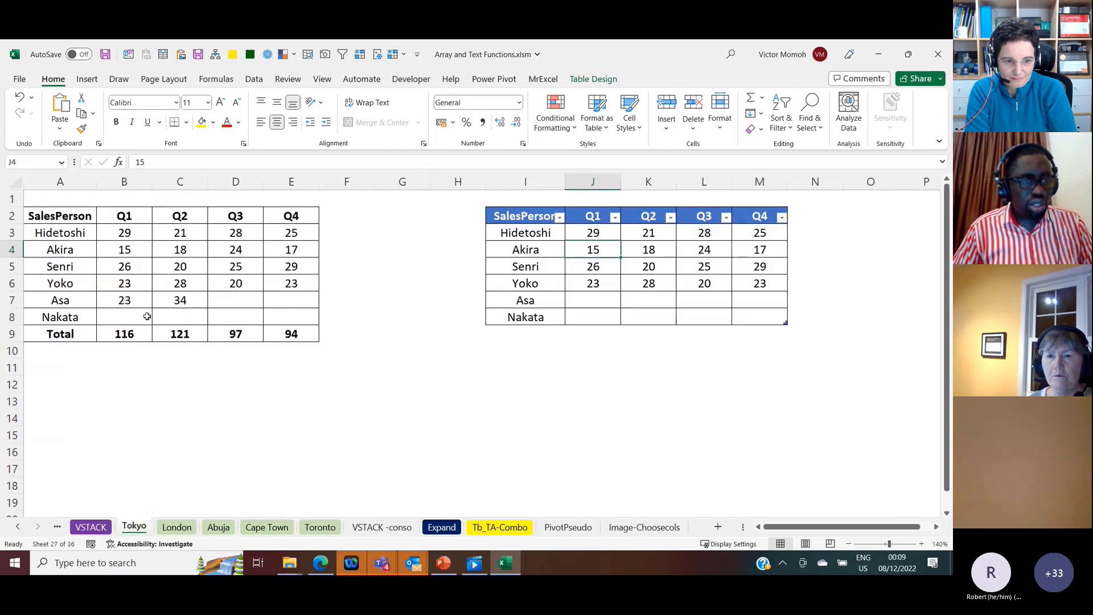
left_click(128, 302)
left_click_drag(233, 303, 285, 317)
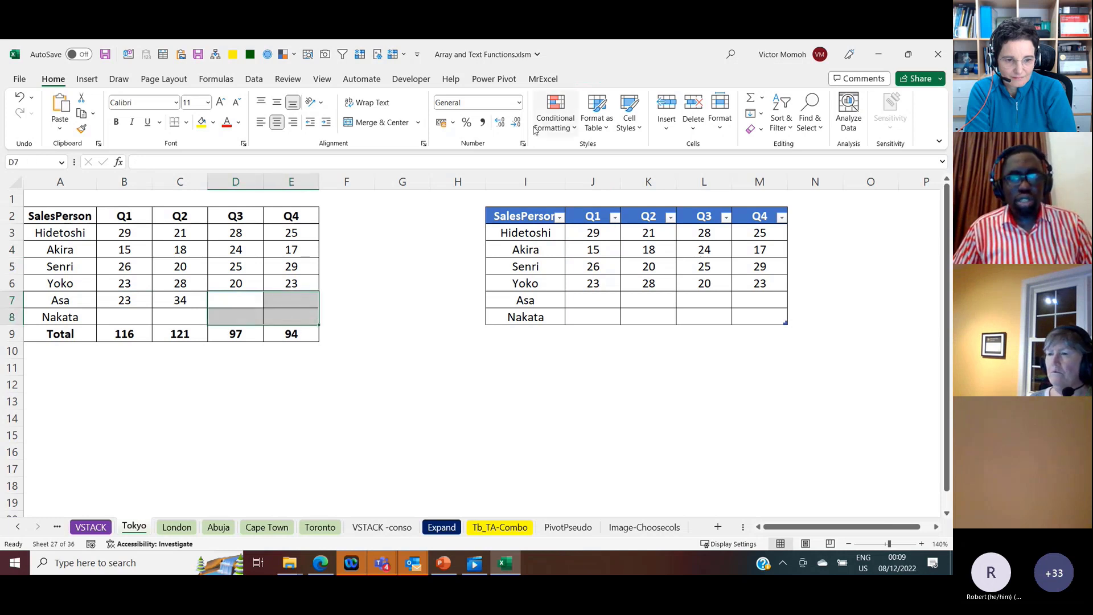
left_click(519, 103)
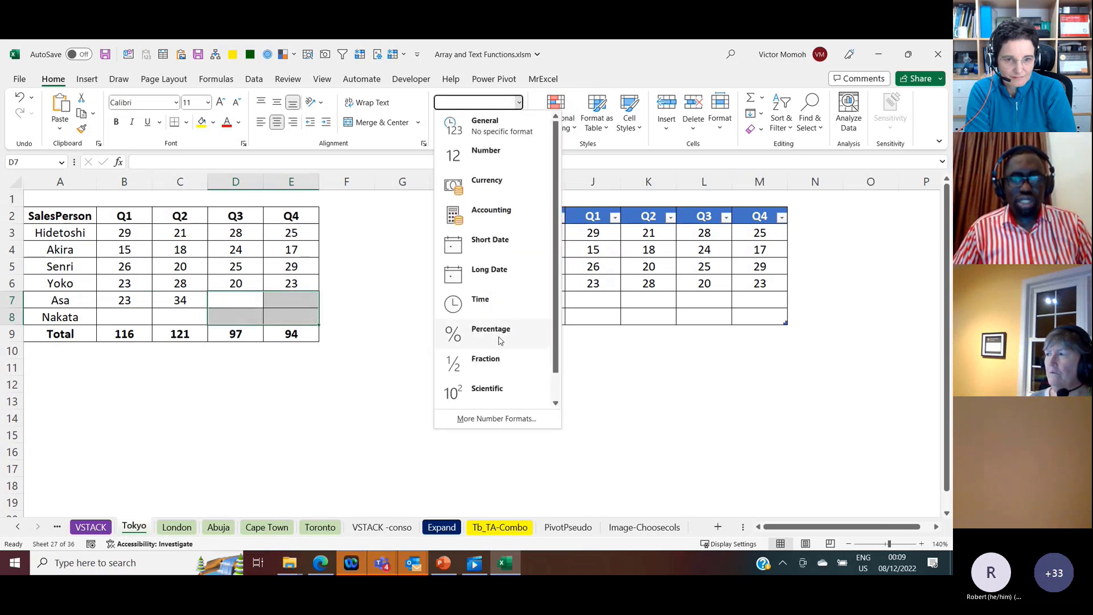
left_click(555, 393)
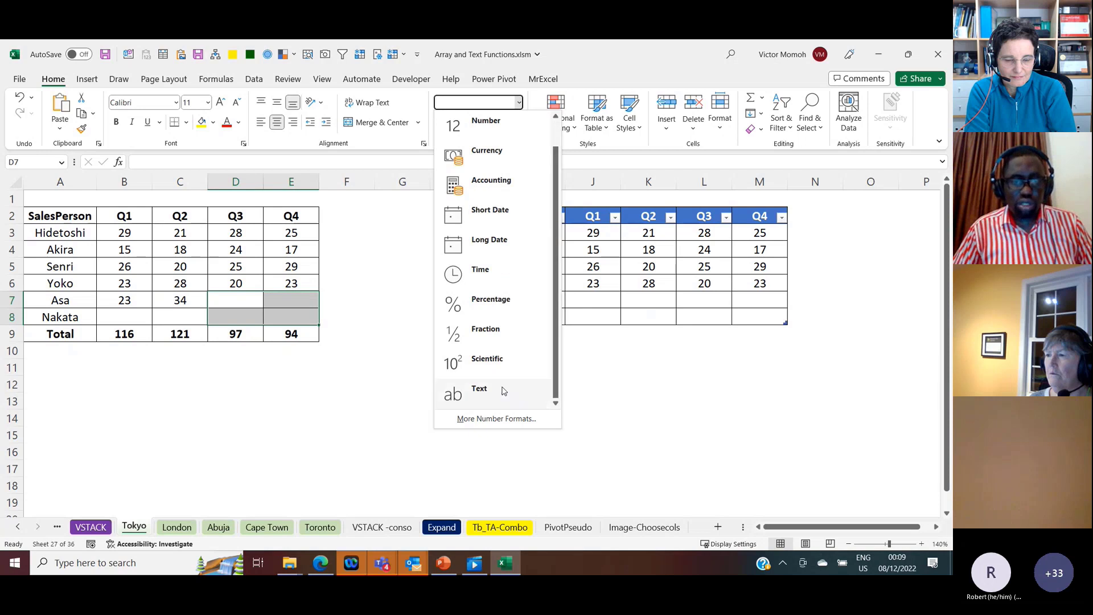
left_click(482, 392)
left_click(242, 304)
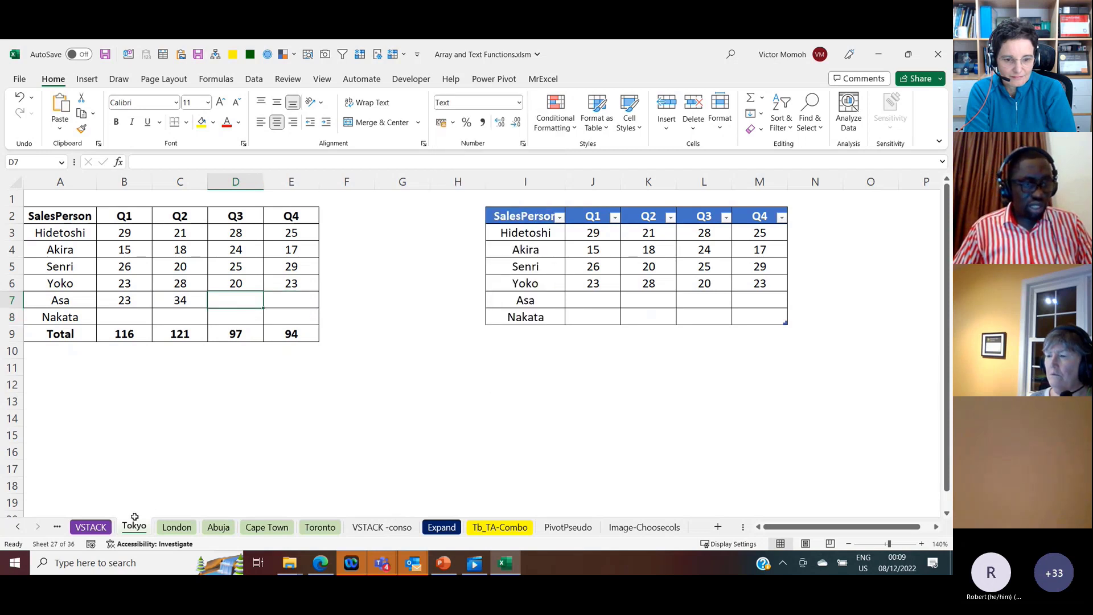
Step: Check the stacked Q3 and Q4 values in E11:F11 on the VSTACK sheet
left_click(91, 527)
left_click(298, 376)
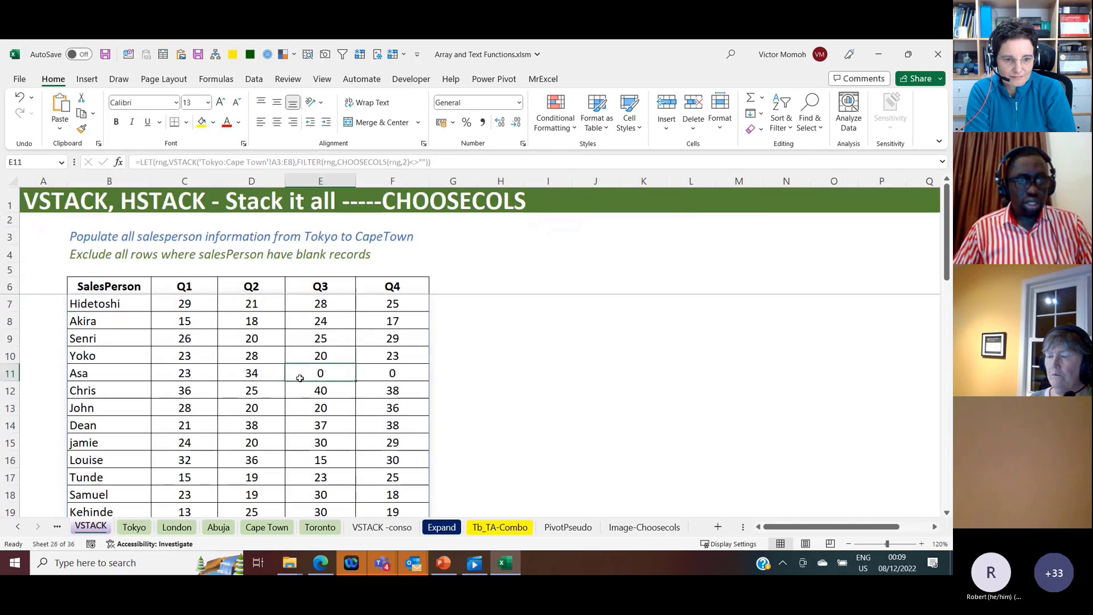
left_click(380, 379)
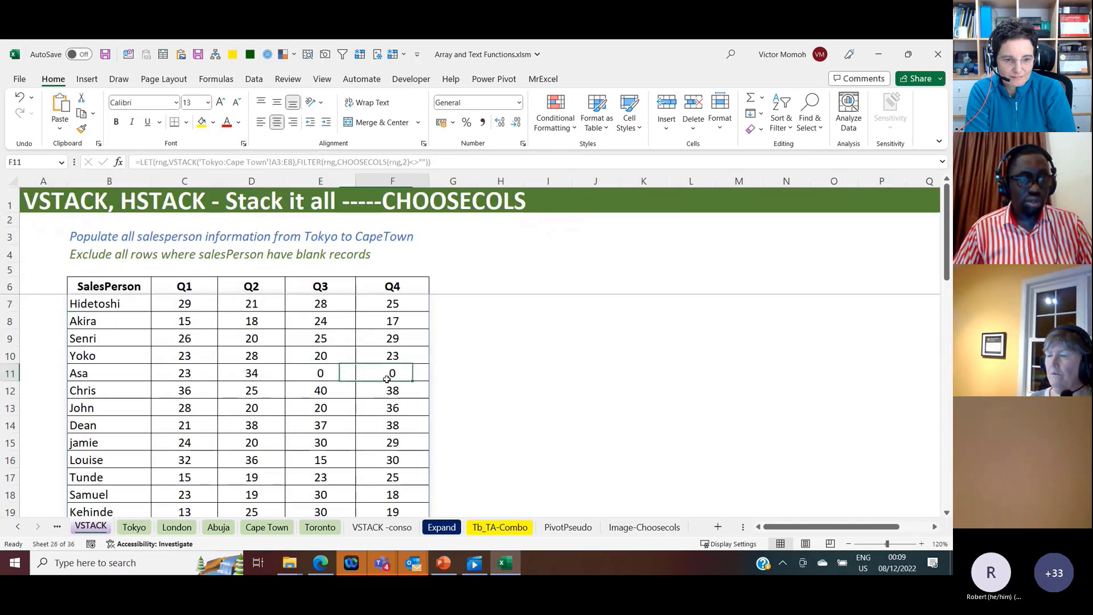
left_click(297, 369)
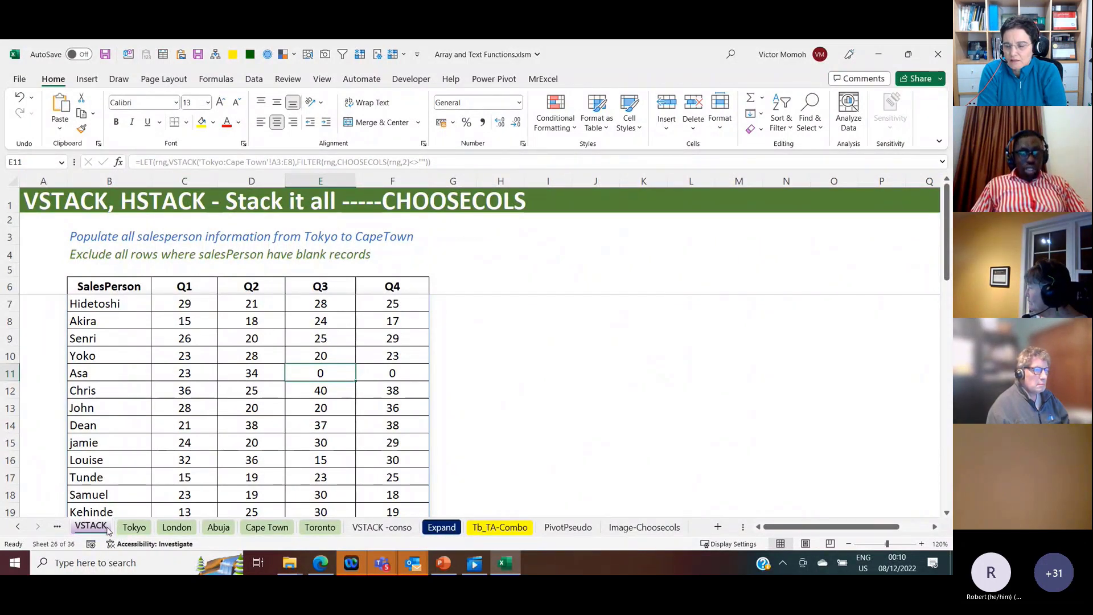
Step: Enter =VSTACK(INDIRECT(ConsoTab[TableName])) in J5 of the VSTACK -conso sheet
left_click(398, 527)
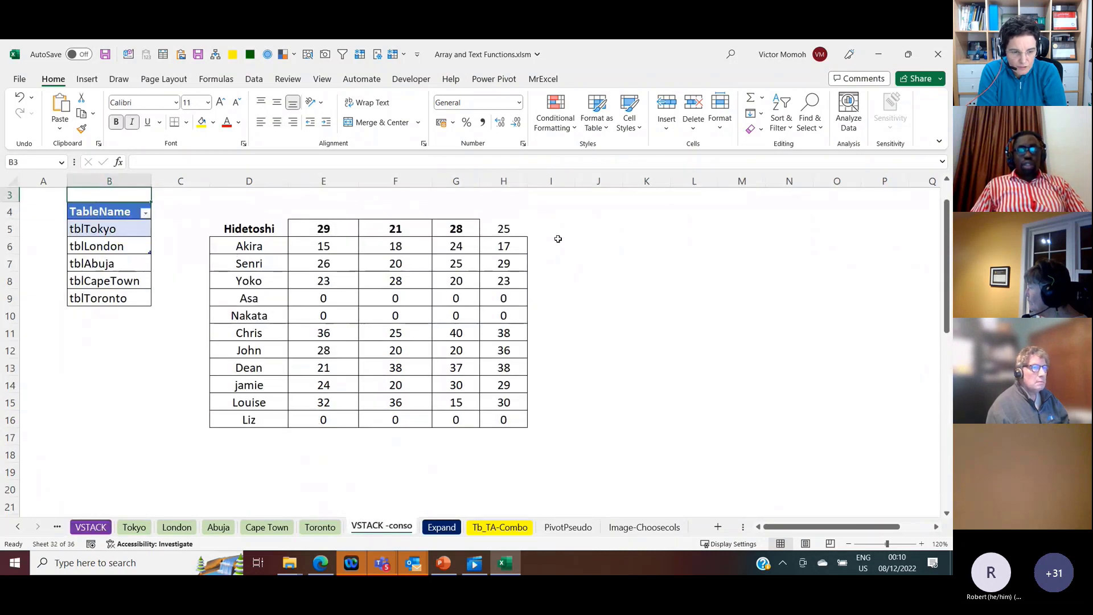
left_click(559, 234)
left_click(594, 228)
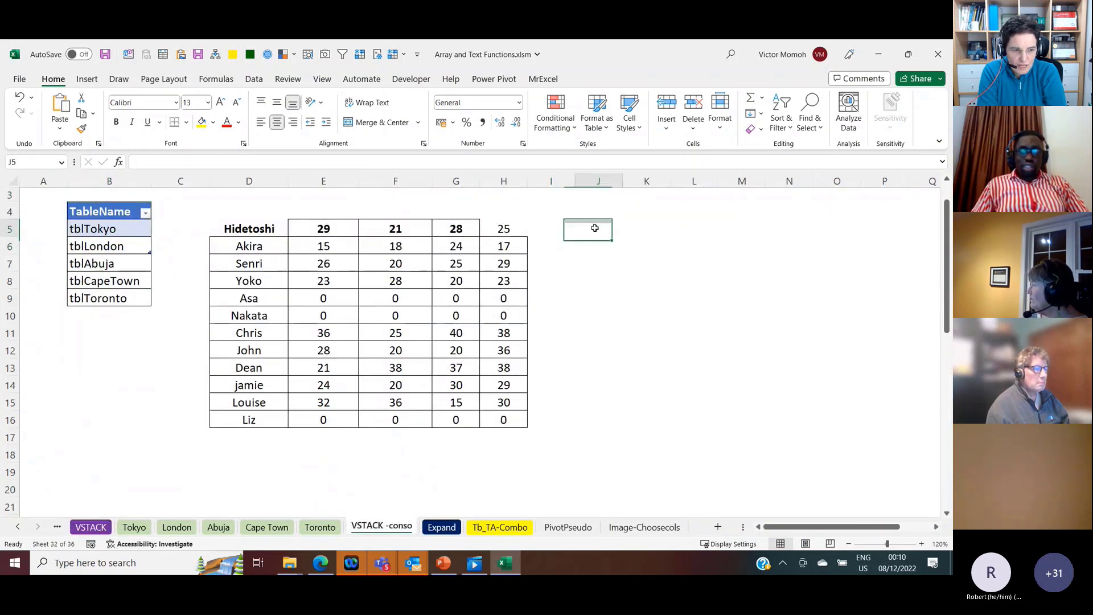
type("=vsta")
key("Tab")
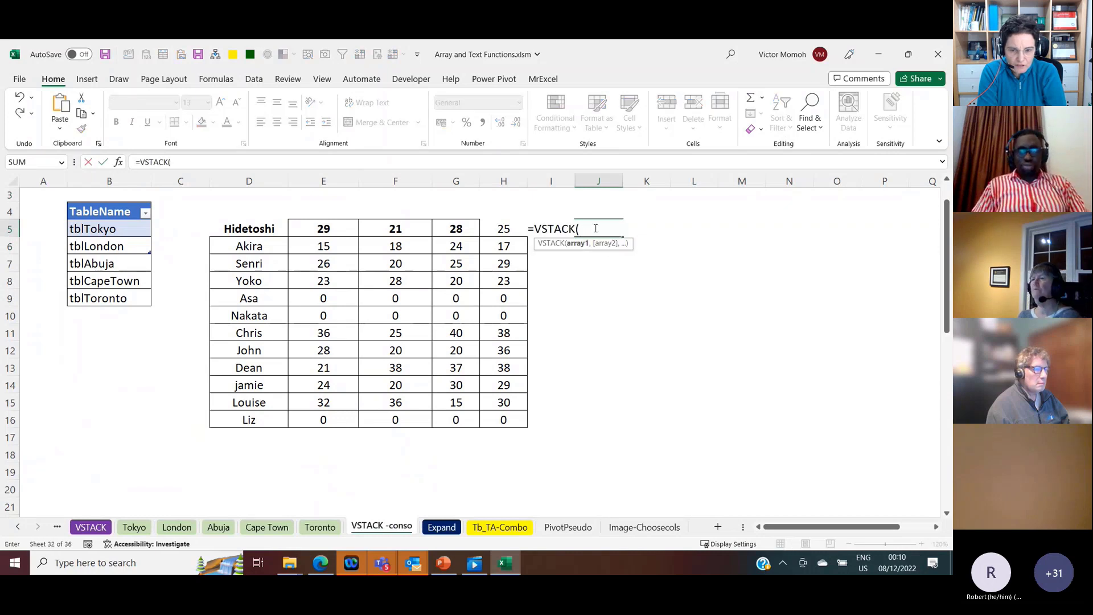
type("in")
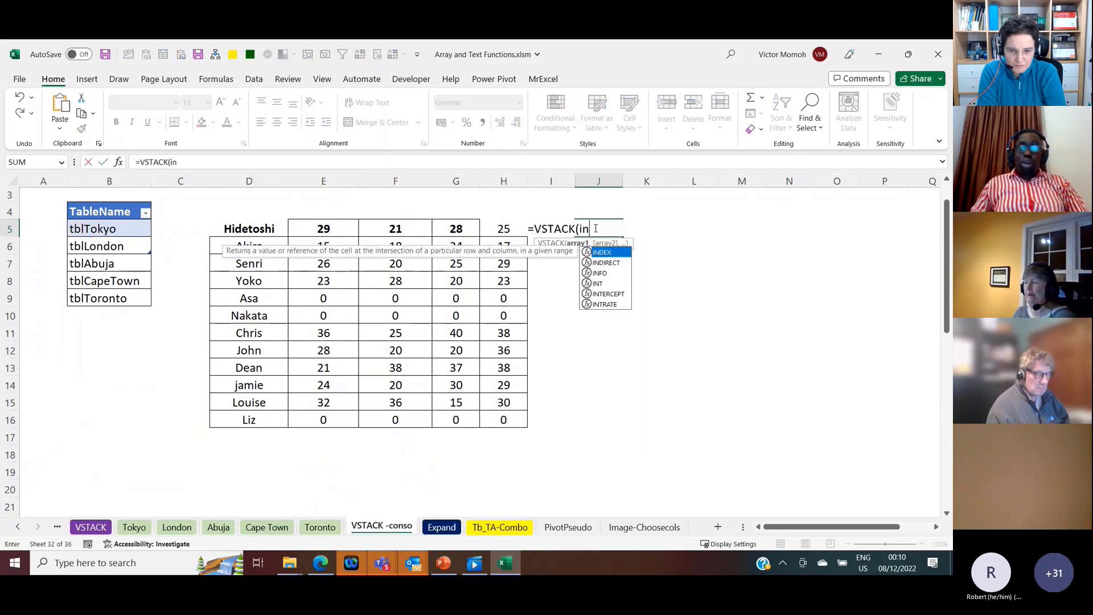
key("Down")
key("Tab")
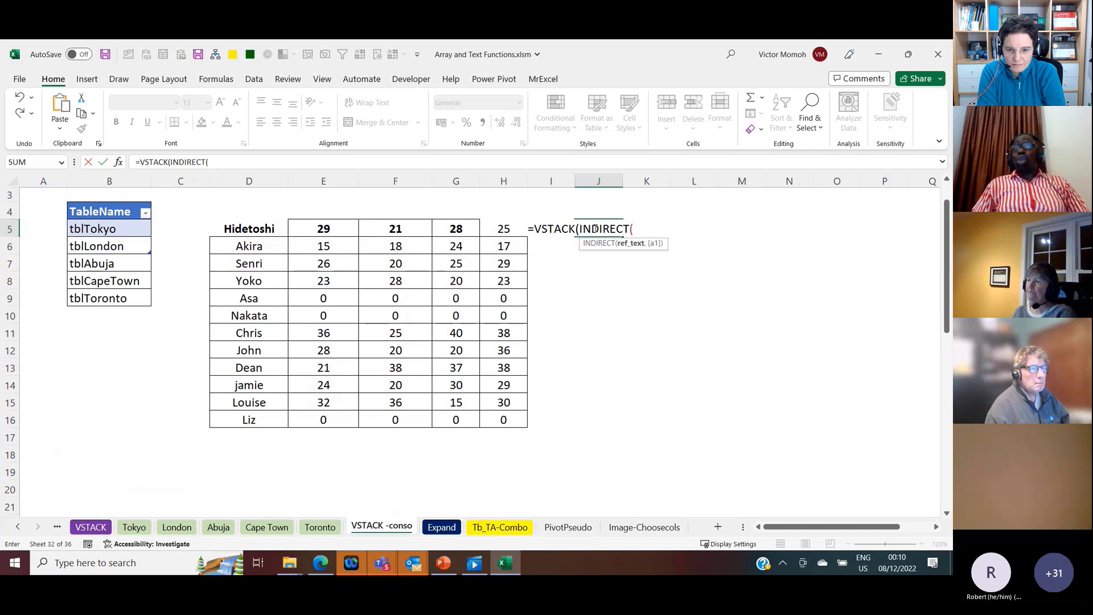
left_click(97, 201)
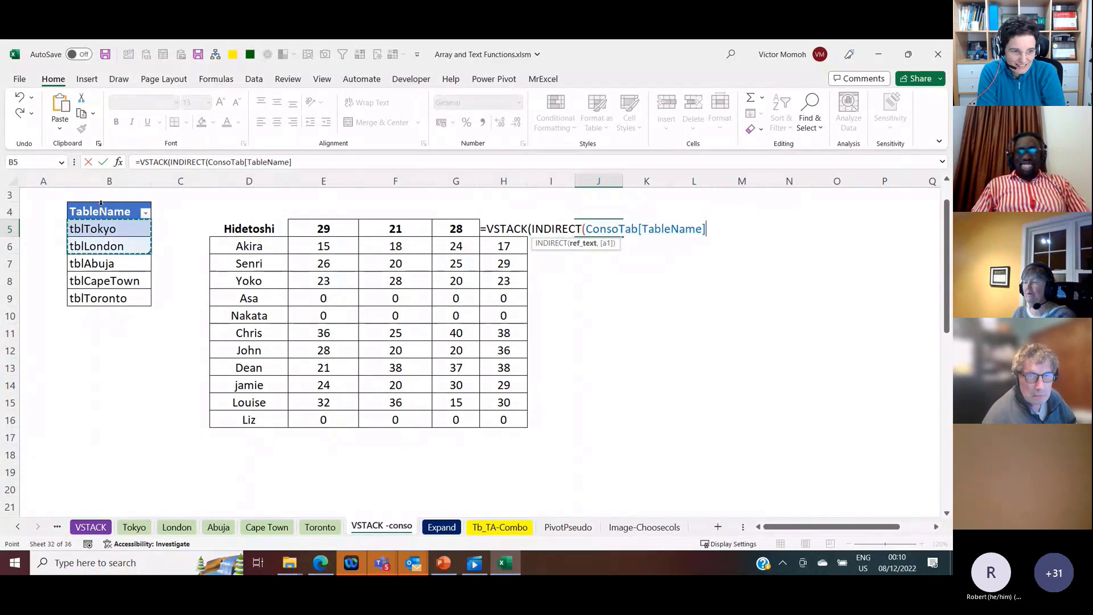
type("))")
key("Return")
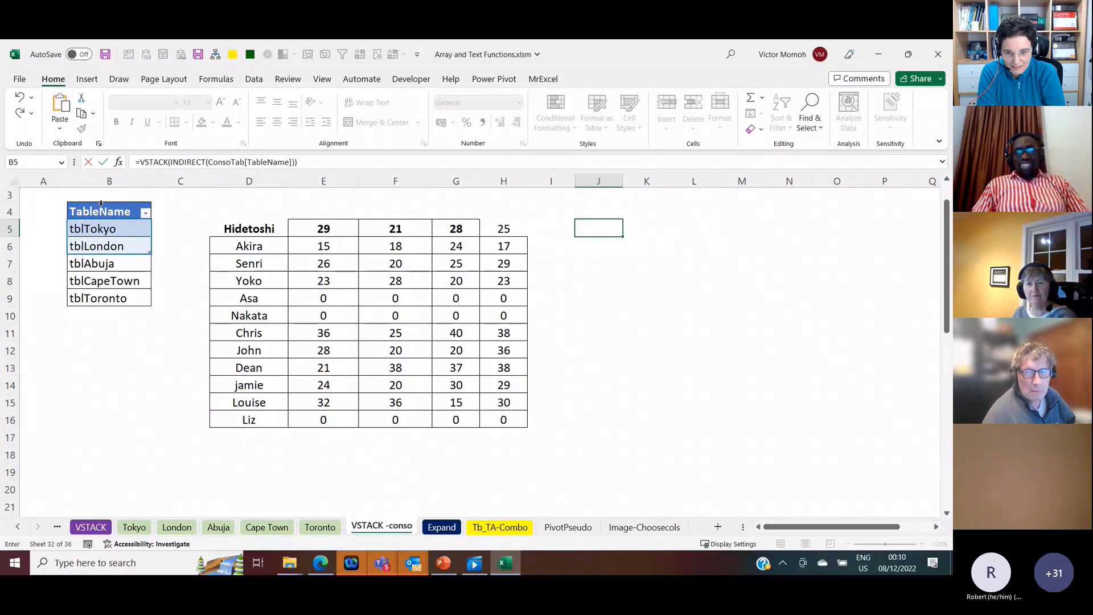
Step: Delete the spilled VSTACK and INDIRECT formula from J5 on the VSTACK -conso sheet
key("Up")
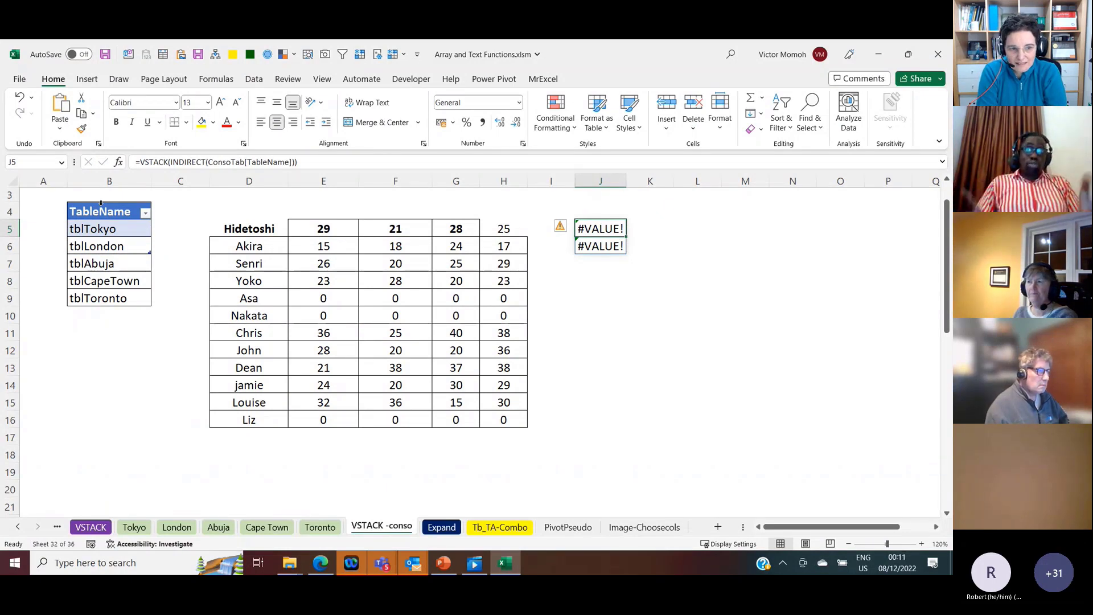
key("shift+Down")
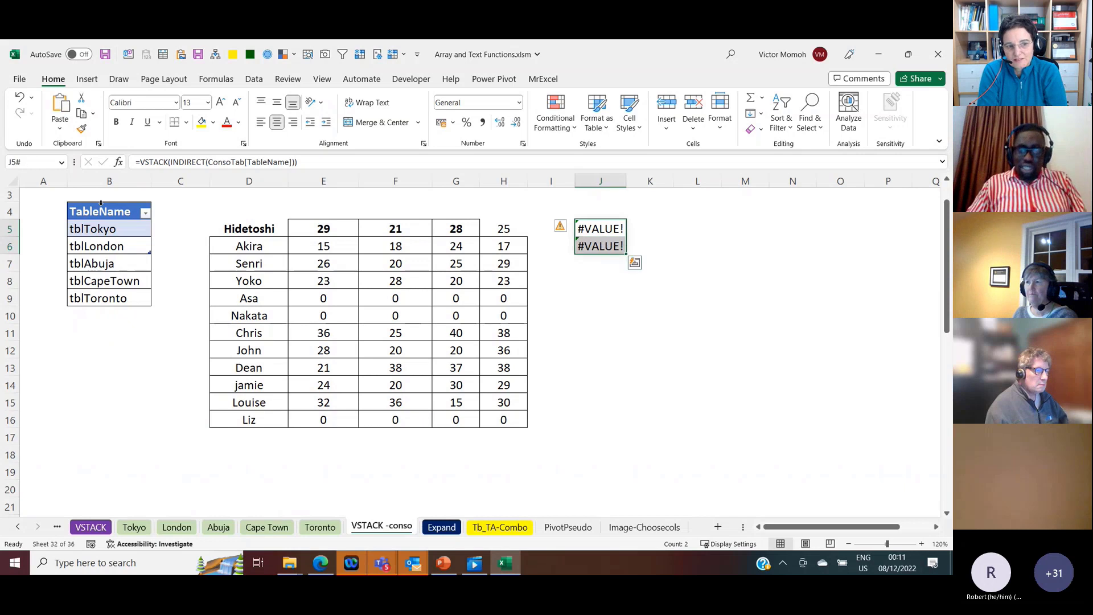
key("Delete")
key("shift+Up")
key("Down")
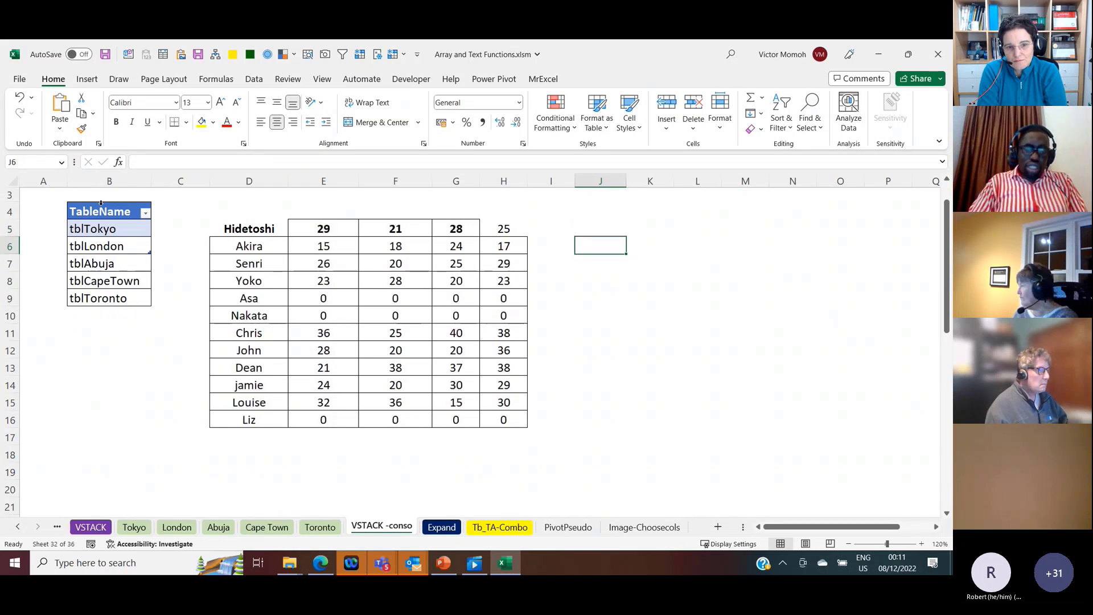
type("=vstac")
key("Tab")
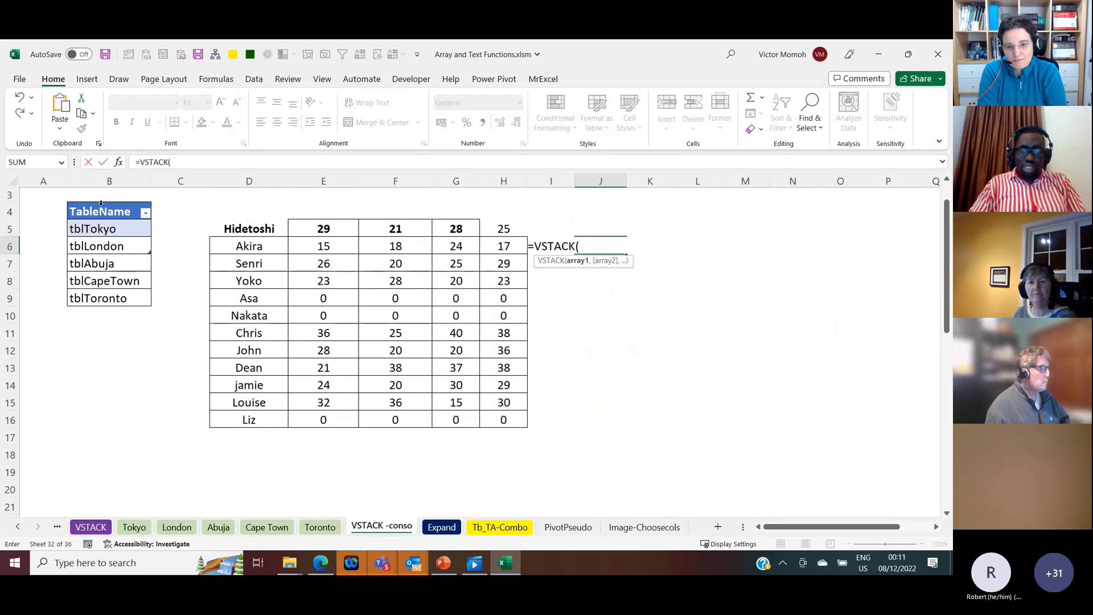
type("indi")
key("Tab")
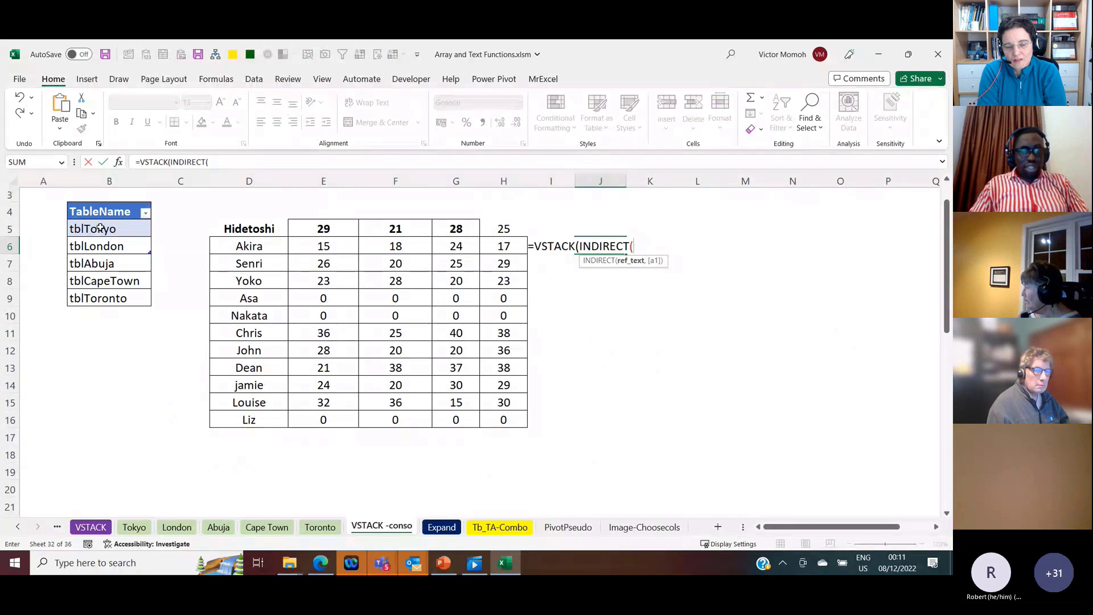
left_click(100, 228)
type(")")
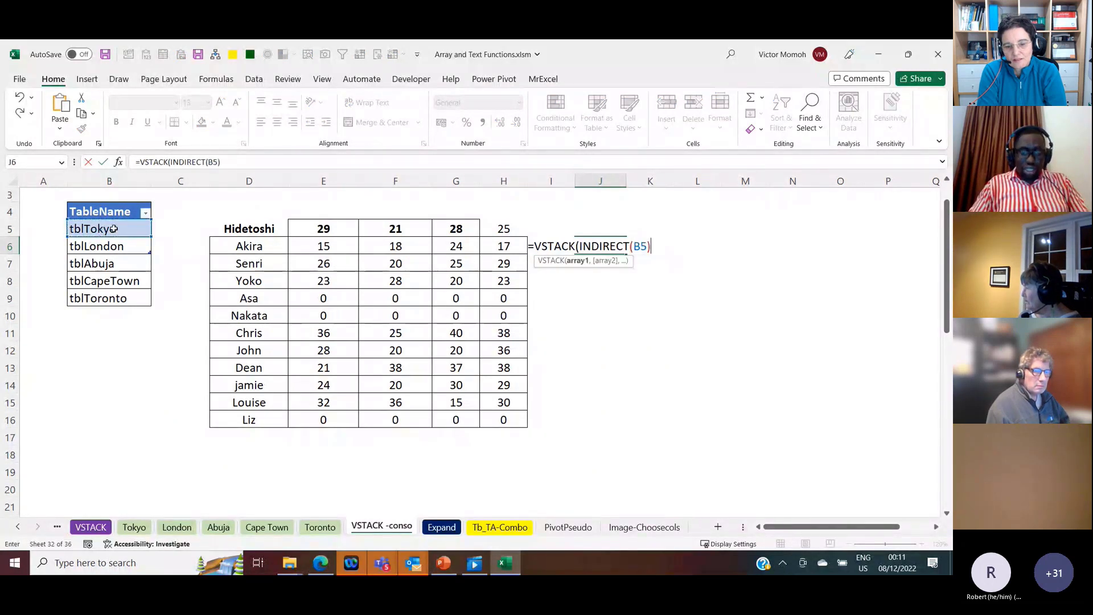
type(",indi")
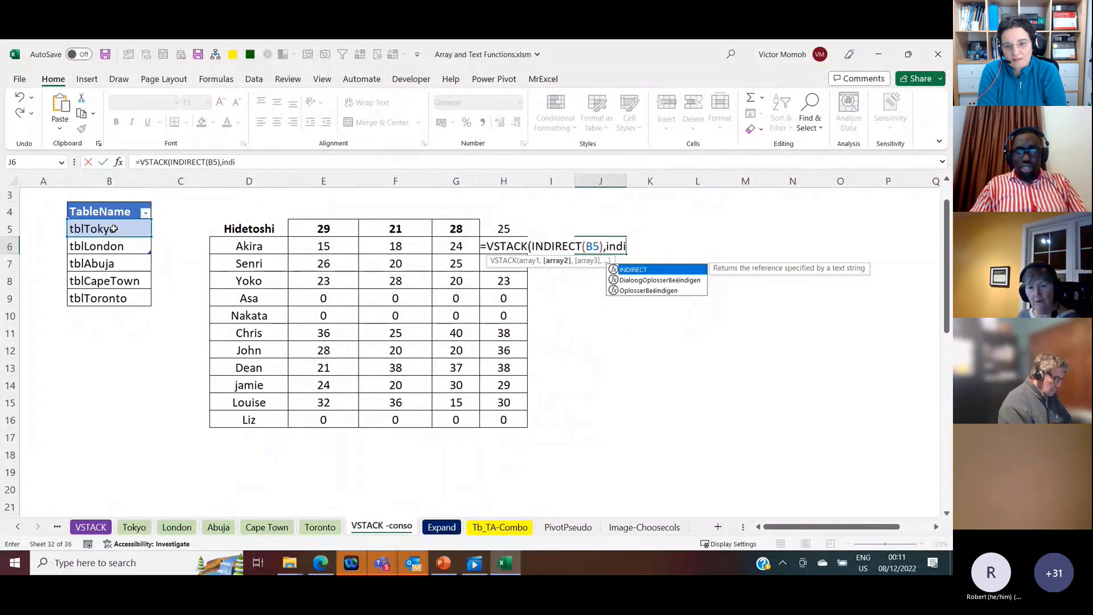
key("Tab")
left_click(119, 246)
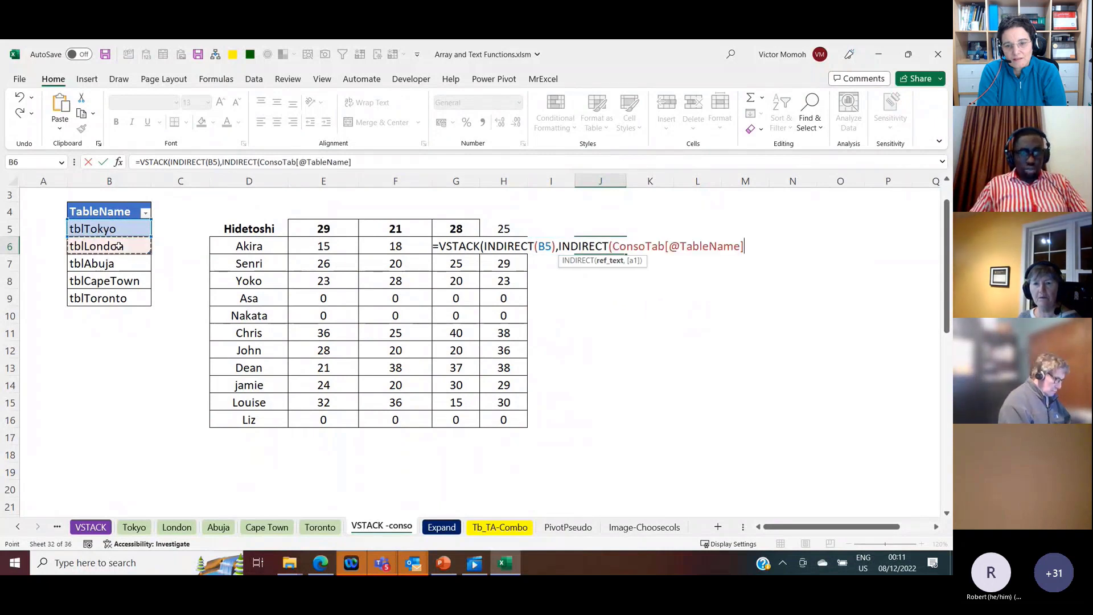
type(")")
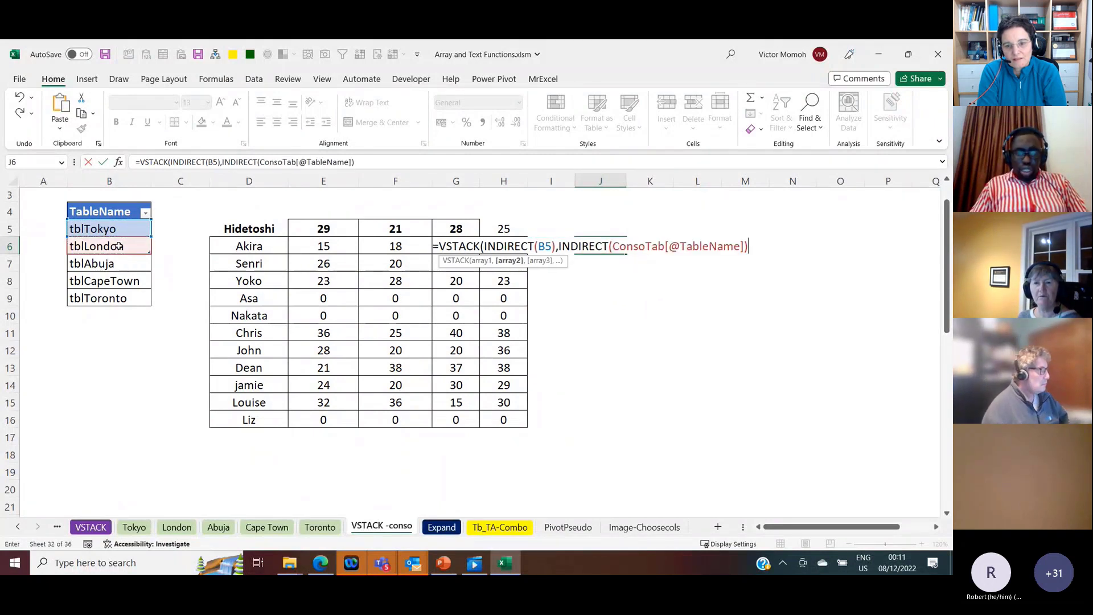
type(")")
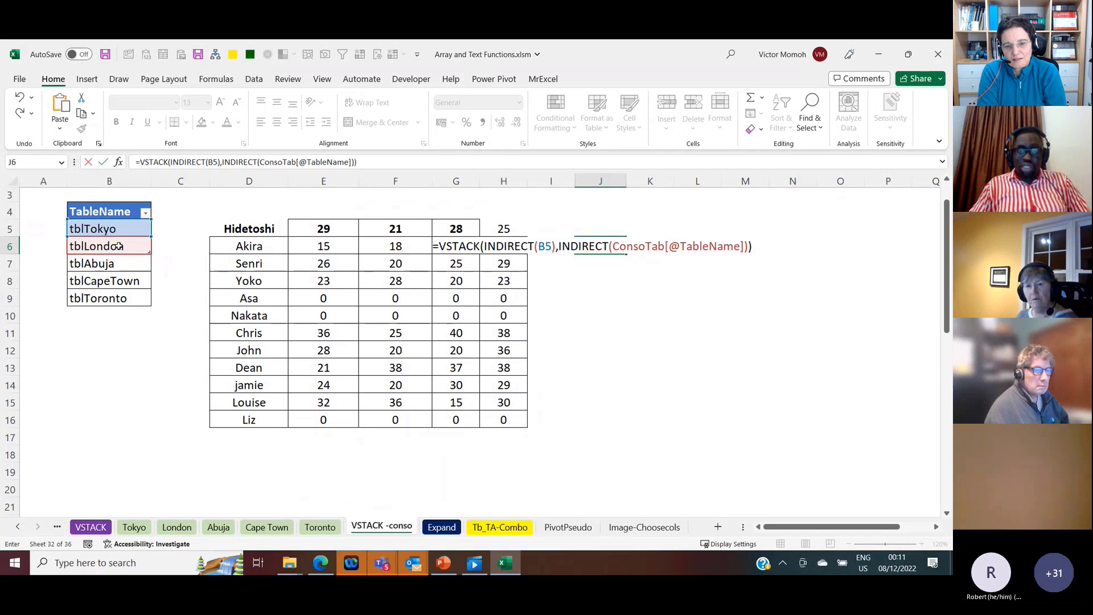
key("ctrl+Return")
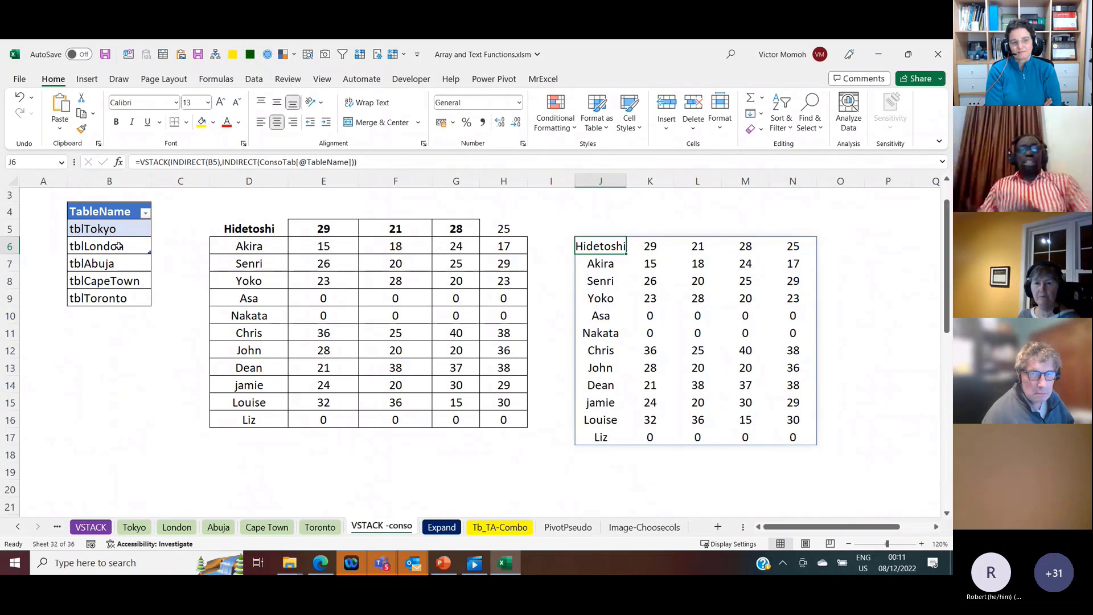
Step: Examine the INDIRECT(TAKE) and DROP arguments of the REDUCE formula in D5 and compare it with the VSTACK formula in J6
left_click(262, 227)
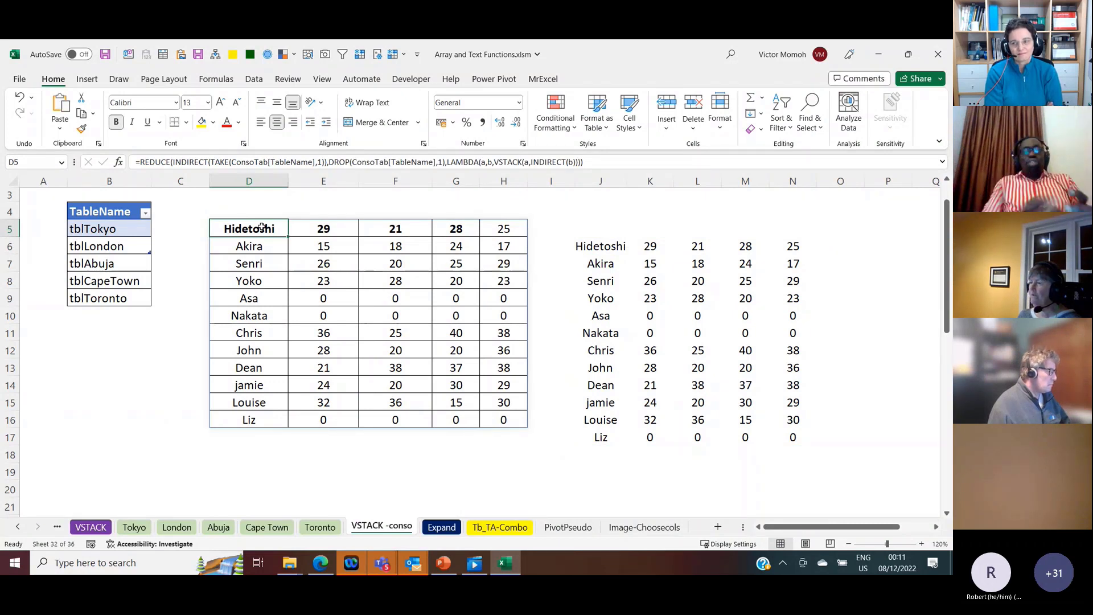
left_click(177, 163)
left_click_drag(177, 162, 326, 165)
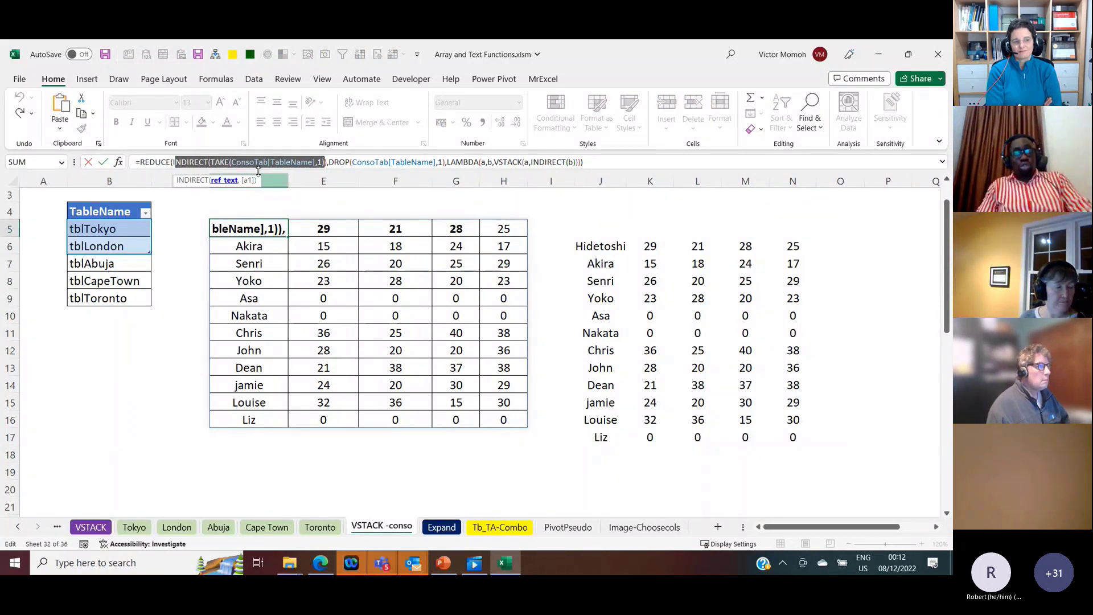
key("Escape")
left_click(344, 164)
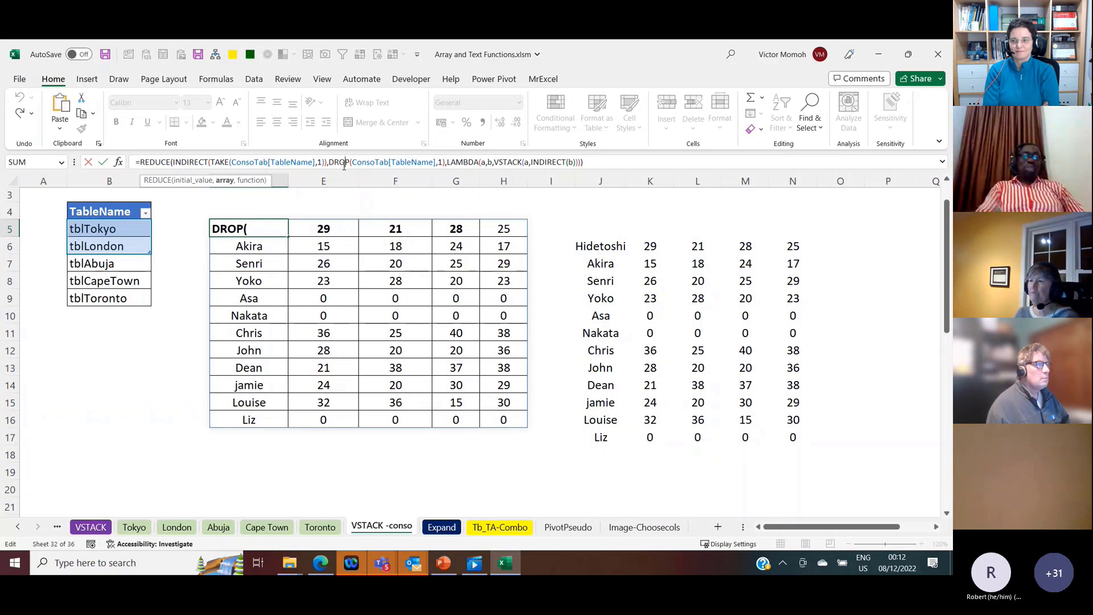
left_click(602, 245)
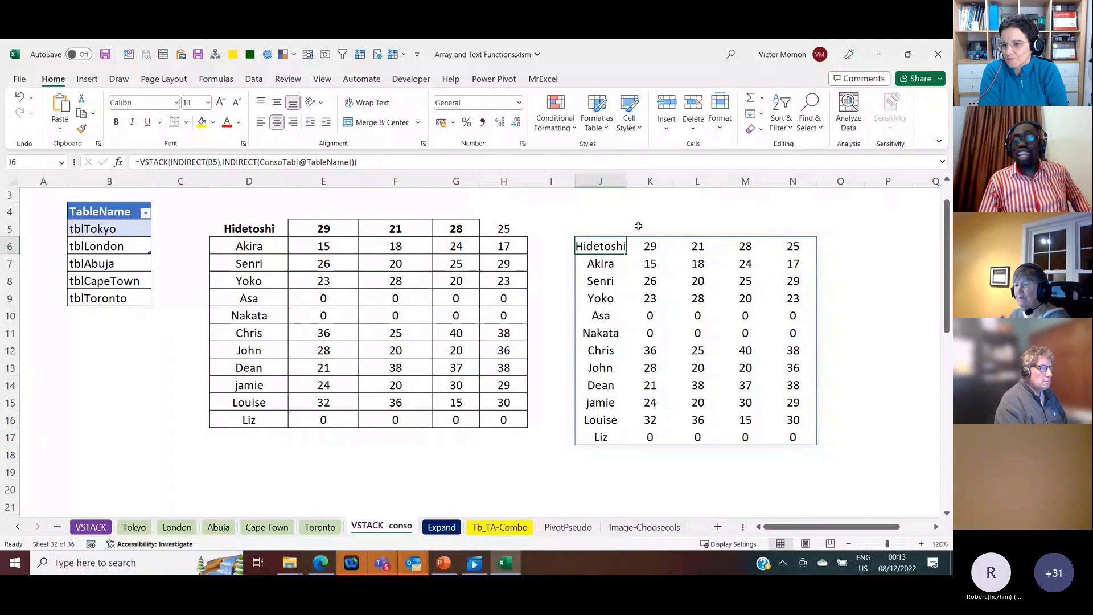
Step: Start a formula in B11 that references the whole of column A as =A:A
left_click(840, 246)
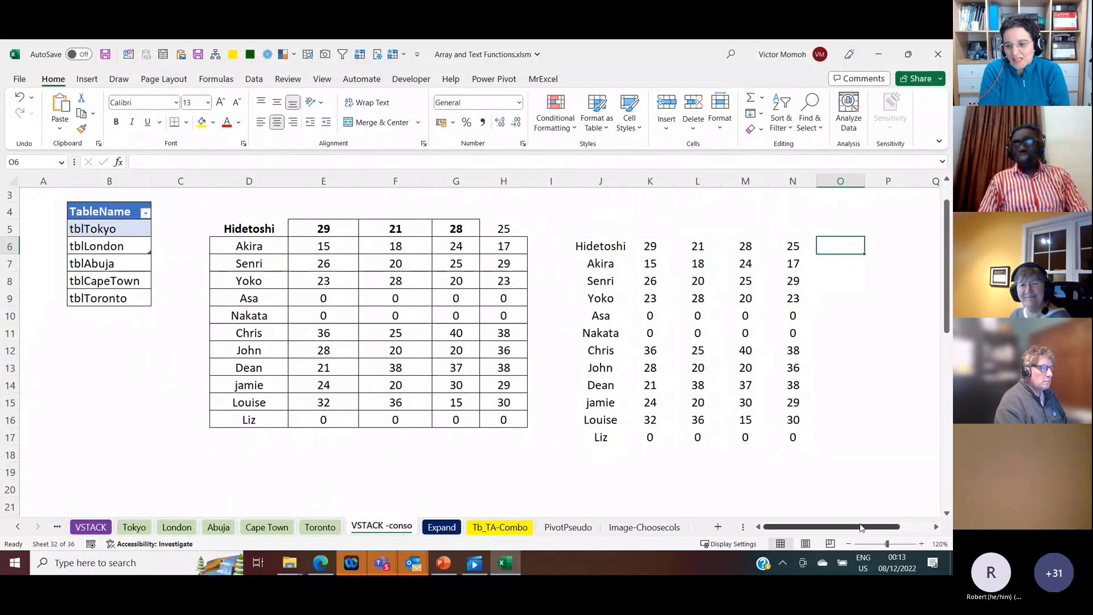
left_click_drag(864, 527, 894, 530)
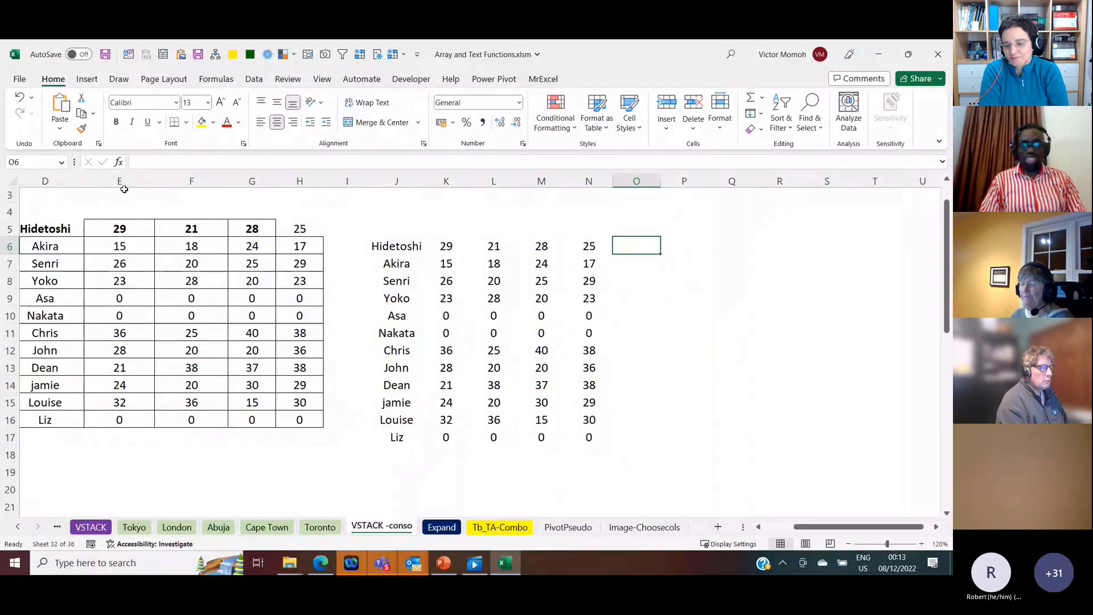
key("ctrl+Home")
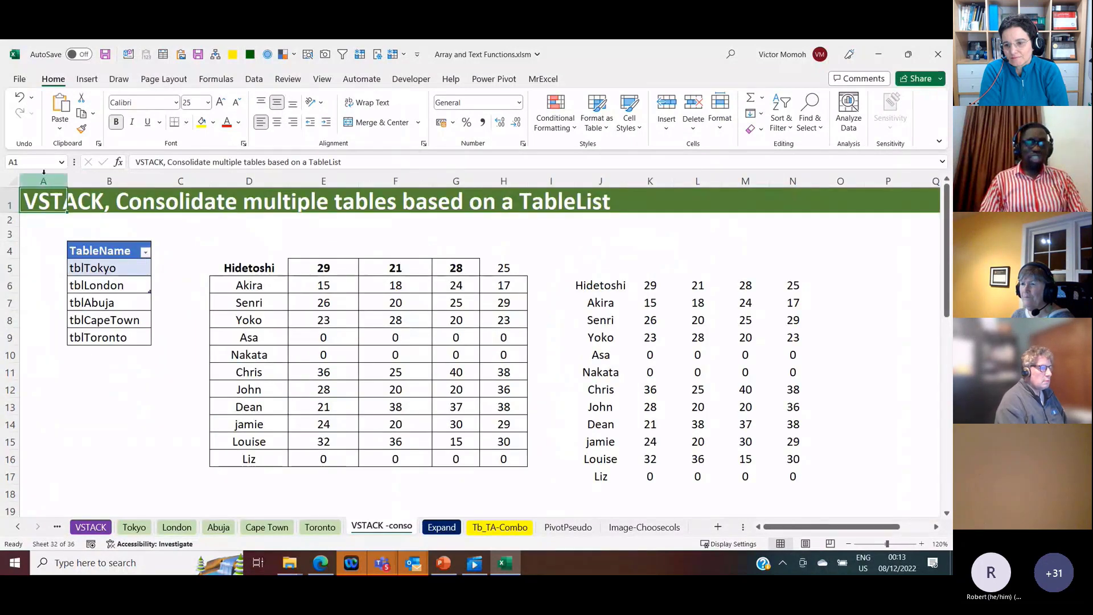
key("ctrl+space")
left_click(85, 372)
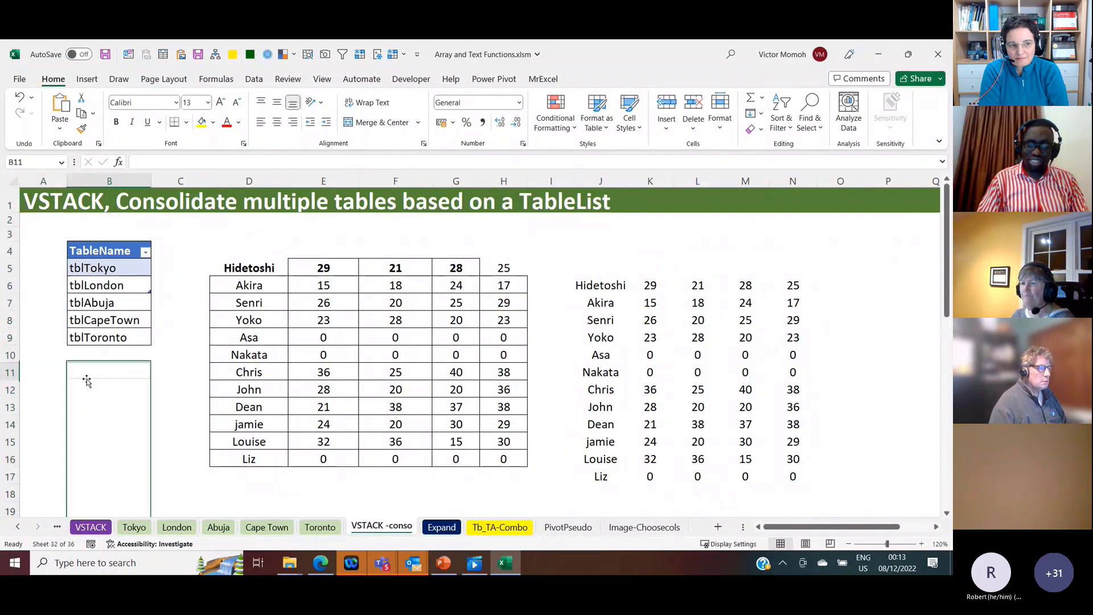
type("=")
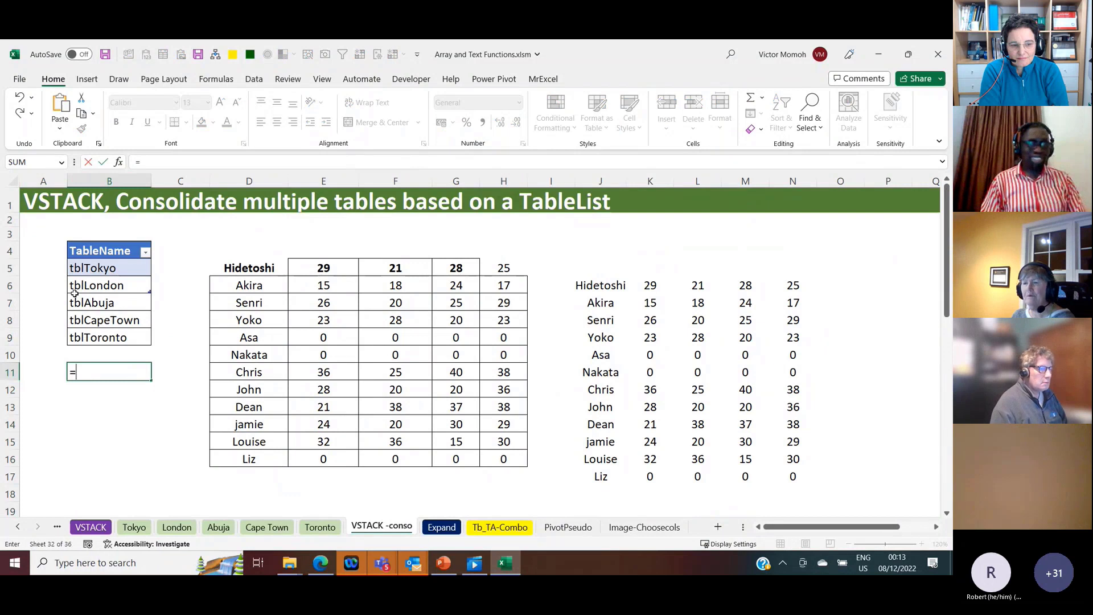
left_click(45, 180)
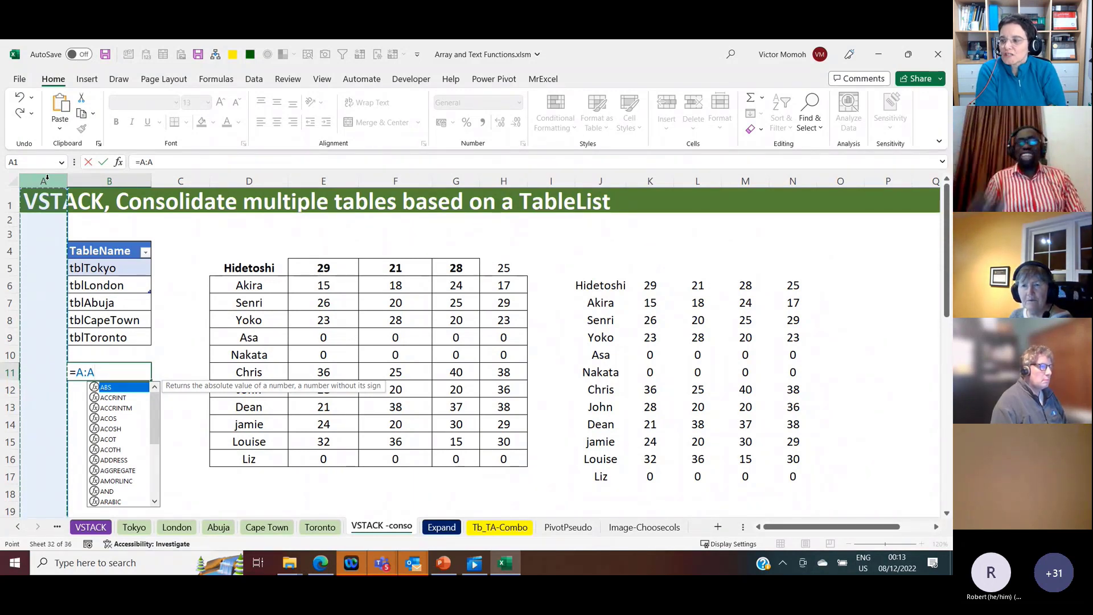
key("Escape")
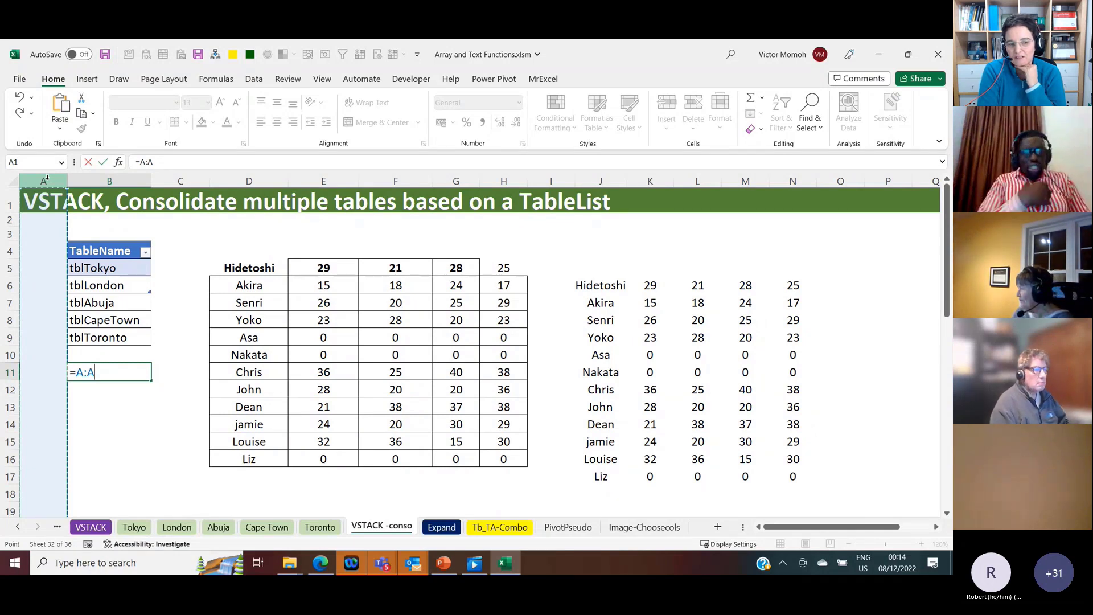
Step: Try the open-ended range reference =A1:A as the formula in B11
key("BackSpace")
key("BackSpace")
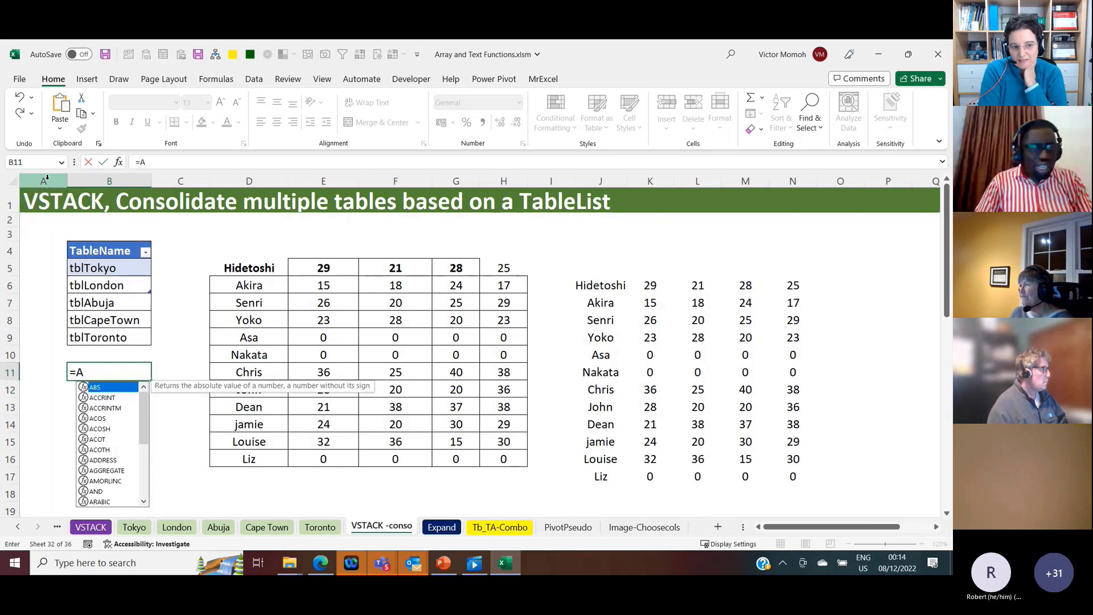
type("1:A")
key("ctrl+Return")
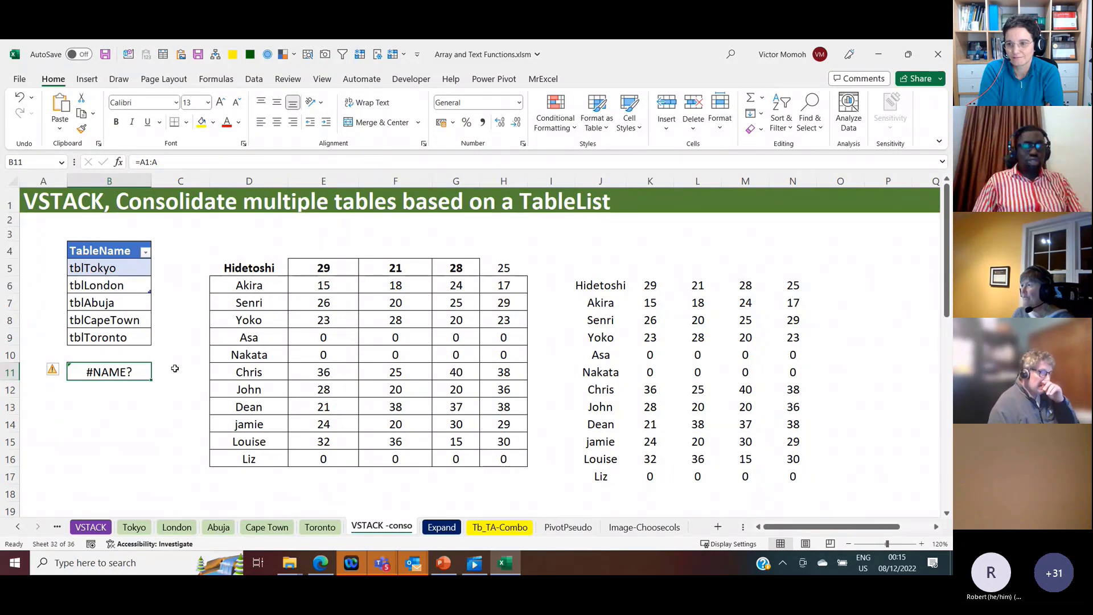
left_click(86, 422)
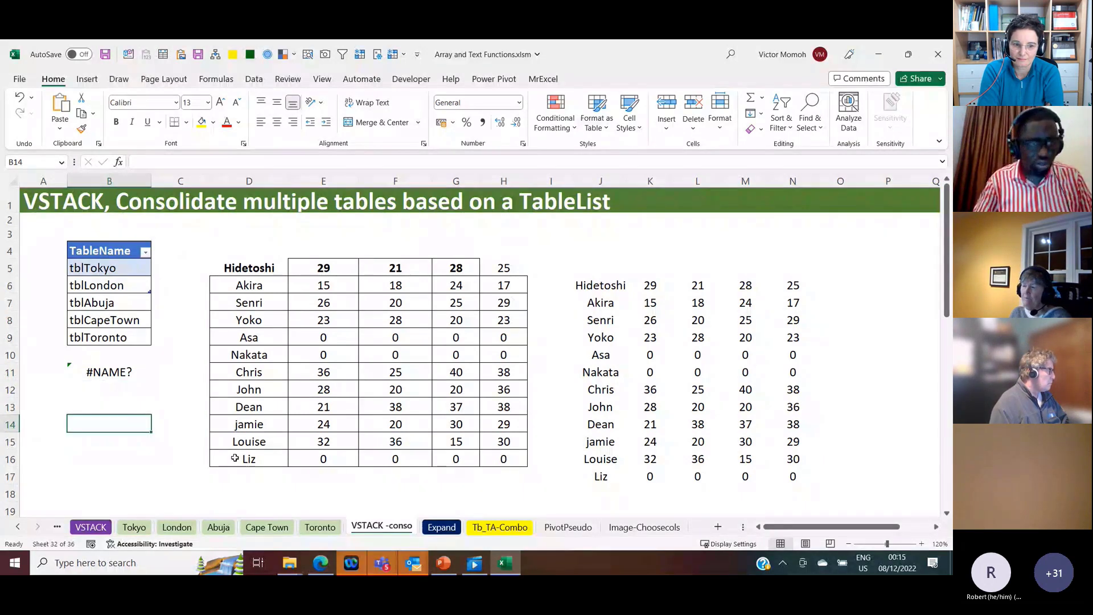
Step: Create a new blank workbook and list four sample first names in A1:A4
key("ctrl+n")
left_click(72, 201)
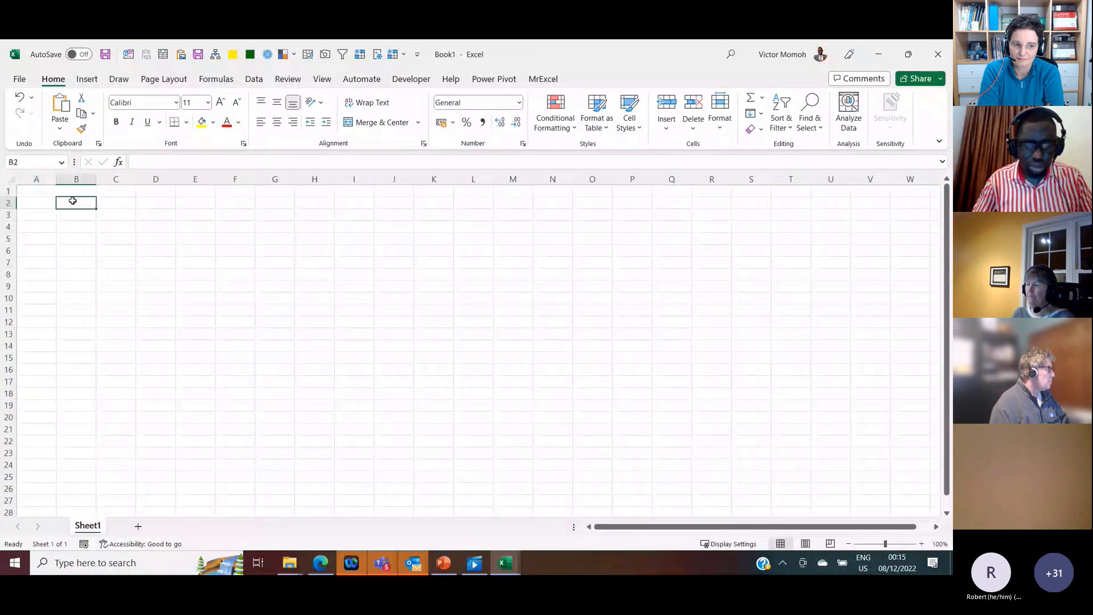
key("ctrl+Home")
type("James")
key("Return")
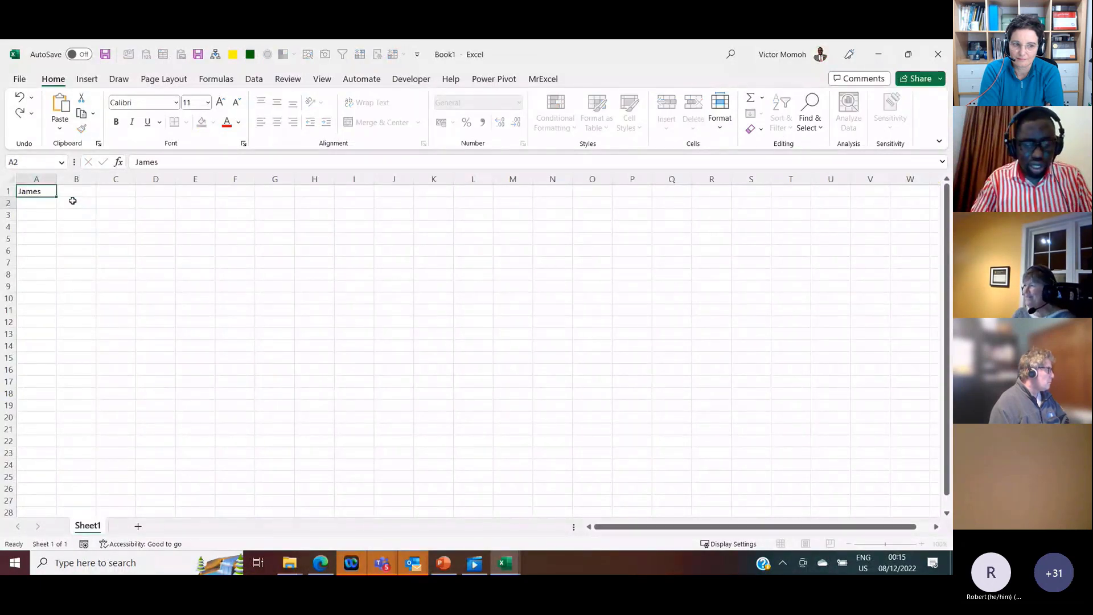
type("jane")
key("Return")
type("celia")
key("Return")
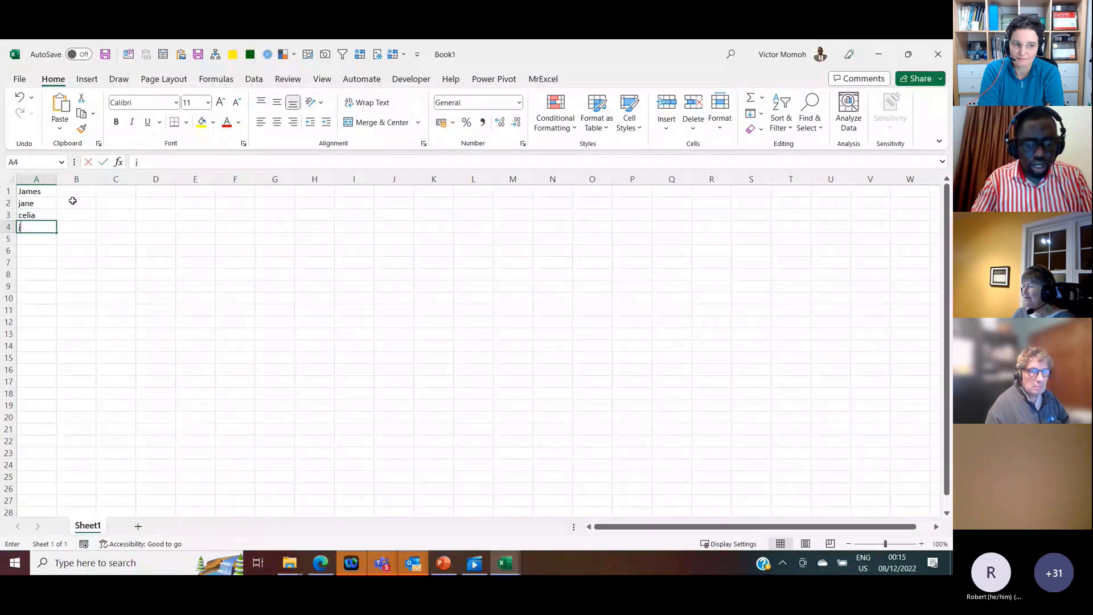
type("john")
key("Return")
Step: Enter the dynamic range formula =A1:INDEX(A:A,COUNTA(A:A)) in C1 so it returns the open-ended list from column A
key("Up")
key("Up")
key("Up")
key("Up")
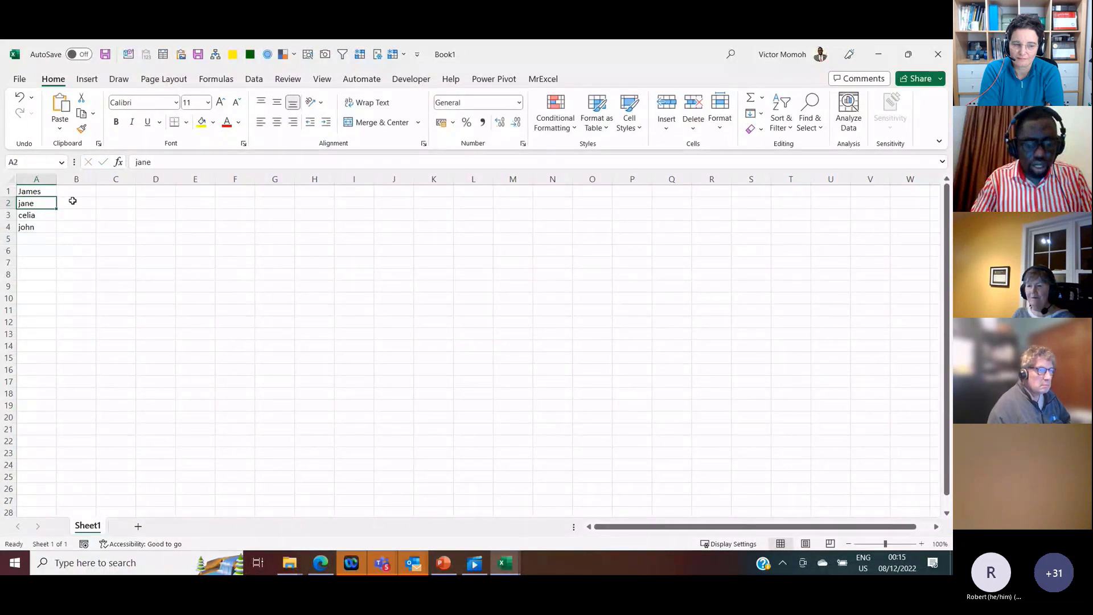
key("Right")
key("Right")
type("=")
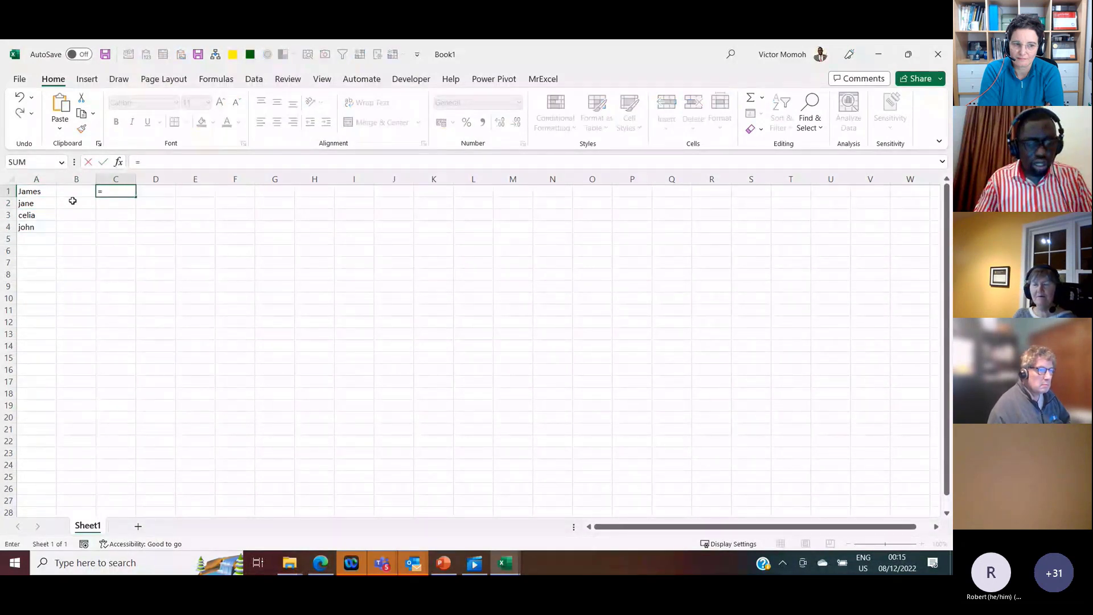
type("A1:index")
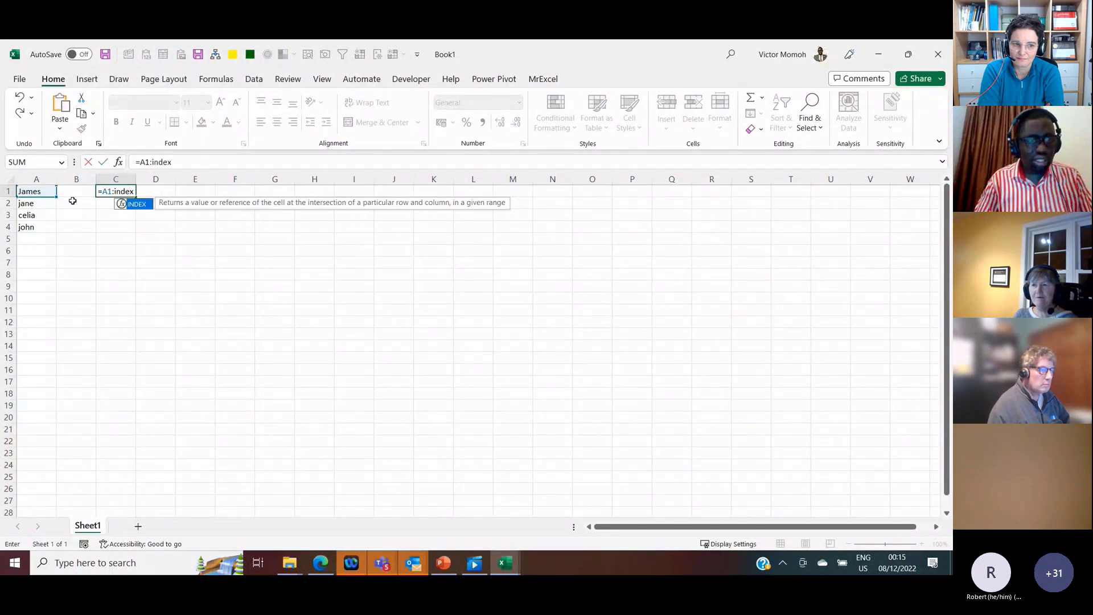
key("Tab")
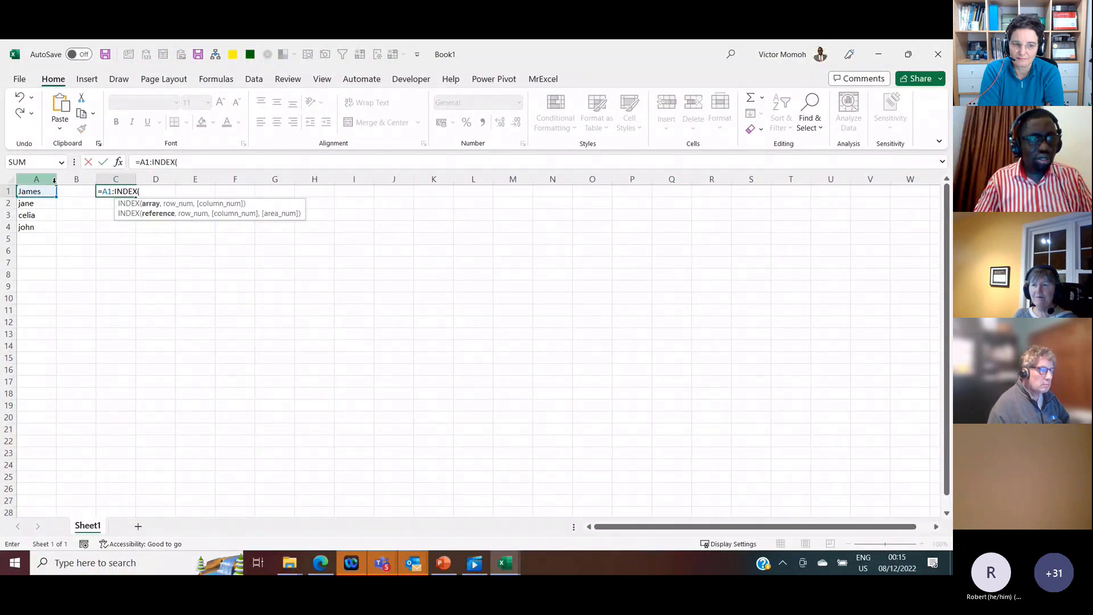
left_click(45, 179)
type(",counta")
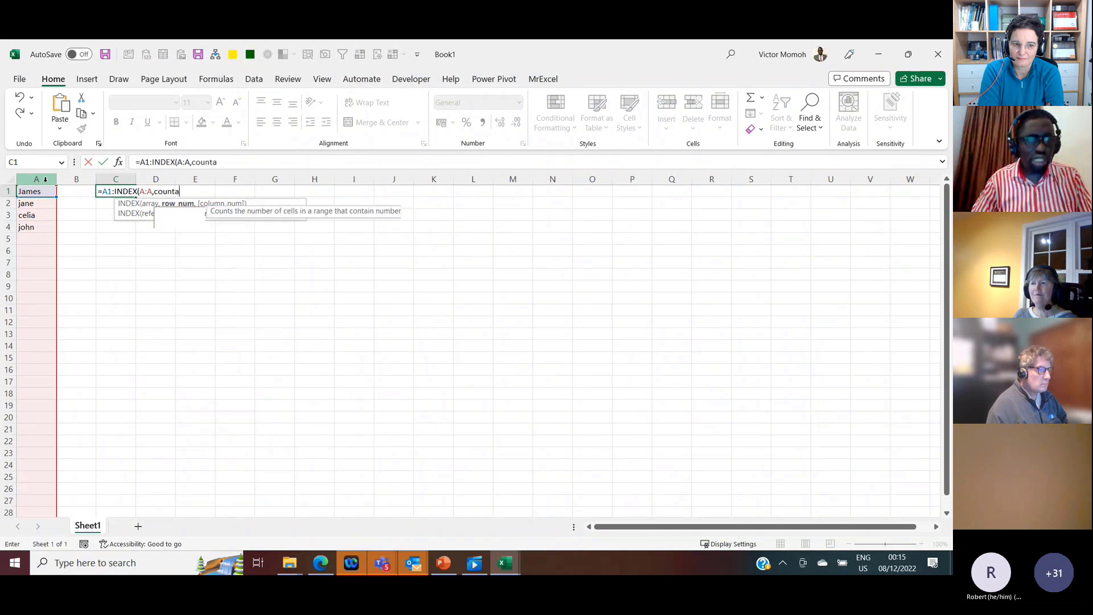
key("Tab")
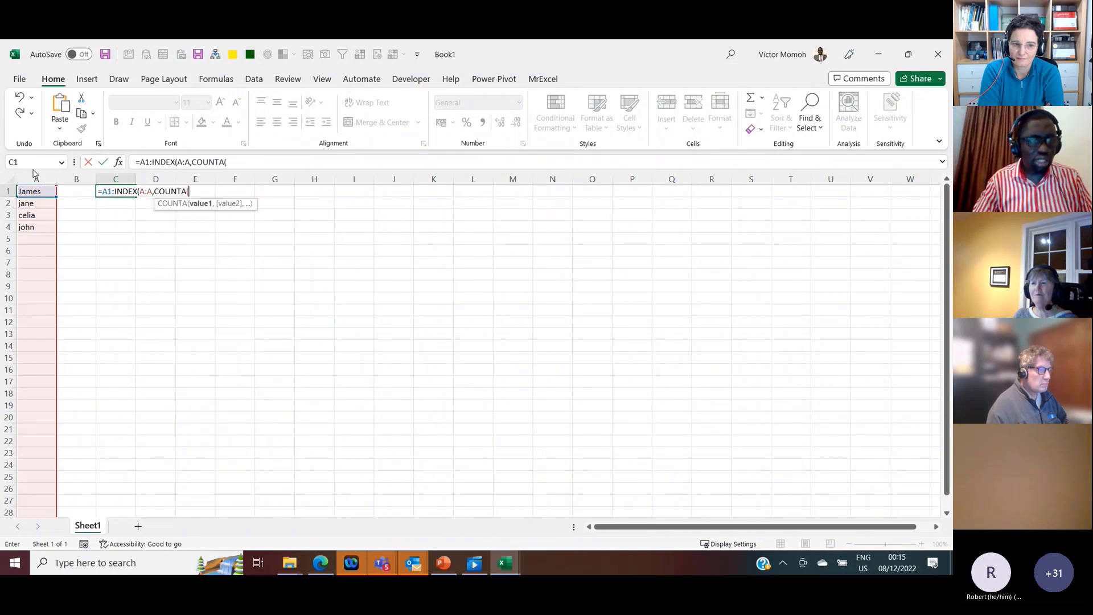
left_click(35, 177)
type("))")
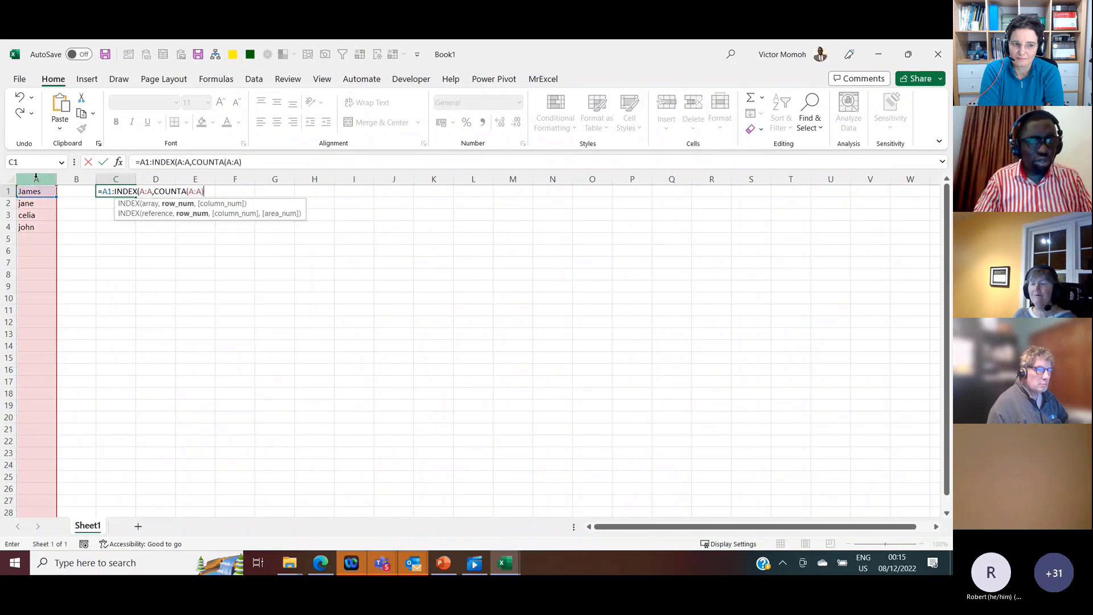
key("Return")
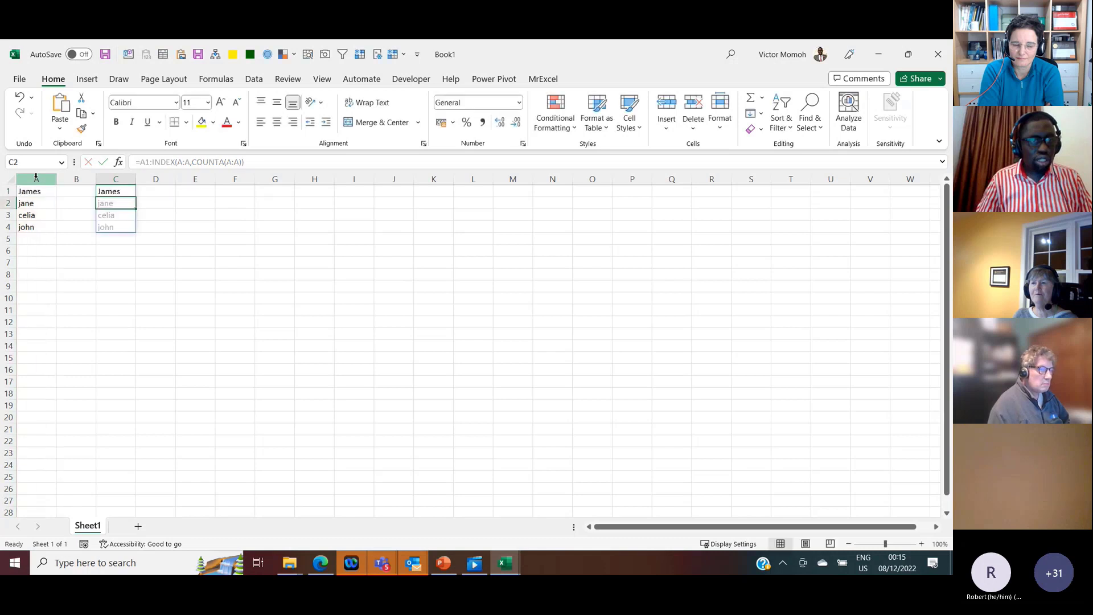
Step: Add a fifth sample first name in A5, directly below the existing list in column A
key("Up")
key("Left")
key("Left")
key("ctrl+Down")
key("Down")
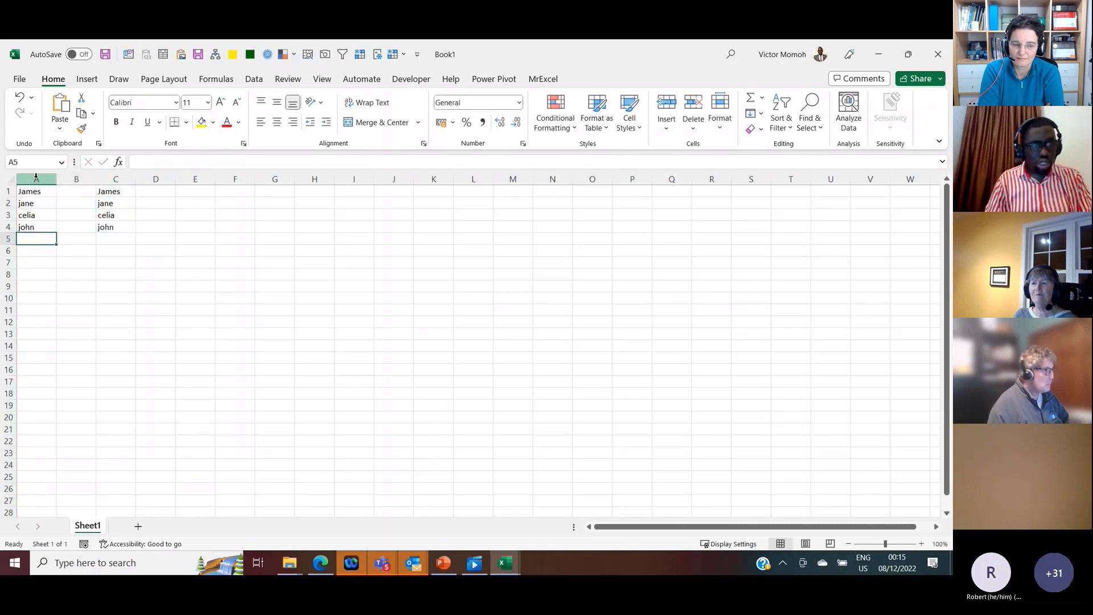
type("jack")
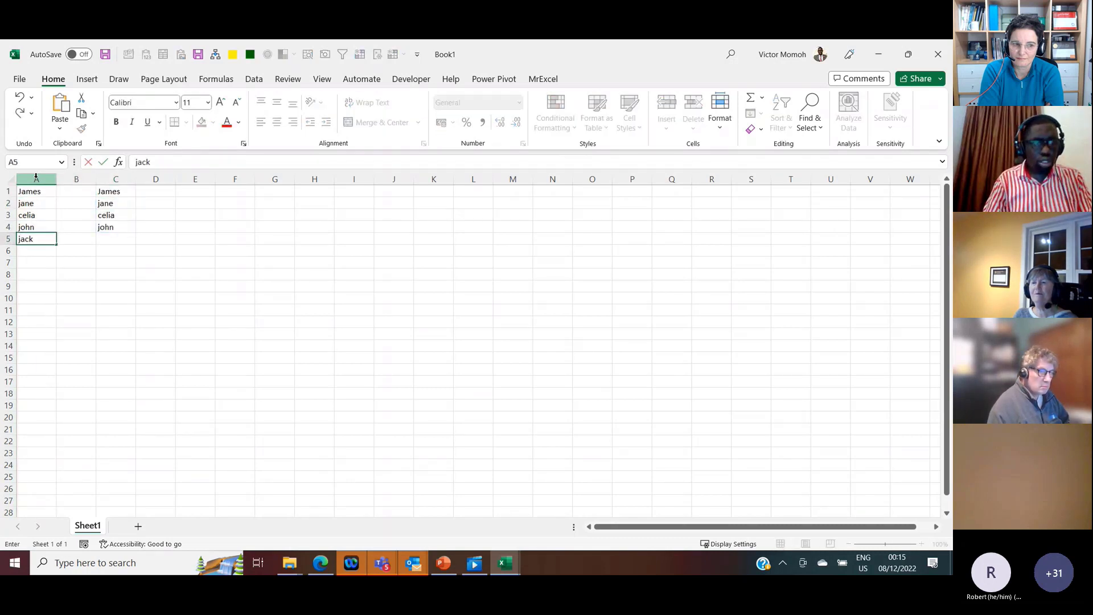
key("Return")
key("Up")
key("Right")
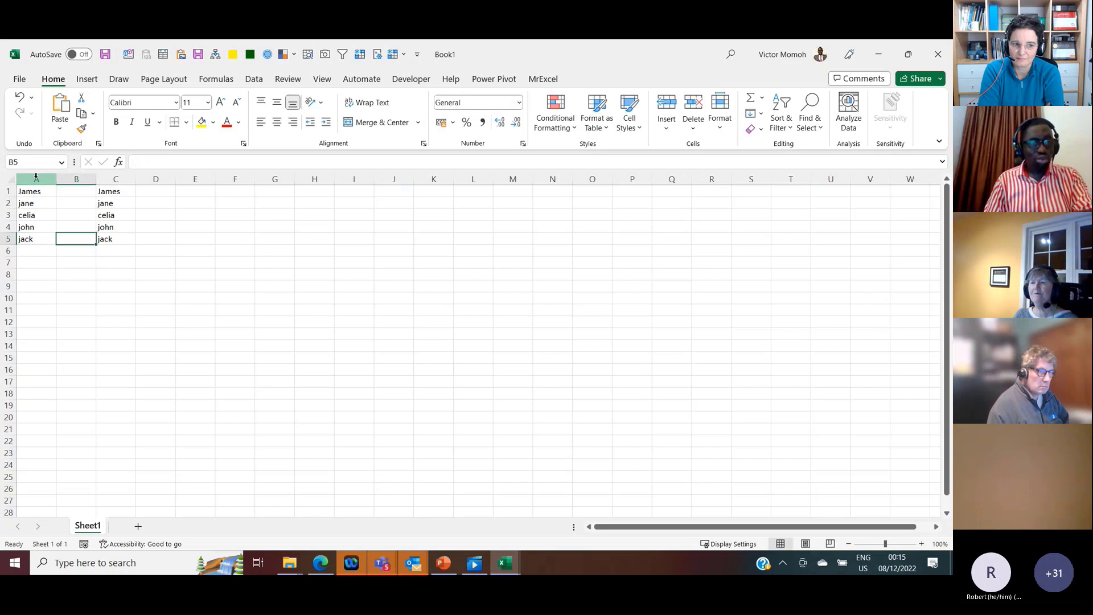
Step: Examine the A1:INDEX(A:A,COUNTA(A:A)) expression inside the formula in C1, leaving the formula unedited
key("Right")
key("Up")
key("Up")
key("Up")
key("Up")
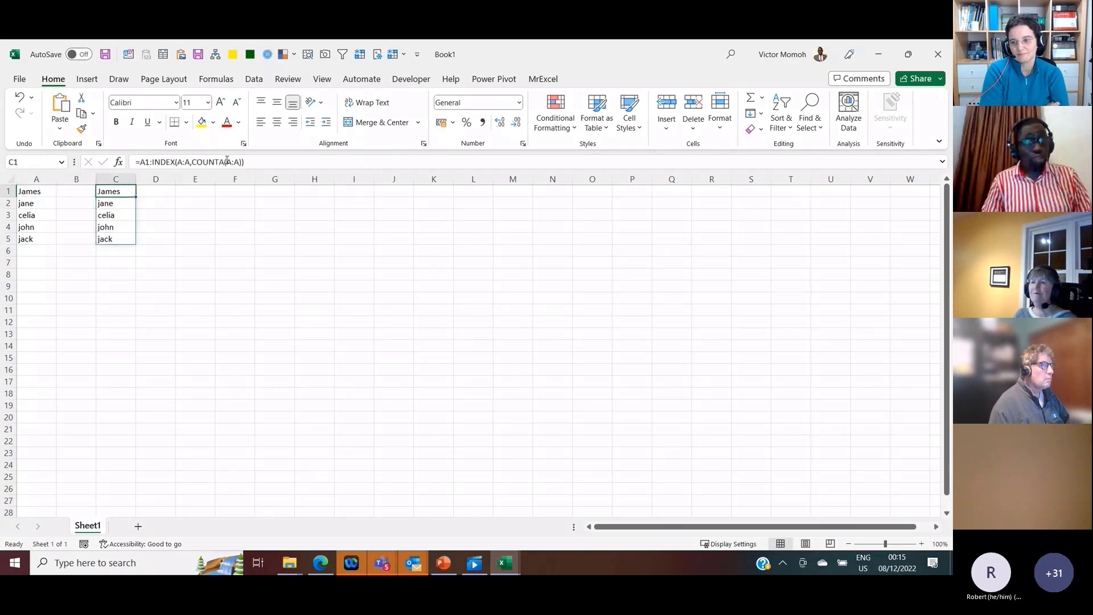
left_click_drag(245, 162, 143, 163)
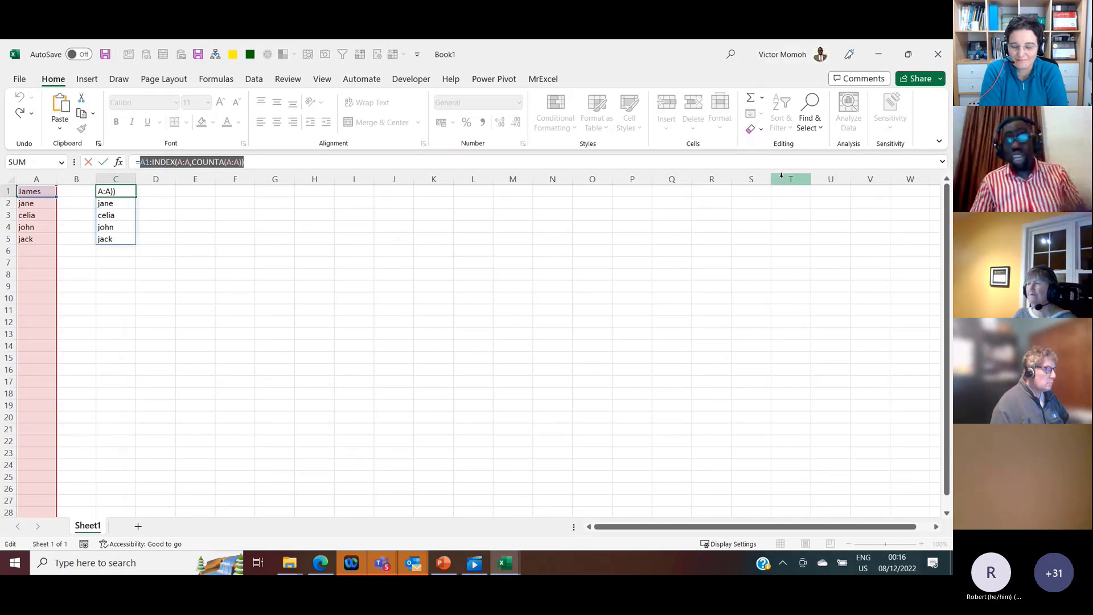
key("Escape")
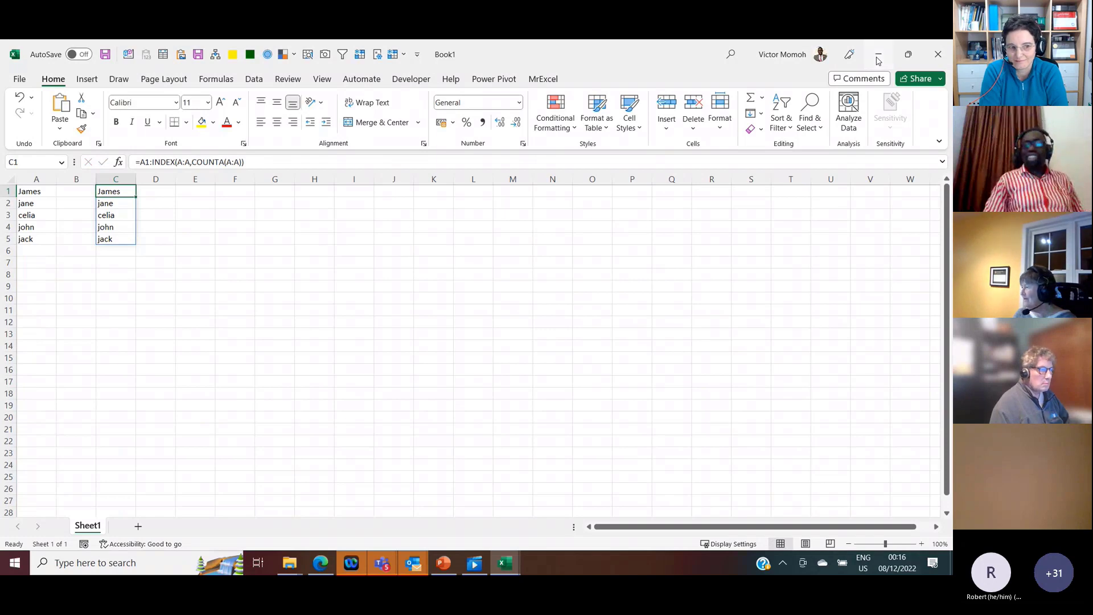
Step: Check the Array and Text Functions workbook, return to Book1, and view the MrExcel add-in commands with A1:C6 selected as an example range
left_click(878, 56)
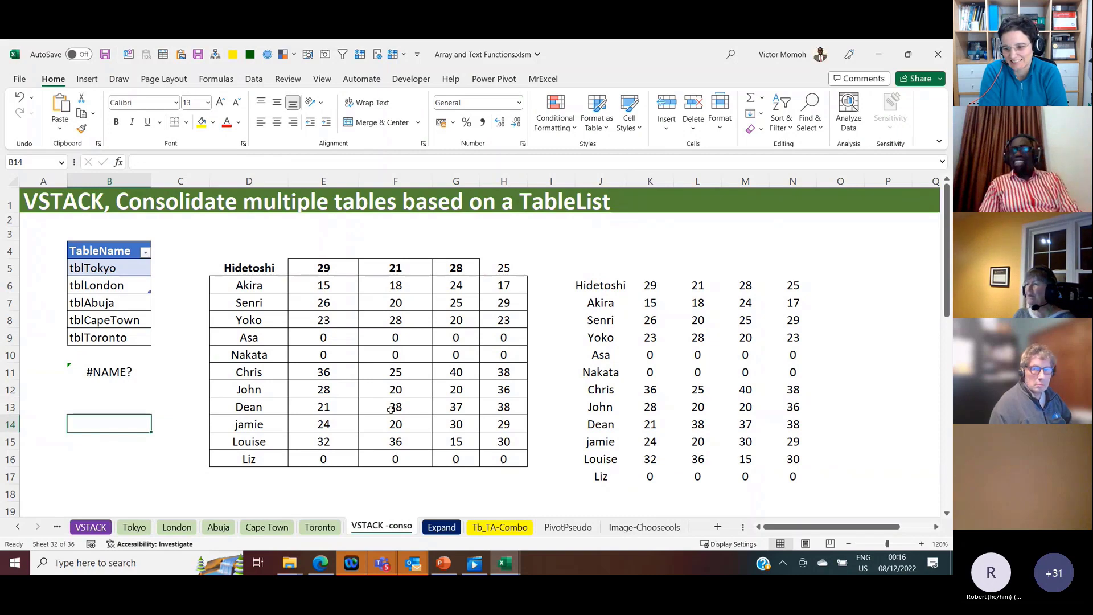
key("alt+Tab")
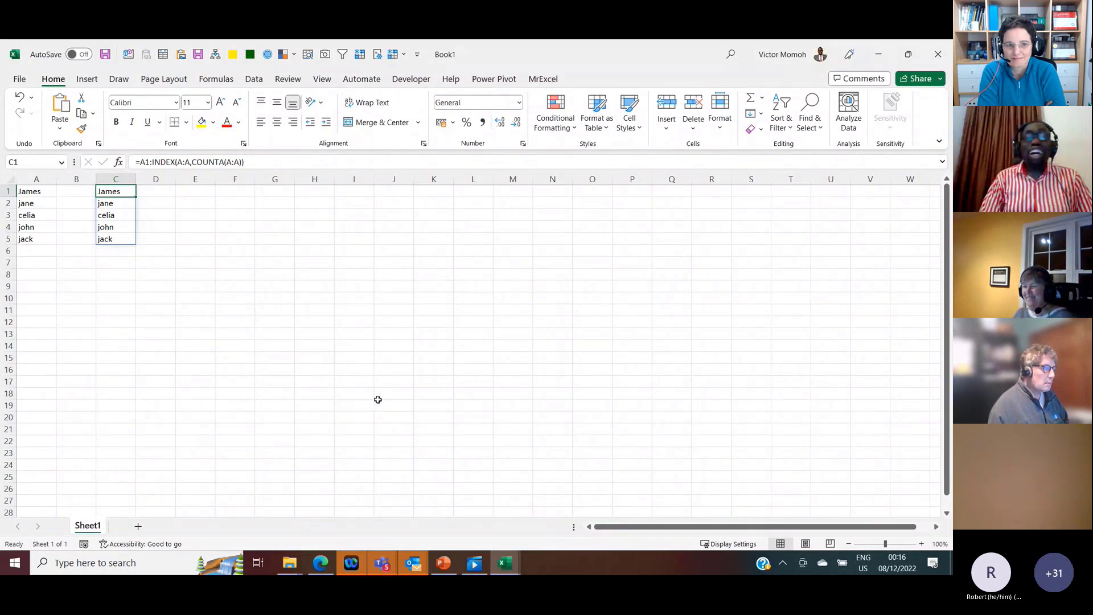
left_click(544, 79)
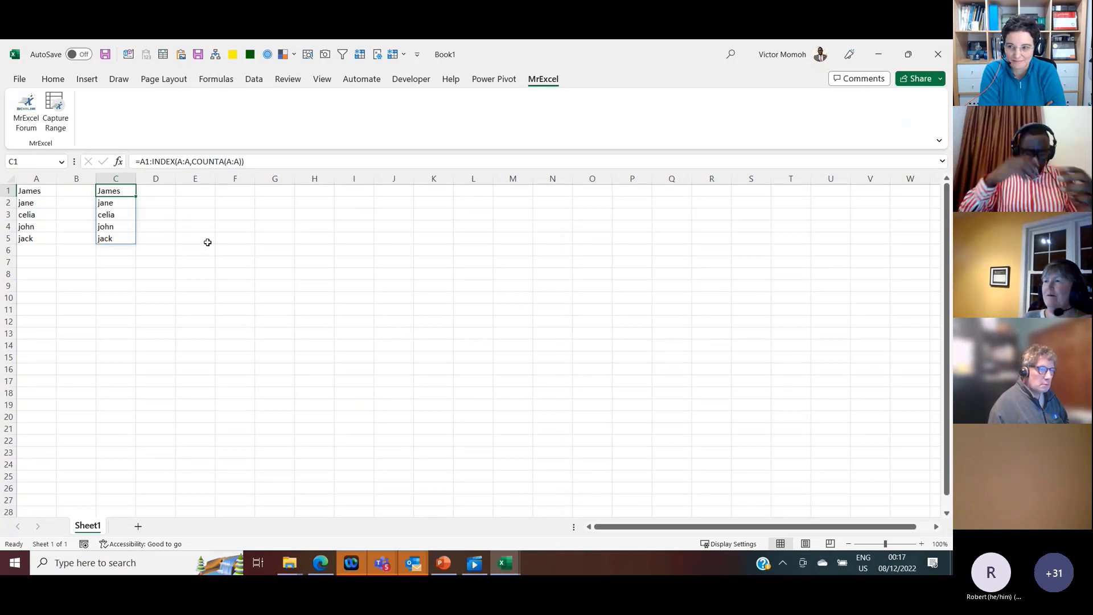
left_click_drag(40, 190, 125, 245)
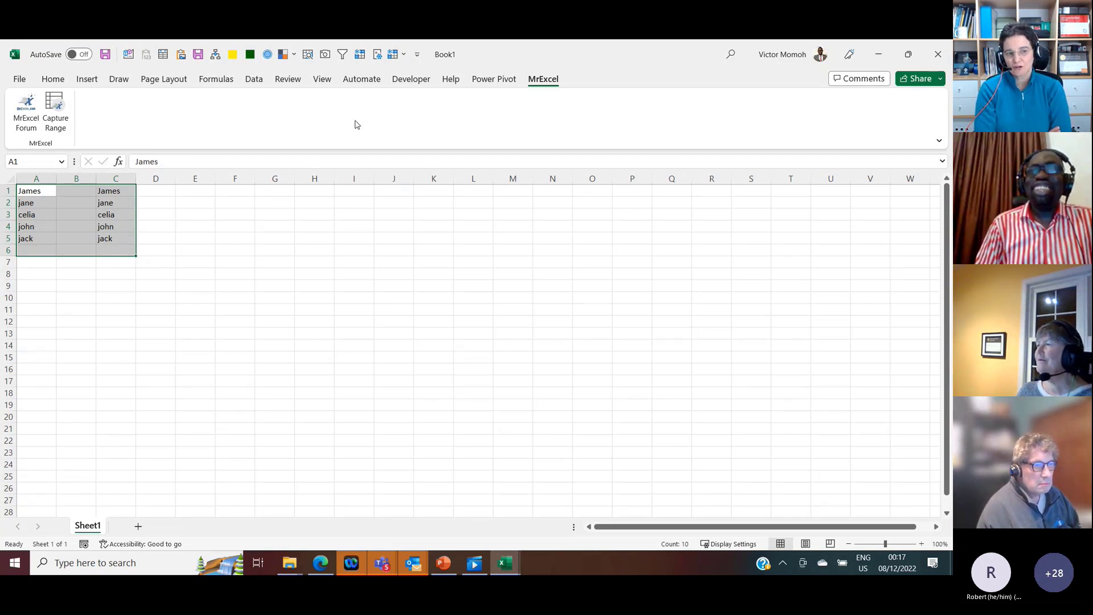
left_click(52, 79)
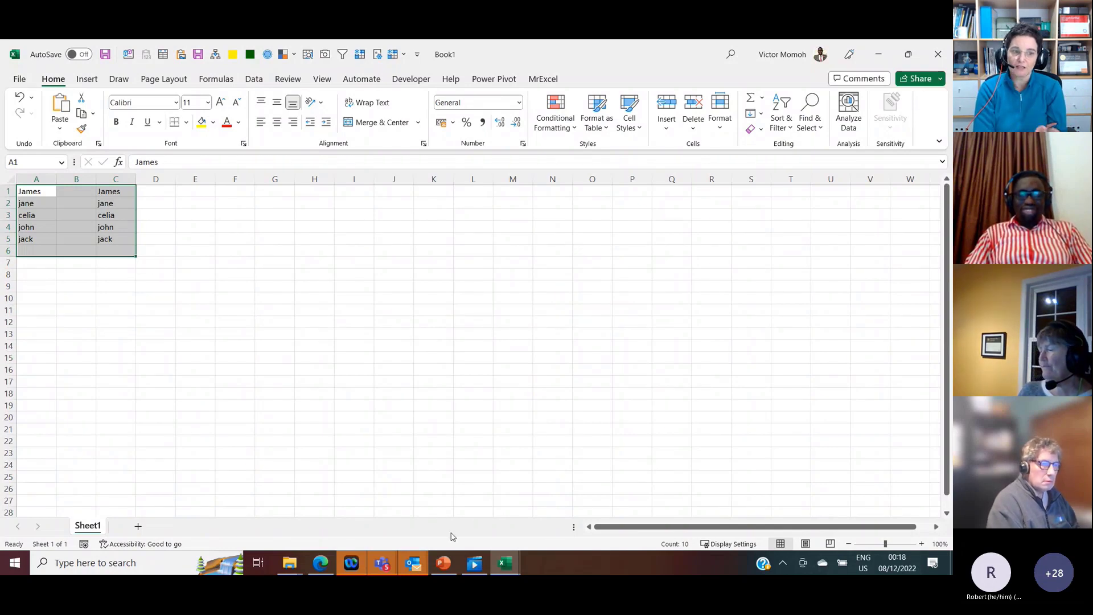
Step: Switch to PowerPoint and bring up the full list of recent presentations
left_click(445, 565)
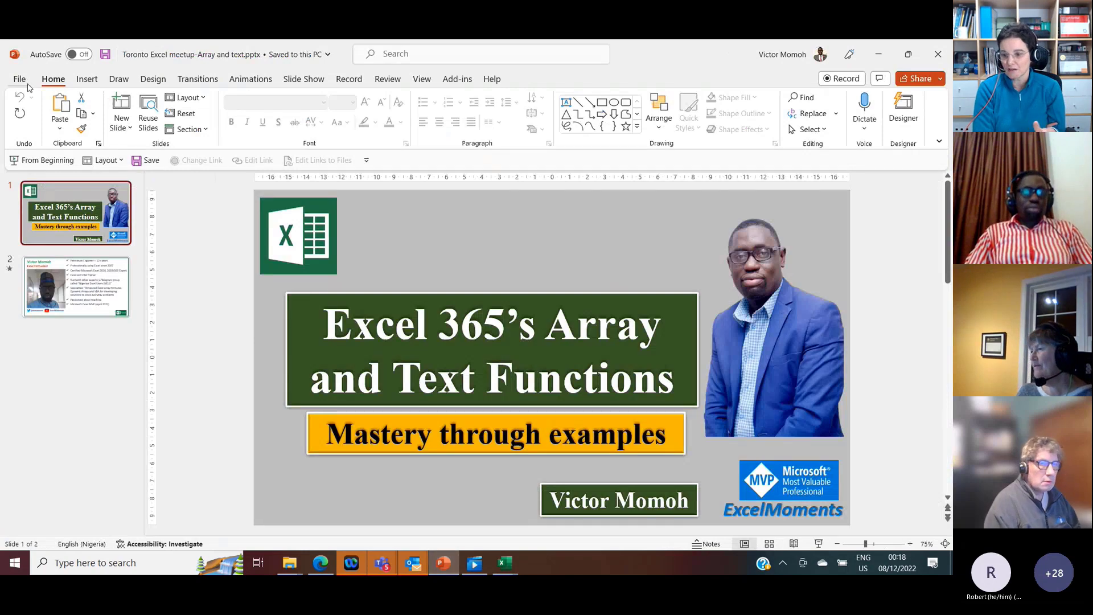
left_click(19, 80)
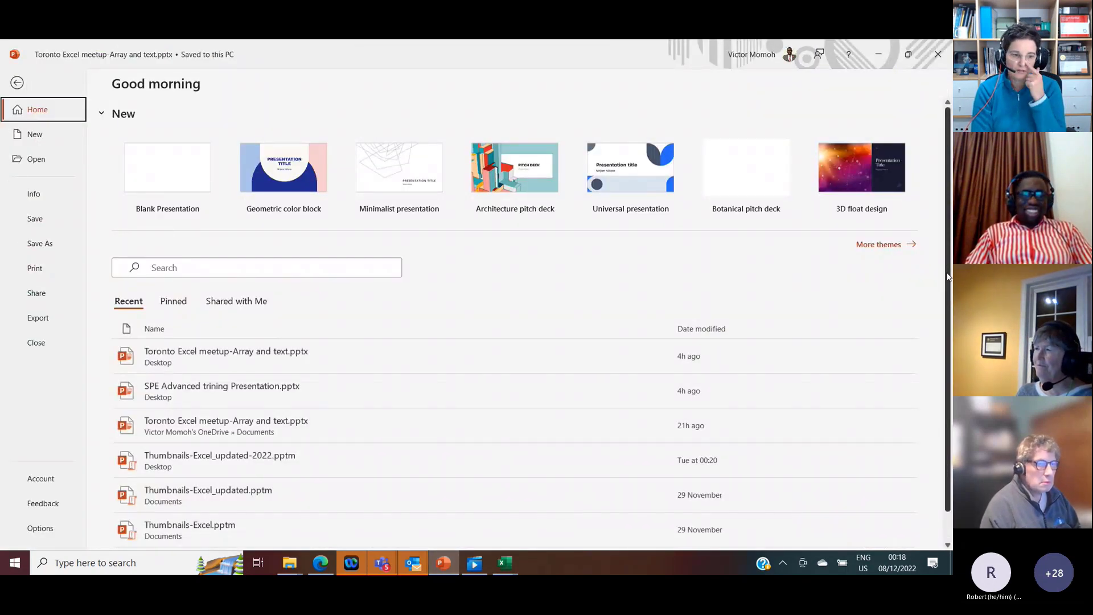
scroll(949, 346, "down", 1)
left_click(876, 531)
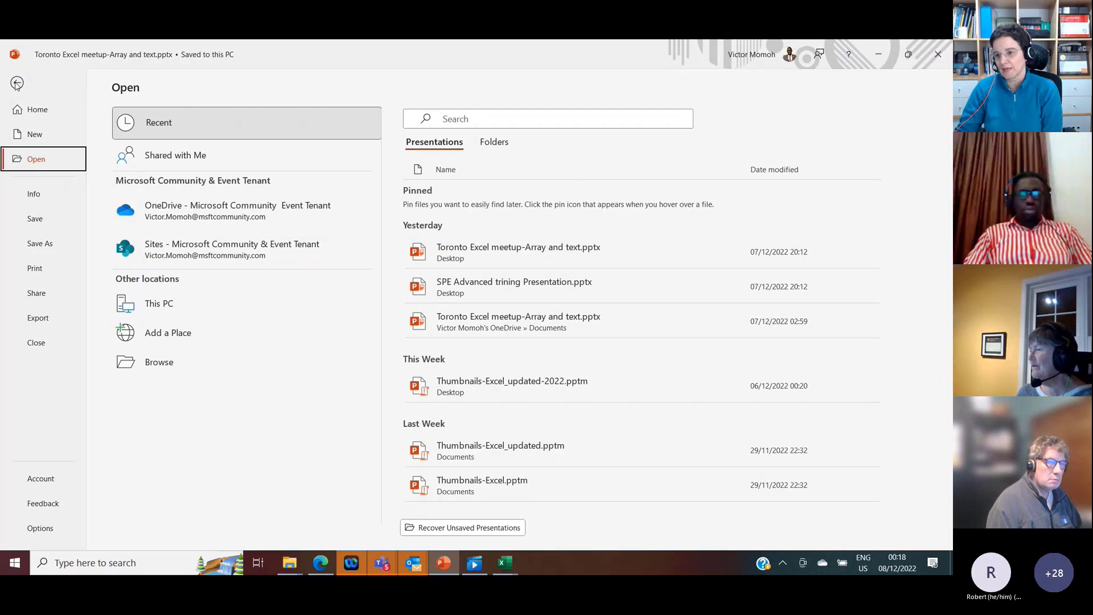
Step: Search the recent presentations for "journey", clear the search, and return to the open Toronto Excel meetup presentation
left_click(461, 120)
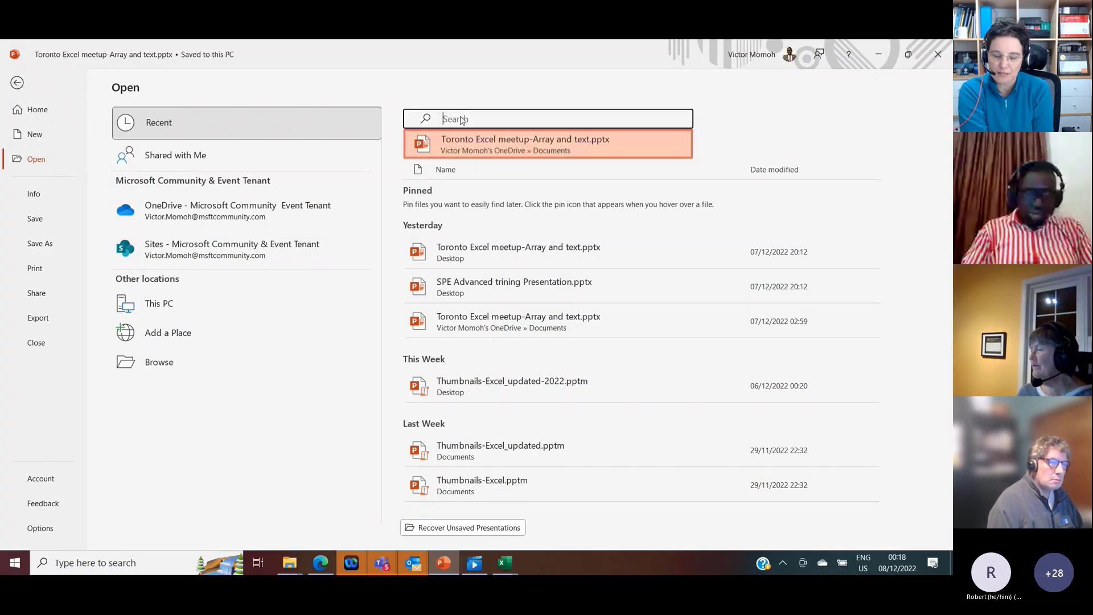
type("journey")
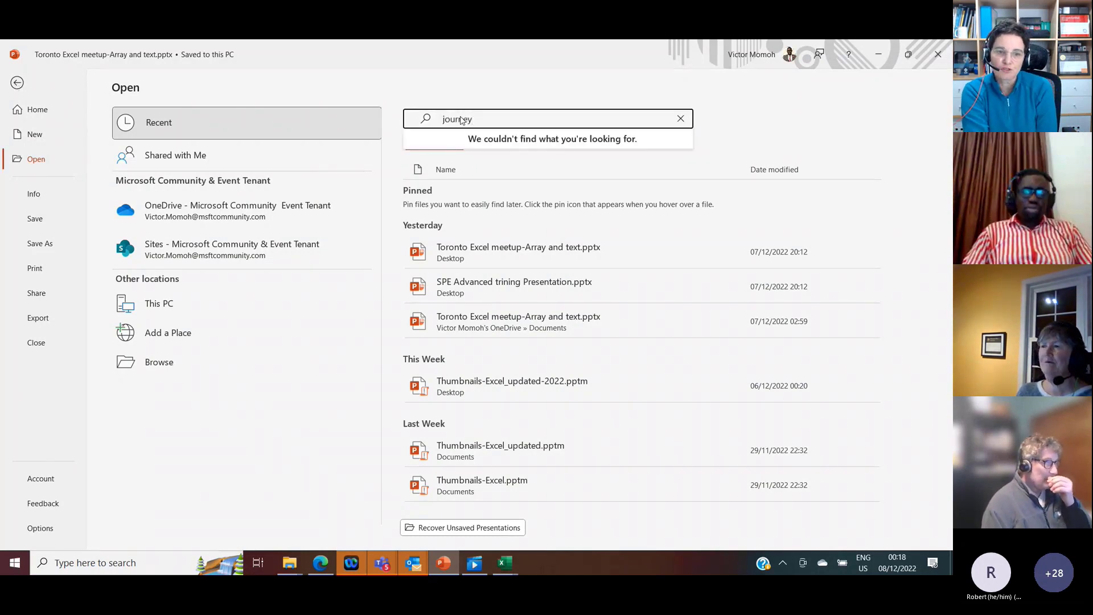
key("Escape")
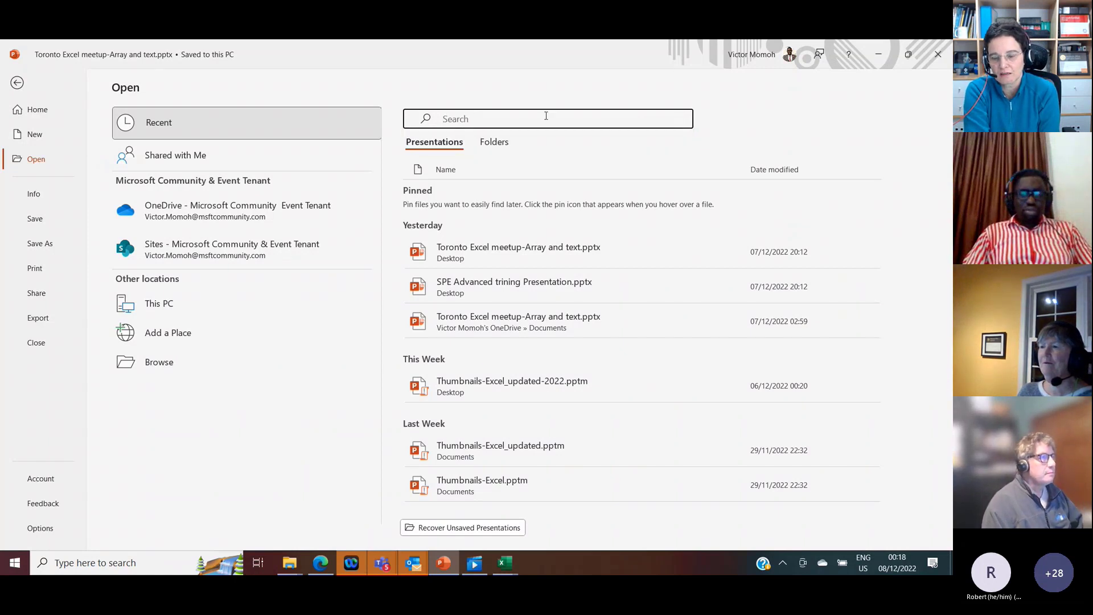
type("jo")
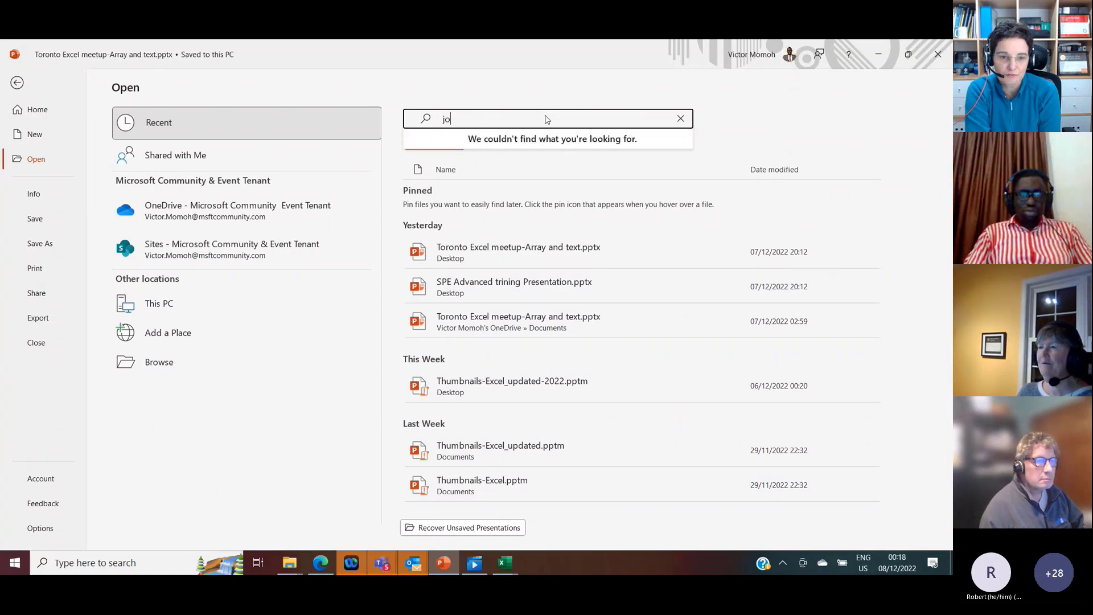
type("u")
key("BackSpace")
key("BackSpace")
key("BackSpace")
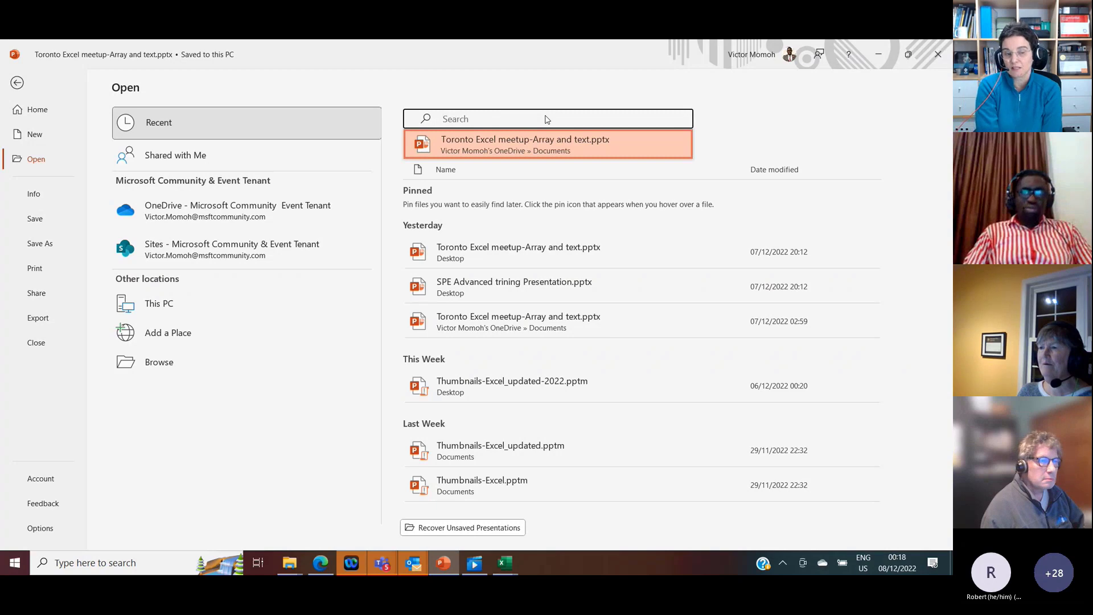
key("Escape")
key("Escape")
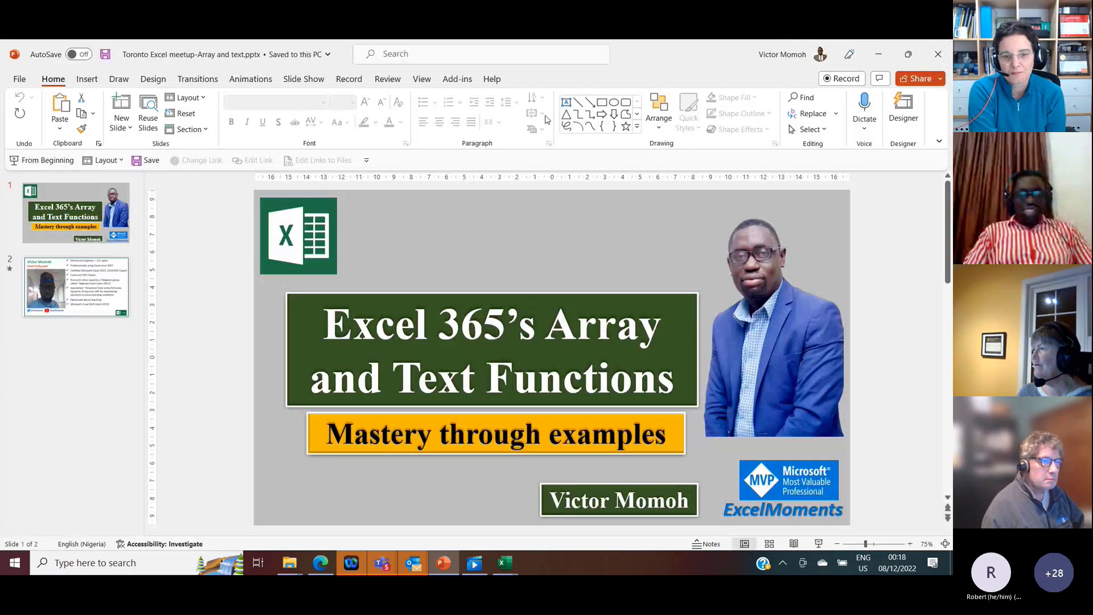
Step: Search the computer for "journe", open My Excel Journey.pptx to view its slide, and close that presentation
key("super")
type("journe")
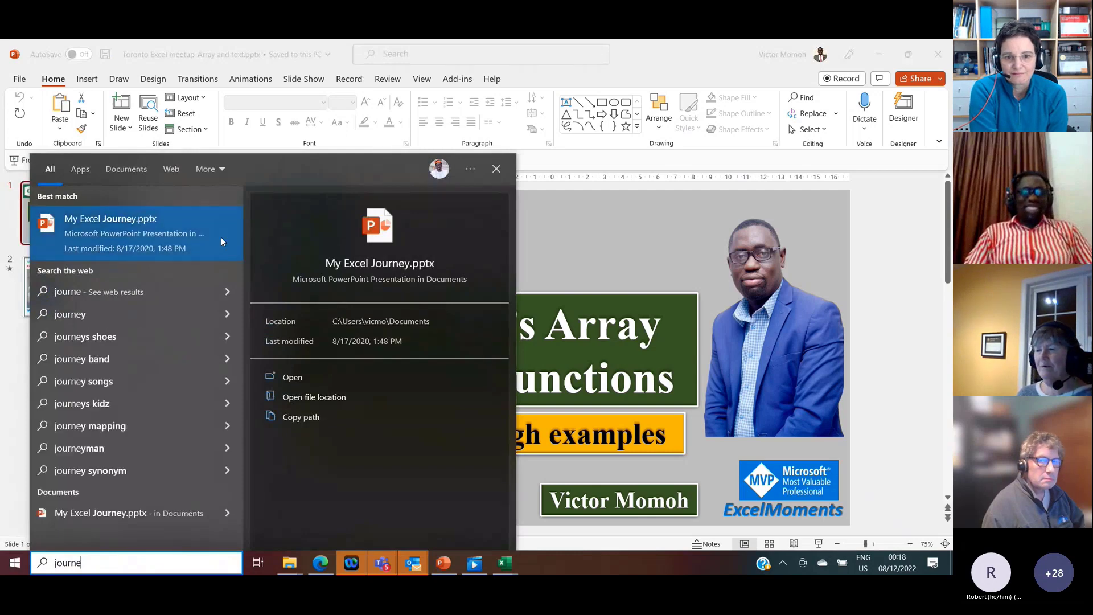
left_click(222, 241)
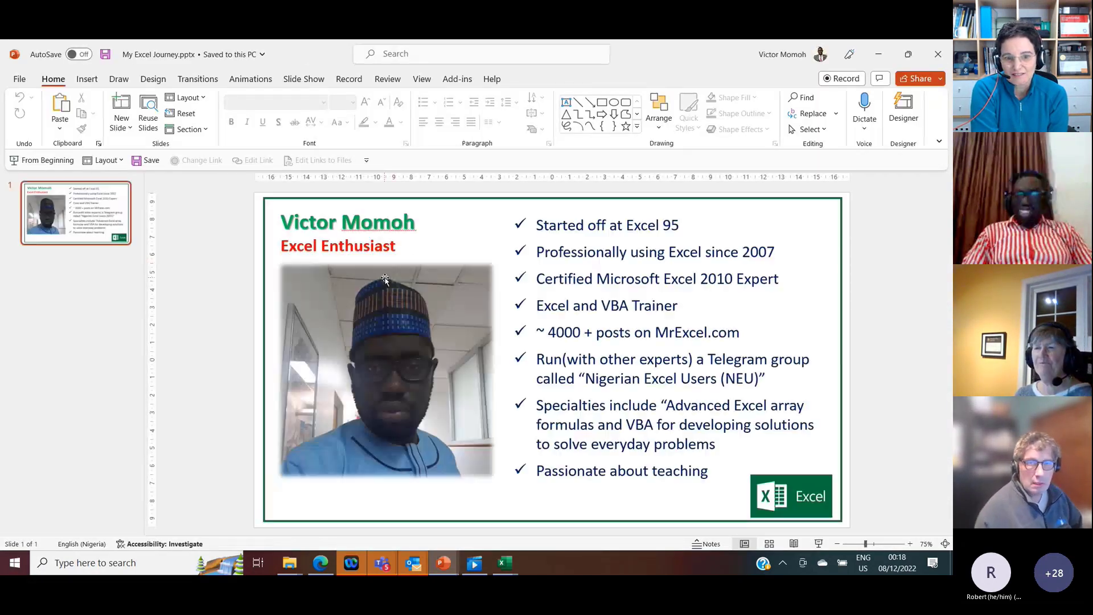
left_click(938, 53)
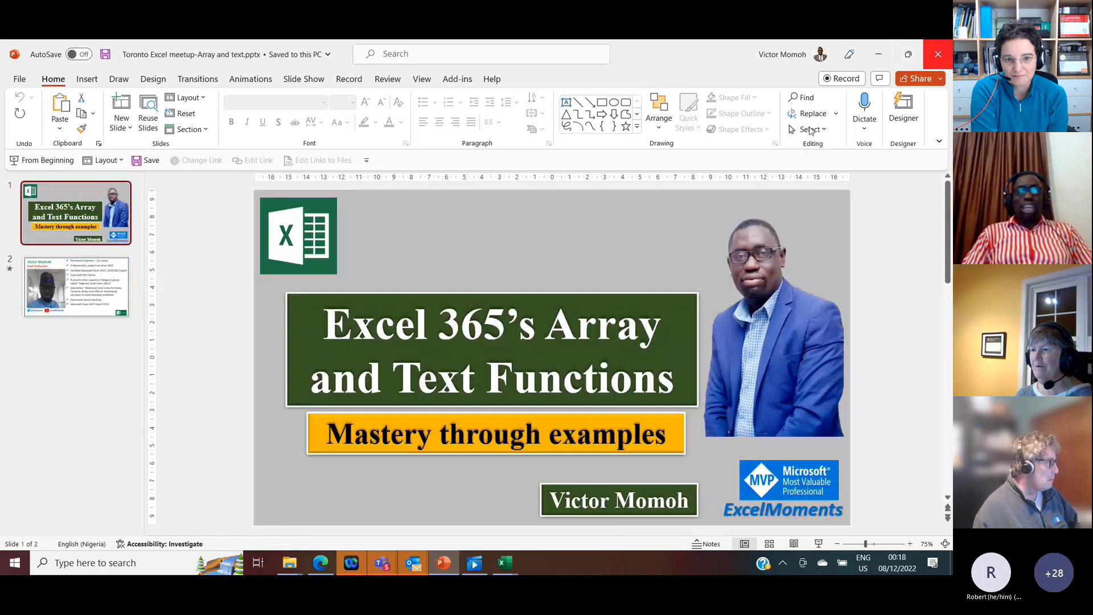